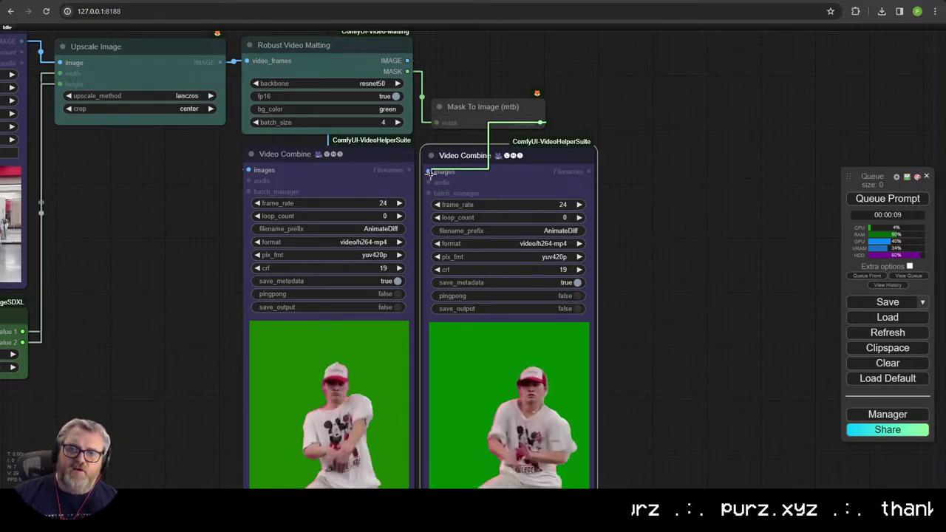
# Step: Connect the Mask To Image output to the second Video Combine node's images input and run the workflow
pyautogui.scroll(4, 560, 200)
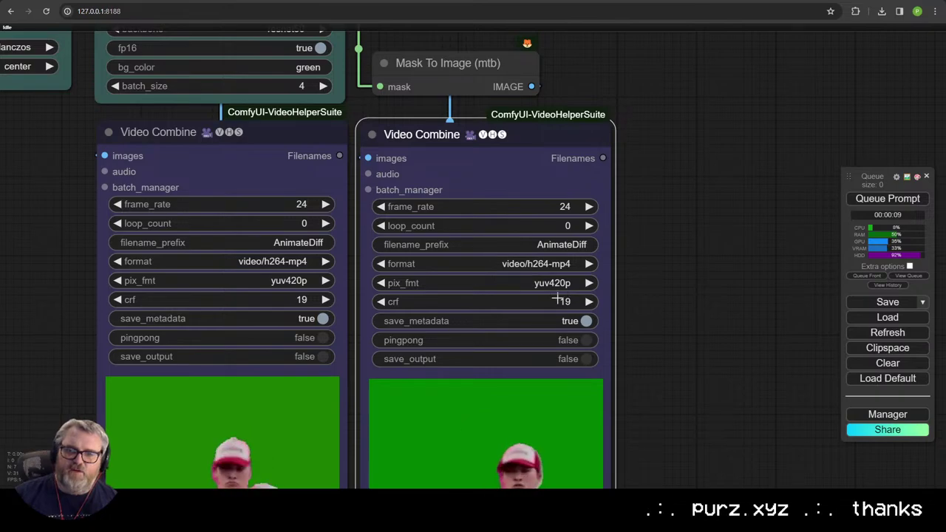
pyautogui.scroll(-10, 559, 300)
pyautogui.moveTo(597, 285); pyautogui.dragTo(671, 250)
pyautogui.click(913, 199)
# Step: Color the Mask To Image node teal to match the Robust Video Matting node
pyautogui.rightClick(539, 169)
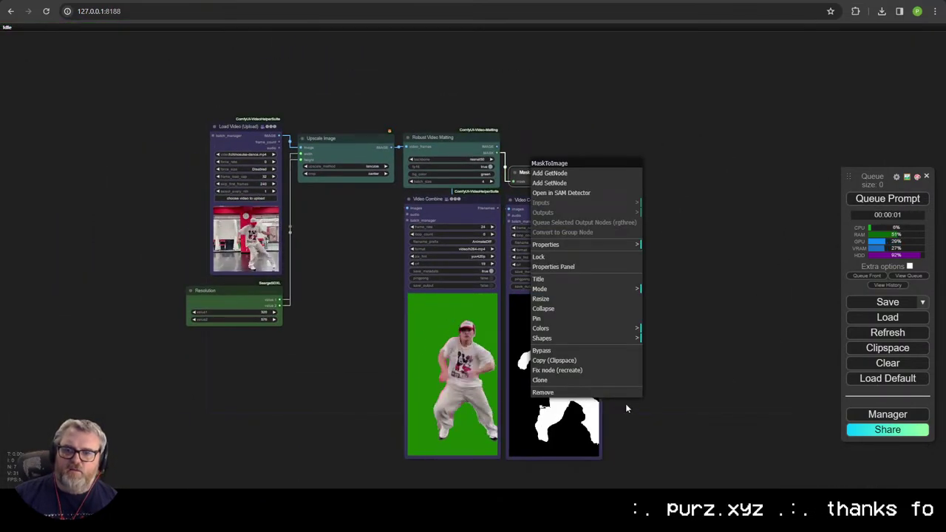
pyautogui.click(573, 331)
pyautogui.click(668, 387)
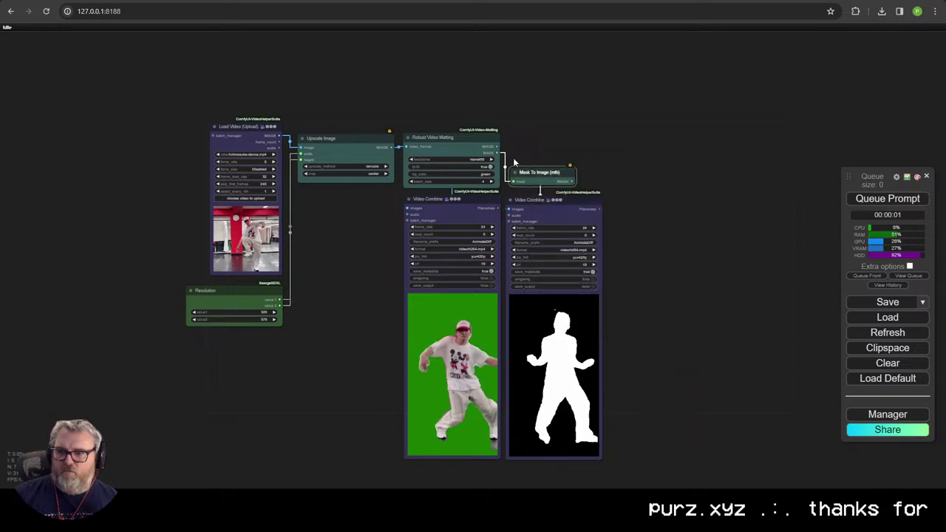
pyautogui.rightClick(539, 178)
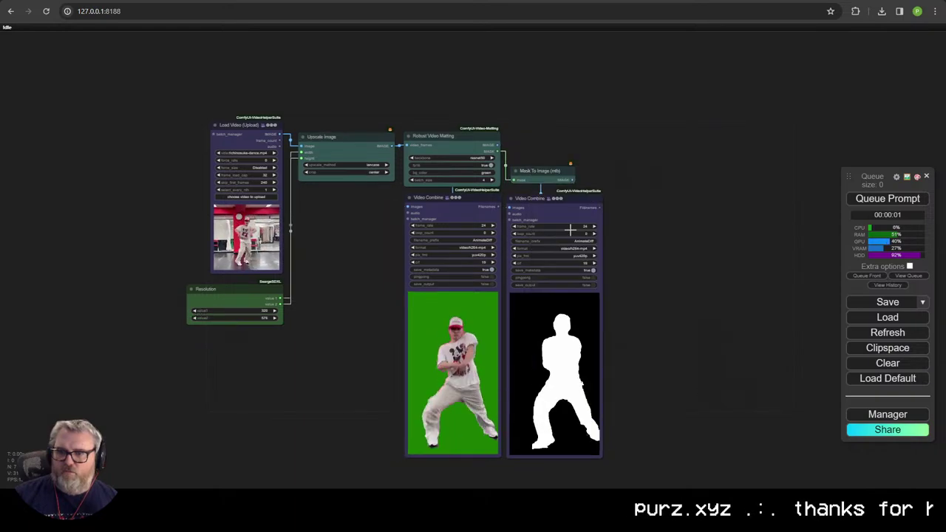
pyautogui.rightClick(556, 219)
pyautogui.click(563, 163)
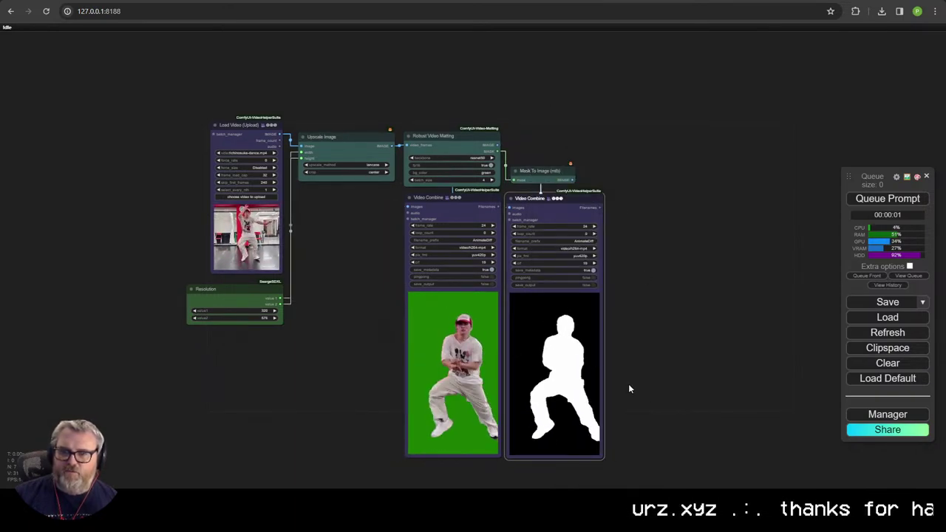
pyautogui.click(660, 459)
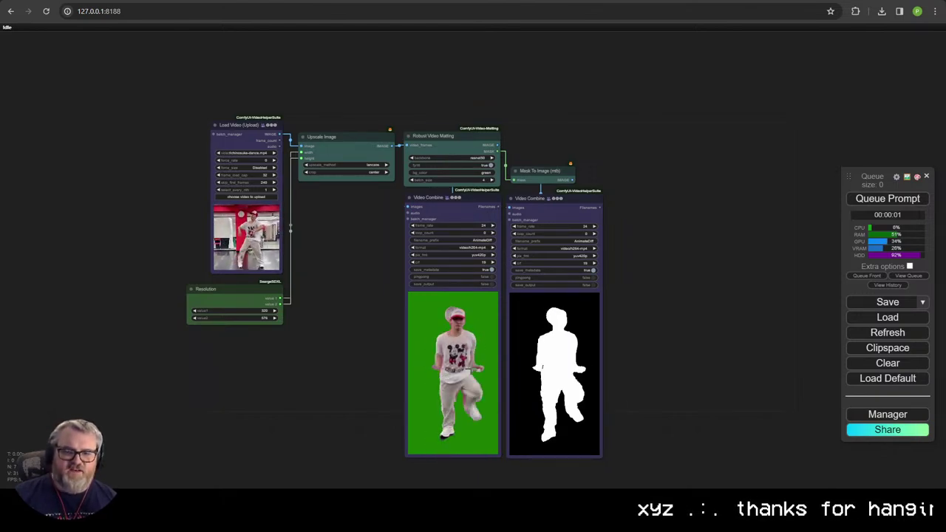
pyautogui.moveTo(623, 316); pyautogui.dragTo(580, 274)
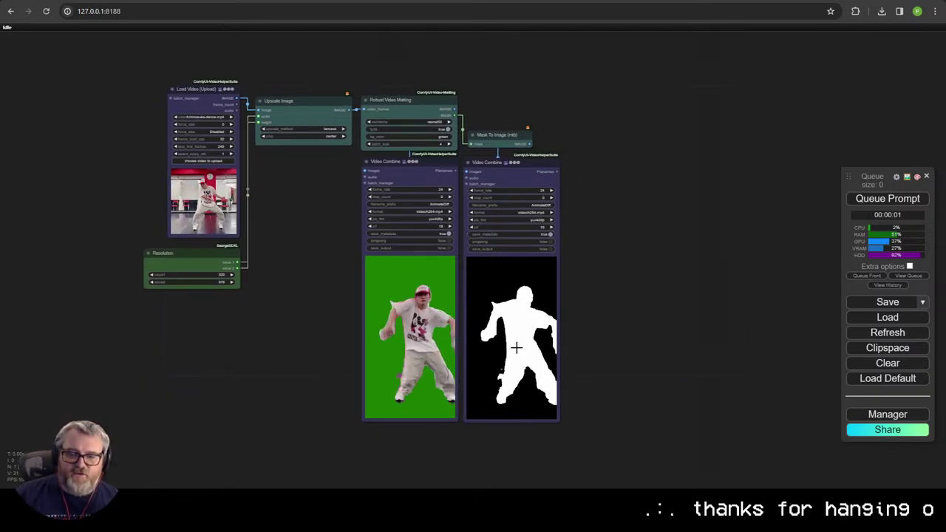
pyautogui.moveTo(629, 258); pyautogui.dragTo(578, 256)
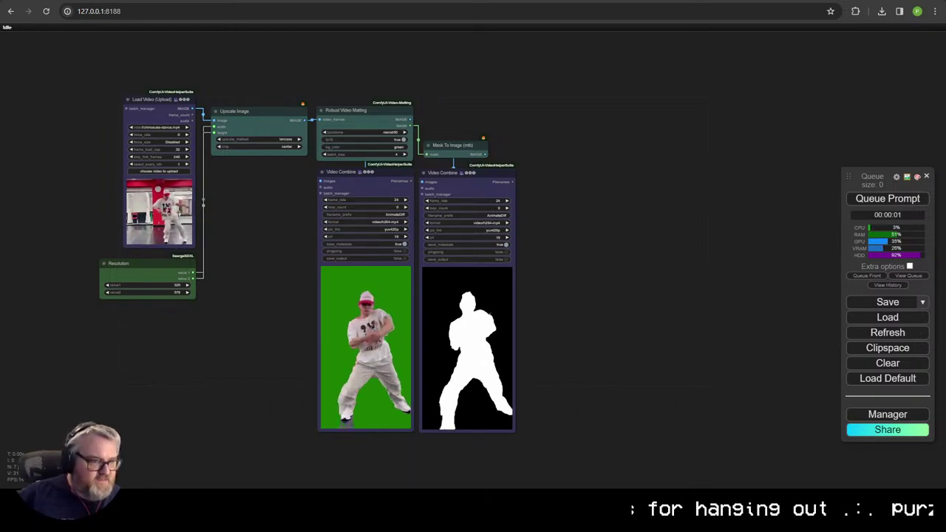
# Step: Search the Manager's custom node list for "crys" to look up the Crystools extension
pyautogui.click(887, 414)
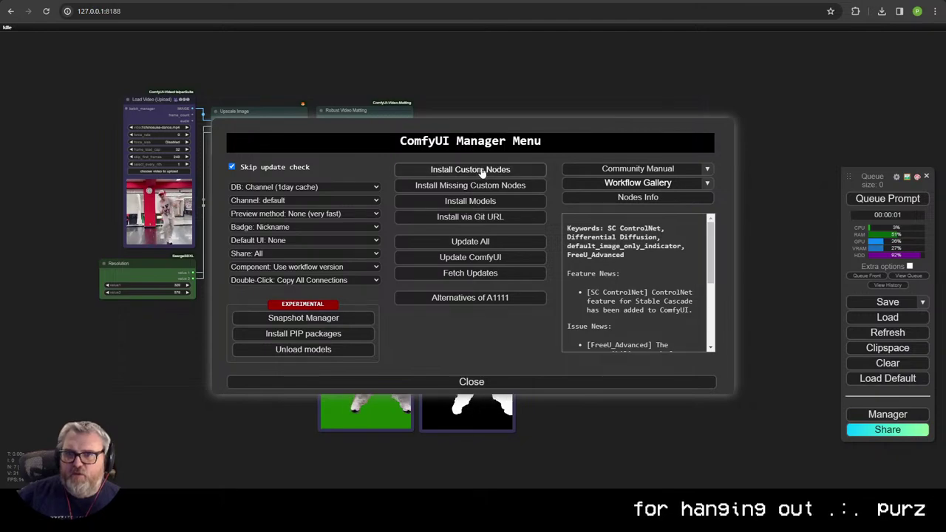
pyautogui.click(481, 172)
pyautogui.write('crys')
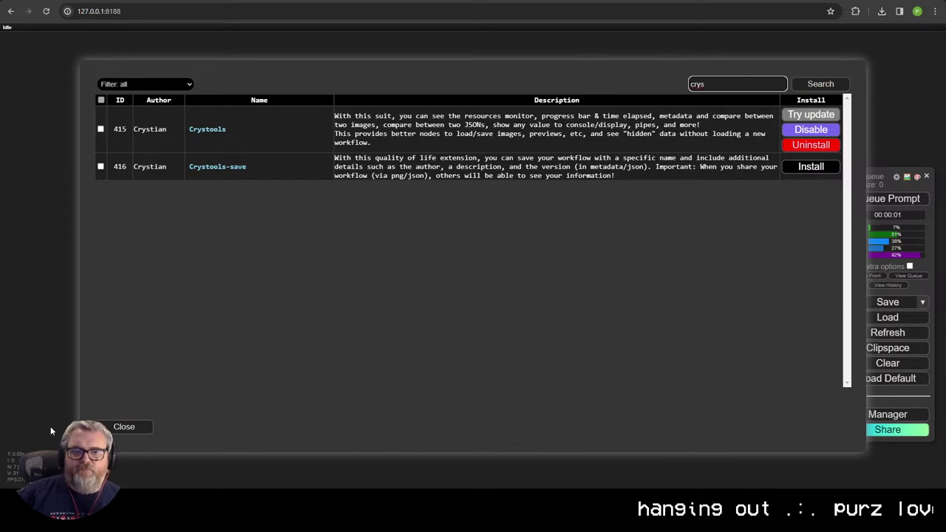
pyautogui.click(126, 427)
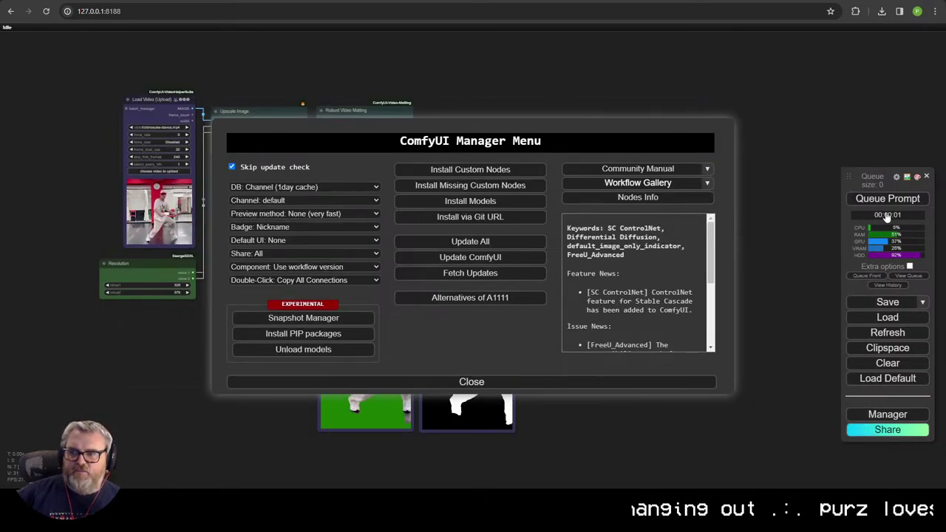
# Step: Move the floating queue controls higher on the canvas and close the ComfyUI Manager
pyautogui.moveTo(886, 215); pyautogui.dragTo(895, 84)
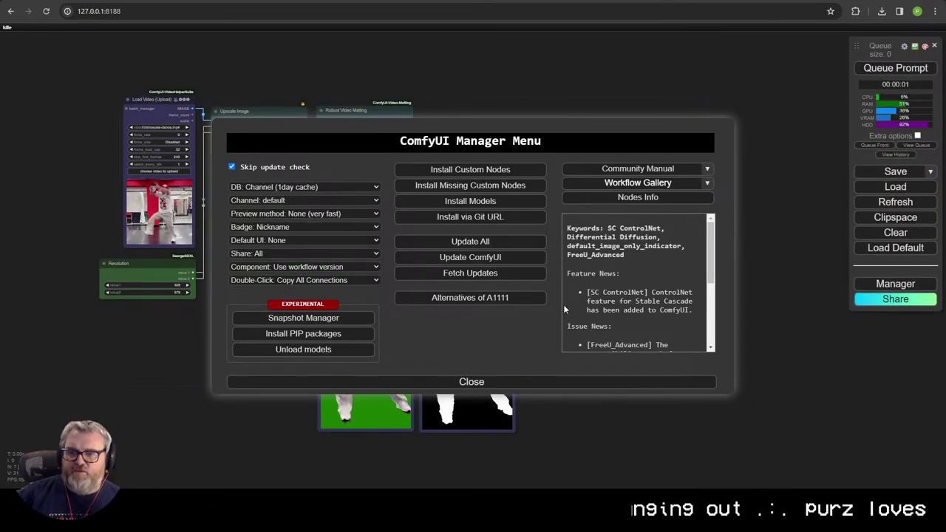
pyautogui.click(473, 382)
# Step: Add an Image Blank node to the empty canvas area beyond the Mask To Image node
pyautogui.scroll(3, 493, 304)
pyautogui.scroll(-2, 494, 305)
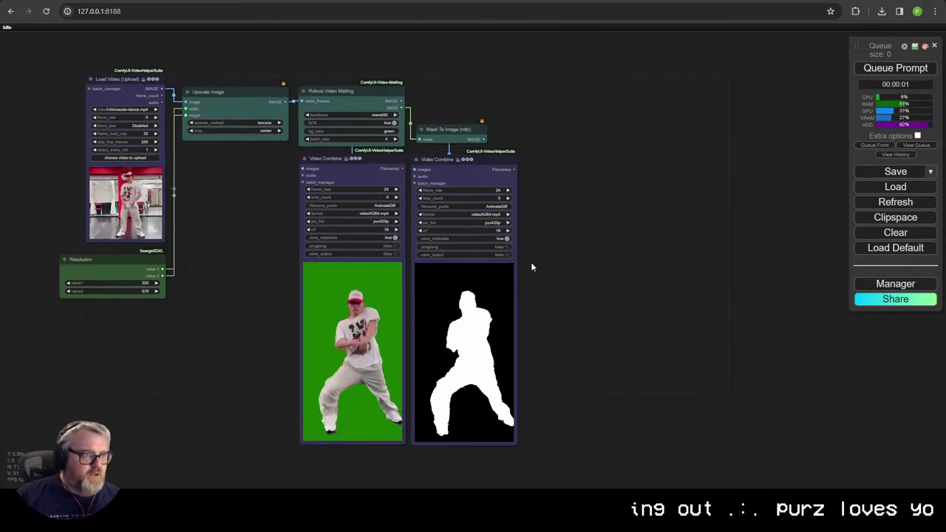
pyautogui.doubleClick(557, 58)
pyautogui.write('image bl')
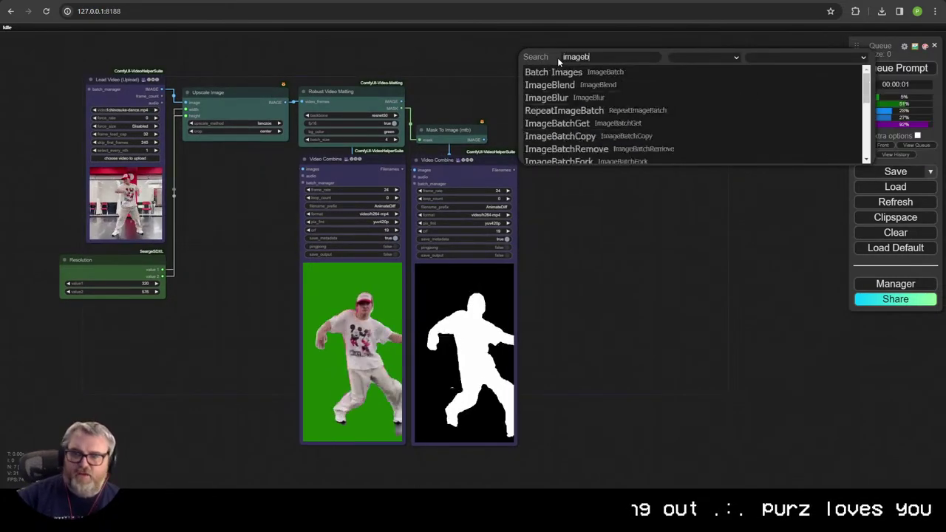
pyautogui.write('ank')
pyautogui.press('BackSpace')
pyautogui.press('BackSpace')
pyautogui.press('BackSpace')
pyautogui.press('BackSpace')
pyautogui.press('BackSpace')
pyautogui.write('blank')
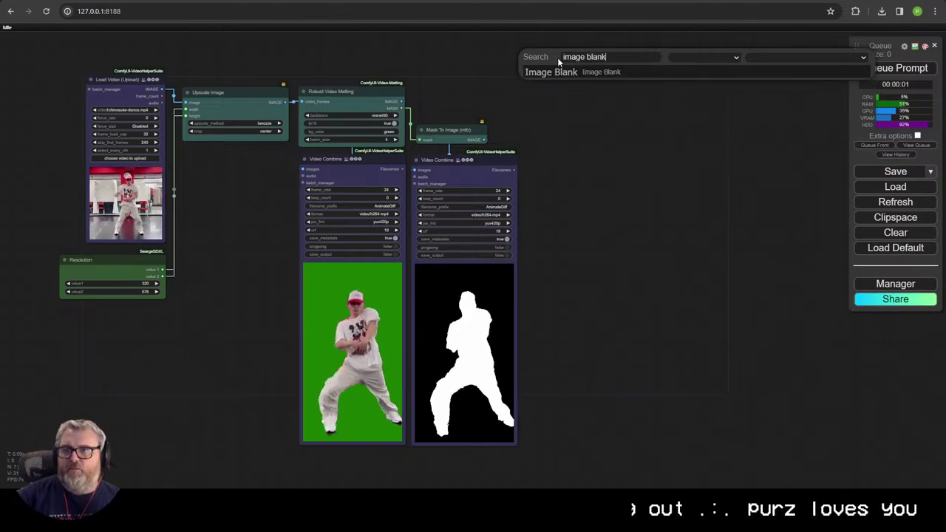
pyautogui.click(553, 72)
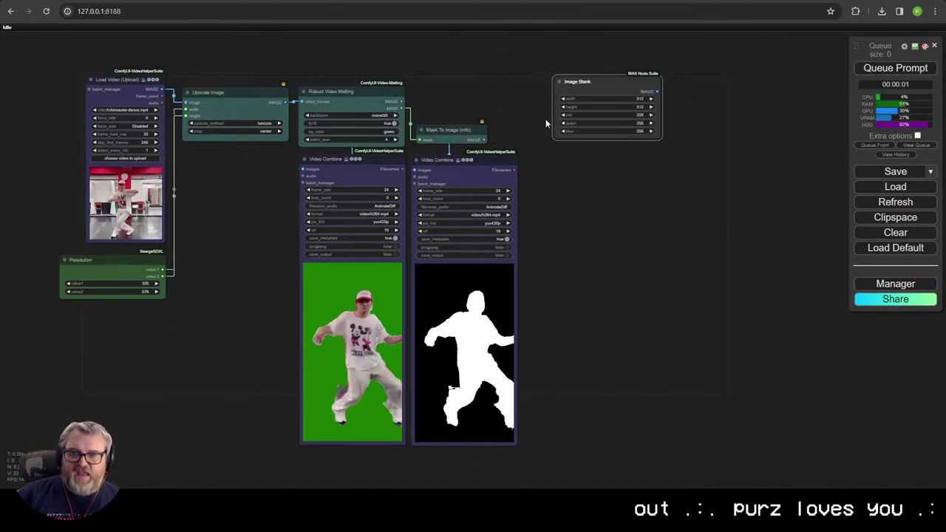
# Step: Convert the Image Blank node's width and height to inputs and connect them to value 1 and value 2 of the Resolution node
pyautogui.scroll(3, 526, 132)
pyautogui.scroll(-1, 608, 83)
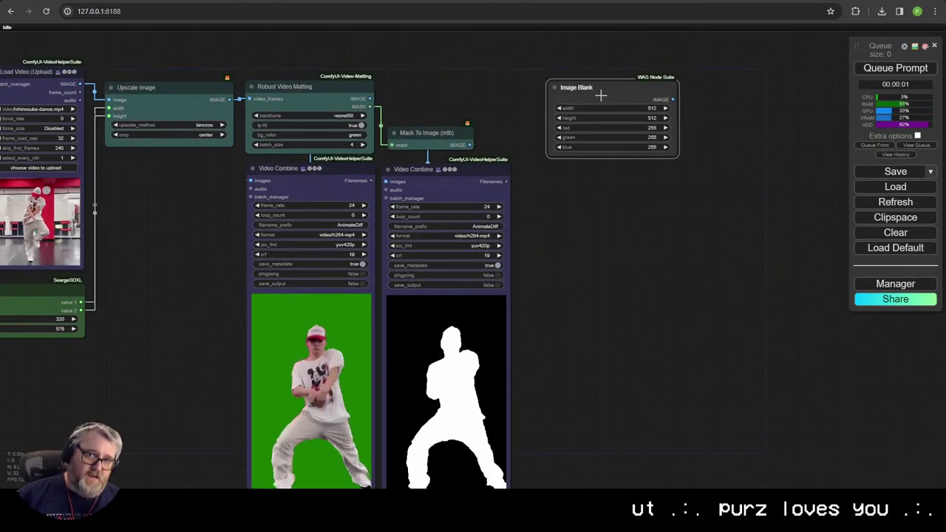
pyautogui.moveTo(495, 117); pyautogui.dragTo(529, 124)
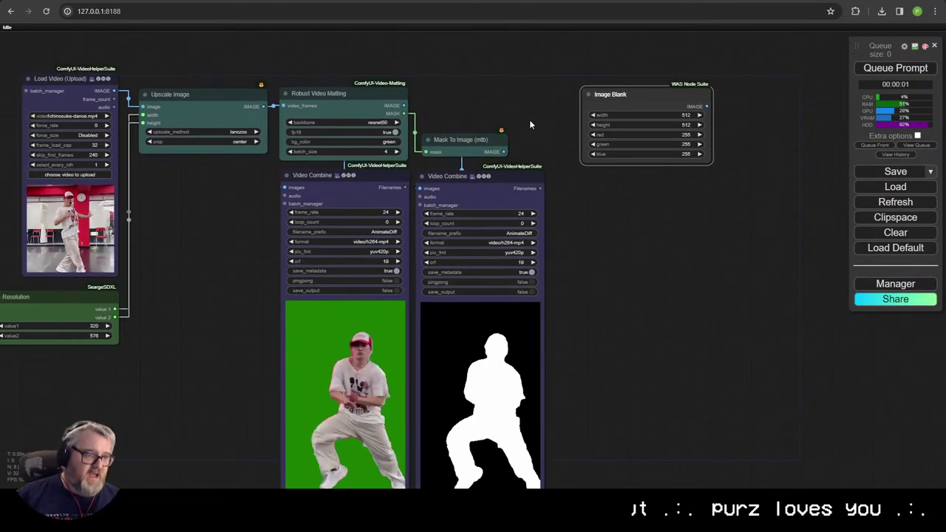
pyautogui.click(76, 301)
pyautogui.rightClick(610, 104)
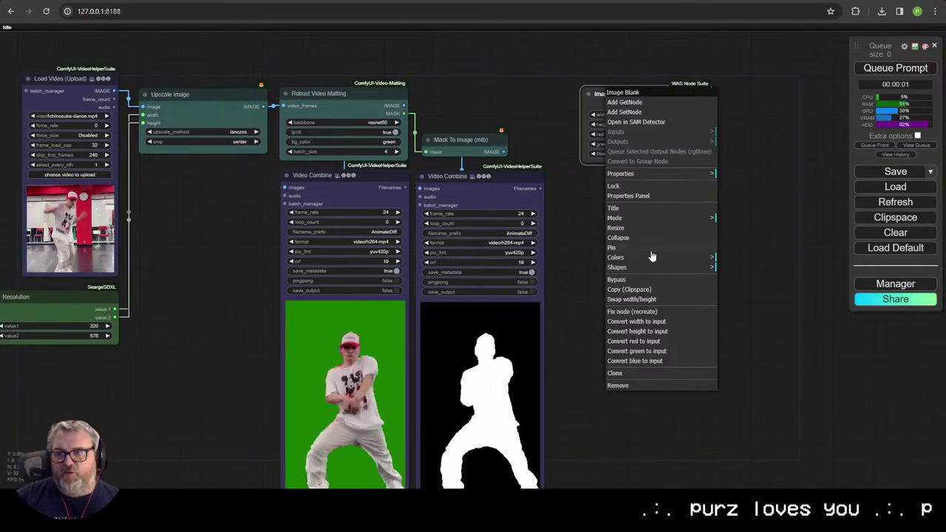
pyautogui.click(656, 323)
pyautogui.rightClick(634, 103)
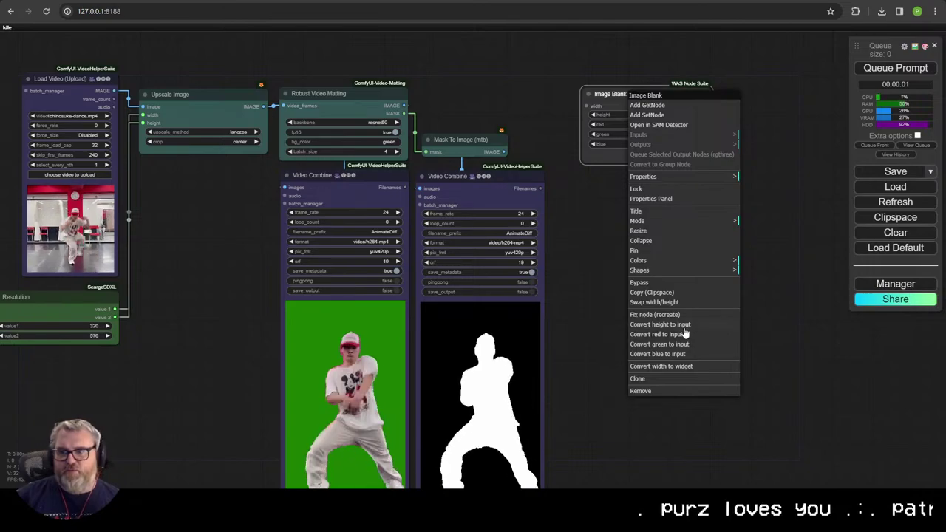
pyautogui.click(683, 326)
pyautogui.moveTo(115, 309); pyautogui.dragTo(586, 106)
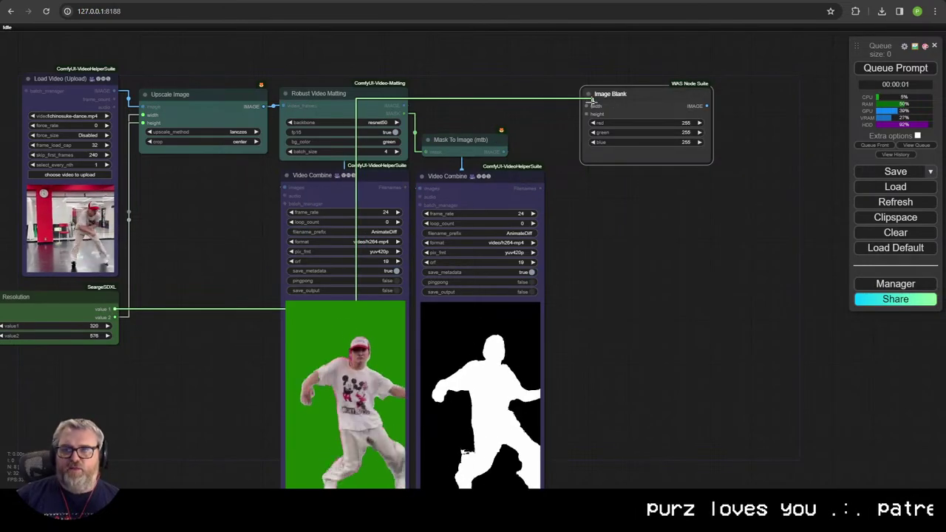
pyautogui.moveTo(116, 317); pyautogui.dragTo(611, 80)
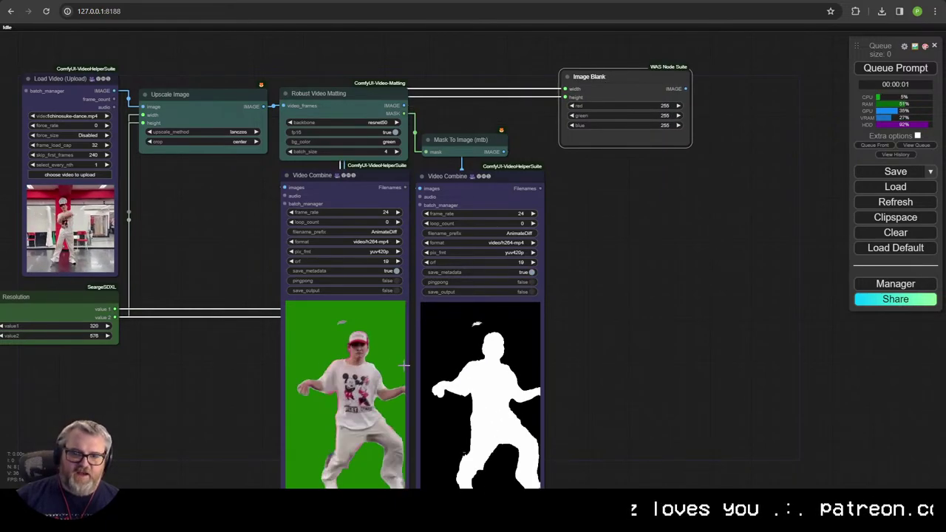
# Step: Set the Image Blank node's red and green to 0 and move the node higher on the canvas
pyautogui.click(669, 105)
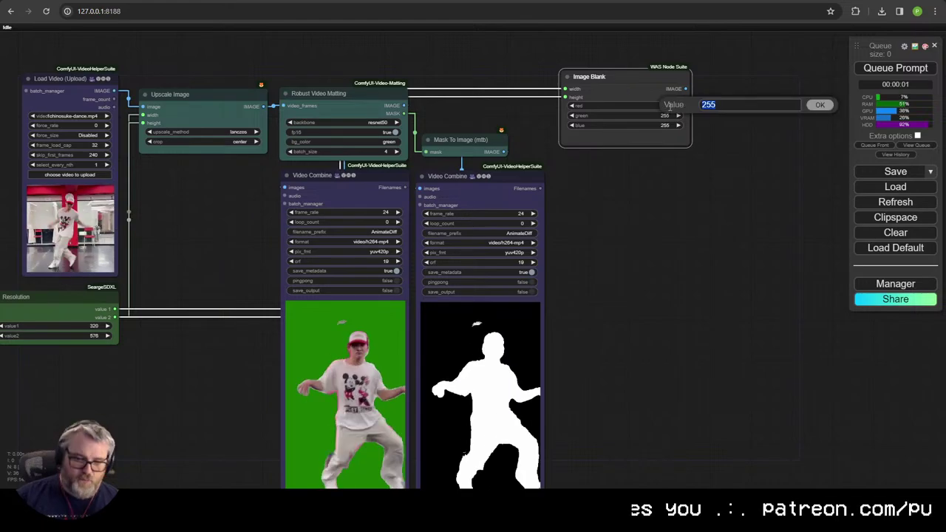
pyautogui.write('0')
pyautogui.press('Return')
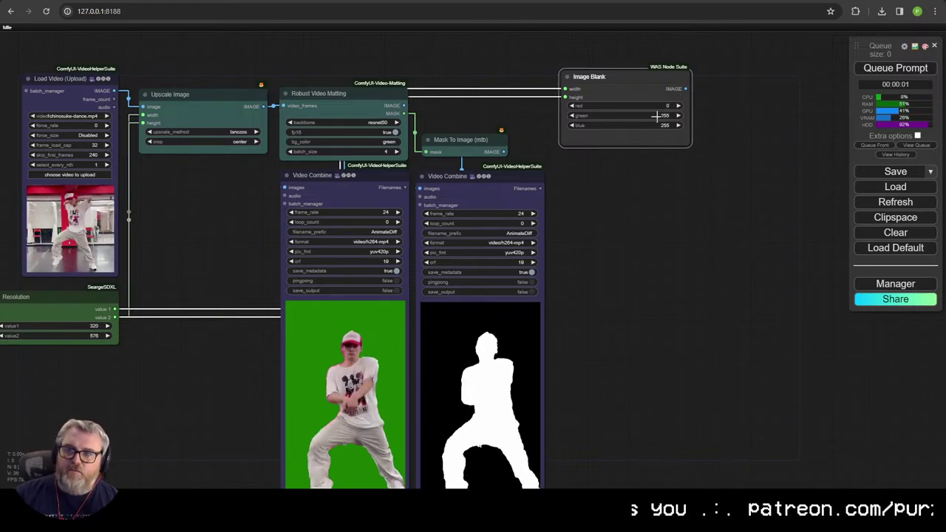
pyautogui.click(656, 116)
pyautogui.write('0')
pyautogui.press('Return')
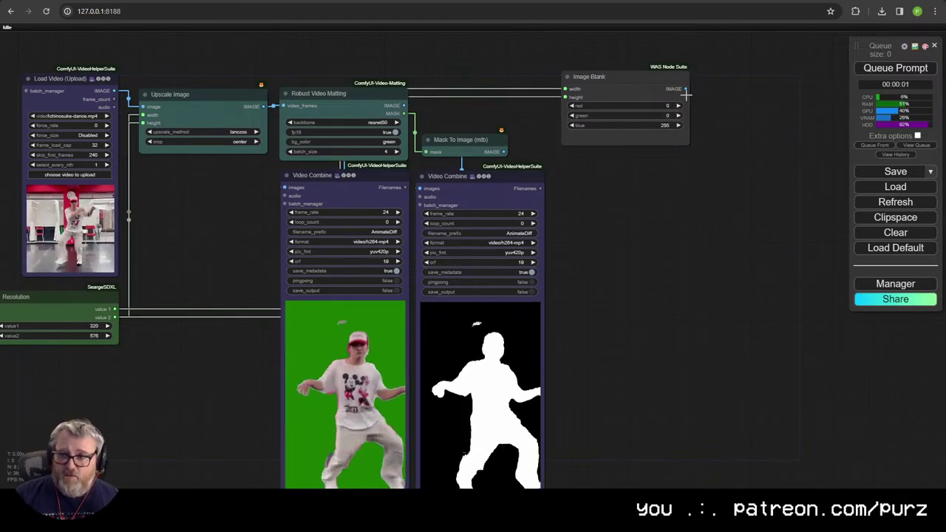
pyautogui.moveTo(628, 77); pyautogui.dragTo(628, 49)
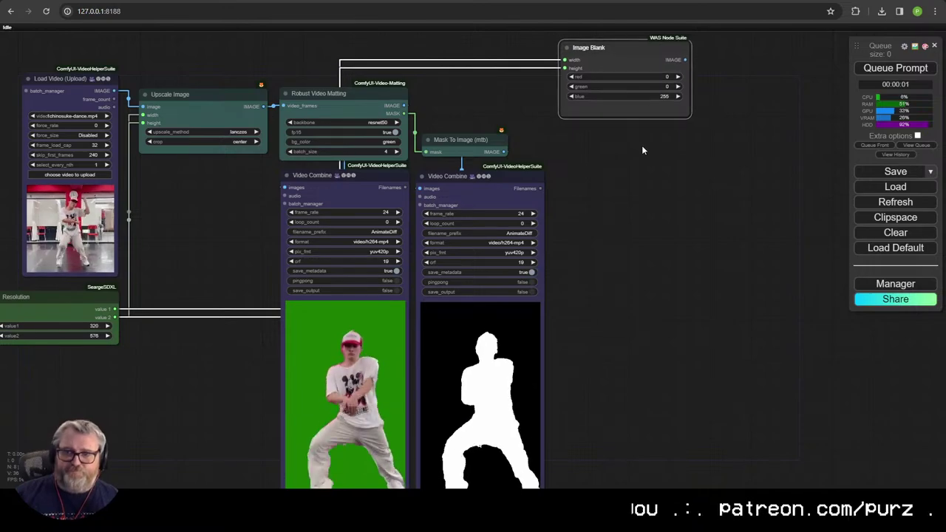
# Step: Add an ImageBlend node and place it directly below the Image Blank node
pyautogui.doubleClick(642, 145)
pyautogui.write('imagemul')
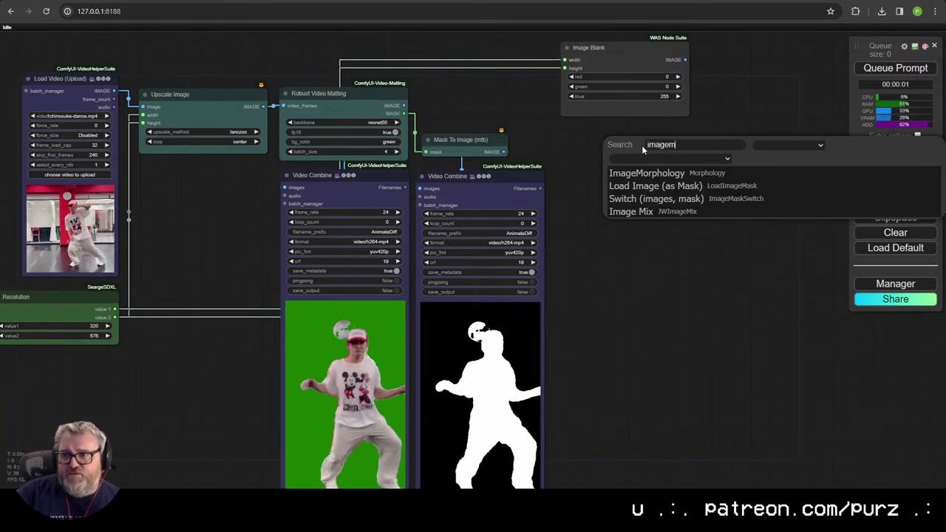
pyautogui.press('BackSpace')
pyautogui.press('BackSpace')
pyautogui.press('BackSpace')
pyautogui.press('BackSpace')
pyautogui.press('BackSpace')
pyautogui.press('BackSpace')
pyautogui.press('BackSpace')
pyautogui.press('BackSpace')
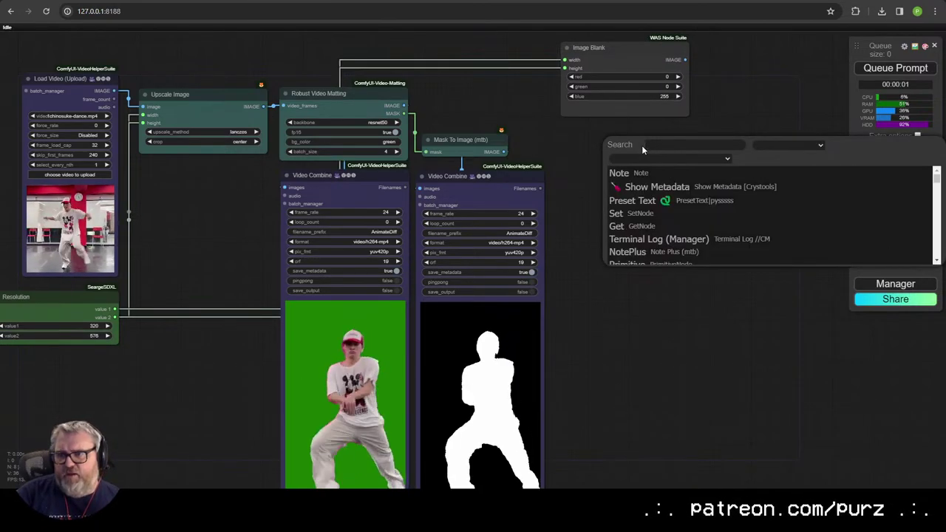
pyautogui.write('imagebl')
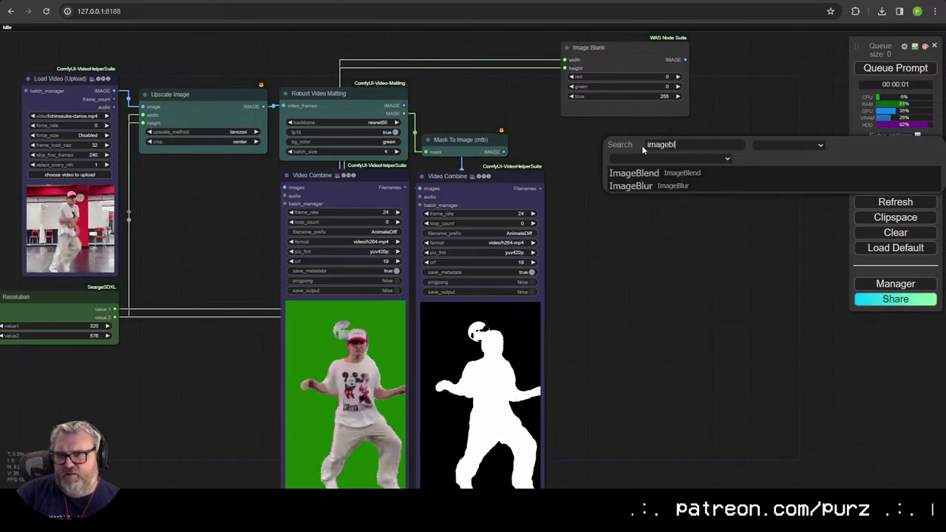
pyautogui.click(634, 173)
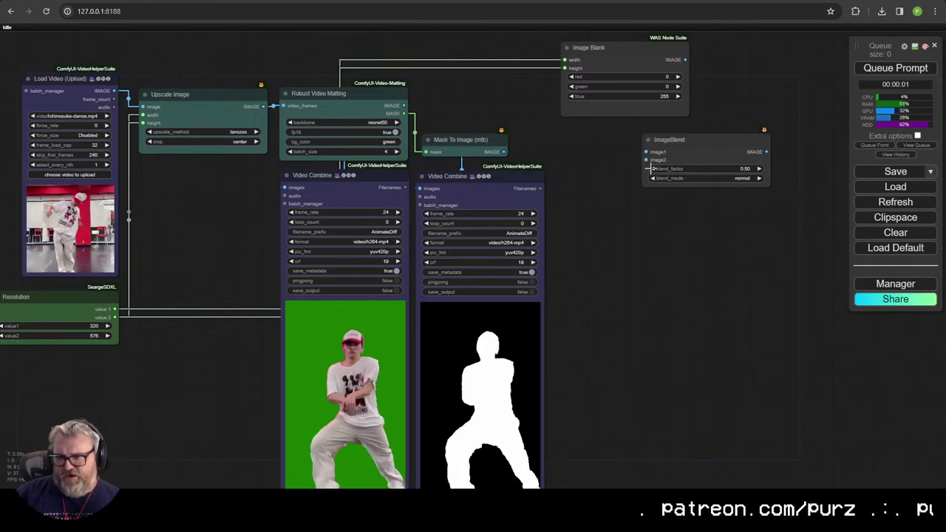
pyautogui.scroll(5, 650, 172)
pyautogui.moveTo(722, 126); pyautogui.dragTo(540, 221)
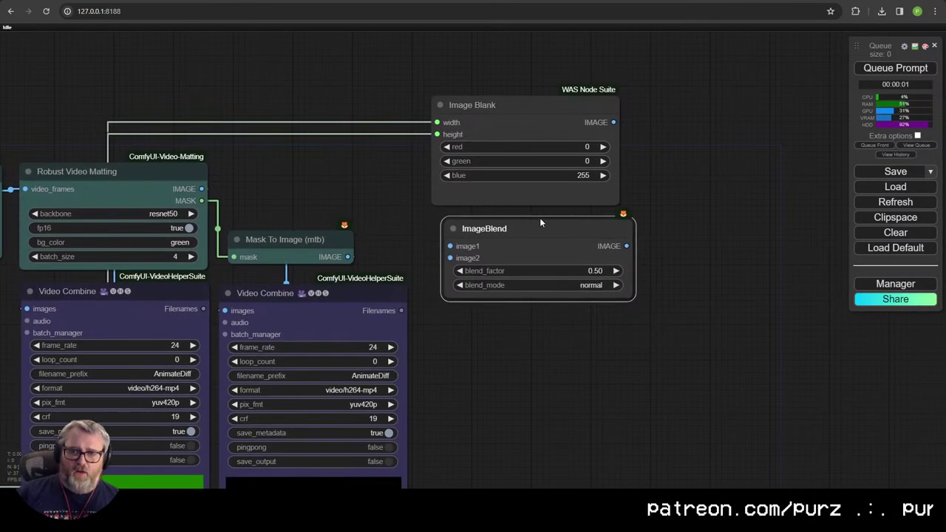
# Step: Connect Image Blank to ImageBlend's image1 and Mask To Image to image2, and set blend_factor to 1.00
pyautogui.moveTo(613, 122); pyautogui.dragTo(660, 83)
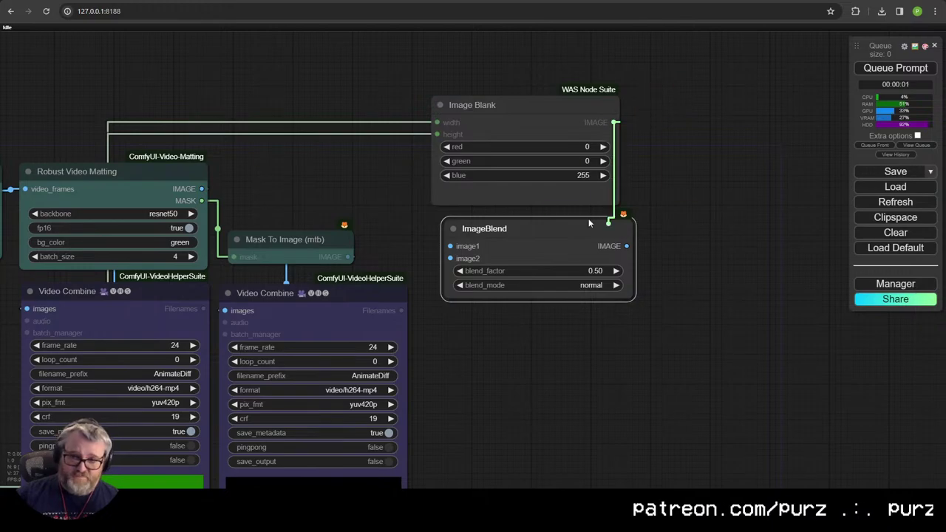
pyautogui.moveTo(588, 222); pyautogui.dragTo(455, 246)
pyautogui.scroll(-4, 473, 317)
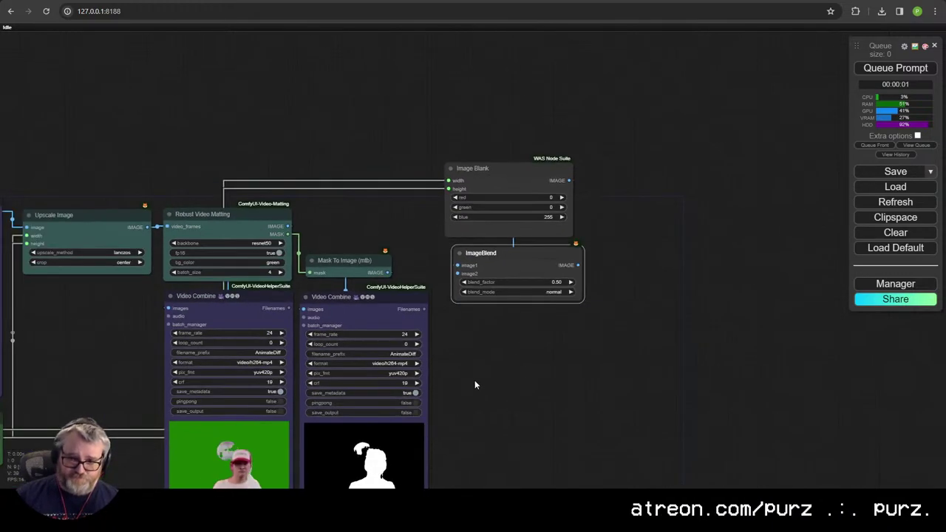
pyautogui.moveTo(475, 385); pyautogui.dragTo(397, 249)
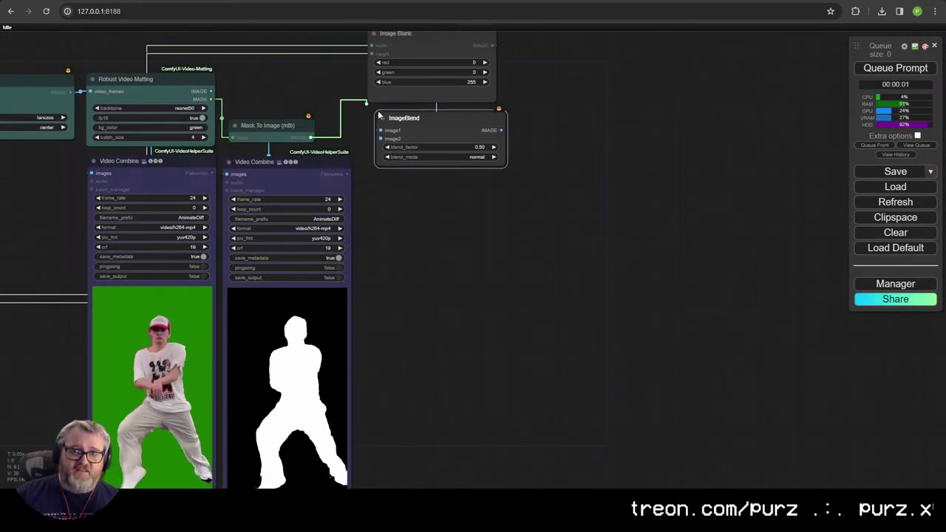
pyautogui.click(479, 147)
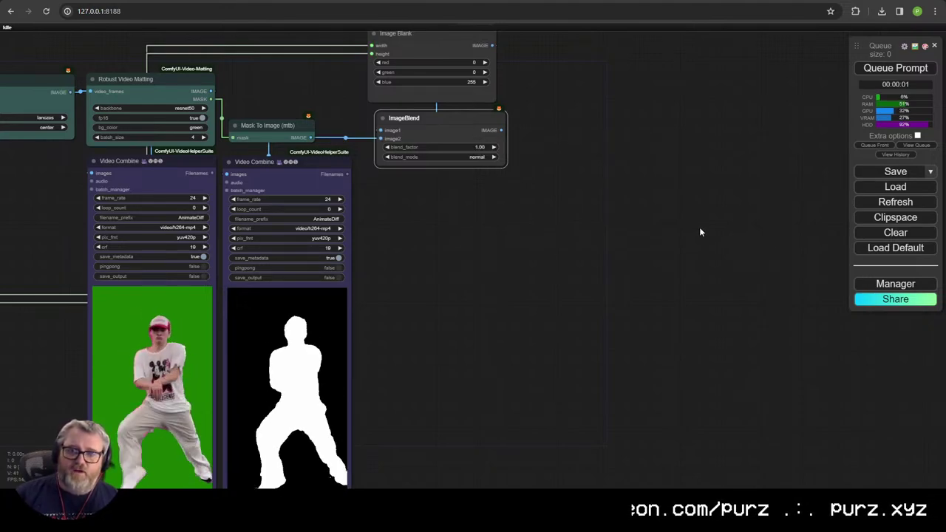
# Step: Set the ImageBlend node's blend_mode to multiply and align the node under Image Blank
pyautogui.click(473, 156)
pyautogui.click(493, 170)
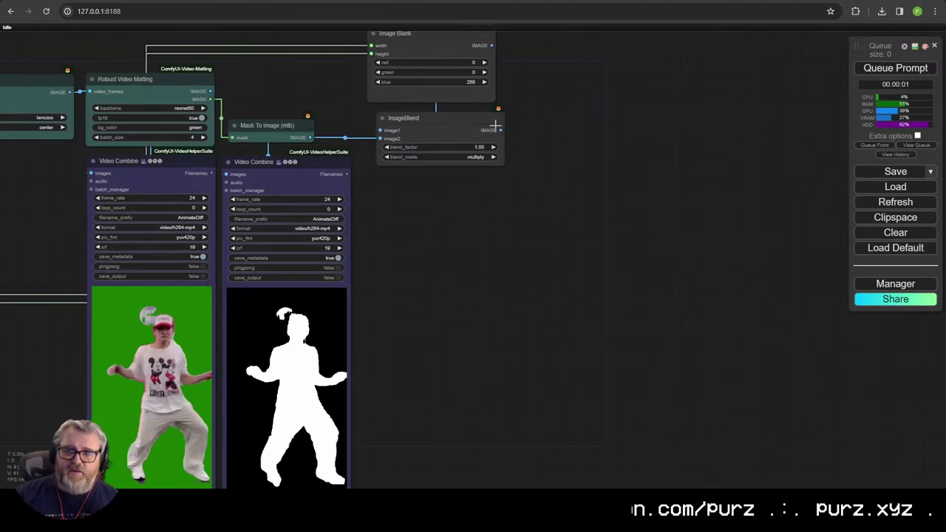
pyautogui.moveTo(488, 126); pyautogui.dragTo(483, 125)
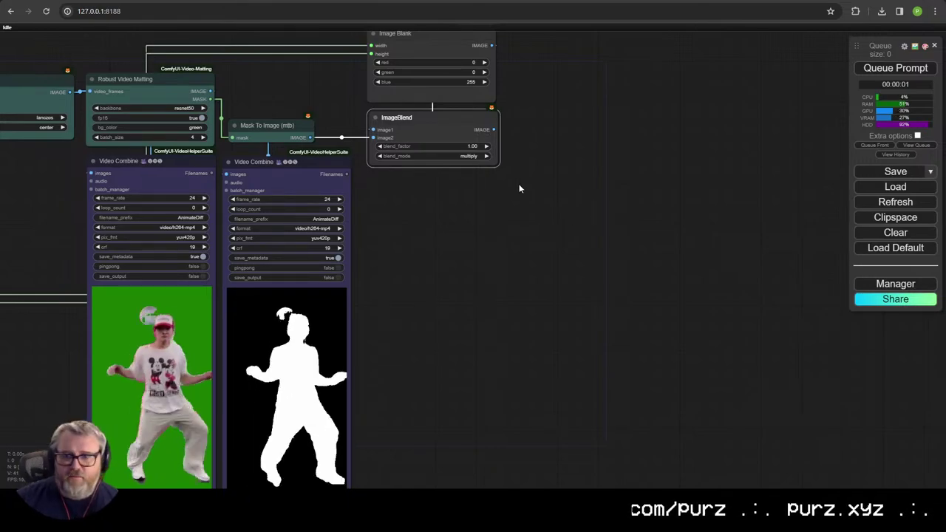
# Step: Duplicate the mask's Video Combine node, shift Image Blank and ImageBlend slightly up, and place the copy directly below ImageBlend
pyautogui.click(297, 178)
pyautogui.hotkey('ctrl', 'c')
pyautogui.hotkey('ctrl', 'v')
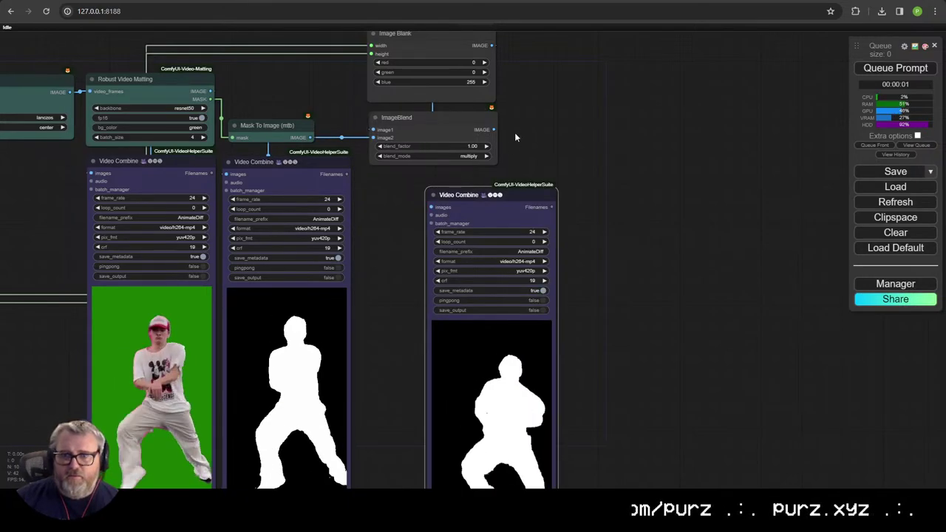
pyautogui.moveTo(515, 137); pyautogui.dragTo(434, 90)
pyautogui.moveTo(421, 132); pyautogui.dragTo(417, 114)
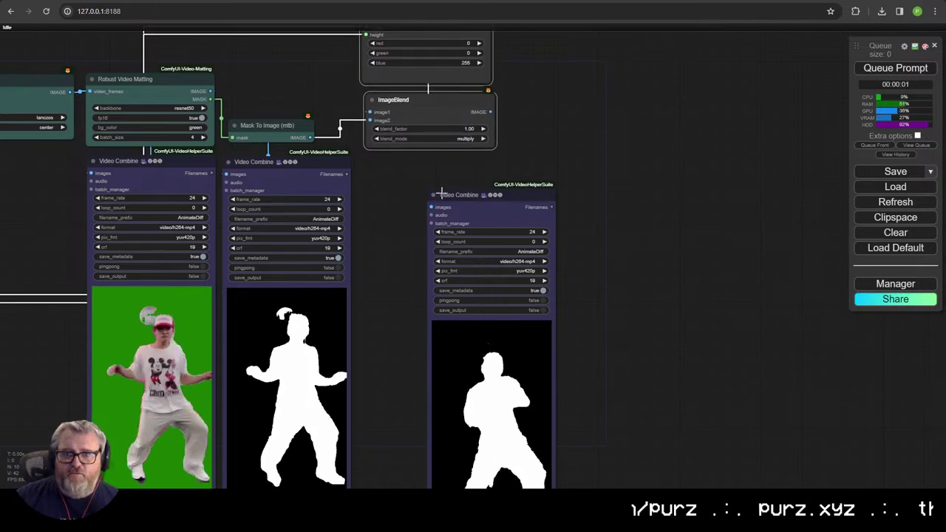
pyautogui.moveTo(448, 199); pyautogui.dragTo(383, 165)
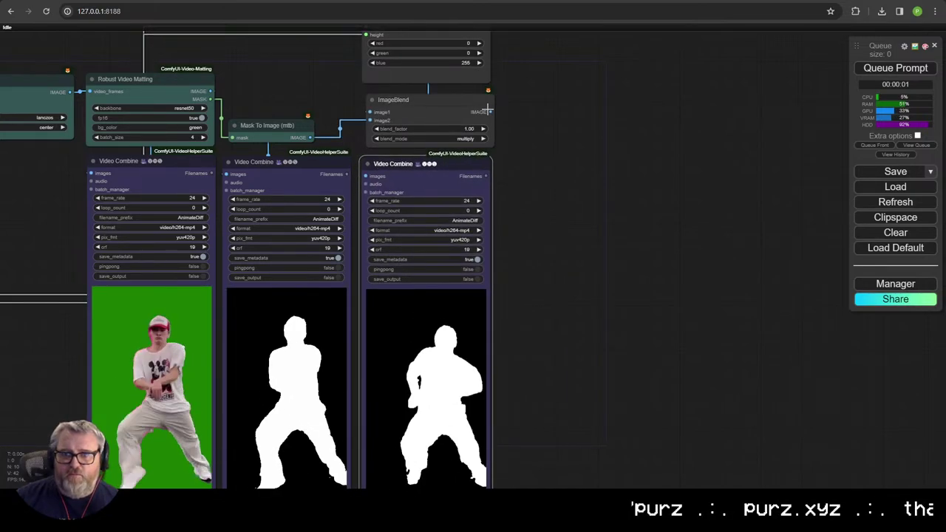
# Step: Connect ImageBlend's IMAGE output to the new Video Combine's images input and run the workflow
pyautogui.moveTo(491, 112); pyautogui.dragTo(373, 178)
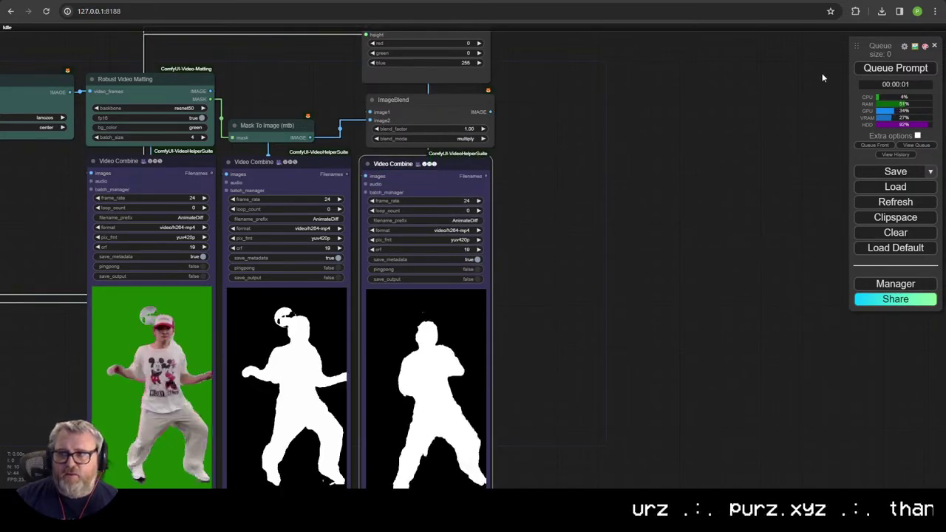
pyautogui.click(885, 68)
pyautogui.scroll(-3, 536, 250)
pyautogui.moveTo(535, 251); pyautogui.dragTo(690, 209)
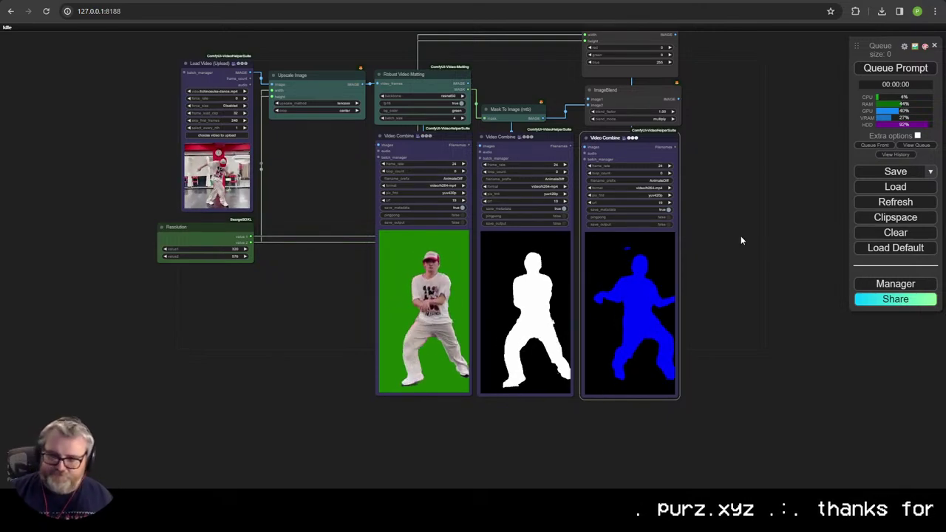
pyautogui.moveTo(739, 236); pyautogui.dragTo(536, 263)
pyautogui.scroll(-2, 537, 263)
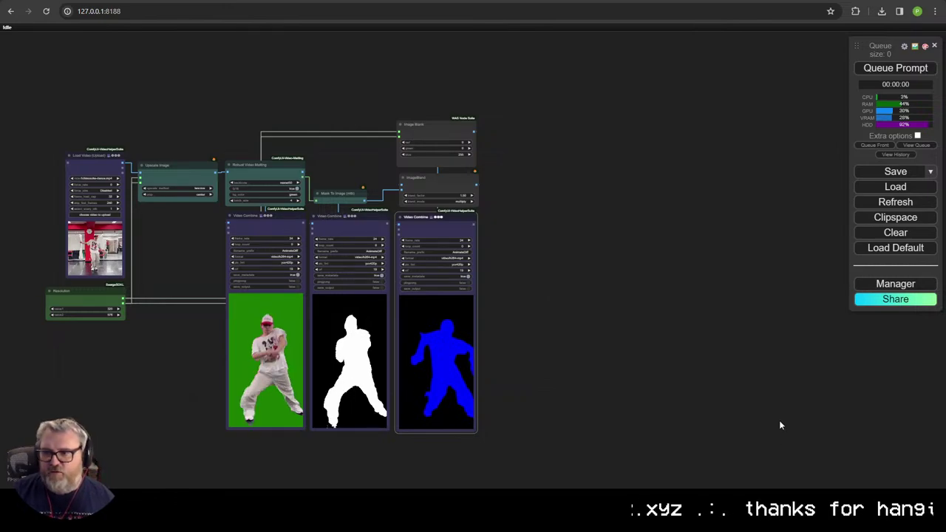
# Step: Search the Manager's custom node list for "kj" and return to the workflow canvas
pyautogui.click(886, 284)
pyautogui.click(470, 169)
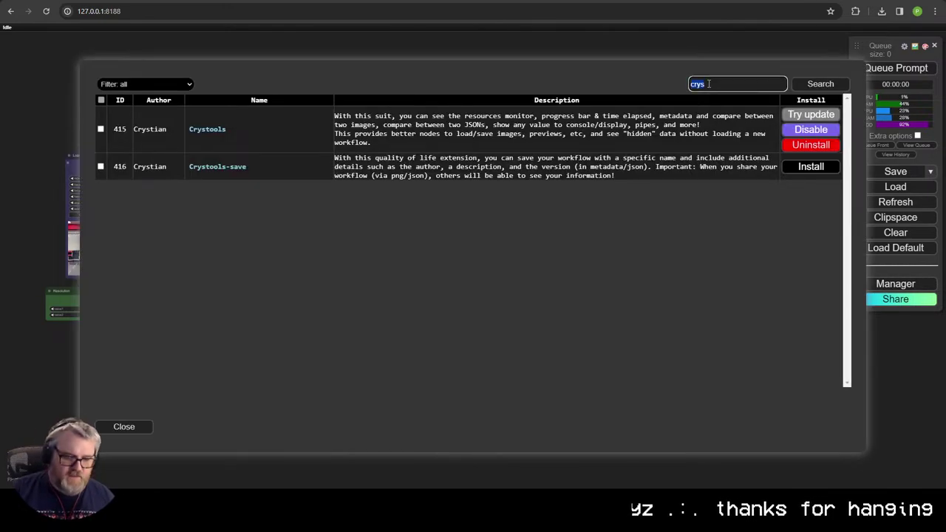
pyautogui.press('BackSpace')
pyautogui.press('BackSpace')
pyautogui.press('BackSpace')
pyautogui.press('BackSpace')
pyautogui.write('kj')
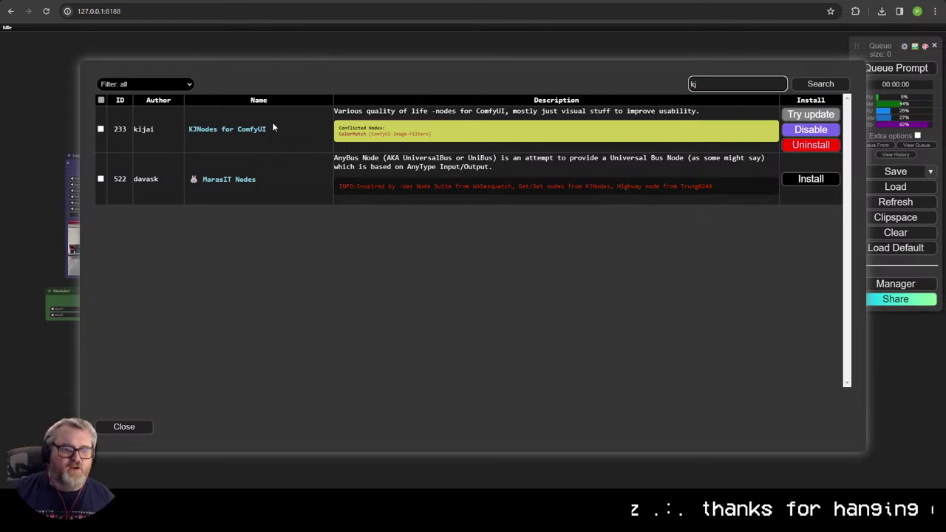
pyautogui.click(140, 434)
pyautogui.click(506, 384)
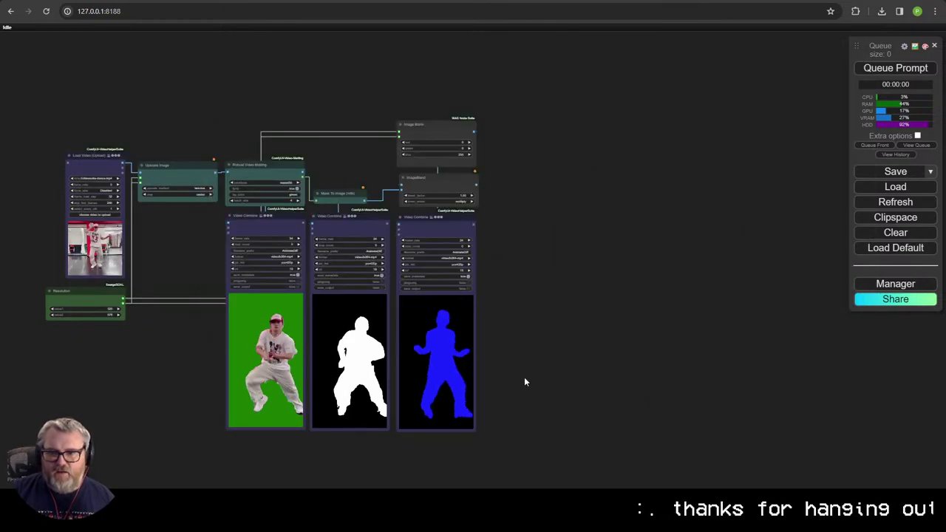
pyautogui.moveTo(533, 314); pyautogui.dragTo(542, 316)
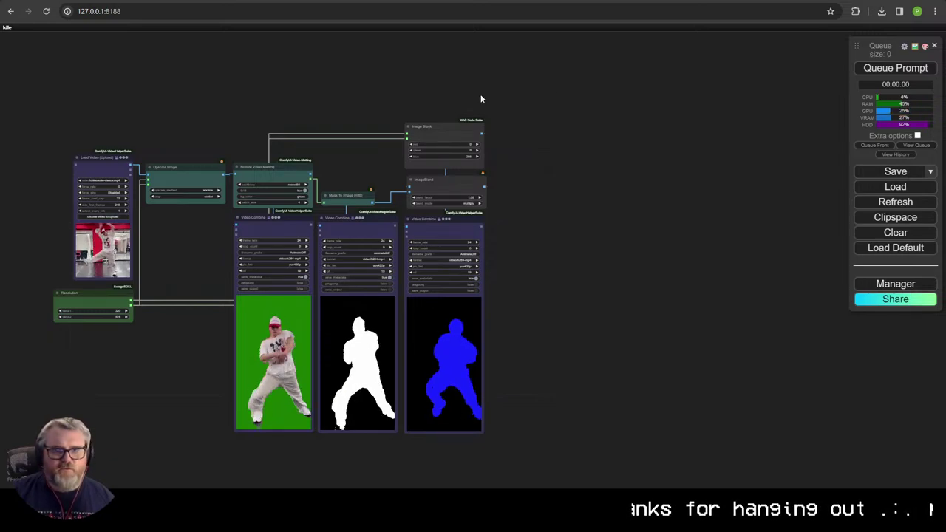
pyautogui.scroll(3, 548, 229)
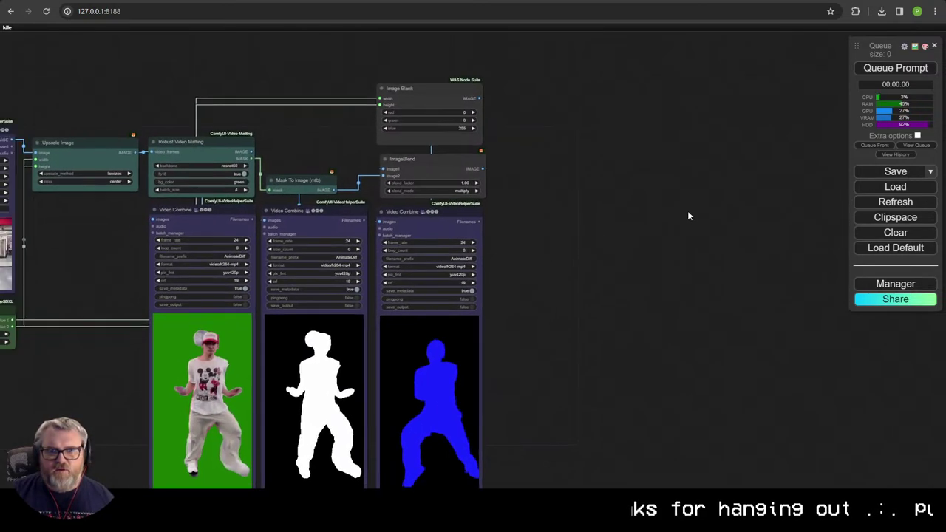
pyautogui.moveTo(554, 239); pyautogui.dragTo(688, 214)
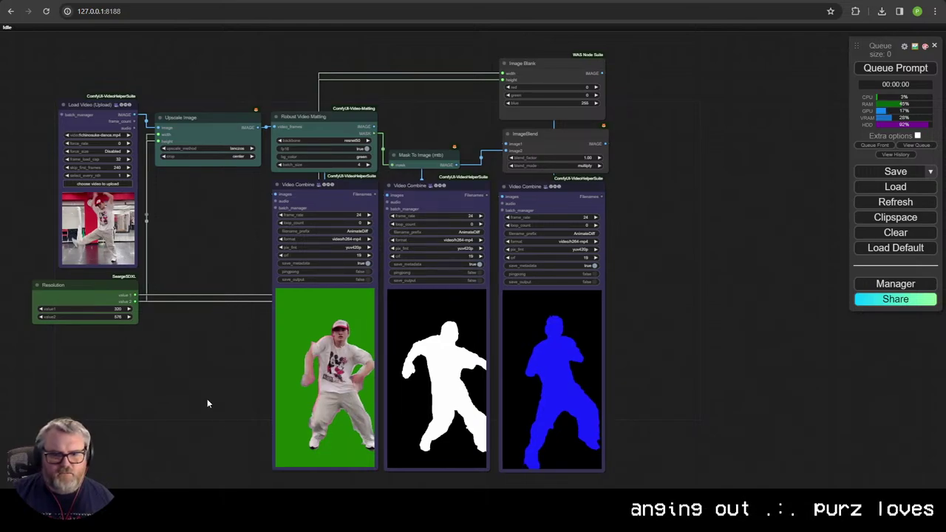
pyautogui.moveTo(255, 498)
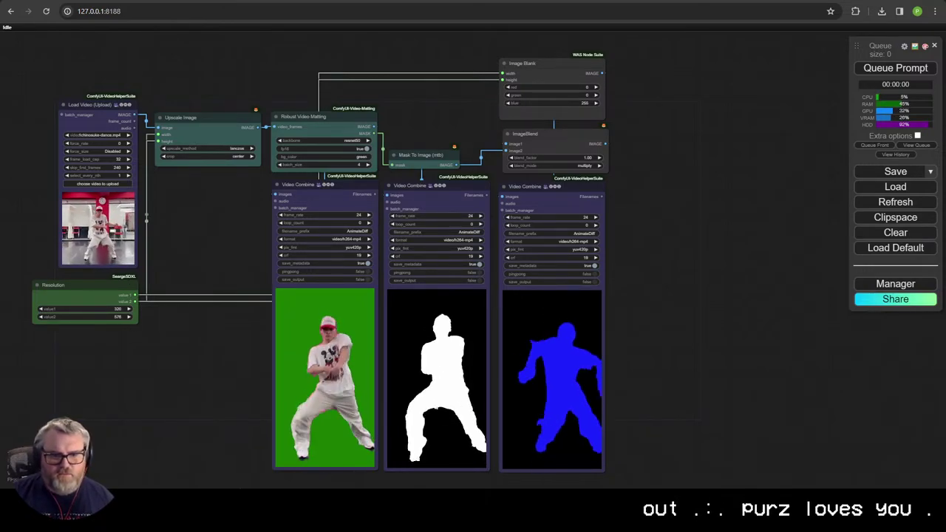
pyautogui.moveTo(255, 500)
pyautogui.click(232, 468)
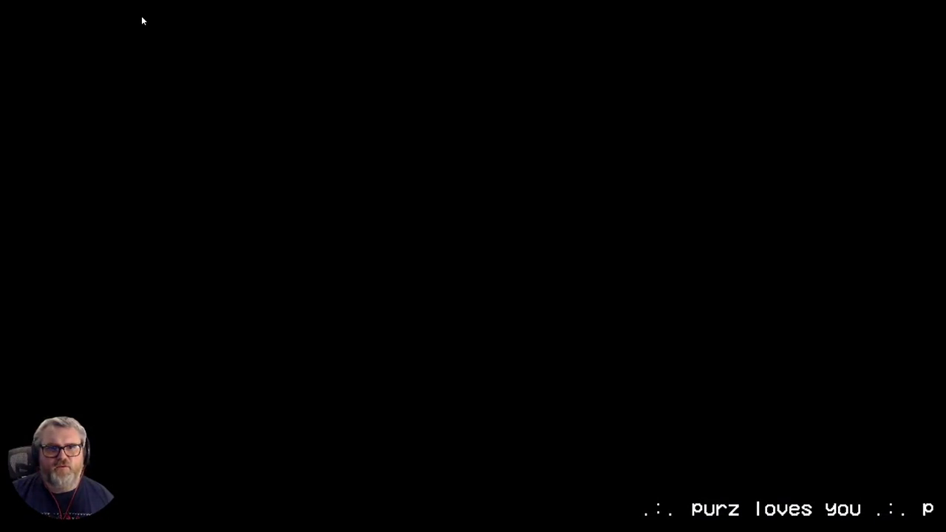
pyautogui.moveTo(141, 16); pyautogui.dragTo(207, 1)
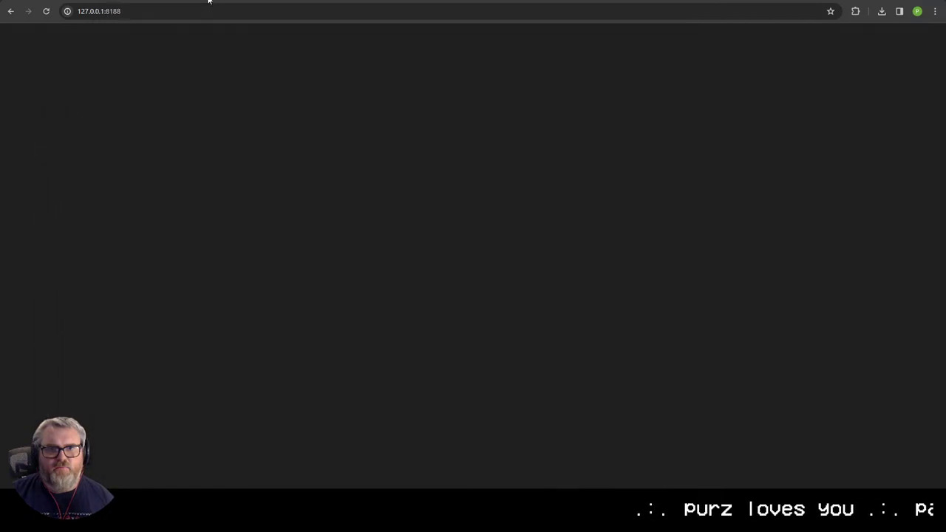
pyautogui.click(81, 1)
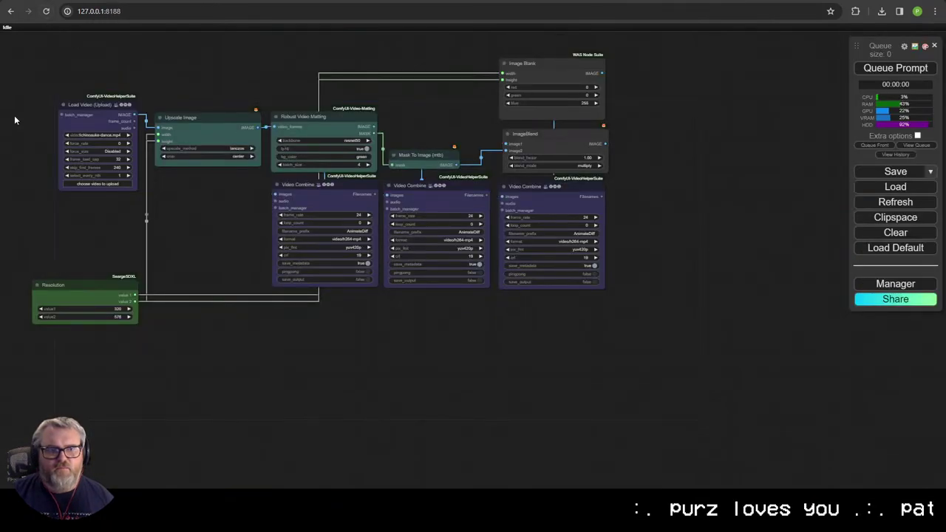
pyautogui.scroll(-1, 248, 81)
pyautogui.scroll(1, 246, 65)
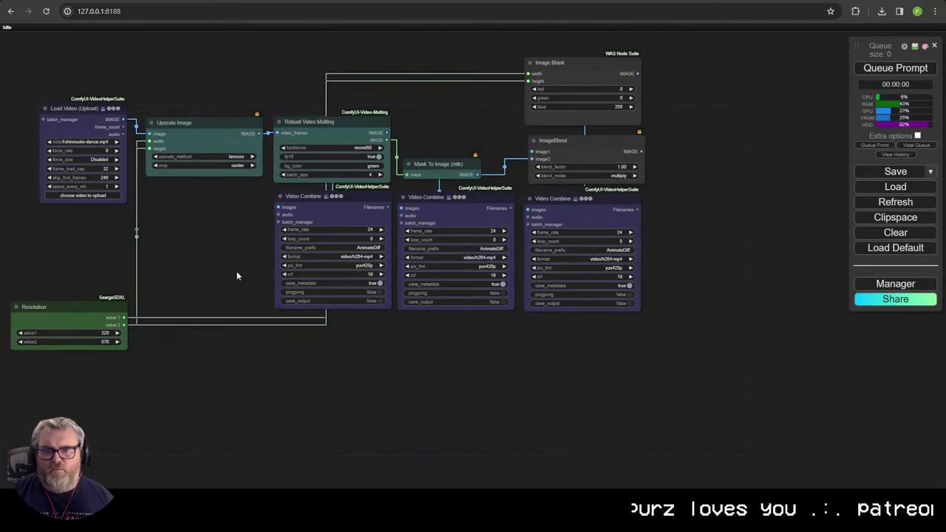
# Step: Copy the Background Mask node from the larger workflow and paste it into the matting workflow below the Resolution node
pyautogui.moveTo(238, 272); pyautogui.dragTo(157, 323)
pyautogui.scroll(3, 320, 337)
pyautogui.scroll(-1, 308, 336)
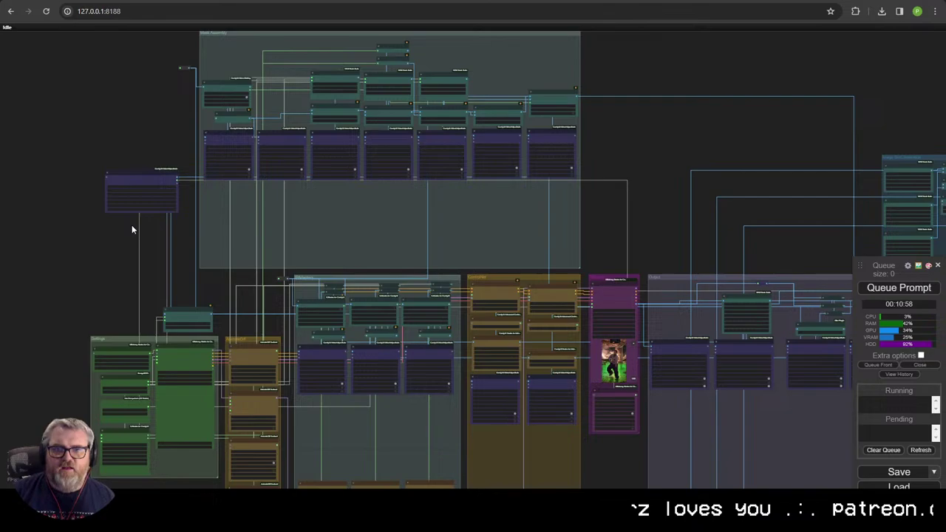
pyautogui.moveTo(131, 228); pyautogui.dragTo(294, 229)
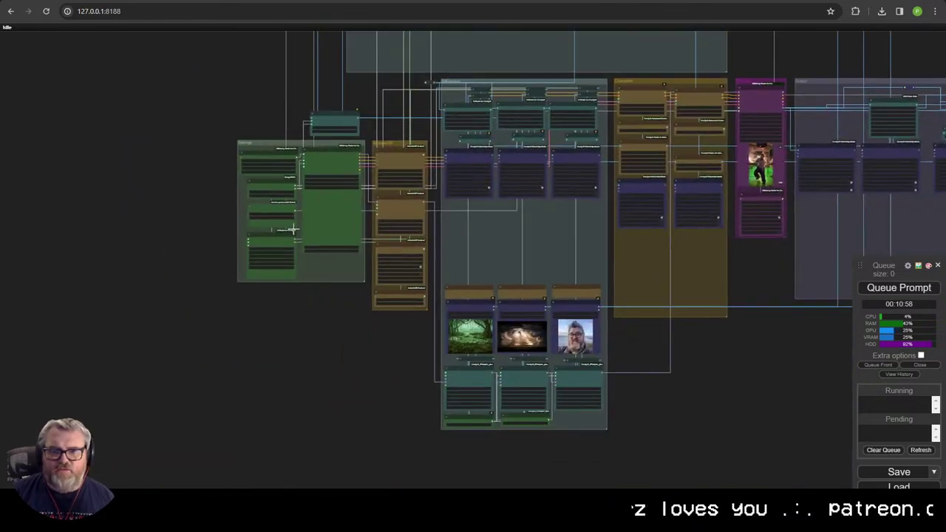
pyautogui.scroll(5, 293, 229)
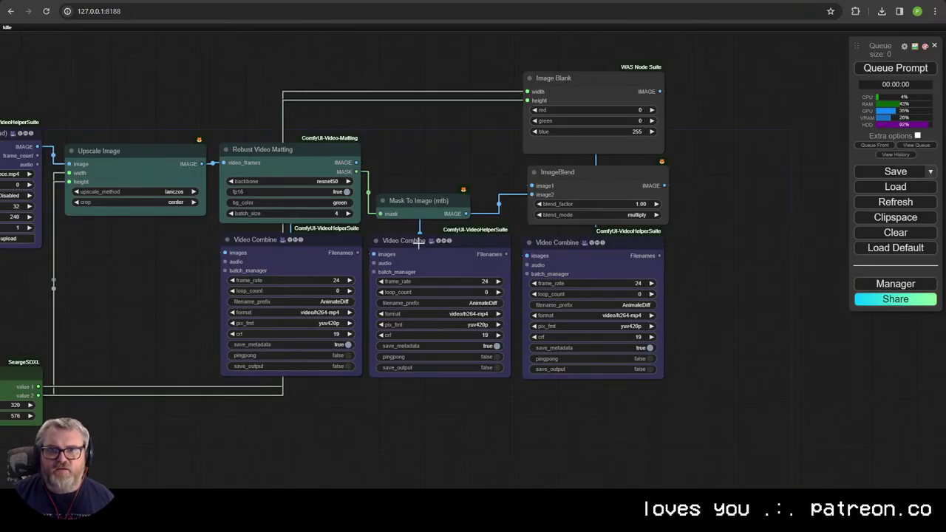
pyautogui.scroll(-2, 149, 347)
pyautogui.moveTo(149, 348); pyautogui.dragTo(290, 196)
pyautogui.hotkey('ctrl', 'v')
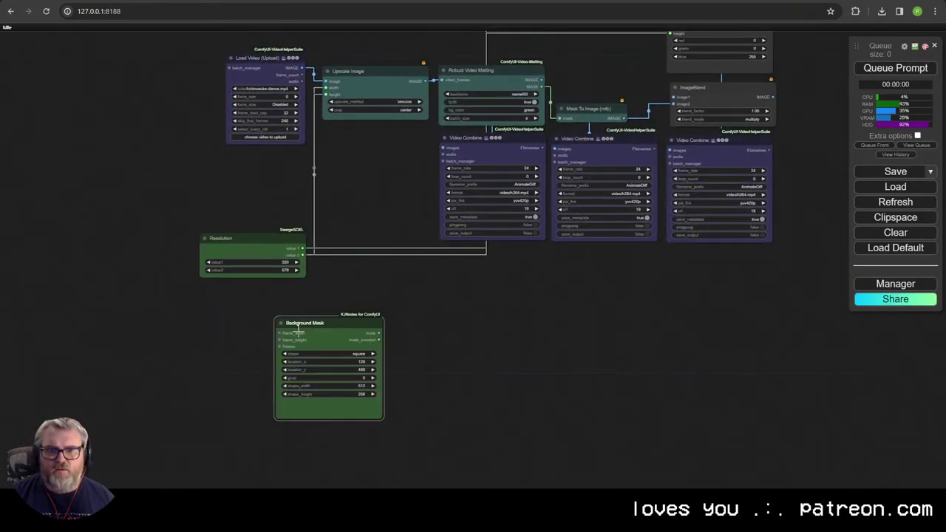
pyautogui.moveTo(298, 331); pyautogui.dragTo(225, 299)
pyautogui.scroll(5, 305, 319)
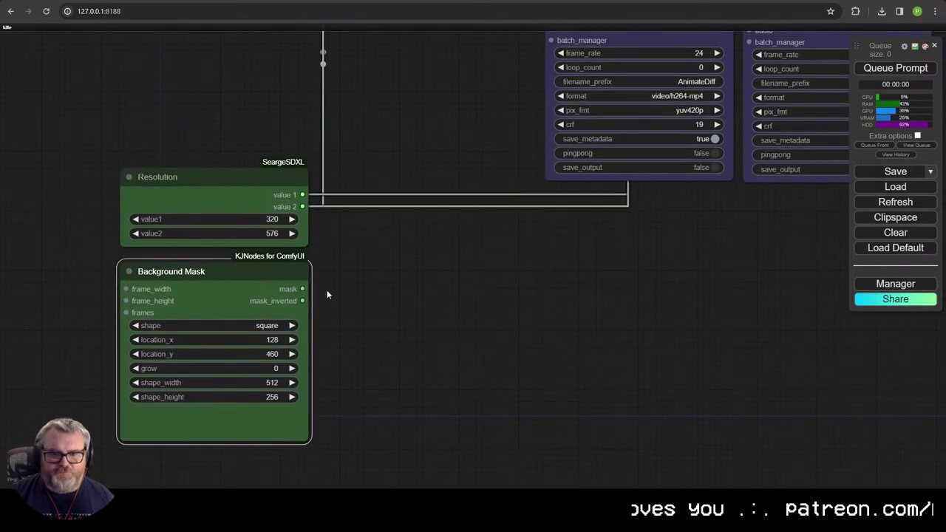
pyautogui.doubleClick(386, 281)
pyautogui.write('note')
pyautogui.press('Return')
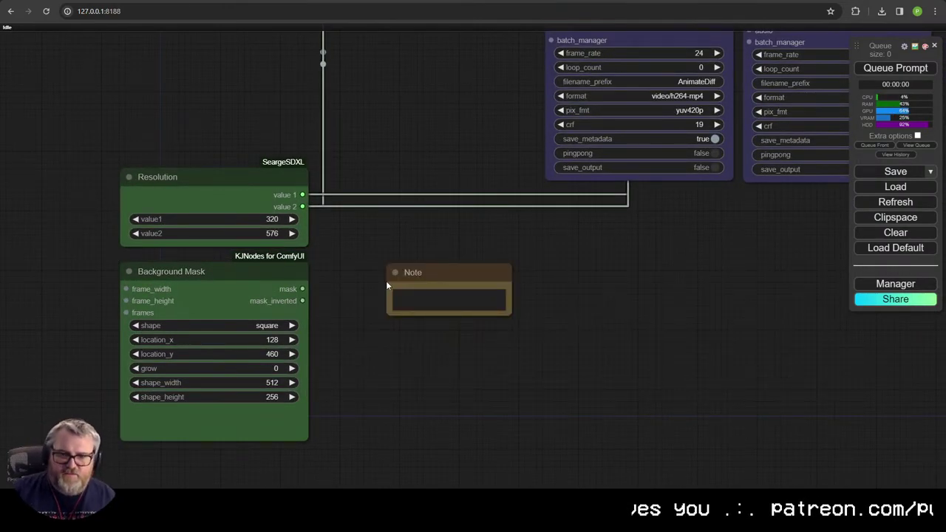
pyautogui.click(415, 272)
pyautogui.press('Delete')
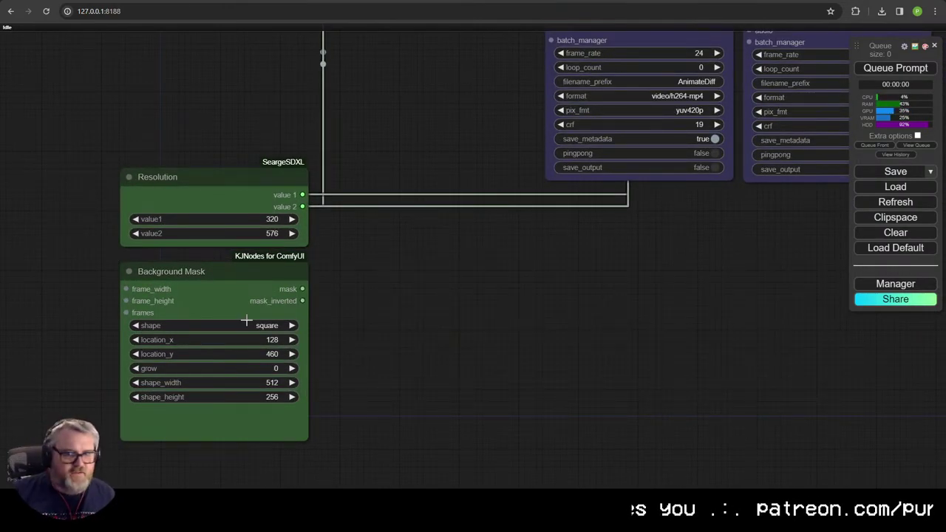
# Step: Delete the pasted Background Mask node below the Resolution node
pyautogui.scroll(-3, 261, 319)
pyautogui.click(229, 291)
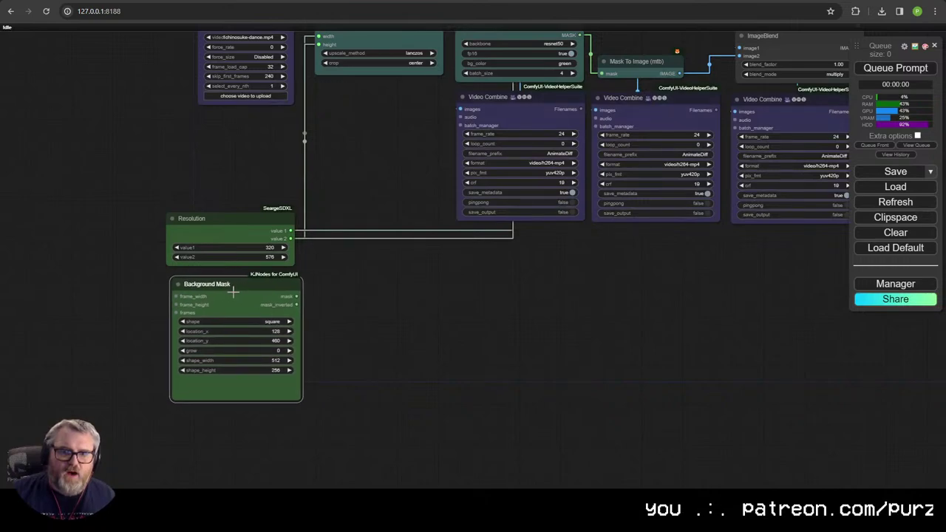
pyautogui.rightClick(227, 302)
pyautogui.moveTo(163, 285); pyautogui.dragTo(157, 284)
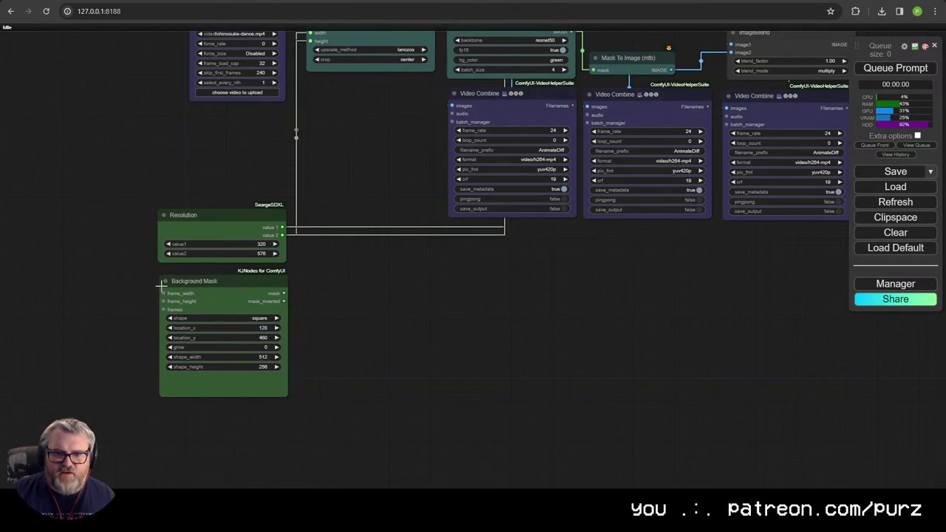
pyautogui.click(200, 290)
pyautogui.press('Delete')
# Step: Search the node list for a background mask node using the terms "background" and "mask", and leave the search
pyautogui.doubleClick(274, 324)
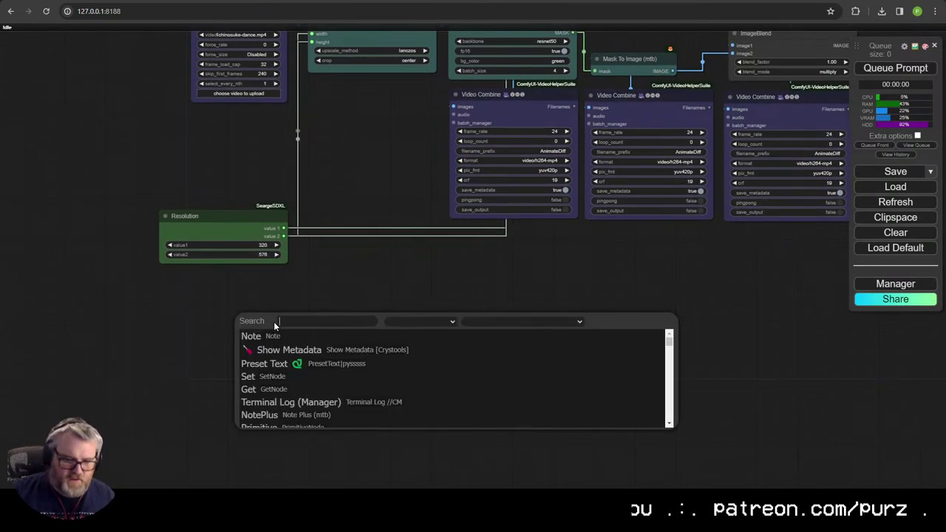
pyautogui.write('back')
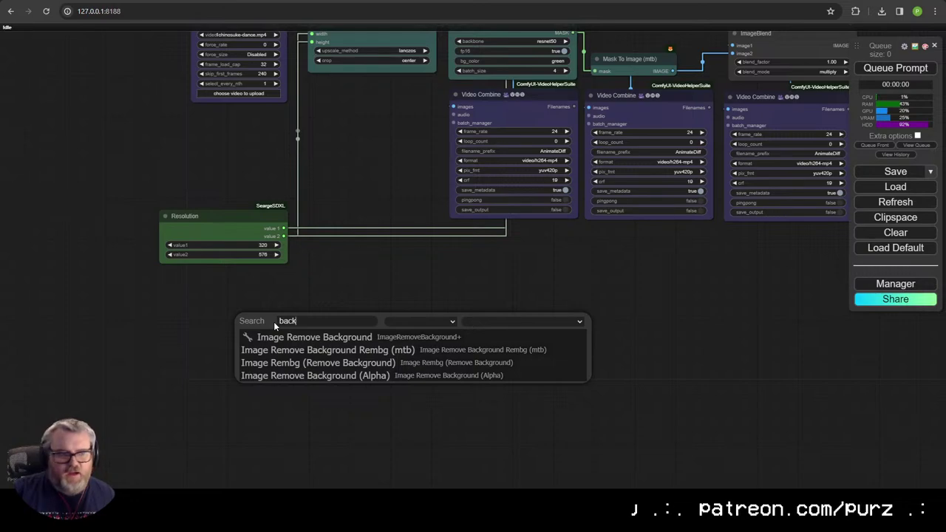
pyautogui.write('groud ma')
pyautogui.press('BackSpace')
pyautogui.press('BackSpace')
pyautogui.press('BackSpace')
pyautogui.press('BackSpace')
pyautogui.press('BackSpace')
pyautogui.press('BackSpace')
pyautogui.press('BackSpace')
pyautogui.press('BackSpace')
pyautogui.press('BackSpace')
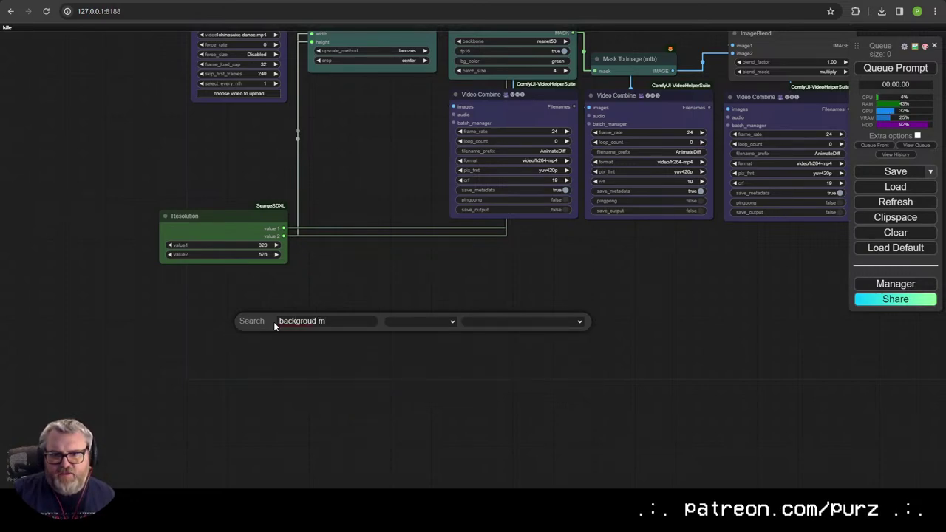
pyautogui.press('BackSpace')
pyautogui.press('BackSpace')
pyautogui.press('BackSpace')
pyautogui.write('mask')
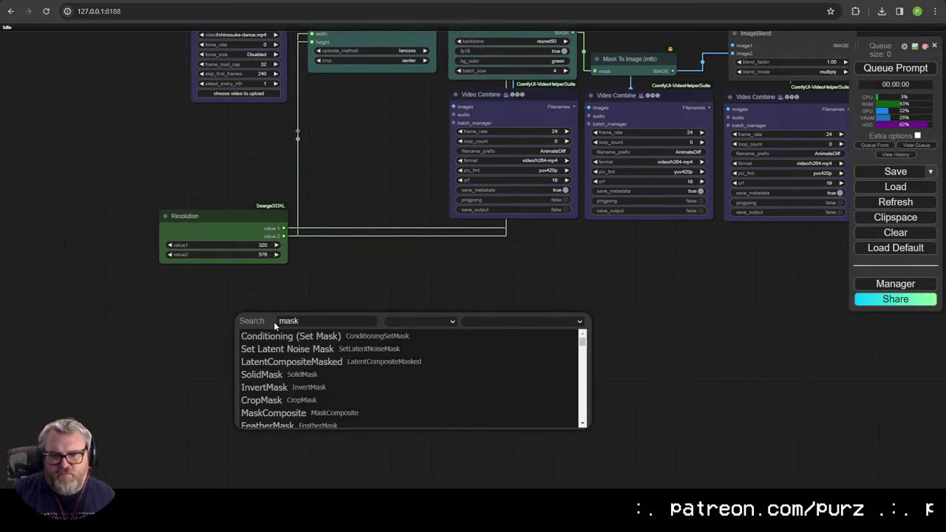
pyautogui.press('BackSpace')
pyautogui.press('BackSpace')
pyautogui.press('BackSpace')
pyautogui.write('background ma')
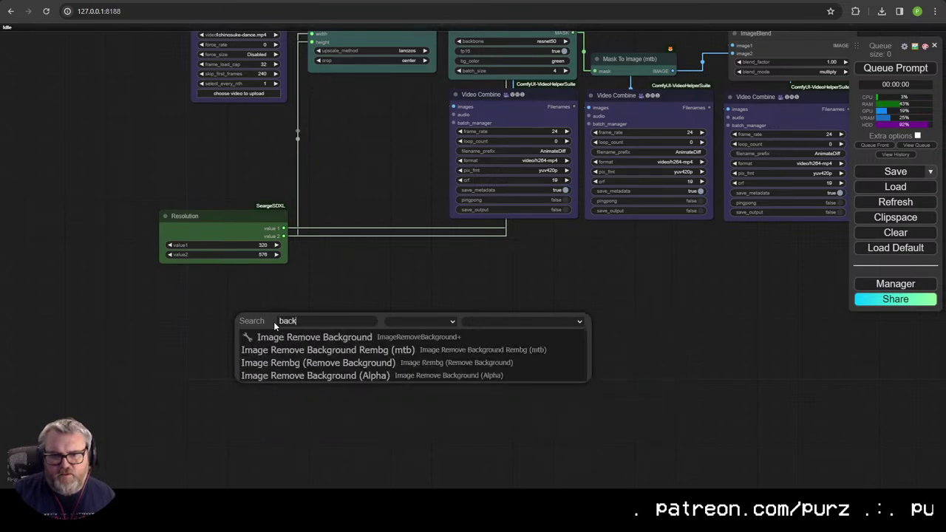
pyautogui.press('BackSpace')
pyautogui.press('BackSpace')
pyautogui.press('BackSpace')
pyautogui.press('BackSpace')
pyautogui.press('BackSpace')
pyautogui.press('BackSpace')
pyautogui.press('BackSpace')
pyautogui.press('BackSpace')
pyautogui.press('BackSpace')
pyautogui.press('BackSpace')
pyautogui.press('BackSpace')
pyautogui.press('BackSpace')
pyautogui.press('BackSpace')
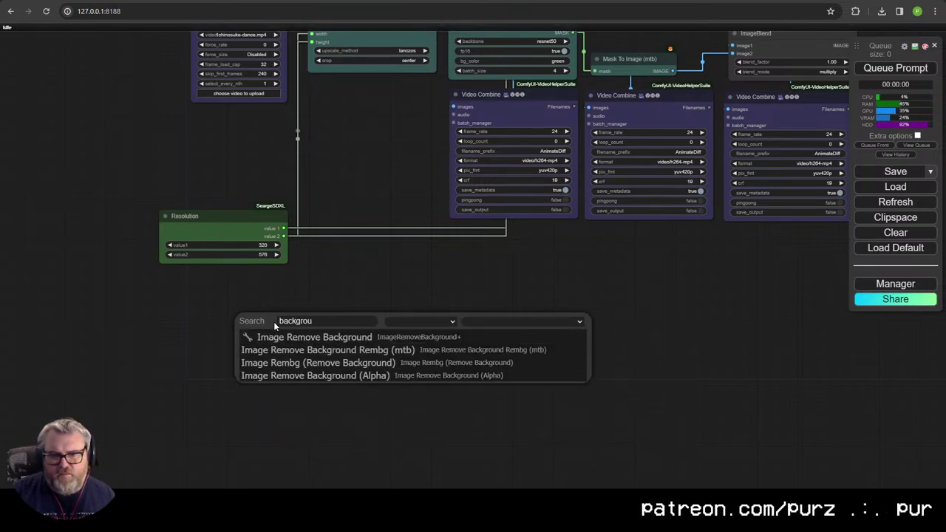
pyautogui.write('mask')
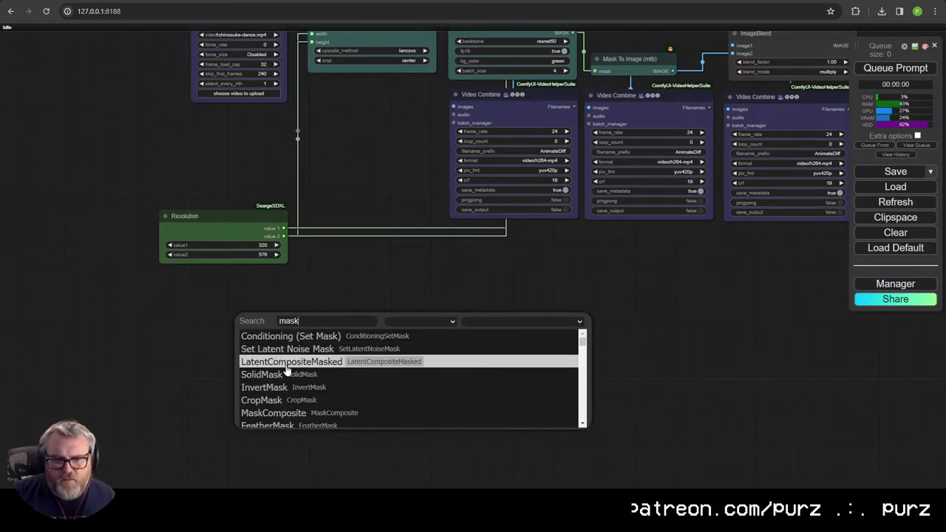
pyautogui.scroll(-3, 296, 375)
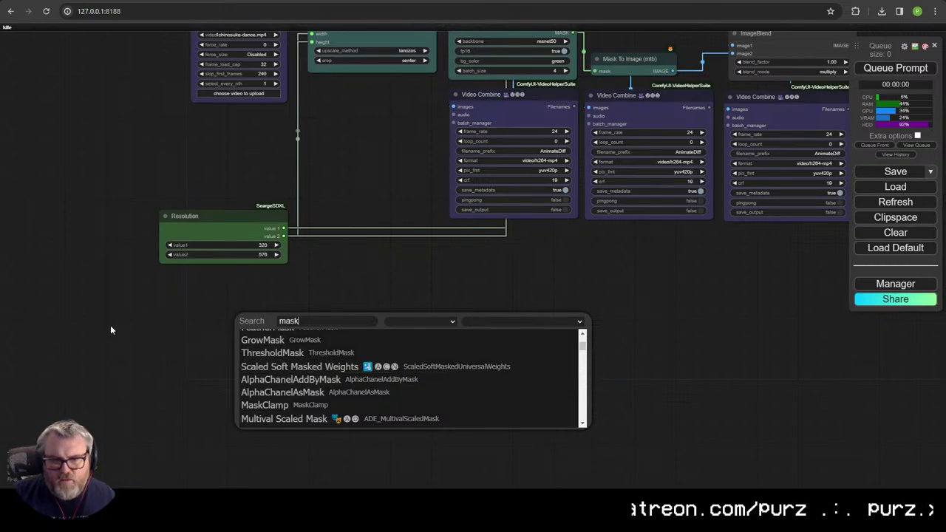
pyautogui.moveTo(110, 326); pyautogui.dragTo(116, 325)
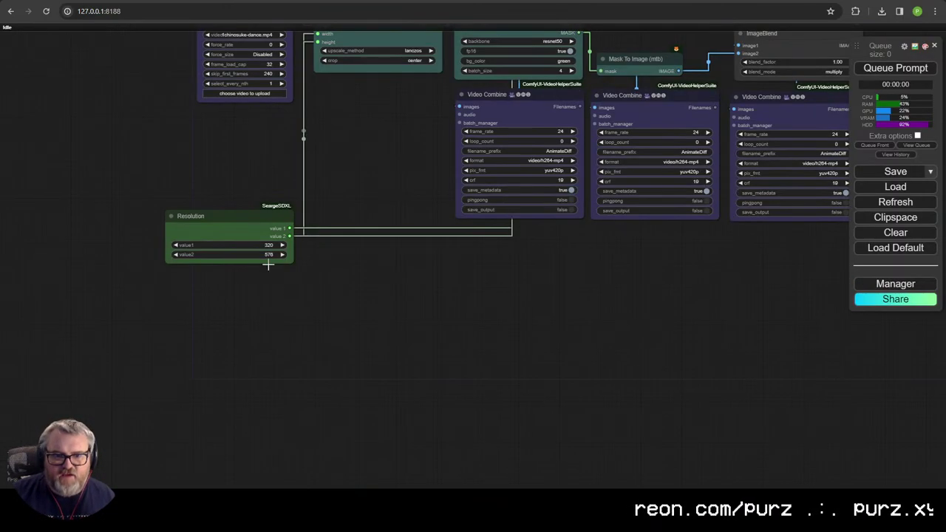
# Step: Search the node list for "shape", add a CreateShapeMask node, and place it below the Resolution node
pyautogui.doubleClick(323, 336)
pyautogui.write('shape')
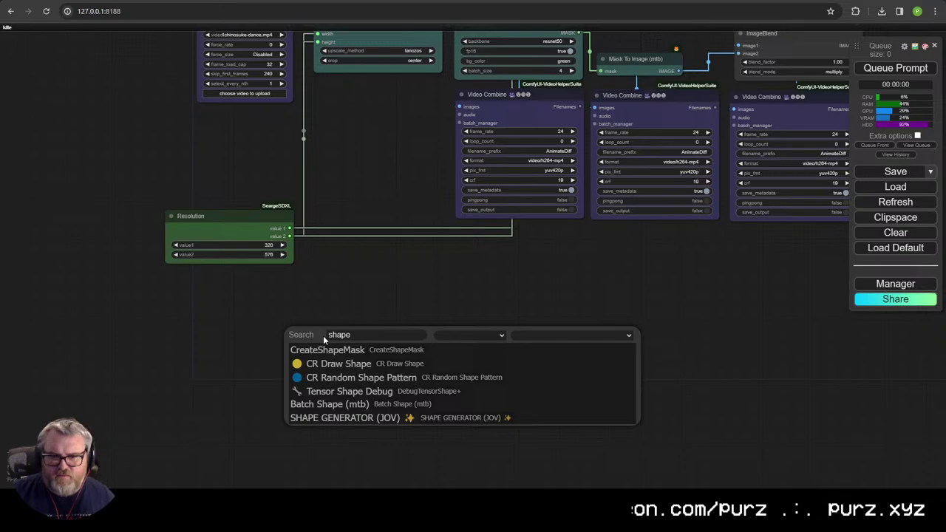
pyautogui.click(323, 348)
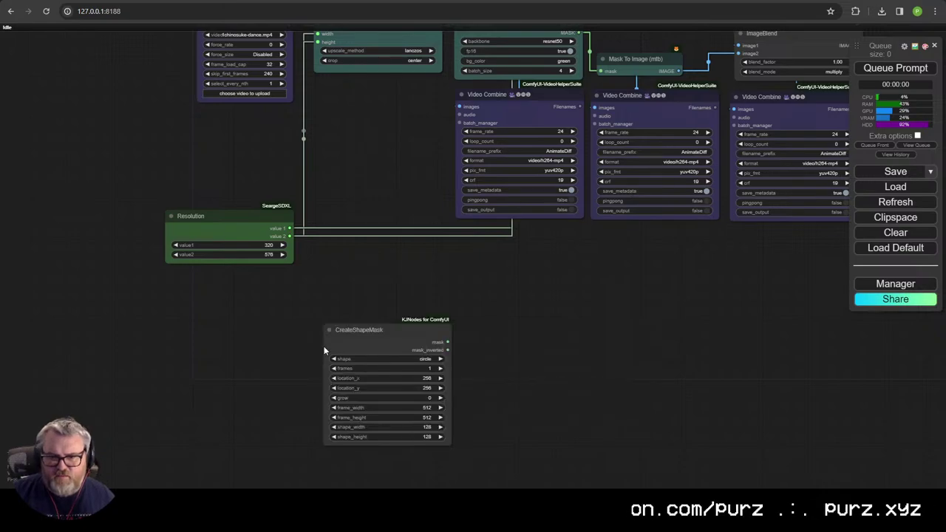
pyautogui.moveTo(384, 330); pyautogui.dragTo(289, 98)
pyautogui.scroll(8, 250, 288)
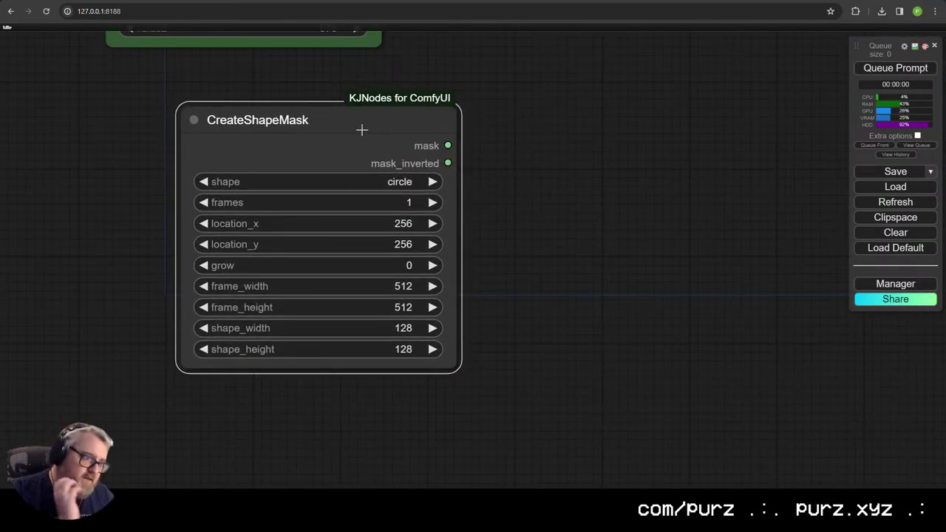
pyautogui.scroll(-6, 436, 107)
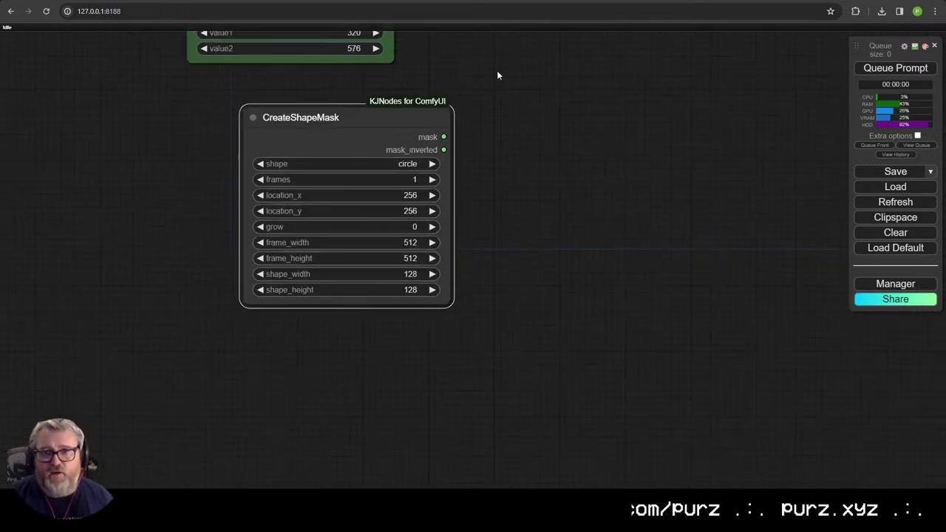
pyautogui.moveTo(374, 187); pyautogui.dragTo(185, 301)
pyautogui.scroll(-4, 185, 302)
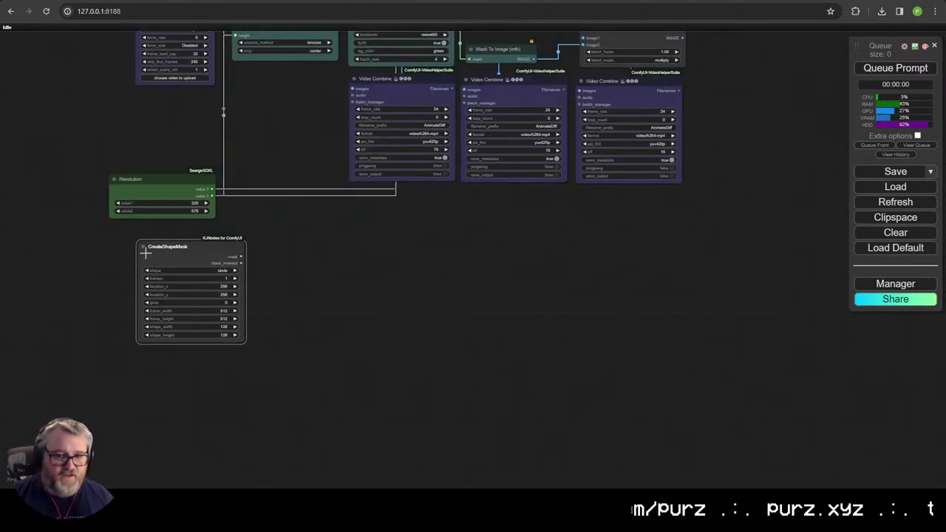
pyautogui.scroll(3, 148, 251)
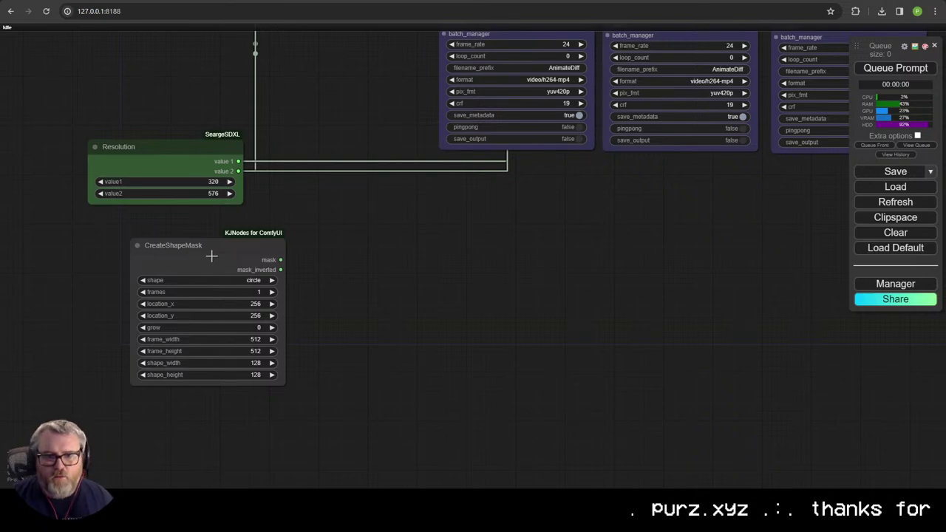
pyautogui.moveTo(210, 244); pyautogui.dragTo(170, 260)
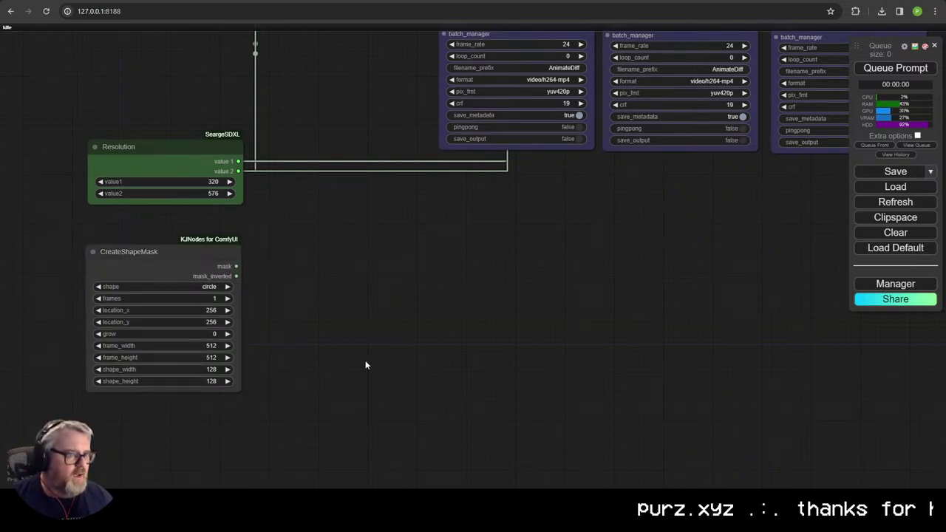
# Step: Move the CreateShapeMask node from below Resolution to directly above the Image Blank node
pyautogui.scroll(-10, 384, 340)
pyautogui.scroll(5, 290, 307)
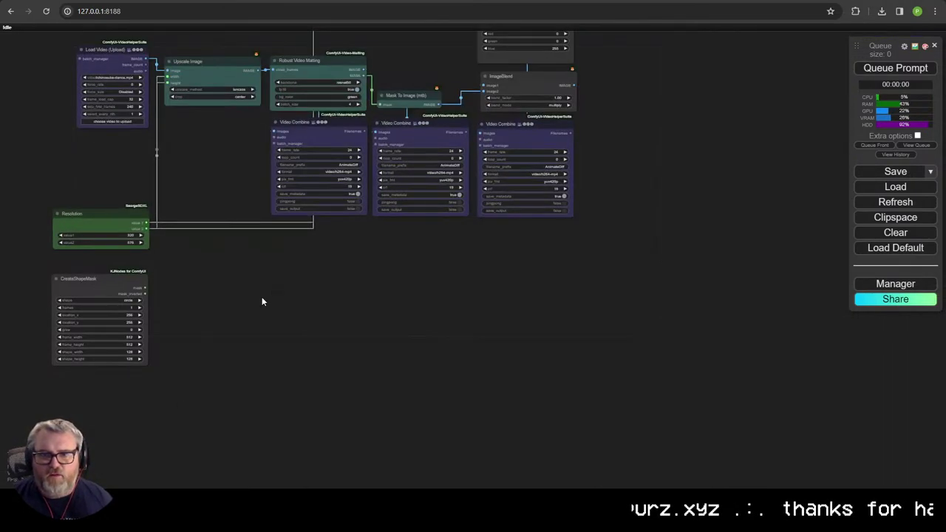
pyautogui.moveTo(178, 235); pyautogui.dragTo(43, 408)
pyautogui.moveTo(8, 448); pyautogui.dragTo(502, 84)
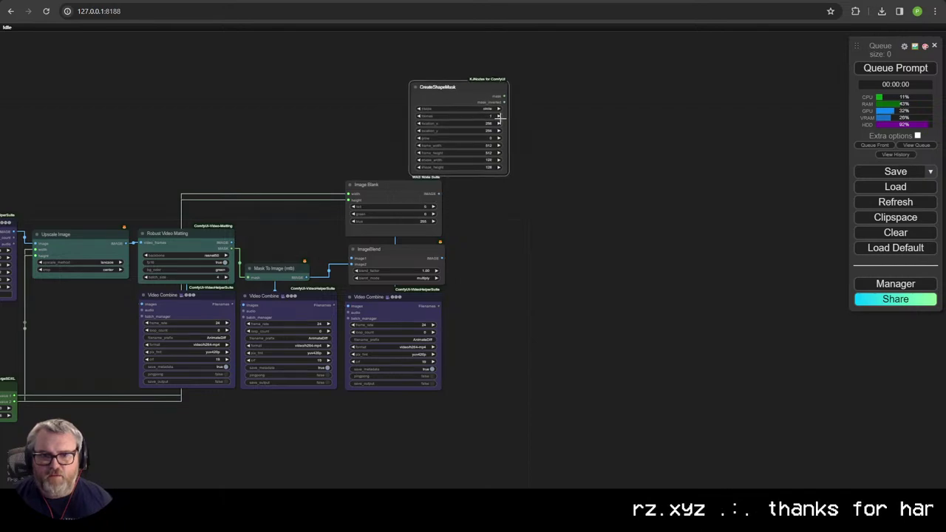
pyautogui.scroll(5, 539, 178)
pyautogui.moveTo(542, 169); pyautogui.dragTo(504, 326)
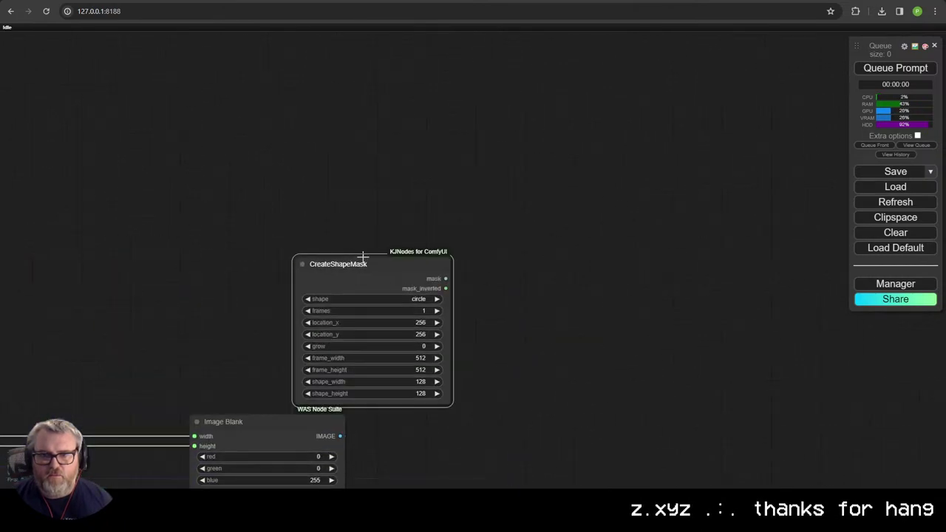
pyautogui.moveTo(363, 257); pyautogui.dragTo(255, 240)
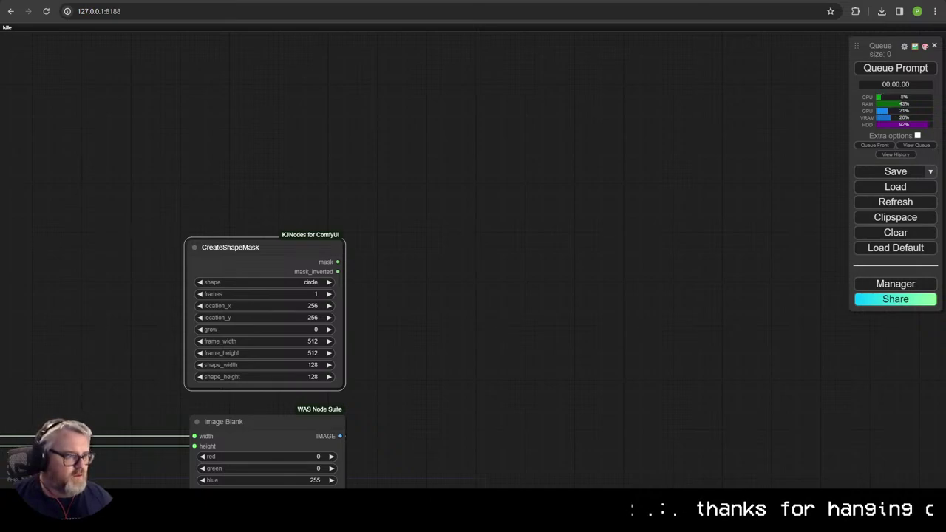
# Step: Set the CreateShapeMask node's shape to square
pyautogui.scroll(4, 266, 334)
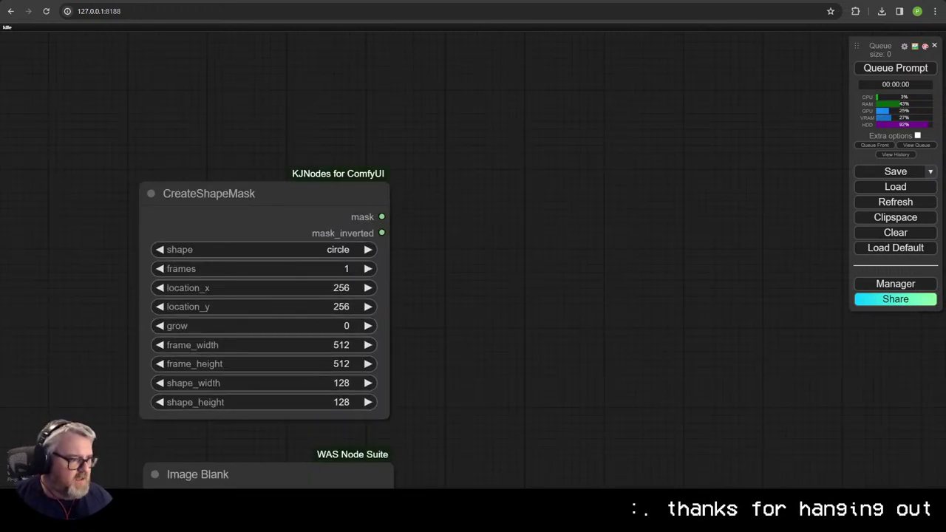
pyautogui.click(326, 250)
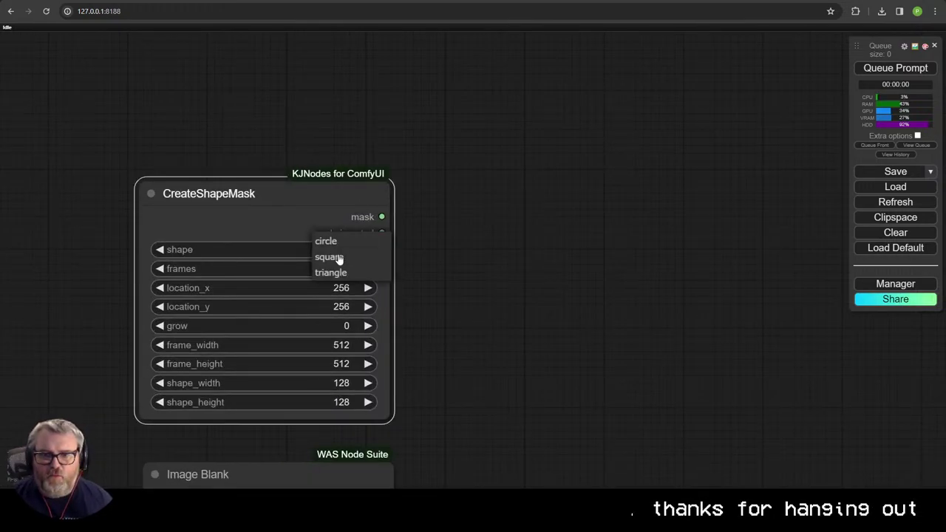
pyautogui.click(336, 257)
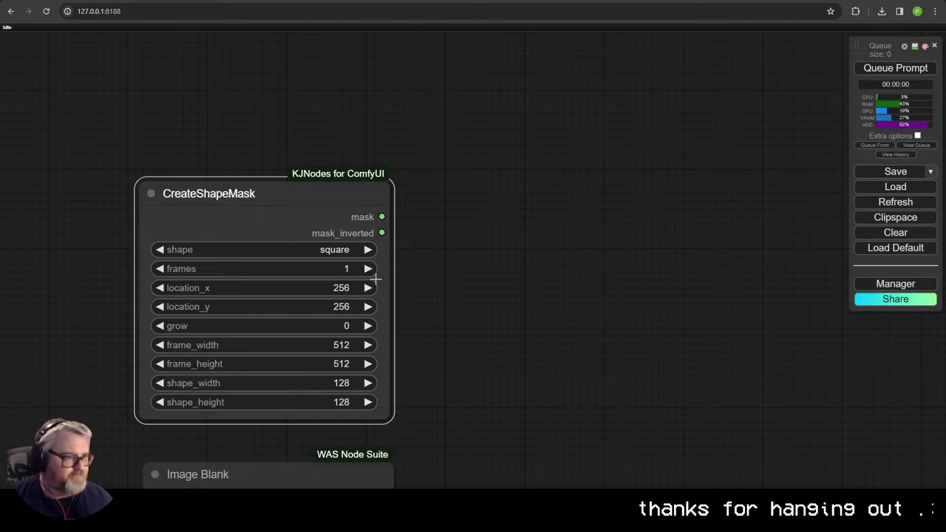
pyautogui.click(326, 287)
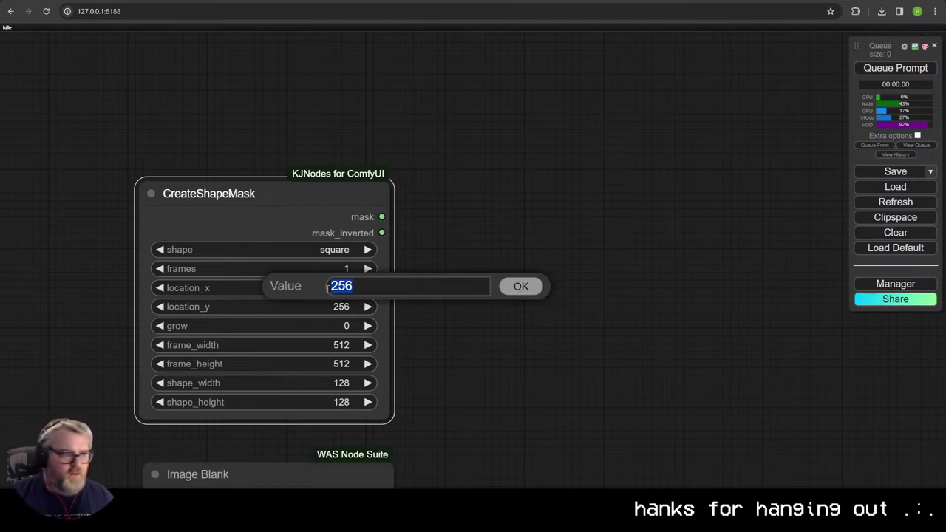
pyautogui.press('Escape')
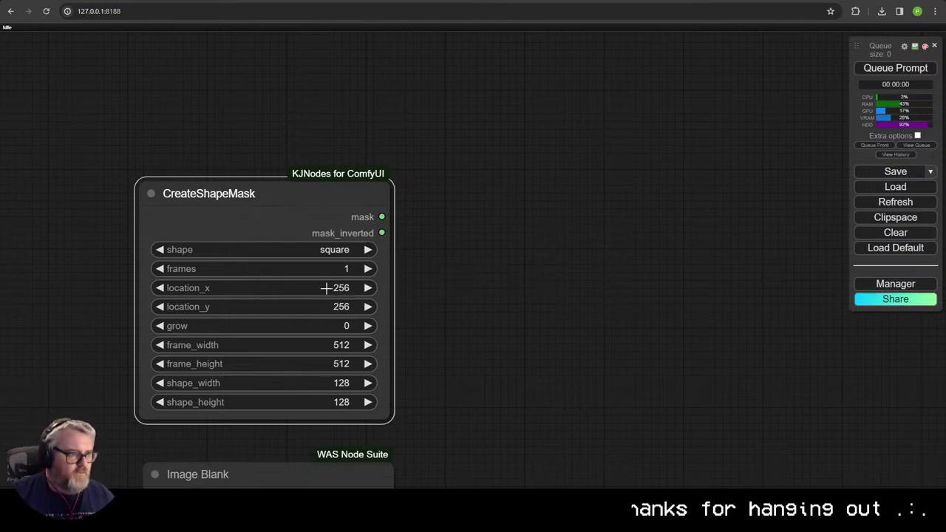
# Step: Convert the CreateShapeMask node's frame_width, frame_height and frames values to inputs
pyautogui.rightClick(272, 207)
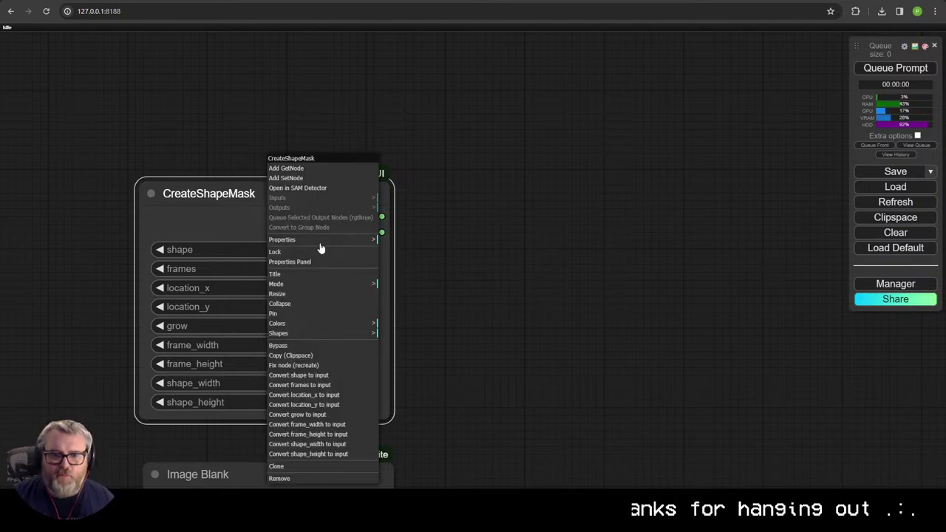
pyautogui.click(317, 424)
pyautogui.rightClick(229, 214)
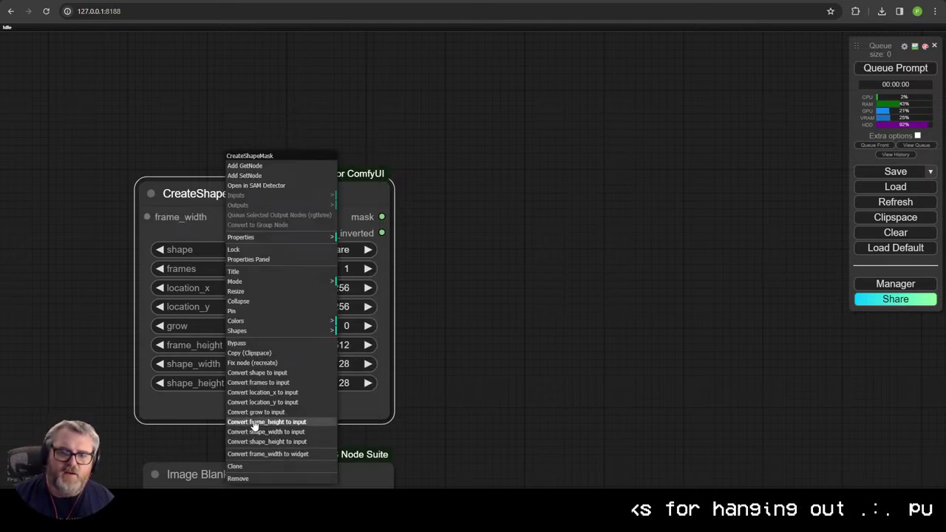
pyautogui.click(254, 422)
pyautogui.rightClick(222, 212)
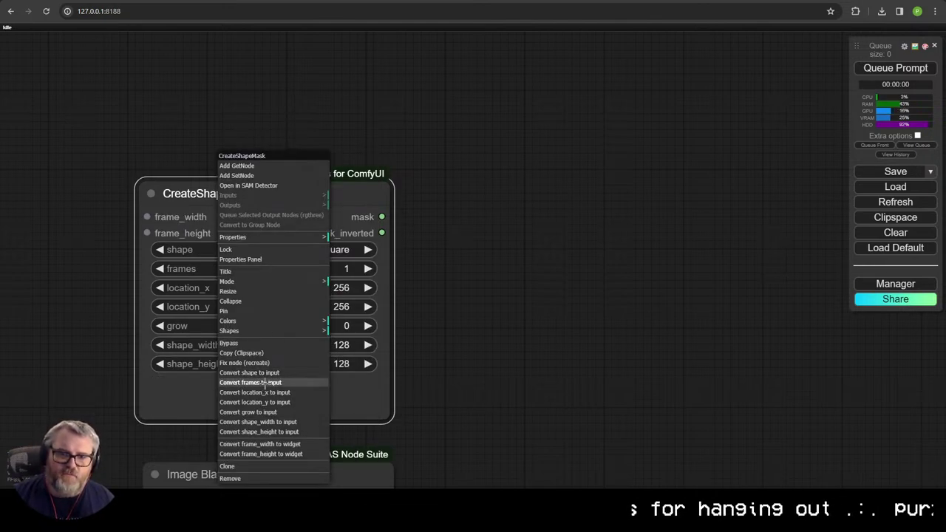
pyautogui.click(251, 382)
# Step: Move the CreateShapeMask node away from Image Blank into the free space above the Robust Video Matting node
pyautogui.moveTo(417, 330); pyautogui.dragTo(571, 337)
pyautogui.scroll(-7, 571, 337)
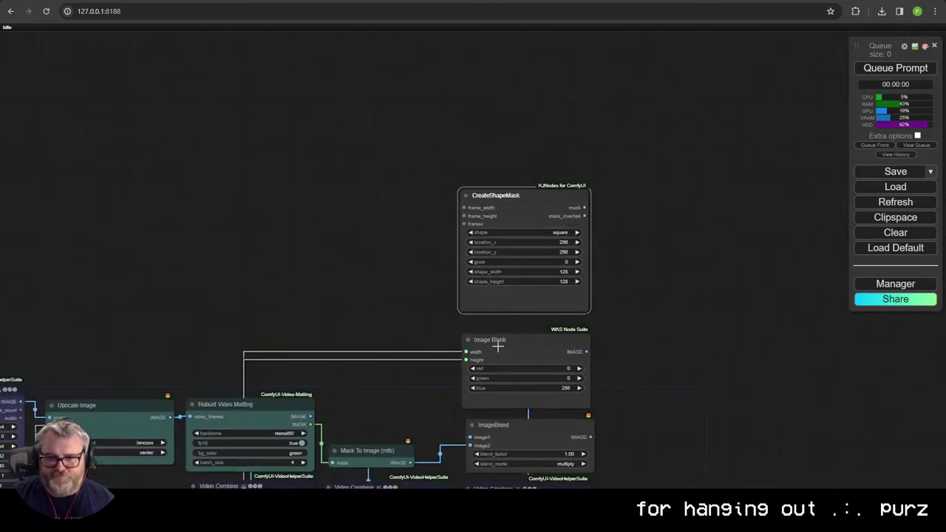
pyautogui.click(500, 348)
pyautogui.moveTo(383, 342); pyautogui.dragTo(467, 205)
pyautogui.scroll(-3, 463, 159)
pyautogui.moveTo(561, 119); pyautogui.dragTo(356, 99)
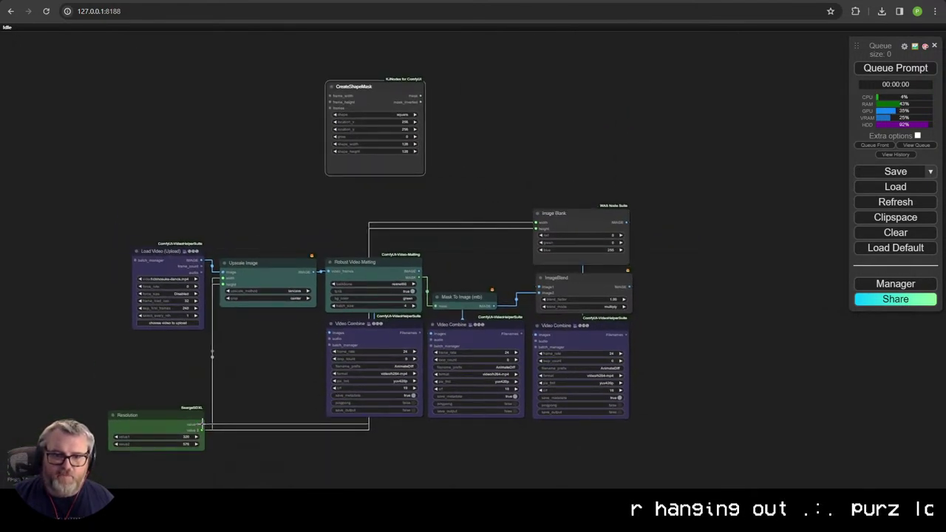
# Step: Connect Resolution's value 1 and value 2 to CreateShapeMask's frame_width and frame_height, and Load Video's frame_count to its frames input
pyautogui.moveTo(201, 425); pyautogui.dragTo(329, 96)
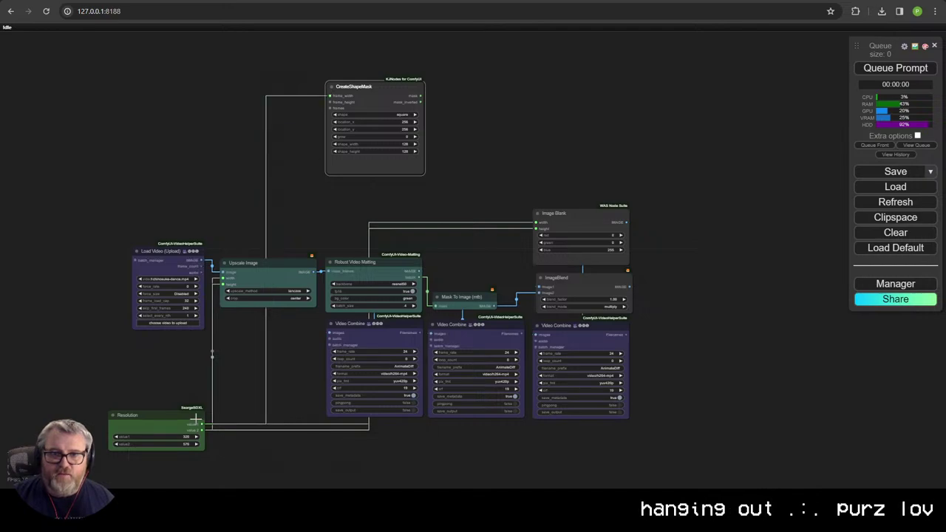
pyautogui.moveTo(198, 431); pyautogui.dragTo(328, 103)
pyautogui.scroll(4, 266, 307)
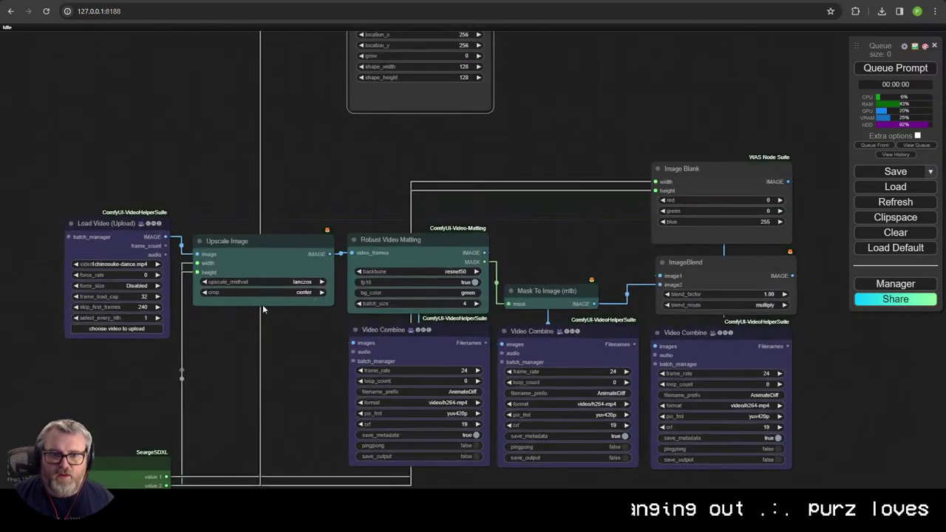
pyautogui.moveTo(165, 246); pyautogui.dragTo(222, 254)
pyautogui.moveTo(152, 350); pyautogui.dragTo(120, 449)
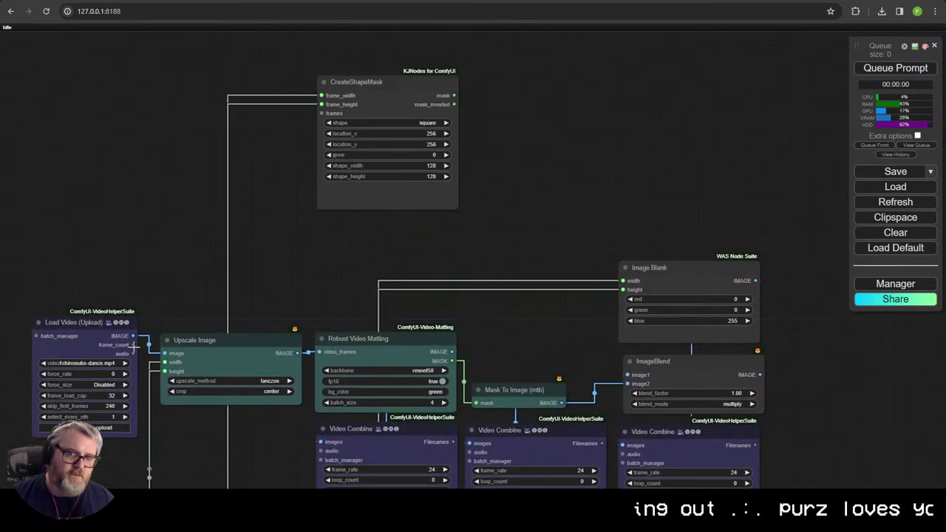
pyautogui.moveTo(133, 345); pyautogui.dragTo(322, 113)
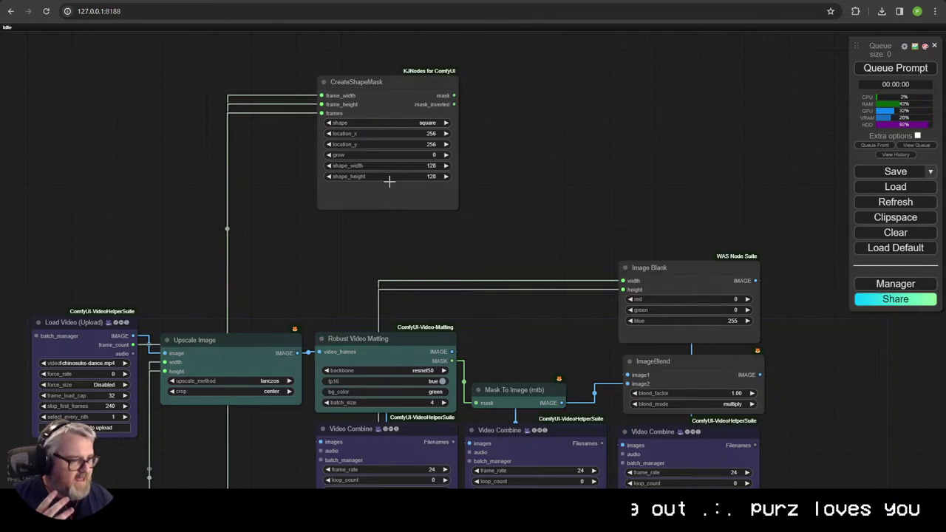
pyautogui.scroll(-7, 421, 215)
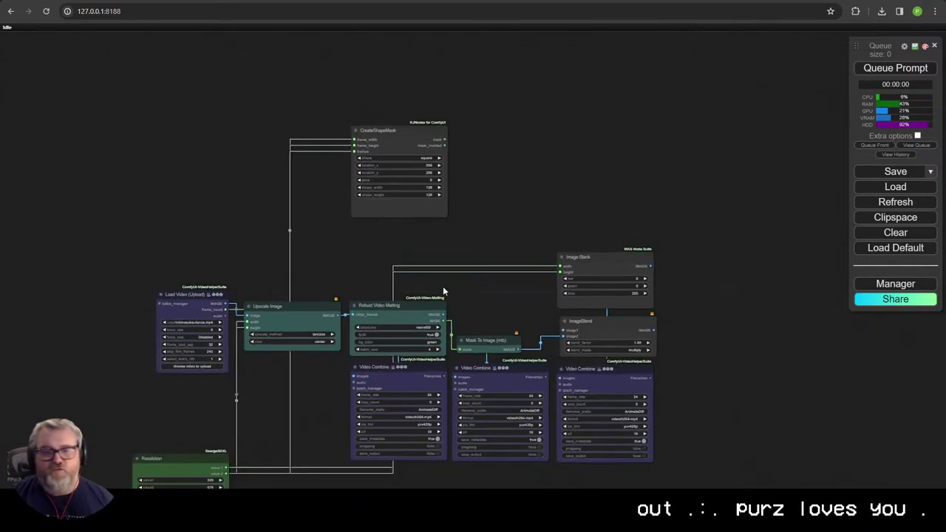
# Step: Set the CreateShapeMask node's location_x to 128 and location_y to 460
pyautogui.moveTo(490, 263); pyautogui.dragTo(337, 189)
pyautogui.scroll(5, 338, 189)
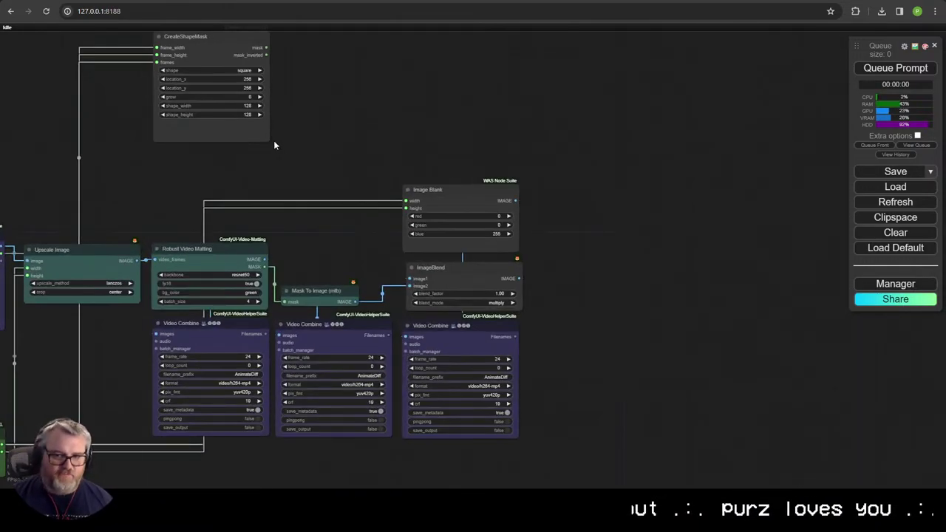
pyautogui.click(216, 49)
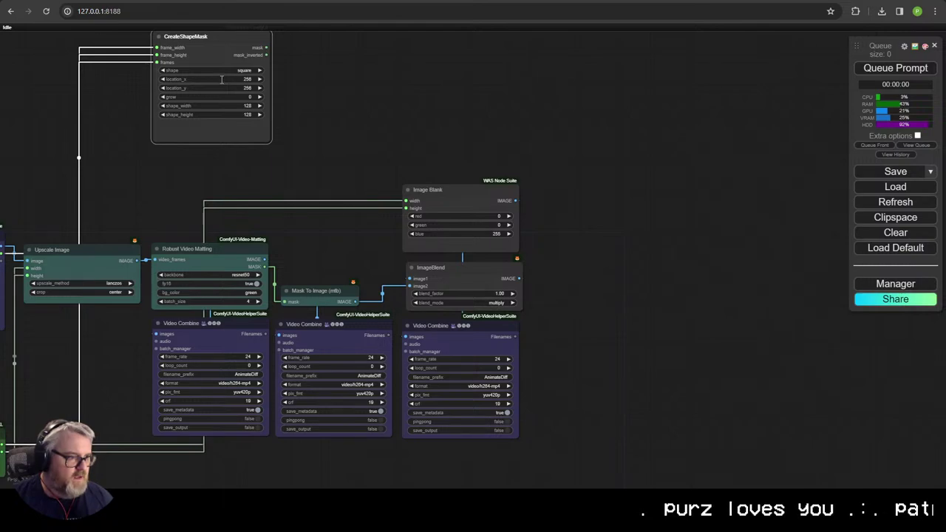
pyautogui.click(221, 79)
pyautogui.write('128')
pyautogui.press('Return')
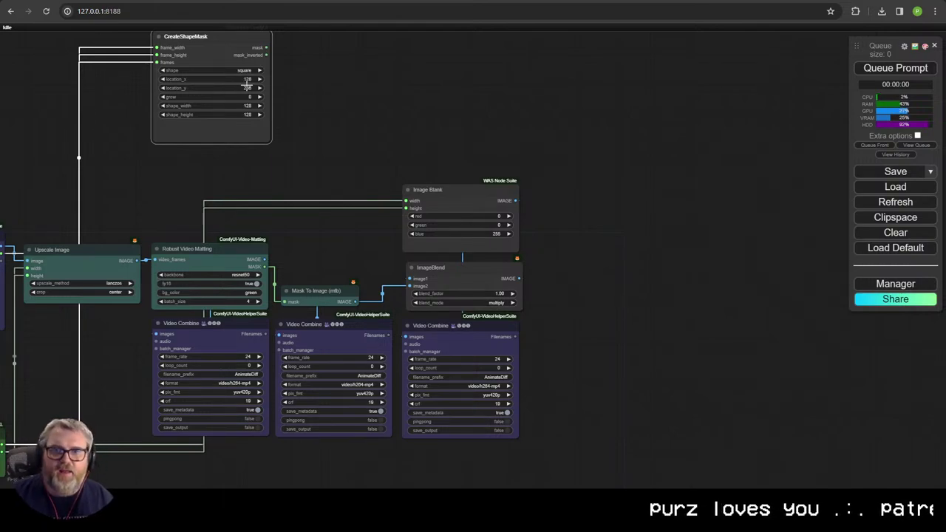
pyautogui.click(243, 88)
pyautogui.write('4')
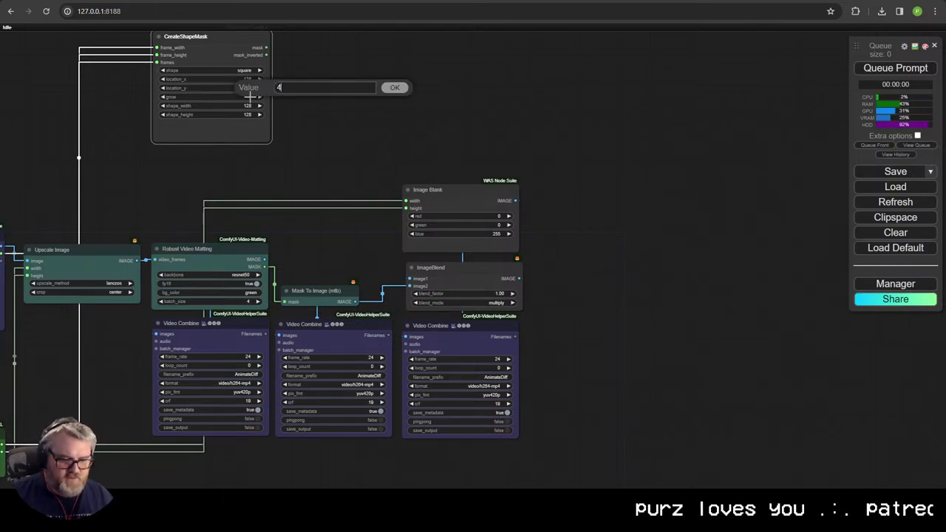
pyautogui.write('80')
pyautogui.press('Return')
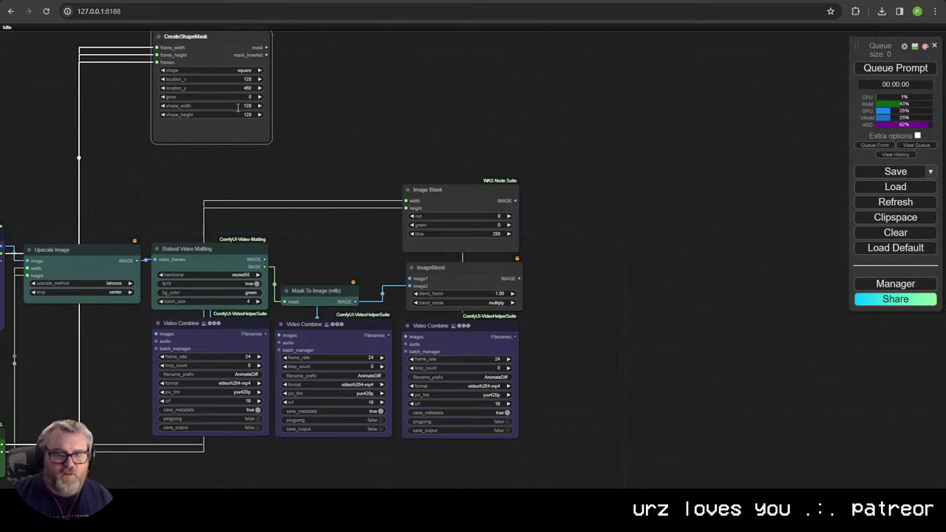
# Step: Set the CreateShapeMask node's shape_width to 512 and shape_height to 256
pyautogui.click(238, 107)
pyautogui.press('Return')
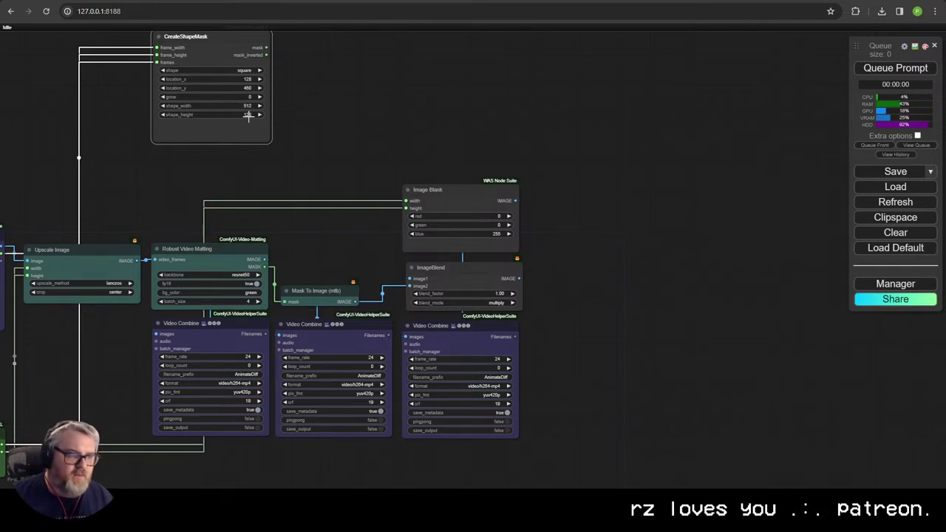
pyautogui.click(246, 116)
pyautogui.write('256')
pyautogui.press('Return')
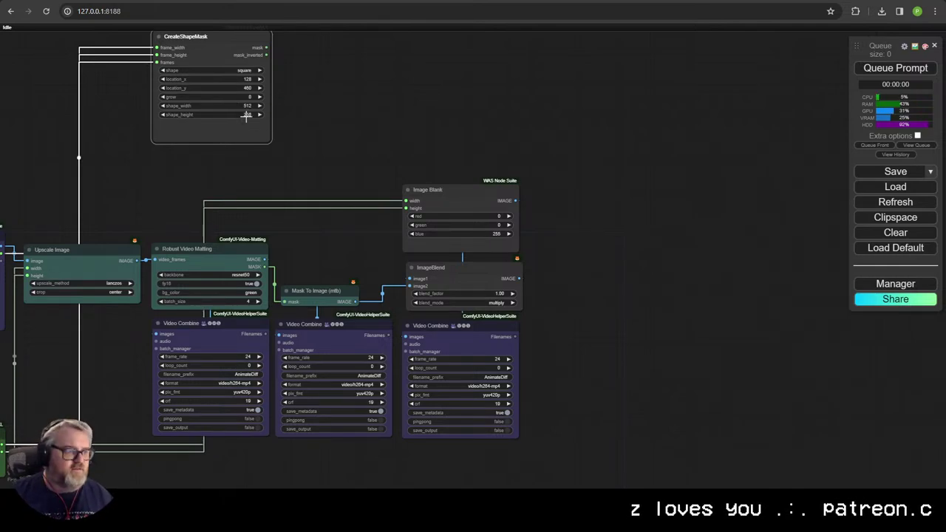
# Step: Try adding a Convert Image to Mask node from CreateShapeMask's mask output, and delete it
pyautogui.moveTo(318, 170); pyautogui.dragTo(294, 331)
pyautogui.moveTo(242, 210); pyautogui.dragTo(349, 132)
pyautogui.click(360, 148)
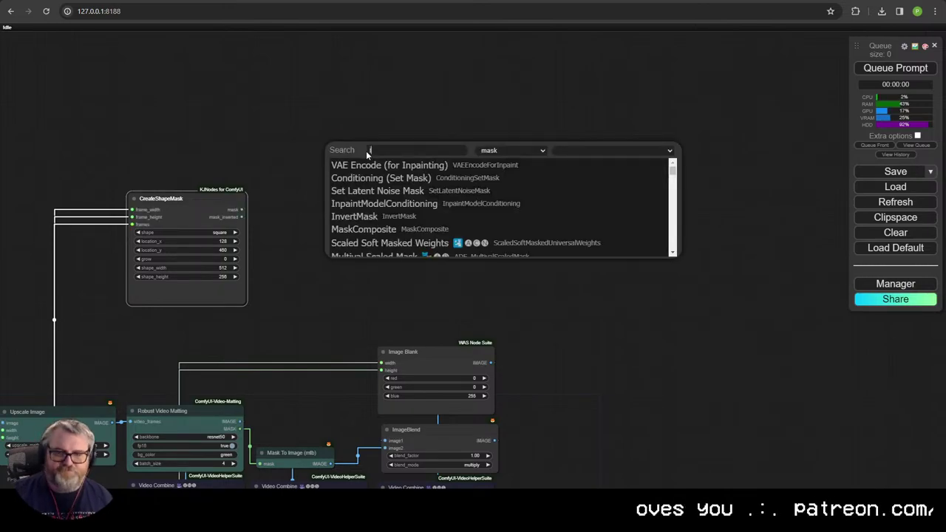
pyautogui.write('imagetomask')
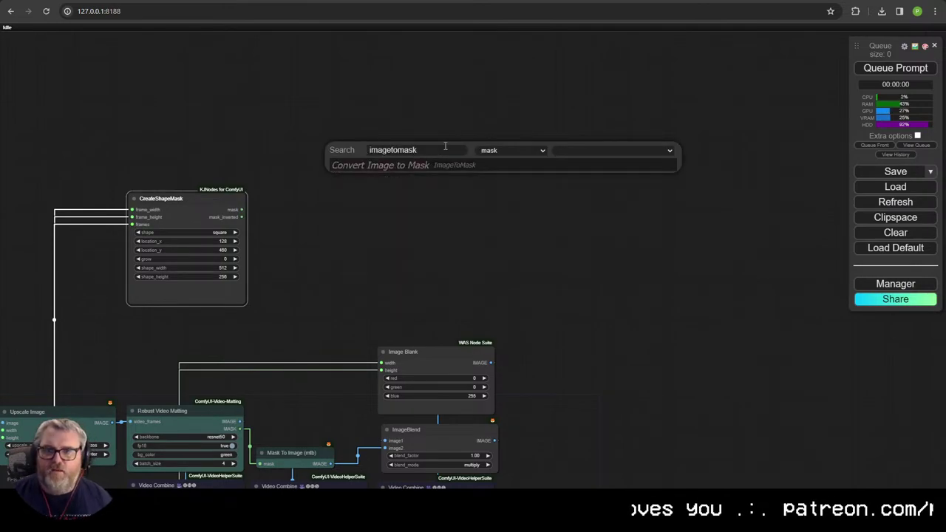
pyautogui.click(406, 164)
pyautogui.moveTo(436, 146); pyautogui.dragTo(345, 152)
pyautogui.press('Delete')
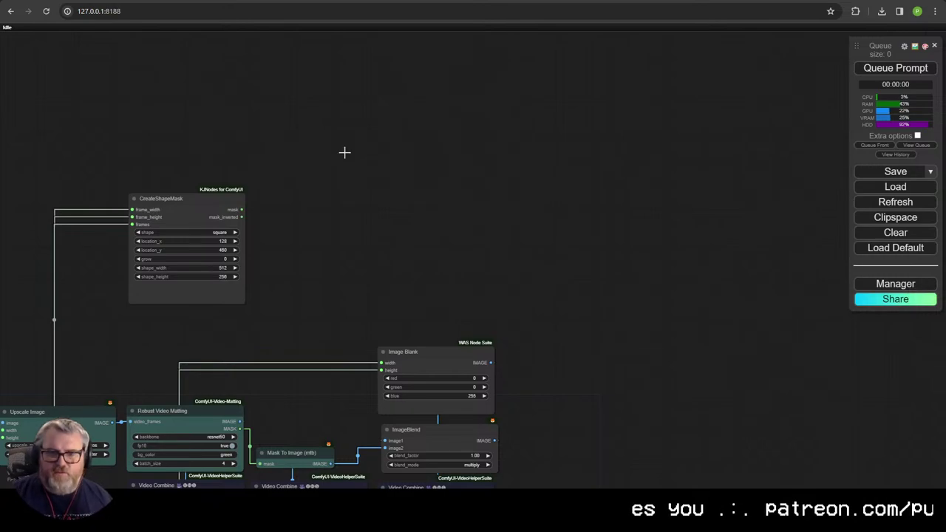
# Step: Search all nodes for imagetomask, add Convert Image to Mask beside CreateShapeMask, and remove it again
pyautogui.doubleClick(344, 155)
pyautogui.press('Escape')
pyautogui.doubleClick(334, 157)
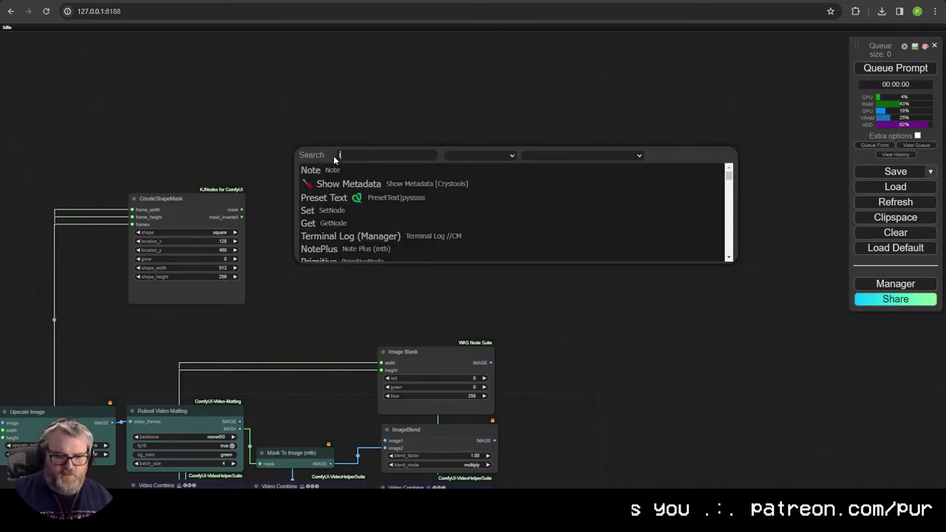
pyautogui.write('iamgeto')
pyautogui.press('BackSpace')
pyautogui.press('BackSpace')
pyautogui.press('BackSpace')
pyautogui.press('BackSpace')
pyautogui.press('BackSpace')
pyautogui.press('BackSpace')
pyautogui.write('mage')
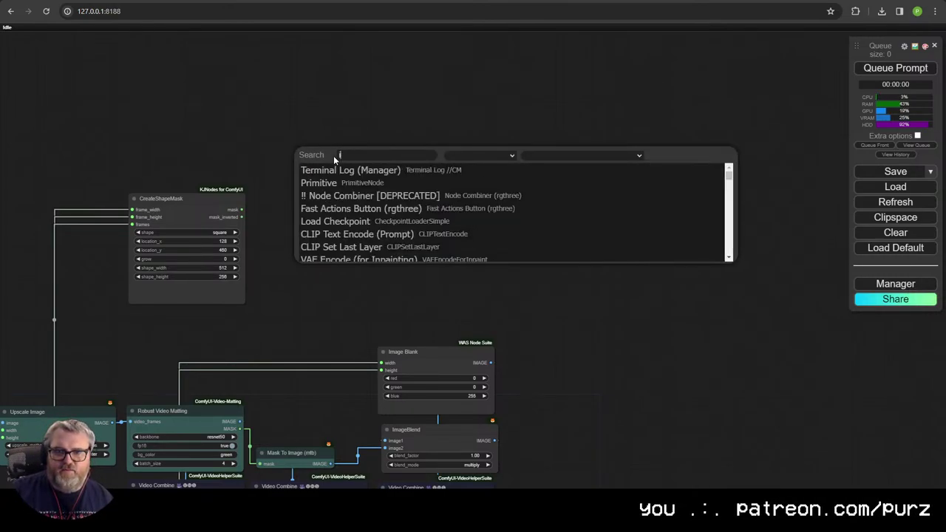
pyautogui.write('tom')
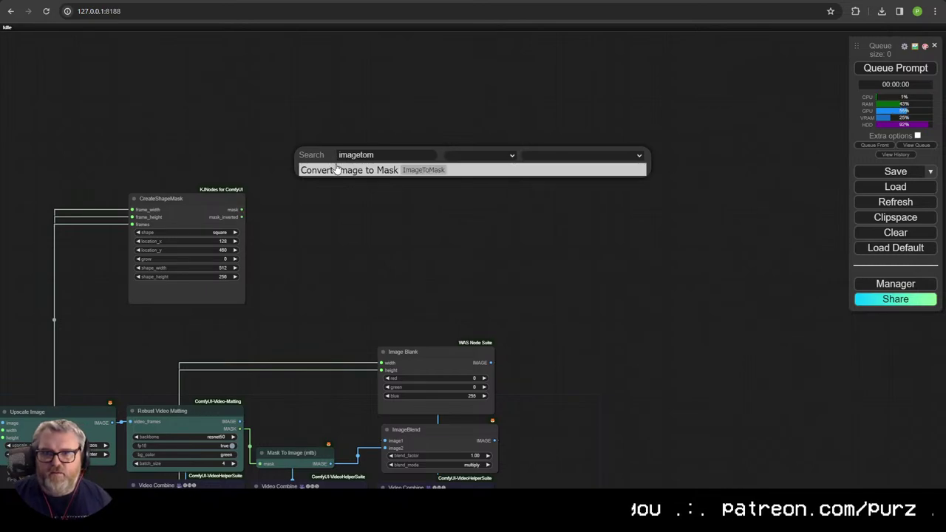
pyautogui.click(356, 168)
pyautogui.moveTo(387, 162); pyautogui.dragTo(382, 185)
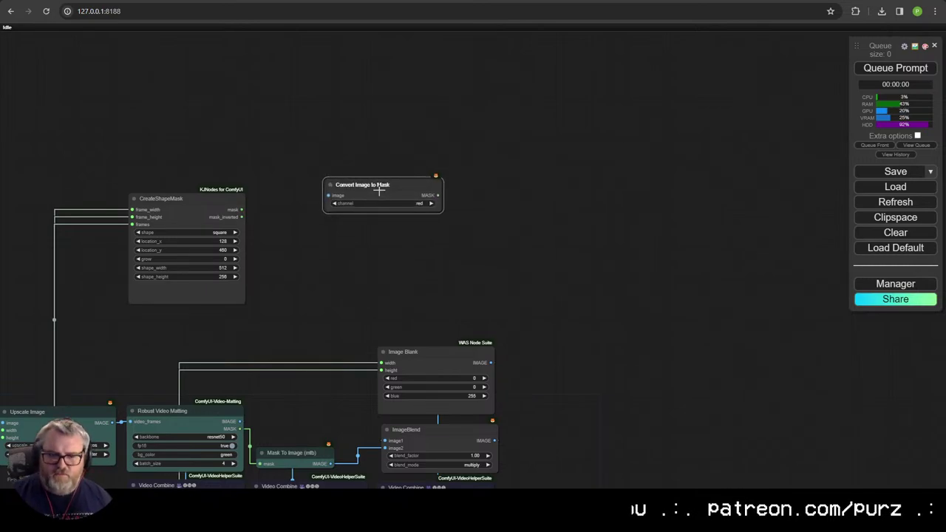
pyautogui.press('Delete')
# Step: Try adding the second Mask To Image (mtb) search result beside CreateShapeMask, and delete the node
pyautogui.doubleClick(380, 191)
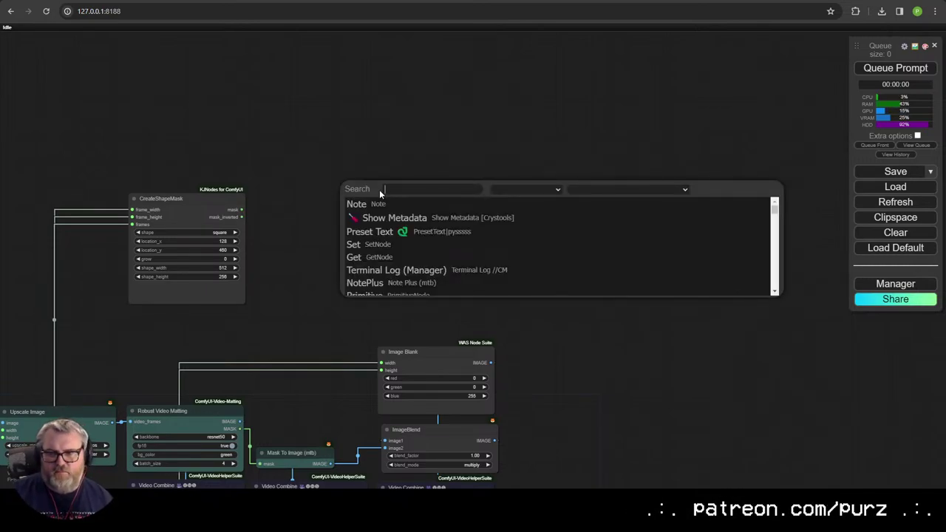
pyautogui.write('mask to')
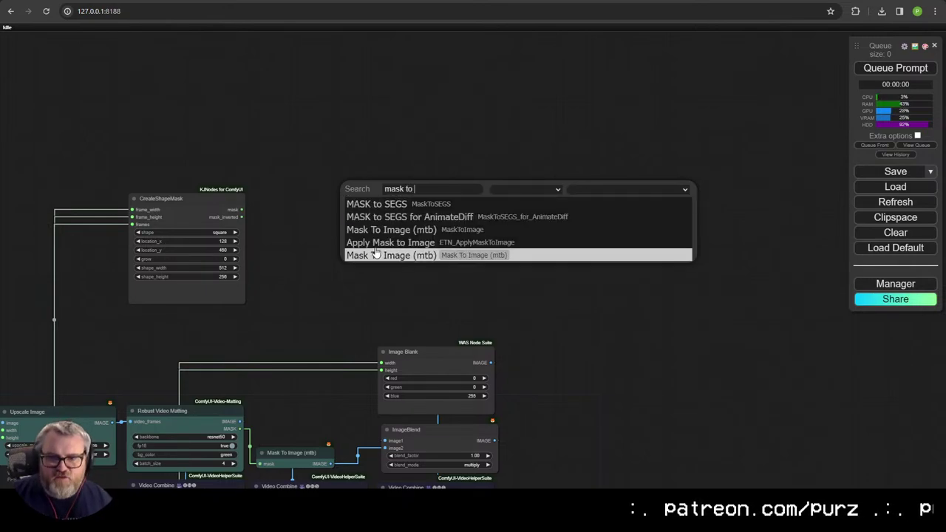
pyautogui.click(396, 256)
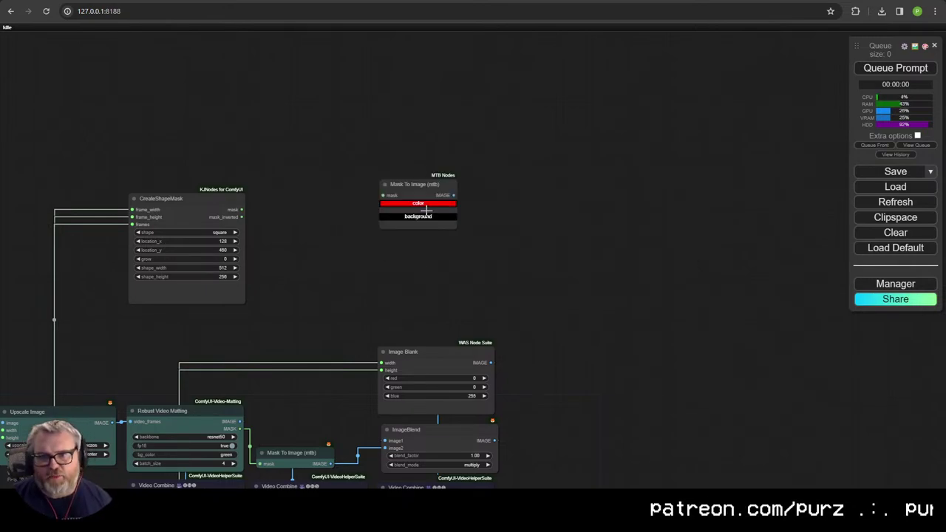
pyautogui.click(418, 190)
pyautogui.scroll(4, 418, 189)
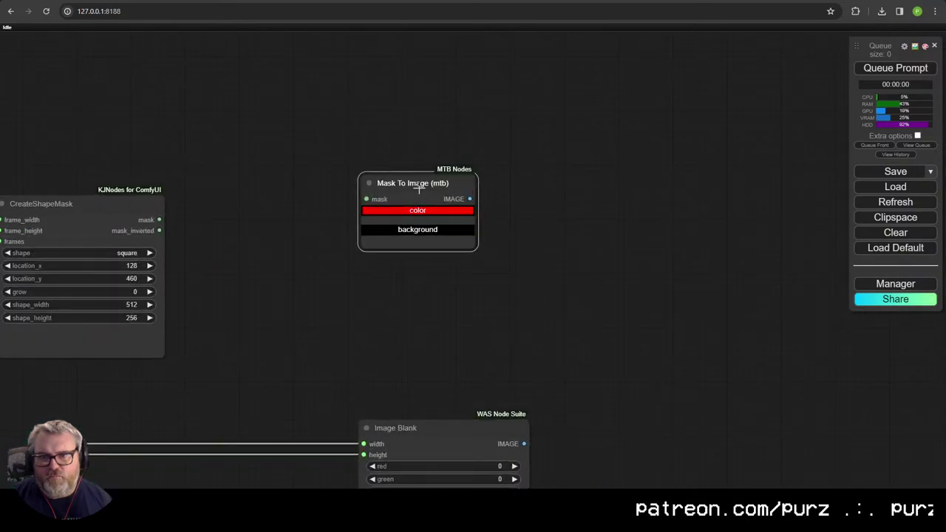
pyautogui.scroll(-8, 419, 188)
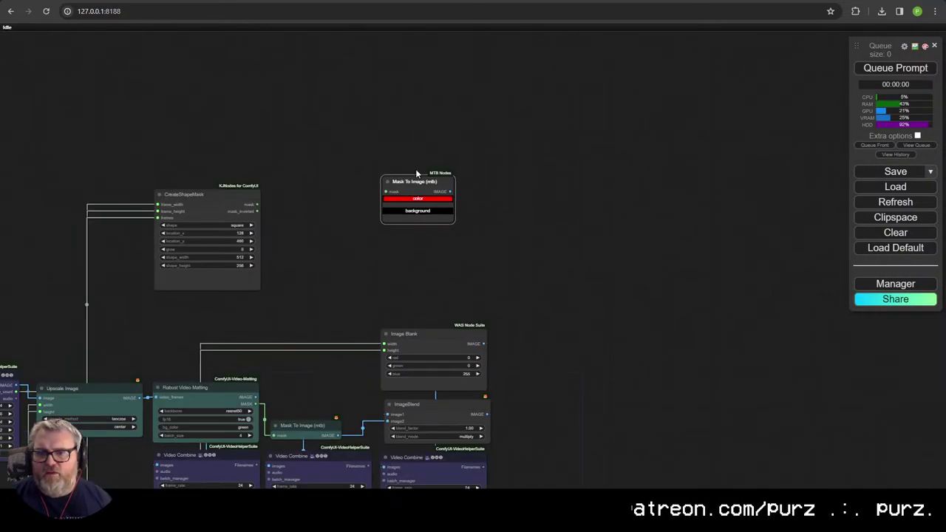
pyautogui.click(354, 109)
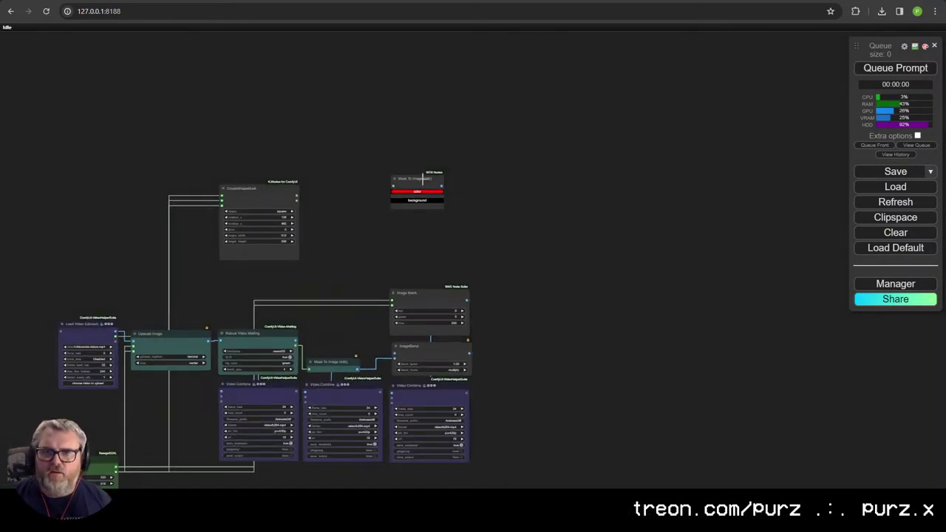
pyautogui.click(423, 179)
pyautogui.press('Delete')
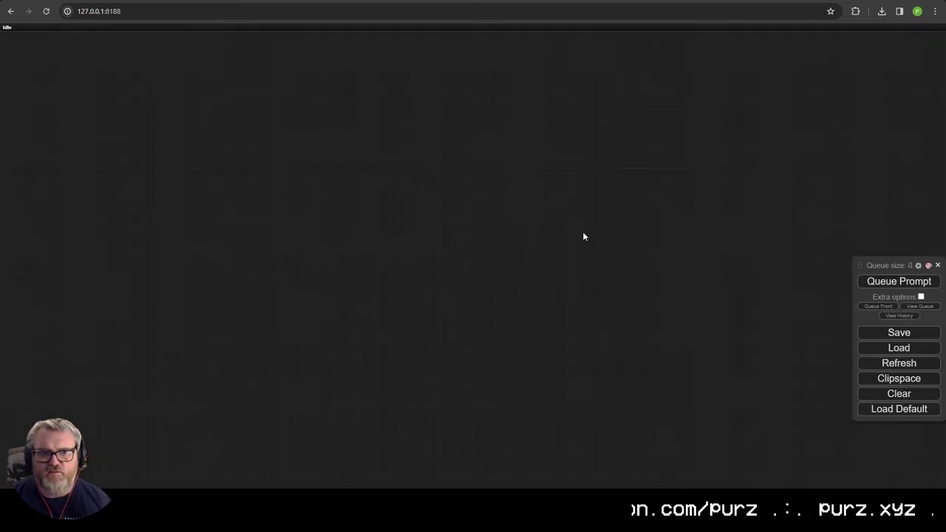
# Step: Examine the reloaded workflow's nodes, connections and video previews from Load Video through ImageBlend
pyautogui.scroll(-10, 392, 286)
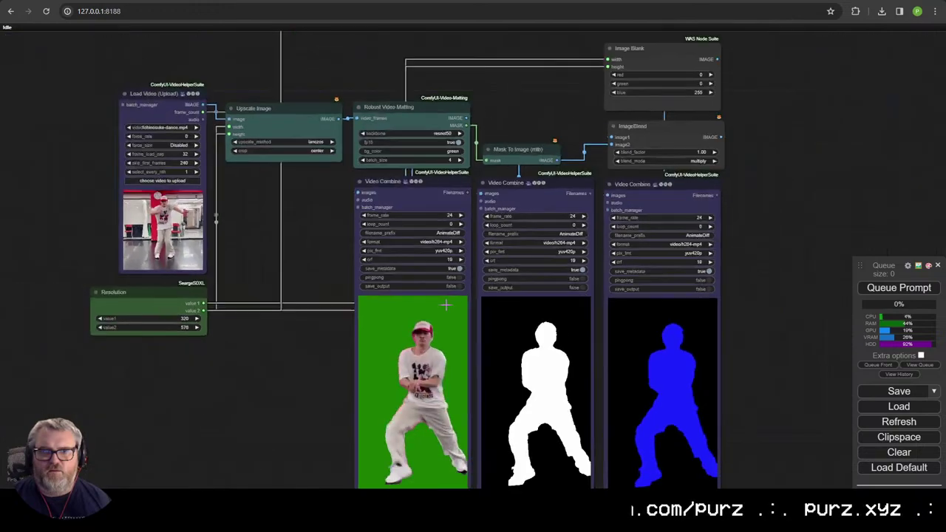
pyautogui.scroll(3, 346, 273)
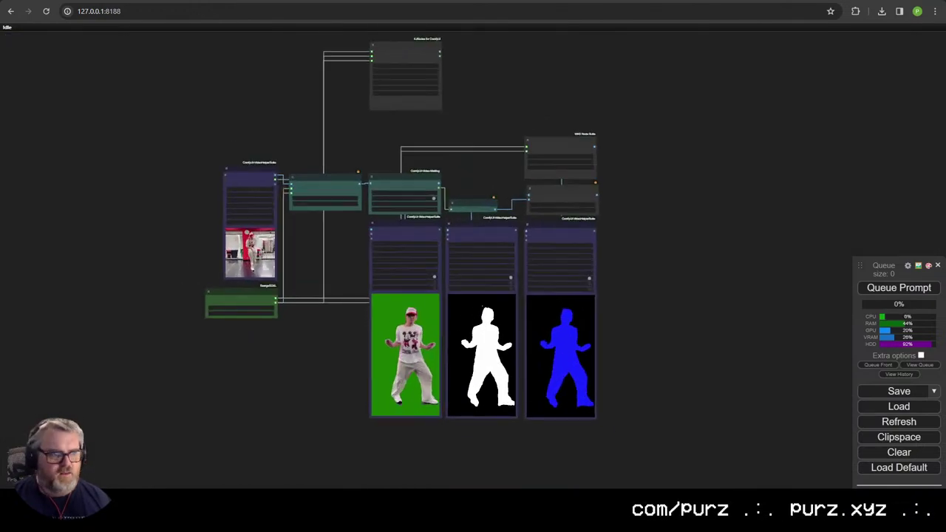
pyautogui.moveTo(332, 346); pyautogui.dragTo(262, 383)
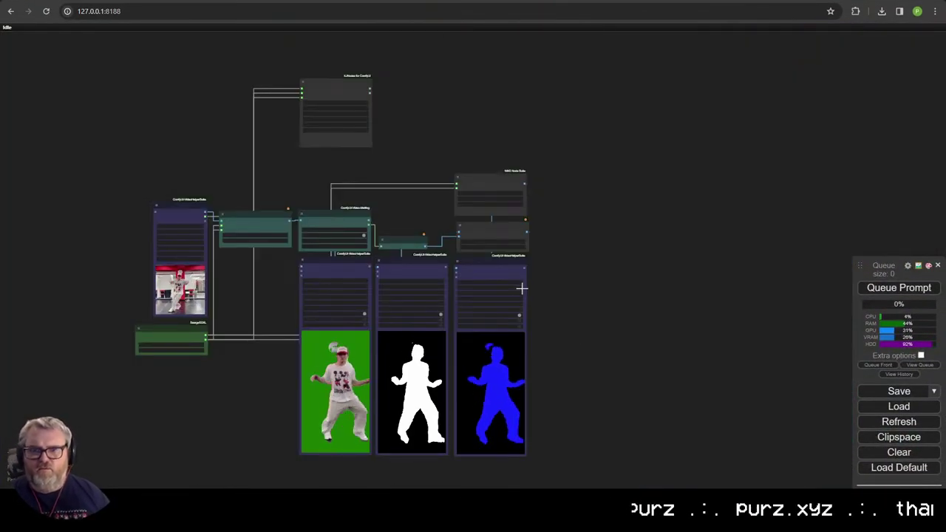
pyautogui.moveTo(260, 265); pyautogui.dragTo(436, 225)
pyautogui.scroll(5, 436, 225)
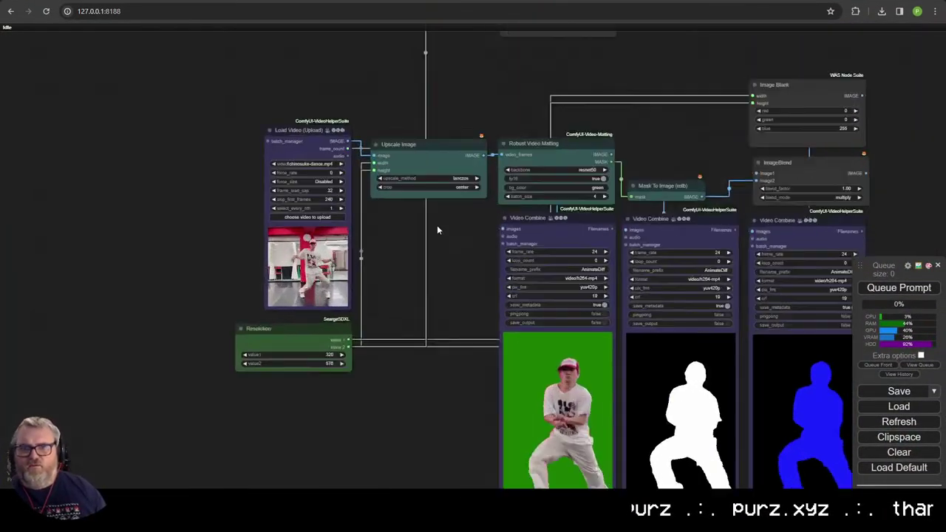
pyautogui.scroll(6, 401, 319)
pyautogui.moveTo(400, 318); pyautogui.dragTo(393, 283)
pyautogui.scroll(-4, 344, 264)
pyautogui.moveTo(340, 264); pyautogui.dragTo(275, 272)
pyautogui.scroll(-3, 275, 278)
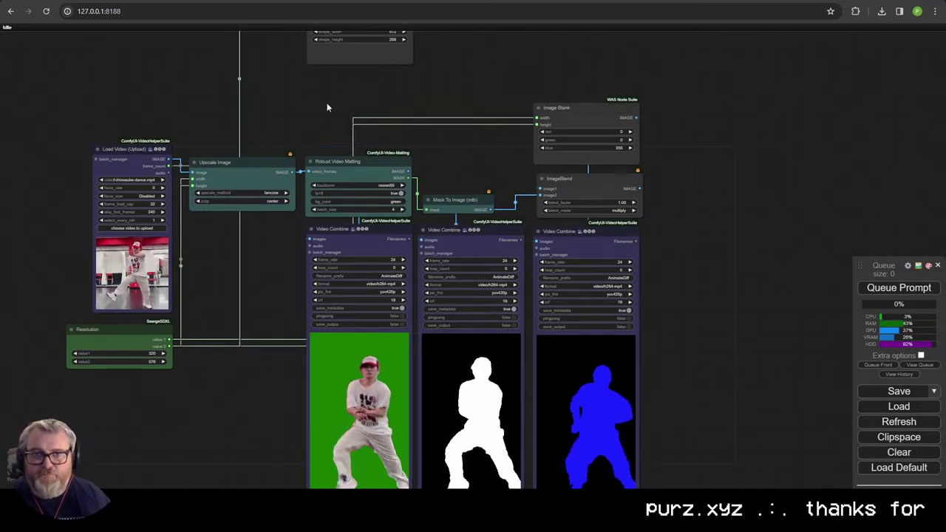
# Step: Try adding the MTB Nodes version of Mask To Image (mtb) near CreateShapeMask again, and delete it
pyautogui.moveTo(310, 130); pyautogui.dragTo(169, 317)
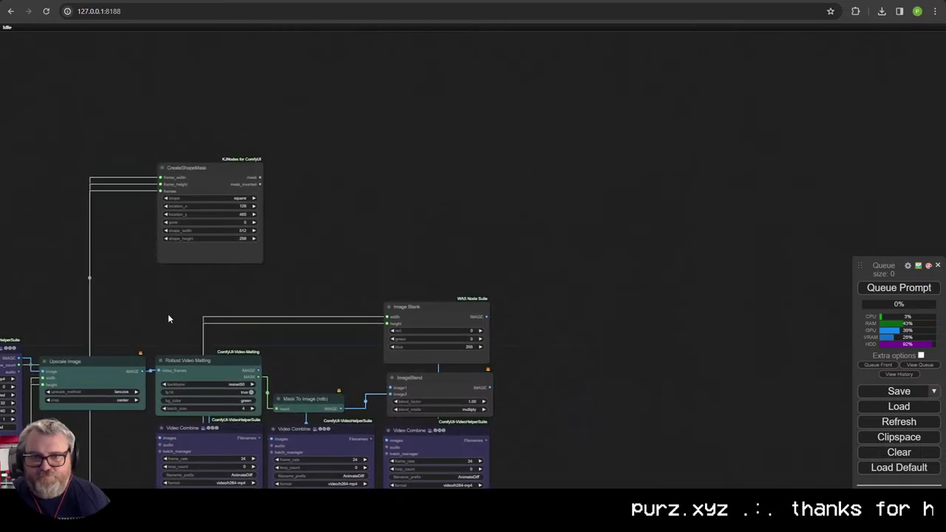
pyautogui.moveTo(353, 152); pyautogui.dragTo(385, 126)
pyautogui.moveTo(309, 127); pyautogui.dragTo(346, 130)
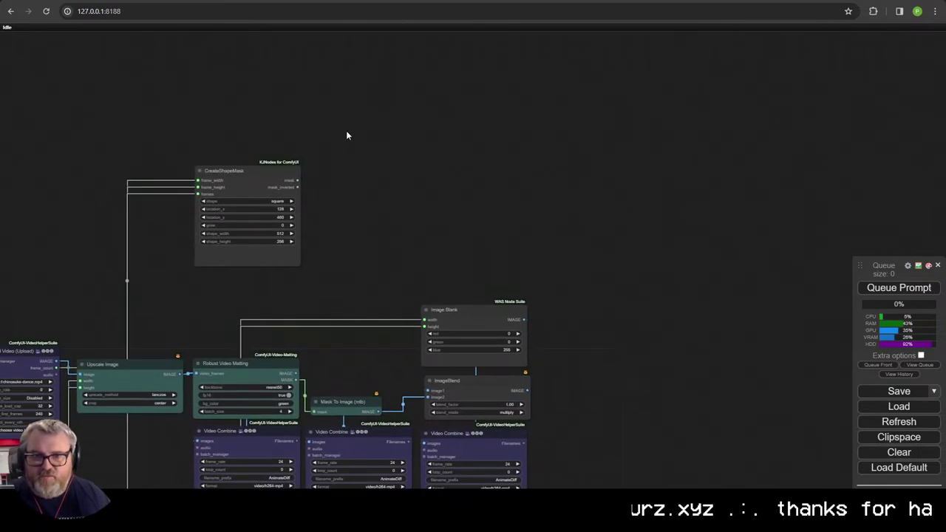
pyautogui.doubleClick(346, 131)
pyautogui.write('mask to image')
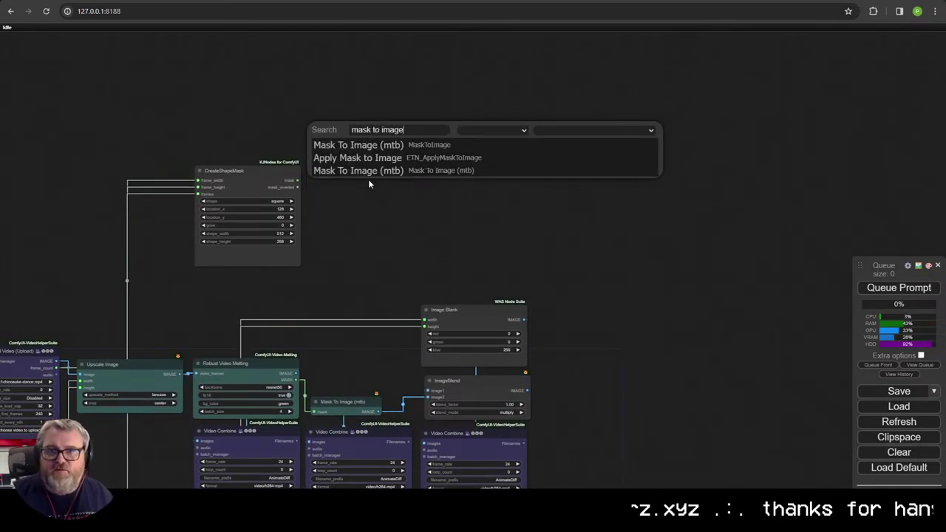
pyautogui.click(399, 171)
pyautogui.scroll(5, 393, 174)
pyautogui.click(386, 99)
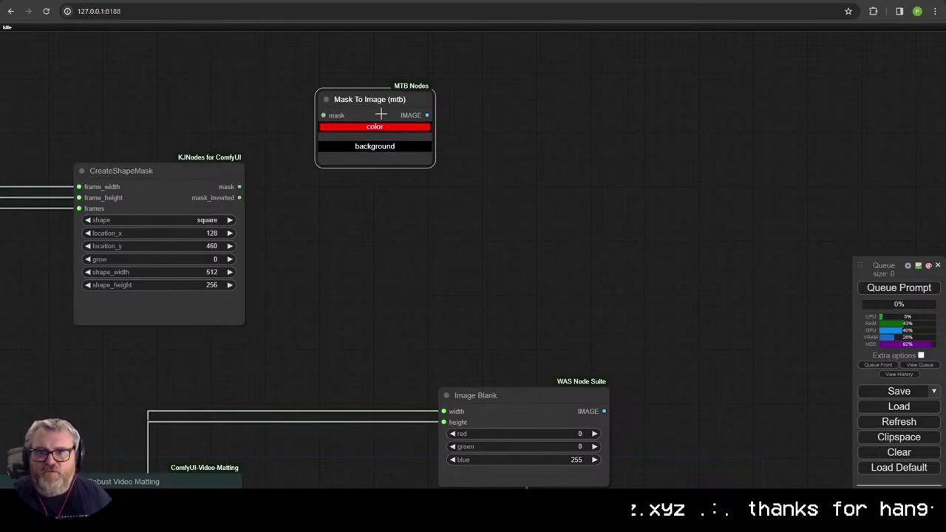
pyautogui.moveTo(382, 104); pyautogui.dragTo(388, 148)
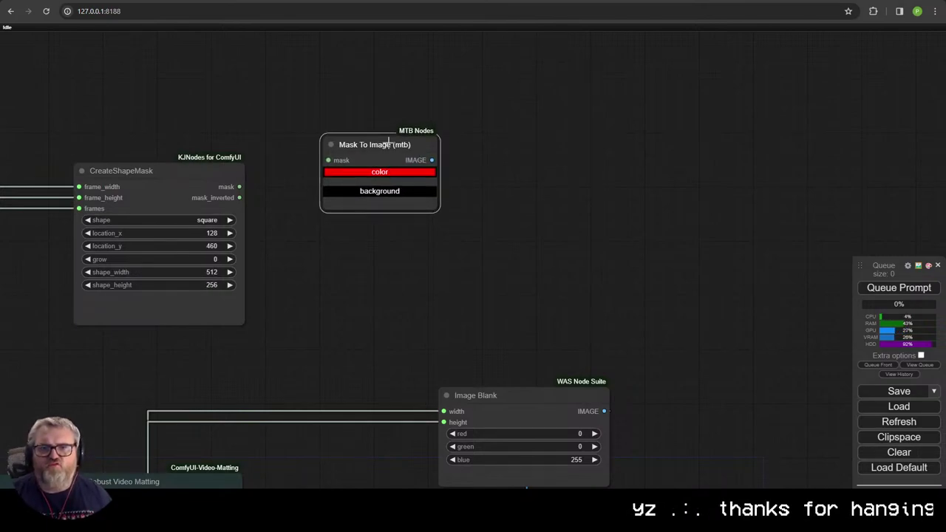
pyautogui.press('Delete')
# Step: Move the floating queue menu panel up so its Manager and Share options are fully on screen
pyautogui.moveTo(452, 244); pyautogui.dragTo(410, 175)
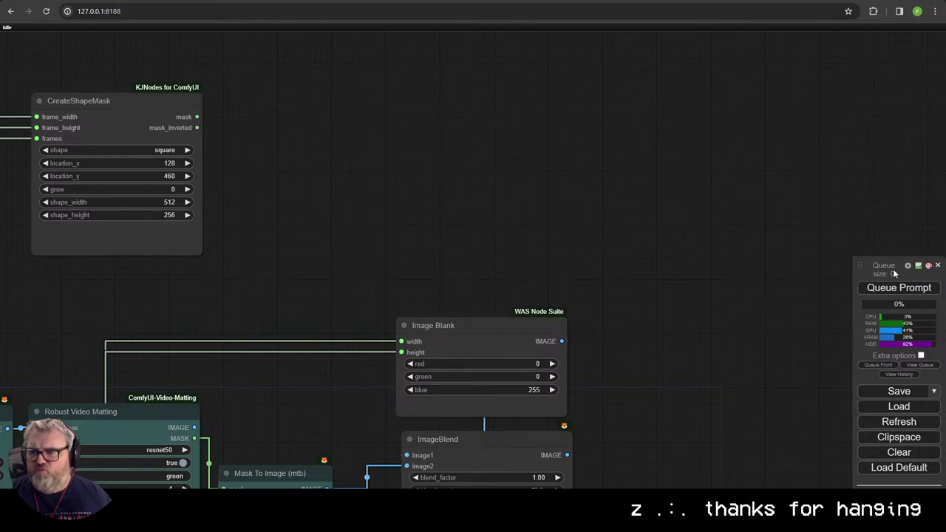
pyautogui.moveTo(893, 269); pyautogui.dragTo(874, 163)
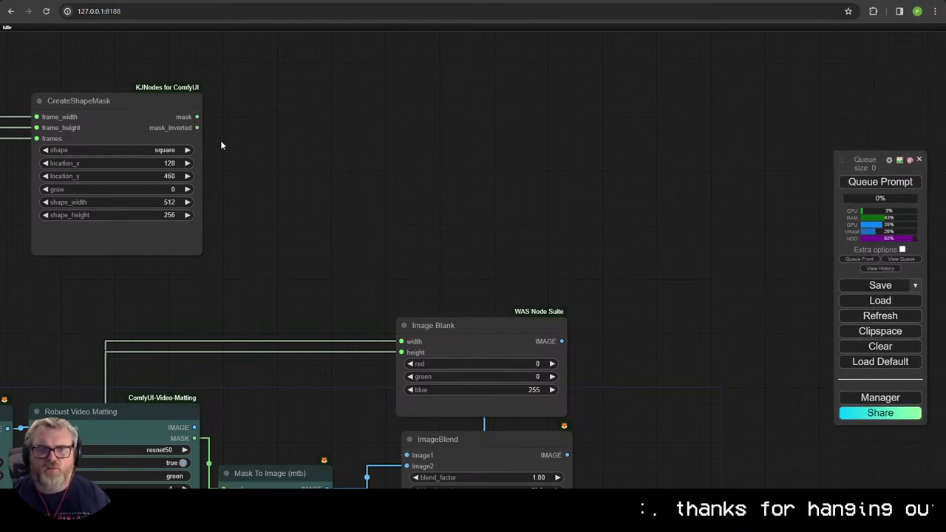
pyautogui.moveTo(341, 77); pyautogui.dragTo(342, 77)
# Step: Switch to Pinokio, run ComfyUI's start script again, and reload the workflow page once the server has started
pyautogui.click(237, 387)
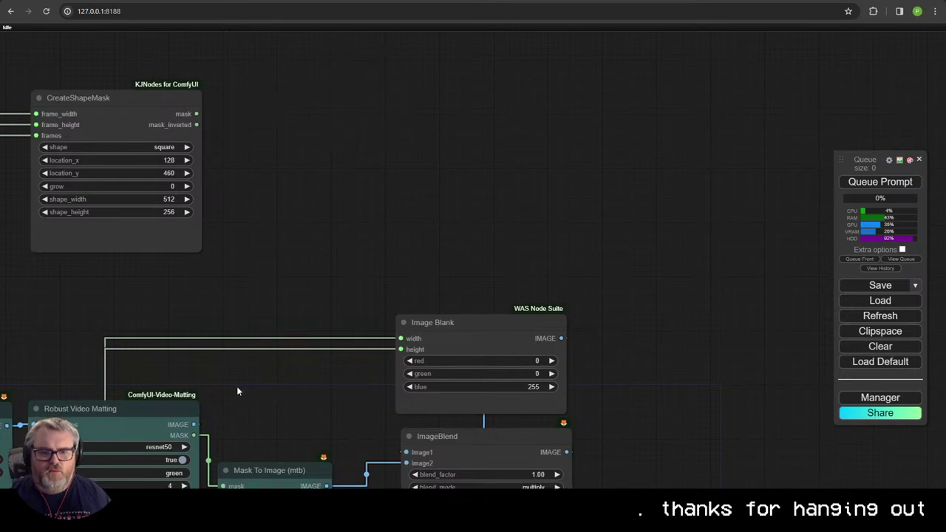
pyautogui.click(212, 519)
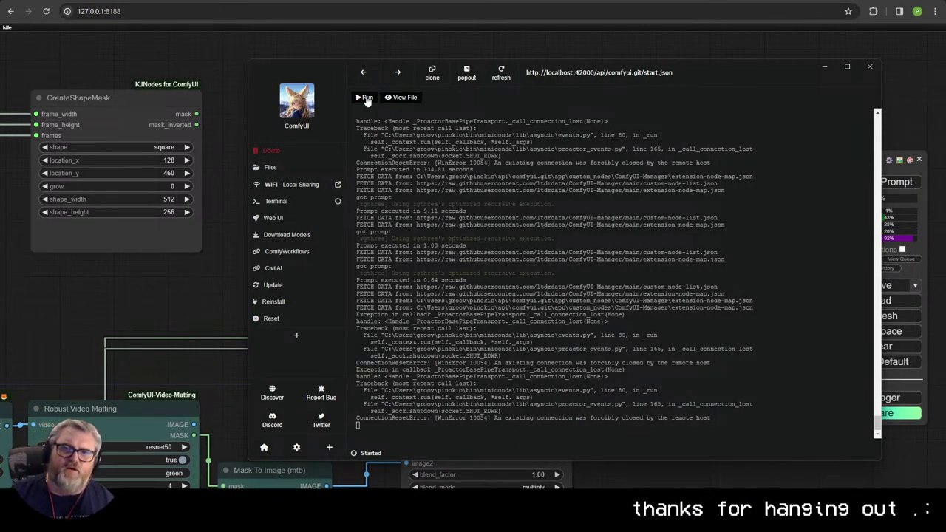
pyautogui.click(365, 98)
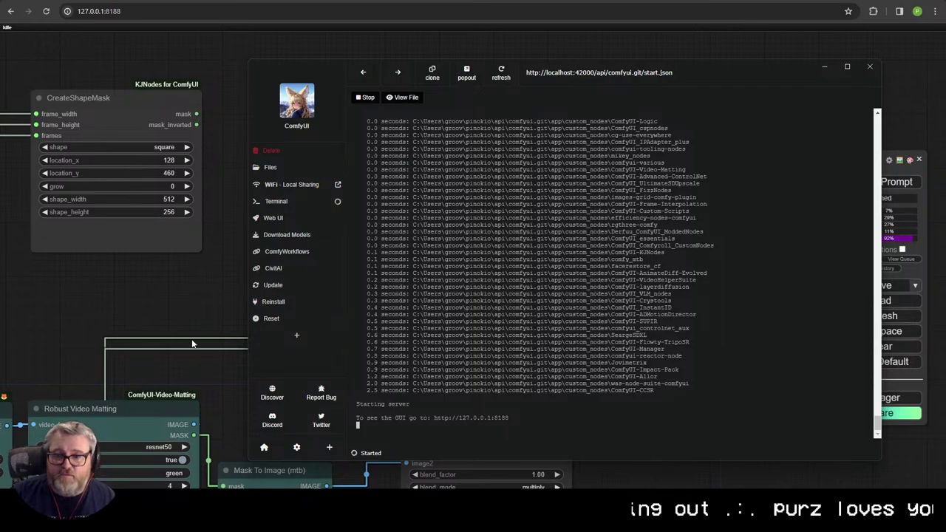
pyautogui.click(193, 318)
pyautogui.press('F5')
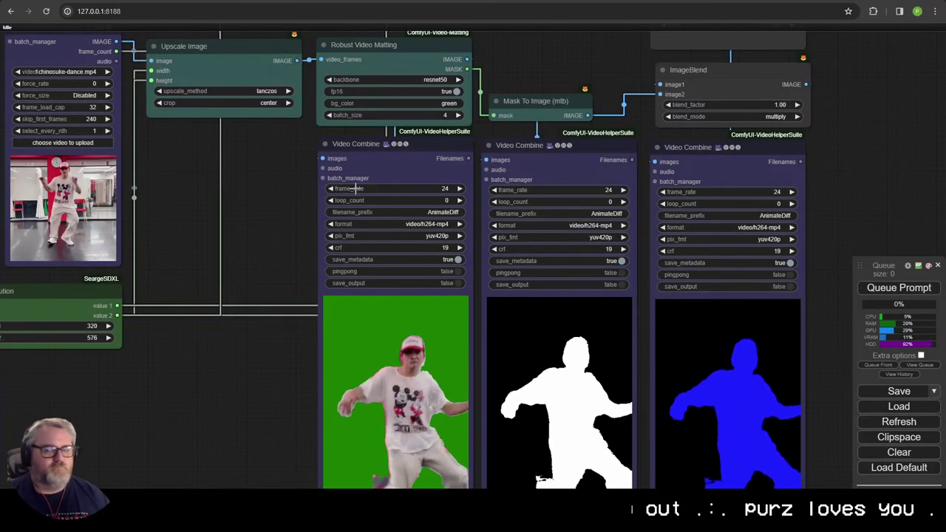
# Step: Search the nodes for "mask to image" and add the MaskToImage version of Mask To Image (mtb) above Image Blank
pyautogui.scroll(-3, 266, 329)
pyautogui.scroll(5, 248, 286)
pyautogui.moveTo(247, 289); pyautogui.dragTo(230, 386)
pyautogui.doubleClick(589, 64)
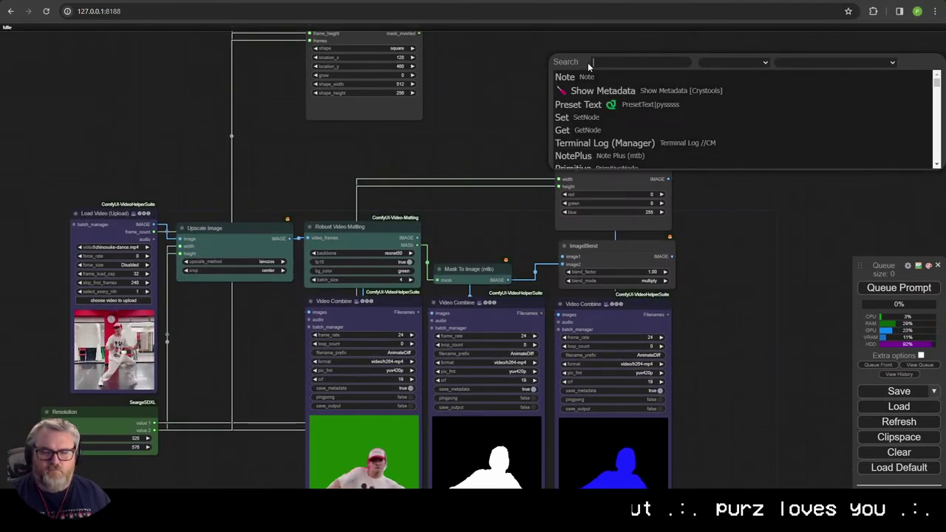
pyautogui.write('mask to image')
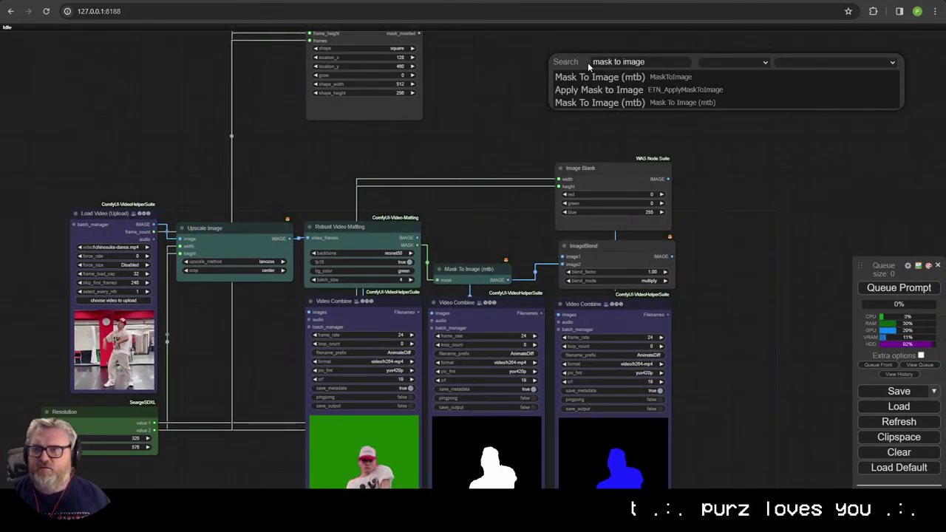
pyautogui.click(600, 78)
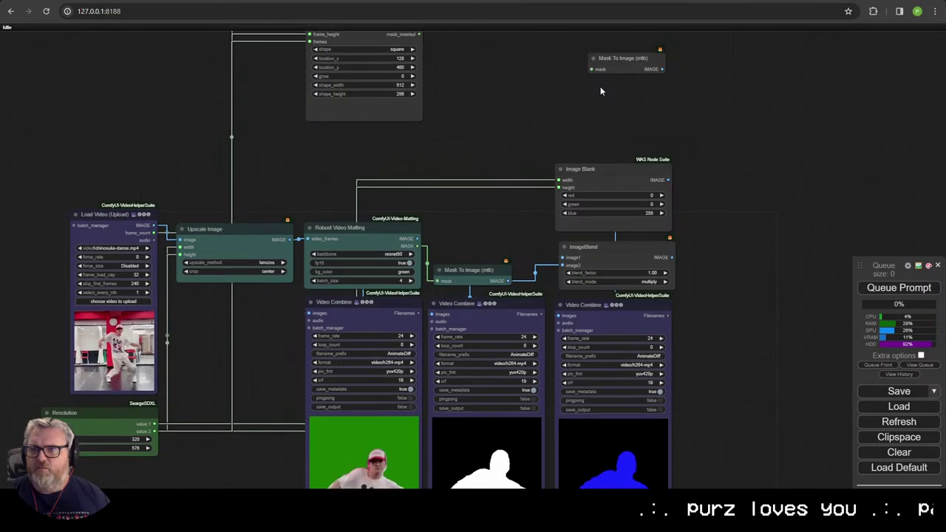
# Step: Connect CreateShapeMask's mask output to the new Mask To Image (mtb) node and place that node close beside CreateShapeMask
pyautogui.scroll(5, 567, 252)
pyautogui.moveTo(586, 180); pyautogui.dragTo(583, 309)
pyautogui.moveTo(601, 283); pyautogui.dragTo(395, 130)
pyautogui.moveTo(378, 156); pyautogui.dragTo(758, 314)
pyautogui.scroll(-1, 534, 338)
pyautogui.moveTo(526, 356); pyautogui.dragTo(383, 187)
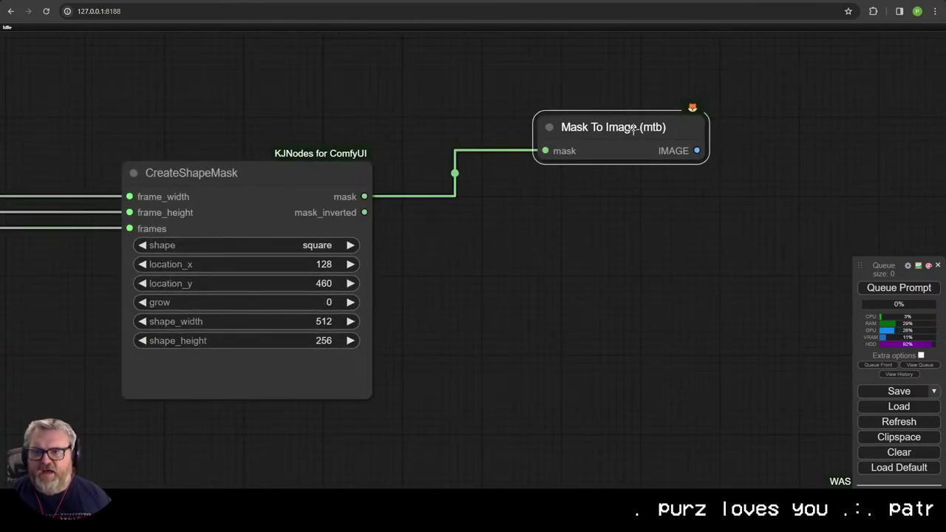
pyautogui.moveTo(633, 128); pyautogui.dragTo(509, 103)
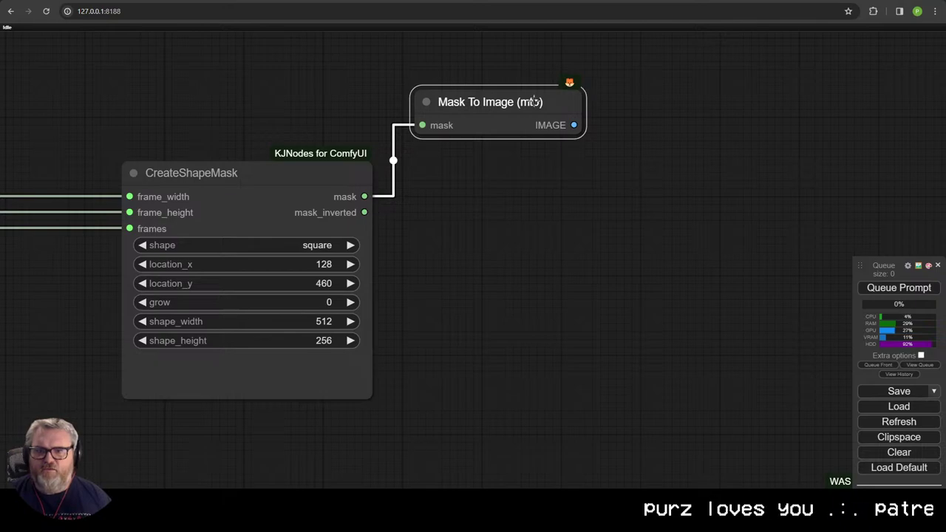
# Step: Duplicate the Mask To Image (mtb) node, place the copy below the original, and feed it from CreateShapeMask's mask_inverted output
pyautogui.hotkey('ctrl', 'c')
pyautogui.hotkey('ctrl', 'v')
pyautogui.moveTo(581, 127); pyautogui.dragTo(432, 184)
pyautogui.scroll(-3, 635, 353)
pyautogui.moveTo(634, 360); pyautogui.dragTo(399, 145)
# Step: Make two copies of the blue mask's Video Combine node and place them side by side near the new Mask To Image nodes
pyautogui.scroll(-7, 476, 194)
pyautogui.moveTo(485, 190); pyautogui.dragTo(469, 111)
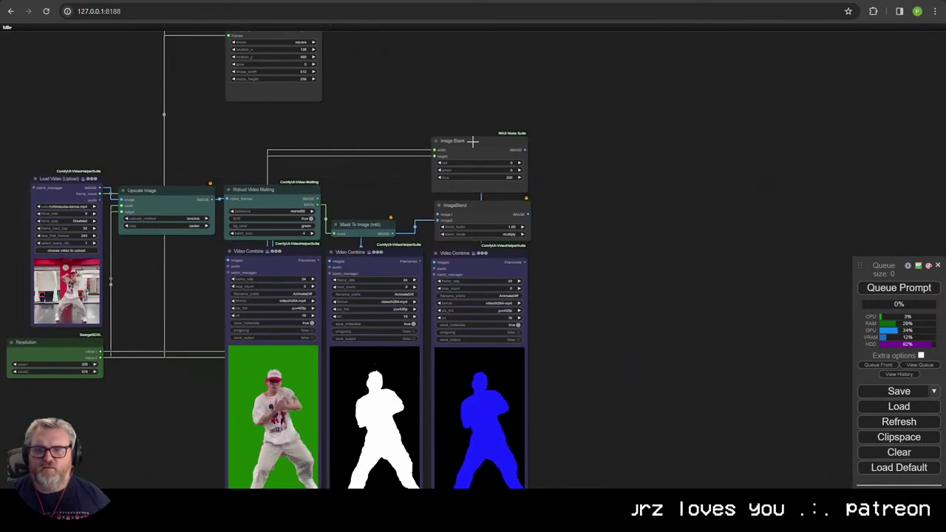
pyautogui.click(490, 257)
pyautogui.hotkey('ctrl', 'c')
pyautogui.hotkey('ctrl', 'v')
pyautogui.hotkey('ctrl', 'v')
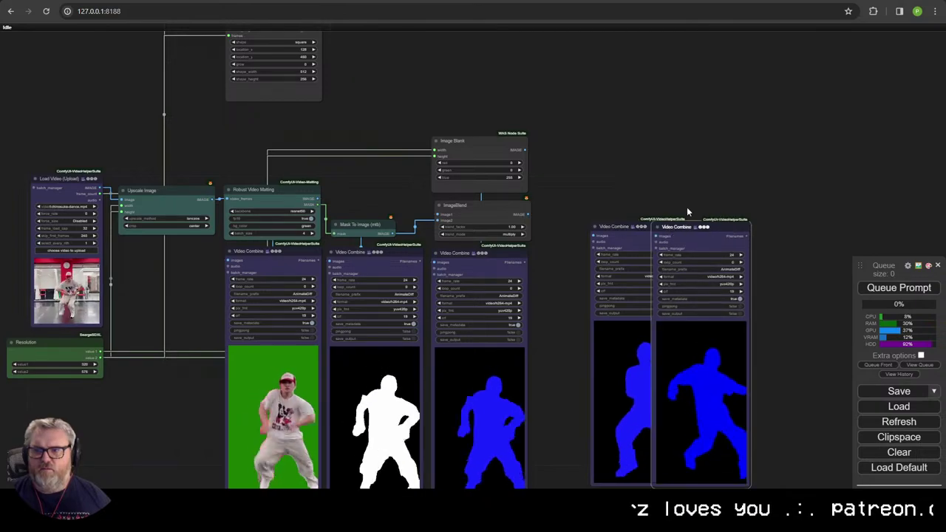
pyautogui.moveTo(686, 226); pyautogui.dragTo(736, 224)
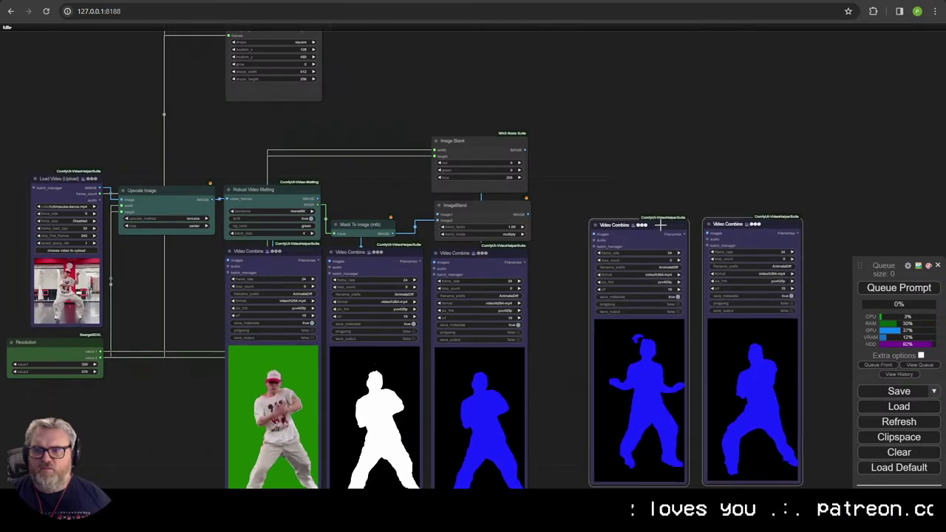
pyautogui.moveTo(660, 225); pyautogui.dragTo(614, 31)
pyautogui.moveTo(606, 90); pyautogui.dragTo(565, 389)
pyautogui.moveTo(564, 330); pyautogui.dragTo(460, 150)
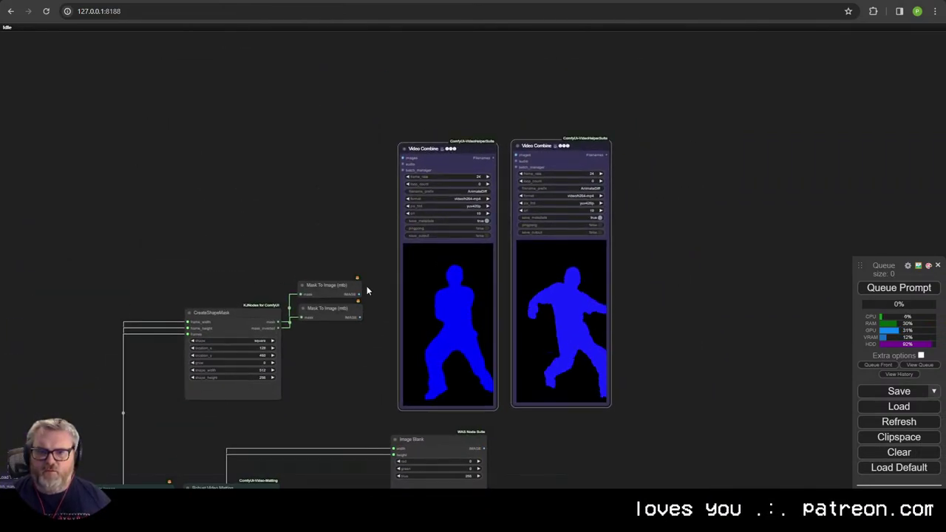
# Step: Connect each new Mask To Image output to the images input of its own Video Combine copy and queue the prompt
pyautogui.moveTo(360, 294); pyautogui.dragTo(403, 158)
pyautogui.moveTo(360, 317); pyautogui.dragTo(519, 155)
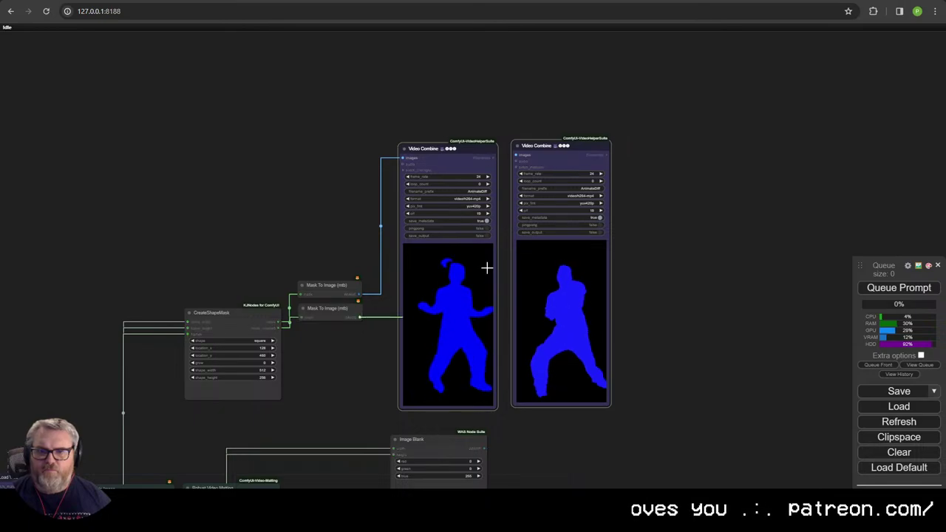
pyautogui.click(911, 289)
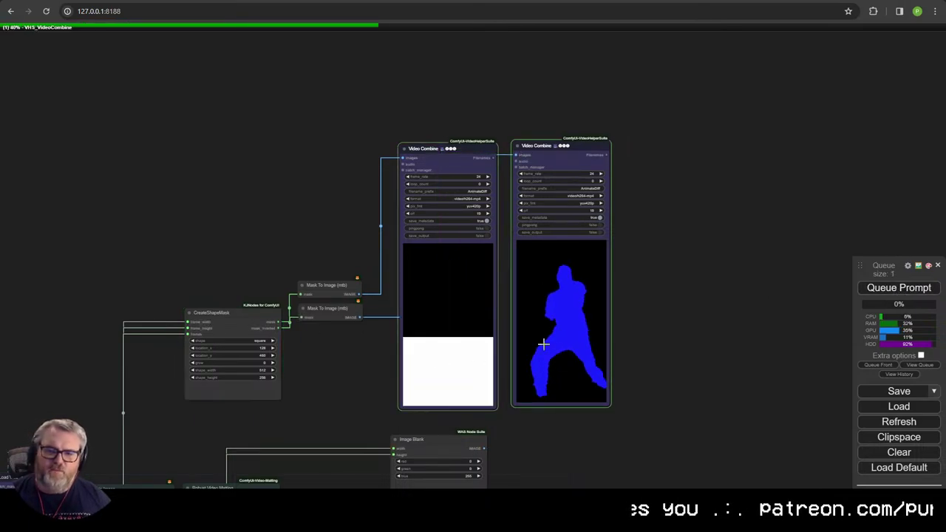
# Step: Move CreateShapeMask directly below the Resolution node and color it green
pyautogui.moveTo(657, 372); pyautogui.dragTo(752, 249)
pyautogui.scroll(-4, 591, 336)
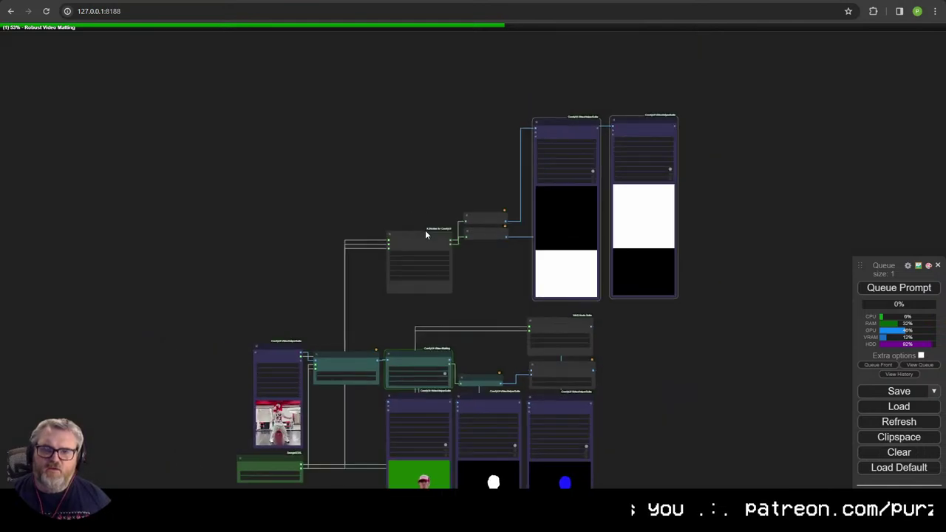
pyautogui.moveTo(424, 258); pyautogui.dragTo(232, 378)
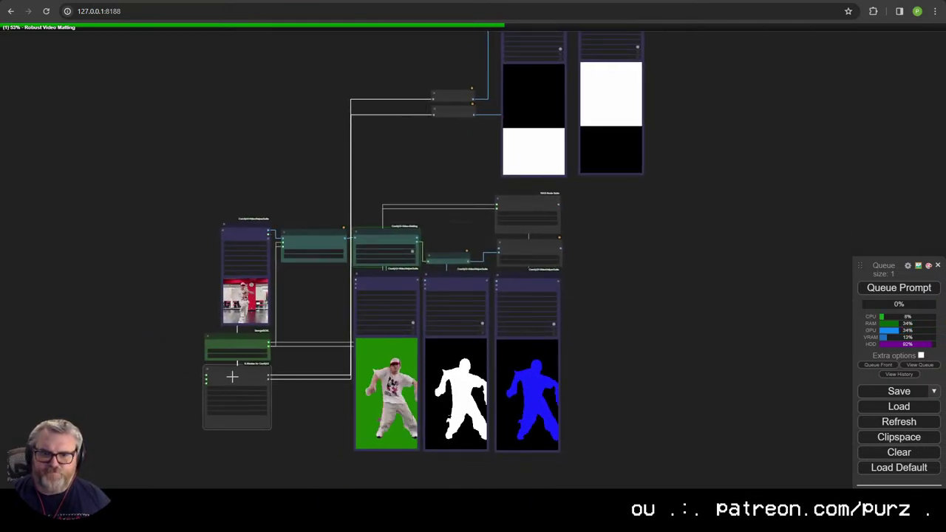
pyautogui.rightClick(232, 378)
pyautogui.click(251, 331)
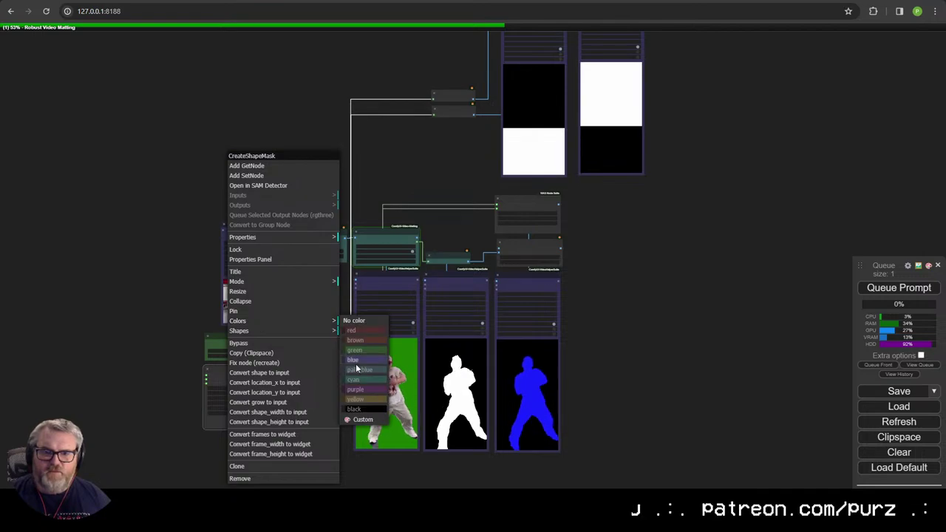
pyautogui.click(358, 354)
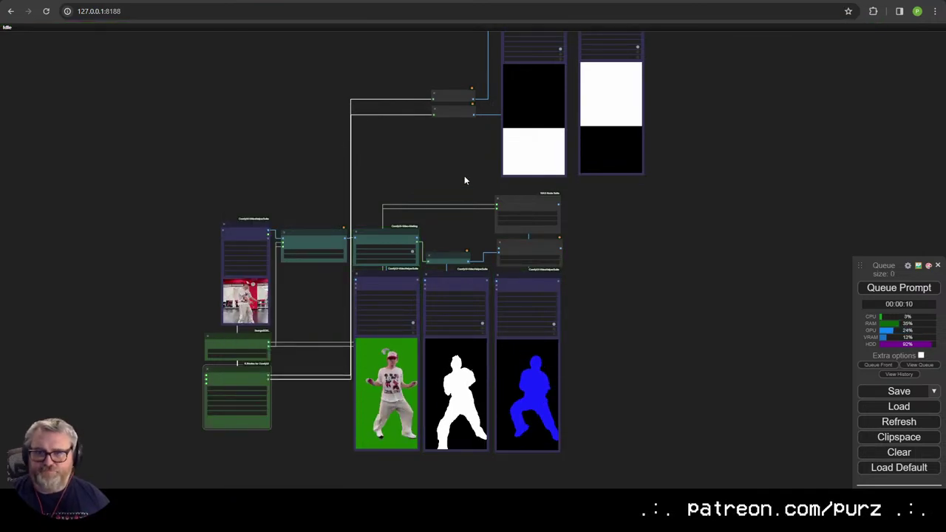
# Step: Move the two shape mask Video Combine nodes into the preview row and place their Mask To Image nodes above them
pyautogui.scroll(3, 491, 125)
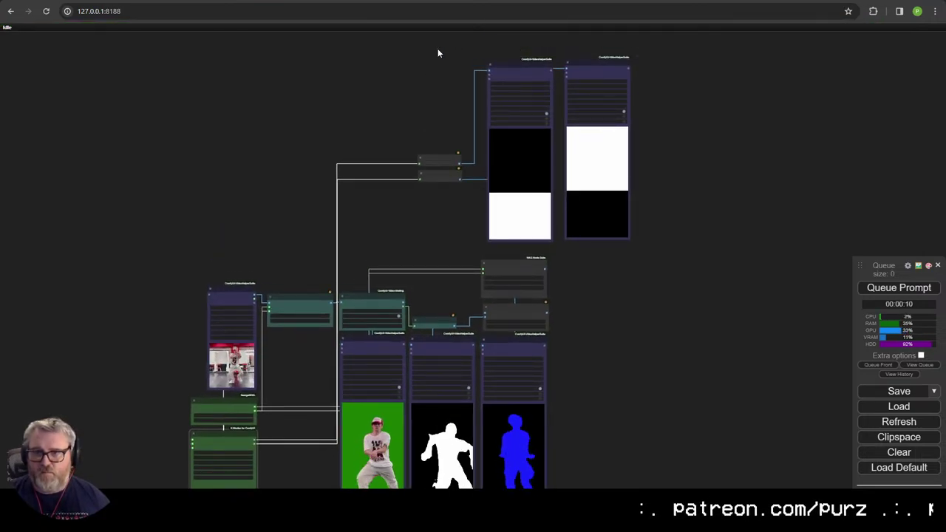
pyautogui.moveTo(598, 68); pyautogui.dragTo(666, 347)
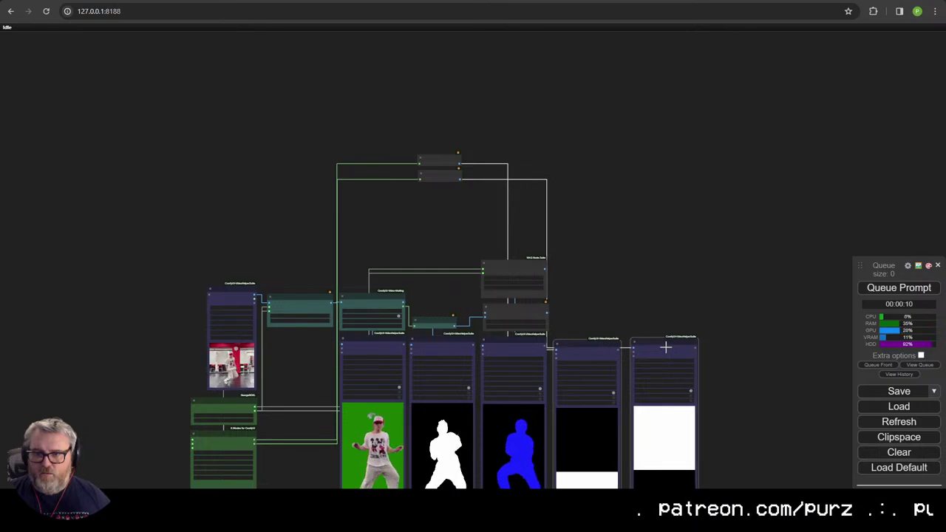
pyautogui.click(563, 193)
pyautogui.moveTo(439, 155); pyautogui.dragTo(515, 220)
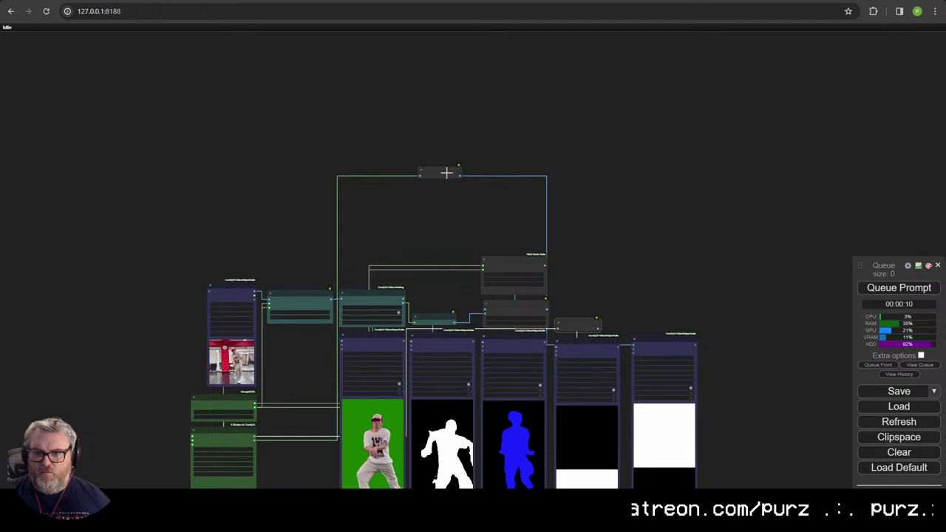
pyautogui.moveTo(446, 173); pyautogui.dragTo(679, 300)
pyautogui.moveTo(602, 236); pyautogui.dragTo(596, 76)
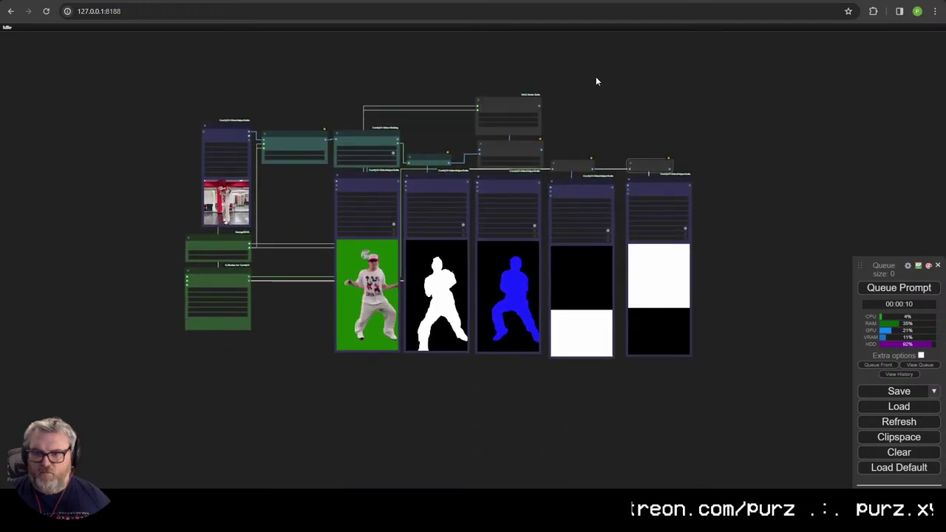
# Step: Line up the two shape mask Video Combine nodes and their Mask To Image nodes evenly with the rest of the row
pyautogui.scroll(9, 618, 192)
pyautogui.moveTo(510, 109); pyautogui.dragTo(479, 157)
pyautogui.moveTo(498, 100); pyautogui.dragTo(497, 101)
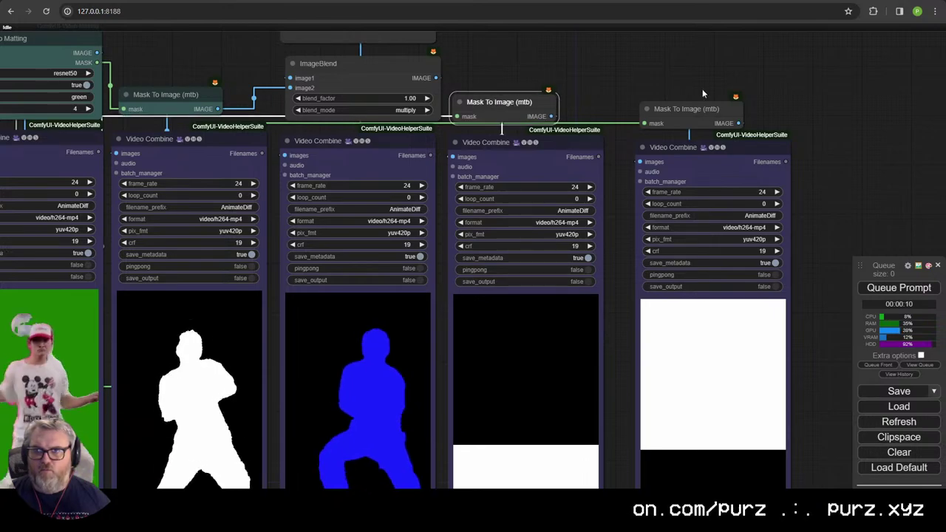
pyautogui.click(693, 108)
pyautogui.moveTo(681, 152); pyautogui.dragTo(662, 147)
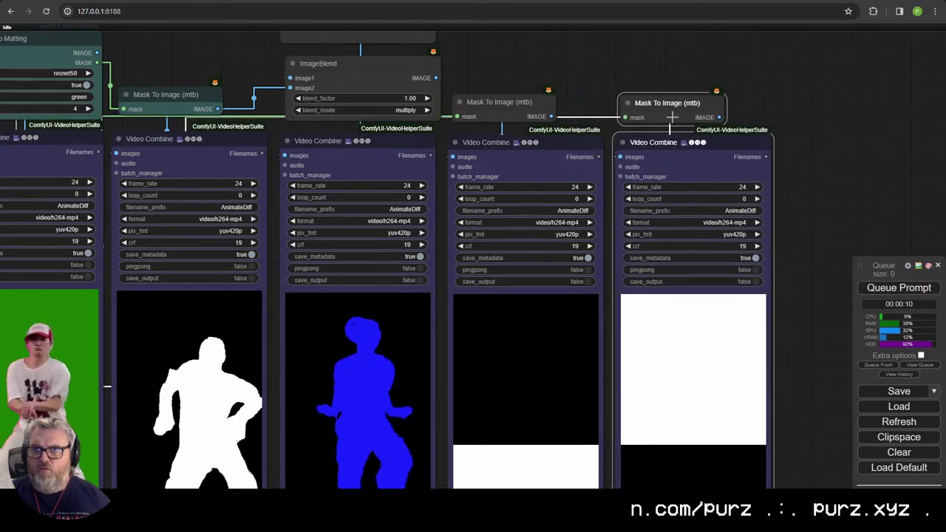
# Step: Color Image Blank, ImageBlend and the two new Mask To Image (mtb) nodes cyan together
pyautogui.scroll(-7, 642, 82)
pyautogui.scroll(5, 680, 243)
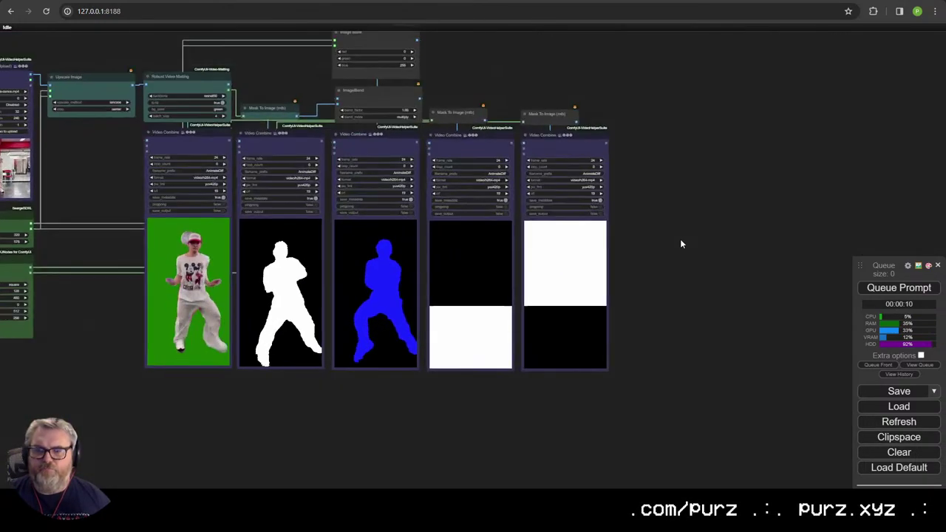
pyautogui.moveTo(307, 339); pyautogui.dragTo(323, 362)
pyautogui.scroll(1, 334, 358)
pyautogui.rightClick(554, 133)
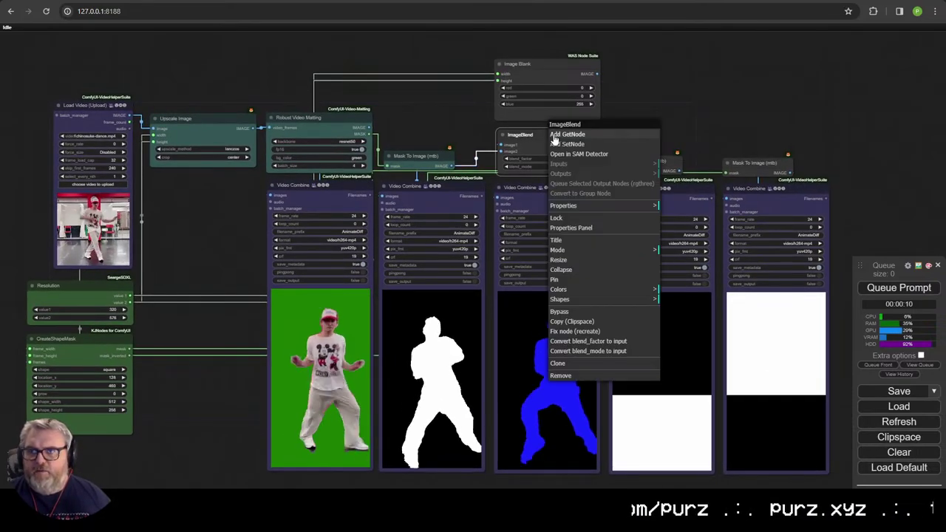
pyautogui.click(530, 78)
pyautogui.keyDown('shift'); pyautogui.click(549, 143); pyautogui.keyUp('shift')
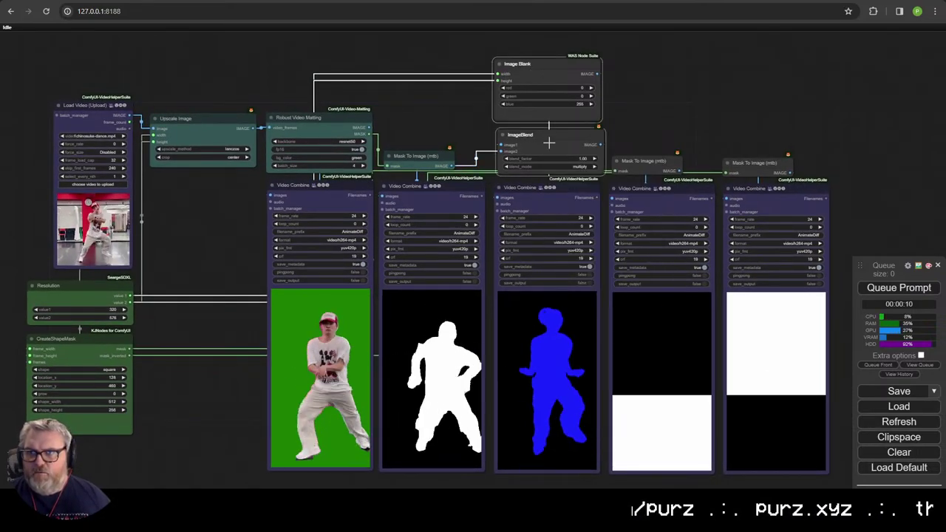
pyautogui.rightClick(749, 159)
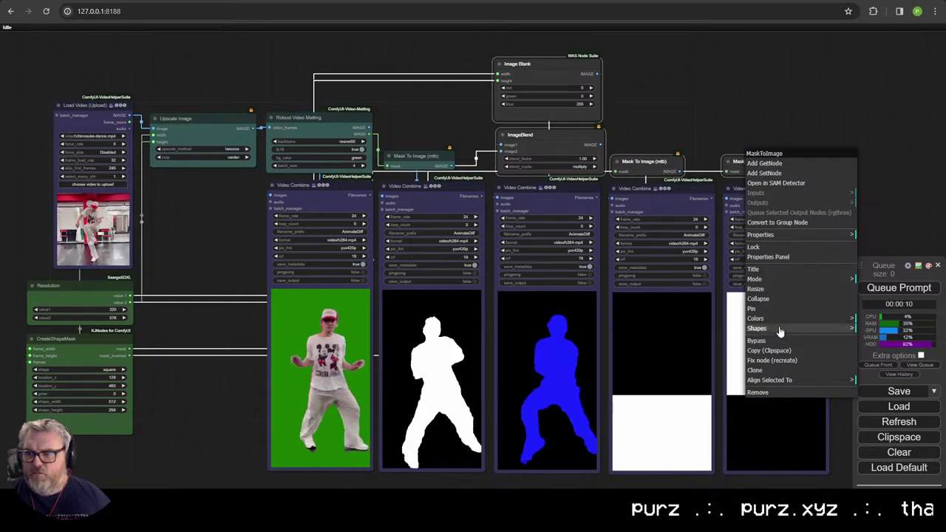
pyautogui.click(820, 320)
pyautogui.click(886, 378)
pyautogui.click(757, 84)
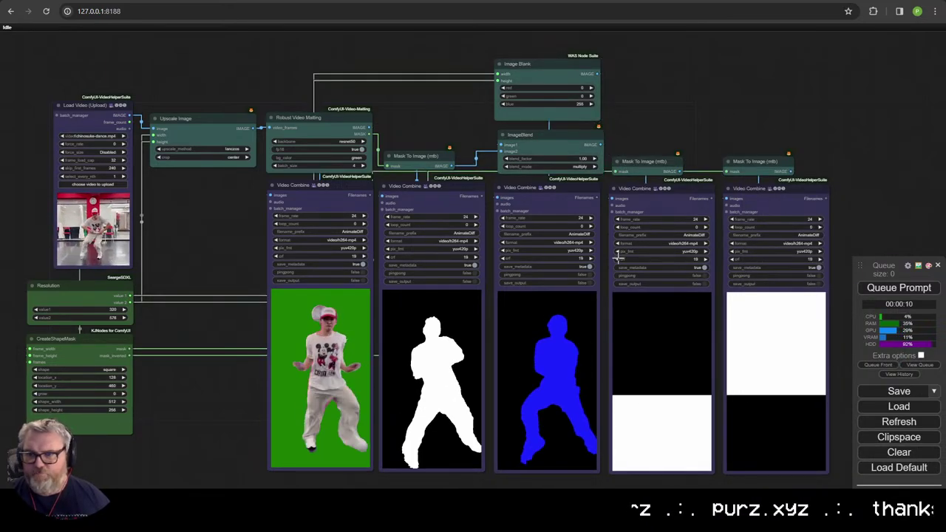
# Step: Move the Mask To Image (mtb) node of the non-inverted shape mask up beside Image Blank, leaving space above its Video Combine
pyautogui.moveTo(629, 317); pyautogui.dragTo(380, 279)
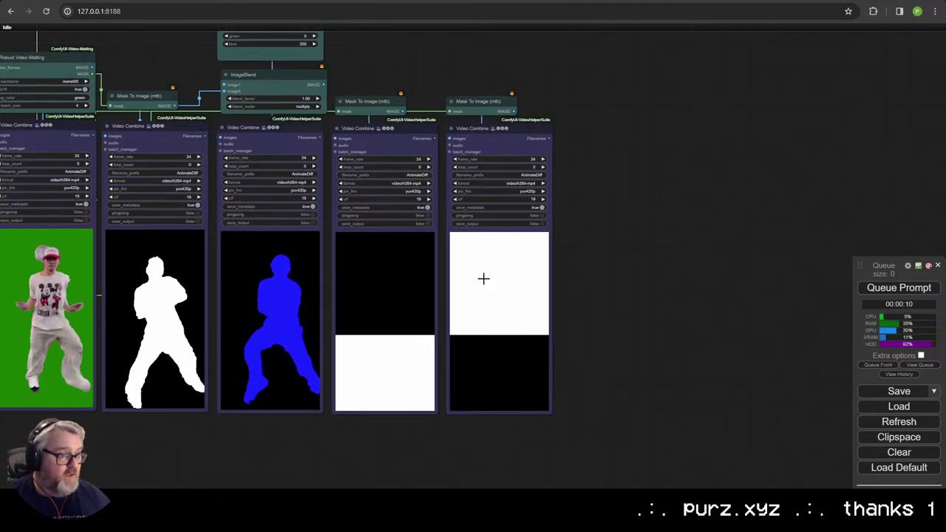
pyautogui.scroll(-5, 477, 277)
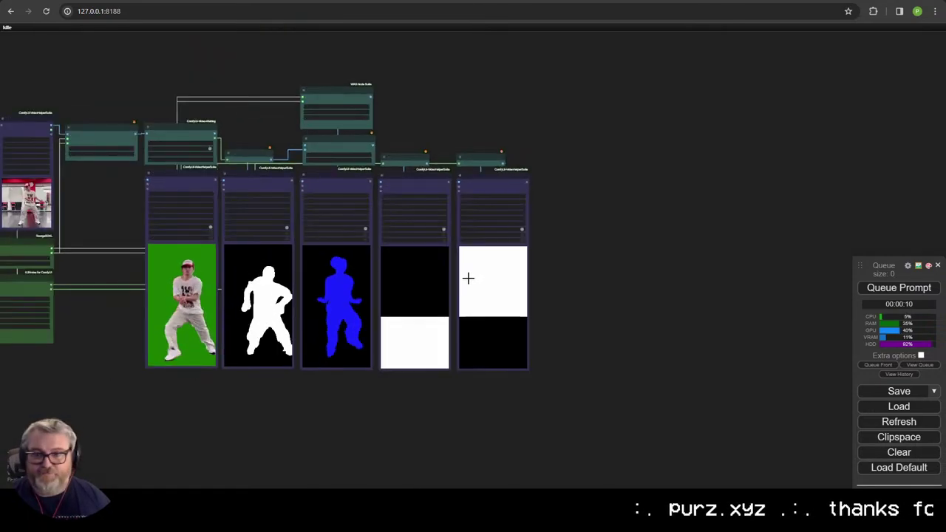
pyautogui.moveTo(430, 285); pyautogui.dragTo(531, 283)
pyautogui.scroll(2, 520, 279)
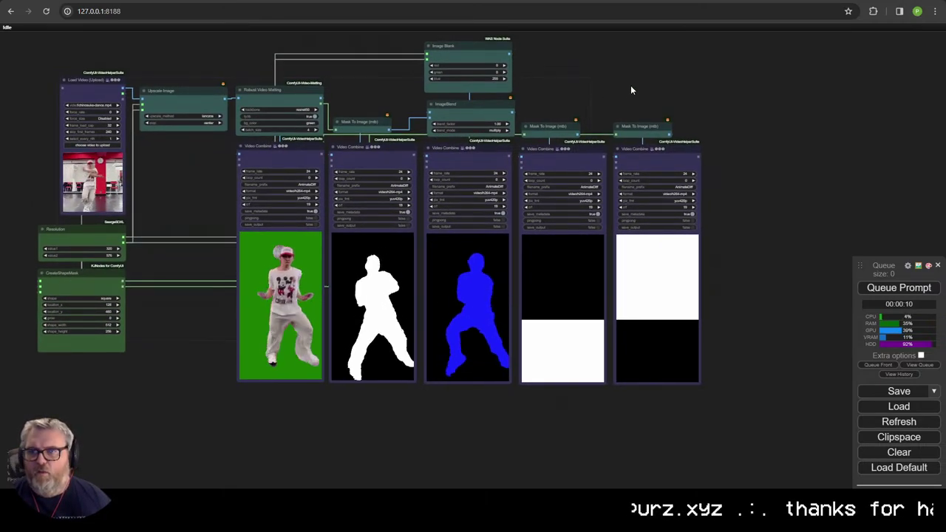
pyautogui.moveTo(630, 85); pyautogui.dragTo(574, 104)
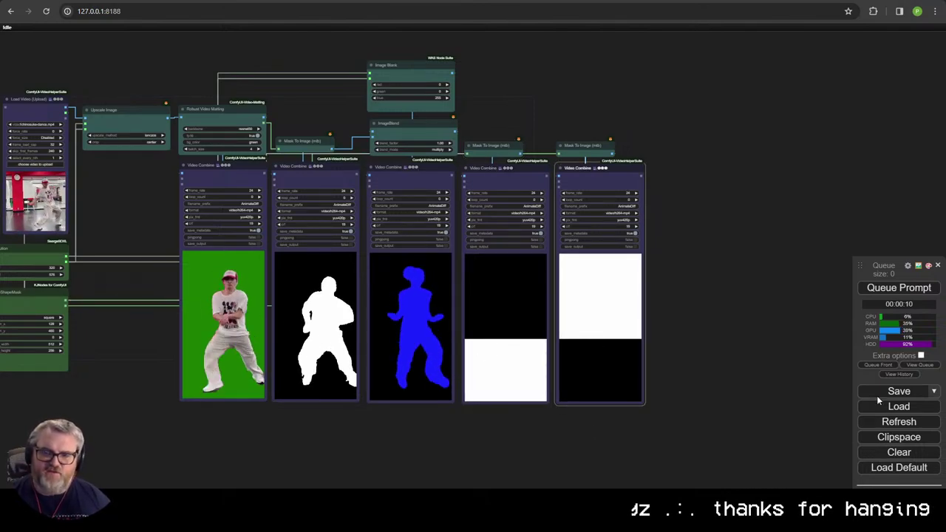
pyautogui.moveTo(509, 148); pyautogui.dragTo(514, 88)
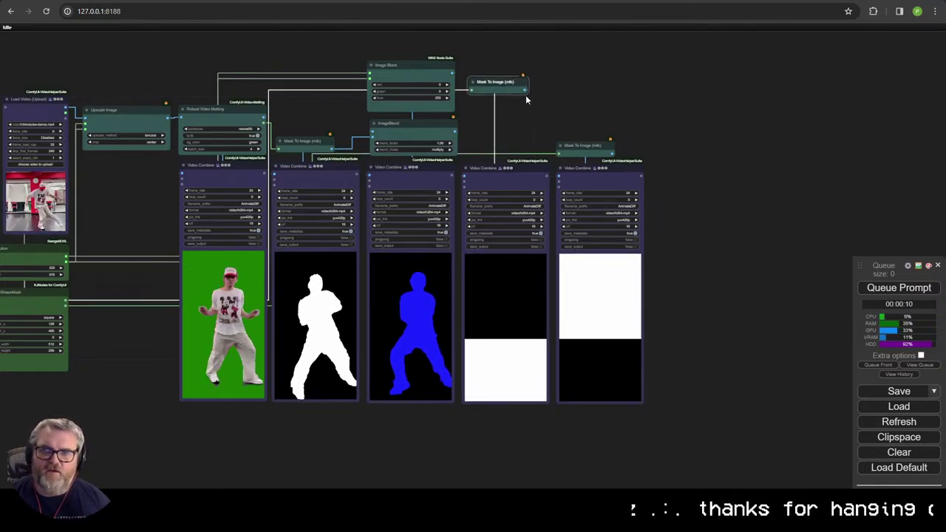
# Step: Add an ImageBlend node fed by the non-inverted mask's Mask To Image (mtb) output and place it just below that node
pyautogui.click(522, 127)
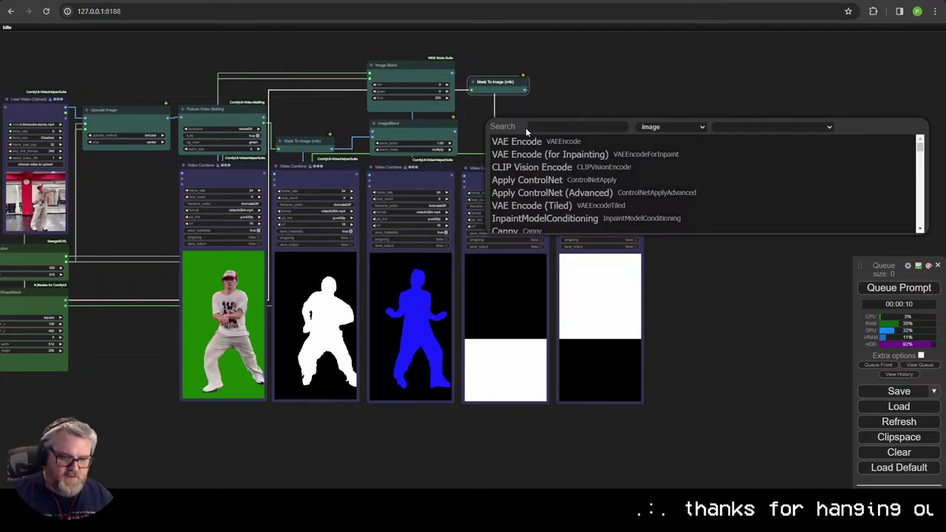
pyautogui.write('imageble')
pyautogui.click(524, 139)
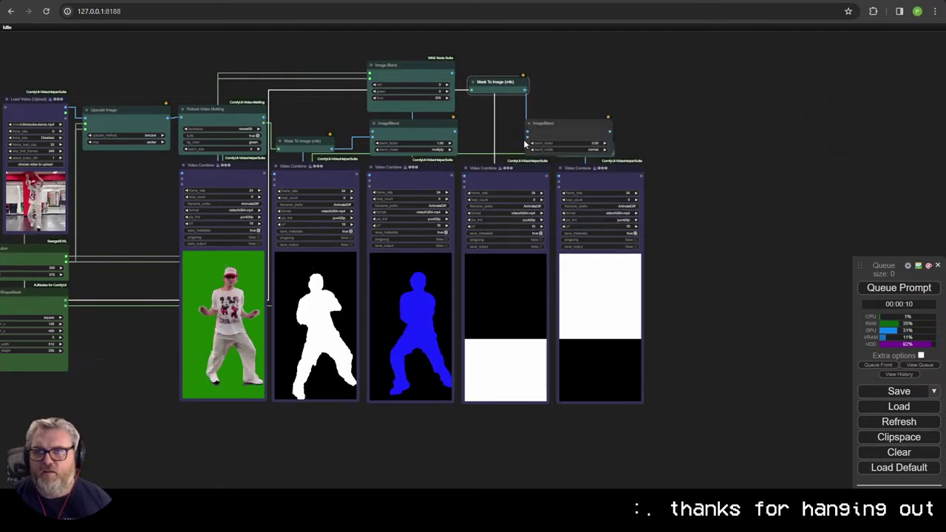
pyautogui.scroll(10, 523, 139)
pyautogui.moveTo(578, 127); pyautogui.dragTo(442, 71)
# Step: Set the new ImageBlend to multiply with a blend factor of 1.00 and connect the Mask To Image (mtb) output to image2
pyautogui.click(547, 113)
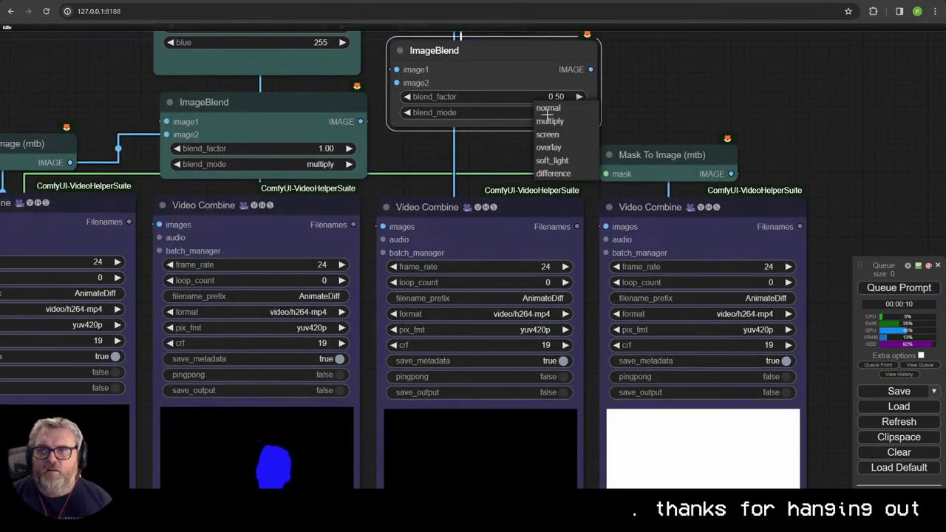
pyautogui.click(566, 122)
pyautogui.click(551, 97)
pyautogui.write('1.')
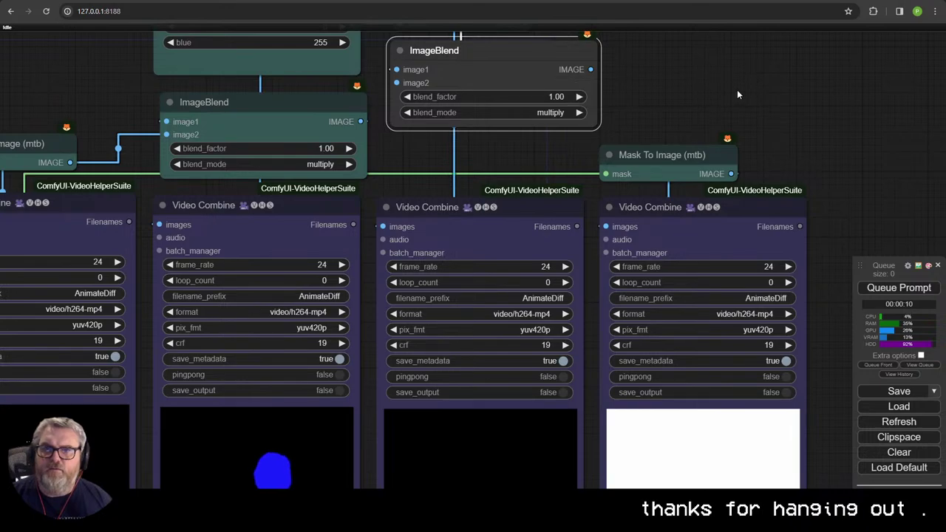
pyautogui.moveTo(682, 59); pyautogui.dragTo(709, 271)
pyautogui.moveTo(553, 238); pyautogui.dragTo(426, 284)
pyautogui.moveTo(467, 99); pyautogui.dragTo(466, 91)
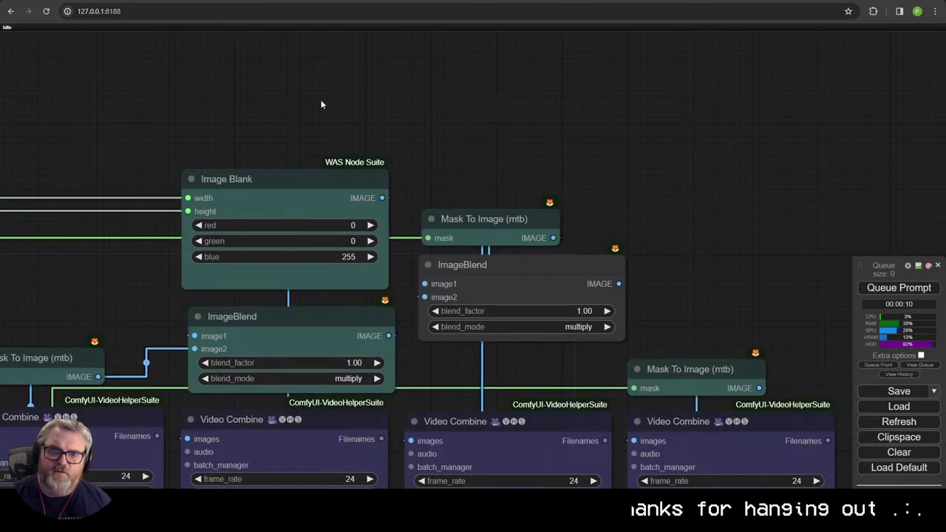
# Step: Paste a copy of Image Blank above Mask To Image (mtb) and connect its output to image1 of the new ImageBlend
pyautogui.hotkey('ctrl', 'v')
pyautogui.moveTo(579, 117); pyautogui.dragTo(511, 71)
pyautogui.moveTo(624, 93); pyautogui.dragTo(510, 275)
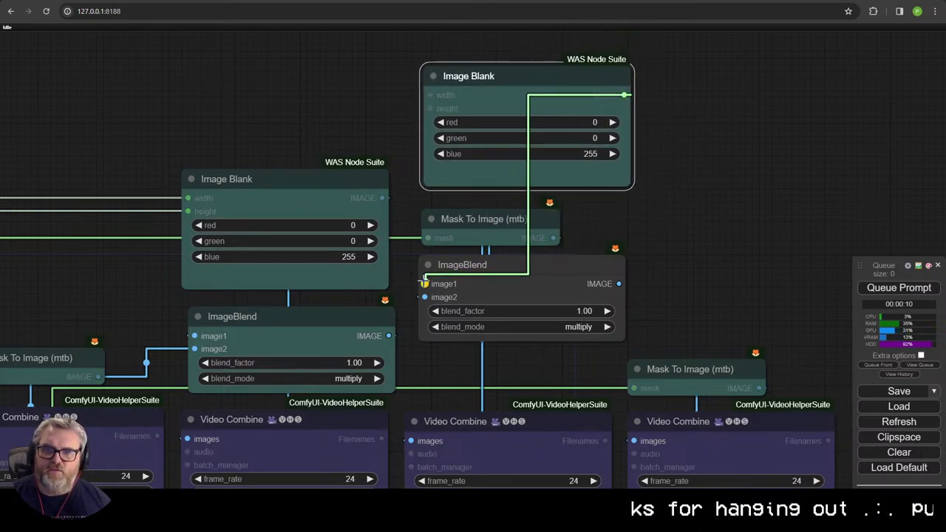
pyautogui.moveTo(424, 283); pyautogui.dragTo(424, 284)
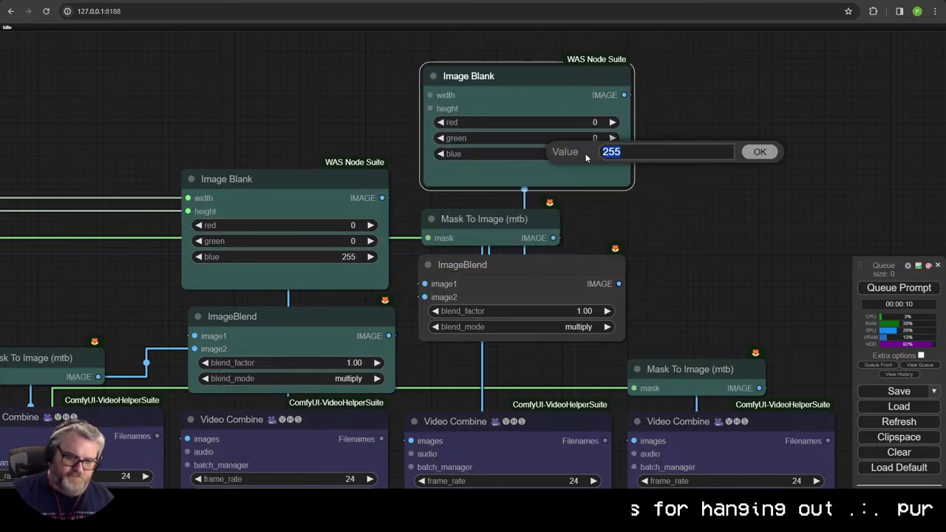
# Step: Make the copied Image Blank red by setting blue to 0 and red to 255
pyautogui.write('0')
pyautogui.press('Return')
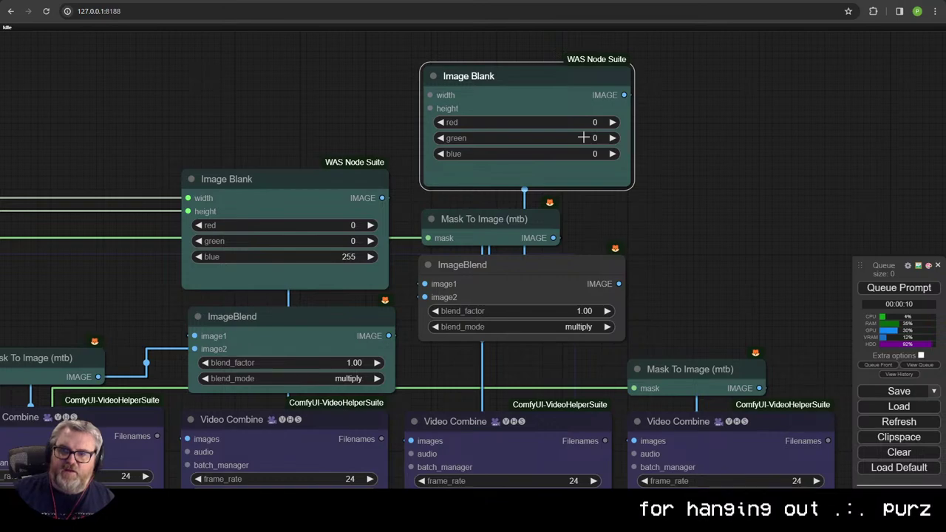
pyautogui.click(590, 122)
pyautogui.write('255')
pyautogui.press('Return')
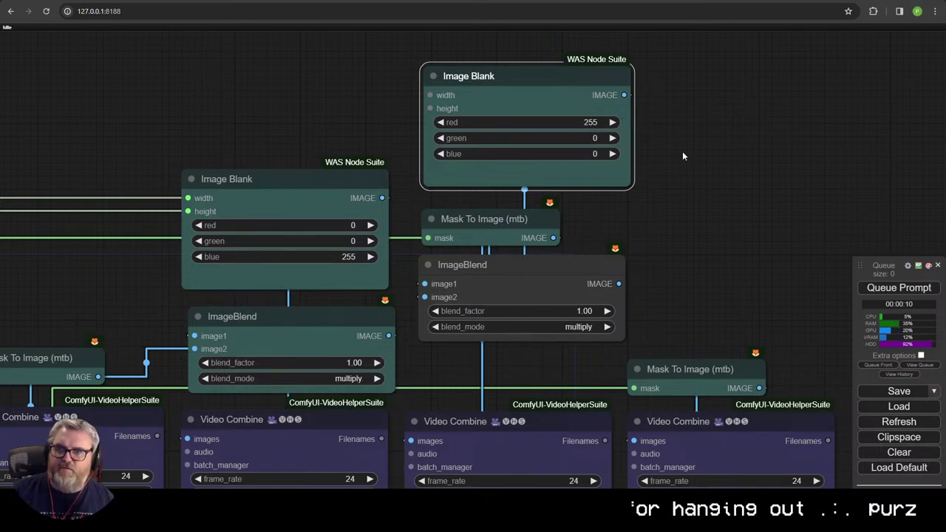
# Step: Duplicate the red Image Blank and its ImageBlend into the inverted mask's column and wire them up with that column's Mask To Image (mtb)
pyautogui.scroll(-3, 678, 173)
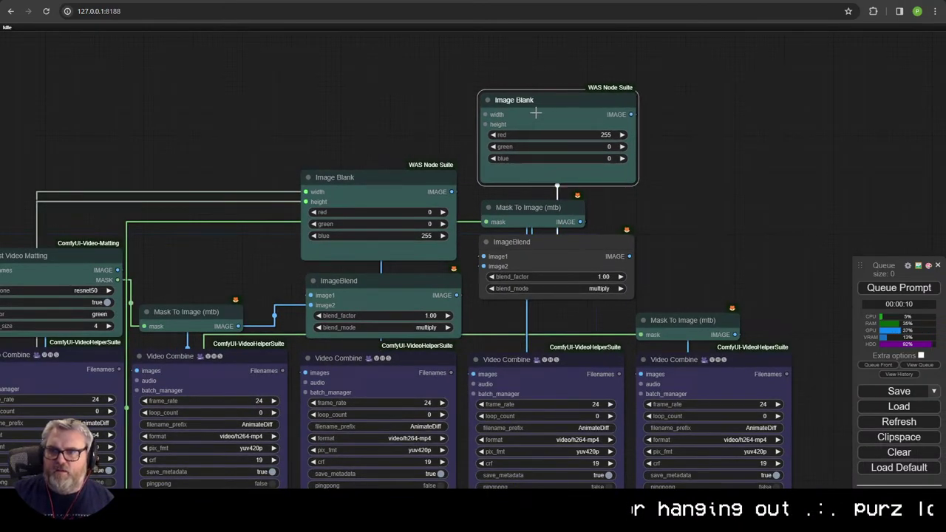
pyautogui.moveTo(536, 112)
pyautogui.mouseDown()
pyautogui.moveTo(708, 116)
pyautogui.moveTo(743, 88)
pyautogui.moveTo(739, 106)
pyautogui.mouseUp()
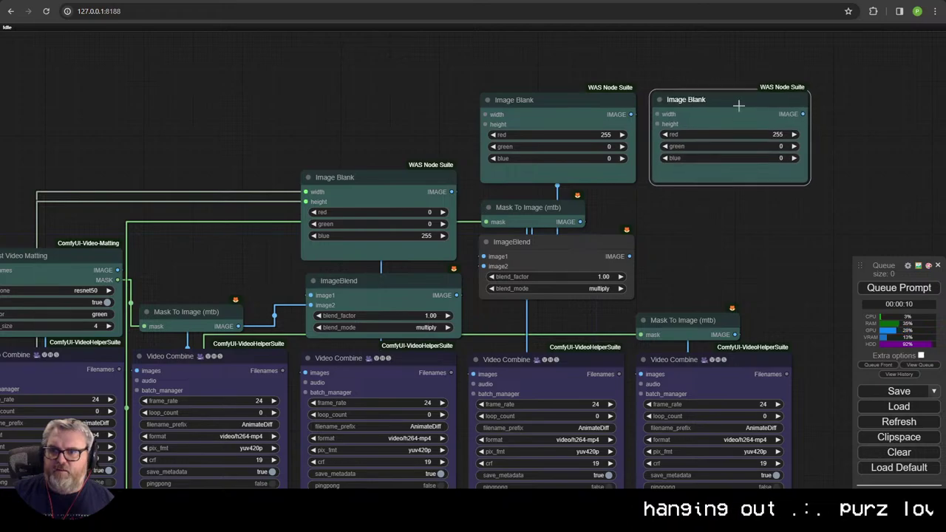
pyautogui.moveTo(700, 316); pyautogui.dragTo(710, 206)
pyautogui.click(552, 246)
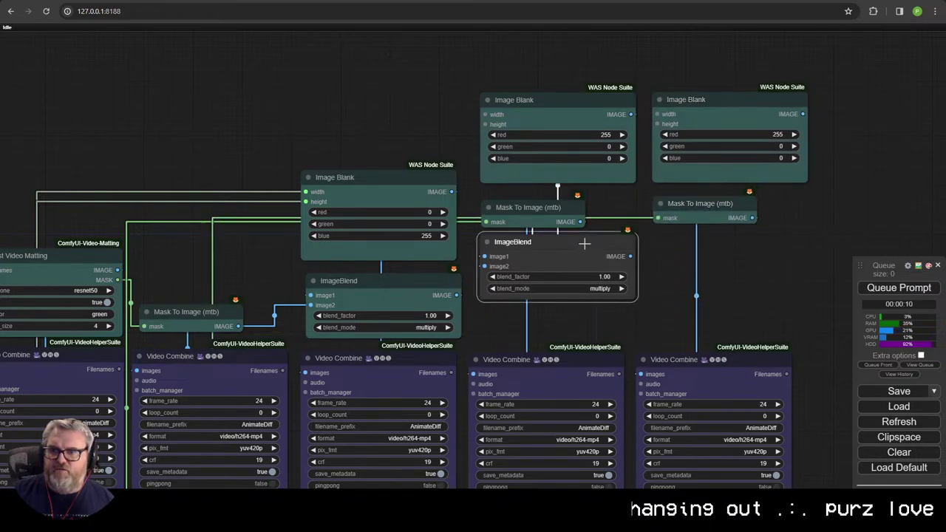
pyautogui.moveTo(552, 246); pyautogui.dragTo(727, 241)
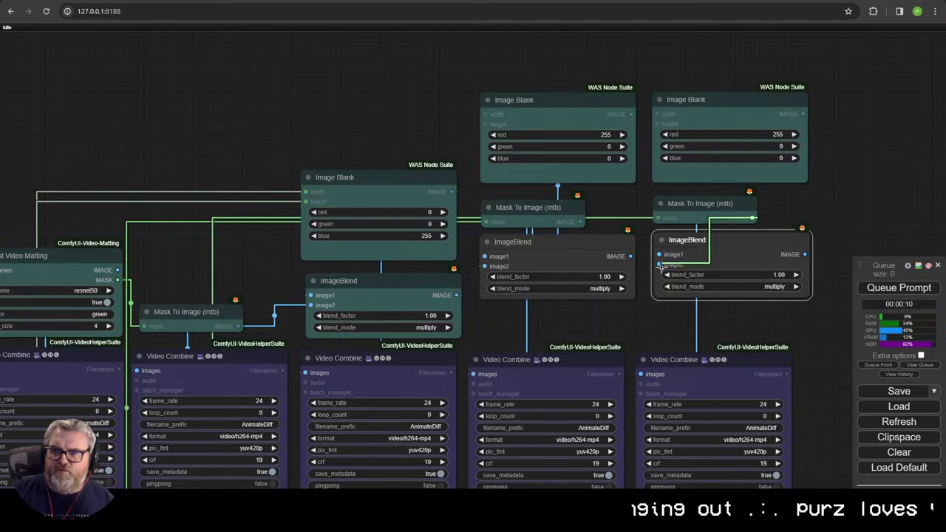
pyautogui.moveTo(657, 264); pyautogui.dragTo(658, 254)
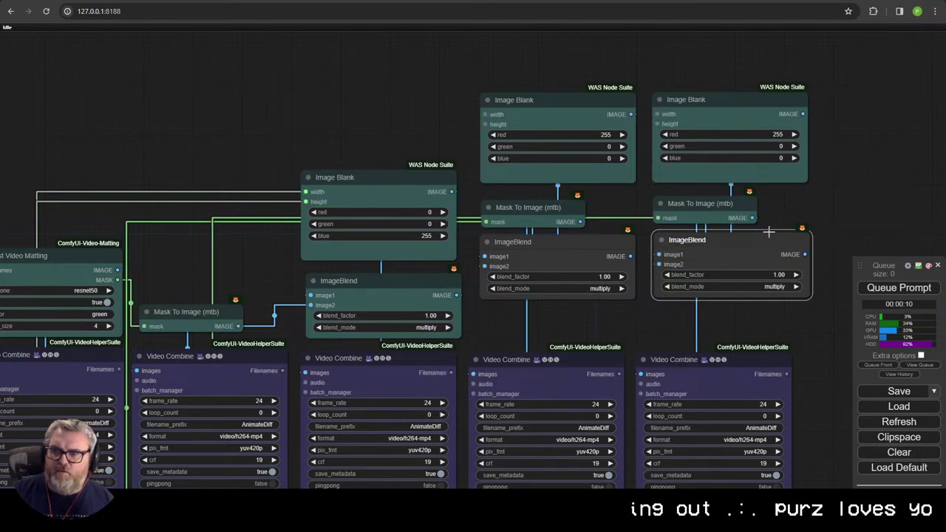
# Step: Make the inverted mask column's Image Blank green by setting red to 0 and green to 255
pyautogui.click(776, 136)
pyautogui.write('0')
pyautogui.press('Return')
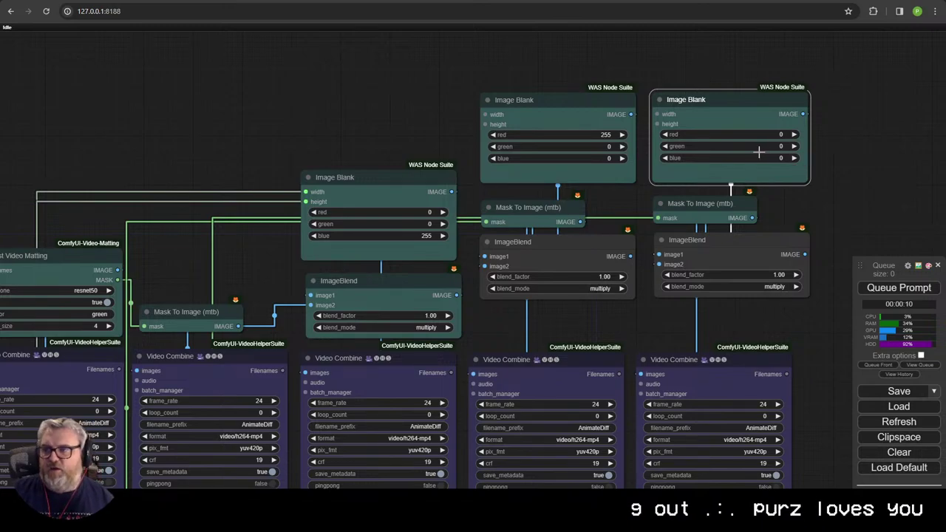
pyautogui.press('Return')
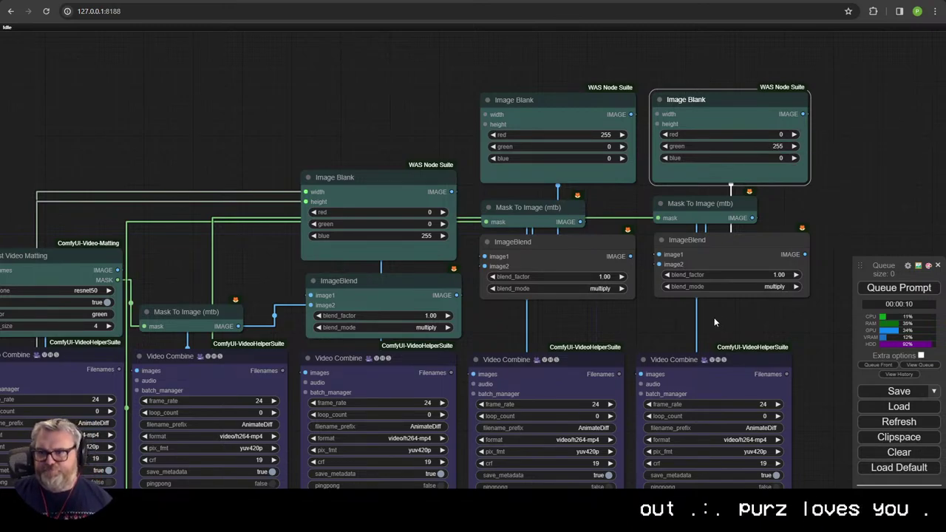
# Step: Lower the two new Image Blank and ImageBlend nodes and move both shape mask Mask To Image (mtb) nodes above the Image Blanks
pyautogui.moveTo(580, 102); pyautogui.dragTo(572, 91)
pyautogui.moveTo(547, 251); pyautogui.dragTo(549, 290)
pyautogui.click(470, 150)
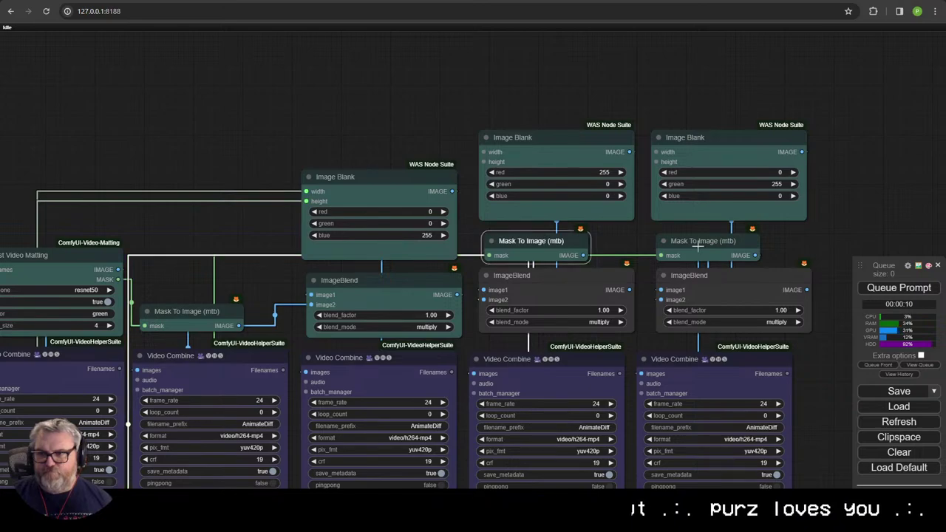
pyautogui.moveTo(544, 239); pyautogui.dragTo(536, 82)
# Step: Move the red and green Image Blank nodes down together and bring their Mask To Image (mtb) nodes down directly above them
pyautogui.click(782, 134)
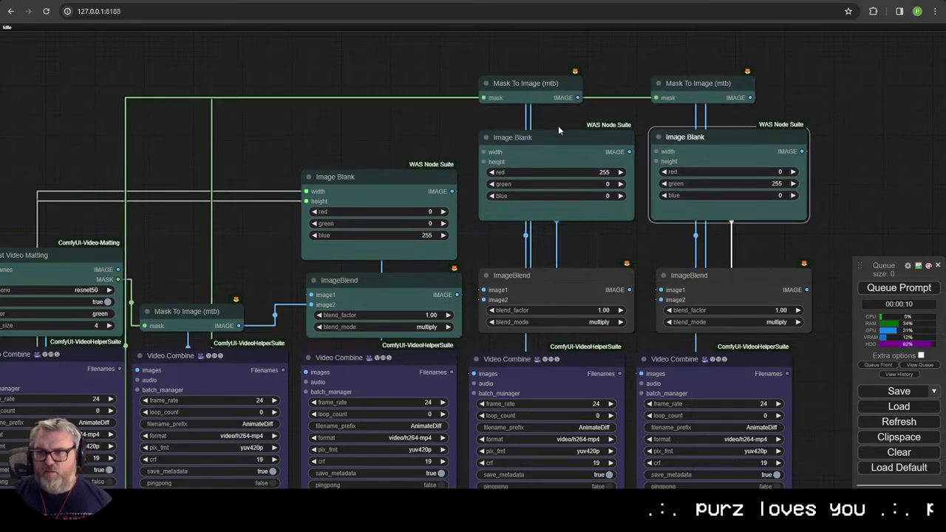
pyautogui.keyDown('shift'); pyautogui.click(564, 141); pyautogui.keyUp('shift')
pyautogui.moveTo(564, 141); pyautogui.dragTo(569, 174)
pyautogui.click(570, 131)
pyautogui.moveTo(518, 83); pyautogui.dragTo(521, 135)
pyautogui.moveTo(701, 91); pyautogui.dragTo(706, 137)
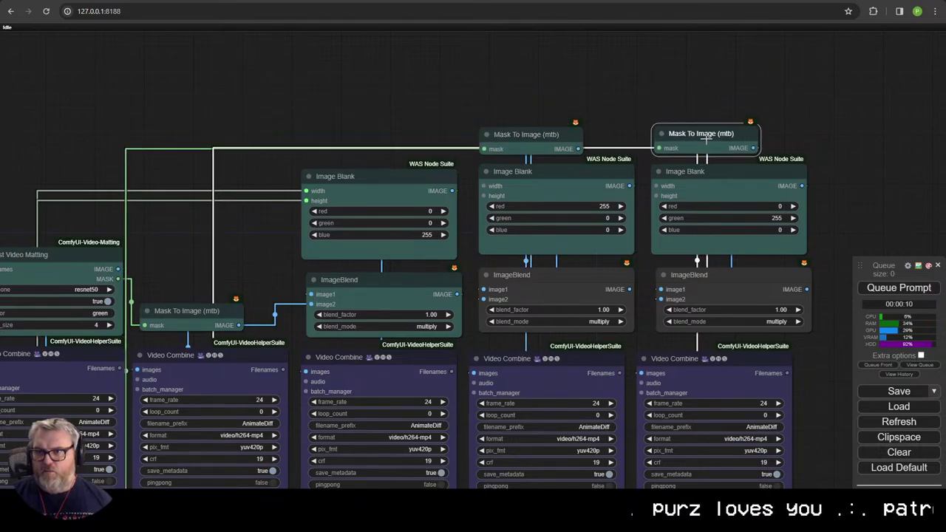
# Step: Position the two new ImageBlend nodes directly above their Video Combine nodes, in line with the existing ImageBlend
pyautogui.click(691, 86)
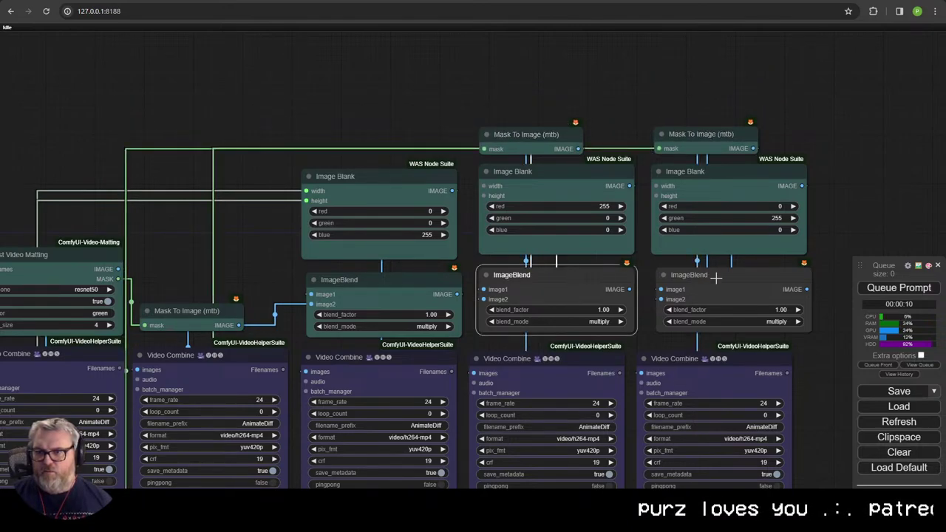
pyautogui.moveTo(548, 269); pyautogui.dragTo(550, 273)
pyautogui.click(840, 223)
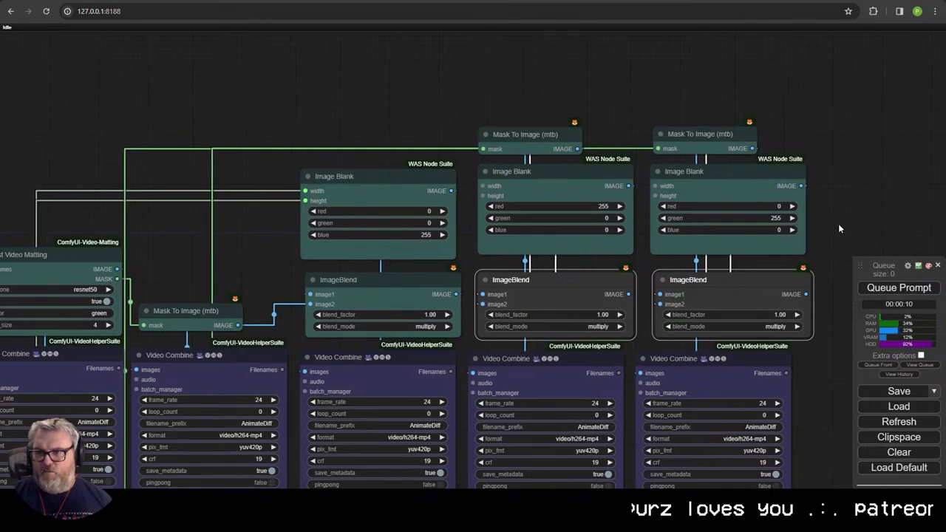
pyautogui.click(697, 287)
pyautogui.moveTo(696, 288); pyautogui.dragTo(683, 285)
pyautogui.moveTo(579, 282)
pyautogui.mouseDown()
pyautogui.moveTo(566, 276)
pyautogui.moveTo(570, 284)
pyautogui.mouseUp()
pyautogui.moveTo(698, 282); pyautogui.dragTo(694, 284)
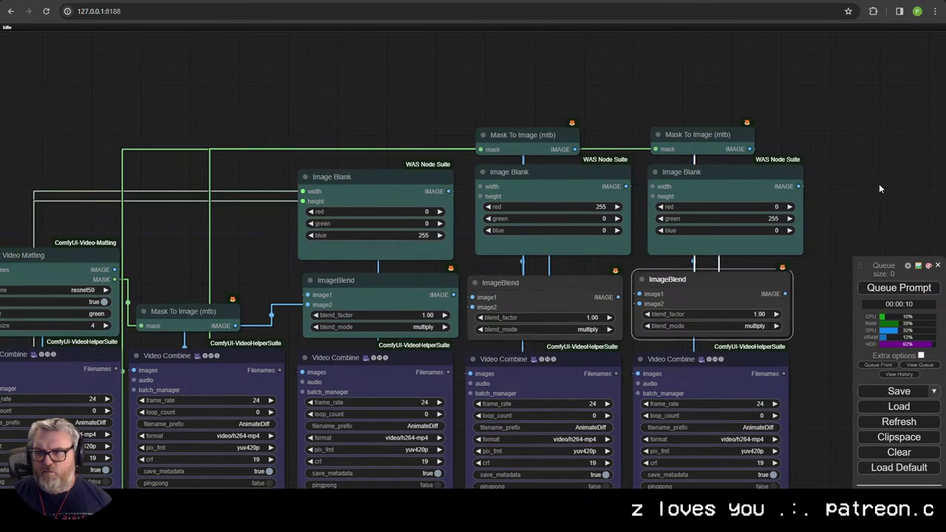
# Step: Shift the red and green Image Blank nodes and their Mask To Image (mtb) nodes together into line with the blue Image Blank
pyautogui.moveTo(828, 200); pyautogui.dragTo(510, 86)
pyautogui.moveTo(551, 173); pyautogui.dragTo(541, 179)
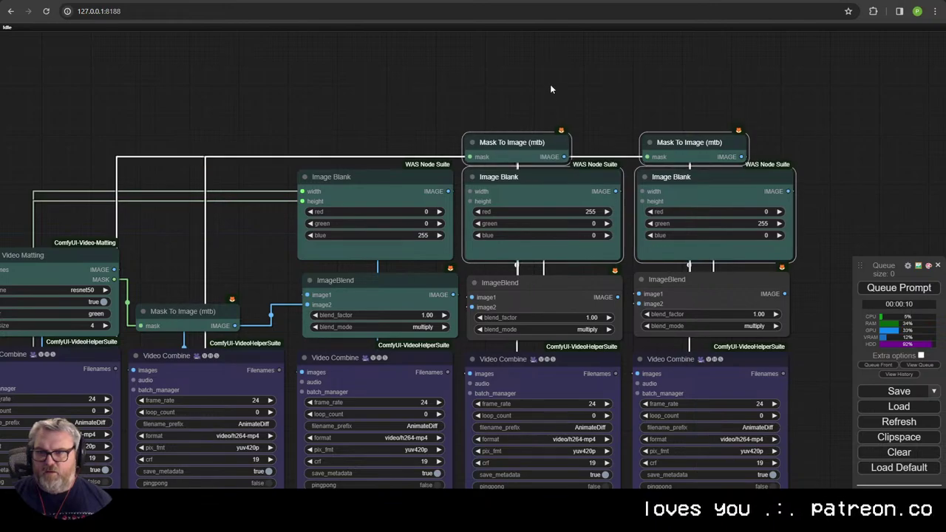
pyautogui.click(550, 89)
# Step: Color the two new ImageBlend nodes cyan together
pyautogui.moveTo(527, 284); pyautogui.dragTo(528, 285)
pyautogui.rightClick(528, 285)
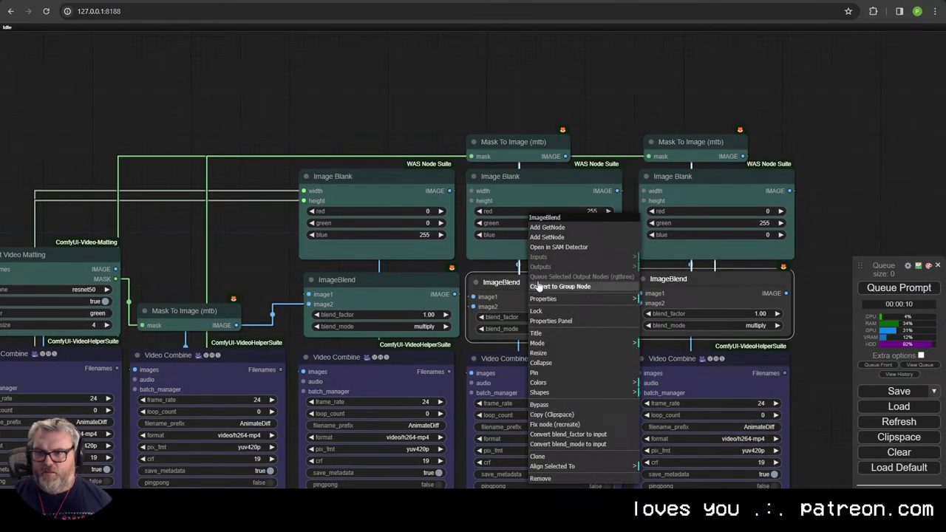
pyautogui.click(575, 383)
pyautogui.click(666, 445)
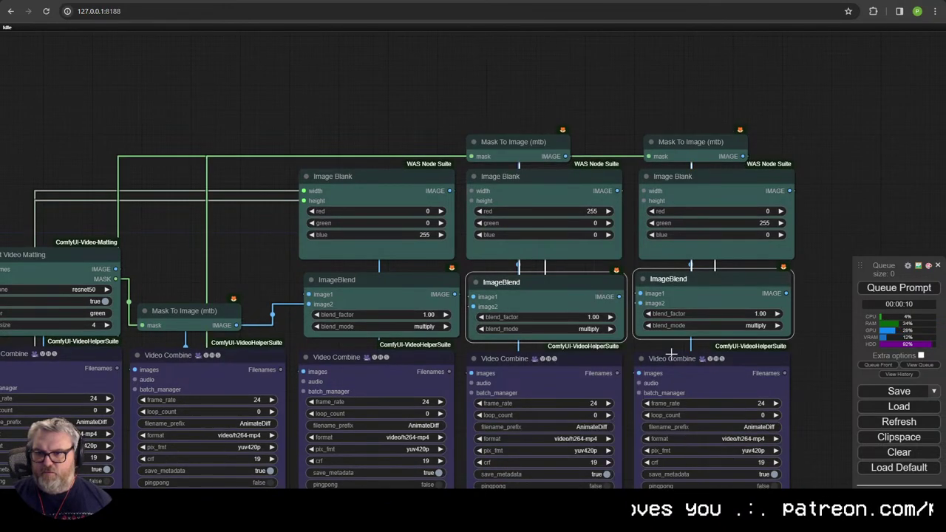
# Step: Connect the Resolution node's two value outputs to the width and height inputs of the red and green Image Blank nodes
pyautogui.scroll(-3, 669, 443)
pyautogui.moveTo(795, 437); pyautogui.dragTo(805, 231)
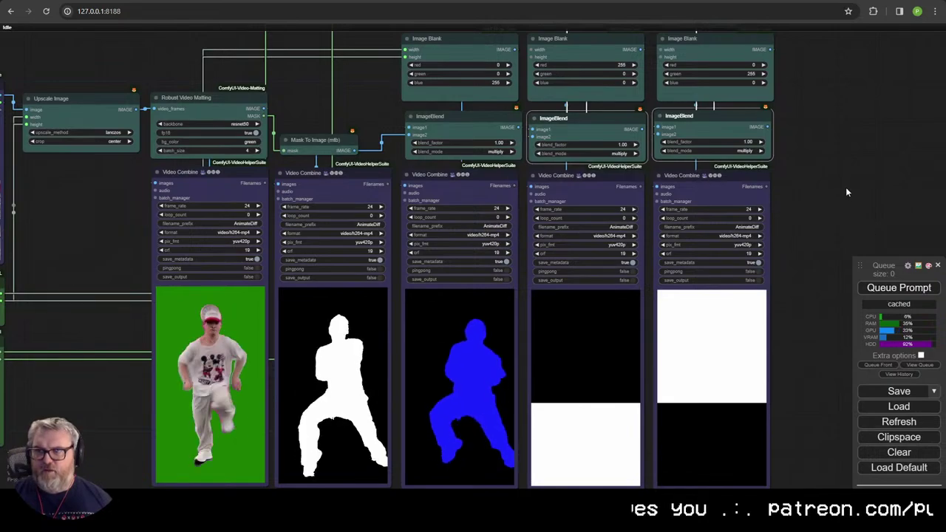
pyautogui.scroll(-3, 847, 190)
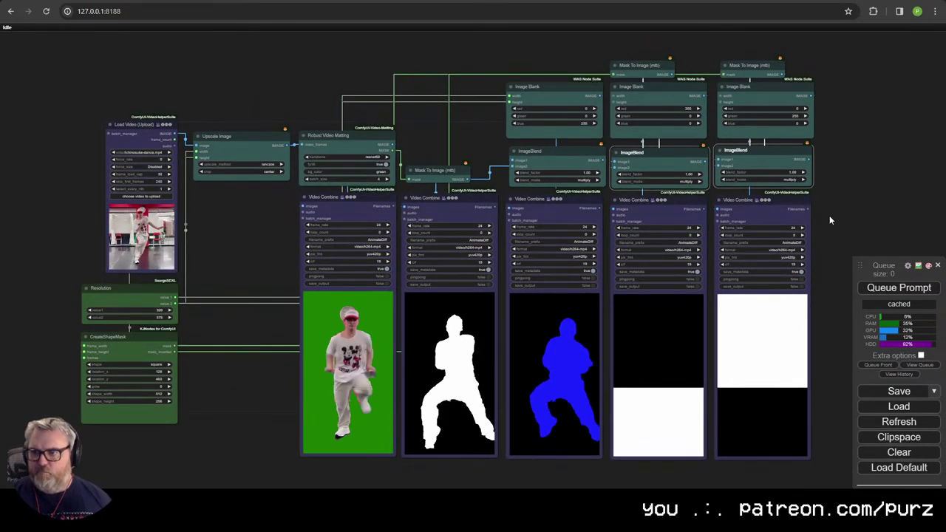
pyautogui.moveTo(814, 198); pyautogui.dragTo(752, 211)
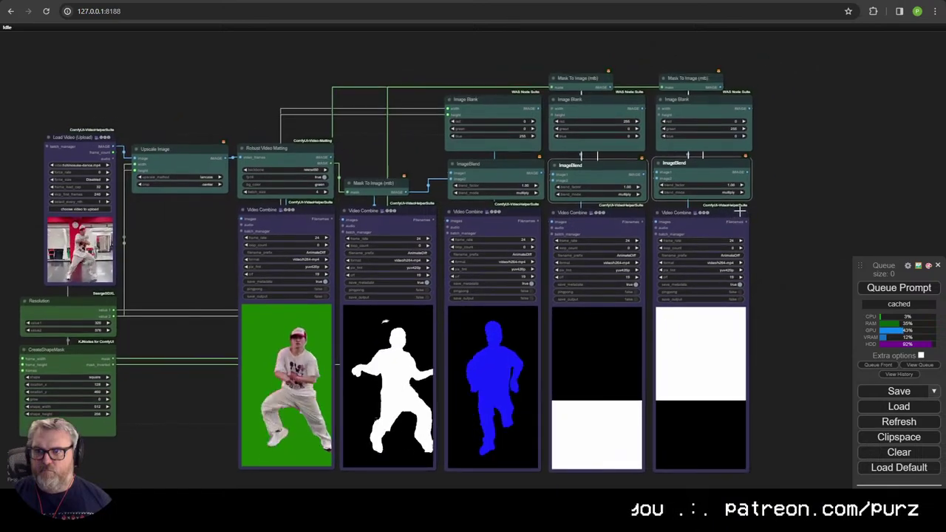
pyautogui.scroll(4, 586, 133)
pyautogui.scroll(-1, 569, 172)
pyautogui.scroll(-3, 569, 171)
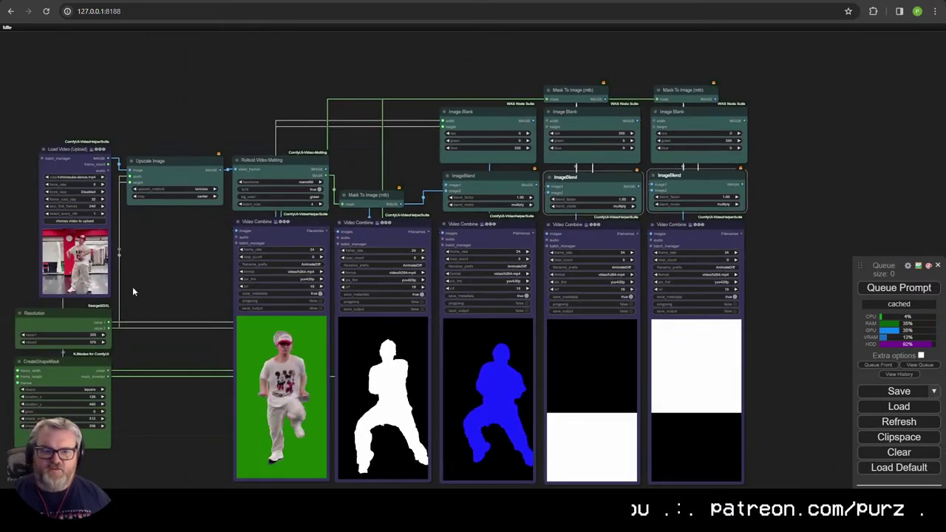
pyautogui.moveTo(78, 314); pyautogui.dragTo(548, 121)
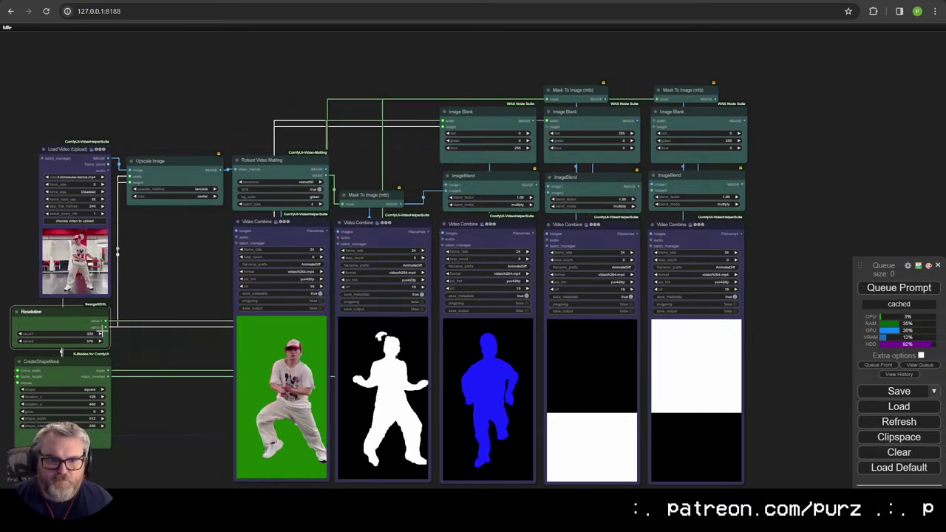
pyautogui.moveTo(106, 327); pyautogui.dragTo(548, 127)
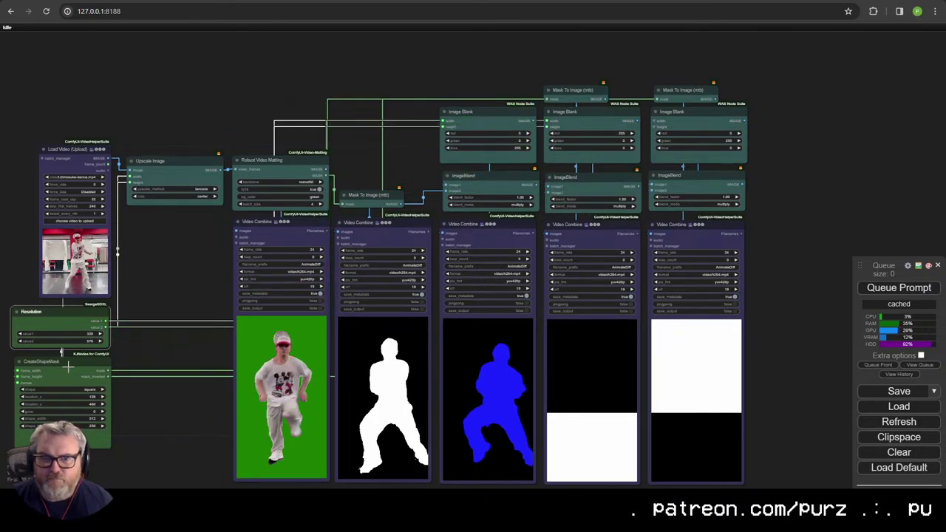
pyautogui.moveTo(106, 321); pyautogui.dragTo(655, 119)
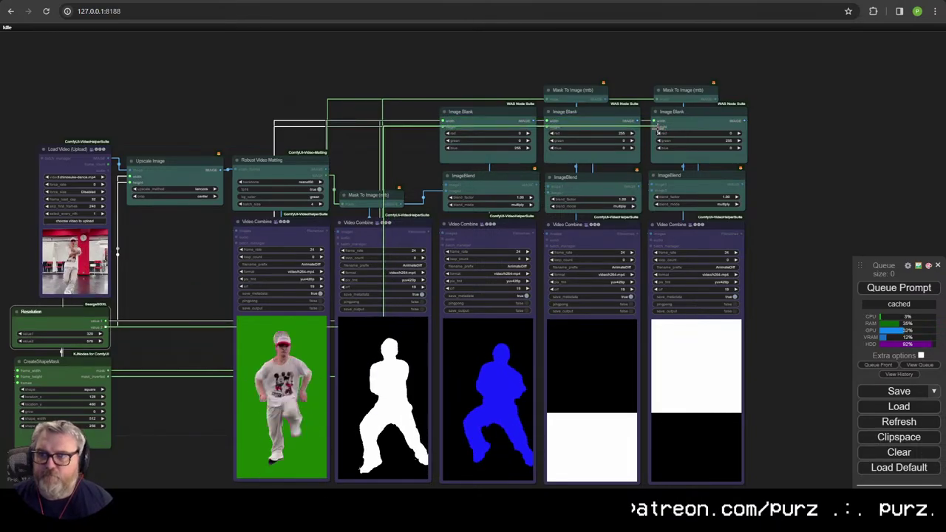
# Step: Inspect the links between the Image Blank, ImageBlend and Video Combine nodes in the three color columns
pyautogui.scroll(5, 686, 154)
pyautogui.scroll(-1, 686, 154)
pyautogui.scroll(6, 449, 200)
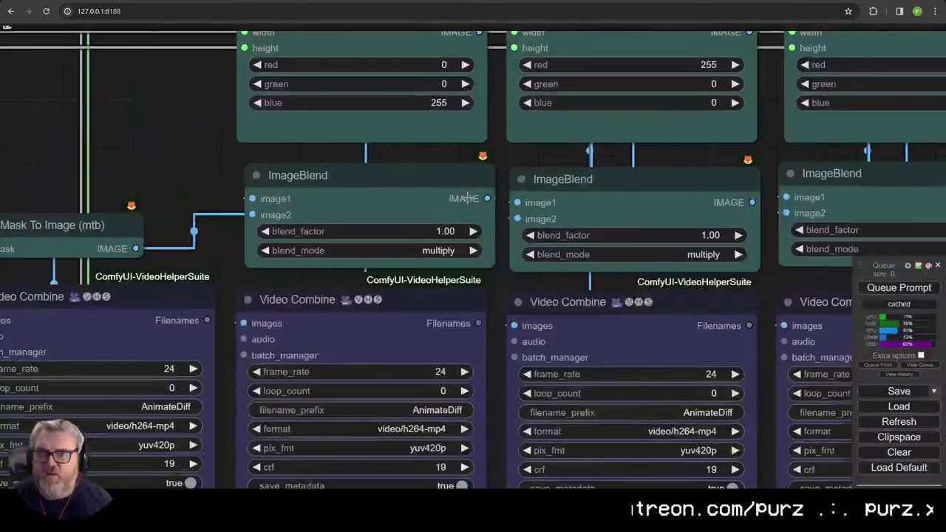
pyautogui.moveTo(470, 197); pyautogui.dragTo(365, 238)
pyautogui.scroll(-5, 364, 237)
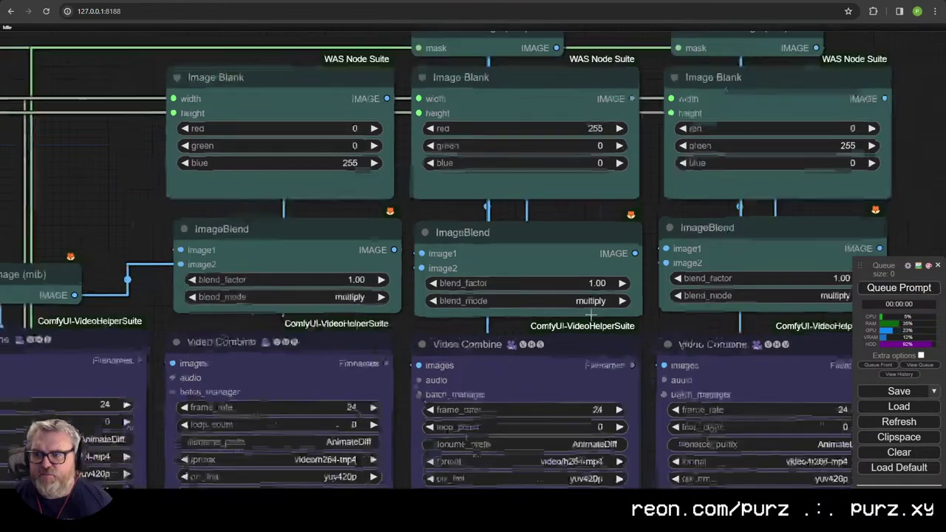
pyautogui.scroll(-5, 654, 173)
pyautogui.scroll(6, 501, 214)
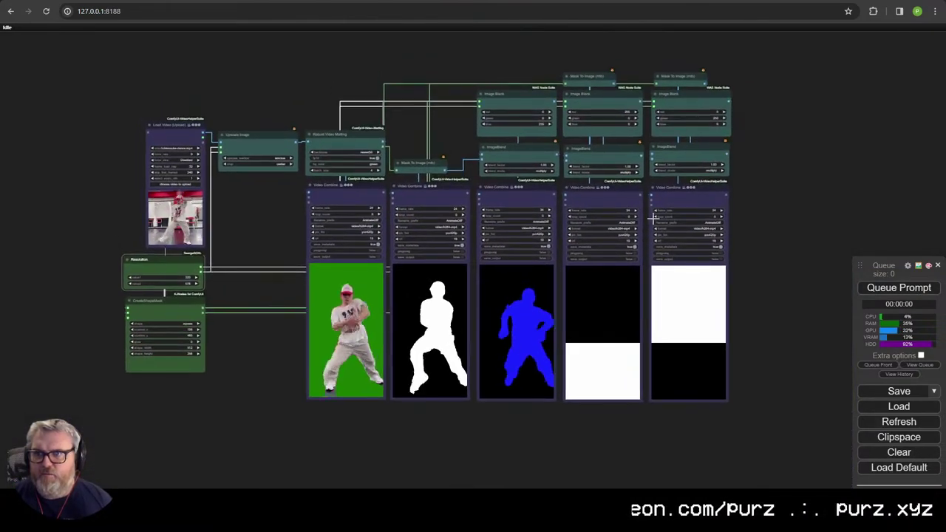
# Step: Run the workflow to refresh the video previews of all color columns
pyautogui.moveTo(501, 220); pyautogui.dragTo(582, 208)
pyautogui.scroll(-1, 582, 207)
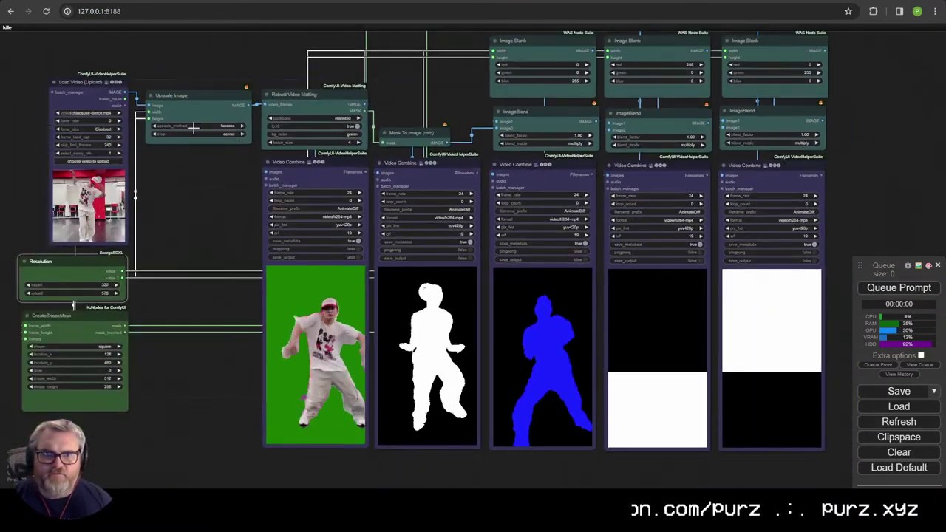
pyautogui.click(118, 138)
pyautogui.click(899, 288)
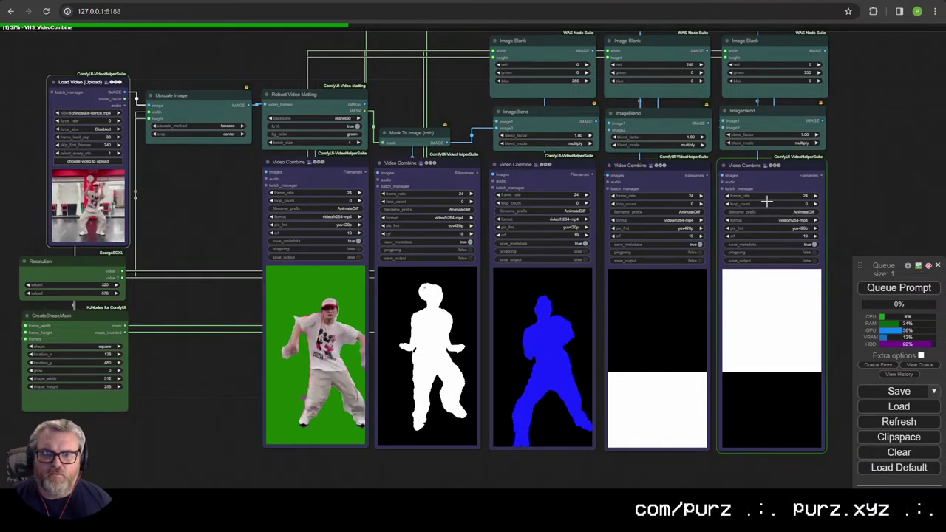
# Step: Connect the red and green ImageBlend outputs to the images inputs of the Video Combine nodes below them and rerun the workflow
pyautogui.scroll(5, 672, 191)
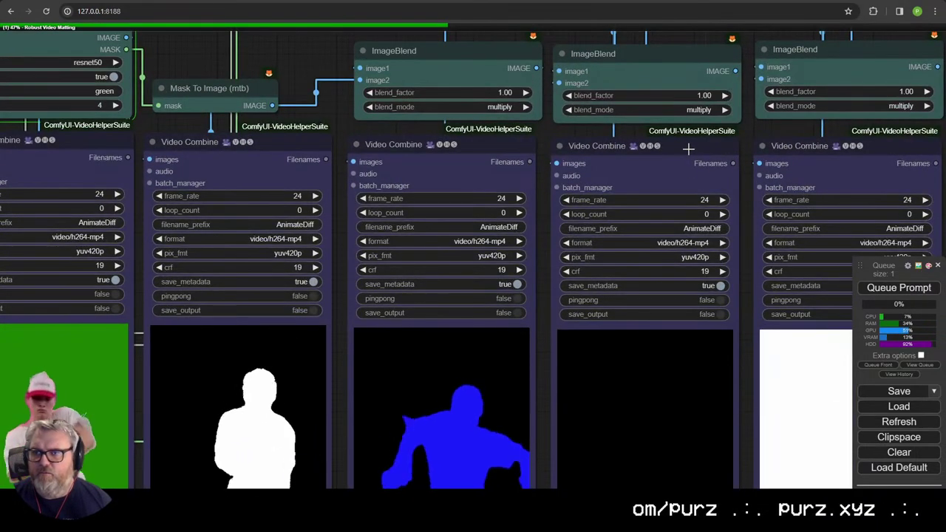
pyautogui.moveTo(736, 71); pyautogui.dragTo(556, 163)
pyautogui.moveTo(739, 186); pyautogui.dragTo(329, 186)
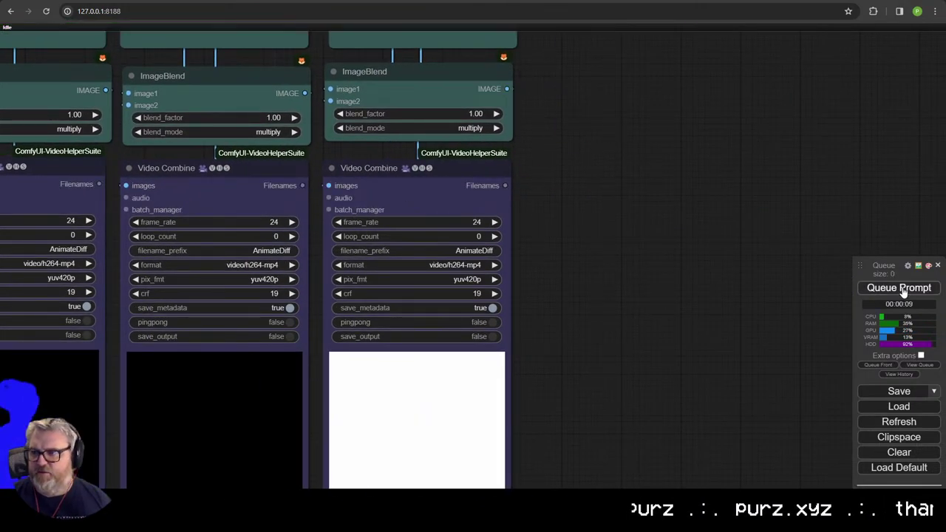
pyautogui.scroll(-5, 559, 323)
pyautogui.moveTo(559, 323); pyautogui.dragTo(736, 203)
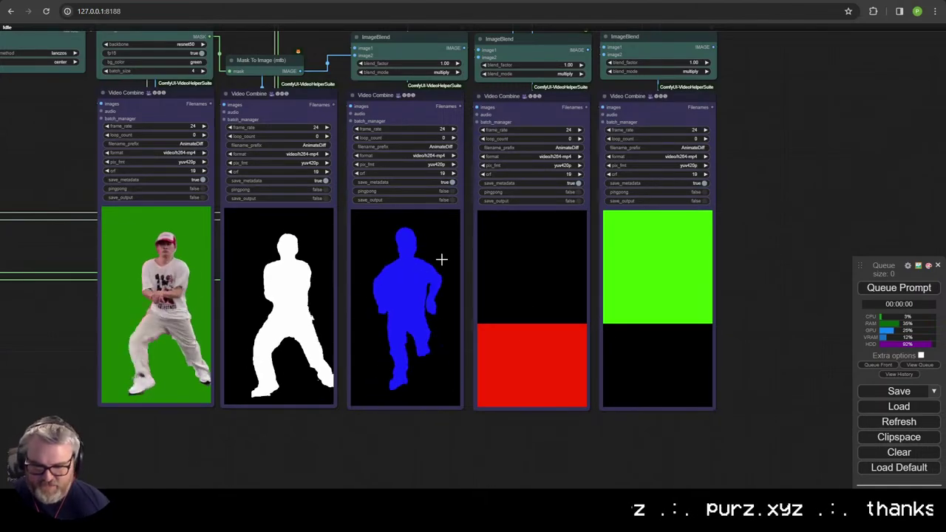
pyautogui.scroll(-2, 439, 266)
pyautogui.moveTo(439, 259); pyautogui.dragTo(484, 267)
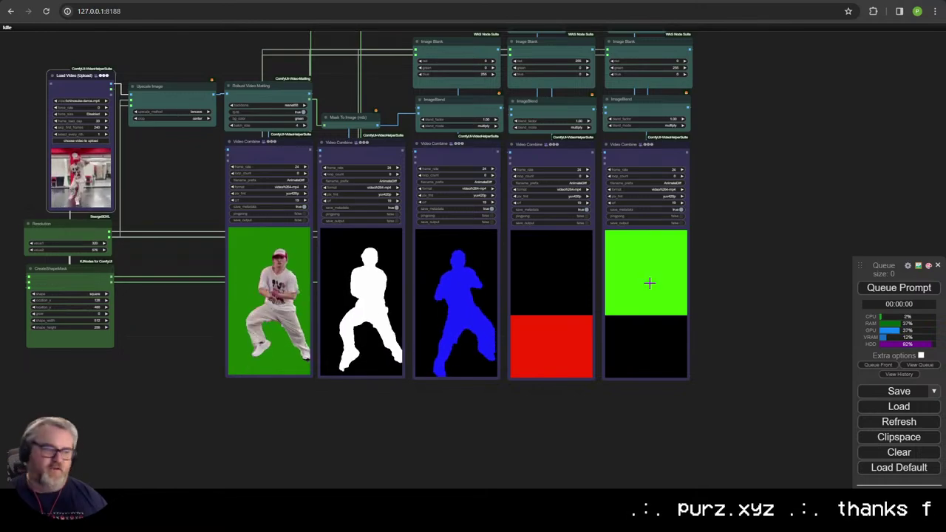
# Step: Add an ImageBlend node and place it beside the green column's ImageBlend
pyautogui.scroll(-1, 542, 264)
pyautogui.moveTo(705, 144); pyautogui.dragTo(480, 206)
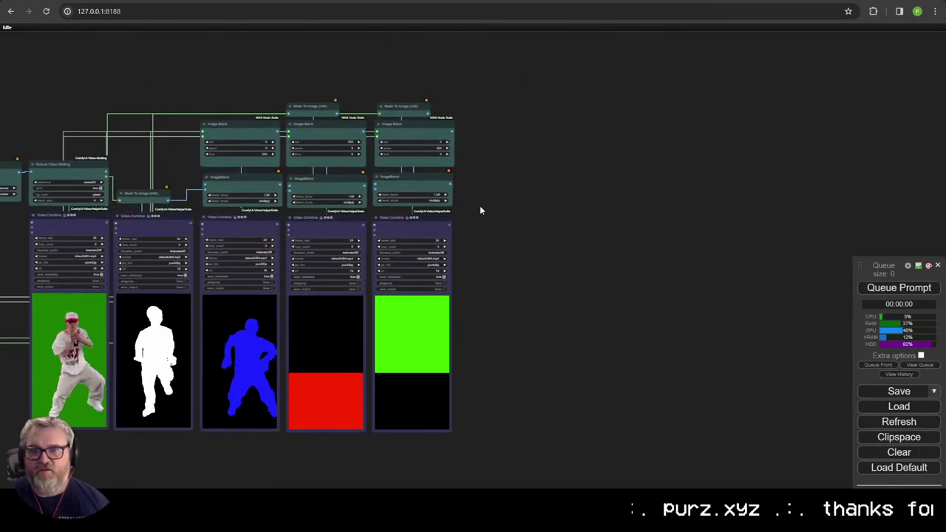
pyautogui.doubleClick(499, 150)
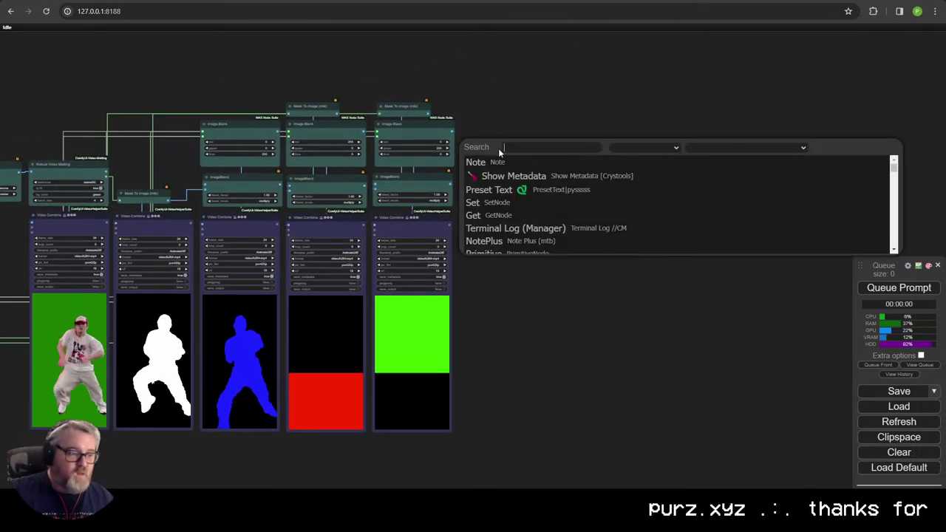
pyautogui.write('imageblen')
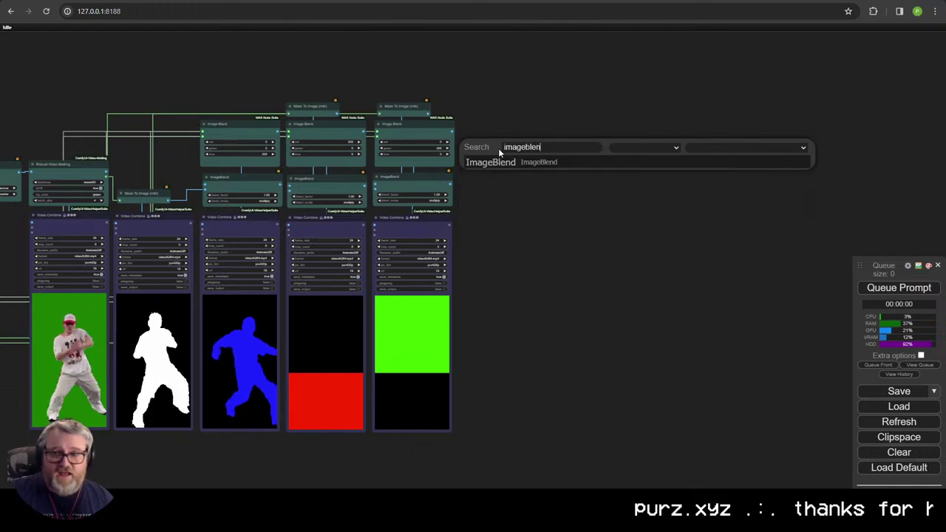
pyautogui.click(501, 163)
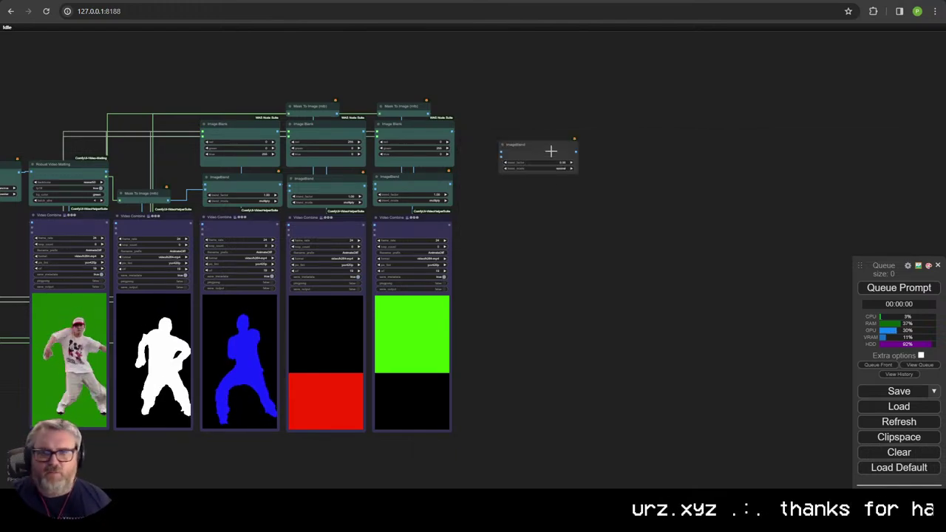
pyautogui.moveTo(551, 152); pyautogui.dragTo(509, 182)
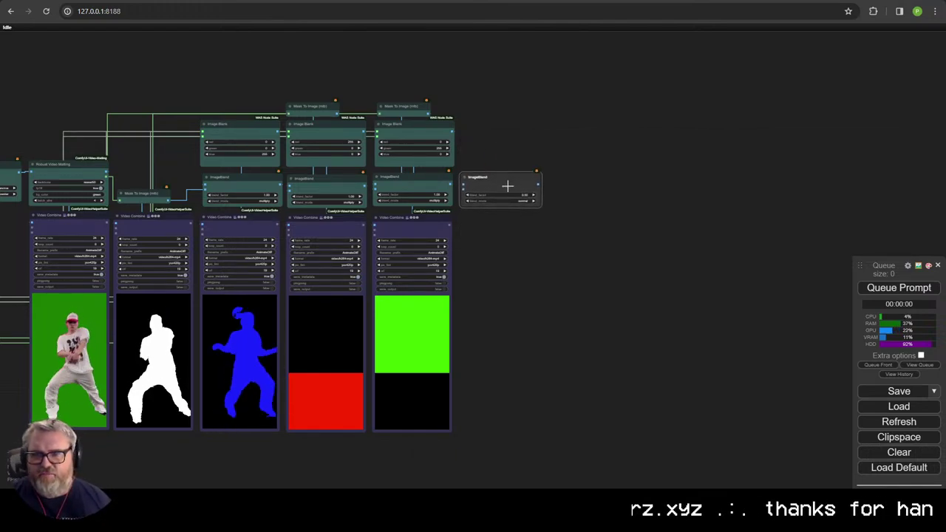
pyautogui.scroll(5, 498, 239)
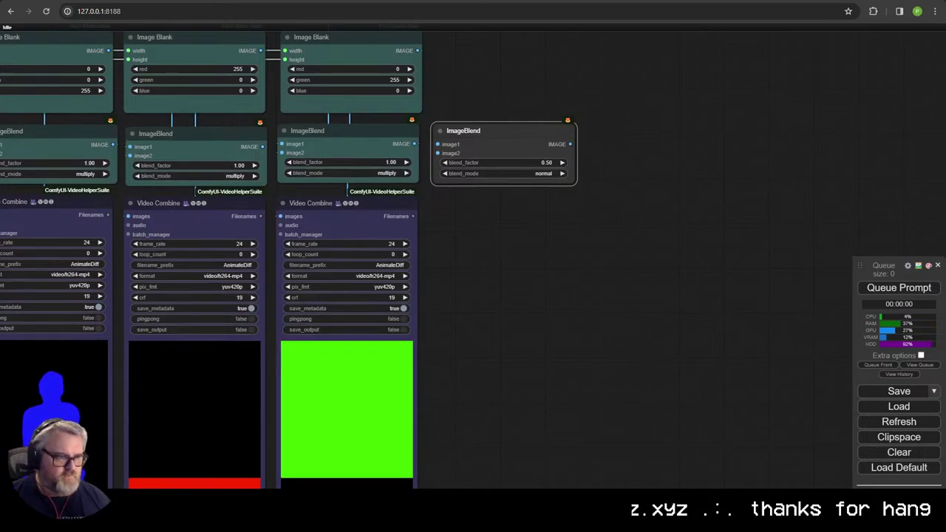
# Step: Examine the settings and connections of the last ImageBlend node in the finished reference workflow
pyautogui.hotkey('alt', 'Tab')
pyautogui.hotkey('alt', 'Tab')
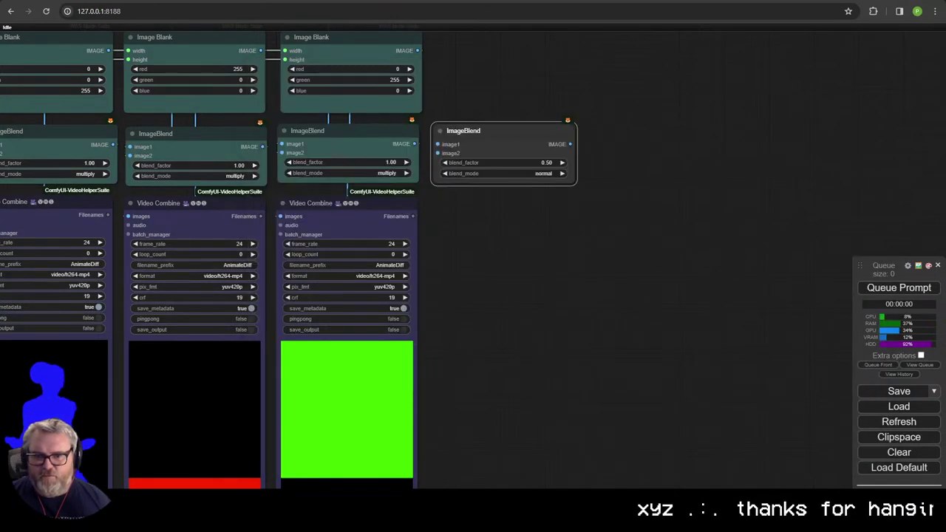
pyautogui.click(290, 460)
pyautogui.moveTo(532, 96); pyautogui.dragTo(642, 332)
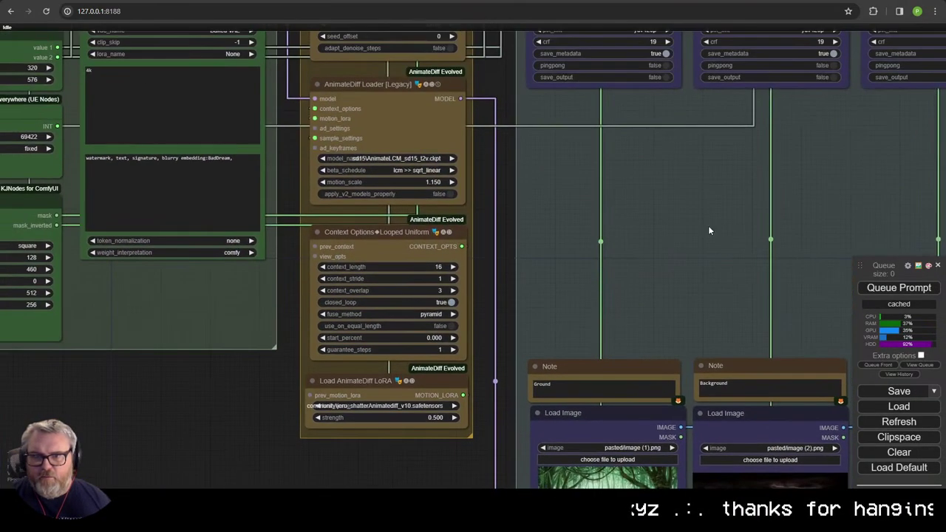
pyautogui.moveTo(843, 84); pyautogui.dragTo(500, 485)
pyautogui.moveTo(346, 164); pyautogui.dragTo(522, 451)
pyautogui.moveTo(532, 262); pyautogui.dragTo(367, 459)
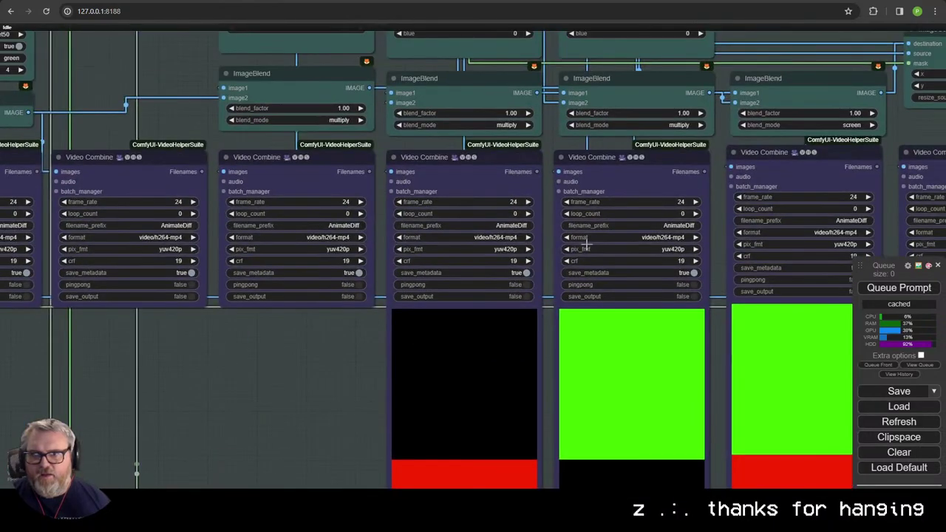
pyautogui.moveTo(712, 154); pyautogui.dragTo(455, 319)
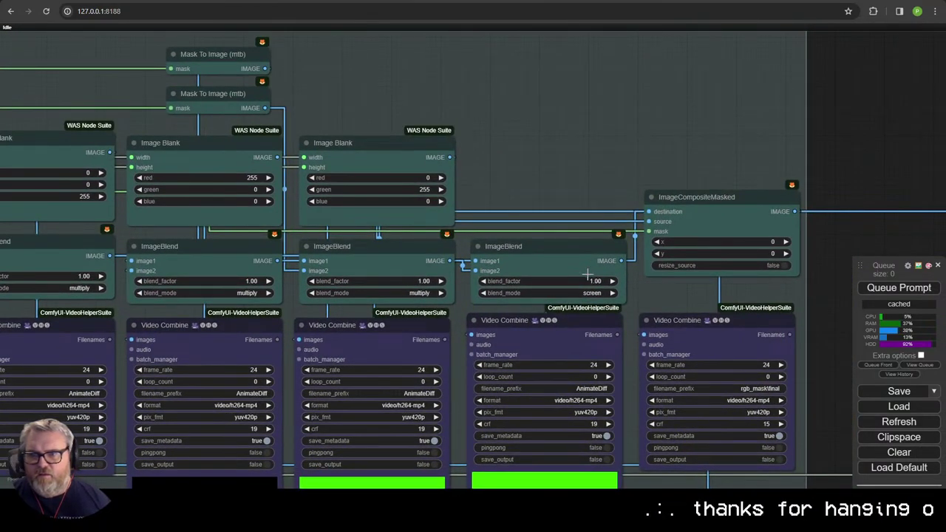
pyautogui.hotkey('alt', 'Tab')
# Step: Set the new ImageBlend to blend mode screen with blend_factor 1.00 and feed it the red and green ImageBlend outputs
pyautogui.moveTo(471, 297); pyautogui.dragTo(563, 468)
pyautogui.click(617, 347)
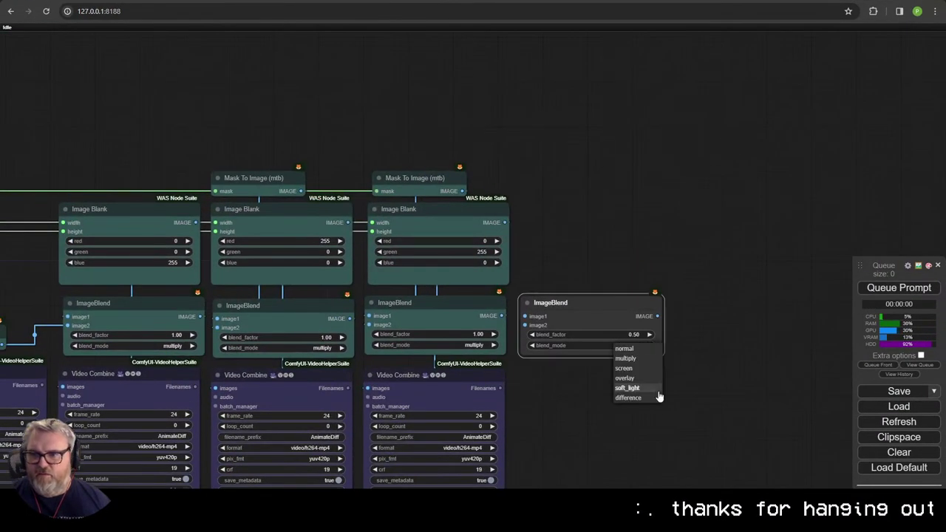
pyautogui.click(628, 335)
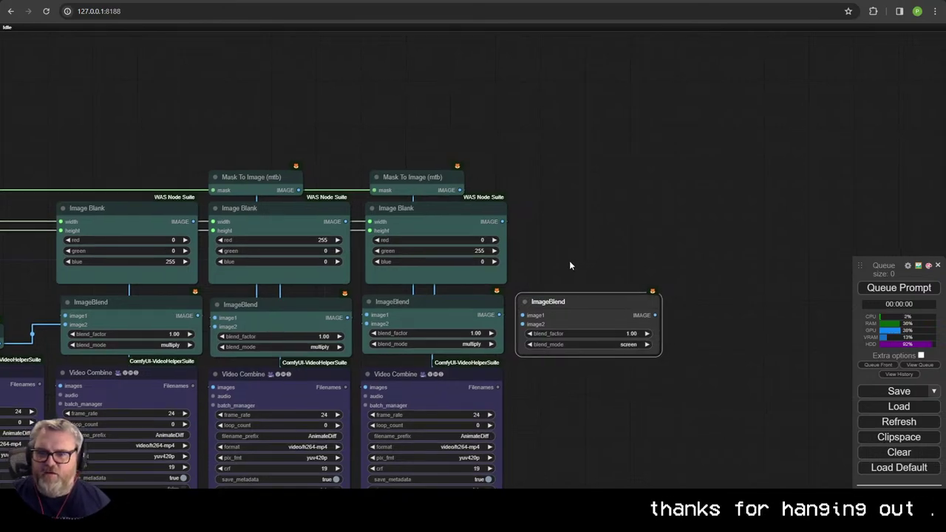
pyautogui.moveTo(569, 266); pyautogui.dragTo(398, 213)
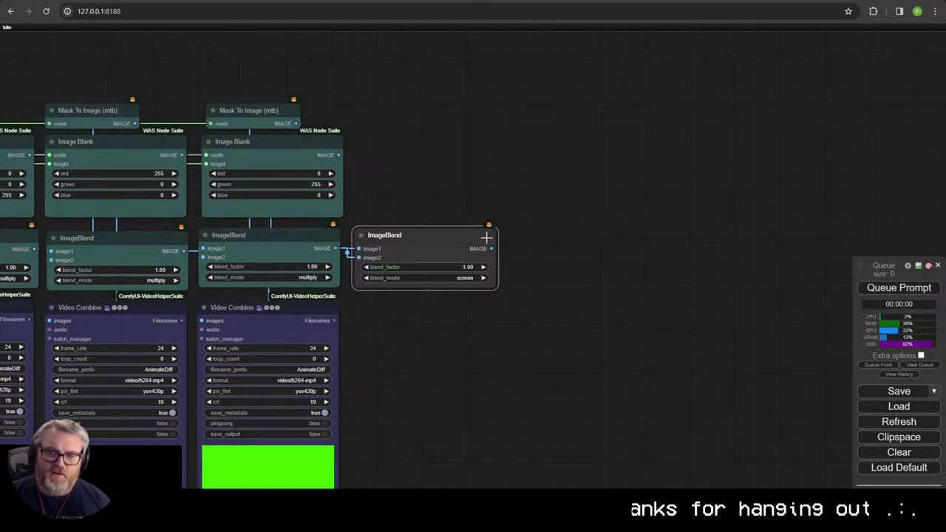
# Step: Place a copy of the green column's Video Combine under the screen ImageBlend, connect it to that blend's output and run the workflow
pyautogui.hotkey('ctrl', 'v')
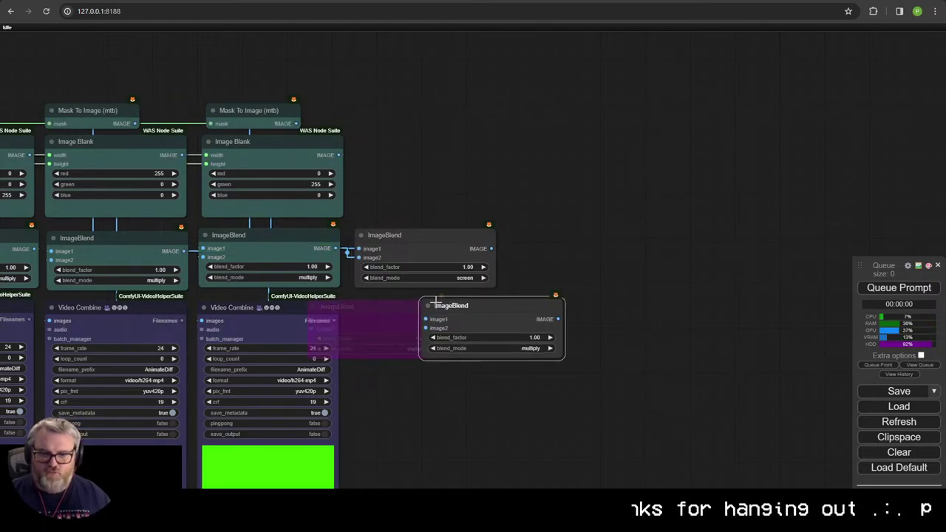
pyautogui.press('Delete')
pyautogui.click(292, 317)
pyautogui.hotkey('ctrl', 'c')
pyautogui.hotkey('ctrl', 'v')
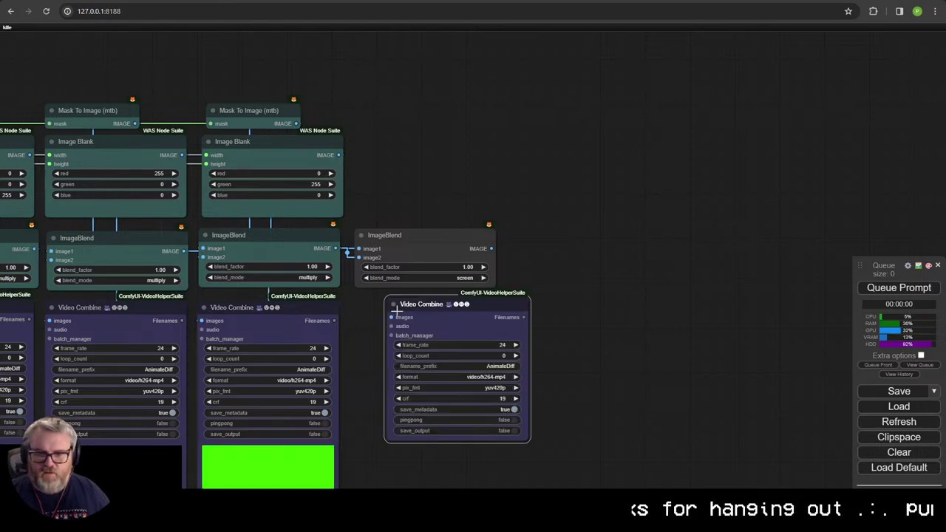
pyautogui.moveTo(449, 310); pyautogui.dragTo(364, 321)
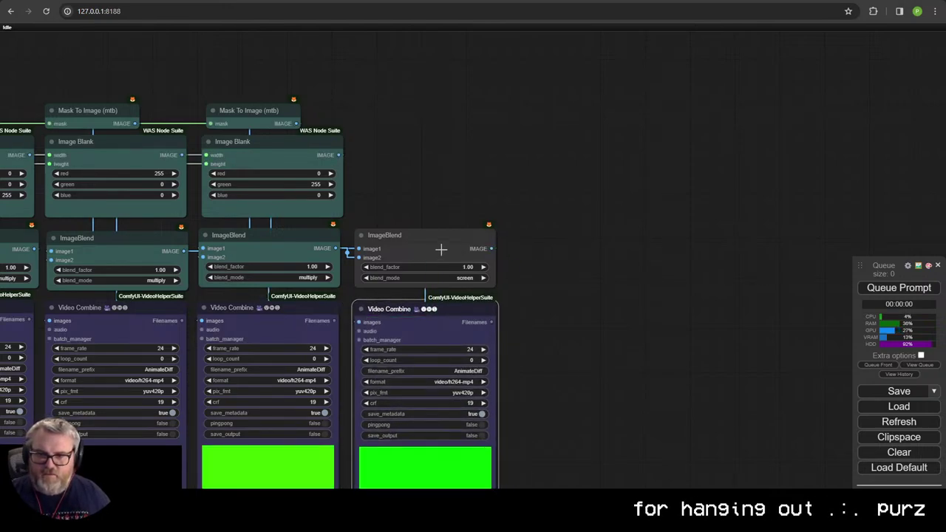
# Step: Color the screen ImageBlend node cyan
pyautogui.rightClick(417, 252)
pyautogui.click(477, 392)
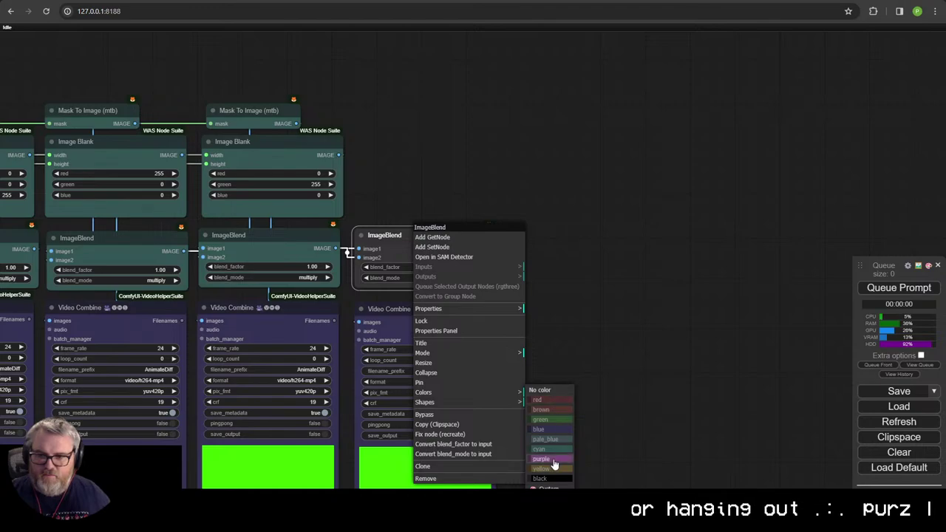
pyautogui.click(556, 450)
pyautogui.moveTo(559, 438); pyautogui.dragTo(734, 226)
pyautogui.scroll(-3, 733, 226)
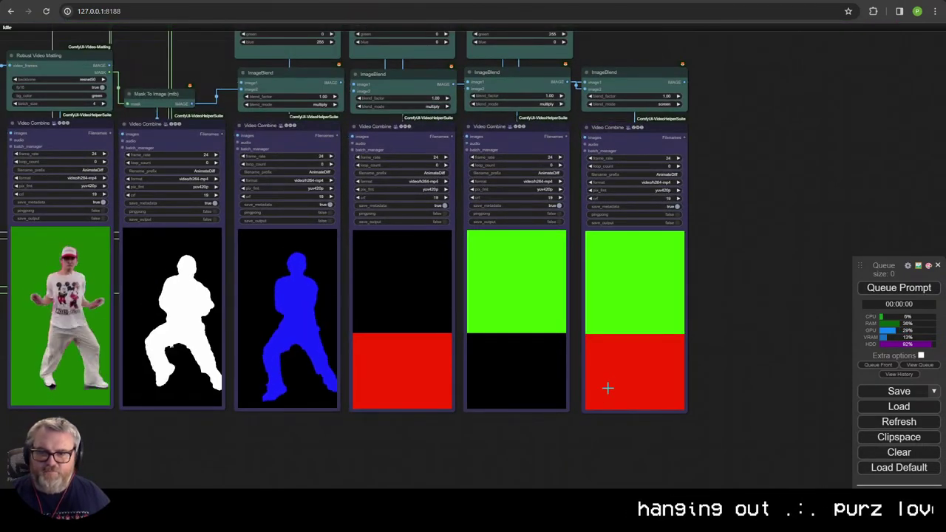
pyautogui.scroll(-2, 608, 387)
pyautogui.moveTo(712, 223); pyautogui.dragTo(519, 325)
pyautogui.click(441, 242)
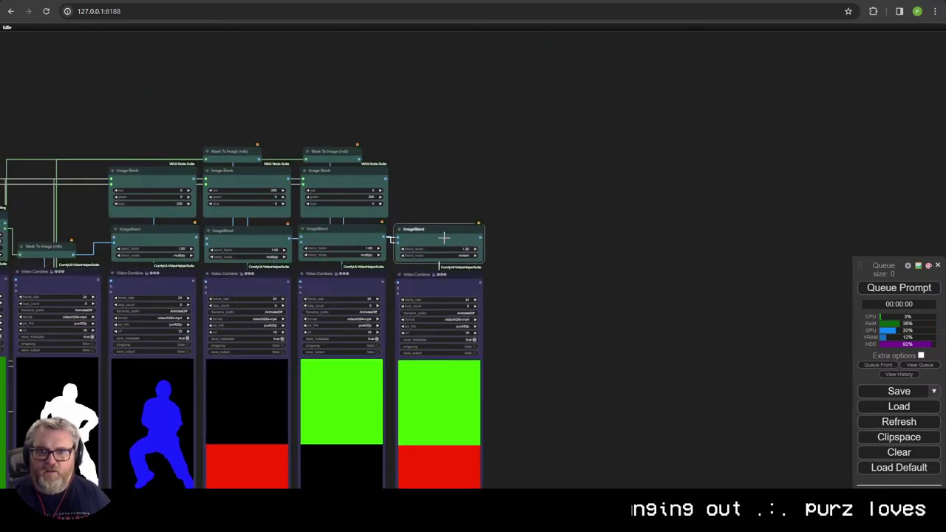
pyautogui.doubleClick(558, 239)
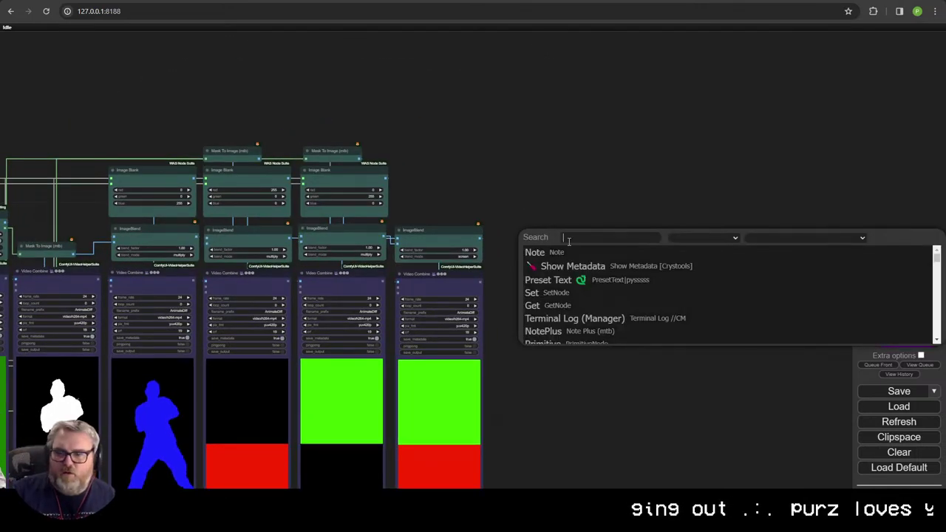
pyautogui.write('blend by')
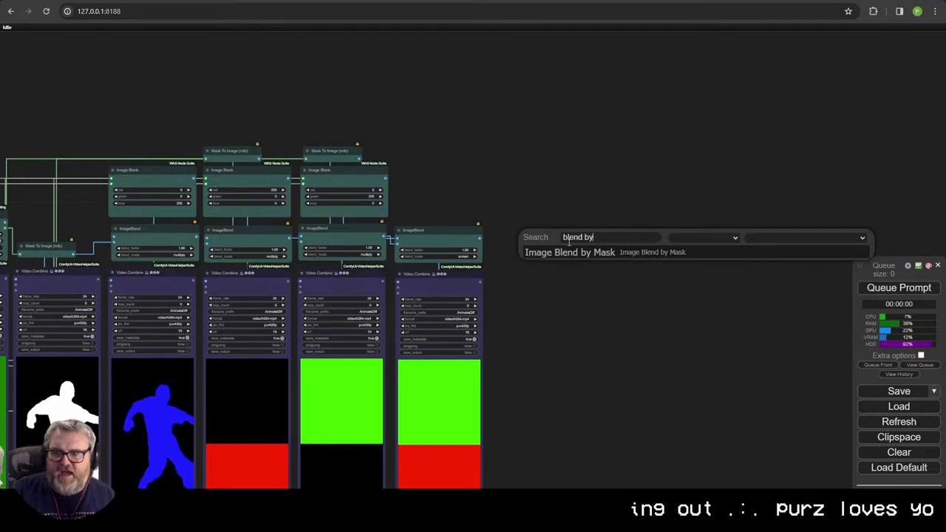
pyautogui.click(584, 252)
pyautogui.scroll(5, 587, 250)
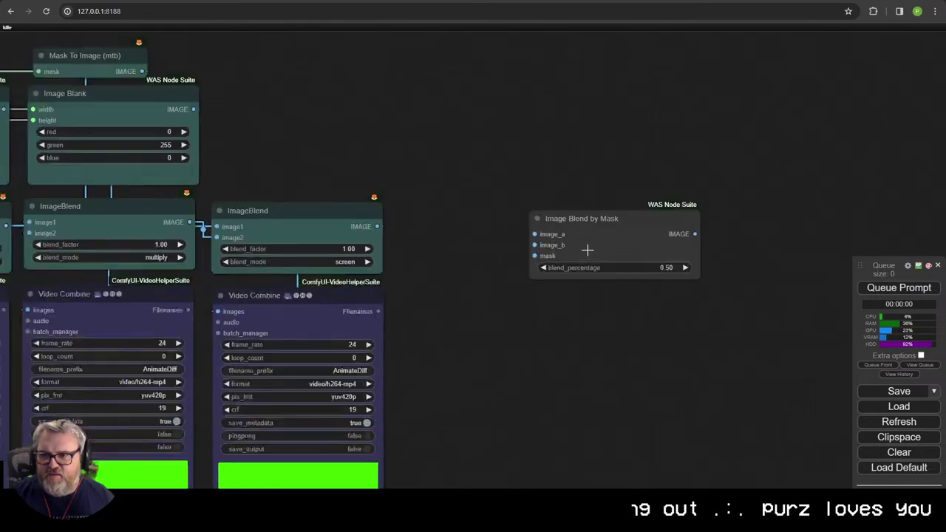
pyautogui.scroll(1, 589, 245)
pyautogui.press('Delete')
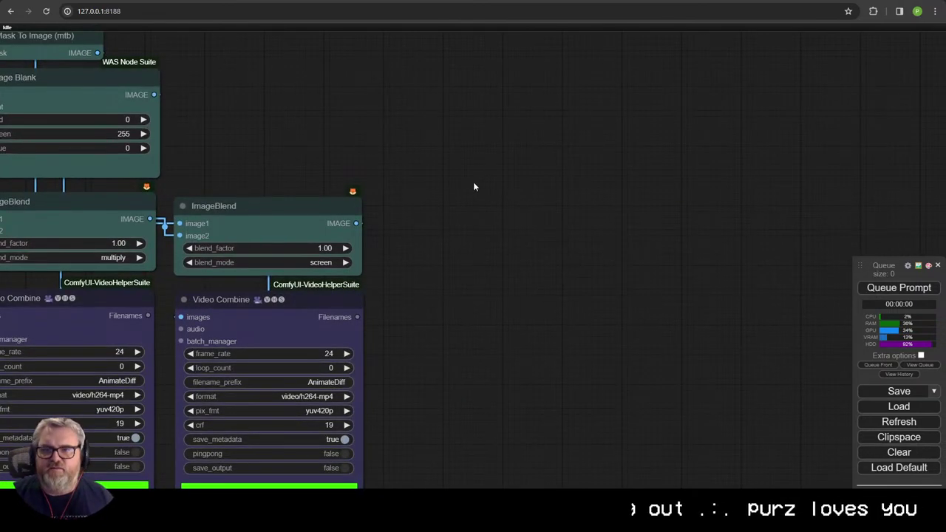
pyautogui.doubleClick(473, 186)
pyautogui.write('compos')
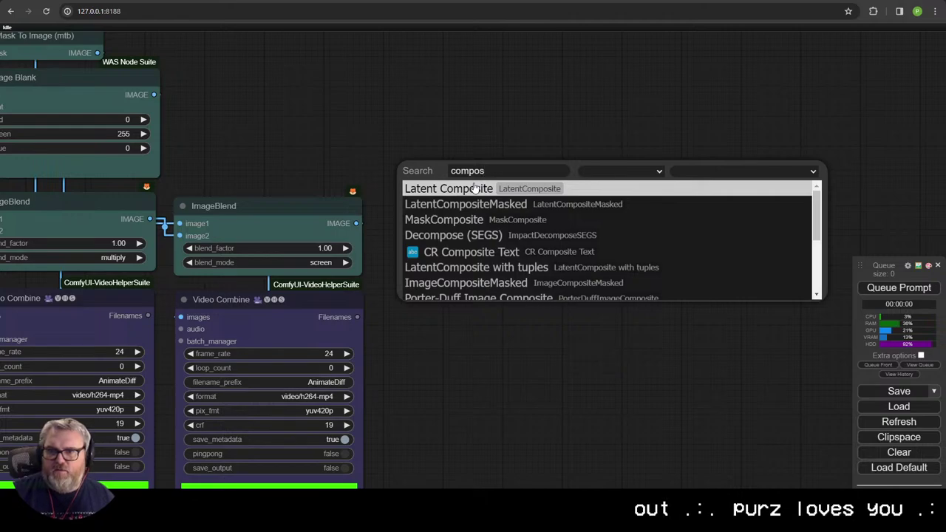
pyautogui.click(459, 220)
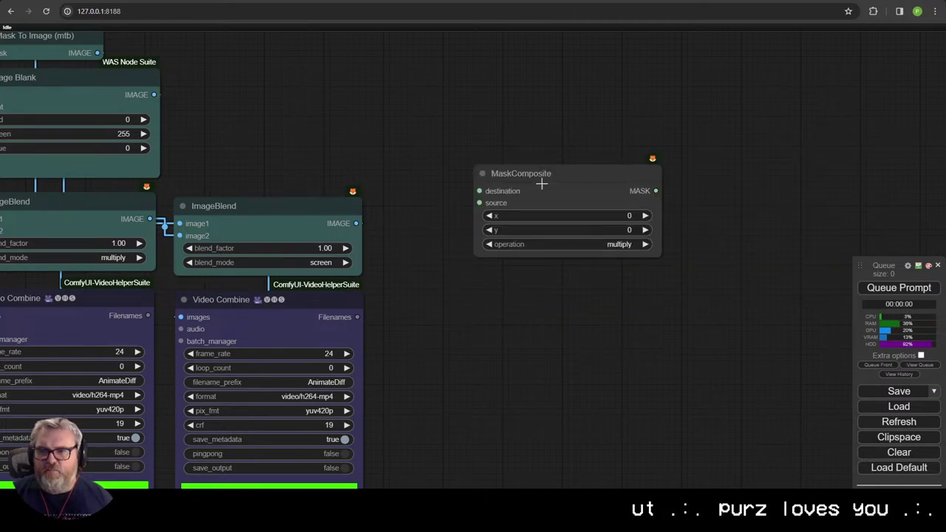
pyautogui.press('Delete')
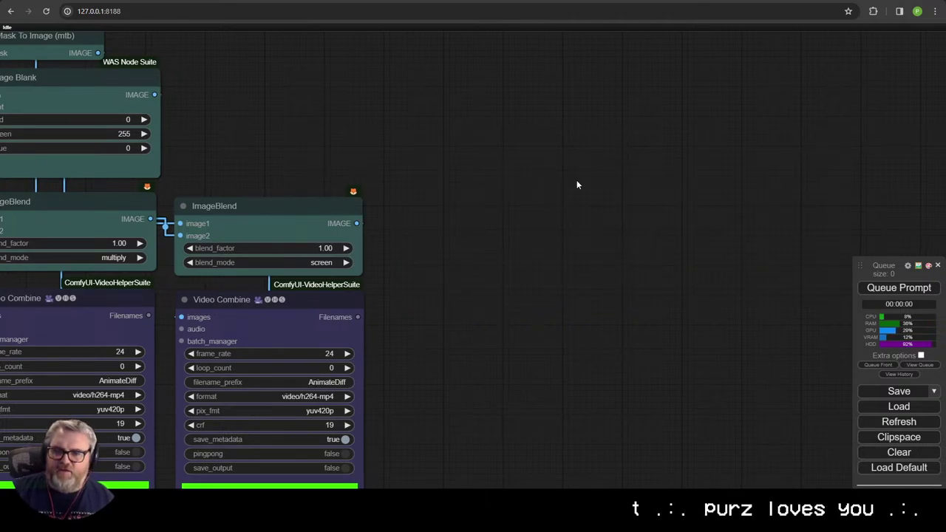
# Step: Add an ImageCompositeMasked node in the empty space beyond the screen ImageBlend node
pyautogui.doubleClick(577, 185)
pyautogui.write('mask')
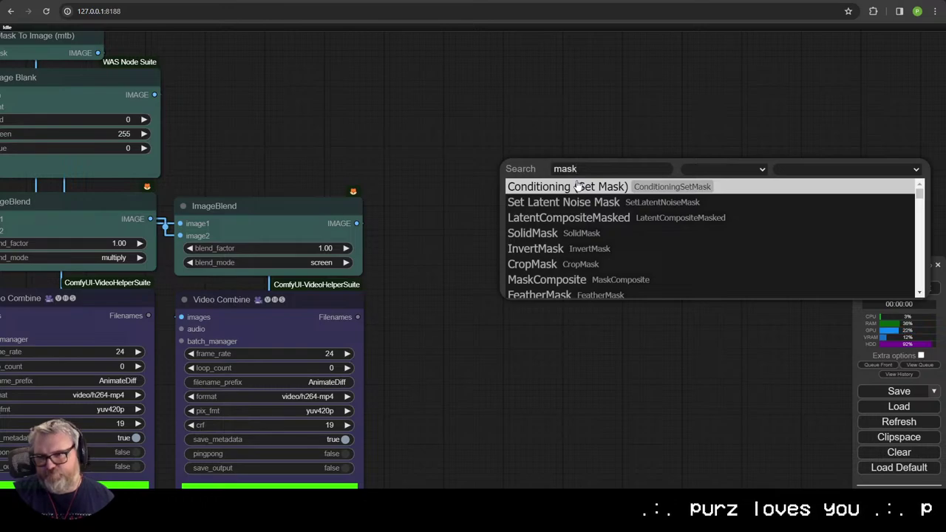
pyautogui.write(' c')
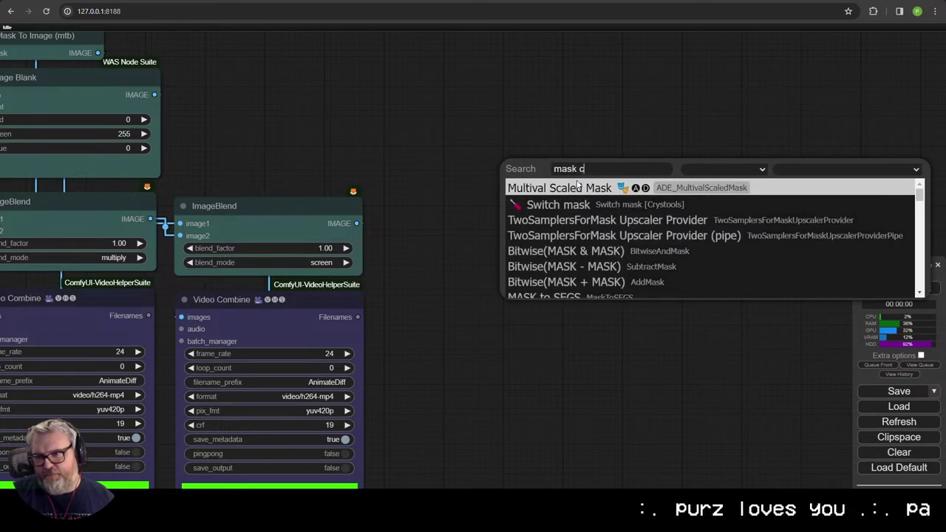
pyautogui.press('BackSpace')
pyautogui.press('BackSpace')
pyautogui.press('BackSpace')
pyautogui.press('BackSpace')
pyautogui.press('BackSpace')
pyautogui.press('BackSpace')
pyautogui.write('composi')
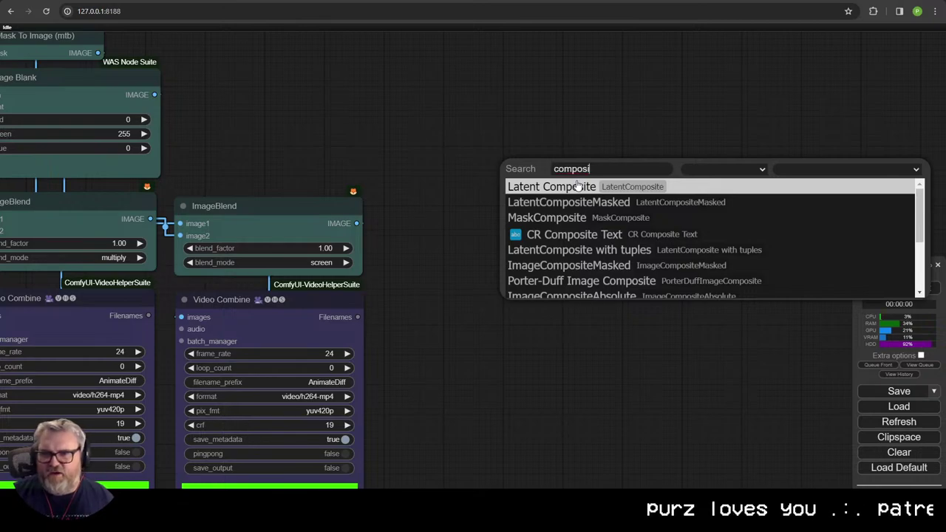
pyautogui.click(581, 272)
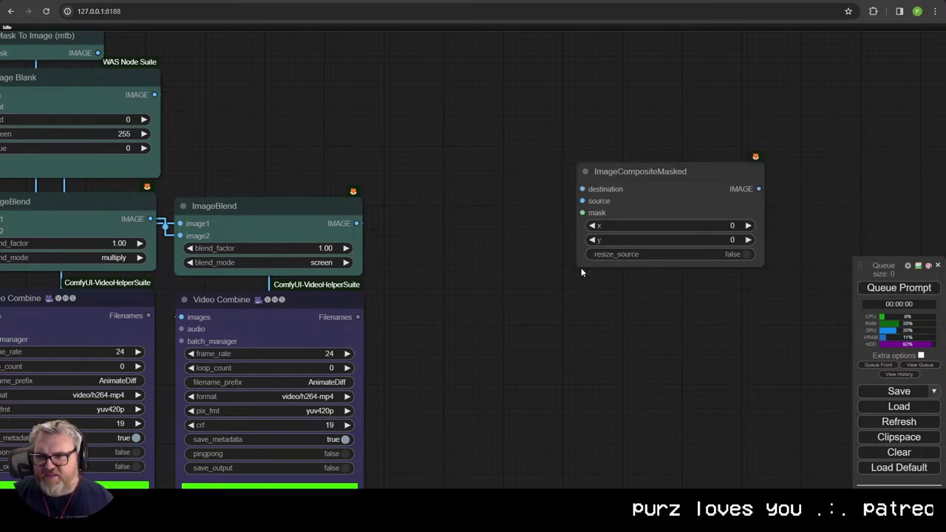
pyautogui.moveTo(674, 198); pyautogui.dragTo(530, 121)
pyautogui.moveTo(470, 130); pyautogui.dragTo(689, 241)
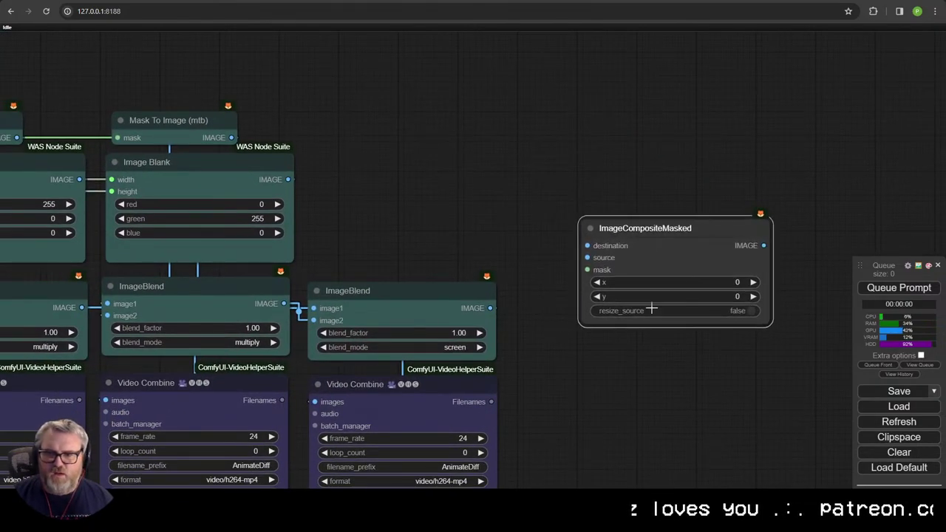
pyautogui.moveTo(602, 306); pyautogui.dragTo(441, 320)
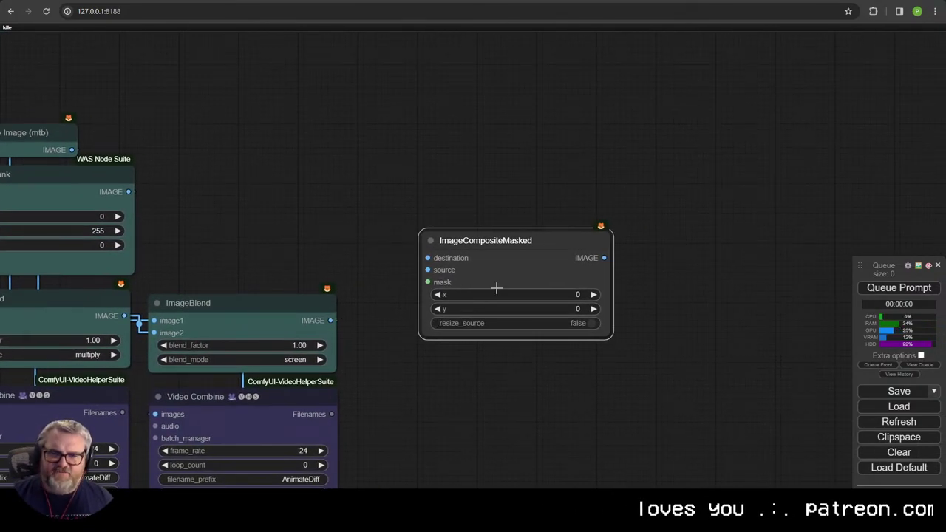
# Step: Place a copy of the screen blend's Video Combine below ImageCompositeMasked and feed its images input from the composite output
pyautogui.scroll(-3, 344, 290)
pyautogui.moveTo(351, 269); pyautogui.dragTo(427, 100)
pyautogui.scroll(-3, 420, 159)
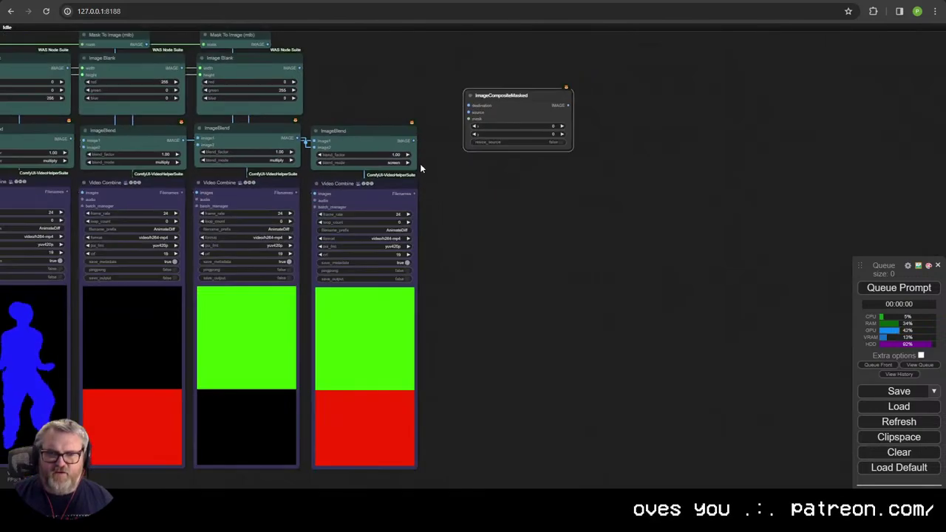
pyautogui.moveTo(328, 97); pyautogui.dragTo(364, 105)
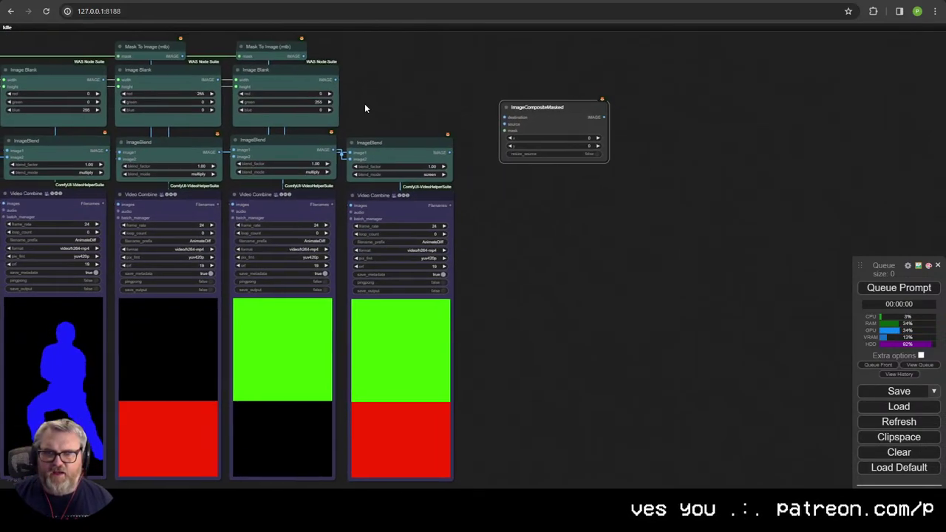
pyautogui.scroll(2, 387, 115)
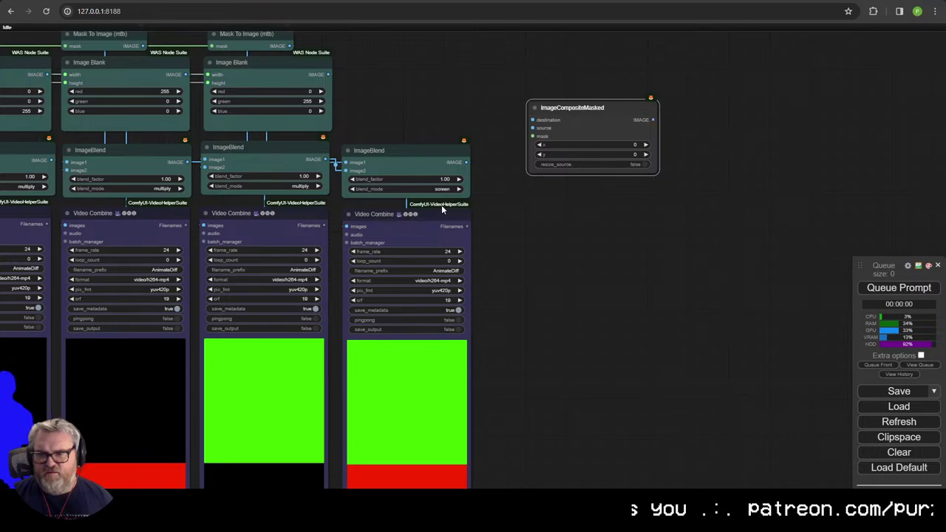
pyautogui.click(406, 216)
pyautogui.hotkey('ctrl', 'c')
pyautogui.hotkey('ctrl', 'v')
pyautogui.moveTo(569, 215); pyautogui.dragTo(496, 227)
pyautogui.click(472, 120)
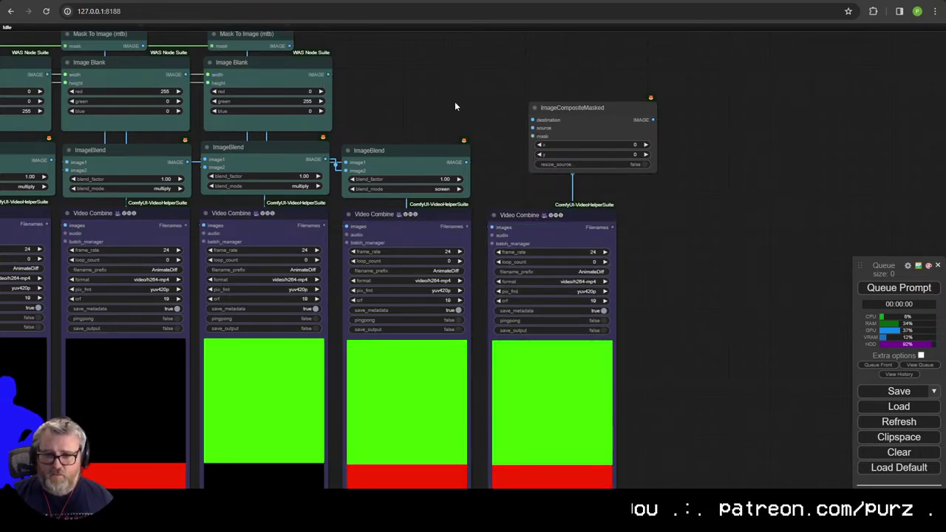
# Step: Connect the Robust Video Matting MASK output to the mask input of ImageCompositeMasked
pyautogui.moveTo(438, 102); pyautogui.dragTo(549, 93)
pyautogui.scroll(-1, 549, 93)
pyautogui.scroll(-1, 454, 113)
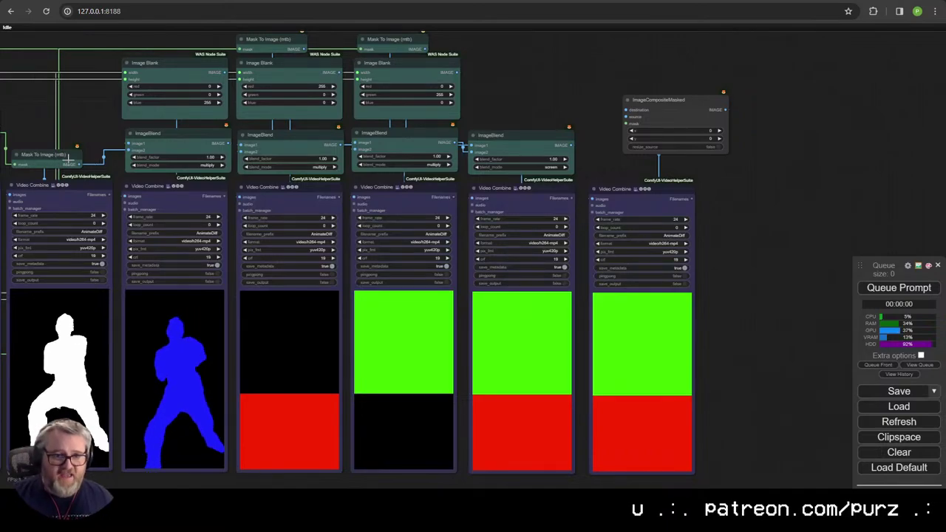
pyautogui.moveTo(68, 156); pyautogui.dragTo(126, 136)
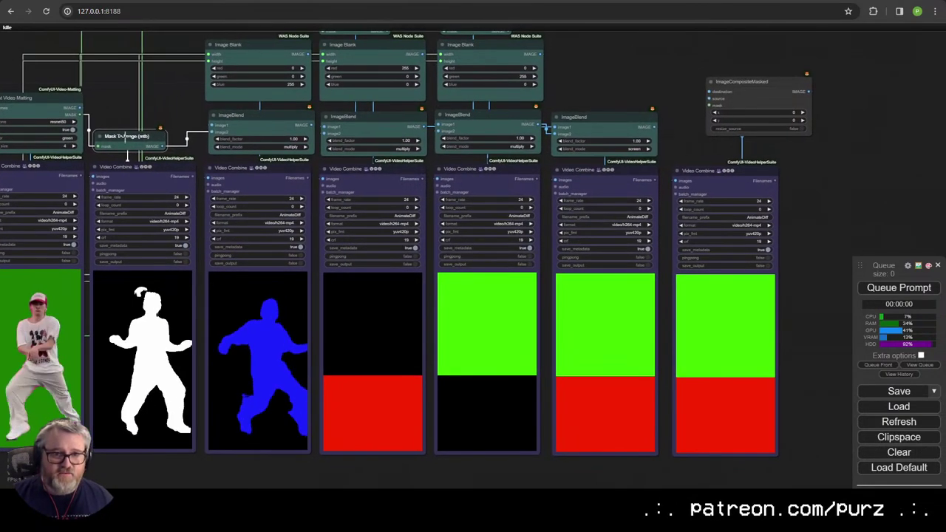
pyautogui.moveTo(80, 114); pyautogui.dragTo(712, 103)
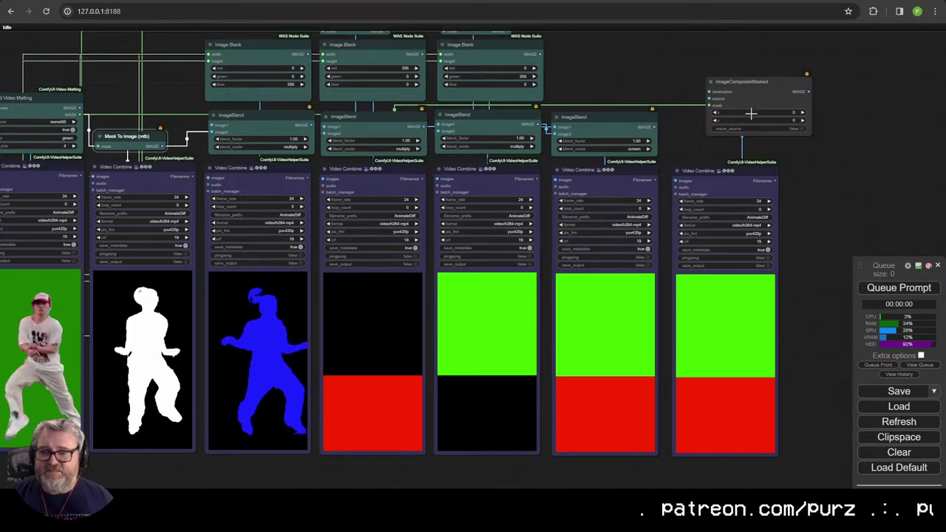
# Step: Try feeding ImageCompositeMasked with the screen ImageBlend as source and the blue ImageBlend as destination
pyautogui.scroll(3, 713, 124)
pyautogui.moveTo(630, 128); pyautogui.dragTo(715, 87)
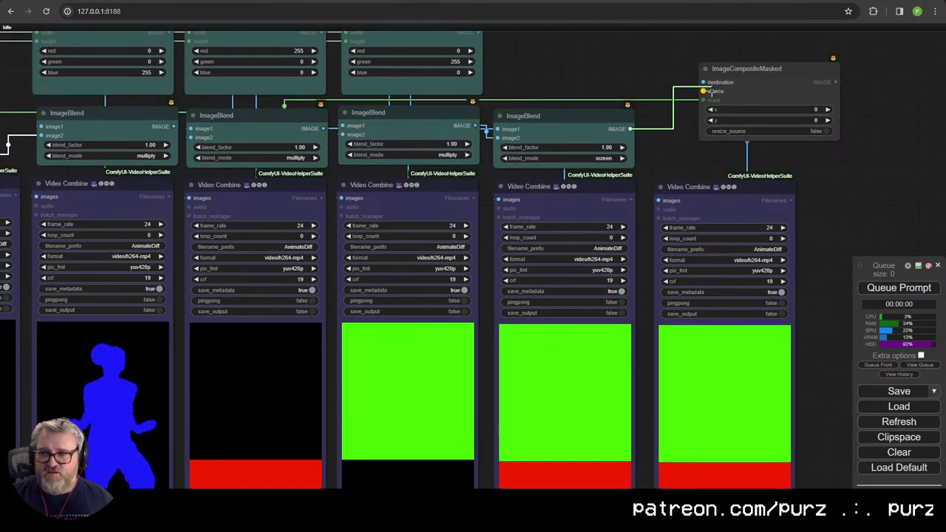
pyautogui.moveTo(709, 90); pyautogui.dragTo(706, 91)
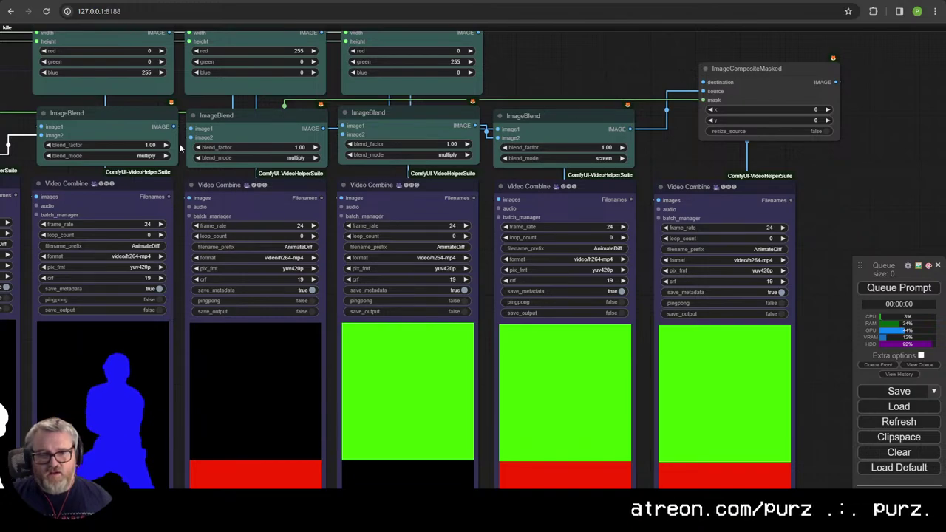
pyautogui.moveTo(143, 120); pyautogui.dragTo(705, 82)
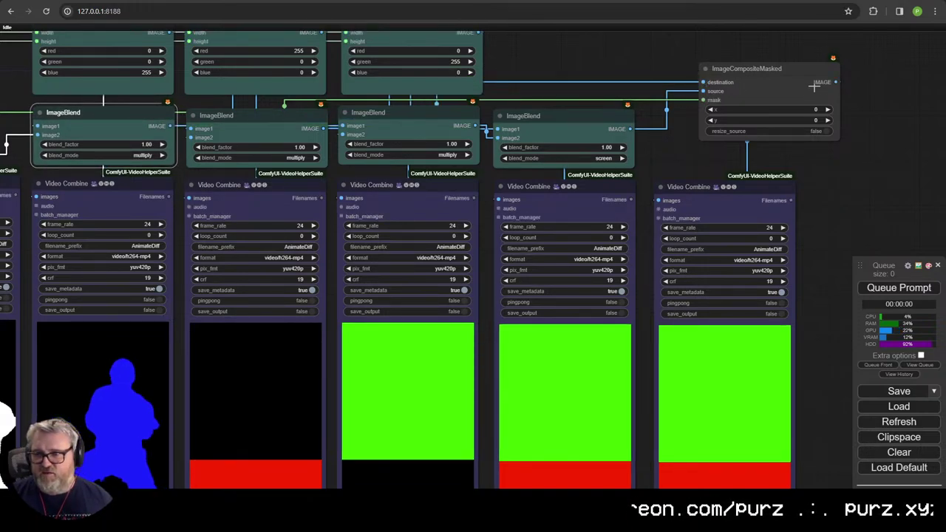
# Step: Align ImageCompositeMasked above its Video Combine, feed destination from the screen ImageBlend and source from the blue ImageBlend, and run the workflow
pyautogui.moveTo(788, 79); pyautogui.dragTo(739, 99)
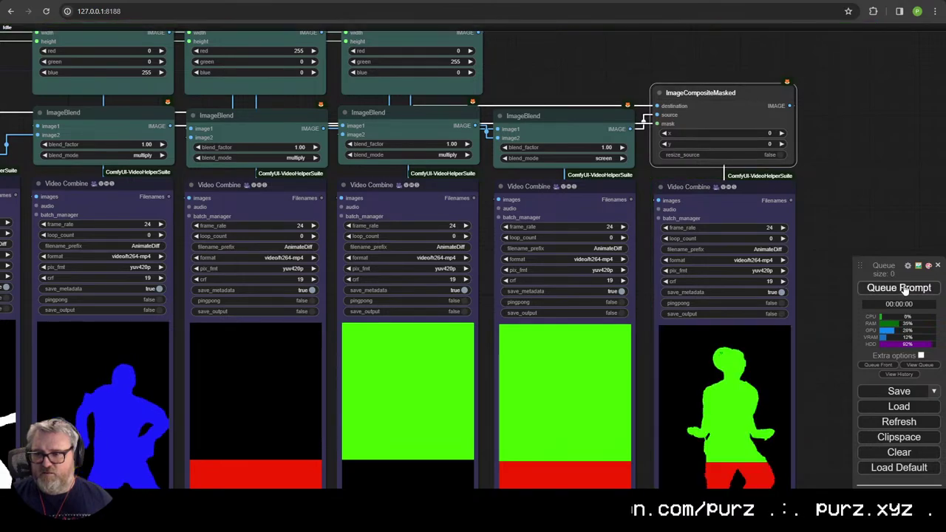
pyautogui.moveTo(812, 204); pyautogui.dragTo(749, 158)
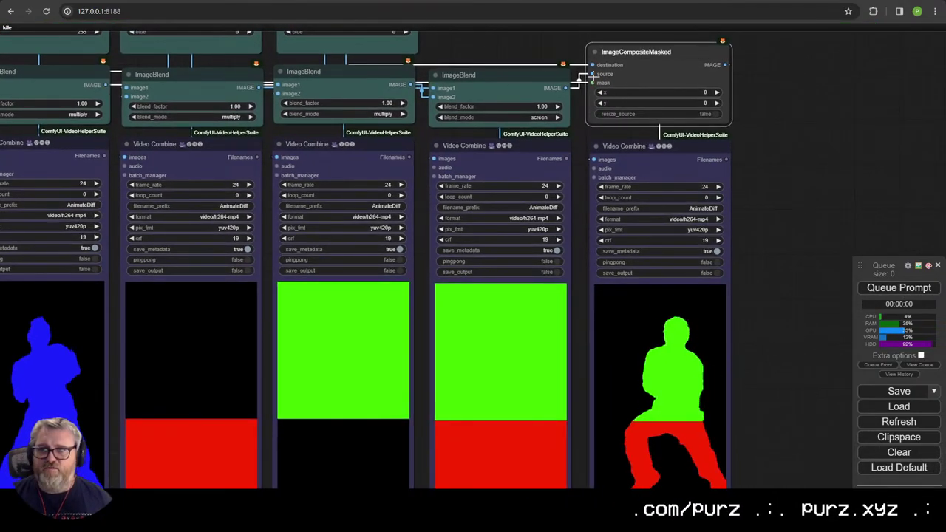
pyautogui.moveTo(592, 75); pyautogui.dragTo(594, 65)
pyautogui.scroll(-3, 448, 56)
pyautogui.moveTo(448, 56); pyautogui.dragTo(527, 148)
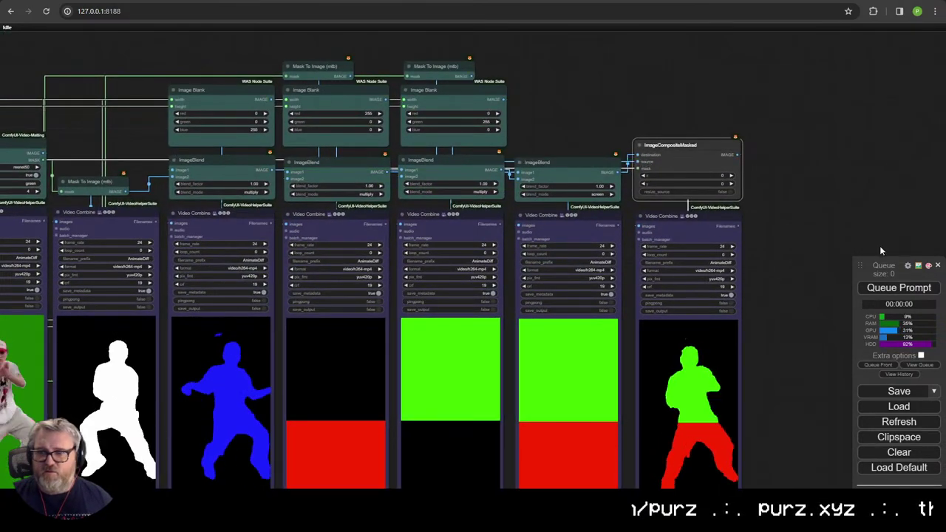
pyautogui.moveTo(780, 342); pyautogui.dragTo(733, 274)
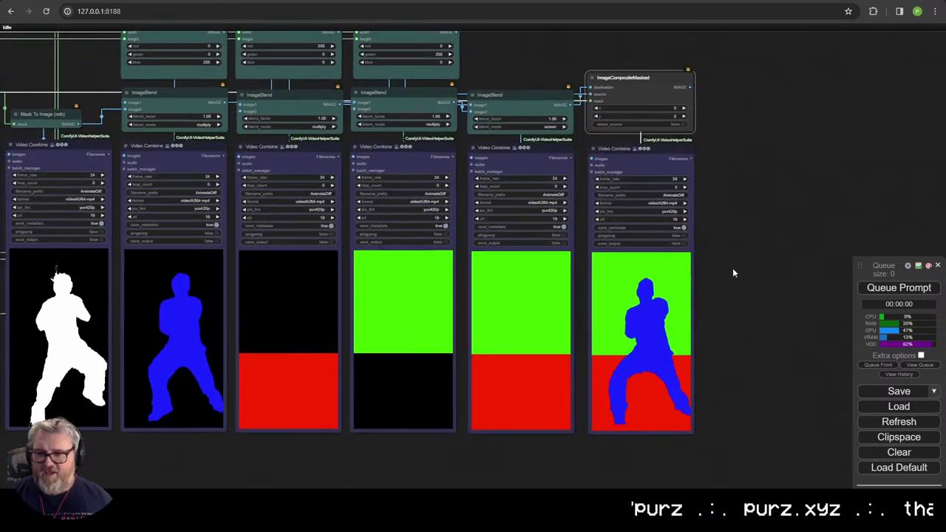
pyautogui.scroll(-4, 749, 296)
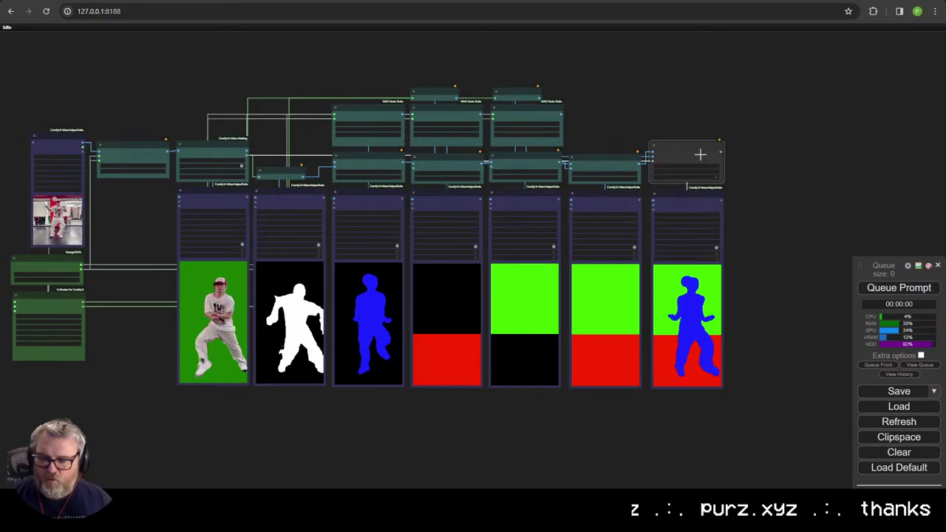
# Step: Color the ImageCompositeMasked node cyan
pyautogui.moveTo(699, 154); pyautogui.dragTo(431, 241)
pyautogui.scroll(5, 644, 184)
pyautogui.scroll(7, 563, 208)
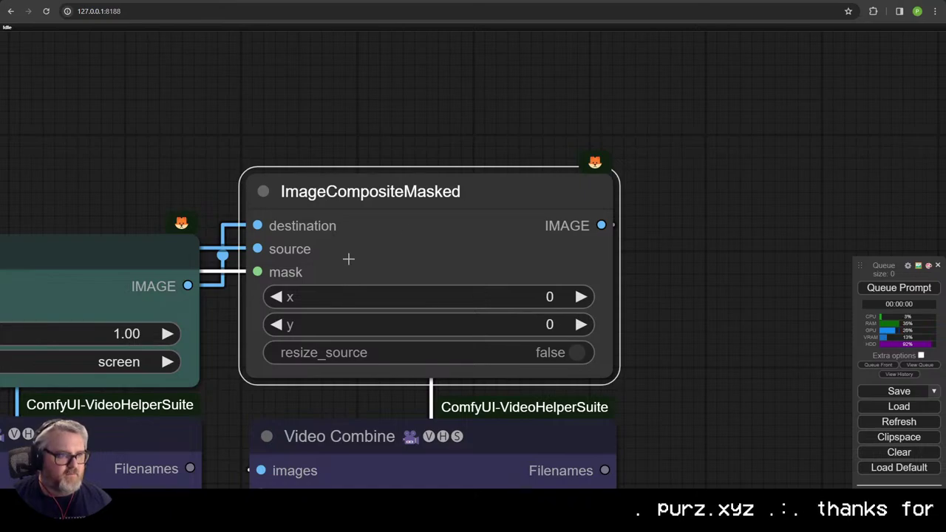
pyautogui.rightClick(394, 221)
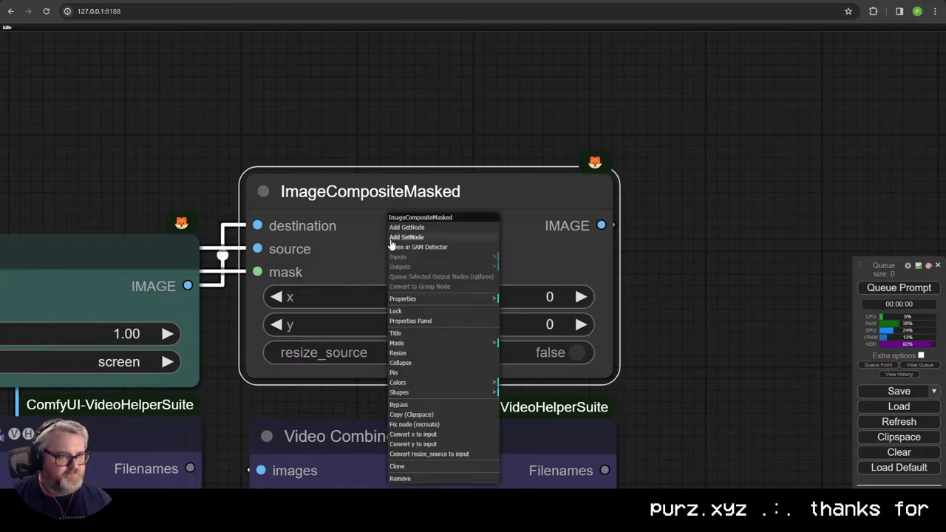
pyautogui.click(443, 382)
pyautogui.click(537, 451)
pyautogui.scroll(-10, 526, 201)
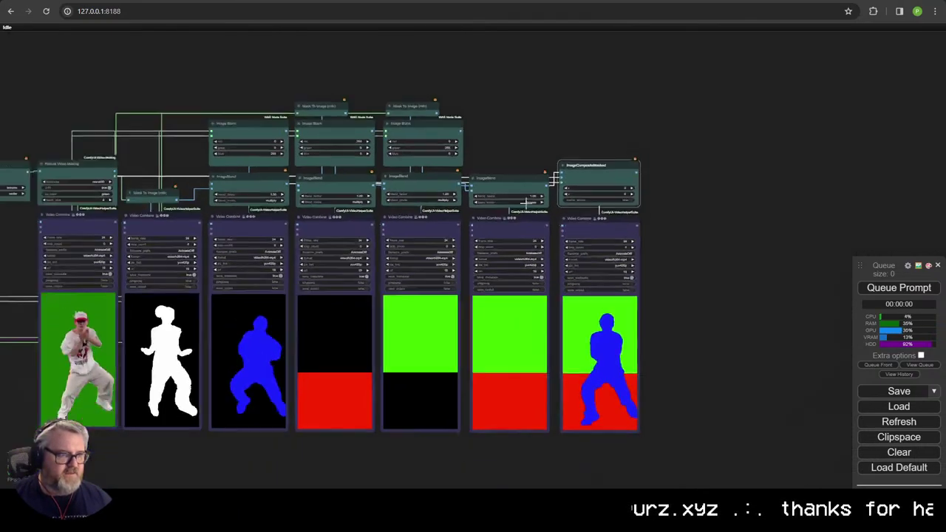
# Step: Examine the whole mask workflow, from the loaded video and shape mask through the Image Blank and ImageBlend nodes to the composite preview
pyautogui.scroll(-2, 526, 201)
pyautogui.moveTo(527, 201); pyautogui.dragTo(632, 227)
pyautogui.scroll(2, 588, 222)
pyautogui.scroll(-1, 632, 227)
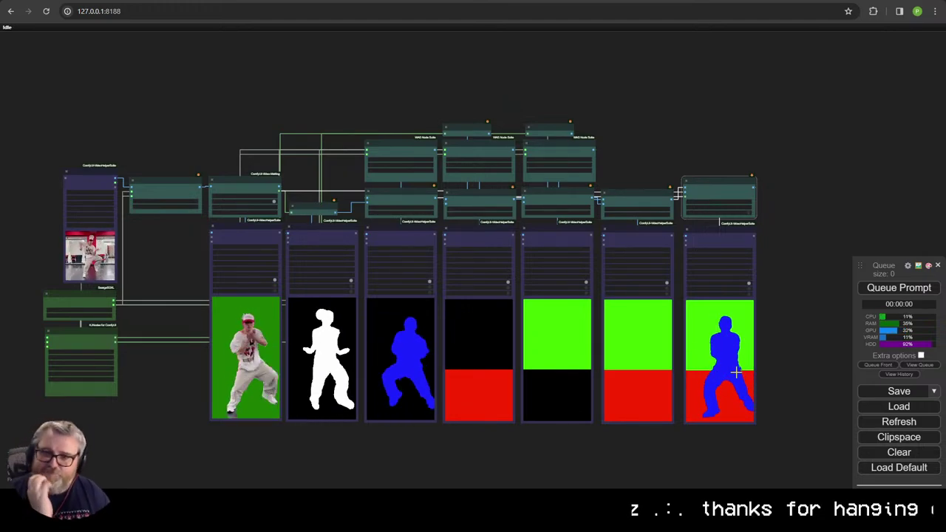
pyautogui.scroll(3, 470, 210)
pyautogui.scroll(1, 470, 214)
pyautogui.scroll(-1, 401, 215)
pyautogui.moveTo(392, 220); pyautogui.dragTo(446, 176)
pyautogui.scroll(-1, 466, 167)
pyautogui.scroll(3, 427, 191)
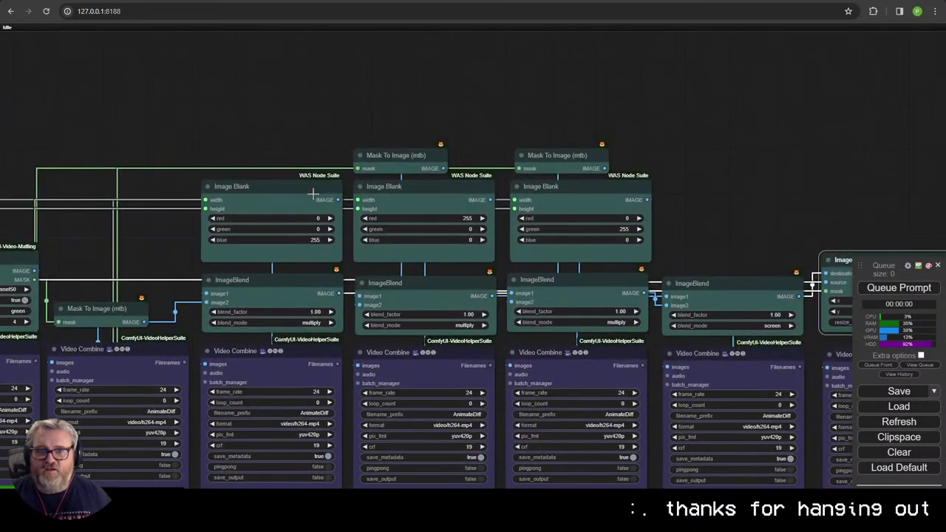
pyautogui.click(415, 193)
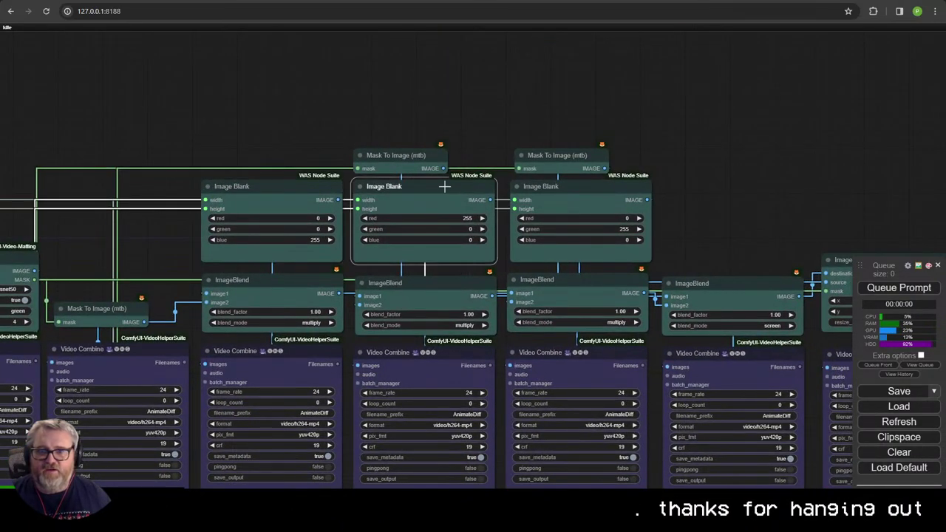
pyautogui.scroll(5, 430, 186)
pyautogui.scroll(-5, 497, 257)
pyautogui.moveTo(507, 266); pyautogui.dragTo(69, 250)
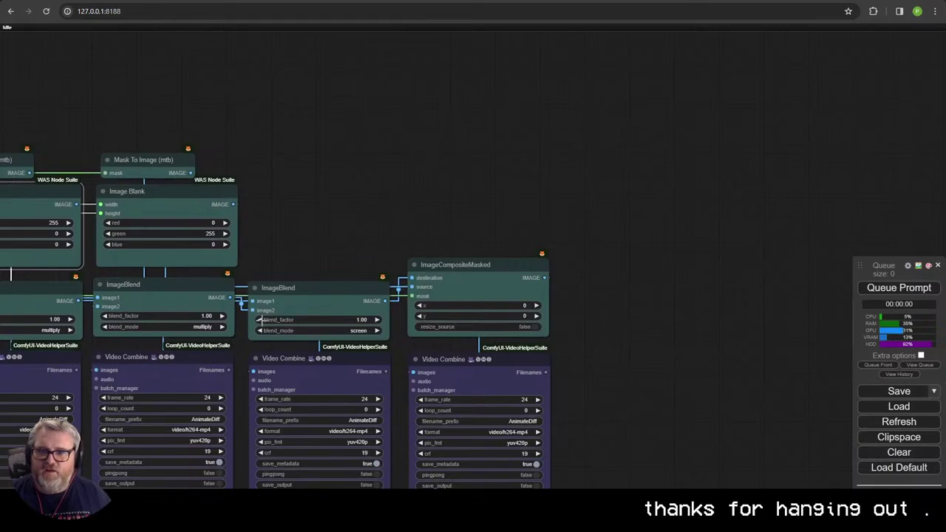
pyautogui.moveTo(136, 389); pyautogui.dragTo(907, 284)
pyautogui.moveTo(300, 258); pyautogui.dragTo(431, 291)
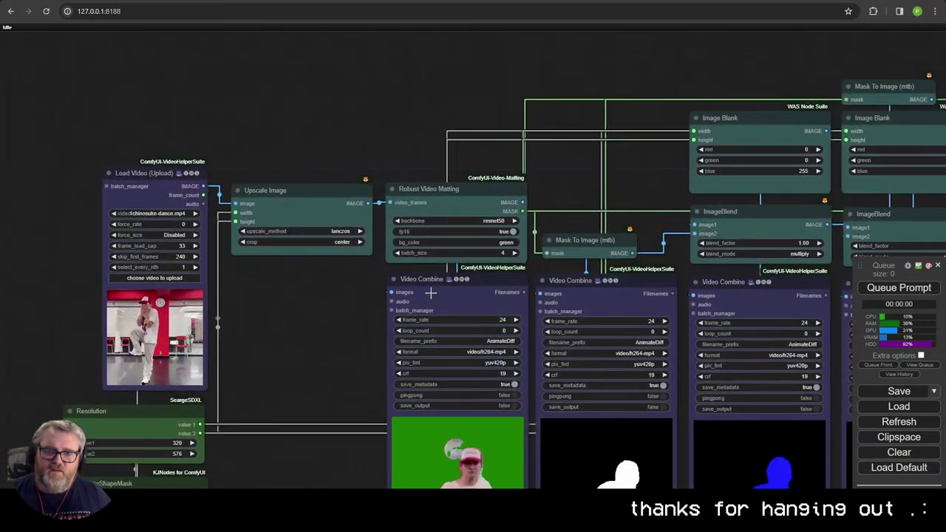
pyautogui.moveTo(254, 349); pyautogui.dragTo(343, 99)
pyautogui.moveTo(321, 246); pyautogui.dragTo(219, 443)
pyautogui.scroll(-3, 328, 217)
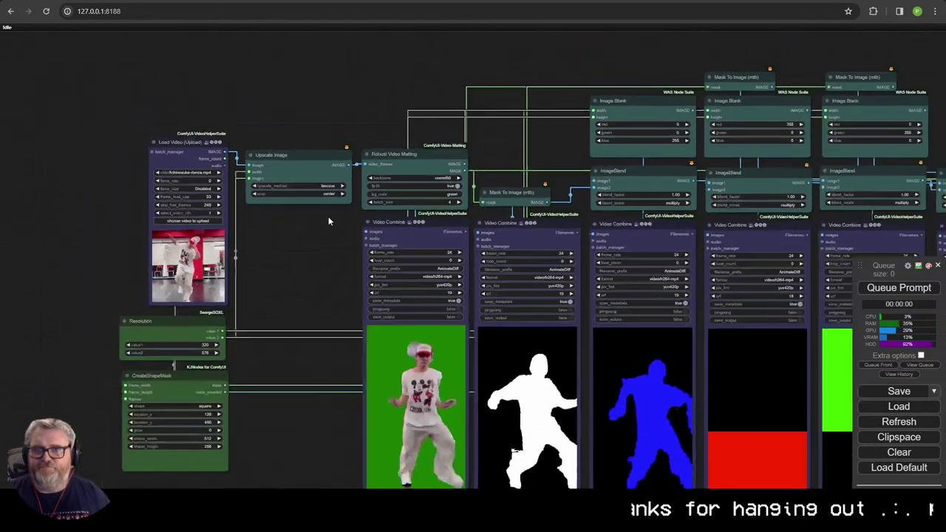
pyautogui.moveTo(328, 217); pyautogui.dragTo(168, 210)
pyautogui.scroll(-3, 182, 196)
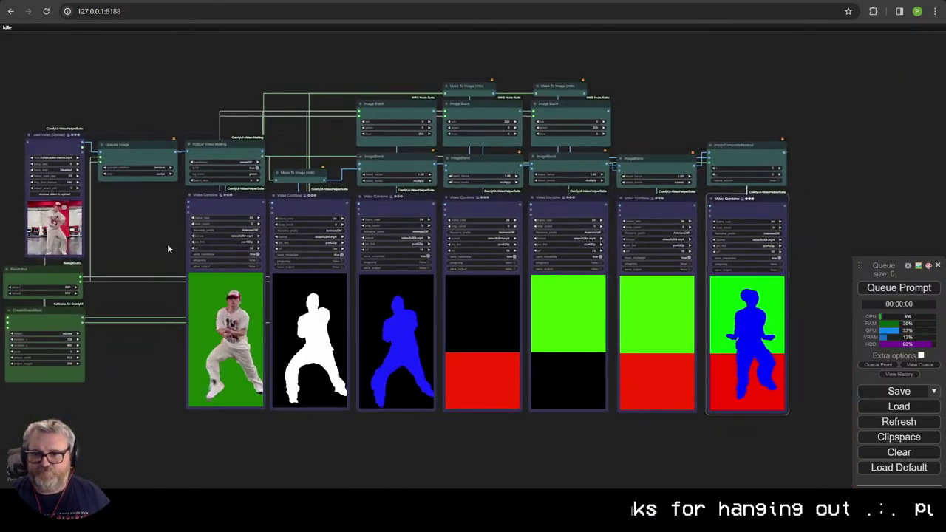
pyautogui.scroll(-1, 181, 255)
pyautogui.moveTo(182, 253); pyautogui.dragTo(210, 258)
pyautogui.scroll(1, 229, 253)
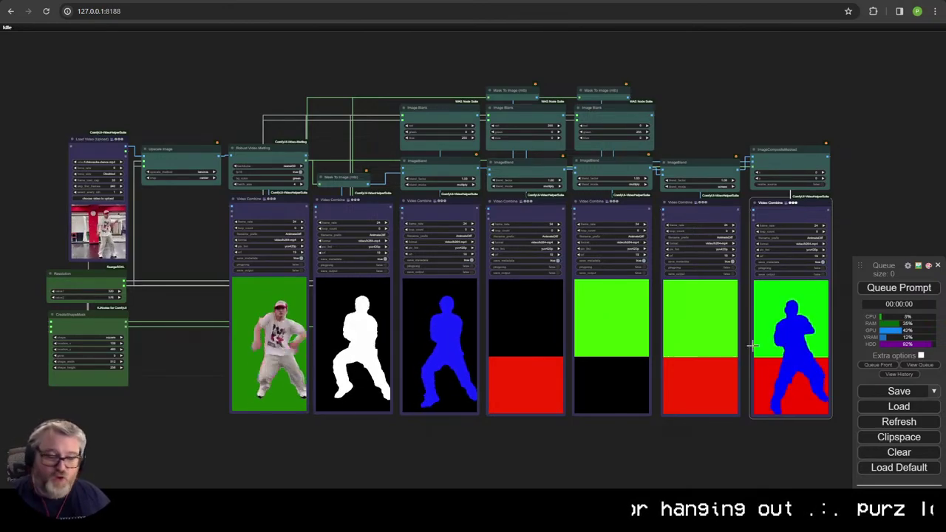
# Step: Try adding an ImageColorToMask node fed by the ImageCompositeMasked image output
pyautogui.moveTo(849, 262); pyautogui.dragTo(346, 227)
pyautogui.scroll(10, 352, 187)
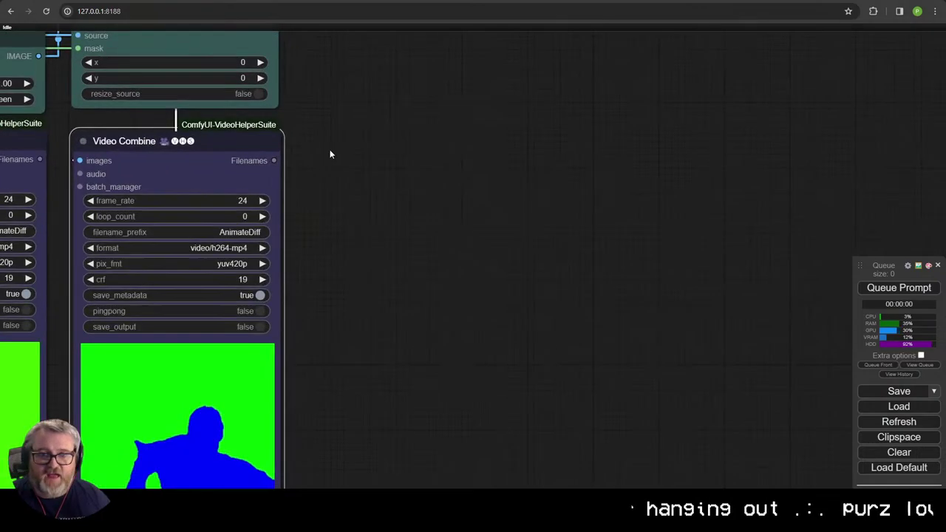
pyautogui.scroll(-2, 330, 150)
pyautogui.moveTo(297, 137); pyautogui.dragTo(256, 245)
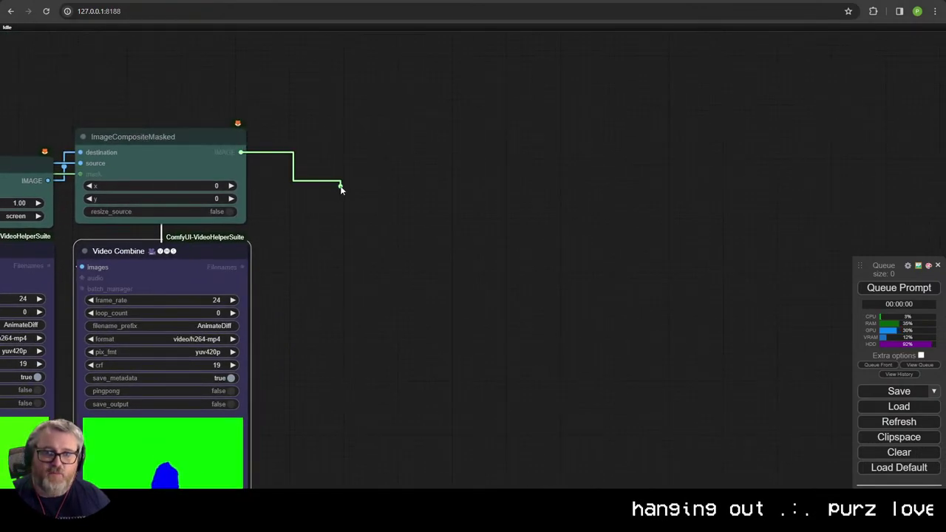
pyautogui.moveTo(341, 189); pyautogui.dragTo(342, 189)
pyautogui.click(377, 197)
pyautogui.write('colorto')
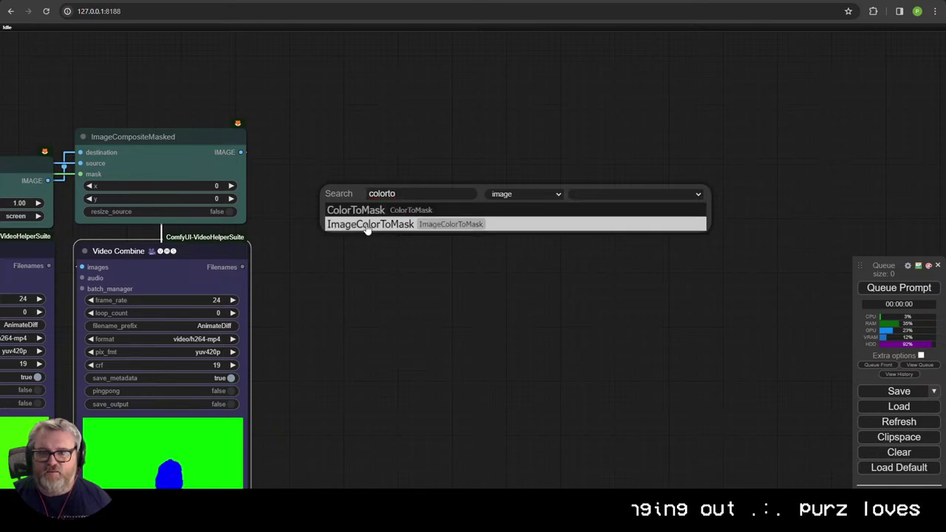
pyautogui.click(367, 224)
pyautogui.moveTo(452, 191); pyautogui.dragTo(429, 184)
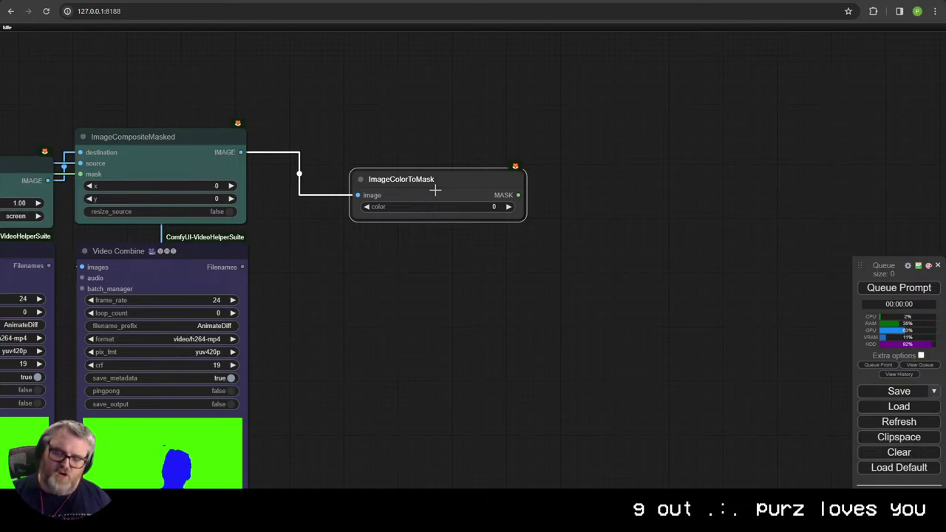
pyautogui.press('Delete')
pyautogui.doubleClick(436, 190)
pyautogui.write('color to m')
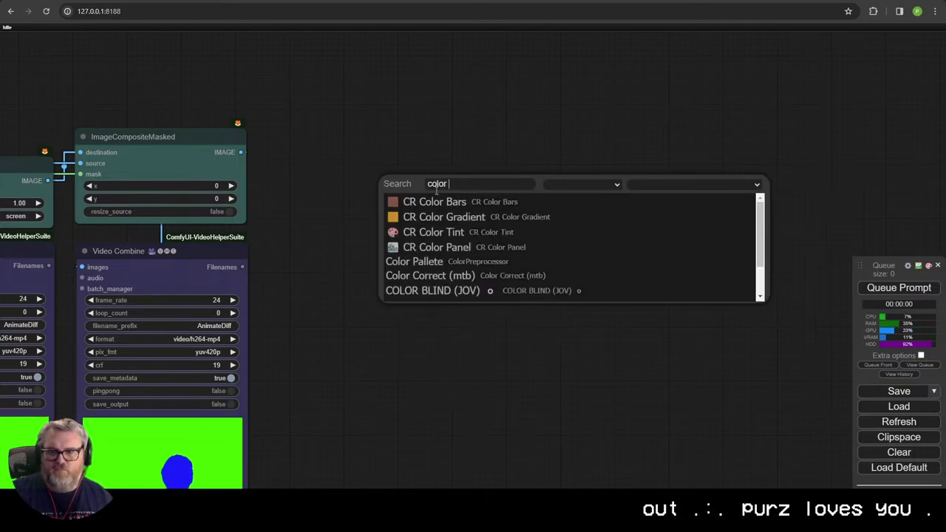
pyautogui.hotkey('ctrl', 'a')
pyautogui.write('tomas')
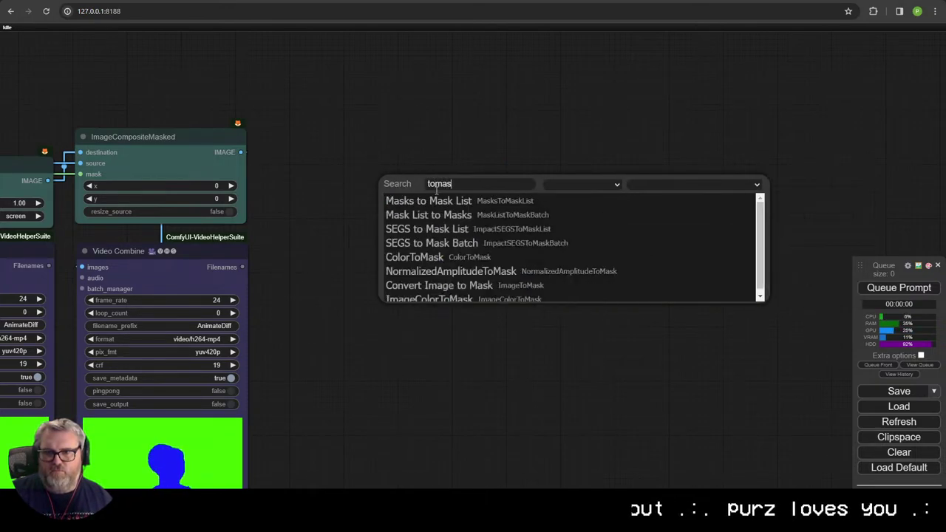
pyautogui.press('BackSpace')
pyautogui.press('BackSpace')
pyautogui.press('BackSpace')
pyautogui.press('BackSpace')
pyautogui.press('BackSpace')
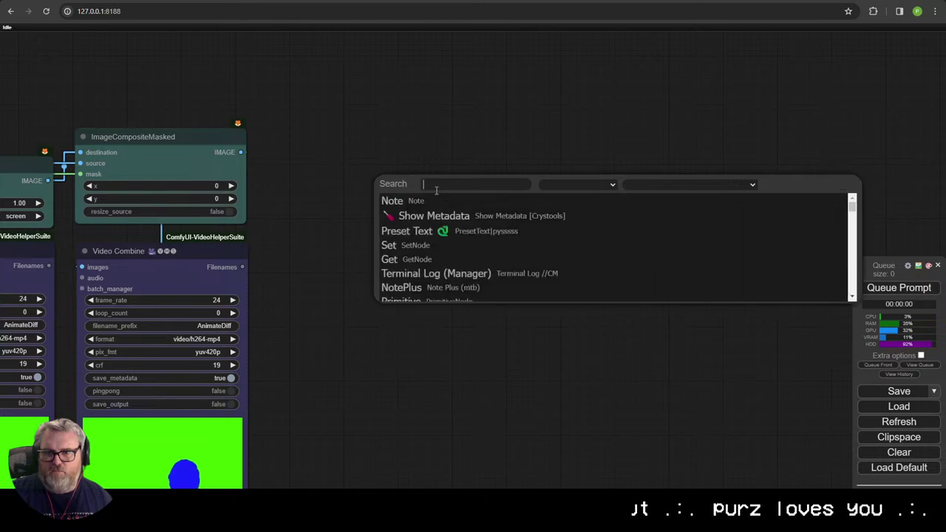
pyautogui.write('color')
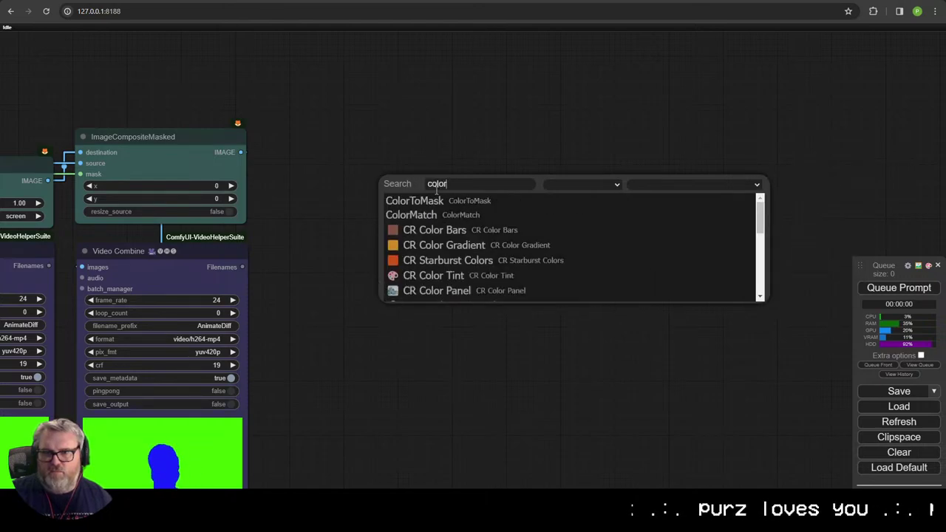
pyautogui.write('to')
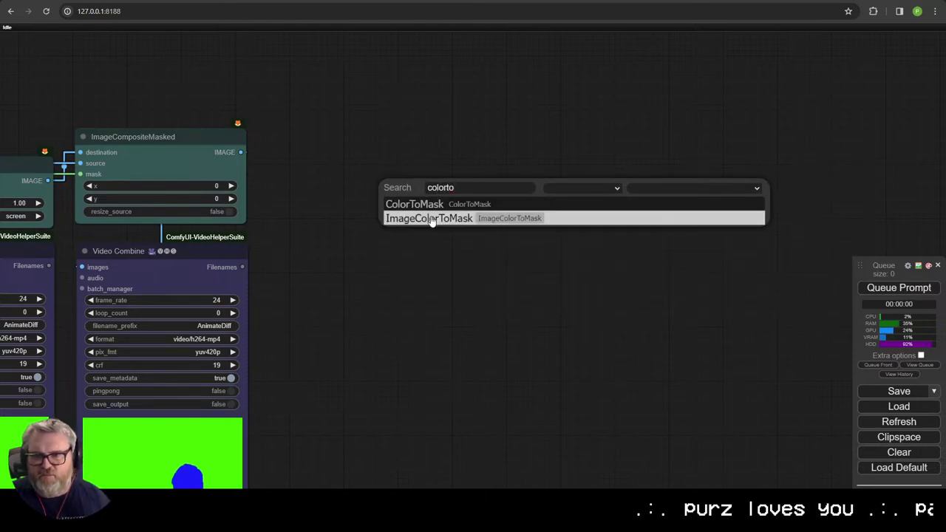
pyautogui.click(433, 219)
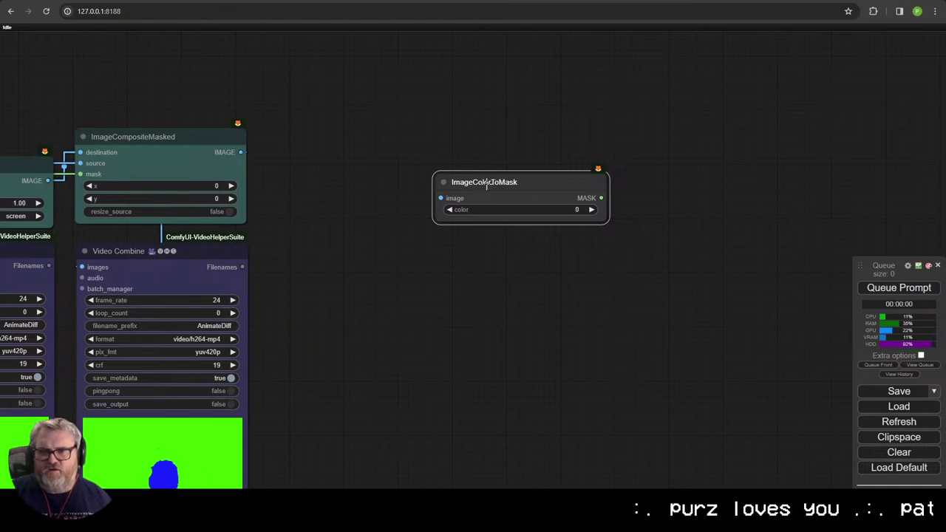
pyautogui.press('Delete')
# Step: Add a ColorToMask node beside ImageCompositeMasked and feed its images input from the composite's image output
pyautogui.doubleClick(486, 184)
pyautogui.write('colorto')
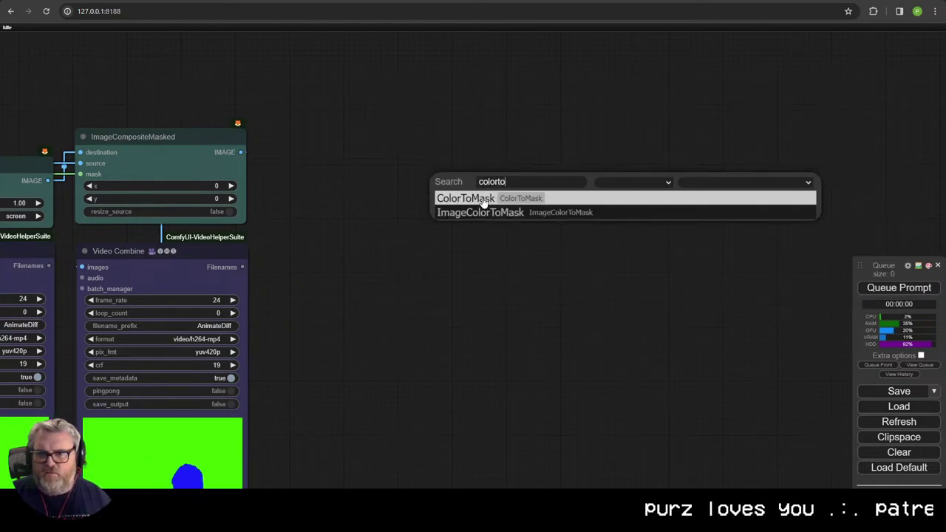
pyautogui.click(490, 198)
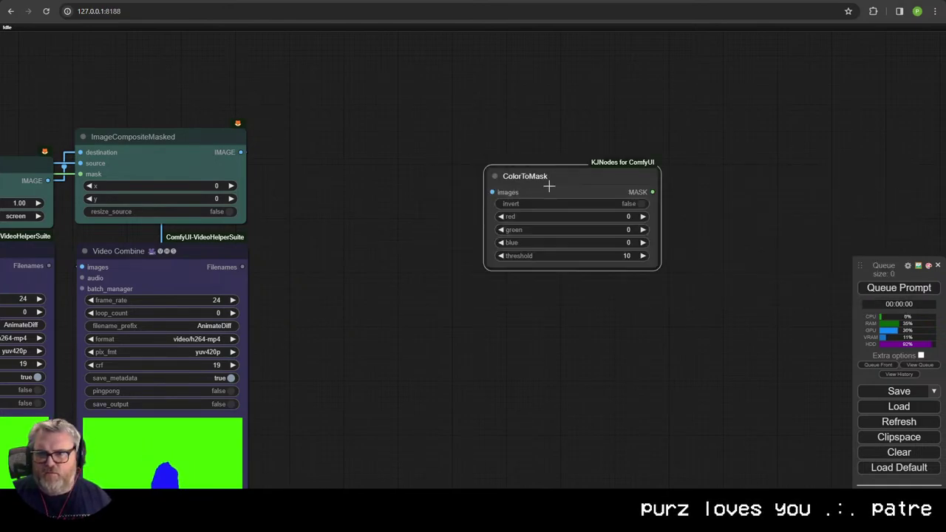
pyautogui.moveTo(549, 185); pyautogui.dragTo(391, 194)
pyautogui.scroll(5, 390, 195)
pyautogui.moveTo(150, 122); pyautogui.dragTo(251, 95)
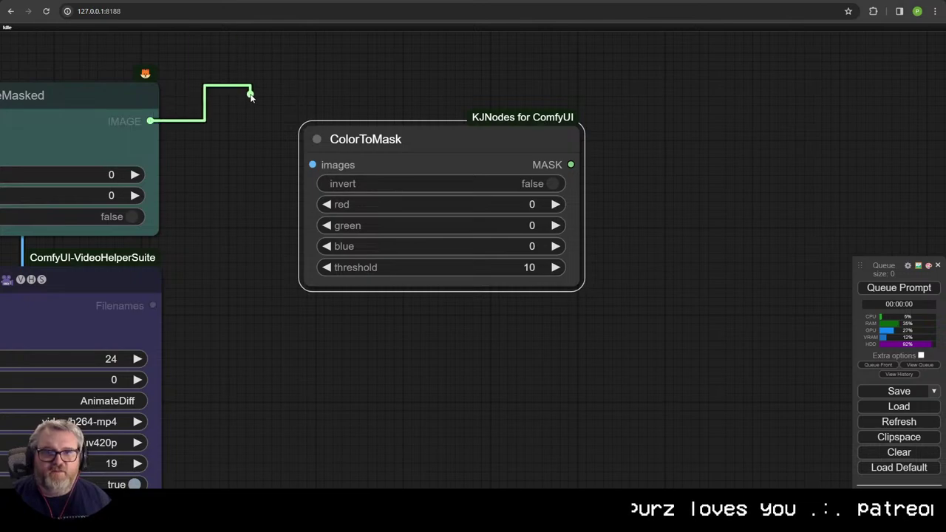
pyautogui.moveTo(311, 160); pyautogui.dragTo(311, 164)
# Step: Duplicate the ColorToMask node twice and feed both copies from the ImageCompositeMasked image output
pyautogui.moveTo(442, 191); pyautogui.dragTo(419, 182)
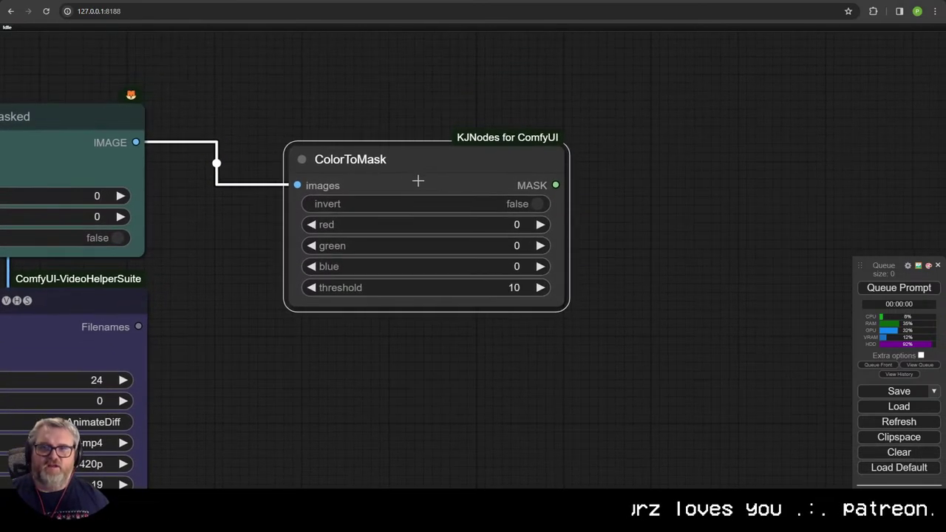
pyautogui.hotkey('ctrl', 'v')
pyautogui.moveTo(704, 194); pyautogui.dragTo(780, 168)
pyautogui.hotkey('ctrl', 'v')
pyautogui.moveTo(51, 175); pyautogui.dragTo(250, 137)
pyautogui.scroll(-1, 250, 137)
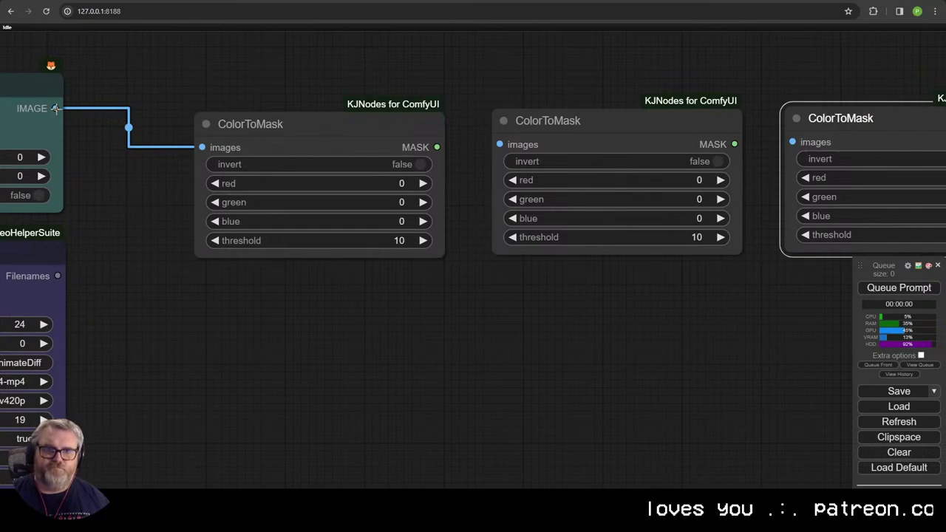
pyautogui.moveTo(56, 108); pyautogui.dragTo(500, 145)
pyautogui.moveTo(65, 116); pyautogui.dragTo(792, 142)
# Step: Line up the three ColorToMask nodes in a tight row beside ImageCompositeMasked
pyautogui.moveTo(208, 360); pyautogui.dragTo(114, 369)
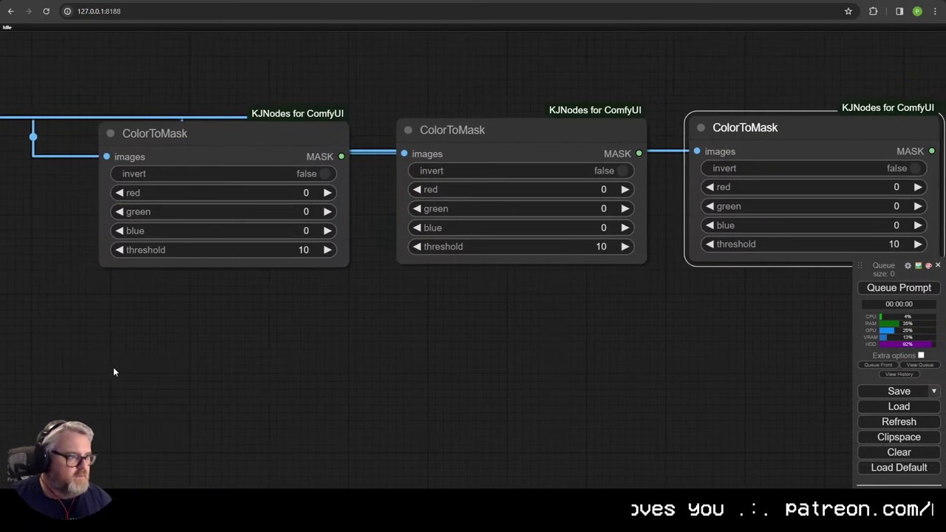
pyautogui.scroll(-3, 128, 370)
pyautogui.moveTo(176, 352); pyautogui.dragTo(205, 341)
pyautogui.moveTo(227, 191); pyautogui.dragTo(160, 161)
pyautogui.moveTo(467, 186); pyautogui.dragTo(381, 158)
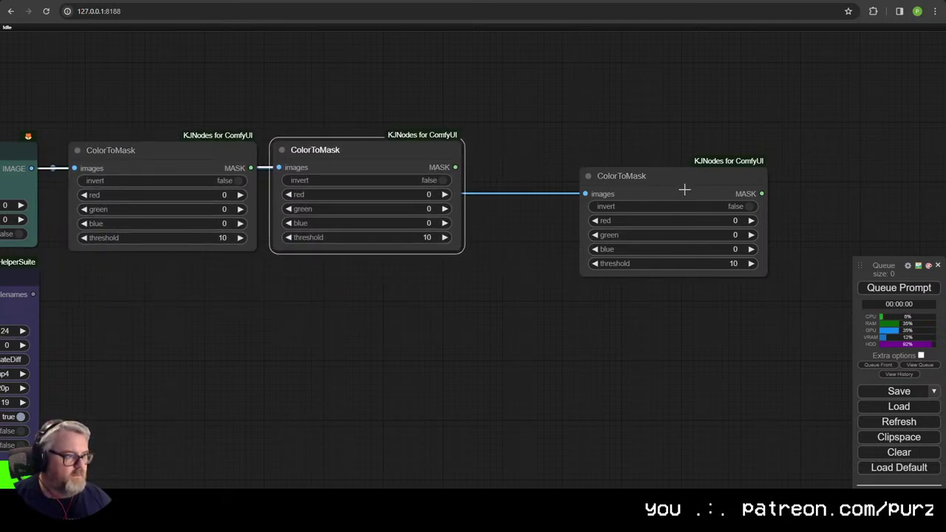
pyautogui.moveTo(683, 193); pyautogui.dragTo(560, 157)
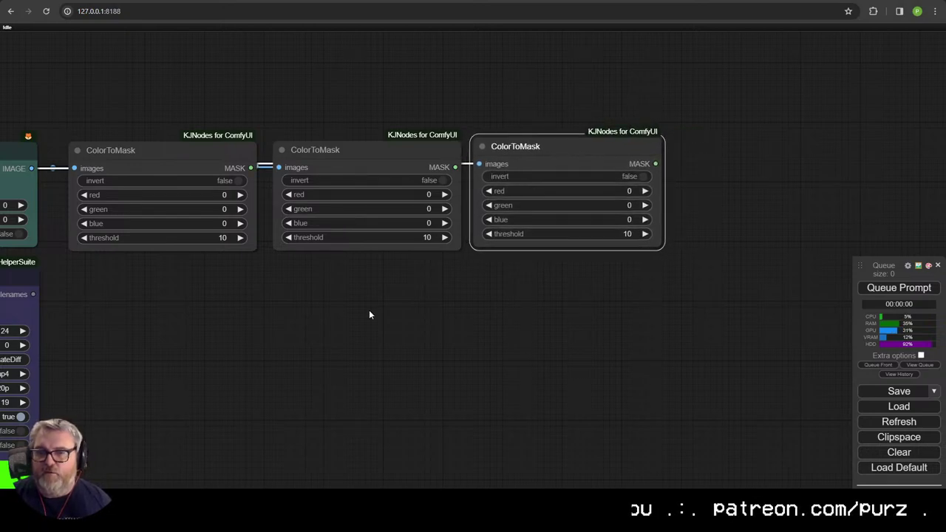
pyautogui.moveTo(352, 348); pyautogui.dragTo(529, 342)
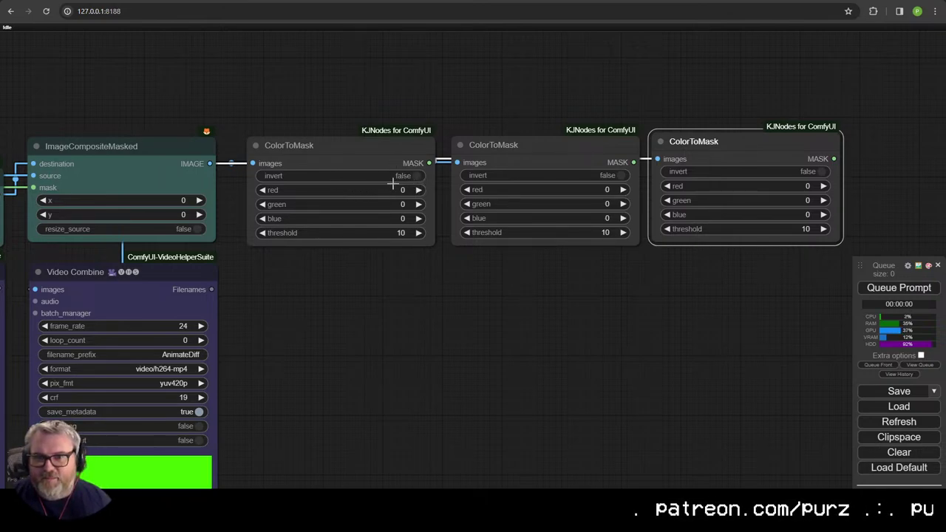
pyautogui.click(404, 153)
pyautogui.click(503, 155)
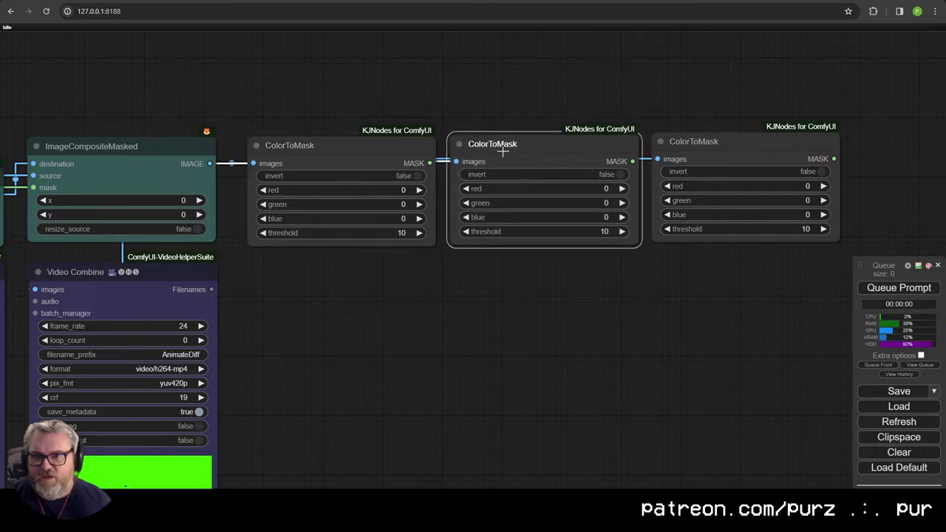
pyautogui.click(696, 142)
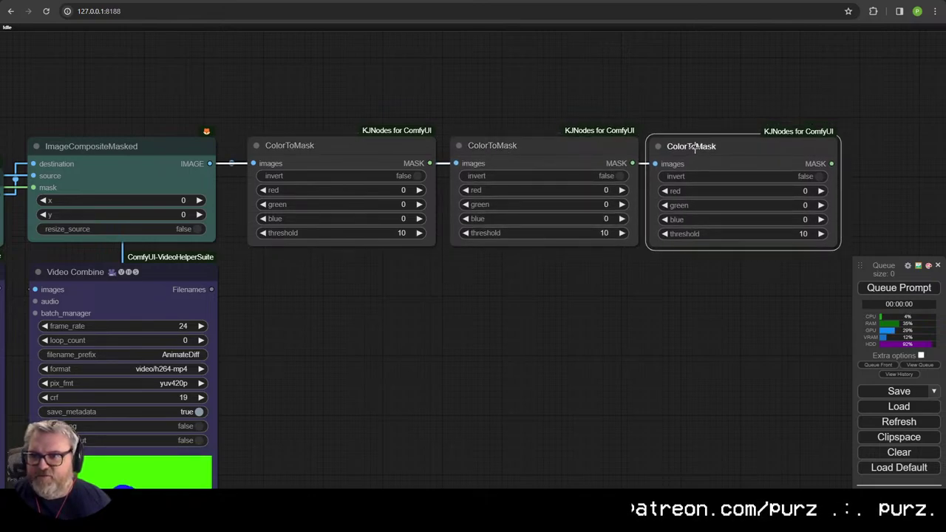
pyautogui.click(648, 290)
# Step: Set red to 255 in the first ColorToMask node
pyautogui.click(341, 150)
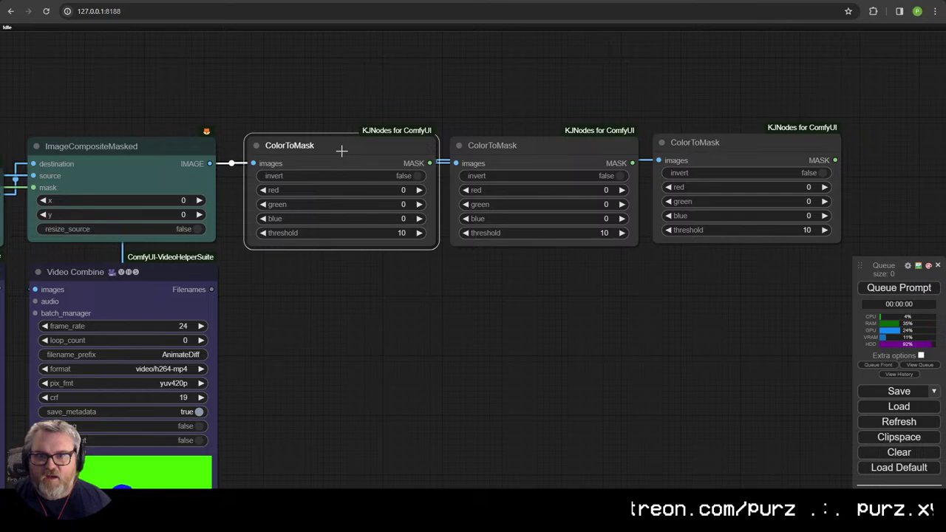
pyautogui.click(361, 190)
pyautogui.click(332, 373)
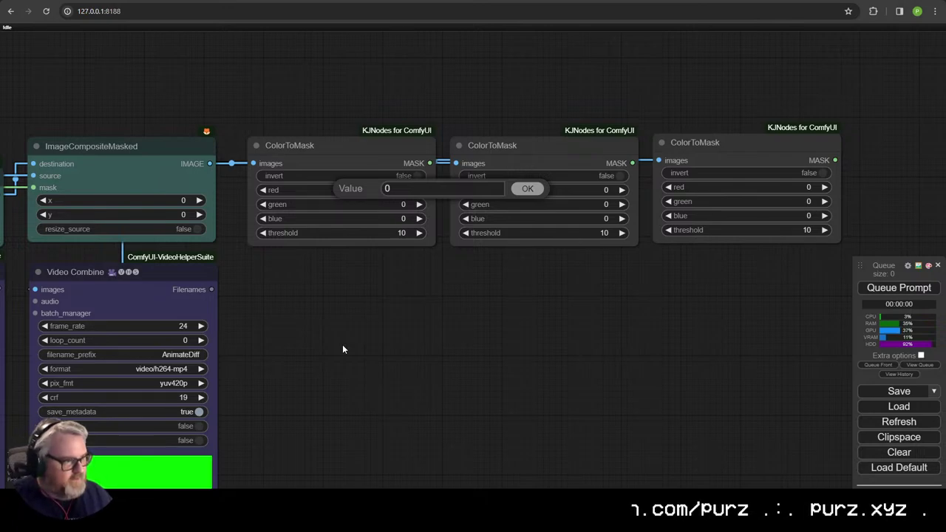
pyautogui.click(527, 188)
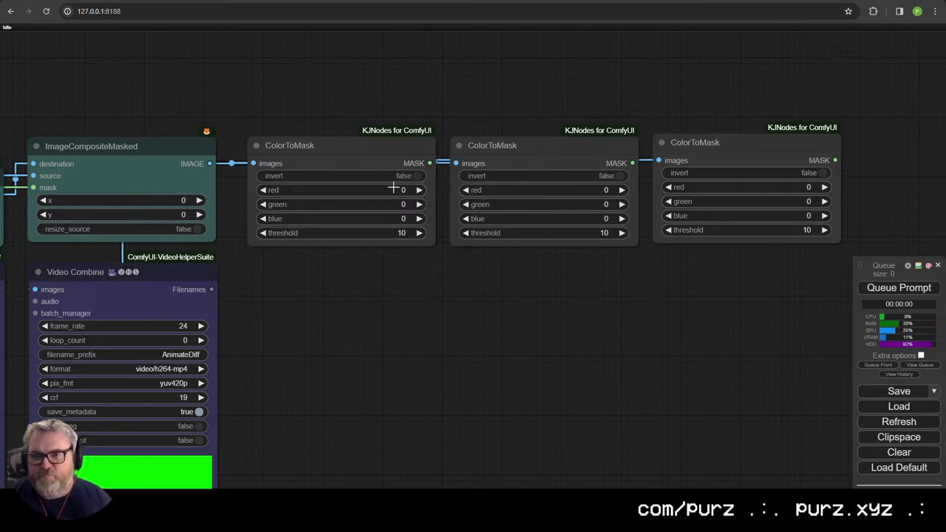
pyautogui.click(392, 189)
pyautogui.write('255')
pyautogui.press('Return')
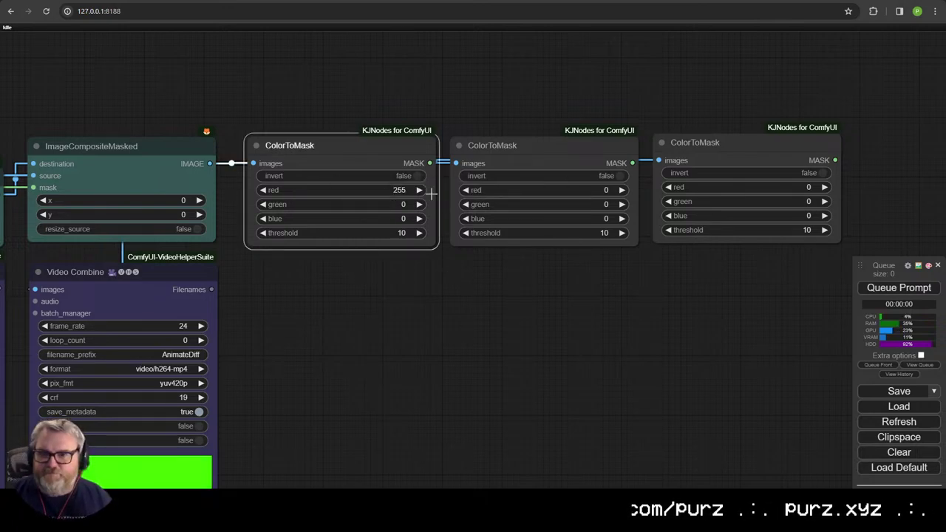
# Step: Set green to 255 in the second ColorToMask node and blue to 255 in the third
pyautogui.click(577, 205)
pyautogui.write('25')
pyautogui.click(751, 197)
pyautogui.click(813, 215)
pyautogui.write('255')
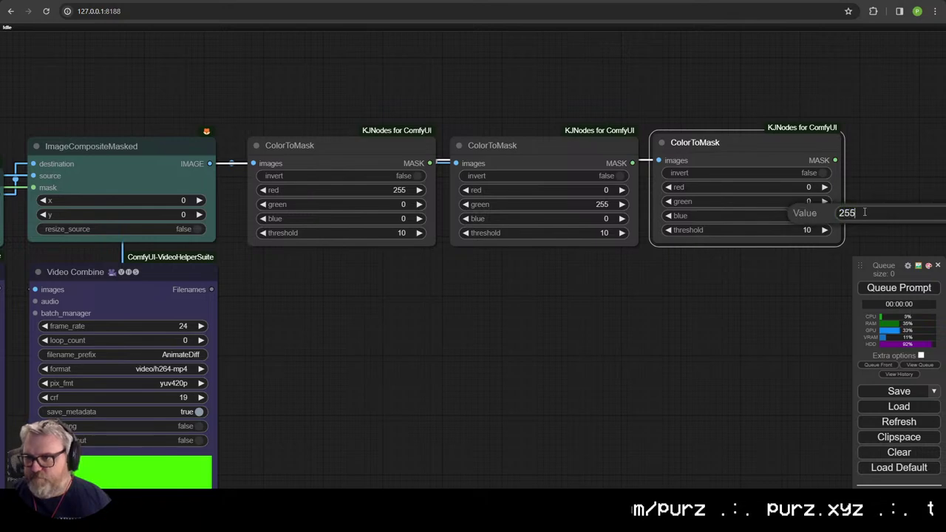
pyautogui.press('Return')
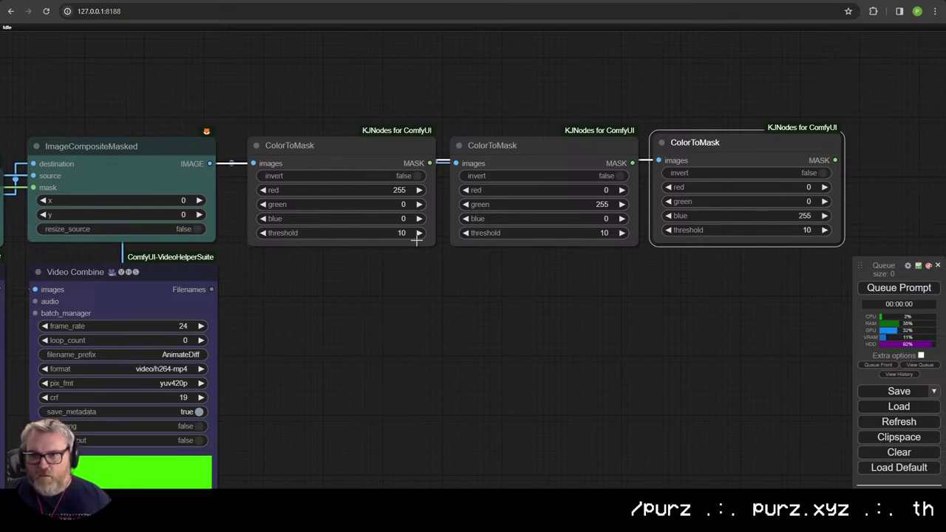
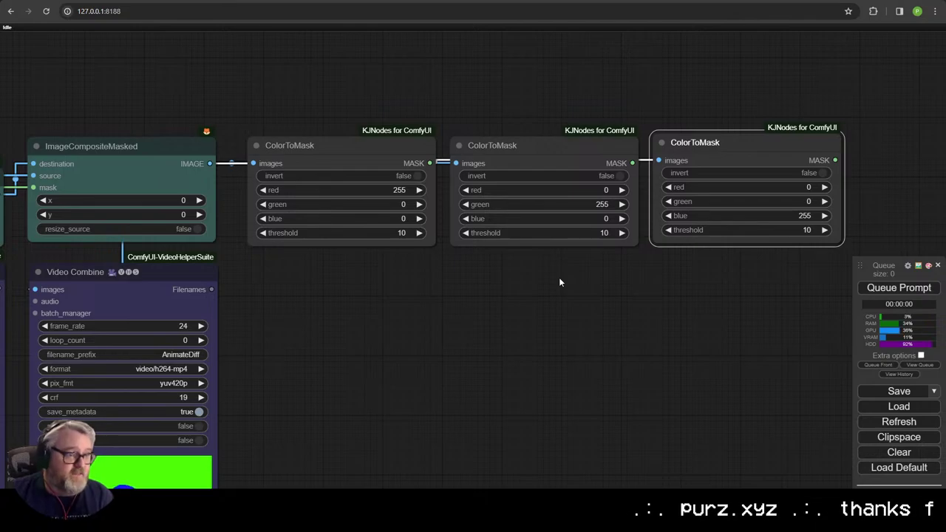
# Step: Add a Mask To Image (mtb) node from the first ColorToMask's mask output and place it directly beneath that node
pyautogui.scroll(-4, 554, 287)
pyautogui.moveTo(351, 518); pyautogui.dragTo(405, 351)
pyautogui.moveTo(466, 248); pyautogui.dragTo(403, 350)
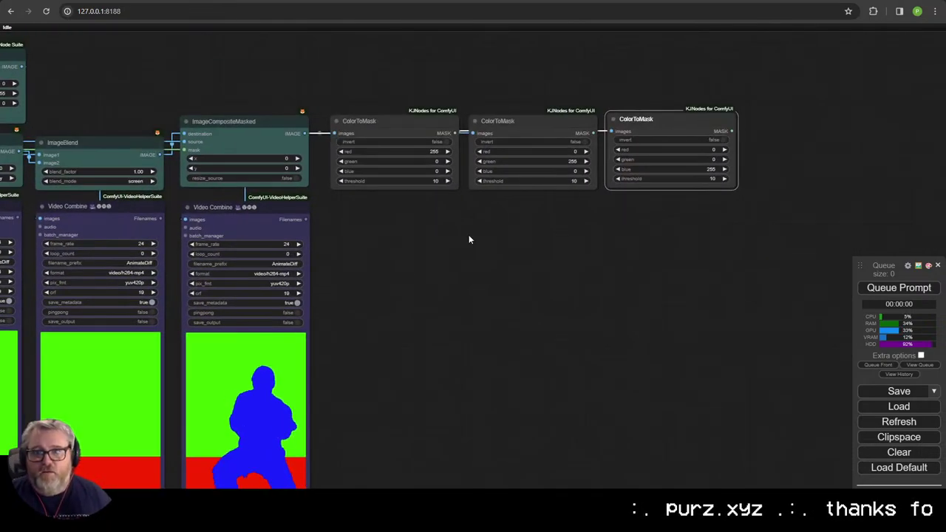
pyautogui.moveTo(456, 134); pyautogui.dragTo(367, 203)
pyautogui.click(388, 223)
pyautogui.write('maskto')
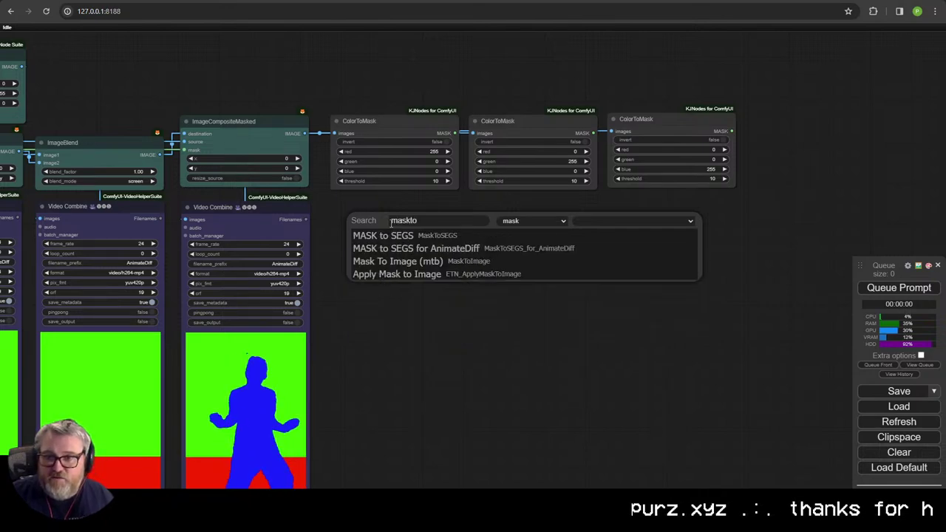
pyautogui.click(414, 262)
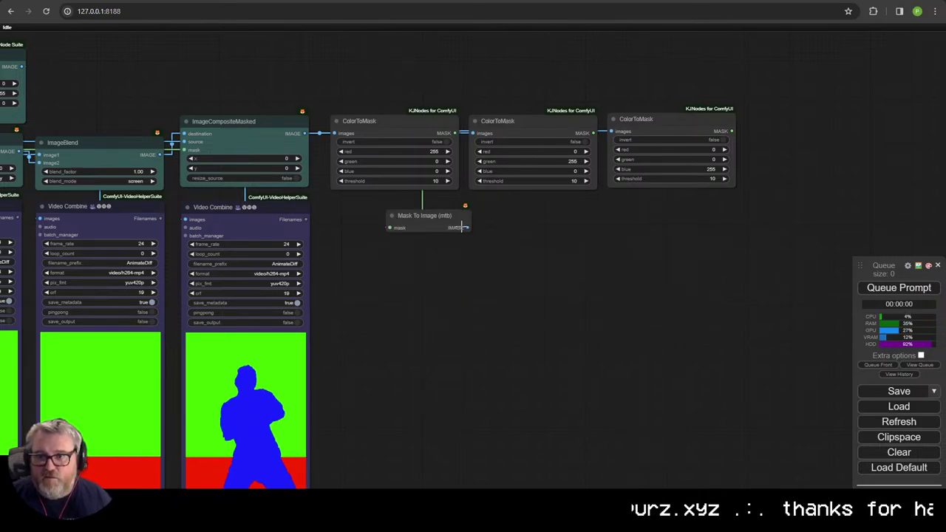
pyautogui.moveTo(456, 217); pyautogui.dragTo(395, 206)
# Step: Duplicate Mask To Image (mtb) under the second and third ColorToMask nodes and connect each to the mask output above it
pyautogui.hotkey('ctrl', 'c')
pyautogui.hotkey('ctrl', 'v')
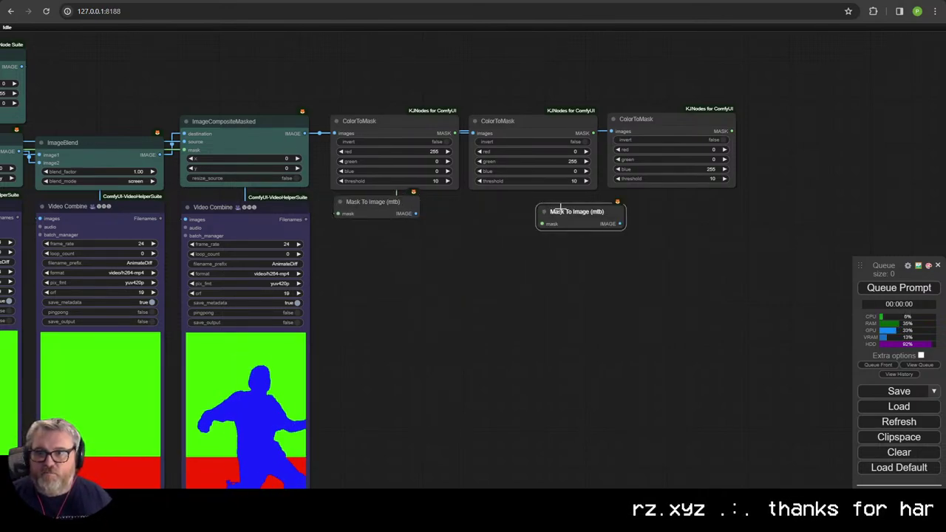
pyautogui.moveTo(571, 210); pyautogui.dragTo(640, 198)
pyautogui.hotkey('ctrl', 'v')
pyautogui.moveTo(594, 133); pyautogui.dragTo(474, 214)
pyautogui.moveTo(732, 129); pyautogui.dragTo(612, 215)
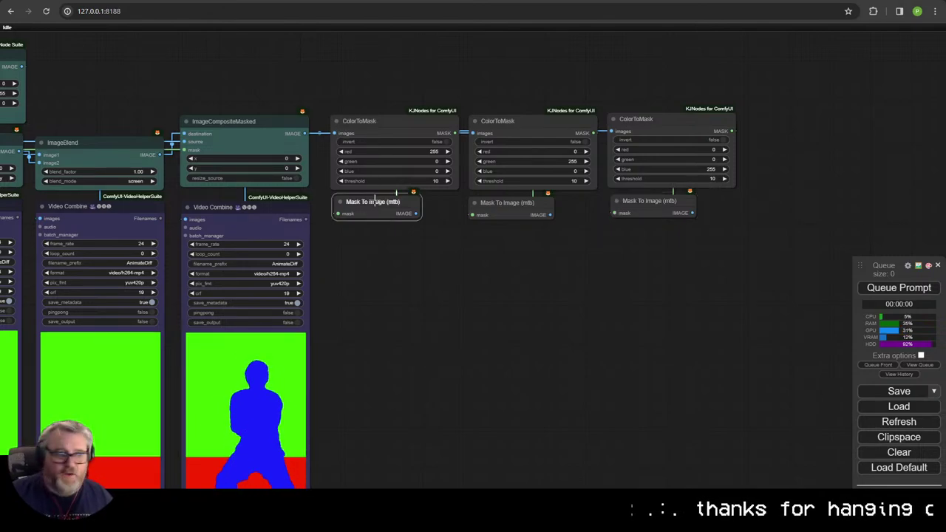
pyautogui.hotkey('ctrl', 'c')
pyautogui.hotkey('ctrl', 'v')
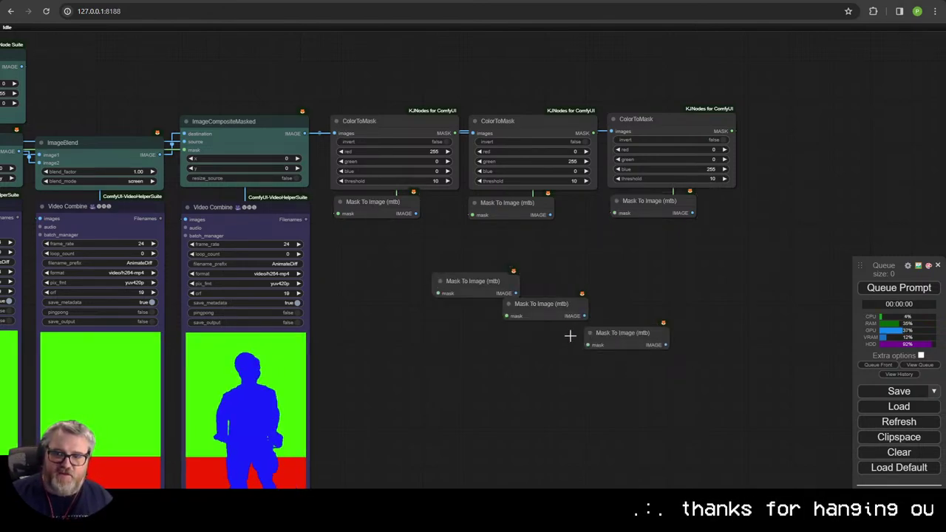
pyautogui.moveTo(414, 243); pyautogui.dragTo(344, 247)
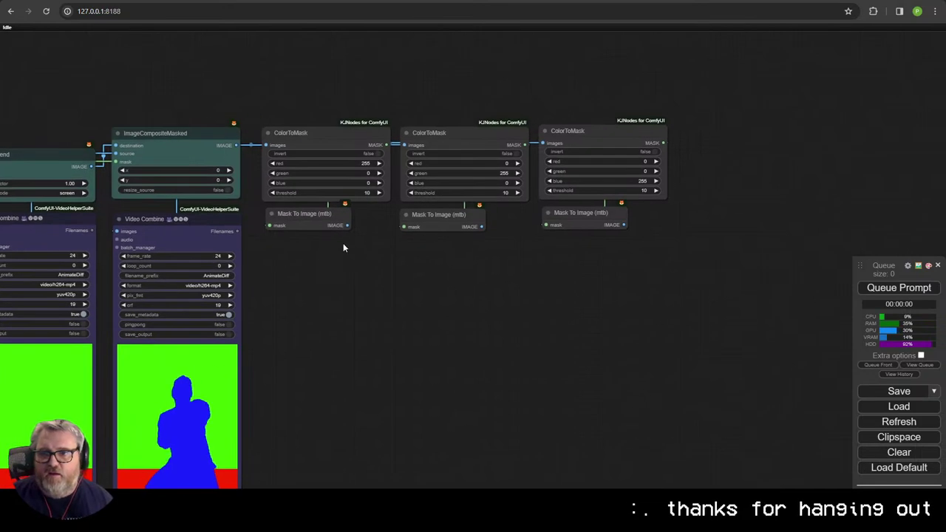
# Step: Align the duplicated Mask To Image nodes, and move all three ColorToMask and Mask To Image pairs up as a group
pyautogui.moveTo(625, 260); pyautogui.dragTo(412, 214)
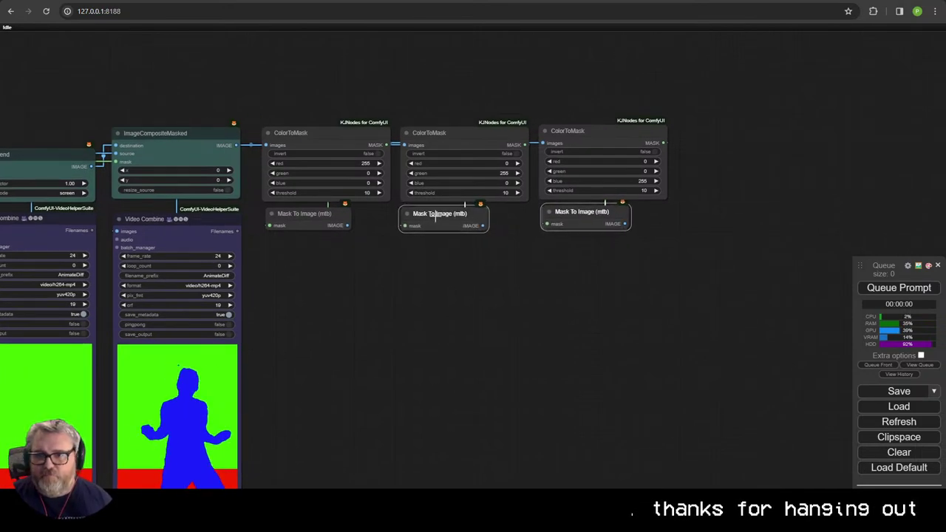
pyautogui.click(502, 260)
pyautogui.scroll(1, 504, 255)
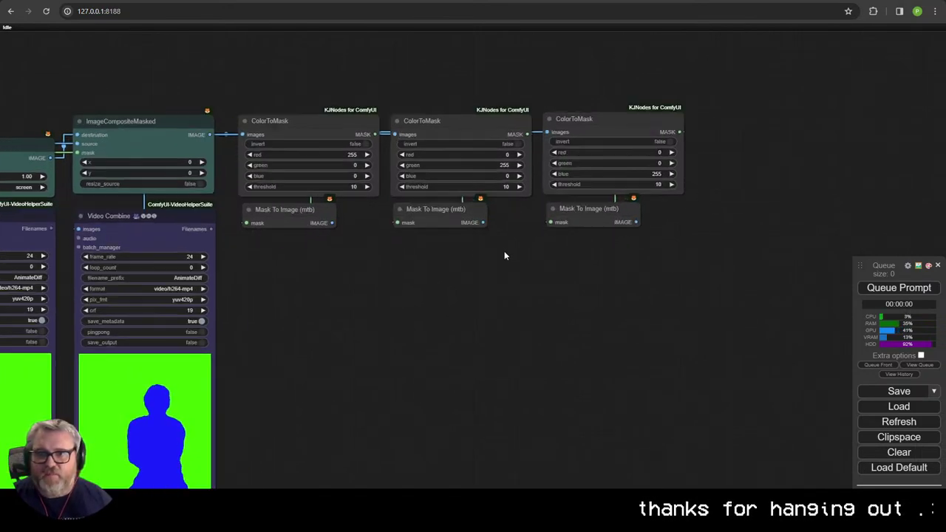
pyautogui.moveTo(693, 226); pyautogui.dragTo(291, 63)
pyautogui.moveTo(328, 122); pyautogui.dragTo(322, 94)
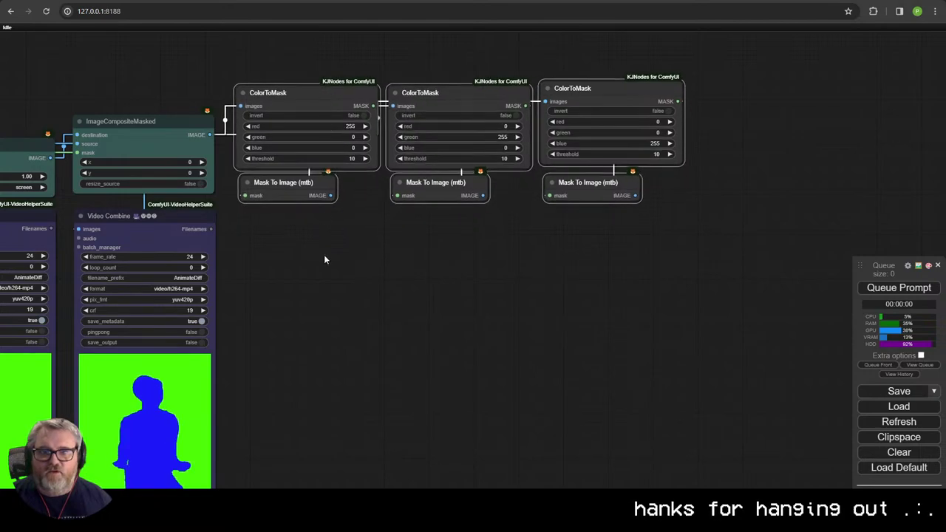
# Step: Add three copies of the Video Combine node, placing one beneath each Mask To Image node
pyautogui.hotkey('ctrl', 'c')
pyautogui.hotkey('ctrl', 'v')
pyautogui.moveTo(413, 252); pyautogui.dragTo(292, 222)
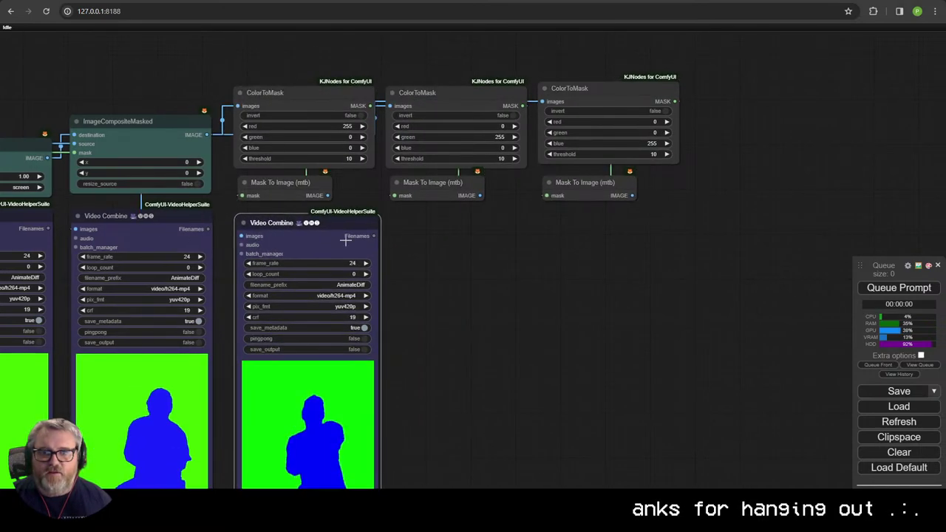
pyautogui.hotkey('ctrl', 'v')
pyautogui.moveTo(488, 261); pyautogui.dragTo(423, 220)
pyautogui.hotkey('ctrl', 'v')
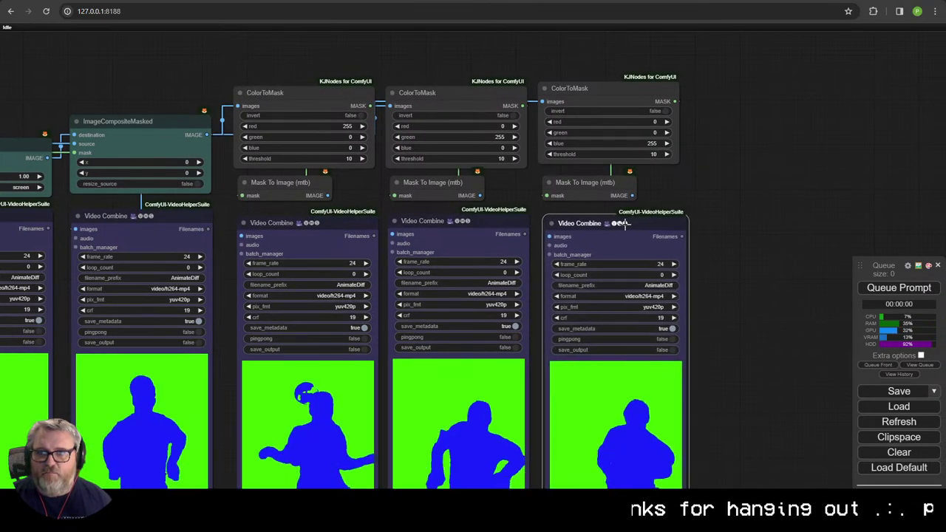
# Step: Connect each Mask To Image node's IMAGE output to the images input of the Video Combine node below it
pyautogui.moveTo(329, 196); pyautogui.dragTo(241, 236)
pyautogui.moveTo(480, 196); pyautogui.dragTo(394, 234)
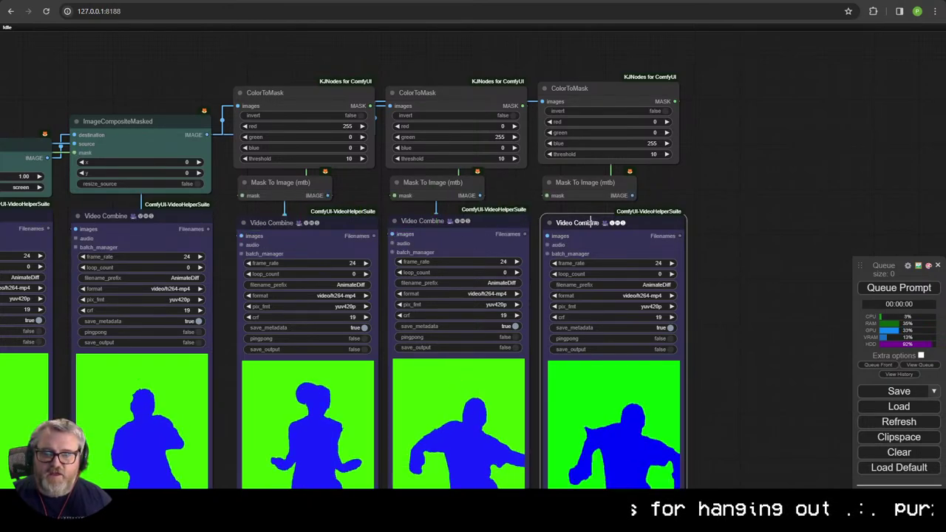
pyautogui.moveTo(632, 195); pyautogui.dragTo(548, 235)
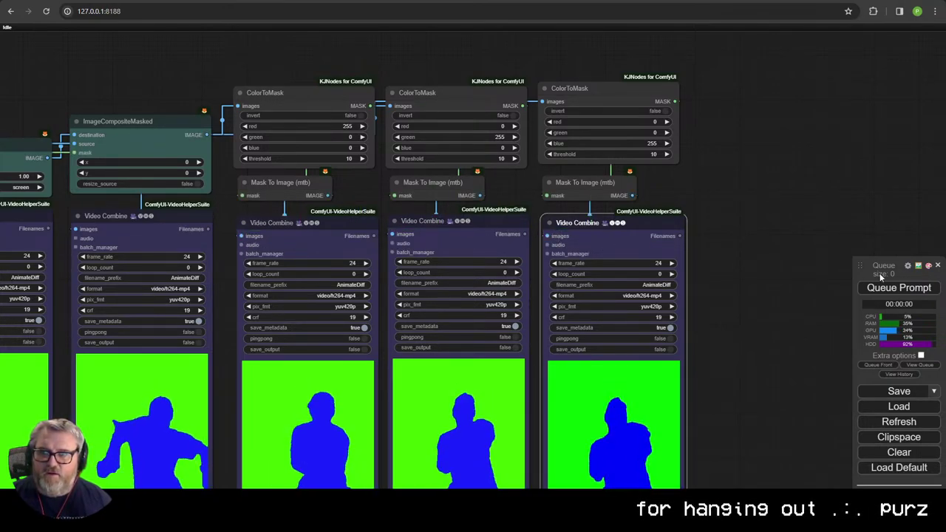
# Step: Run the workflow to generate the three mask videos, and synchronize the Video Combine previews
pyautogui.click(865, 289)
pyautogui.scroll(-4, 771, 317)
pyautogui.moveTo(771, 318); pyautogui.dragTo(704, 189)
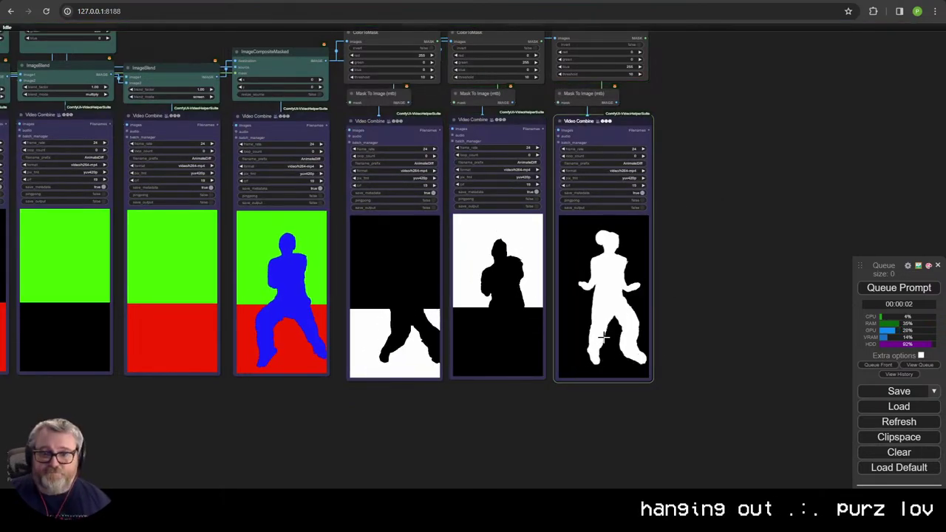
pyautogui.rightClick(390, 120)
pyautogui.click(408, 159)
pyautogui.scroll(-8, 432, 360)
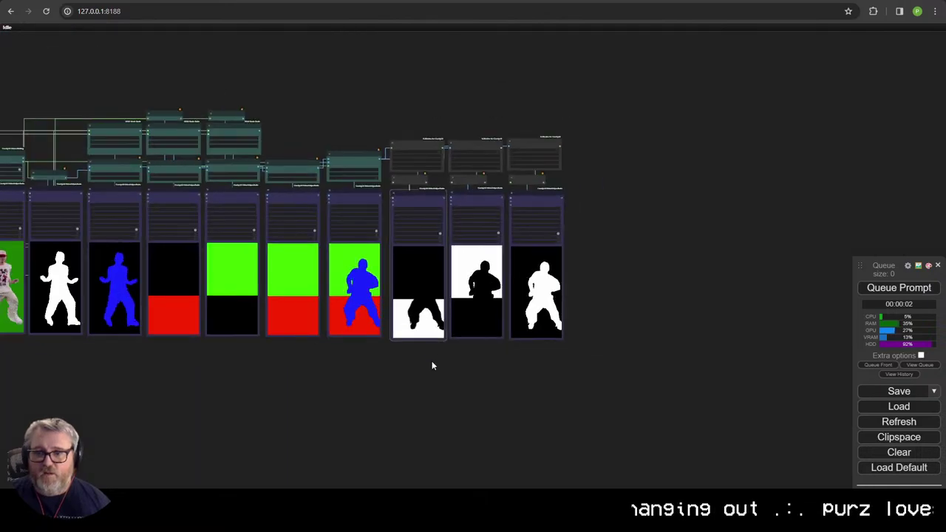
# Step: Move the three ColorToMask and Mask To Image pairs up to make room above their Video Combine nodes
pyautogui.scroll(5, 476, 385)
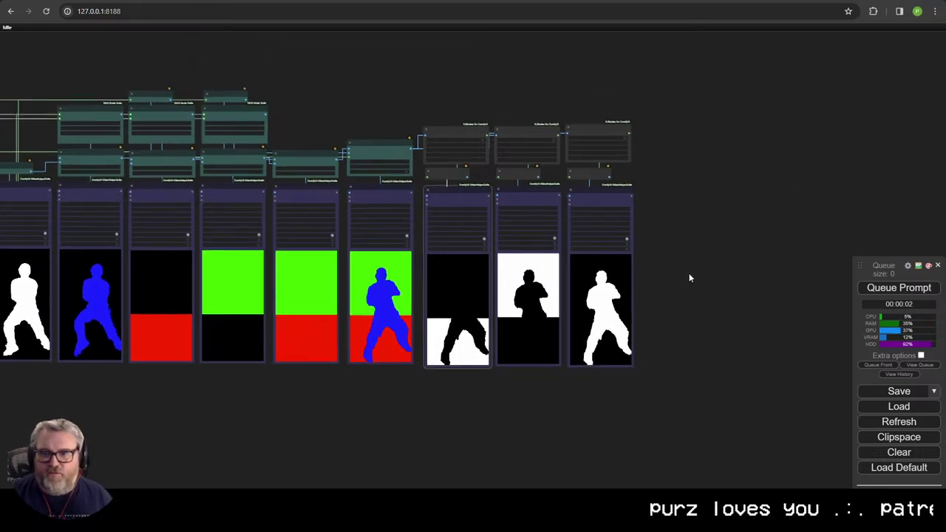
pyautogui.scroll(5, 688, 272)
pyautogui.moveTo(683, 320); pyautogui.dragTo(115, 170)
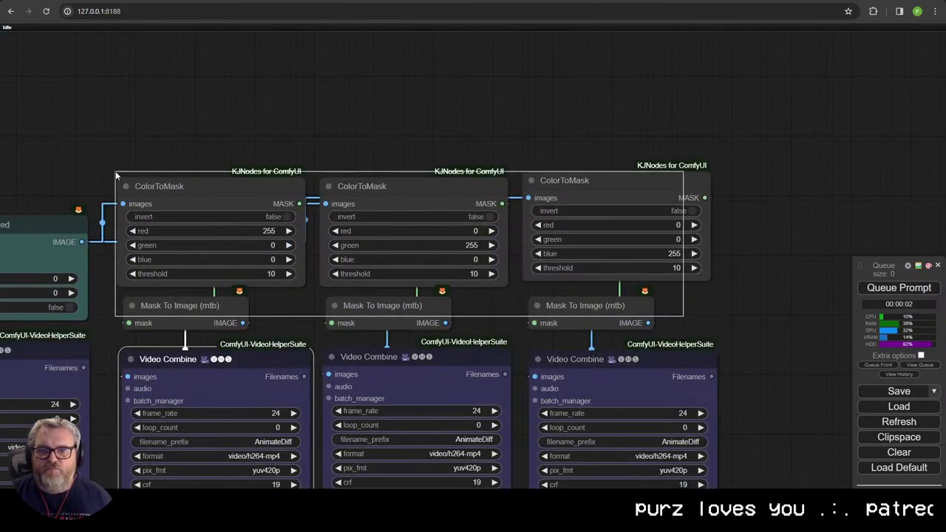
pyautogui.moveTo(360, 304); pyautogui.dragTo(359, 227)
pyautogui.click(360, 227)
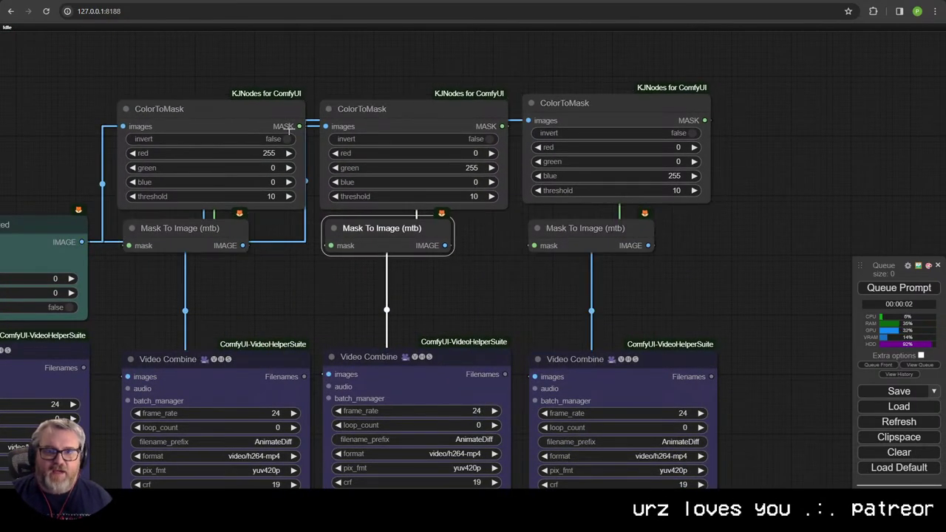
pyautogui.moveTo(440, 51); pyautogui.dragTo(440, 51)
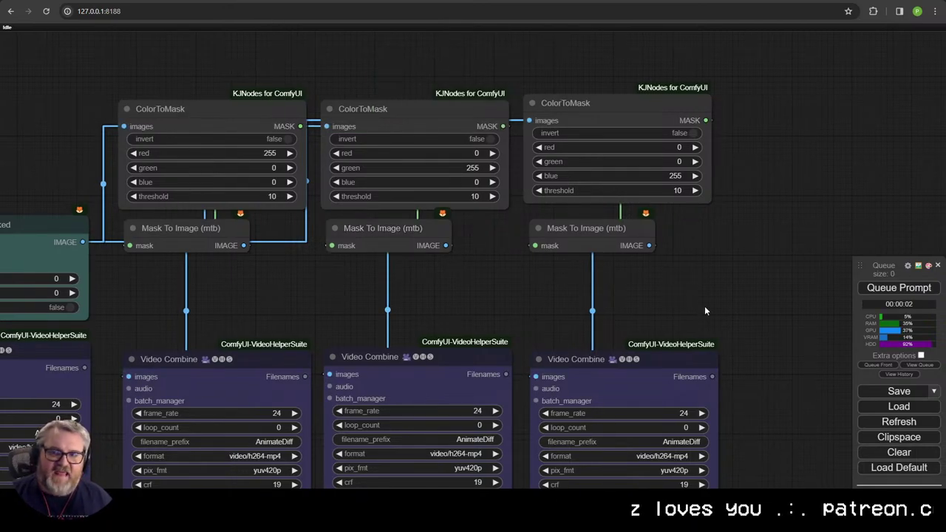
pyautogui.moveTo(705, 306); pyautogui.dragTo(125, 47)
pyautogui.moveTo(164, 229); pyautogui.dragTo(170, 163)
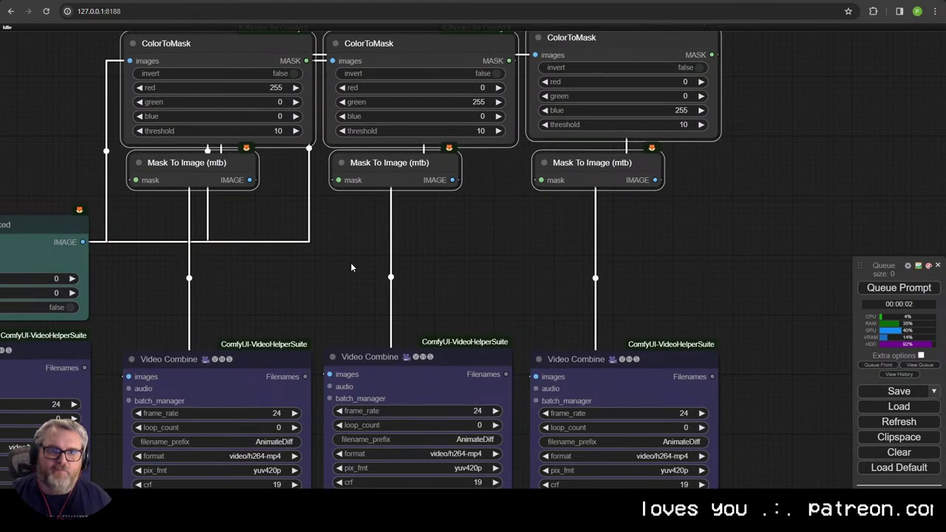
# Step: Copy the green Image Blank node and the multiply ImageBlend node below it from the earlier background section
pyautogui.click(350, 263)
pyautogui.doubleClick(343, 241)
pyautogui.moveTo(227, 256); pyautogui.dragTo(806, 272)
pyautogui.scroll(-3, 805, 272)
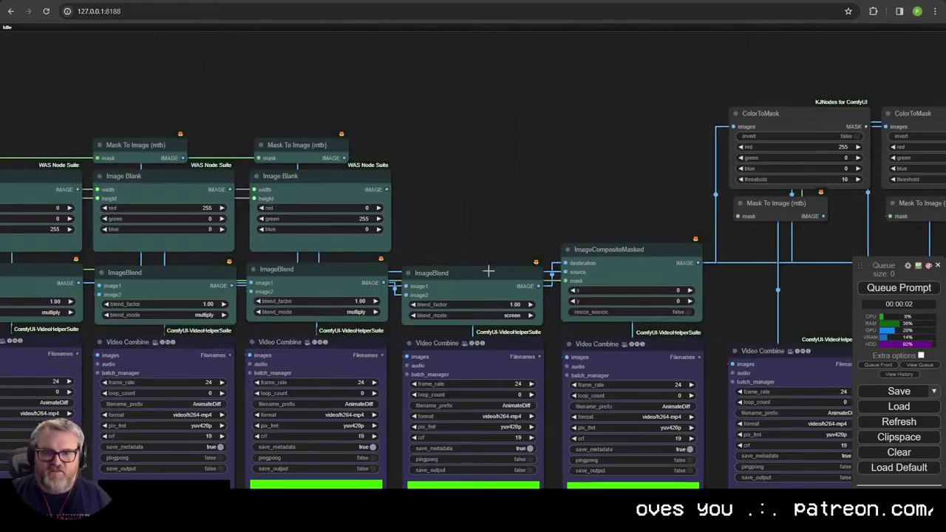
pyautogui.click(318, 273)
pyautogui.moveTo(794, 270); pyautogui.dragTo(405, 187)
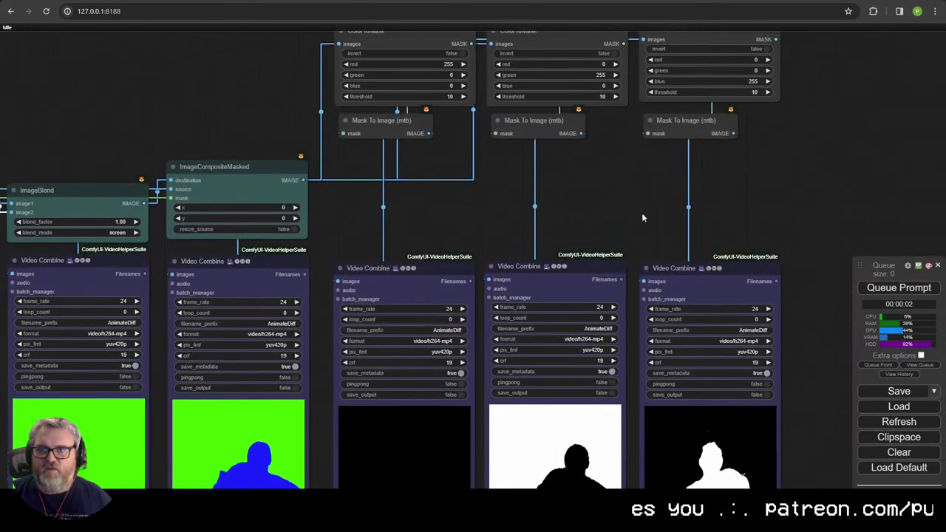
# Step: Move the ColorToMask and Mask To Image nodes further up as a group to widen the gap above Video Combine
pyautogui.moveTo(785, 173); pyautogui.dragTo(307, 34)
pyautogui.moveTo(483, 148); pyautogui.dragTo(410, 275)
pyautogui.scroll(2, 411, 275)
pyautogui.hscroll(1, 411, 275)
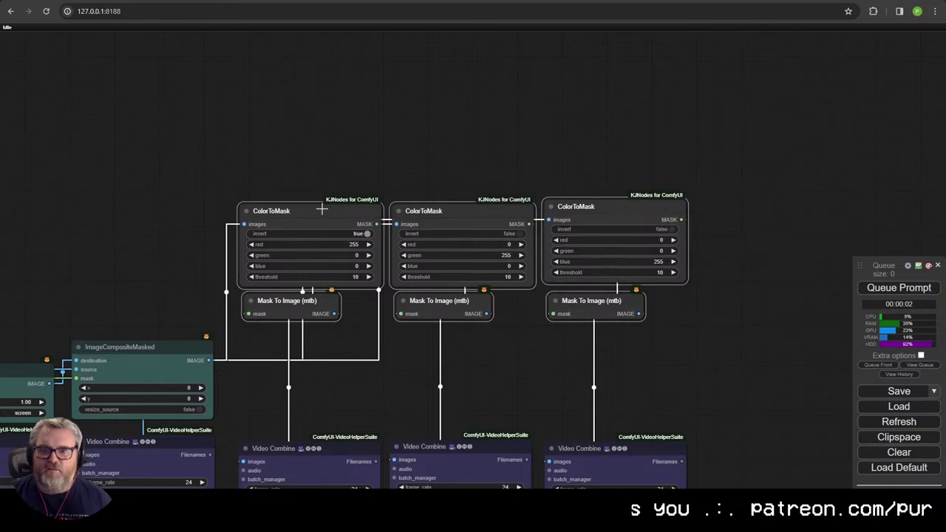
# Step: Paste two Image Blank and ImageBlend pairs beneath the first and second Mask To Image nodes and line them up
pyautogui.scroll(-5, 322, 209)
pyautogui.hotkey('ctrl', 'v')
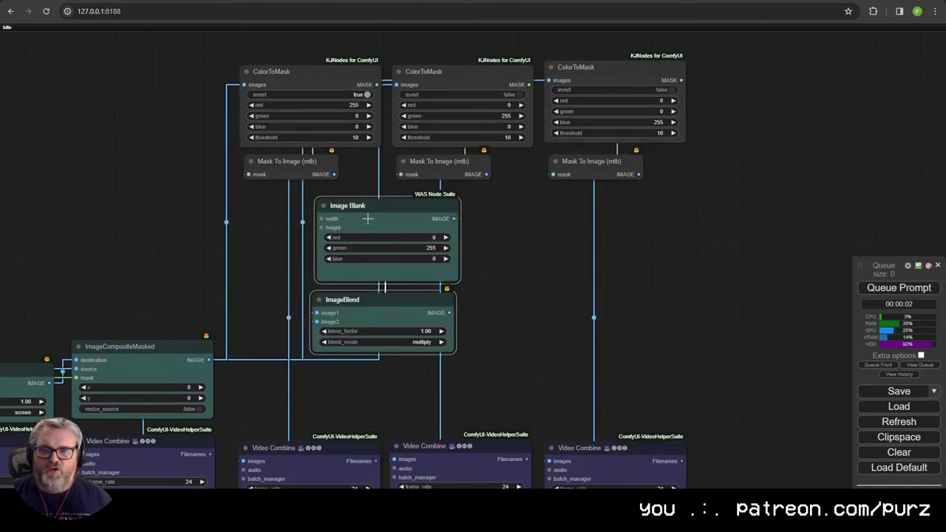
pyautogui.moveTo(367, 219); pyautogui.dragTo(300, 224)
pyautogui.hotkey('ctrl', 'v')
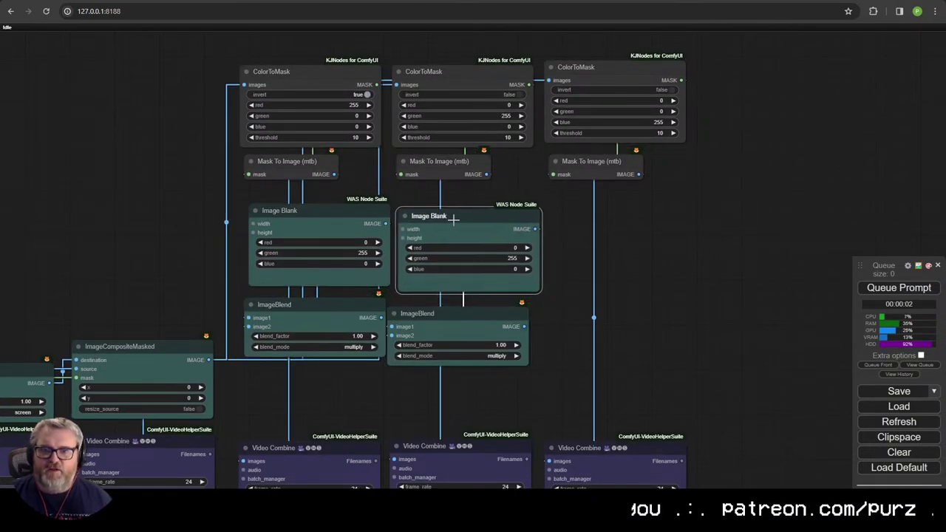
pyautogui.moveTo(453, 220); pyautogui.dragTo(451, 216)
pyautogui.moveTo(424, 319); pyautogui.dragTo(433, 308)
pyautogui.moveTo(330, 317); pyautogui.dragTo(337, 307)
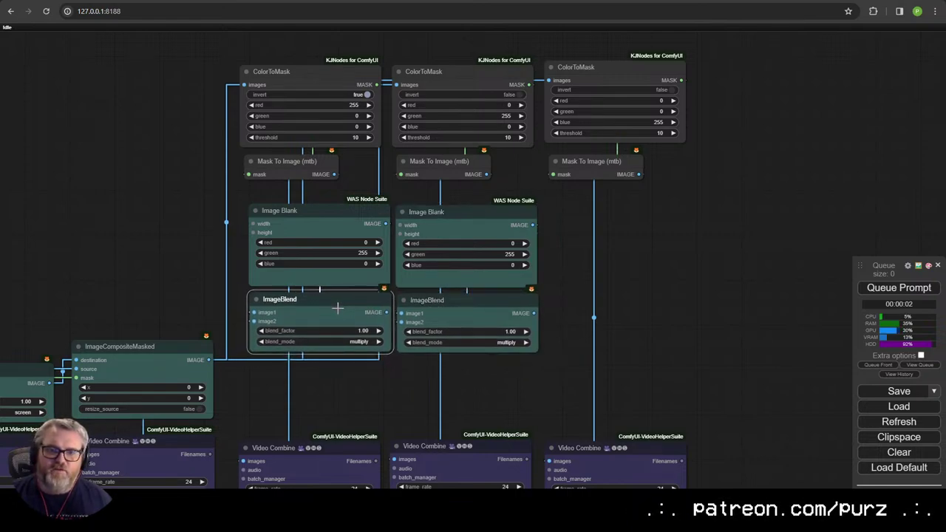
# Step: Select the second Image Blank and ImageBlend pair together and try shifting it to another position
pyautogui.click(565, 278)
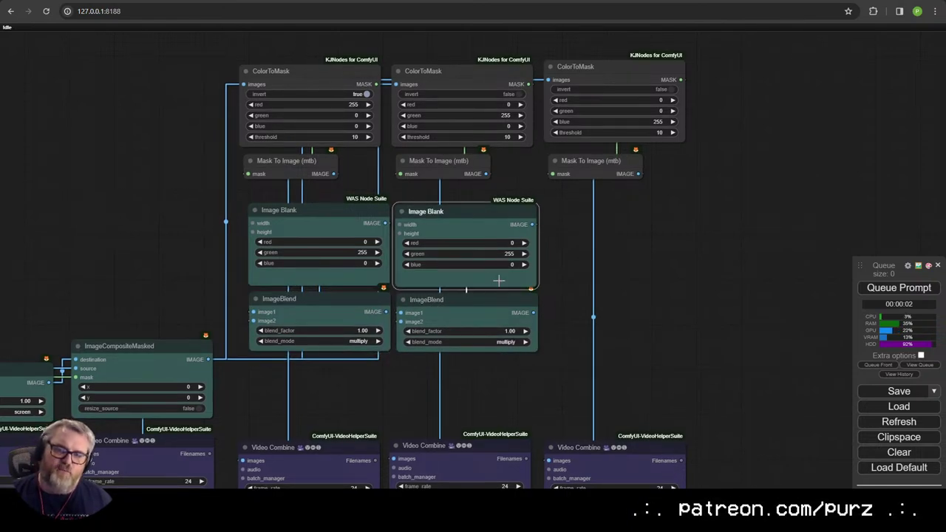
pyautogui.keyDown('shift'); pyautogui.click(501, 305); pyautogui.keyUp('shift')
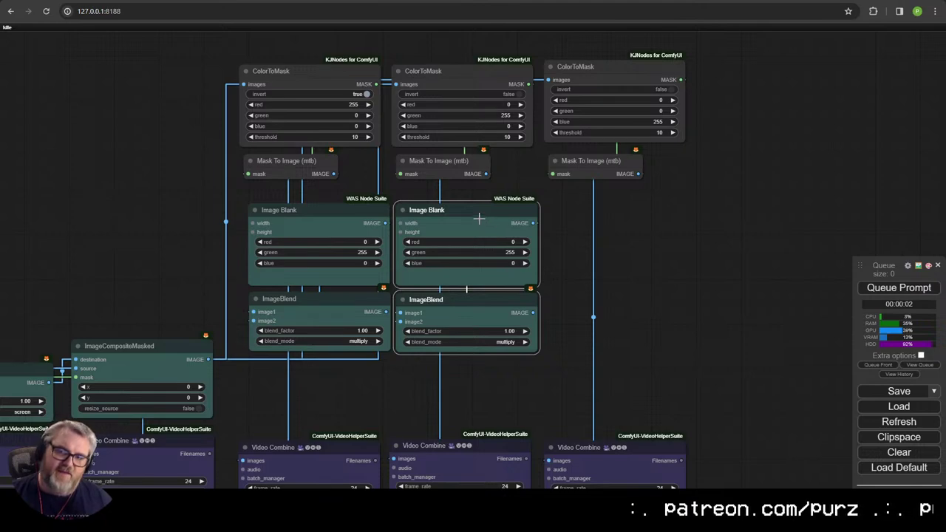
pyautogui.moveTo(478, 219); pyautogui.dragTo(511, 212)
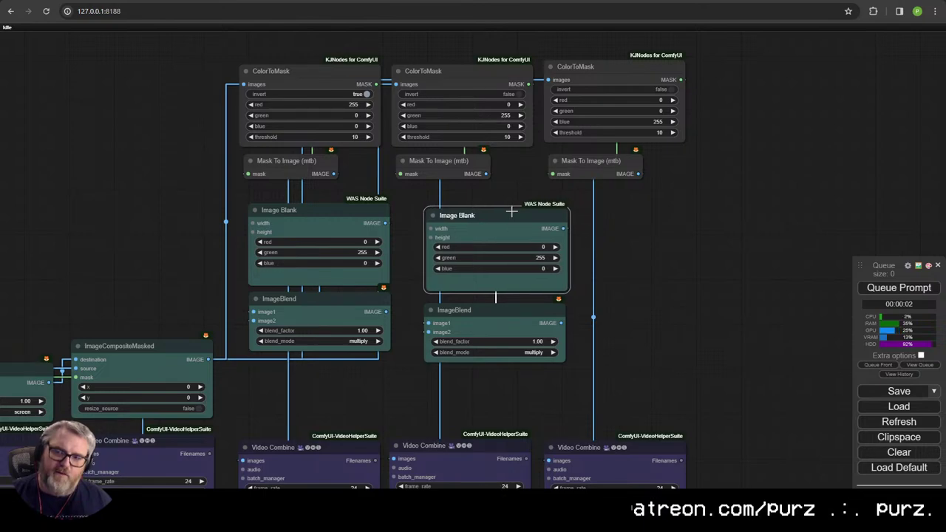
pyautogui.click(548, 402)
pyautogui.moveTo(560, 396)
pyautogui.mouseDown()
pyautogui.moveTo(550, 382)
pyautogui.moveTo(543, 391)
pyautogui.mouseUp()
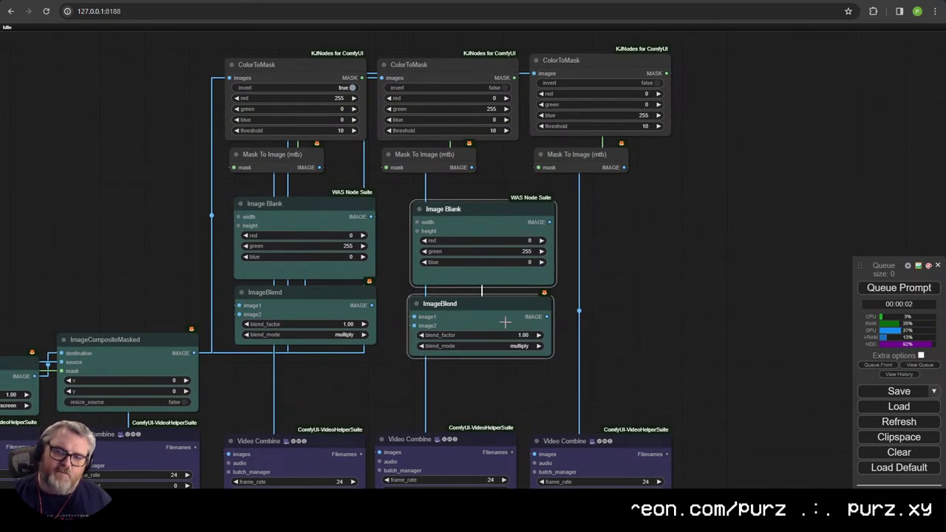
pyautogui.moveTo(505, 322); pyautogui.dragTo(503, 320)
pyautogui.click(663, 362)
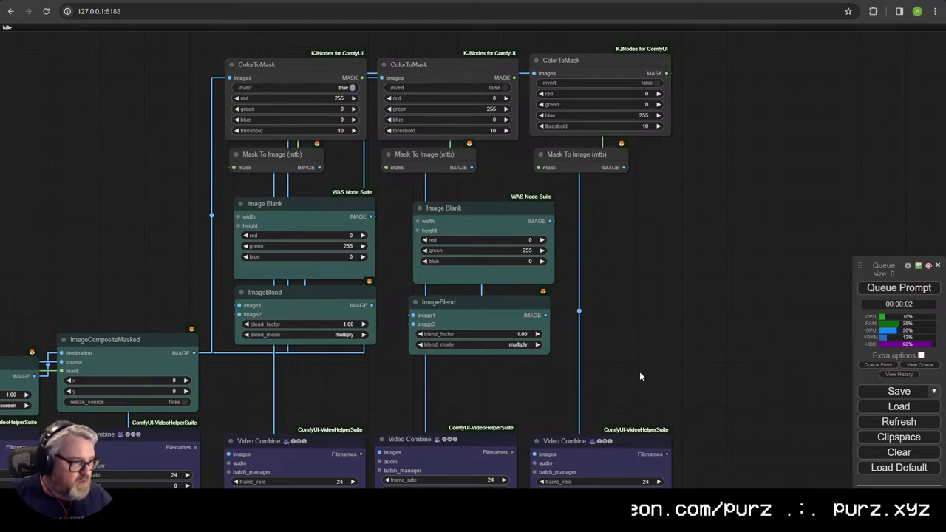
# Step: Select the ColorToMask, Mask To Image, Image Blank and ImageBlend nodes as one group and shift them slightly
pyautogui.moveTo(637, 372); pyautogui.dragTo(402, 192)
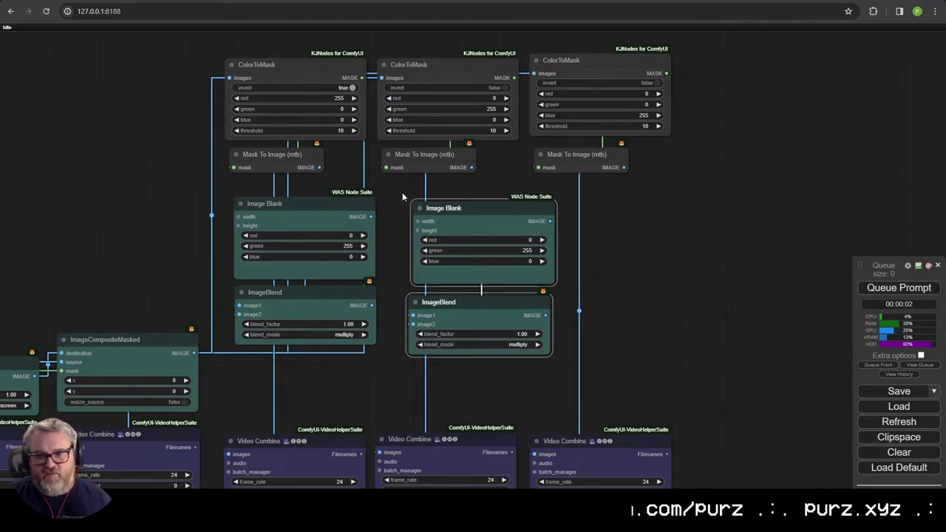
pyautogui.click(649, 351)
pyautogui.moveTo(669, 360); pyautogui.dragTo(149, 56)
pyautogui.click(769, 306)
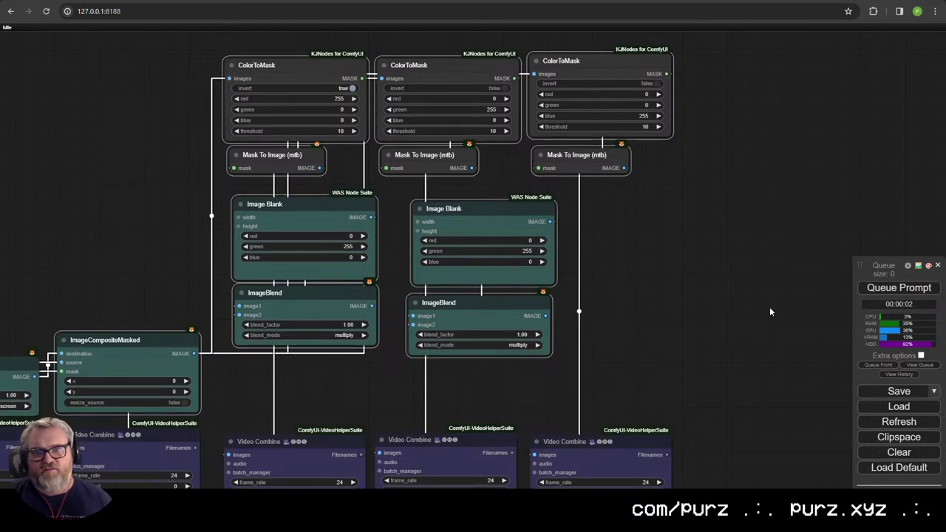
pyautogui.moveTo(700, 355); pyautogui.dragTo(264, 56)
pyautogui.moveTo(338, 203)
pyautogui.mouseDown()
pyautogui.moveTo(379, 216)
pyautogui.moveTo(347, 212)
pyautogui.mouseUp()
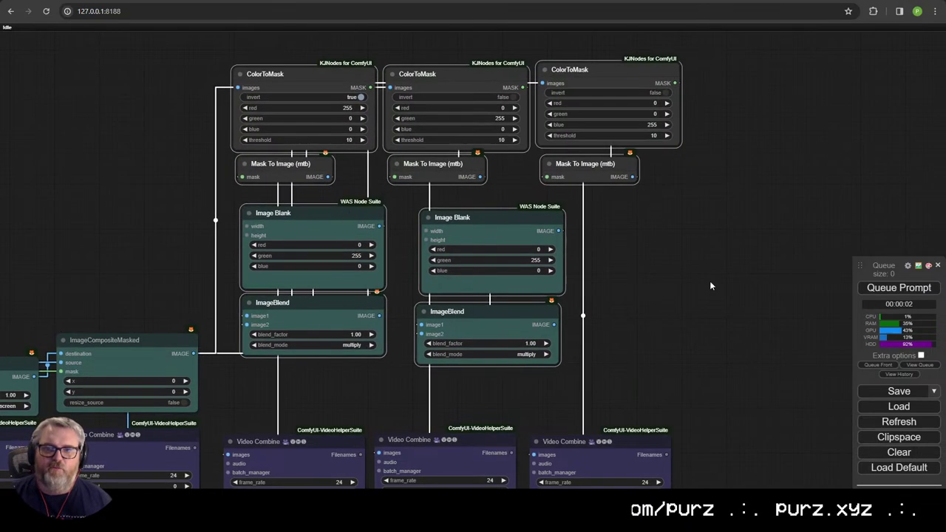
# Step: Position the two Image Blank and ImageBlend pairs directly beneath the first and second Mask To Image nodes
pyautogui.click(644, 332)
pyautogui.moveTo(474, 195); pyautogui.dragTo(475, 195)
pyautogui.moveTo(507, 317); pyautogui.dragTo(507, 283)
pyautogui.moveTo(479, 238); pyautogui.dragTo(447, 235)
pyautogui.moveTo(306, 381); pyautogui.dragTo(298, 266)
pyautogui.moveTo(311, 230); pyautogui.dragTo(306, 216)
pyautogui.moveTo(489, 386); pyautogui.dragTo(442, 237)
pyautogui.moveTo(442, 241); pyautogui.dragTo(443, 228)
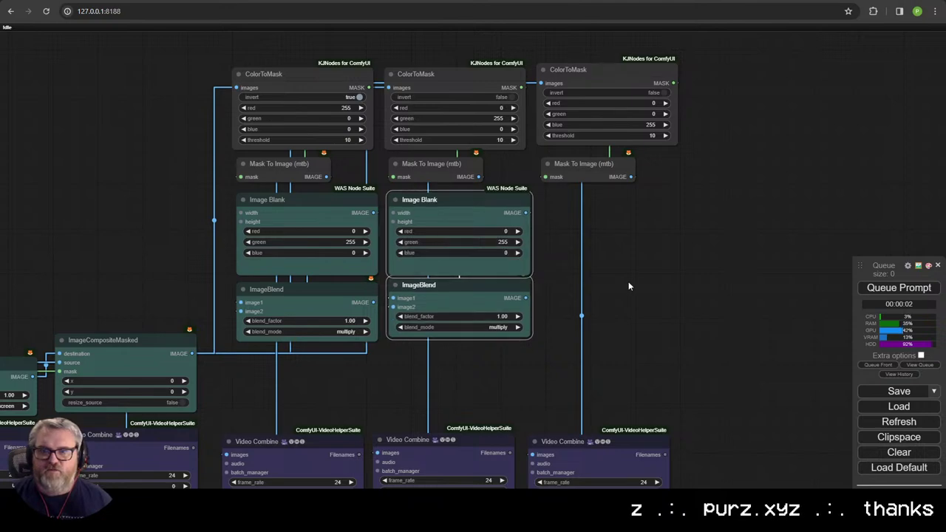
# Step: Add another Image Blank and ImageBlend pair beneath the third Mask To Image node
pyautogui.click(531, 360)
pyautogui.moveTo(536, 396); pyautogui.dragTo(466, 222)
pyautogui.hotkey('ctrl', 'v')
pyautogui.moveTo(622, 237); pyautogui.dragTo(596, 220)
pyautogui.click(797, 214)
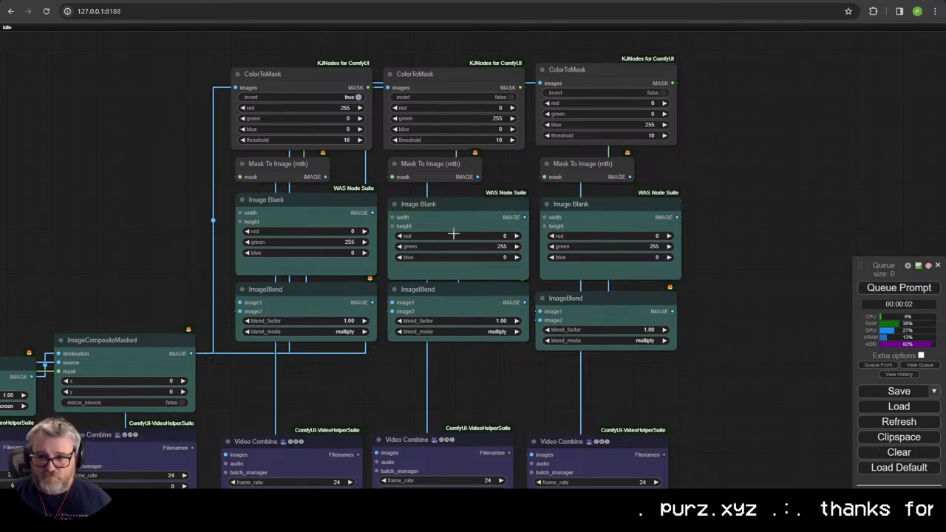
# Step: Set green to 0 and red to 255 in the Image Blank node under the first Mask To Image
pyautogui.click(342, 242)
pyautogui.write('0')
pyautogui.press('Return')
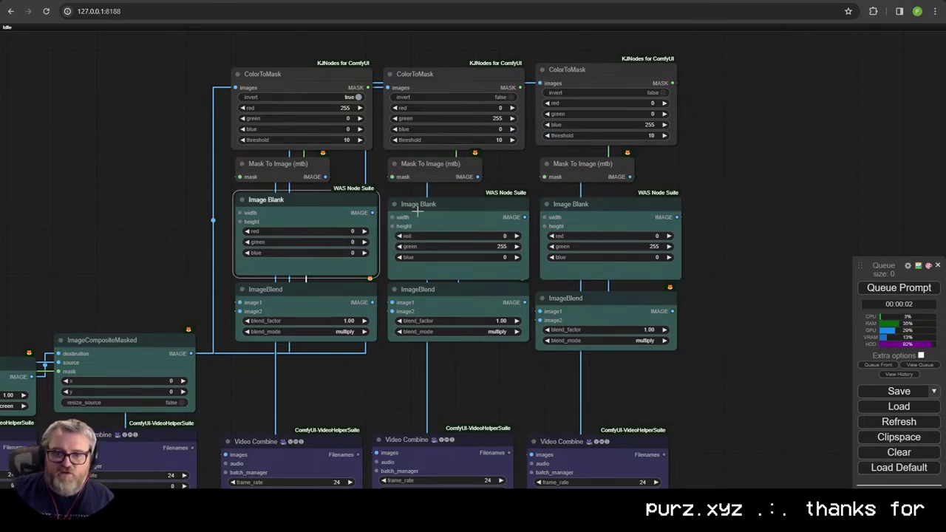
pyautogui.click(346, 231)
pyautogui.write('1')
pyautogui.press('Return')
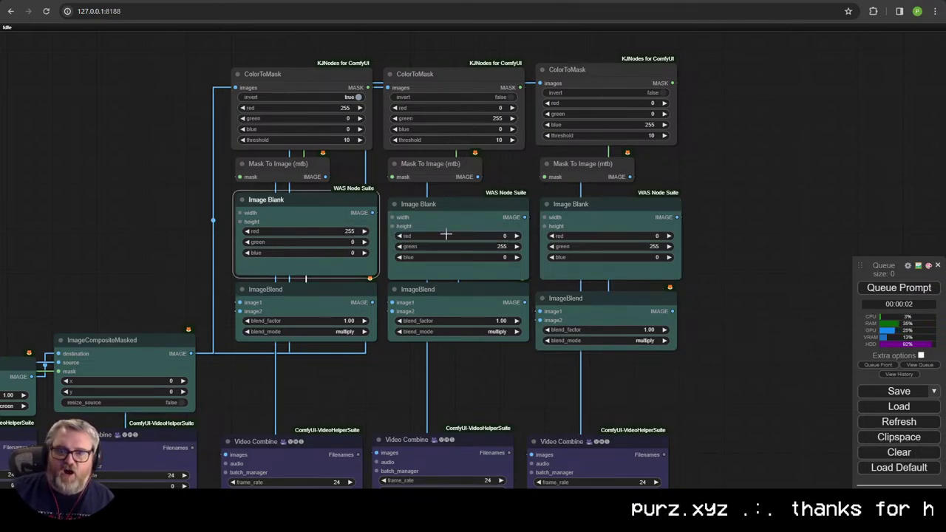
# Step: Set green to 0 and blue to 255 in the Image Blank node under the third Mask To Image
pyautogui.click(640, 246)
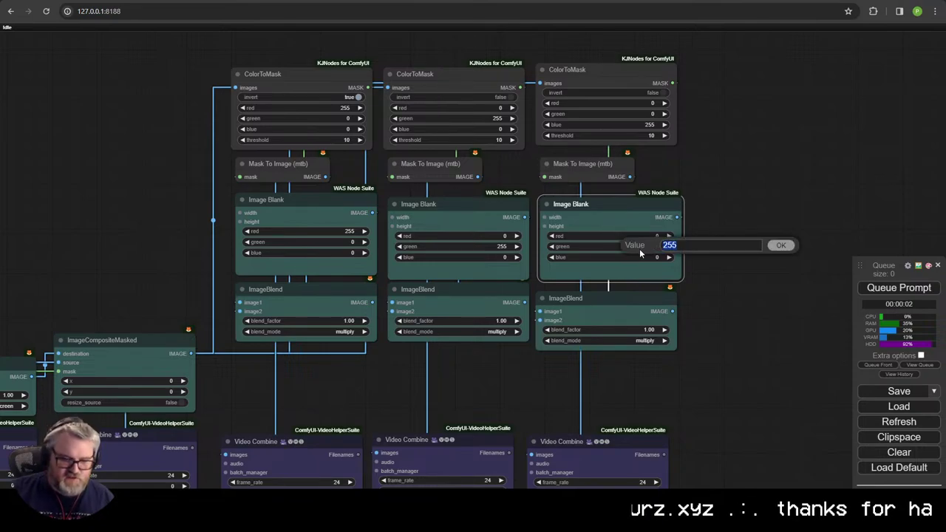
pyautogui.write('0')
pyautogui.press('Return')
pyautogui.click(629, 258)
pyautogui.write('255')
pyautogui.press('Return')
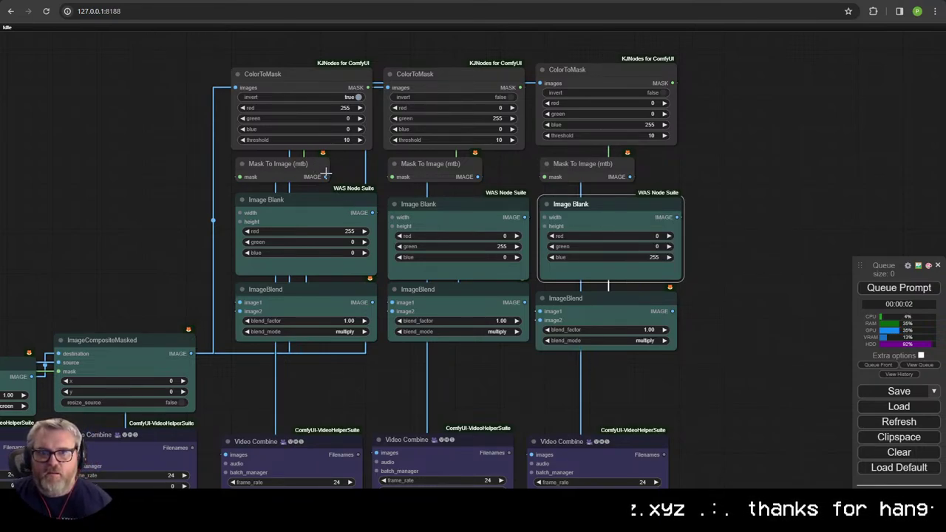
# Step: Move the Resolution node from the start of the workflow next to the three new Image Blank nodes
pyautogui.moveTo(326, 175); pyautogui.dragTo(325, 176)
pyautogui.click(319, 210)
pyautogui.scroll(-3, 323, 209)
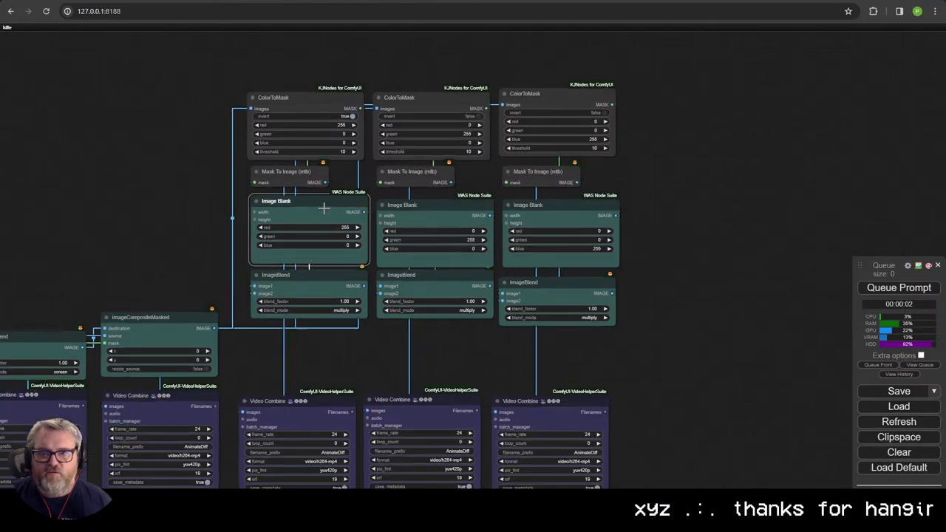
pyautogui.moveTo(86, 248); pyautogui.dragTo(286, 222)
pyautogui.scroll(-2, 285, 222)
pyautogui.moveTo(81, 275); pyautogui.dragTo(323, 172)
pyautogui.scroll(-3, 323, 172)
pyautogui.moveTo(165, 236); pyautogui.dragTo(387, 268)
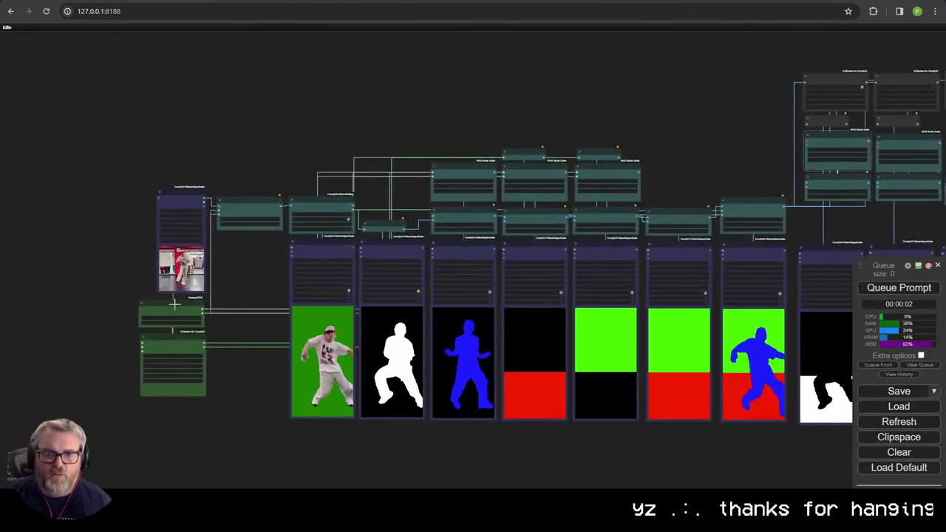
pyautogui.moveTo(175, 308); pyautogui.dragTo(699, 96)
pyautogui.moveTo(698, 96); pyautogui.dragTo(268, 197)
pyautogui.scroll(12, 288, 251)
pyautogui.moveTo(326, 153); pyautogui.dragTo(59, 234)
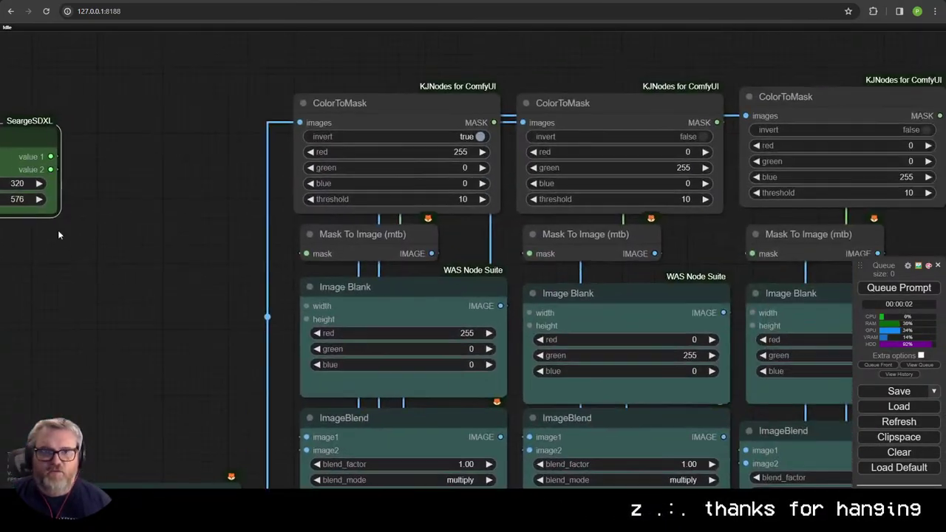
pyautogui.moveTo(31, 144); pyautogui.dragTo(205, 323)
pyautogui.moveTo(198, 252); pyautogui.dragTo(46, 65)
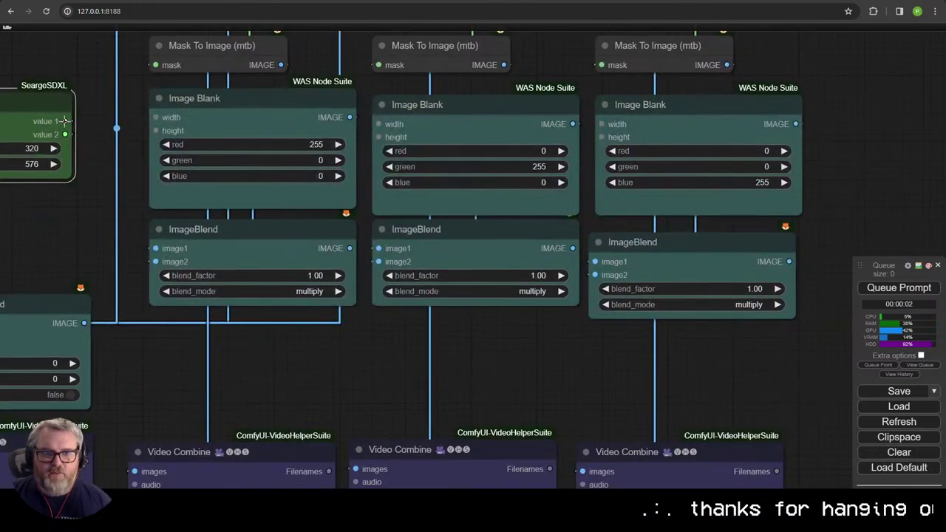
# Step: Connect the Resolution node's value 1 and value 2 to the width and height inputs of all three new Image Blank nodes
pyautogui.moveTo(65, 121); pyautogui.dragTo(378, 137)
pyautogui.moveTo(65, 120); pyautogui.dragTo(602, 137)
pyautogui.scroll(-10, 212, 285)
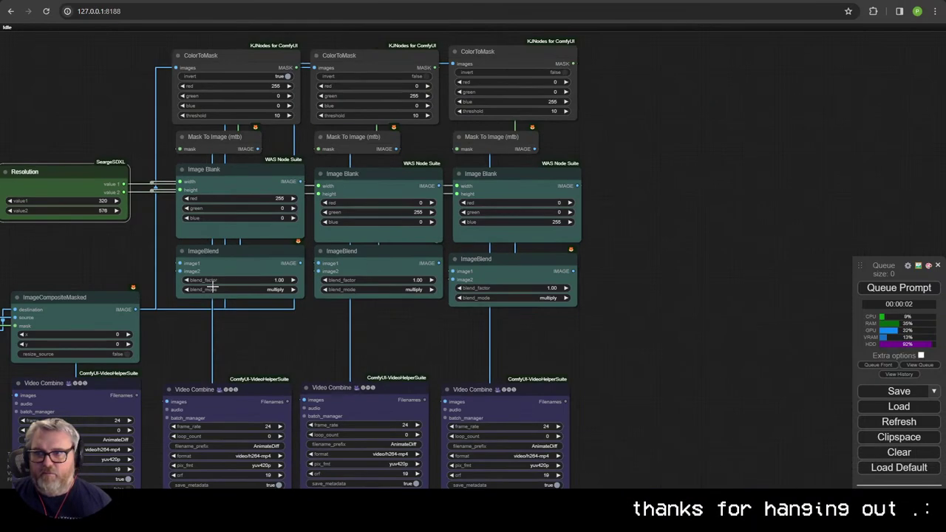
# Step: Move the connected Resolution node back toward the start of the workflow
pyautogui.moveTo(185, 268); pyautogui.dragTo(753, 136)
pyautogui.moveTo(657, 157); pyautogui.dragTo(374, 242)
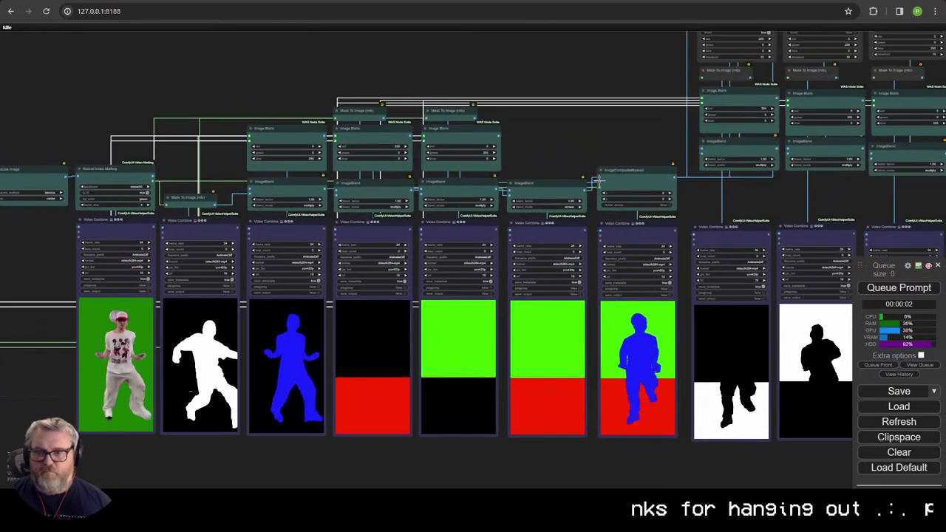
pyautogui.scroll(3, 230, 235)
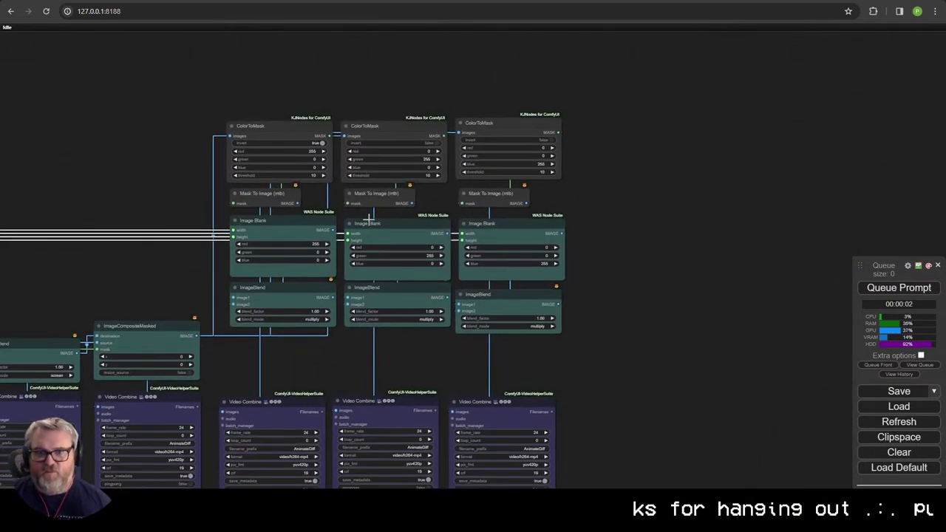
# Step: Align the second and third Image Blank nodes and the third ImageBlend node with the first pair's rows
pyautogui.click(372, 218)
pyautogui.moveTo(372, 217); pyautogui.dragTo(370, 213)
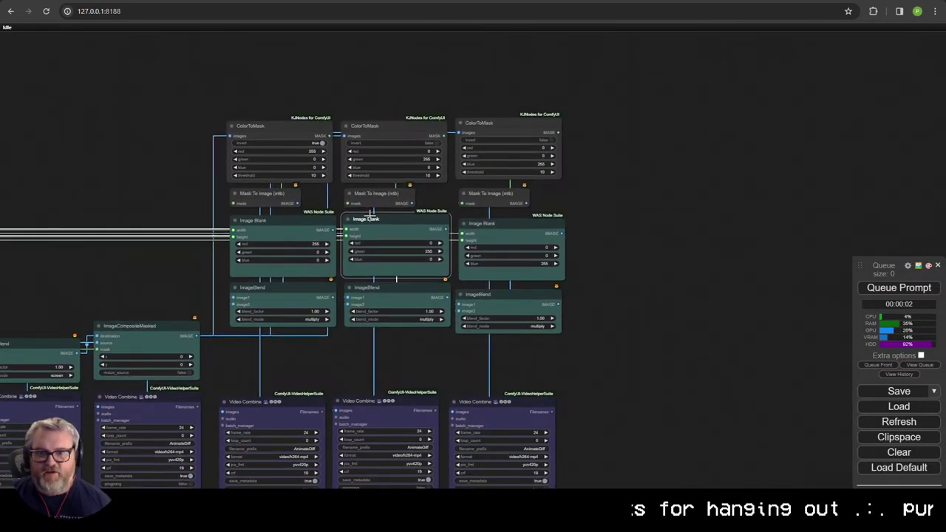
pyautogui.moveTo(475, 222); pyautogui.dragTo(477, 217)
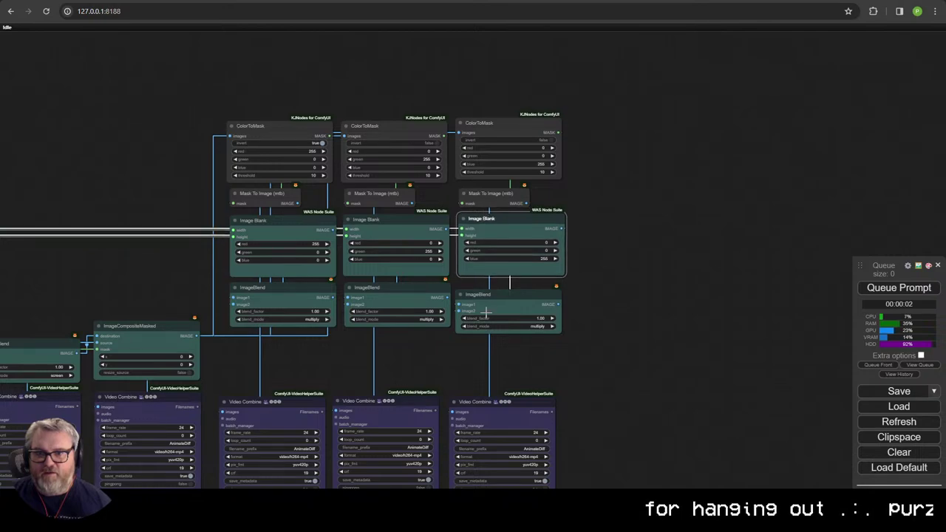
pyautogui.moveTo(502, 293); pyautogui.dragTo(501, 284)
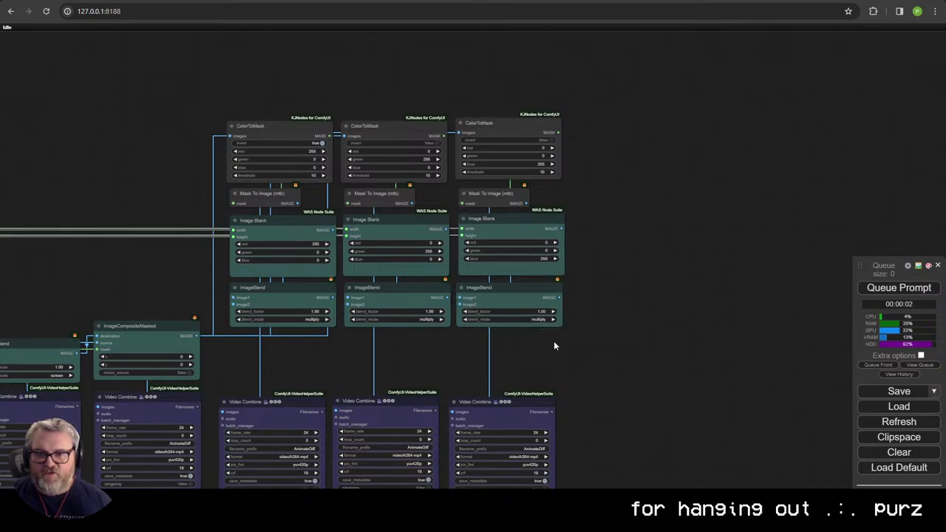
# Step: Connect each new ImageBlend output to the images input of the Video Combine node below it
pyautogui.moveTo(363, 341); pyautogui.dragTo(417, 225)
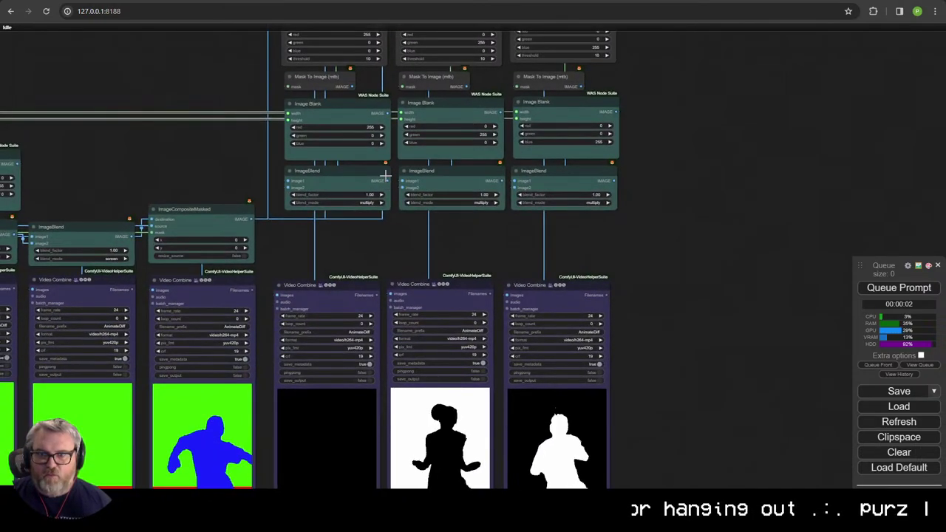
pyautogui.click(384, 175)
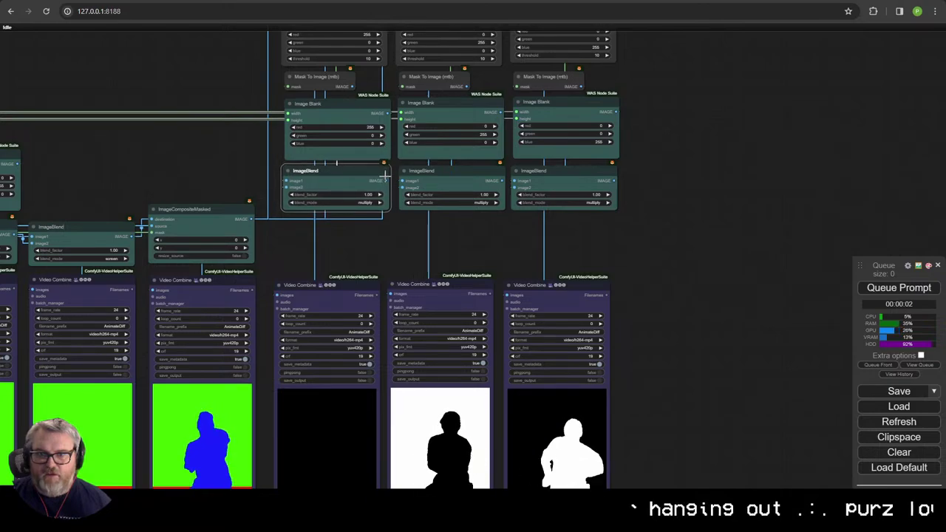
pyautogui.moveTo(385, 176); pyautogui.dragTo(277, 295)
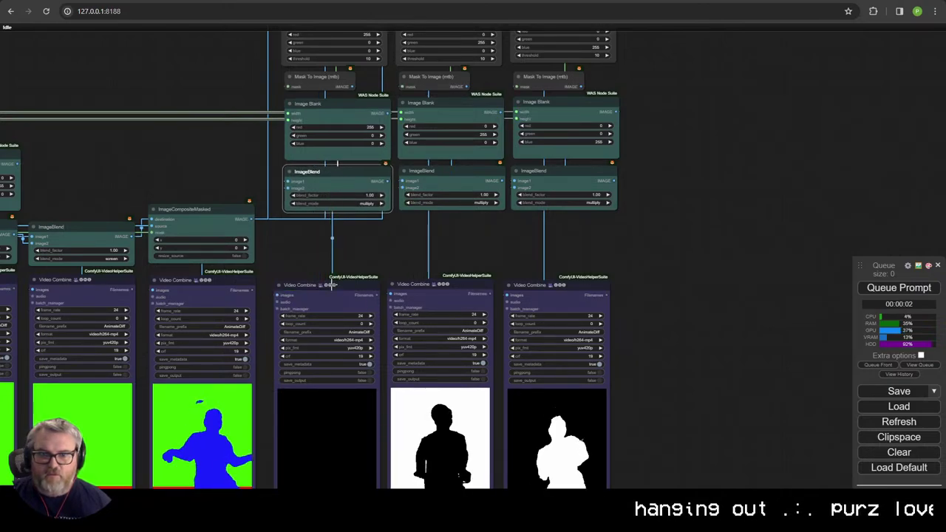
pyautogui.moveTo(502, 181); pyautogui.dragTo(391, 294)
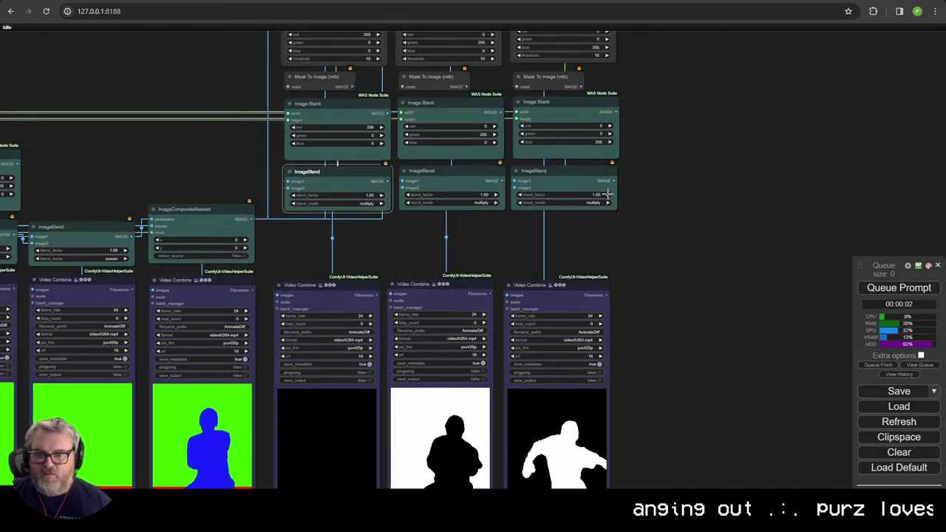
pyautogui.scroll(-2, 604, 311)
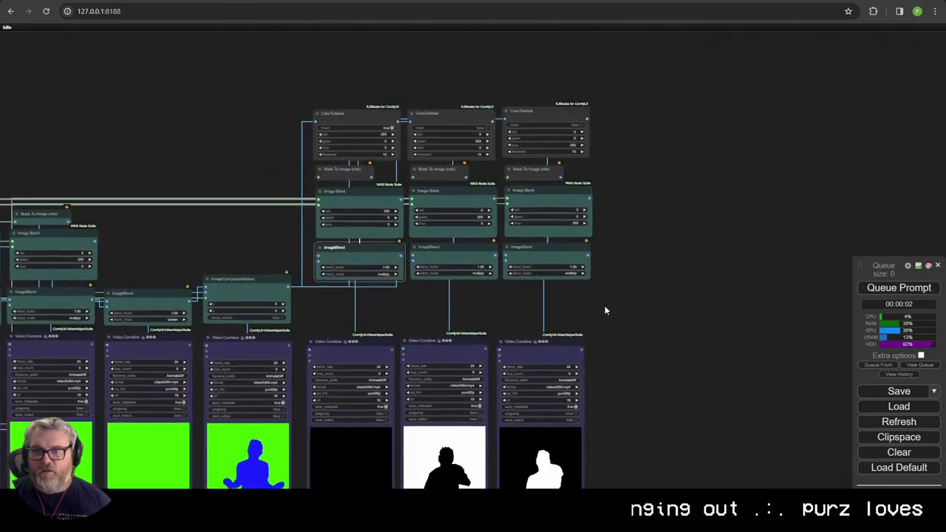
# Step: Move the three Video Combine nodes up closer beneath their ImageBlend nodes
pyautogui.moveTo(605, 306); pyautogui.dragTo(601, 317)
pyautogui.moveTo(604, 296); pyautogui.dragTo(357, 127)
pyautogui.moveTo(355, 259); pyautogui.dragTo(348, 304)
pyautogui.click(628, 342)
pyautogui.scroll(-1, 642, 372)
pyautogui.moveTo(642, 372); pyautogui.dragTo(770, 133)
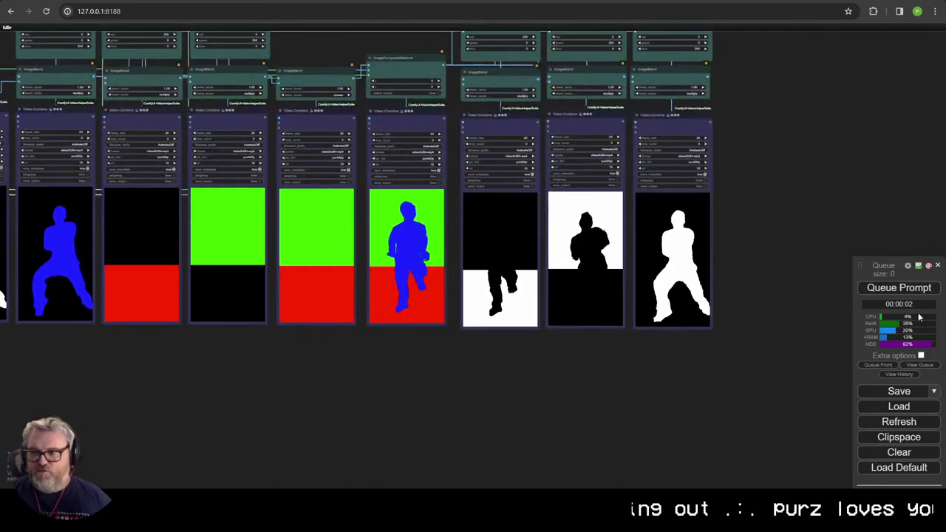
# Step: Run the workflow and check the three color previews against their Image Blank and ImageBlend nodes
pyautogui.click(899, 288)
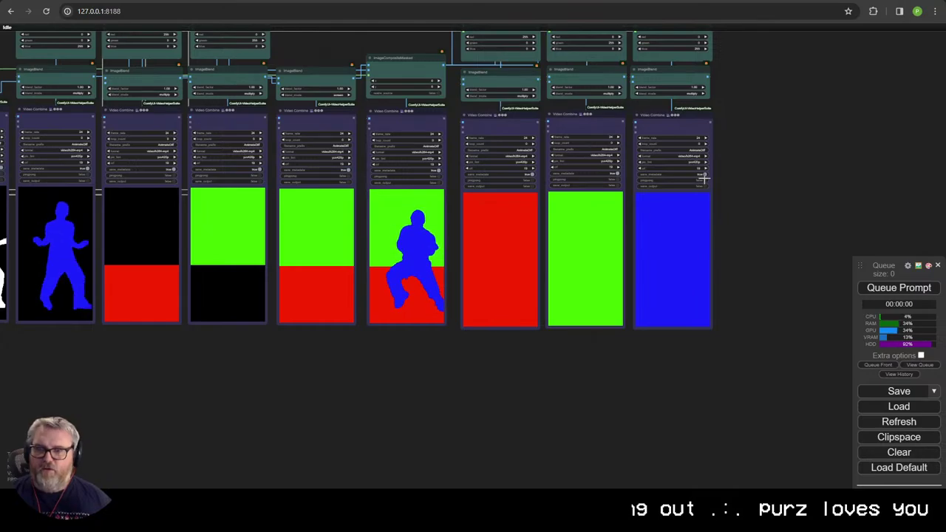
pyautogui.moveTo(707, 180); pyautogui.dragTo(467, 406)
pyautogui.scroll(9, 424, 262)
pyautogui.moveTo(404, 245); pyautogui.dragTo(544, 162)
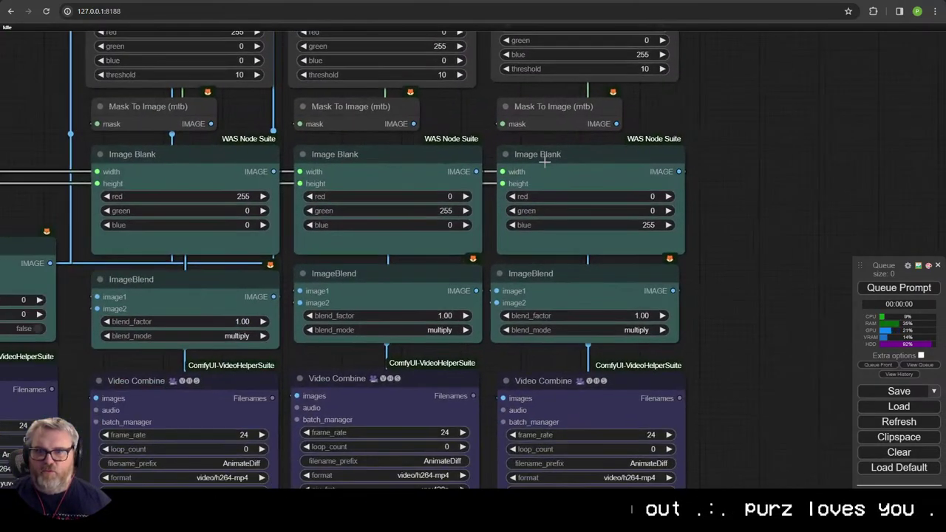
# Step: Connect each Mask To Image output to the image2 input of the ImageBlend node in the same column
pyautogui.scroll(-1, 428, 352)
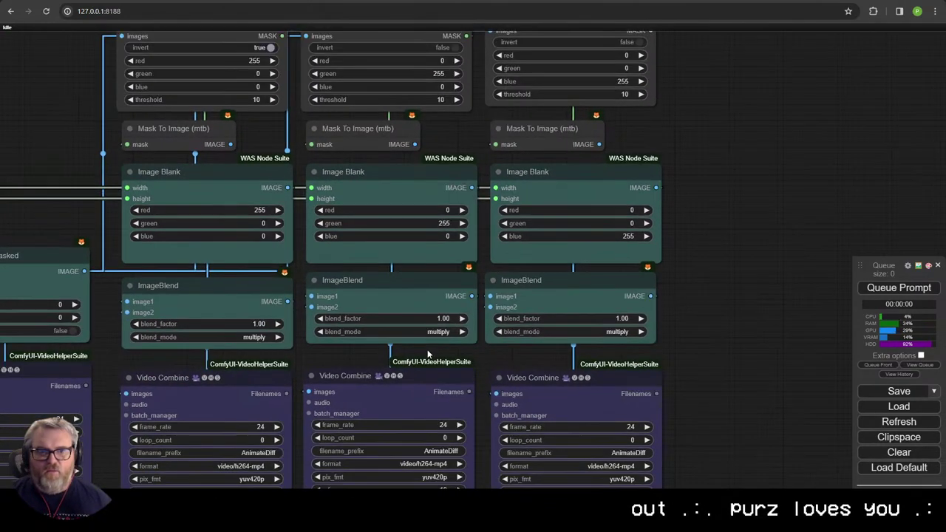
pyautogui.scroll(-2, 390, 301)
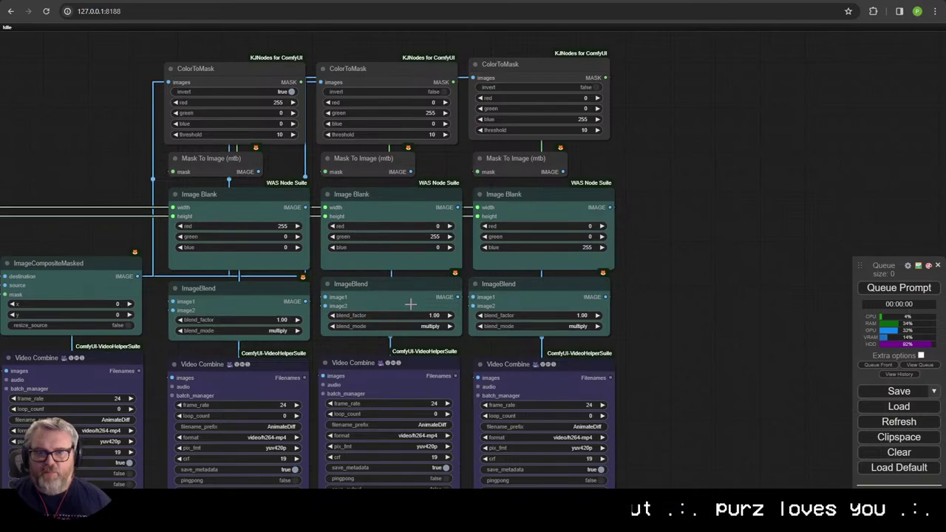
pyautogui.moveTo(411, 303); pyautogui.dragTo(451, 329)
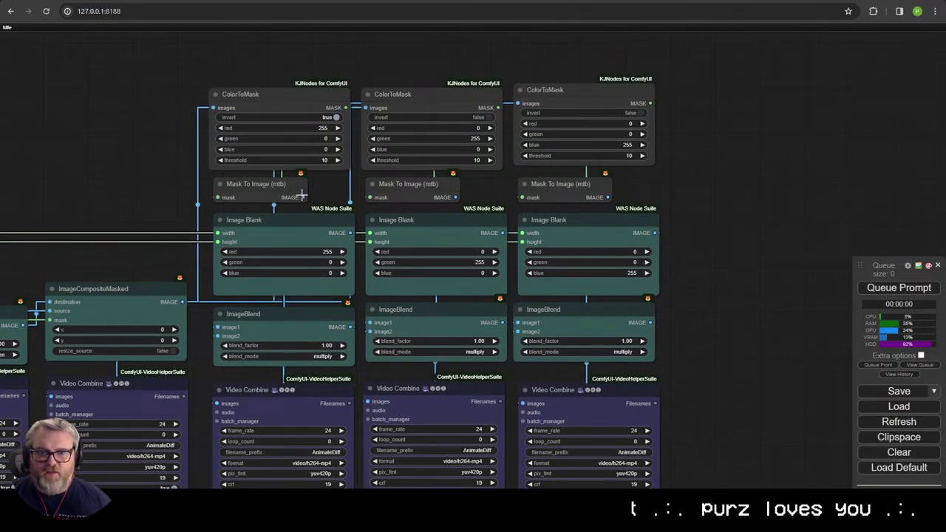
pyautogui.moveTo(302, 197); pyautogui.dragTo(360, 349)
pyautogui.moveTo(218, 337); pyautogui.dragTo(219, 336)
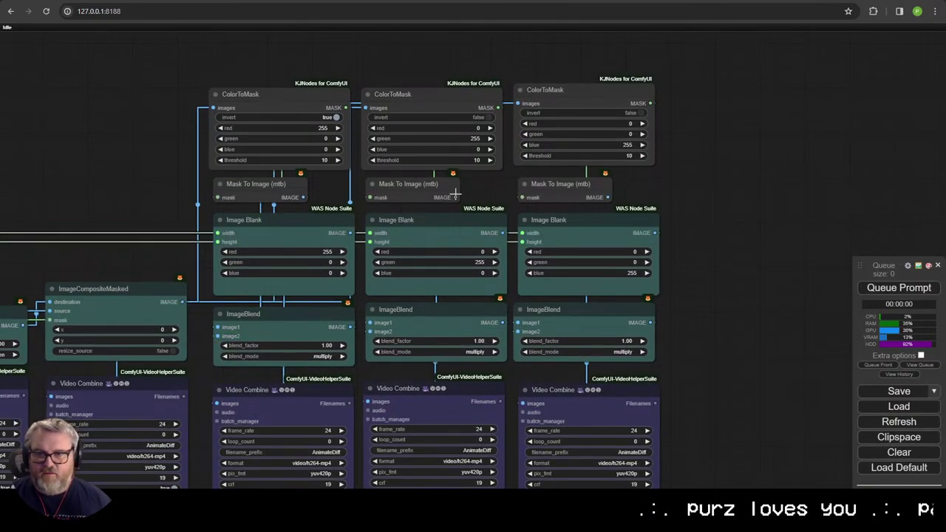
pyautogui.moveTo(456, 195); pyautogui.dragTo(517, 211)
pyautogui.moveTo(369, 332); pyautogui.dragTo(370, 332)
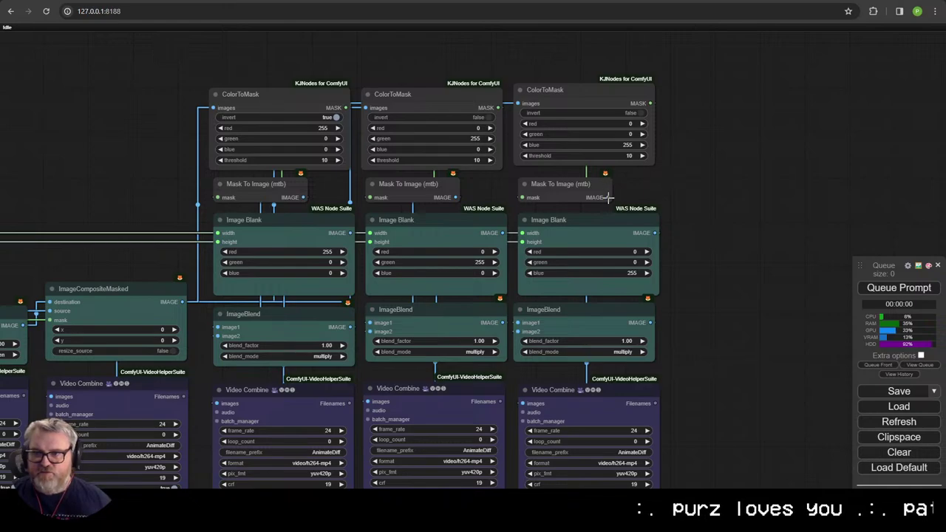
pyautogui.moveTo(608, 198); pyautogui.dragTo(650, 354)
pyautogui.moveTo(517, 332); pyautogui.dragTo(518, 332)
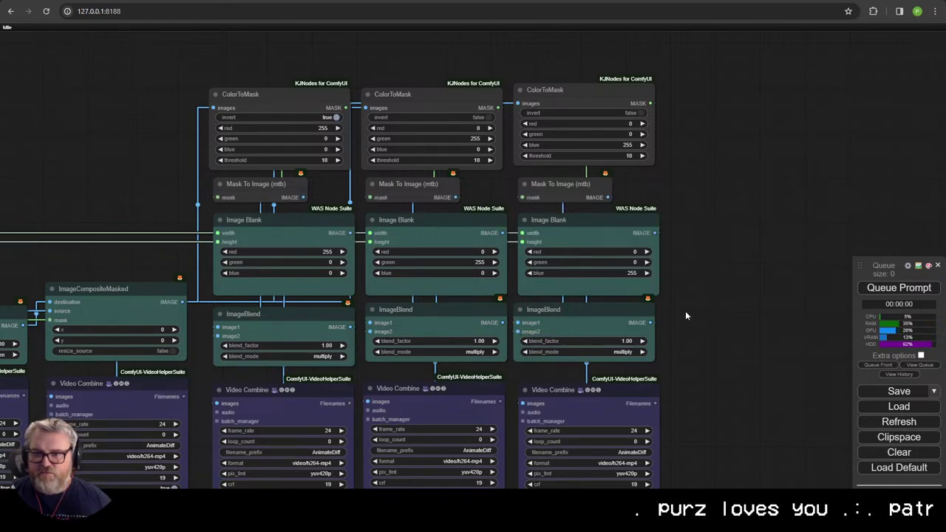
# Step: Rerun the workflow and compare the red, green and blue previews with the composite
pyautogui.click(551, 228)
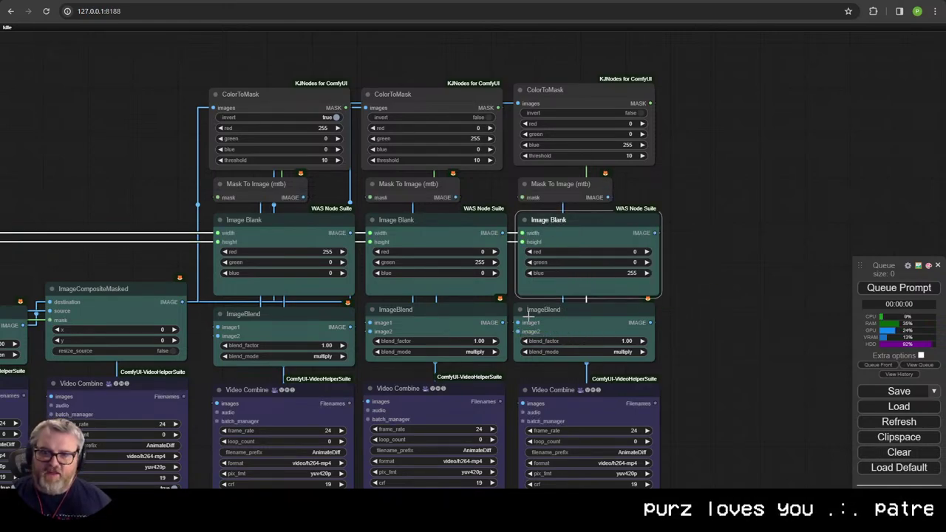
pyautogui.click(533, 317)
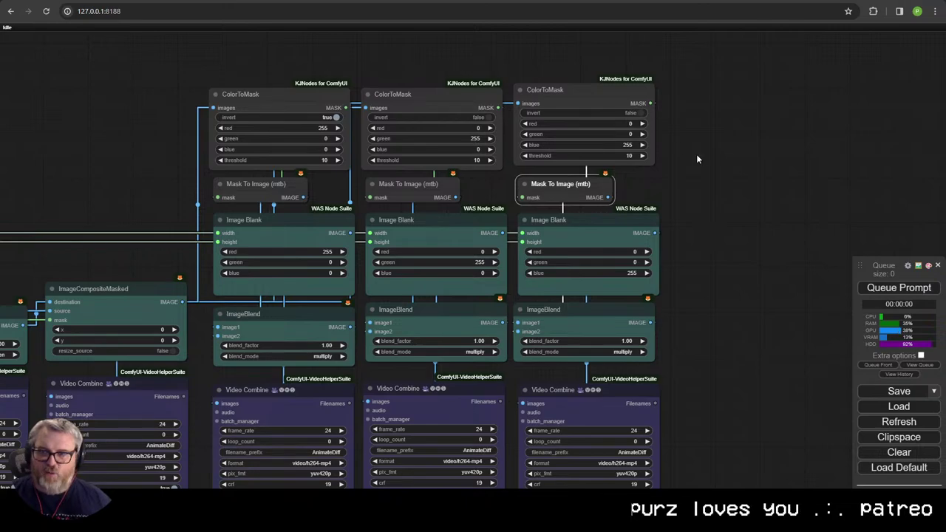
pyautogui.click(591, 93)
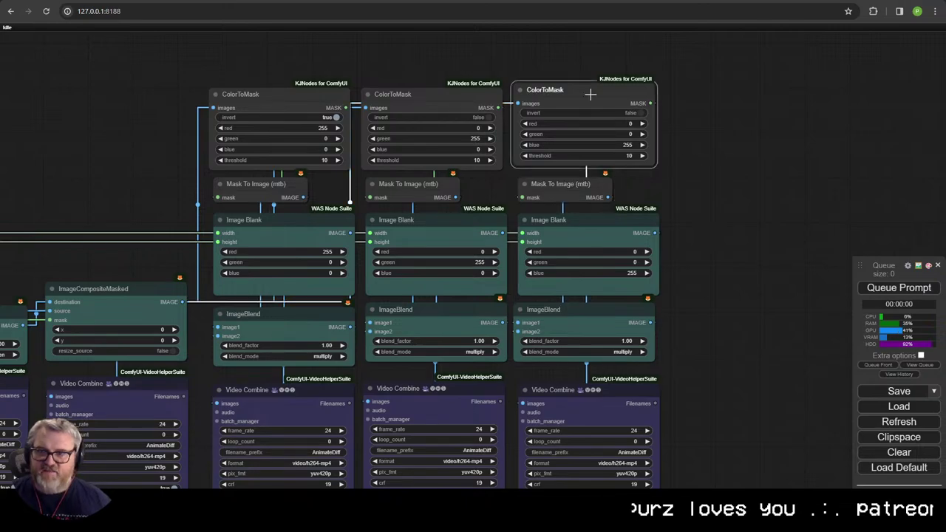
pyautogui.click(913, 291)
pyautogui.moveTo(725, 397); pyautogui.dragTo(740, 101)
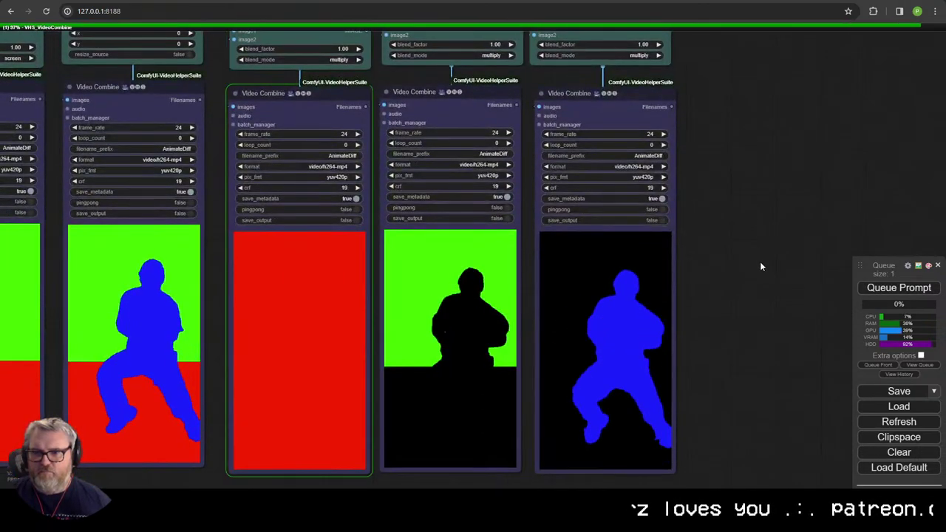
pyautogui.scroll(-1, 758, 263)
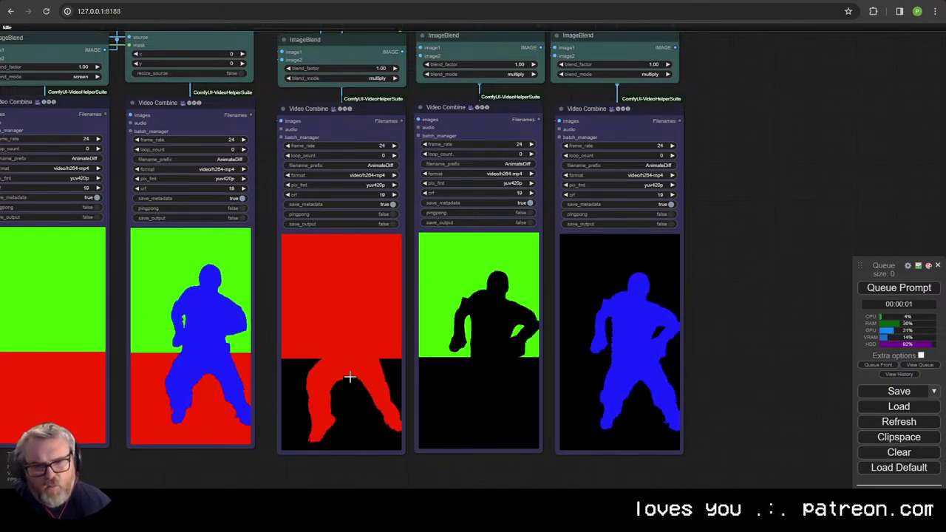
pyautogui.scroll(-2, 348, 321)
pyautogui.moveTo(396, 227); pyautogui.dragTo(396, 422)
pyautogui.scroll(5, 384, 347)
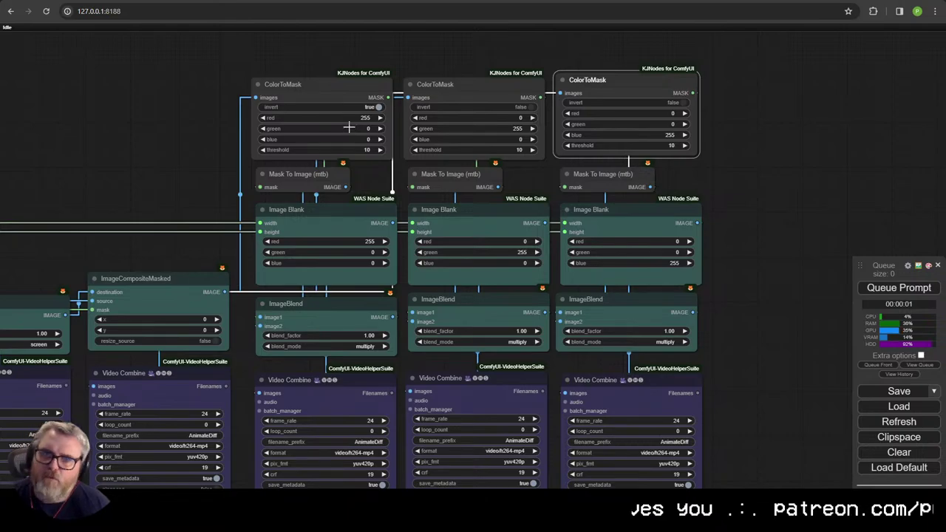
# Step: Set invert to false on the first ColorToMask node and rerun the workflow
pyautogui.click(357, 104)
pyautogui.scroll(10, 359, 104)
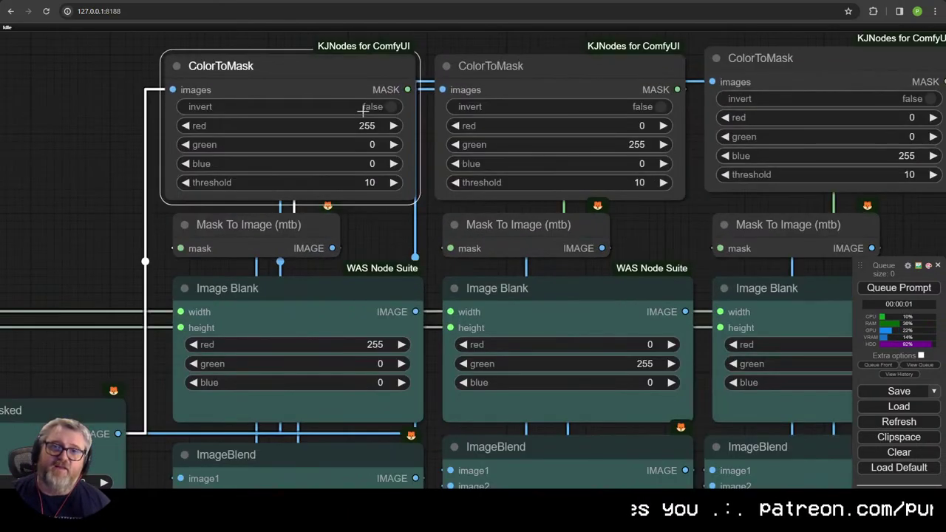
pyautogui.scroll(-4, 360, 101)
pyautogui.scroll(-6, 360, 102)
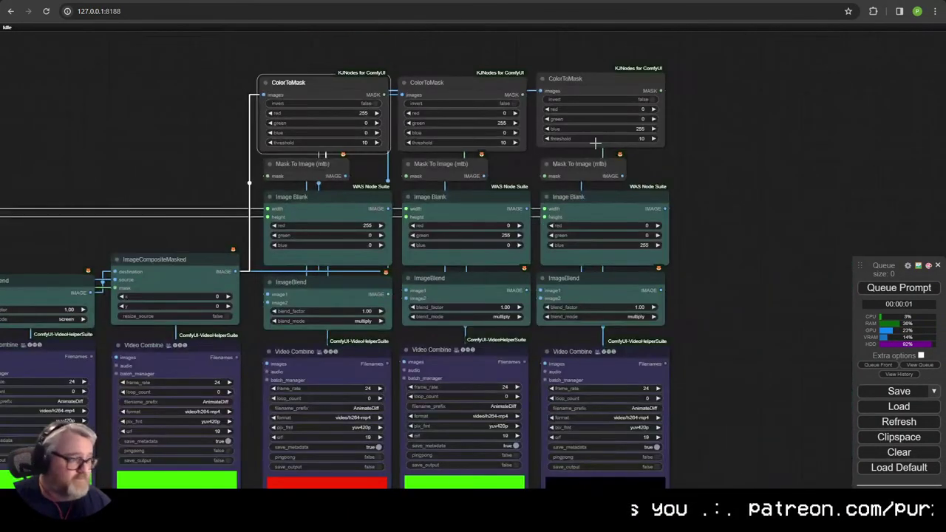
pyautogui.click(864, 288)
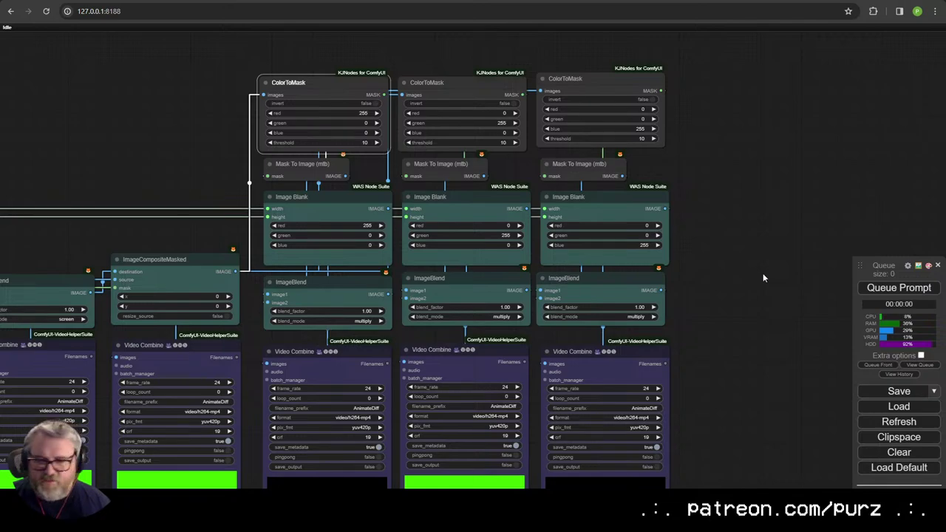
# Step: Move the floating queue menu higher so that its Manager and Share entries are in view
pyautogui.moveTo(697, 310); pyautogui.dragTo(694, 227)
pyautogui.moveTo(872, 267); pyautogui.dragTo(870, 215)
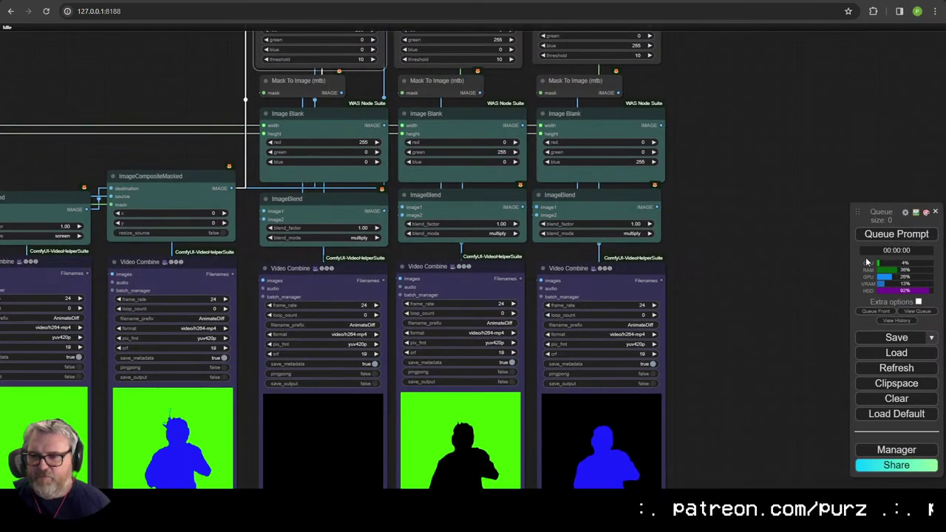
# Step: Move the three red, green and blue ColorToMask node columns away from the ImageCompositeMasked column, leaving a gap between them
pyautogui.scroll(-5, 712, 258)
pyautogui.scroll(-2, 710, 260)
pyautogui.moveTo(711, 259); pyautogui.dragTo(759, 178)
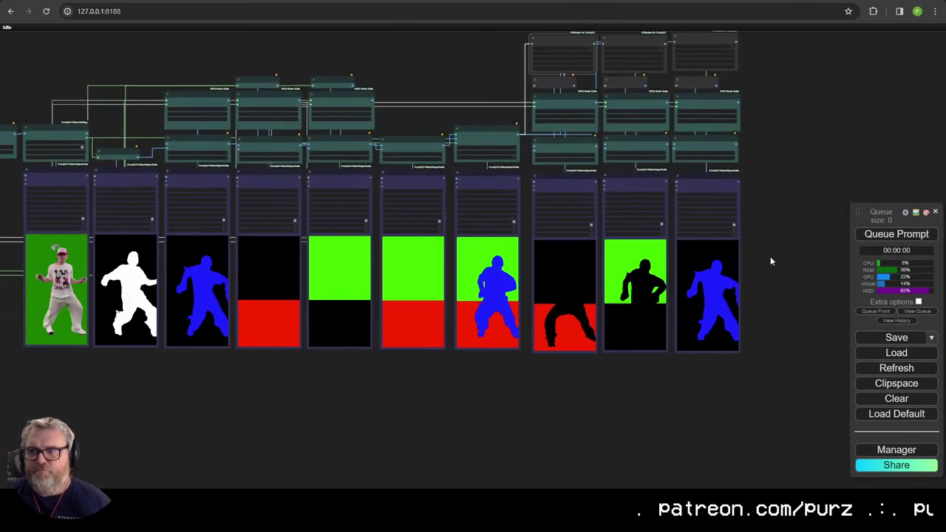
pyautogui.moveTo(769, 271); pyautogui.dragTo(528, 36)
pyautogui.moveTo(581, 184); pyautogui.dragTo(690, 182)
pyautogui.scroll(-4, 584, 333)
pyautogui.scroll(5, 446, 374)
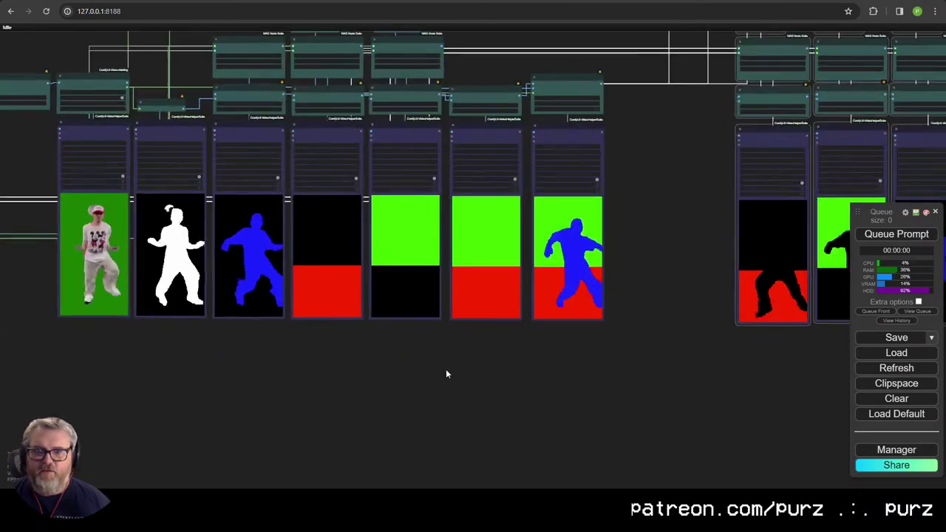
pyautogui.scroll(-5, 540, 319)
pyautogui.moveTo(520, 360); pyautogui.dragTo(483, 352)
pyautogui.moveTo(839, 109); pyautogui.dragTo(747, 62)
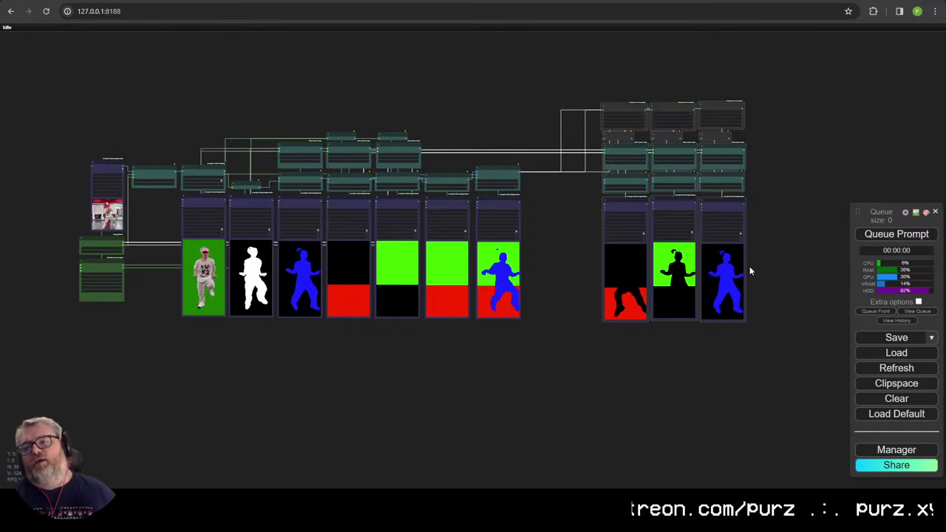
pyautogui.moveTo(729, 200); pyautogui.dragTo(705, 200)
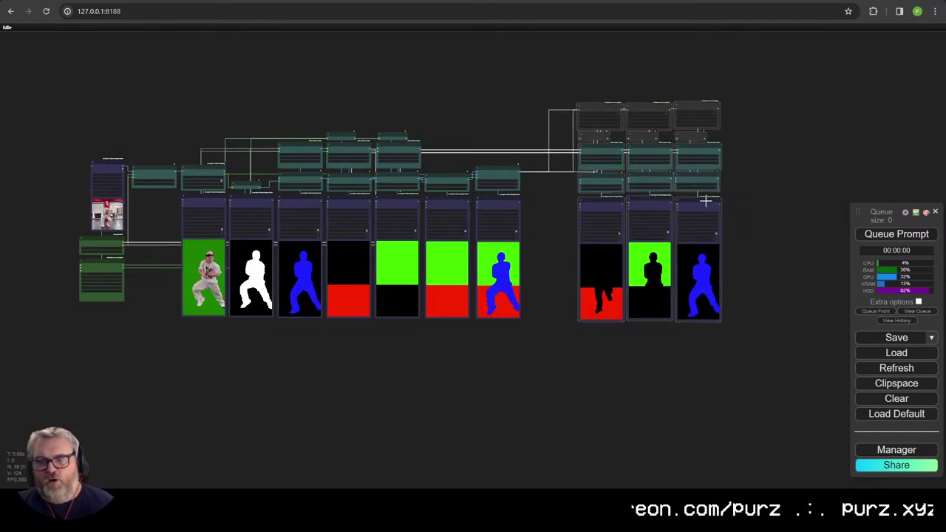
pyautogui.click(632, 385)
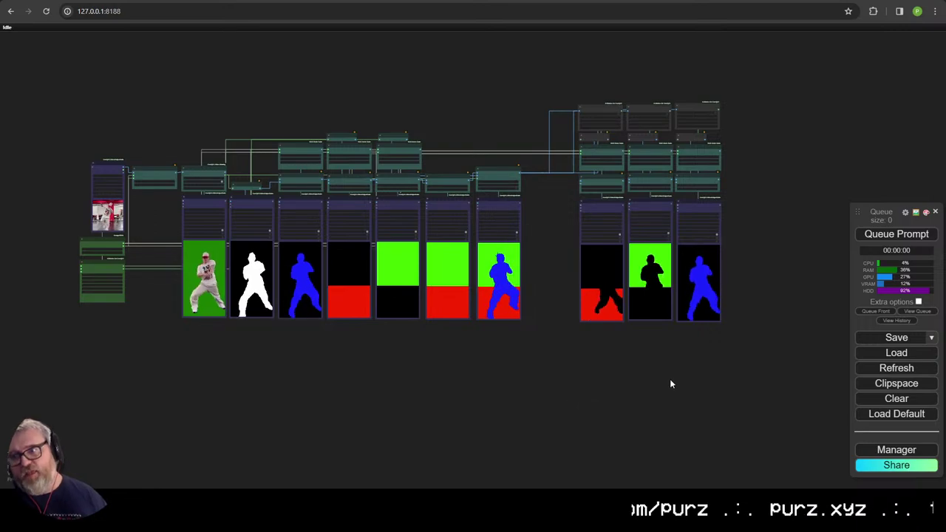
# Step: Recolor the three ColorToMask nodes and three Mask To Image nodes to match the teal Image Blank nodes below them
pyautogui.moveTo(665, 230); pyautogui.dragTo(407, 211)
pyautogui.scroll(10, 402, 194)
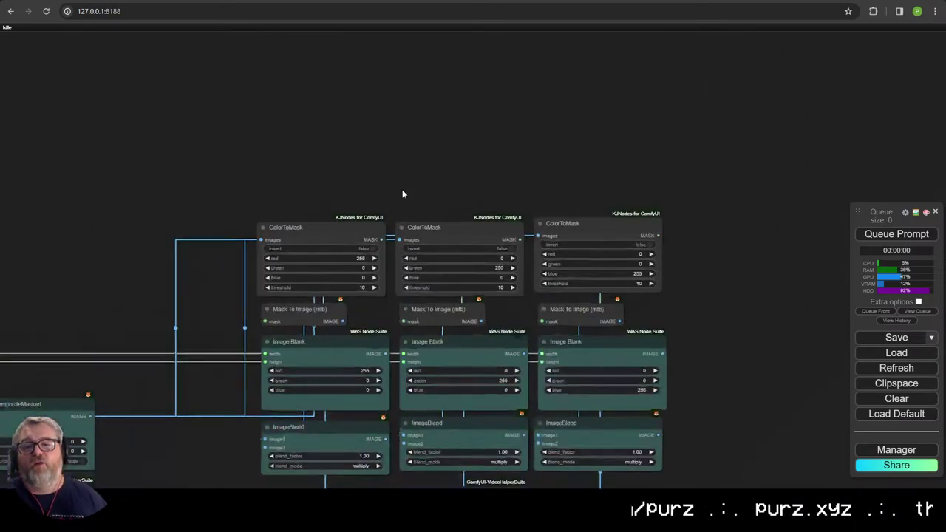
pyautogui.moveTo(633, 322); pyautogui.dragTo(633, 322)
pyautogui.rightClick(584, 319)
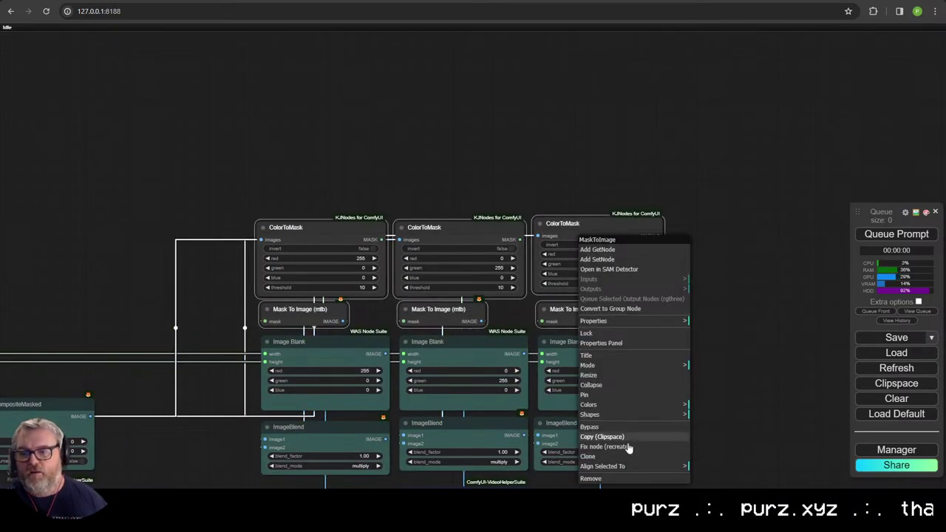
pyautogui.click(611, 406)
pyautogui.click(724, 449)
pyautogui.click(724, 397)
# Step: Add an Efficient Loader node in the empty canvas area below the CreateShapeMask node
pyautogui.scroll(-4, 724, 397)
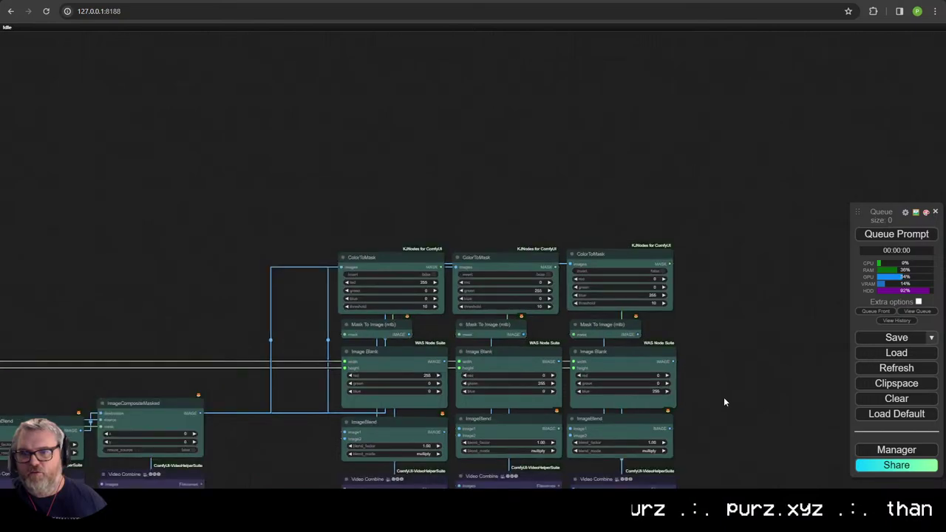
pyautogui.moveTo(724, 397); pyautogui.dragTo(769, 110)
pyautogui.scroll(-7, 616, 257)
pyautogui.moveTo(513, 300); pyautogui.dragTo(565, 281)
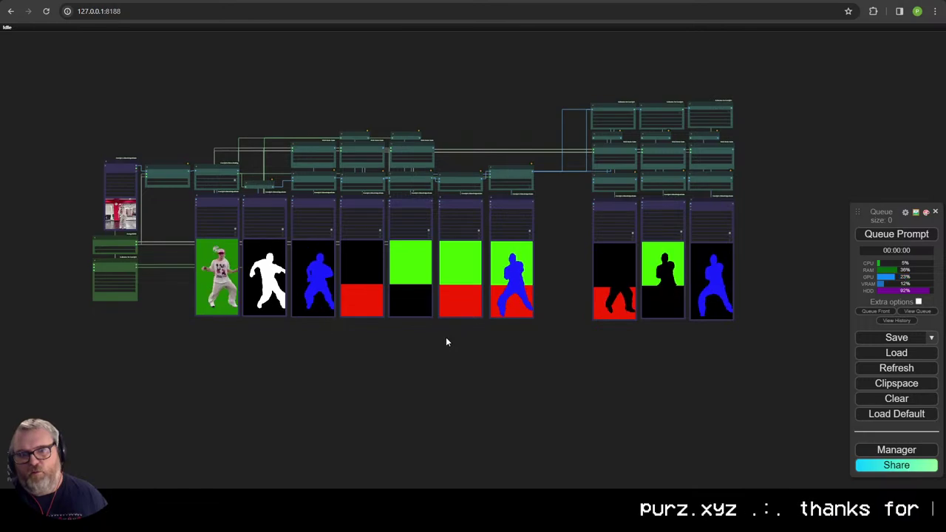
pyautogui.scroll(10, 187, 323)
pyautogui.moveTo(185, 324); pyautogui.dragTo(250, 324)
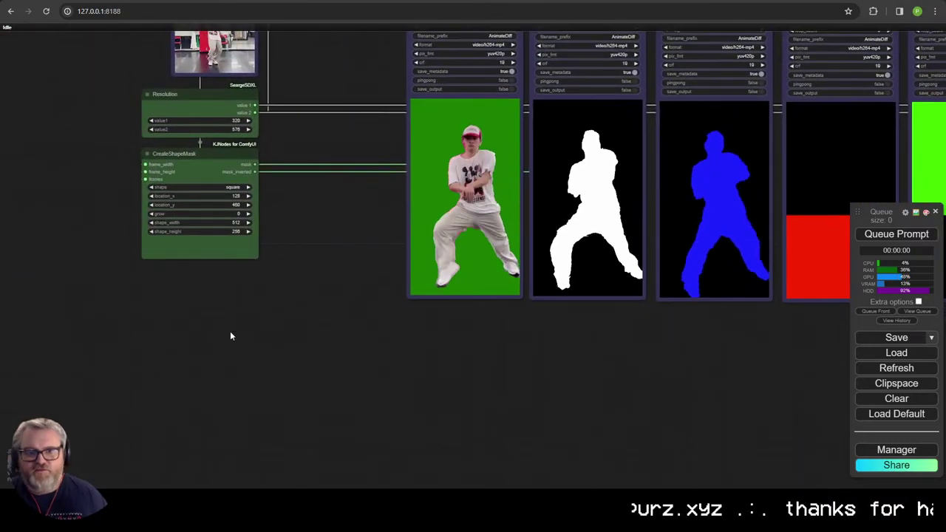
pyautogui.doubleClick(230, 331)
pyautogui.write('effec')
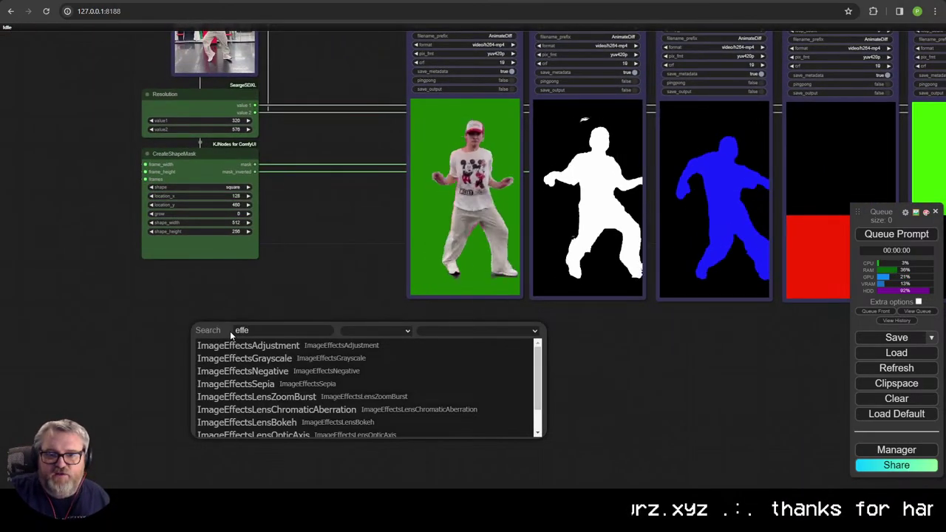
pyautogui.press('BackSpace')
pyautogui.press('BackSpace')
pyautogui.write('icient')
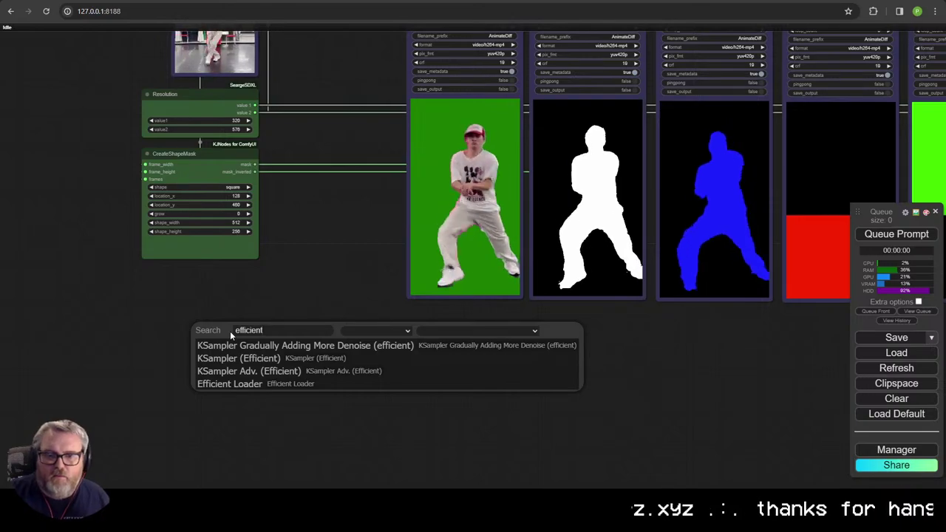
pyautogui.click(230, 384)
# Step: Add a KSampler (Efficient) node beside the Efficient Loader
pyautogui.moveTo(332, 357); pyautogui.dragTo(408, 220)
pyautogui.scroll(5, 346, 355)
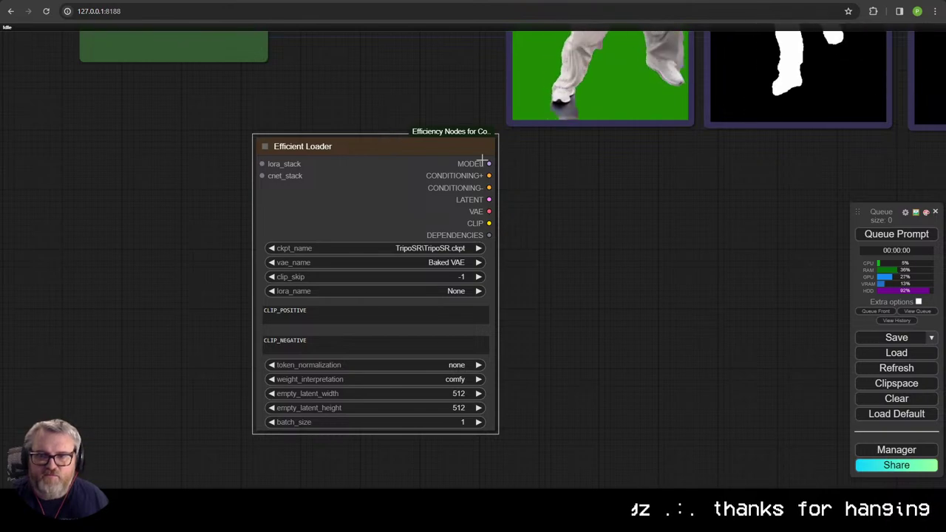
pyautogui.moveTo(489, 164); pyautogui.dragTo(647, 178)
pyautogui.click(407, 152)
pyautogui.doubleClick(630, 201)
pyautogui.click(480, 153)
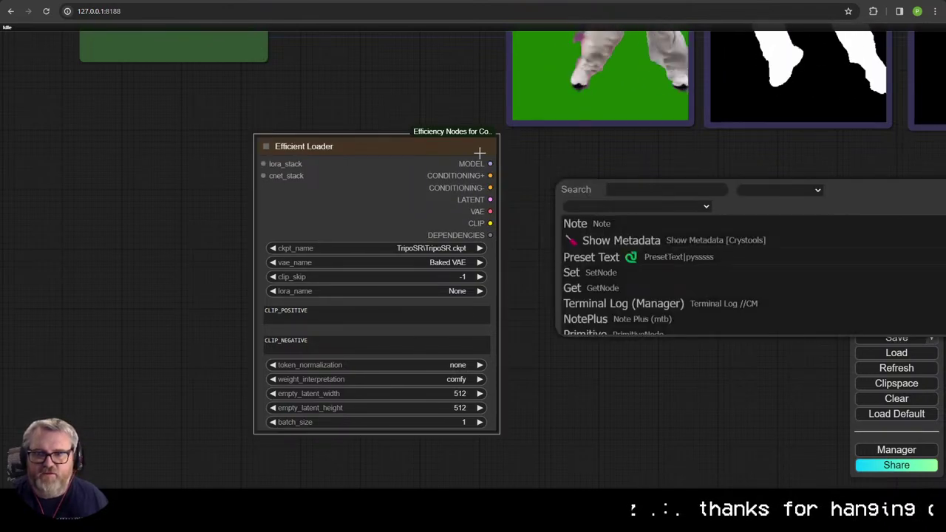
pyautogui.click(566, 178)
pyautogui.doubleClick(566, 180)
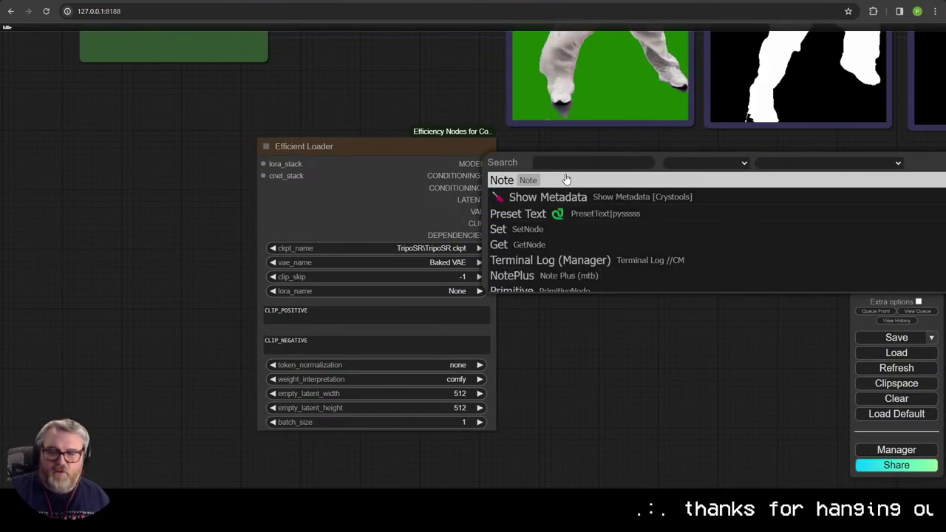
pyautogui.write('efficient k')
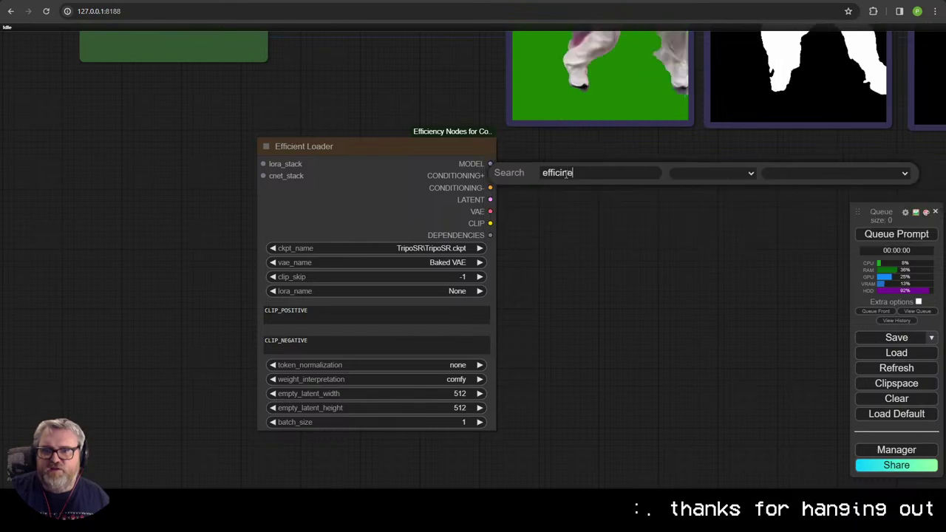
pyautogui.press('BackSpace')
pyautogui.press('BackSpace')
pyautogui.press('BackSpace')
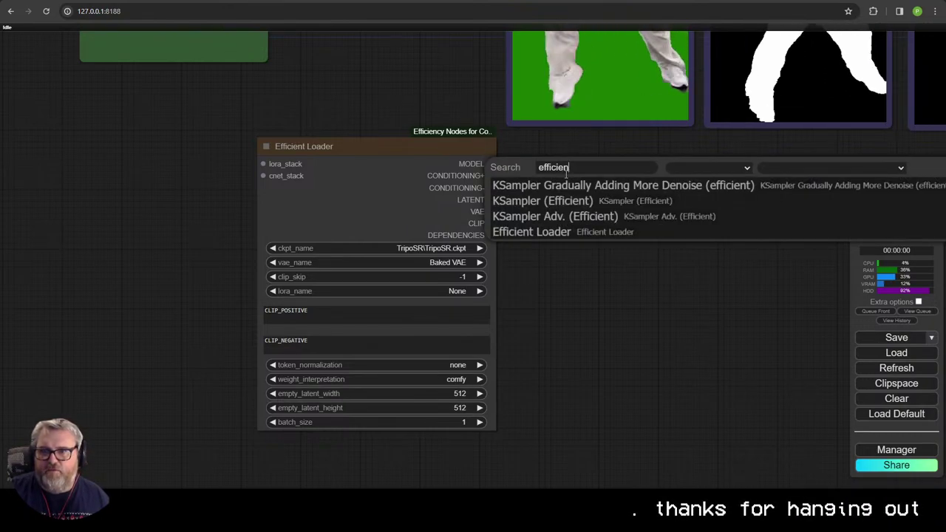
pyautogui.click(542, 200)
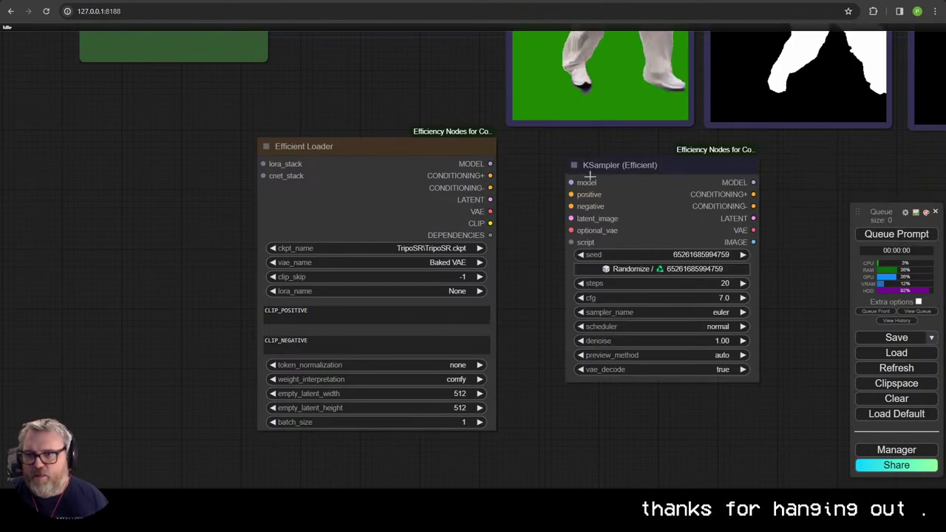
# Step: Connect the Efficient Loader's model, positive and negative conditioning, latent and VAE outputs to the matching KSampler (Efficient) inputs
pyautogui.moveTo(513, 165); pyautogui.dragTo(509, 250)
pyautogui.moveTo(455, 267); pyautogui.dragTo(509, 275)
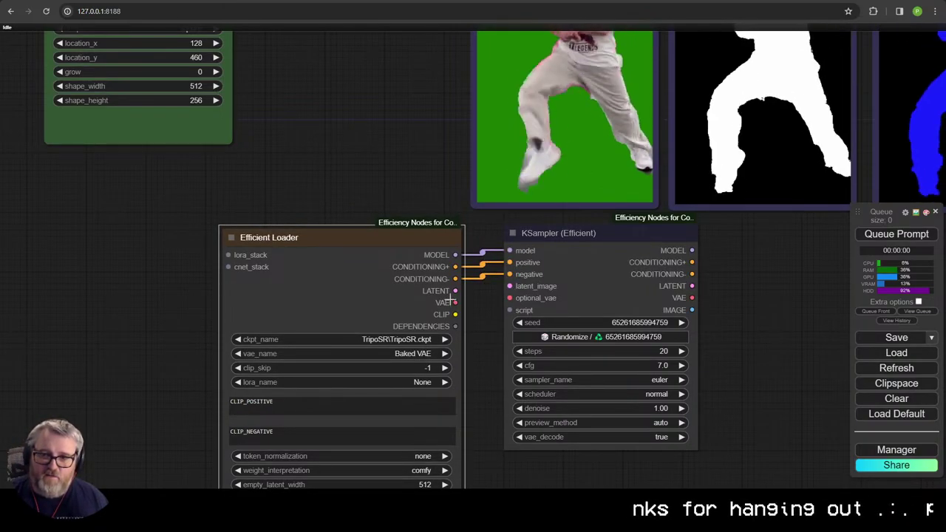
pyautogui.moveTo(456, 291); pyautogui.dragTo(510, 297)
# Step: Spread the two new nodes below the video previews, with Efficient Loader under the input nodes and KSampler far to its right
pyautogui.scroll(-3, 509, 298)
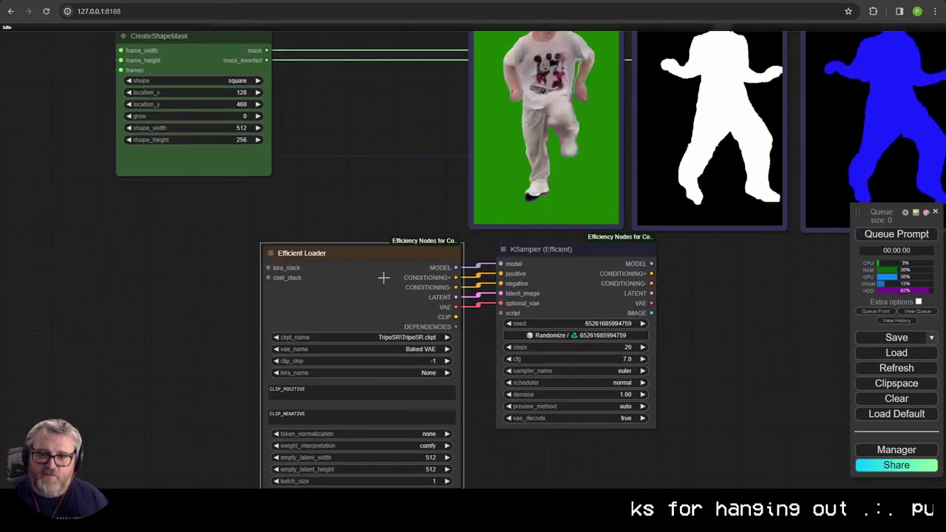
pyautogui.moveTo(364, 254); pyautogui.dragTo(249, 219)
pyautogui.scroll(-6, 526, 323)
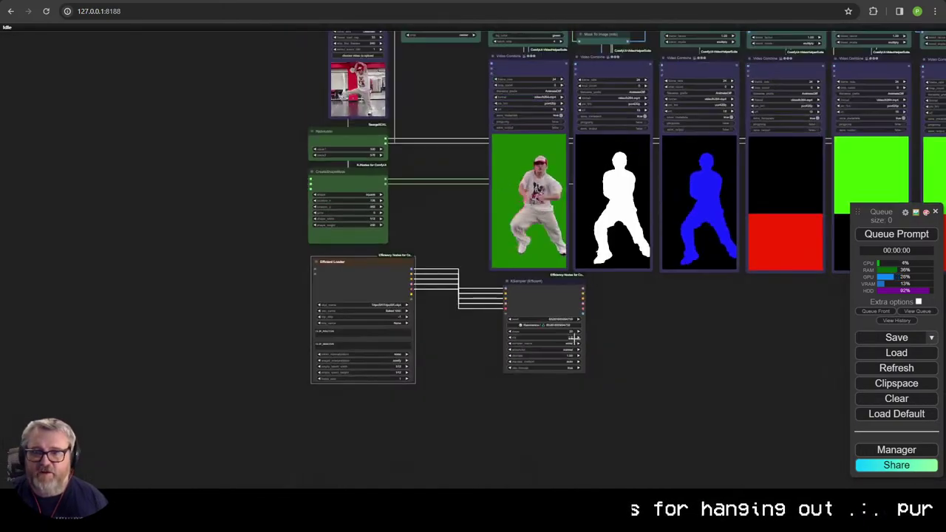
pyautogui.moveTo(668, 333)
pyautogui.mouseDown()
pyautogui.moveTo(373, 413)
pyautogui.moveTo(478, 229)
pyautogui.mouseUp()
pyautogui.scroll(-5, 390, 395)
pyautogui.moveTo(257, 219); pyautogui.dragTo(328, 333)
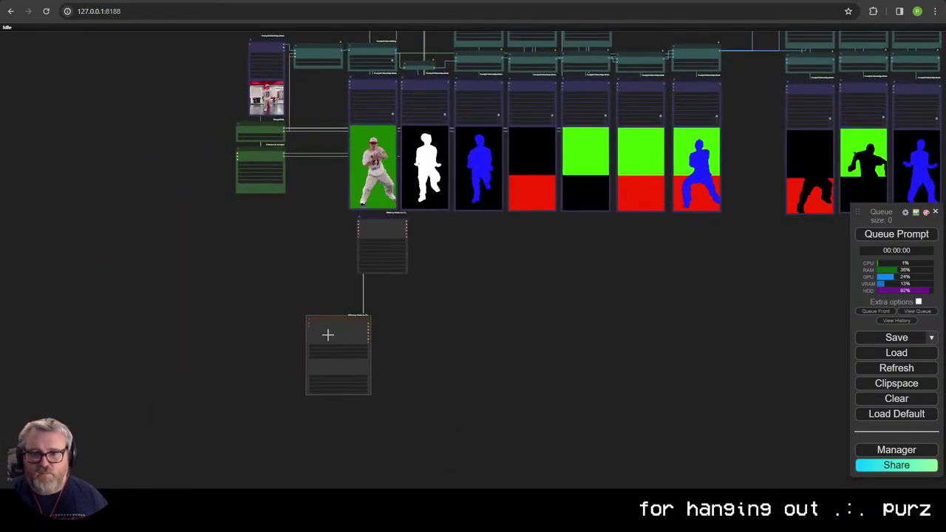
pyautogui.moveTo(398, 222); pyautogui.dragTo(765, 272)
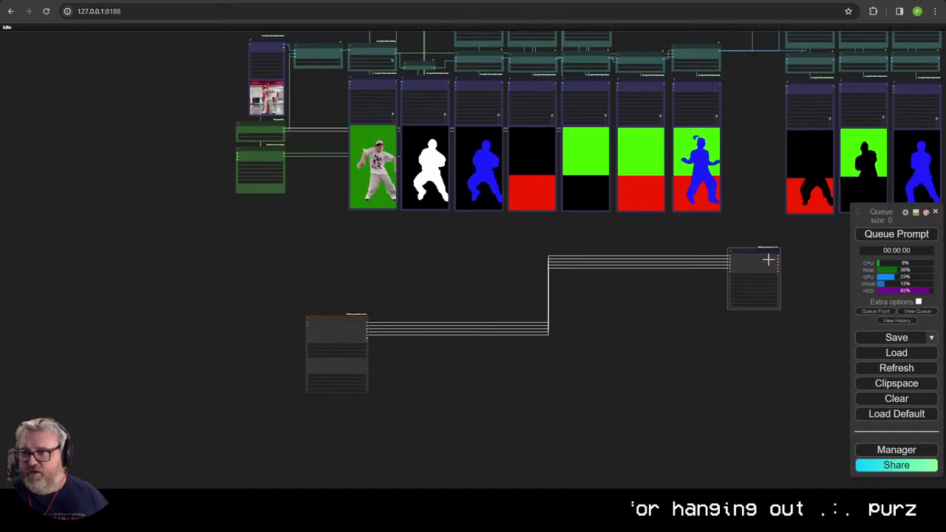
pyautogui.moveTo(751, 323); pyautogui.dragTo(398, 397)
pyautogui.moveTo(394, 328); pyautogui.dragTo(395, 390)
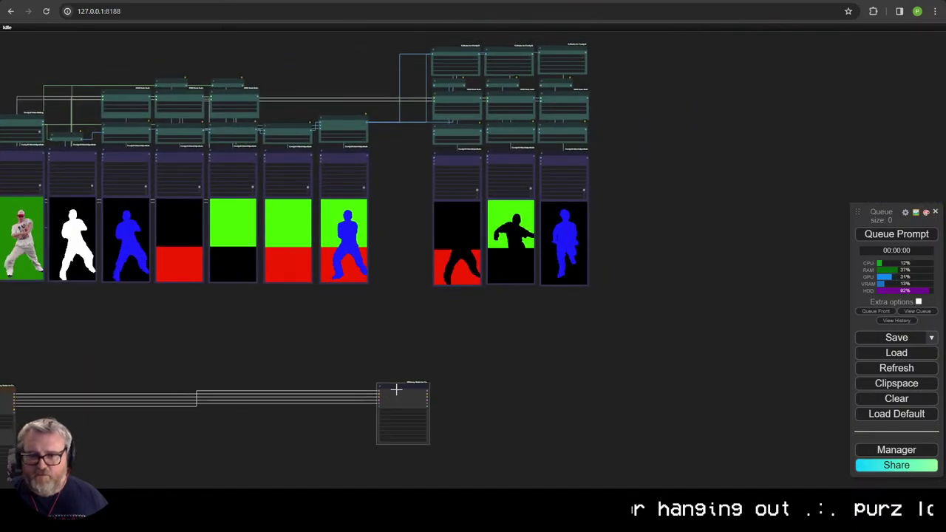
pyautogui.moveTo(176, 341); pyautogui.dragTo(544, 308)
pyautogui.moveTo(350, 362); pyautogui.dragTo(325, 343)
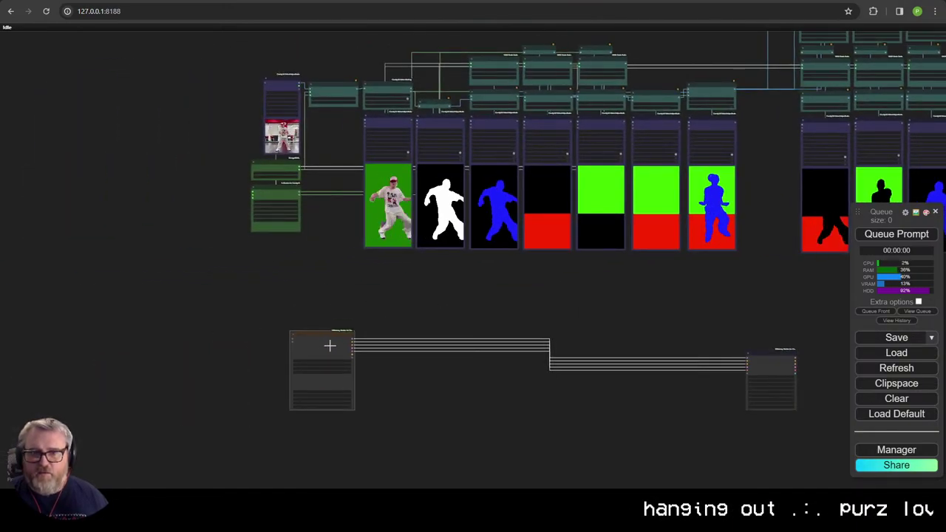
# Step: Move the Load Video, Resolution and CreateShapeMask nodes down together to stand beside the Efficient Loader
pyautogui.scroll(-1, 335, 332)
pyautogui.moveTo(320, 270); pyautogui.dragTo(311, 156)
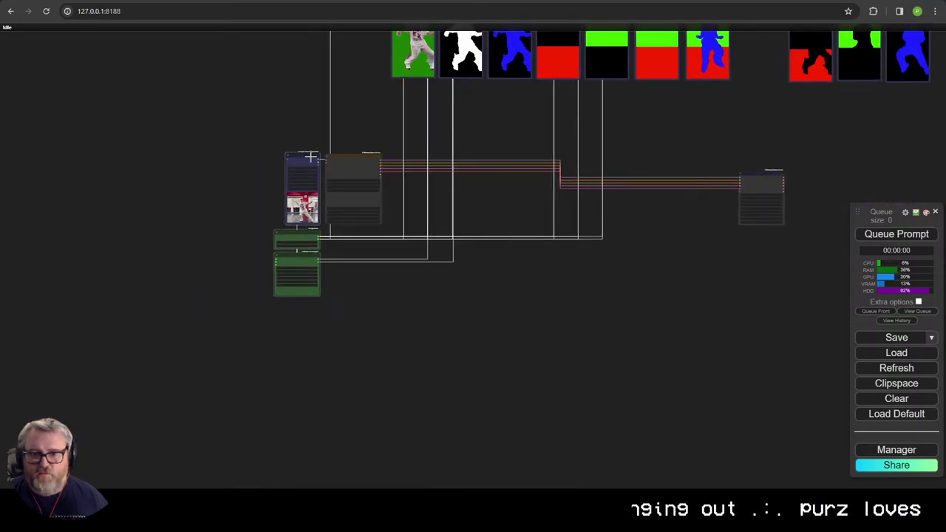
pyautogui.click(374, 302)
# Step: Move the Upscale Image node down to sit directly above the Load Video node
pyautogui.moveTo(371, 193); pyautogui.dragTo(302, 475)
pyautogui.scroll(10, 298, 281)
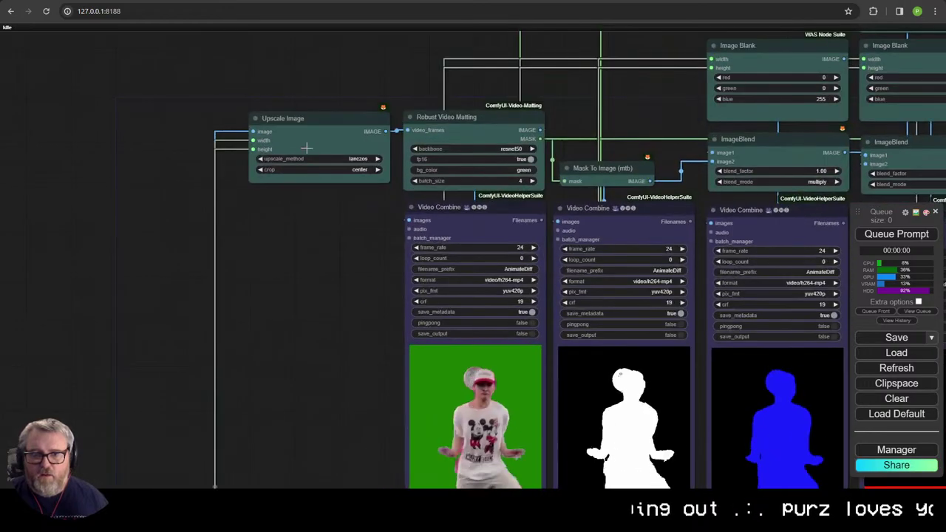
pyautogui.scroll(-8, 194, 295)
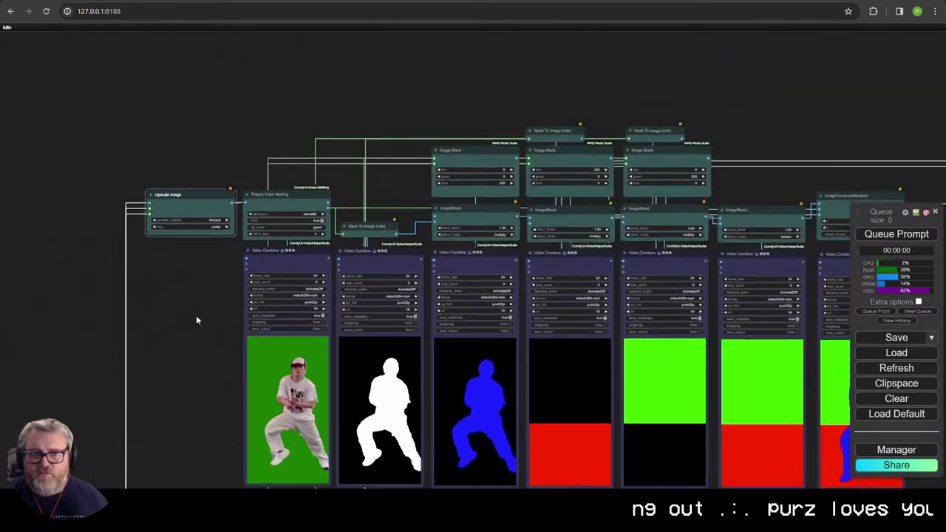
pyautogui.scroll(-5, 152, 162)
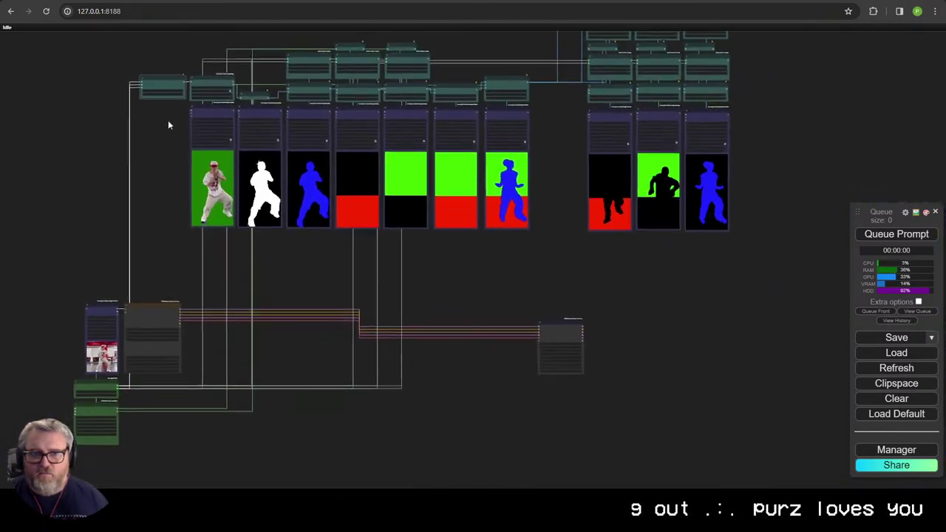
pyautogui.moveTo(164, 93); pyautogui.dragTo(100, 279)
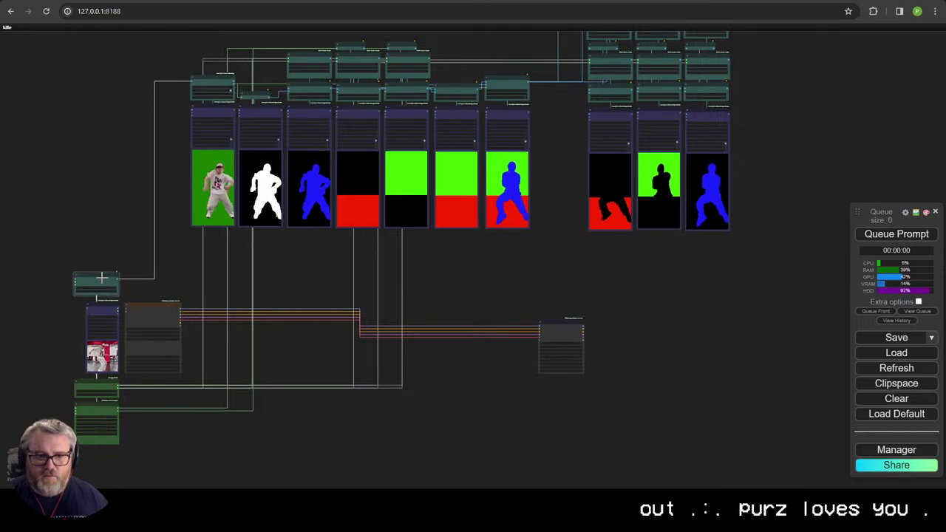
# Step: Raise the KSampler (Efficient) node so its connections run level with the Efficient Loader's outputs
pyautogui.moveTo(222, 345); pyautogui.dragTo(250, 298)
pyautogui.scroll(7, 227, 397)
pyautogui.scroll(-2, 255, 296)
pyautogui.moveTo(491, 259); pyautogui.dragTo(267, 287)
pyautogui.moveTo(558, 237); pyautogui.dragTo(561, 215)
pyautogui.scroll(-5, 207, 332)
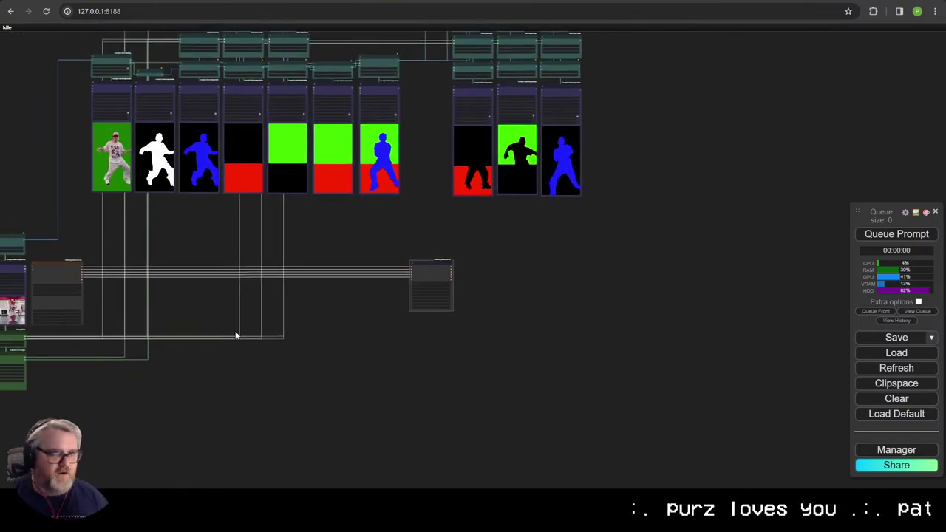
pyautogui.moveTo(410, 294); pyautogui.dragTo(611, 283)
pyautogui.scroll(2, 422, 312)
pyautogui.scroll(5, 423, 317)
pyautogui.scroll(-4, 564, 249)
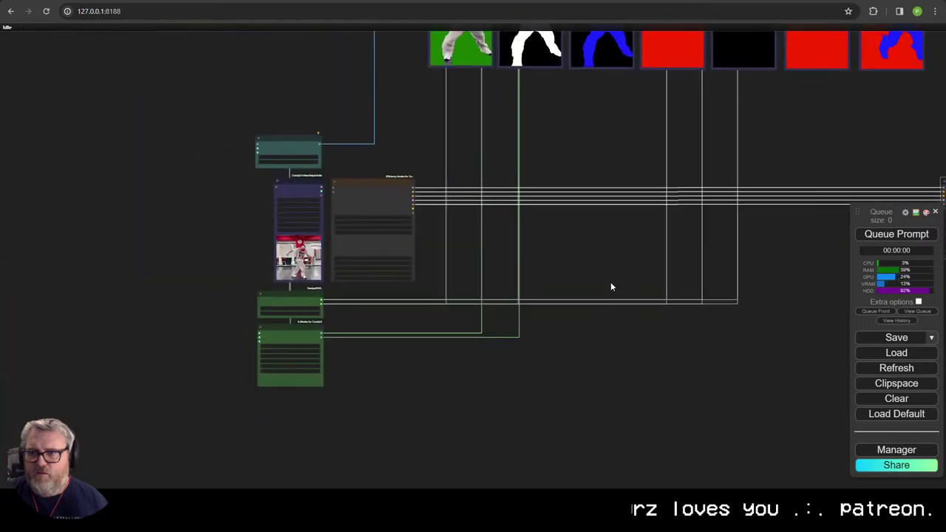
pyautogui.scroll(4, 465, 262)
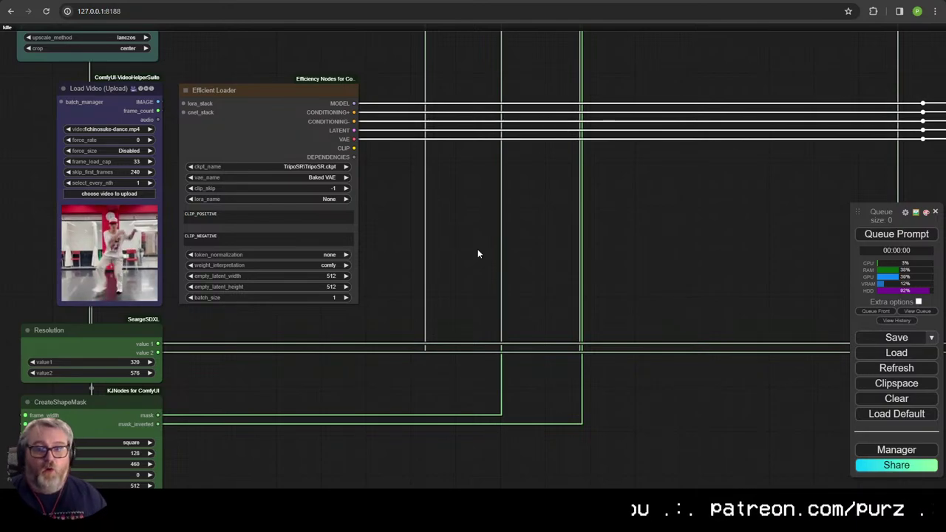
pyautogui.doubleClick(499, 235)
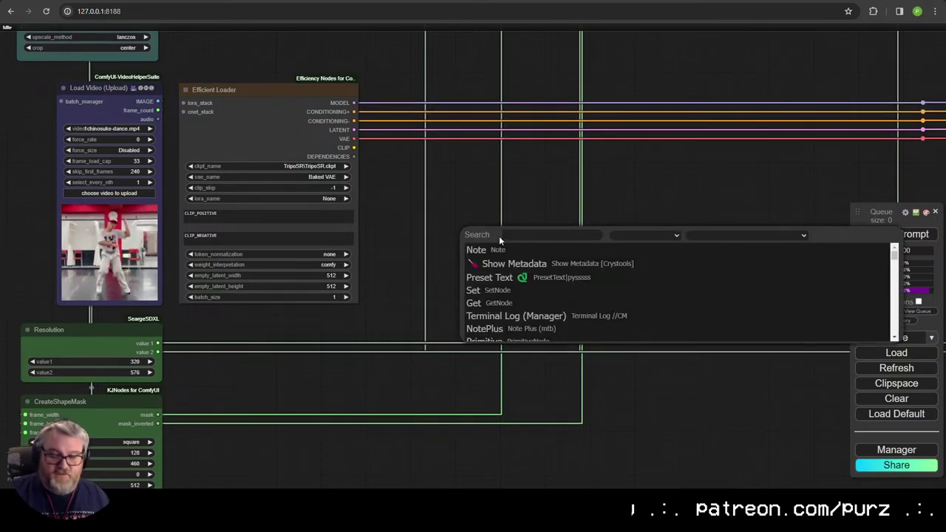
pyautogui.write('anima')
pyautogui.press('Escape')
pyautogui.rightClick(499, 236)
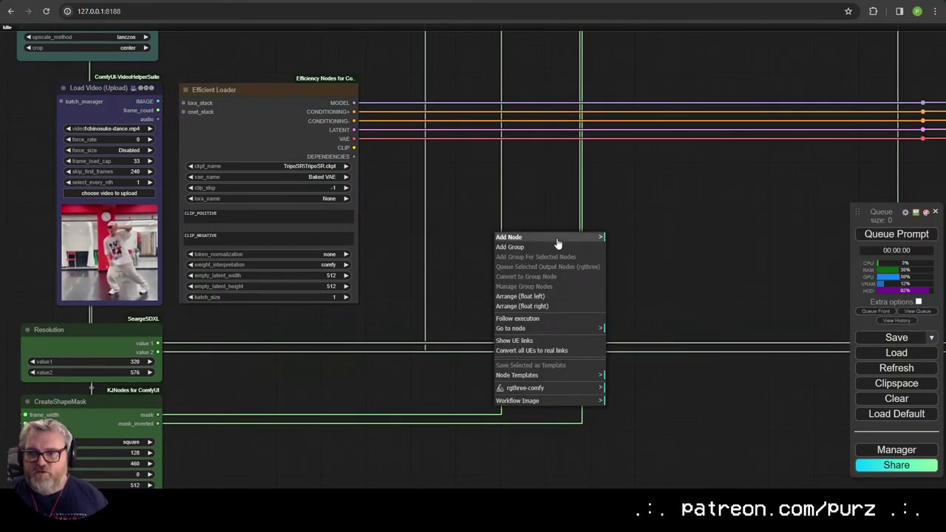
pyautogui.click(514, 237)
# Step: Switch to the other ComfyUI window and examine the nodes and settings in the reference workflow's AnimateDiff group
pyautogui.hotkey('alt', 'Tab')
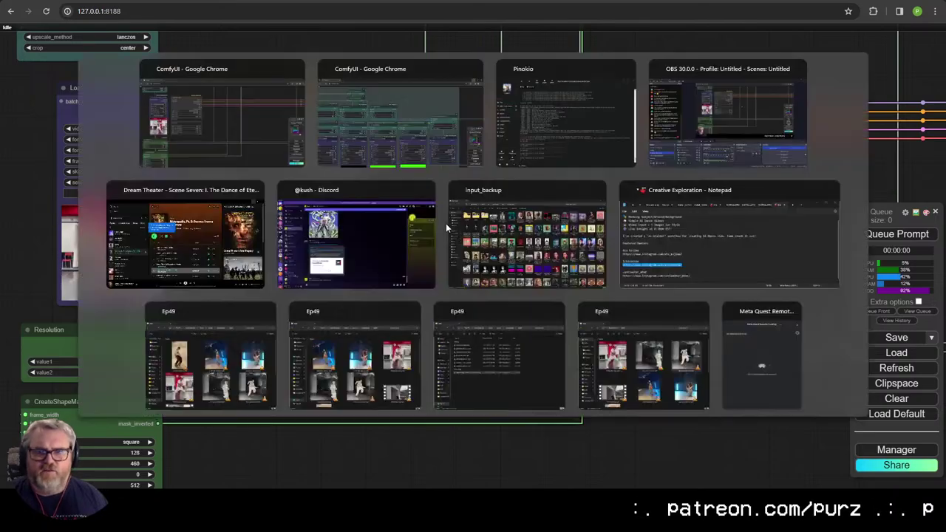
pyautogui.scroll(-6, 456, 214)
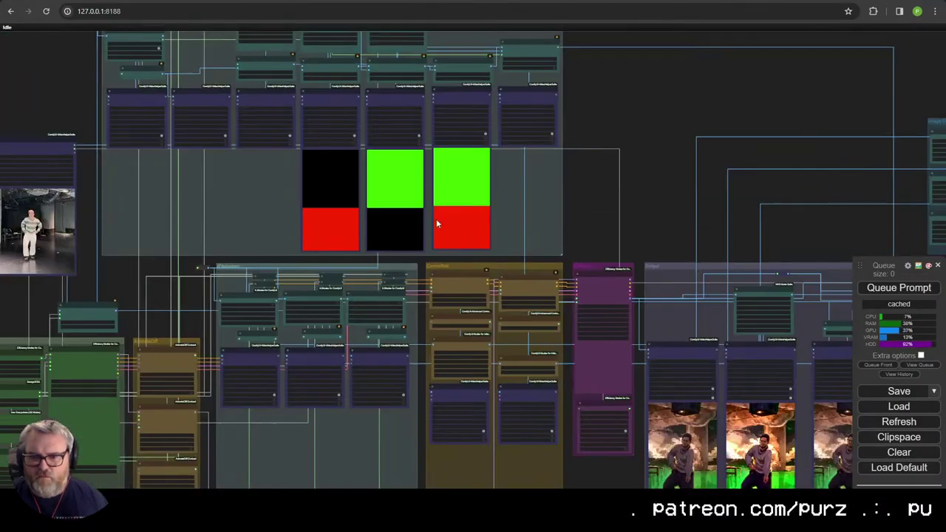
pyautogui.scroll(10, 290, 283)
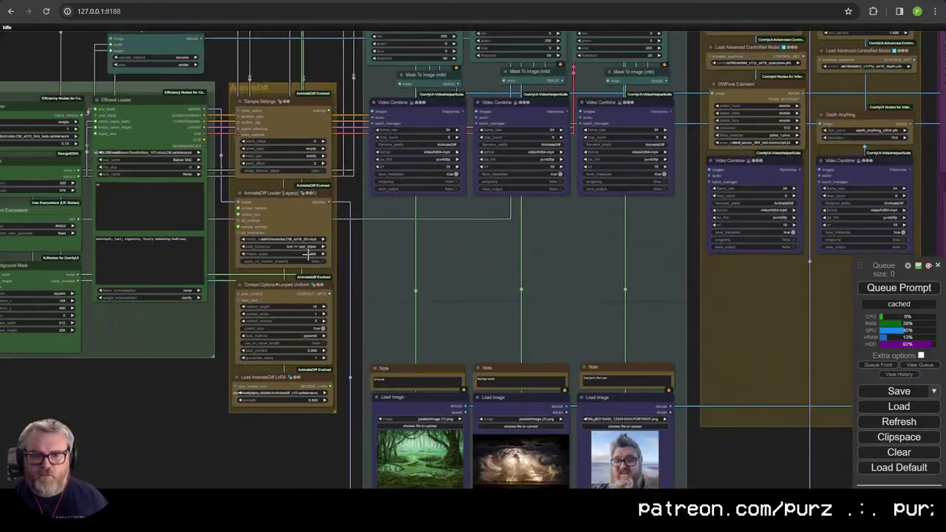
pyautogui.scroll(-1, 309, 254)
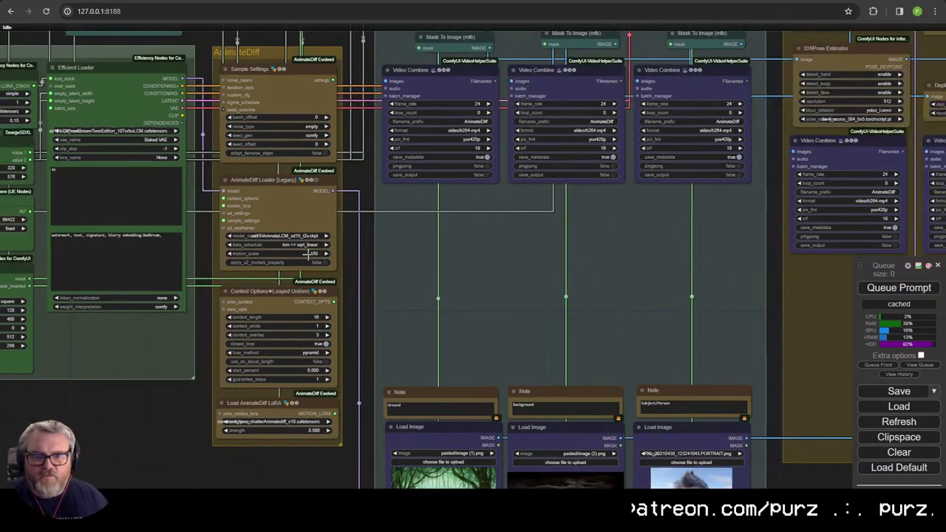
pyautogui.hotkey('alt', 'Tab')
# Step: Add an AnimateDiff Loader [Legacy] node from the Gen1 AnimateDiff nodes in the empty area beside the Efficient Loader
pyautogui.doubleClick(549, 207)
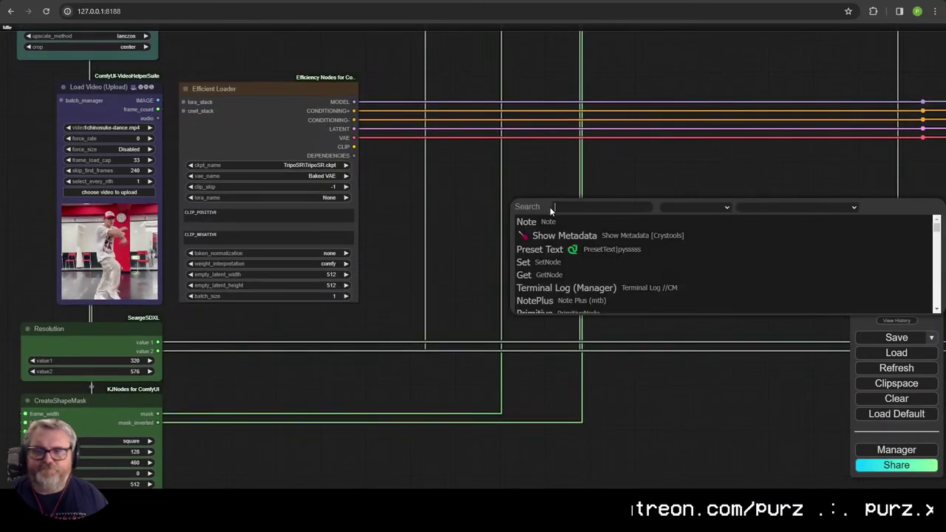
pyautogui.press('Escape')
pyautogui.rightClick(551, 209)
pyautogui.click(555, 209)
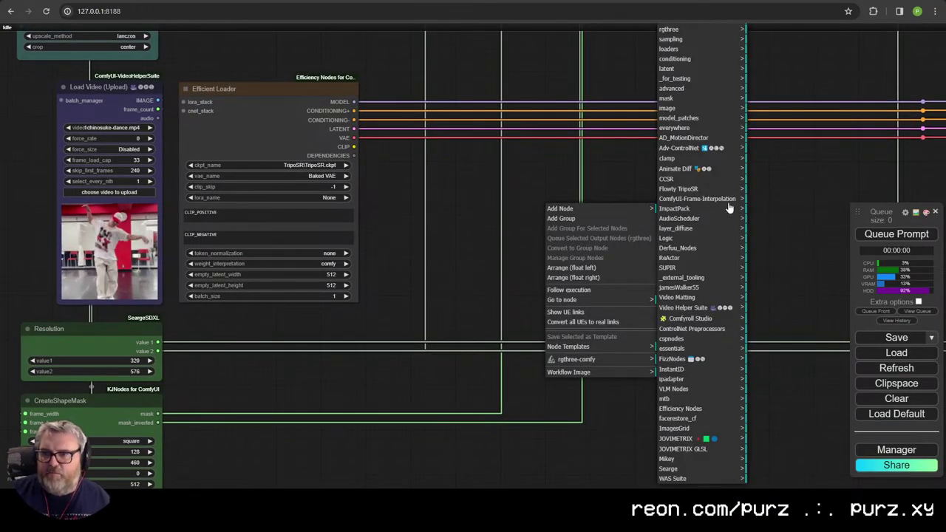
pyautogui.click(688, 149)
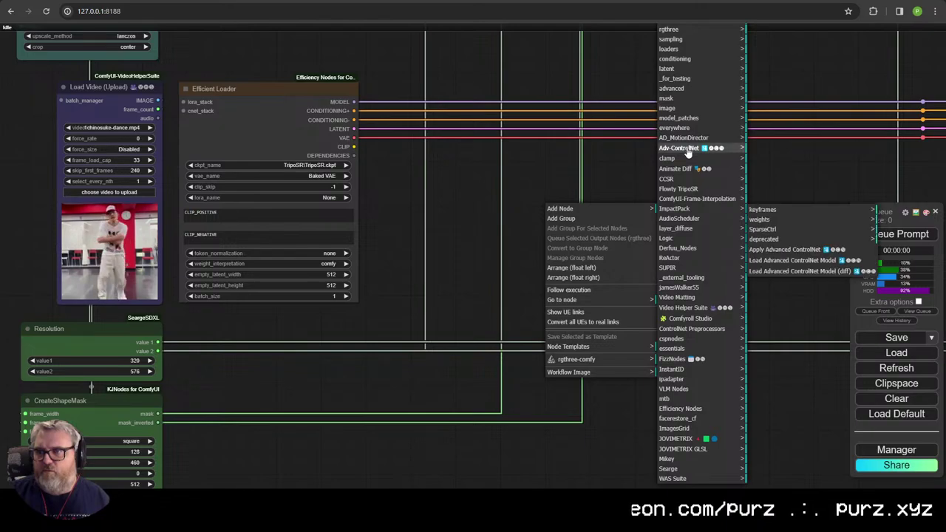
pyautogui.click(683, 169)
pyautogui.click(786, 280)
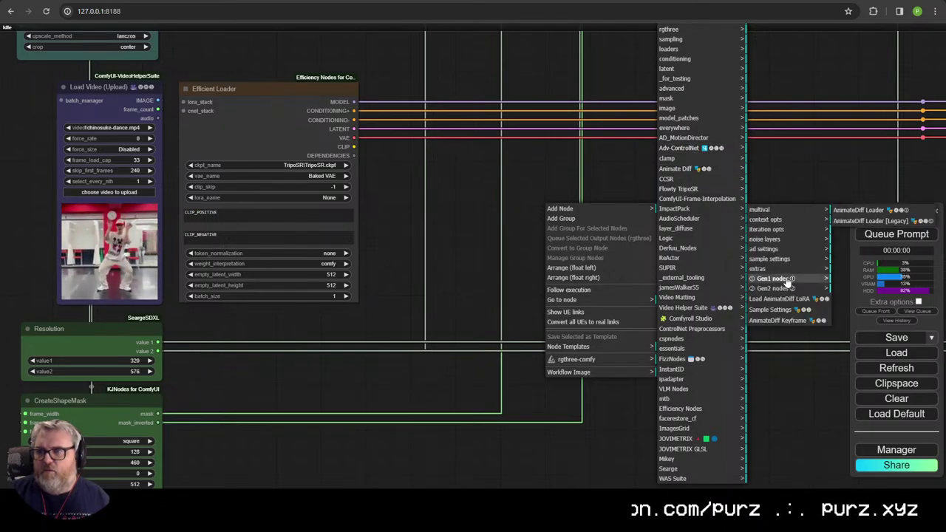
pyautogui.click(788, 287)
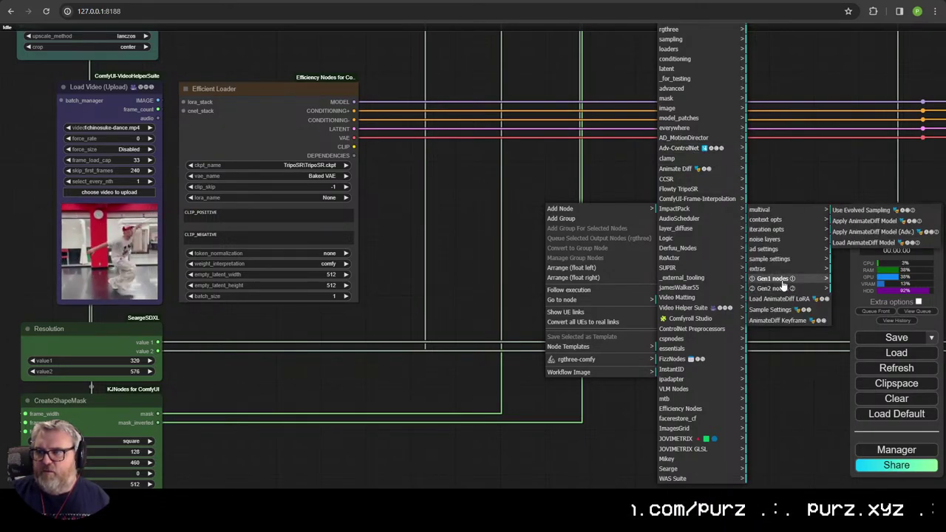
pyautogui.click(816, 280)
pyautogui.click(872, 221)
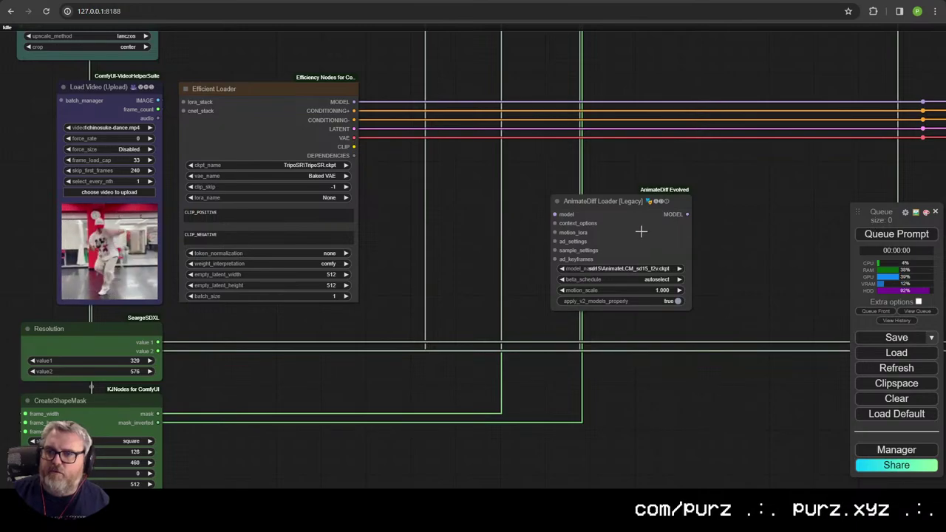
# Step: Move the AnimateDiff Loader [Legacy] node closer to the Efficient Loader, just below its output connections
pyautogui.scroll(5, 611, 233)
pyautogui.moveTo(611, 233); pyautogui.dragTo(371, 222)
pyautogui.scroll(-4, 371, 222)
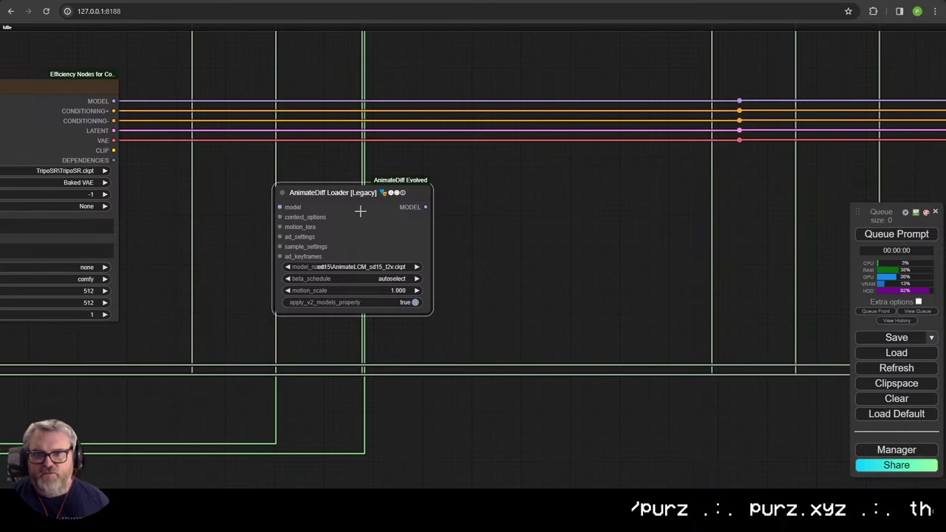
pyautogui.moveTo(360, 212); pyautogui.dragTo(365, 228)
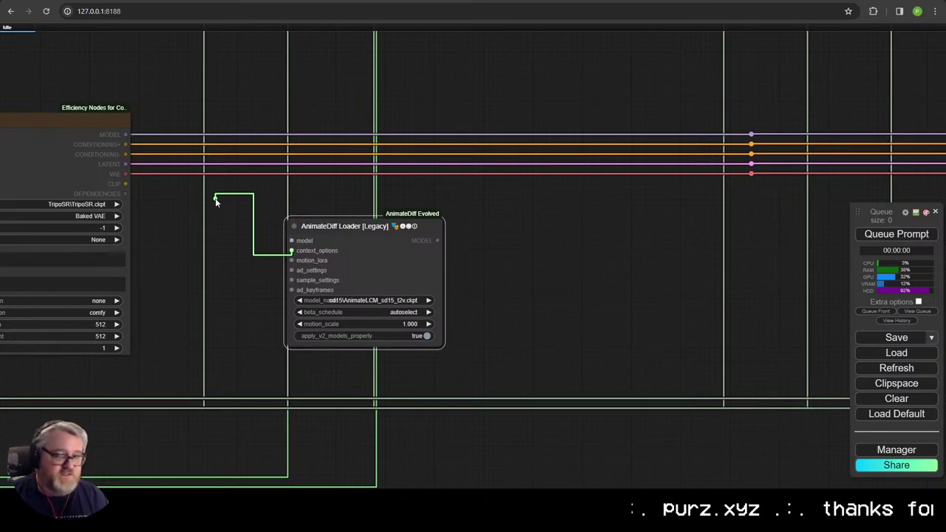
# Step: Create a Context Options Looped Uniform node from the AnimateDiff Loader's context_options input and place it directly below the loader
pyautogui.moveTo(216, 200); pyautogui.dragTo(217, 204)
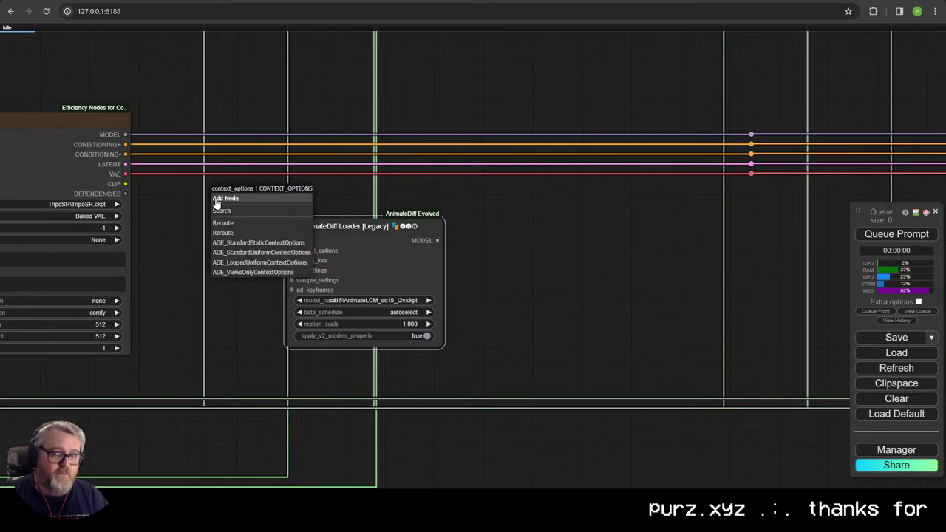
pyautogui.click(251, 264)
pyautogui.moveTo(274, 211); pyautogui.dragTo(350, 377)
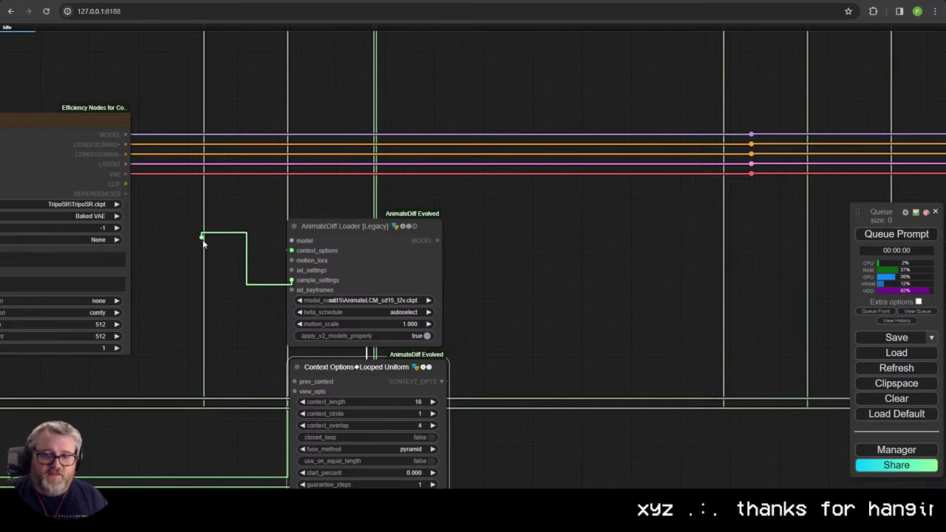
# Step: Create a Sample Settings node from the loader's sample_settings input, place it above the loader, and set its noise type to empty
pyautogui.moveTo(203, 241); pyautogui.dragTo(203, 241)
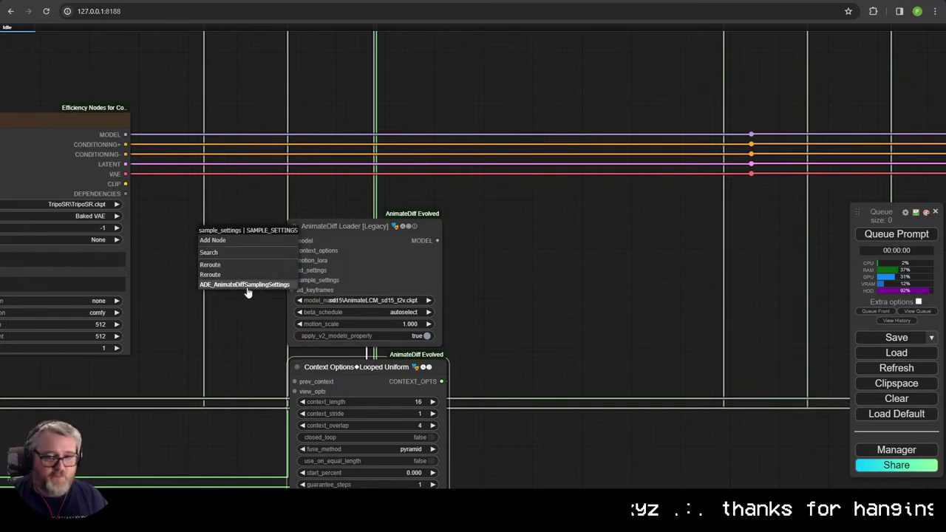
pyautogui.click(247, 285)
pyautogui.moveTo(264, 297); pyautogui.dragTo(344, 129)
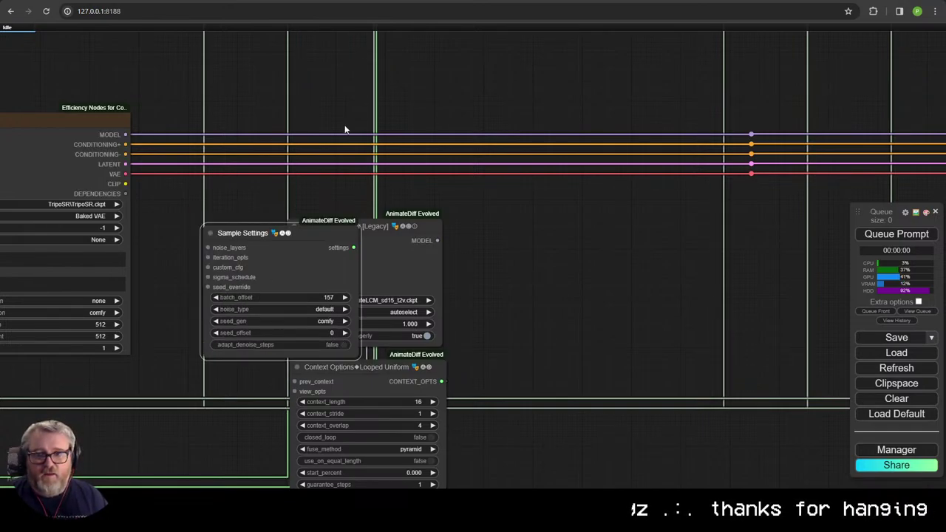
pyautogui.click(298, 224)
pyautogui.moveTo(268, 237); pyautogui.dragTo(329, 87)
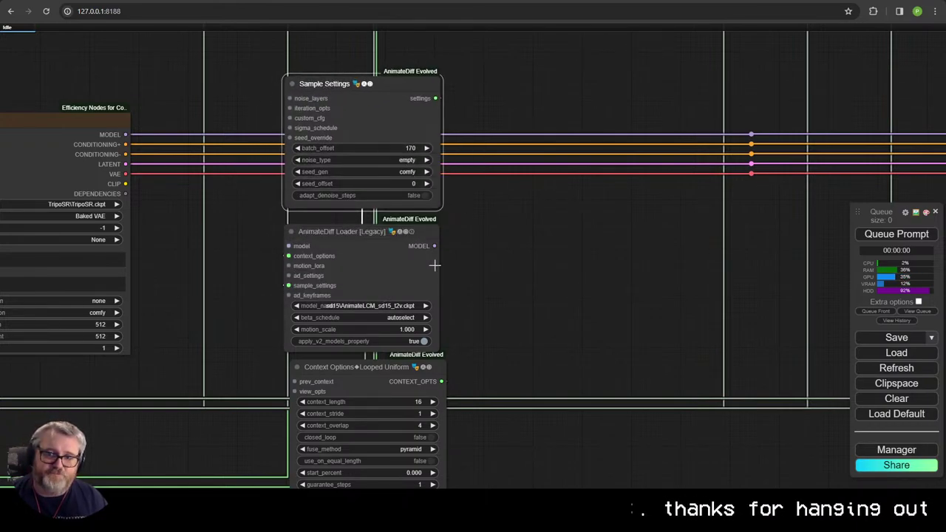
# Step: Set the AnimateDiff Loader's model to sd15\AnimateLCM_sd15_t2v.ckpt and its beta schedule to lcm >> sqrt_linear
pyautogui.click(398, 306)
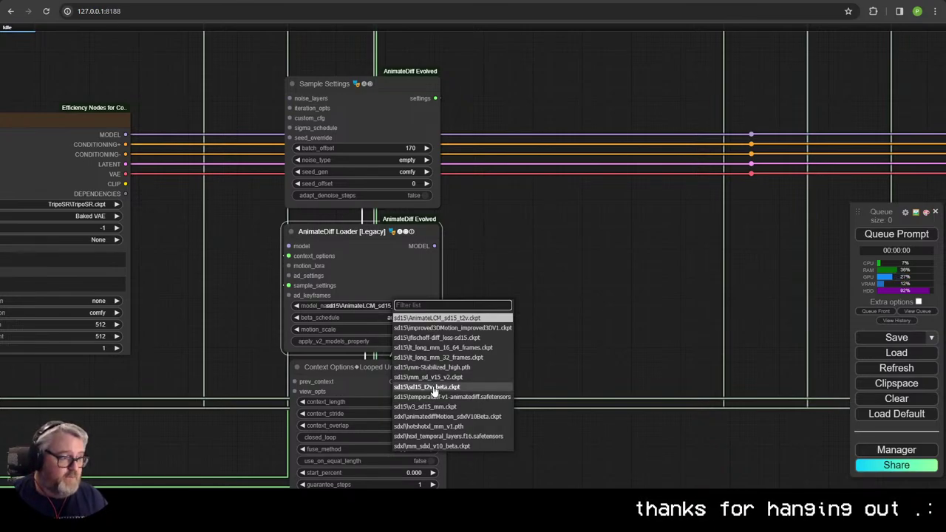
pyautogui.click(447, 320)
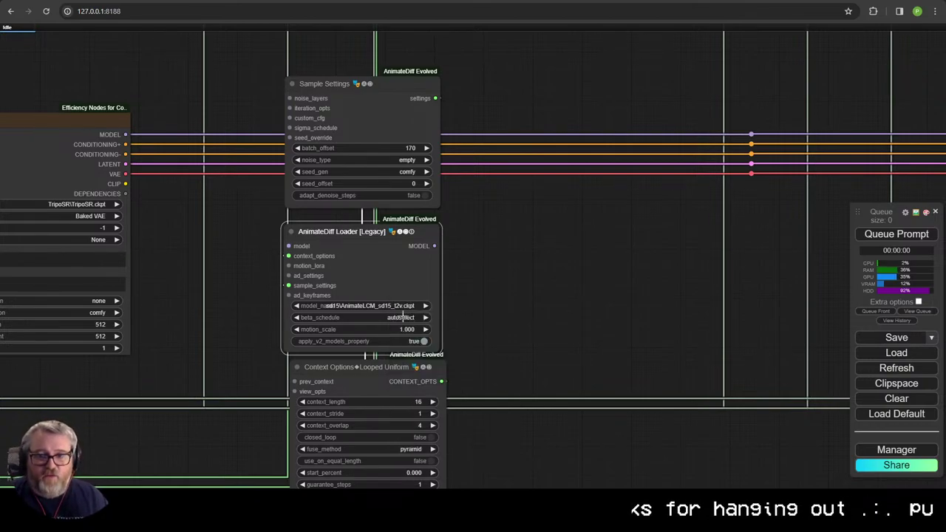
pyautogui.click(396, 304)
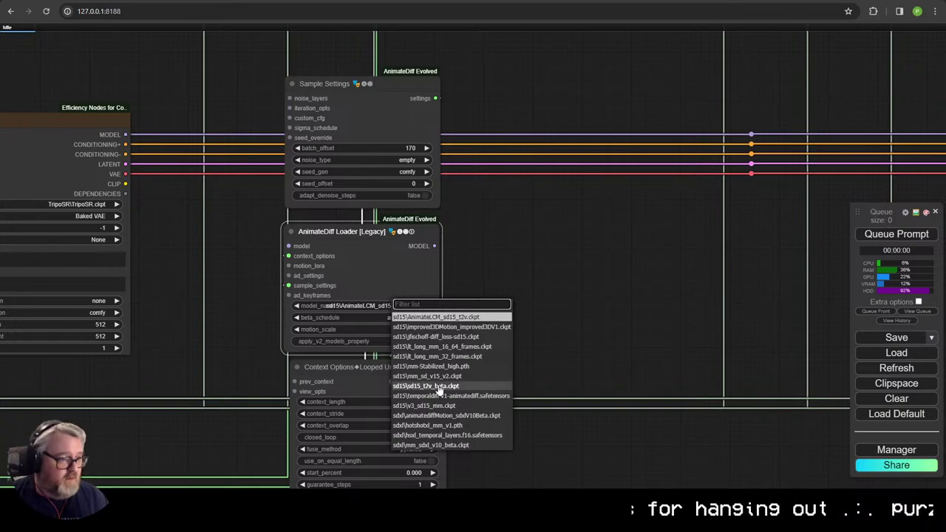
pyautogui.click(439, 316)
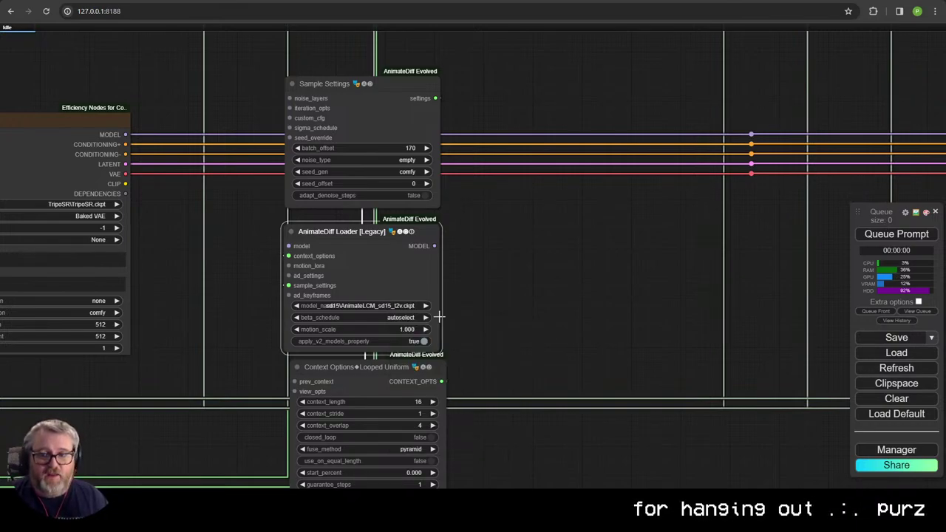
pyautogui.click(405, 318)
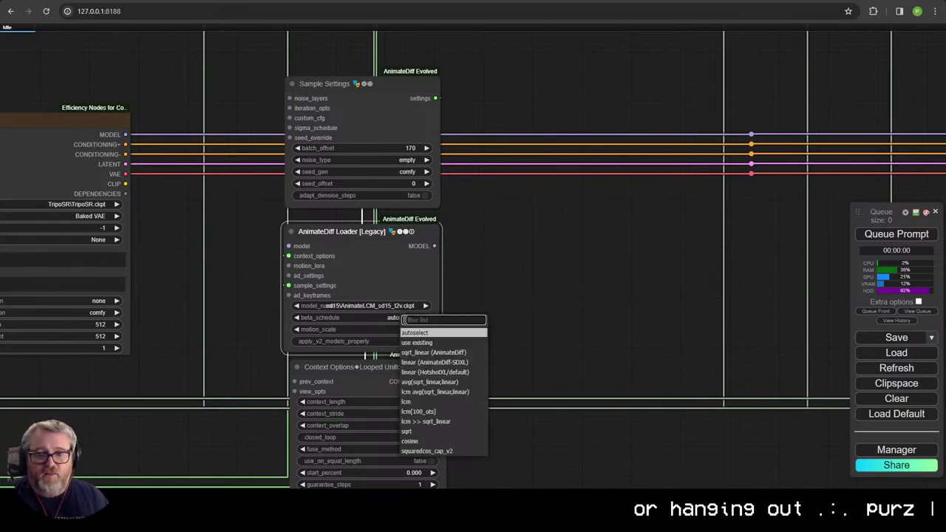
pyautogui.click(436, 422)
# Step: Examine the AnimateDiff Loader's beta schedule options and reselect lcm >> sqrt_linear
pyautogui.scroll(6, 426, 345)
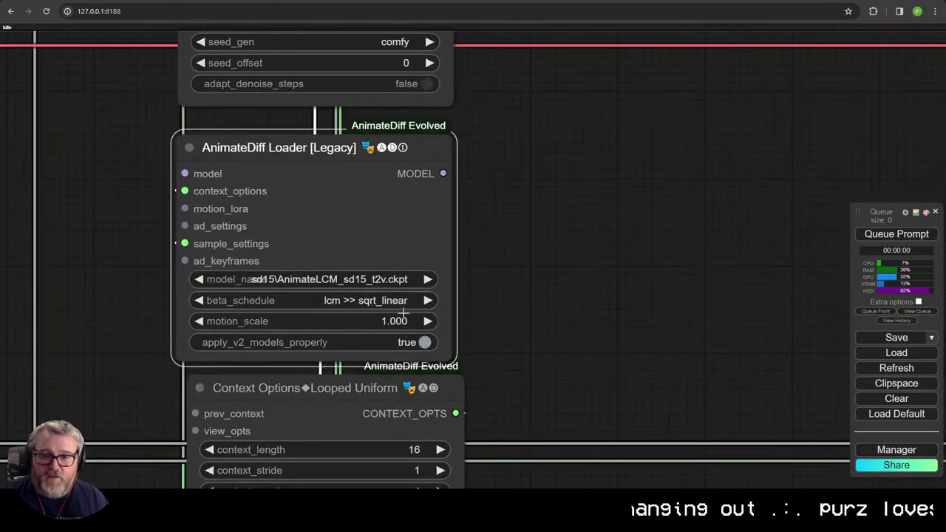
pyautogui.scroll(10, 362, 285)
pyautogui.click(225, 313)
pyautogui.scroll(-2, 365, 430)
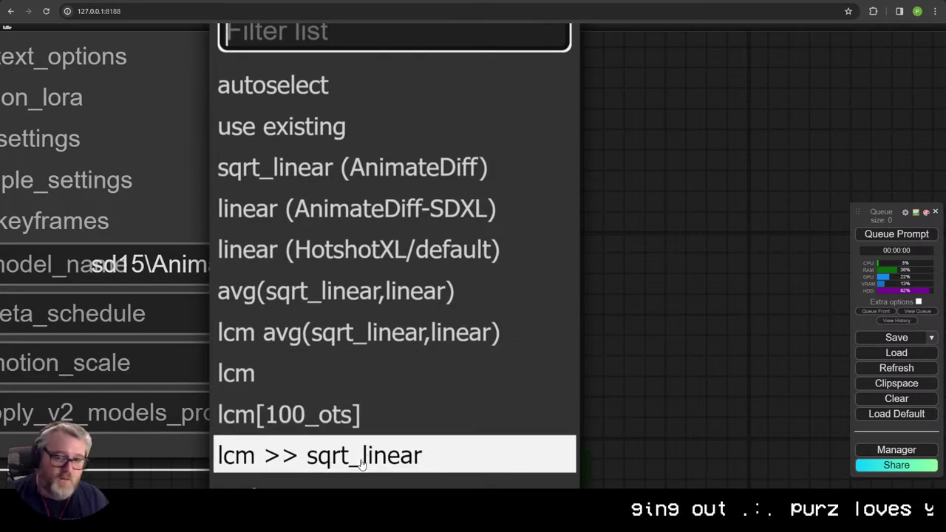
pyautogui.click(362, 456)
pyautogui.click(236, 313)
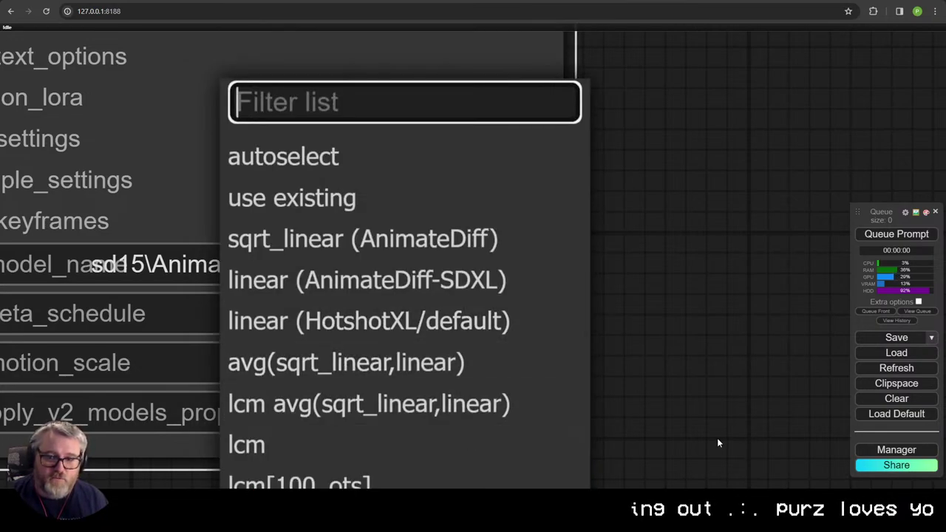
pyautogui.scroll(-3, 595, 407)
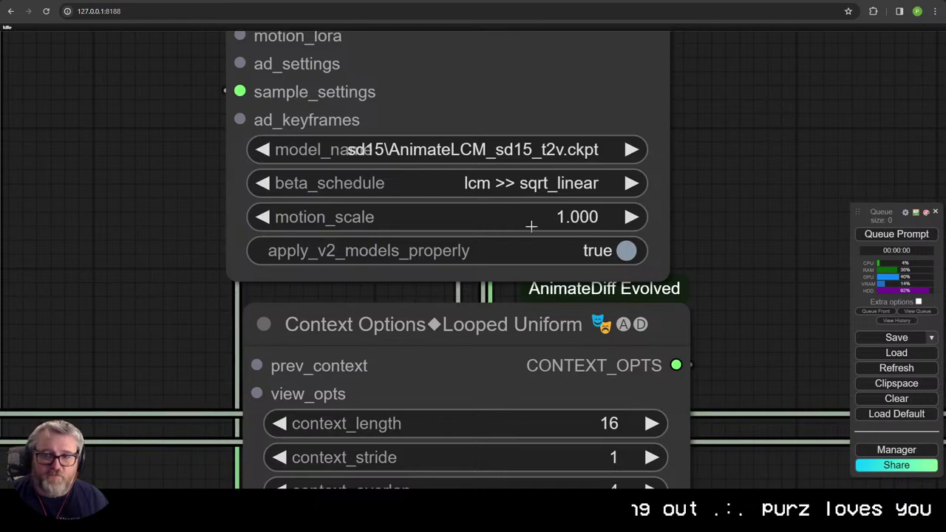
# Step: Set the context overlap of the Context Options Looped Uniform node to 3
pyautogui.scroll(-5, 736, 347)
pyautogui.moveTo(736, 347); pyautogui.dragTo(623, 260)
pyautogui.scroll(-4, 622, 259)
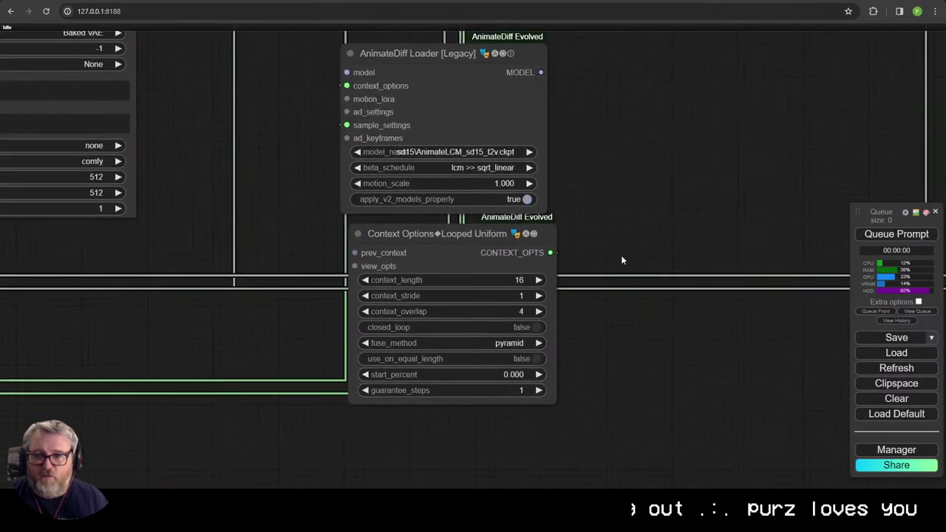
pyautogui.click(429, 297)
pyautogui.moveTo(625, 304); pyautogui.dragTo(587, 309)
pyautogui.scroll(6, 517, 281)
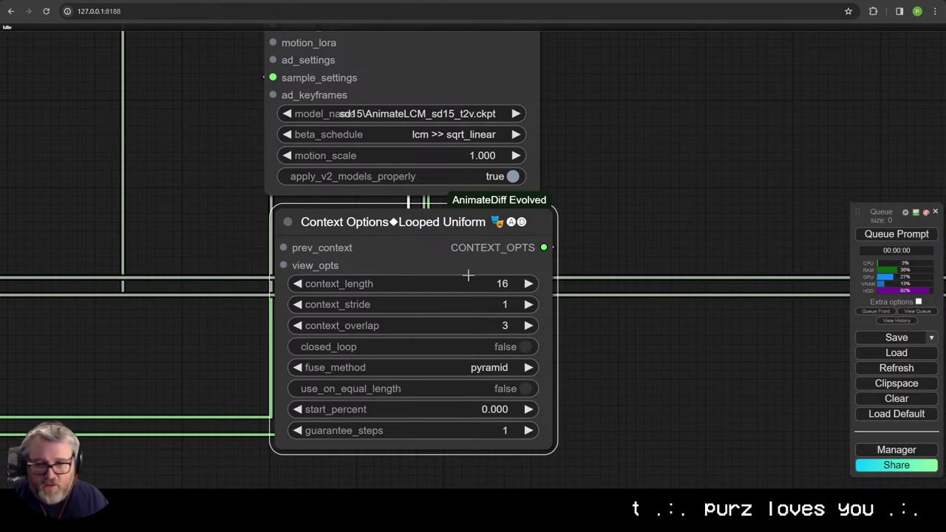
pyautogui.scroll(-3, 418, 240)
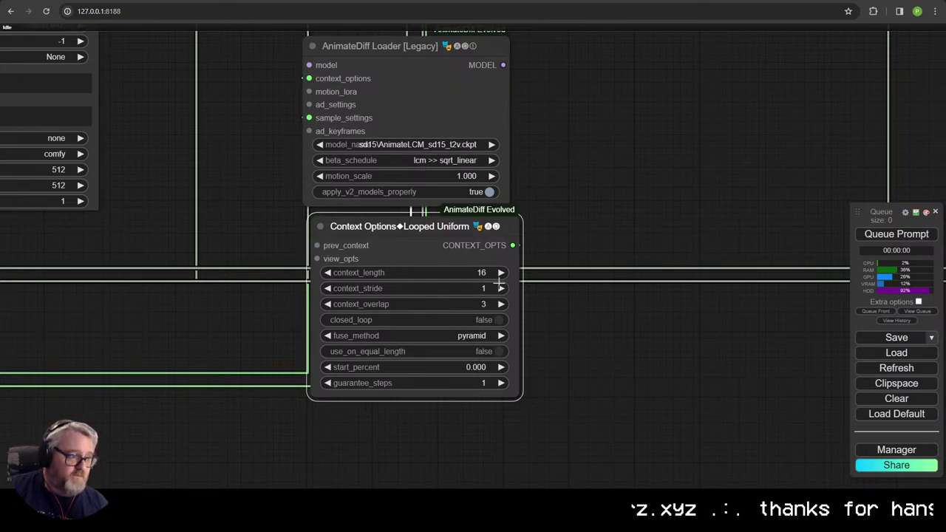
pyautogui.scroll(-4, 541, 285)
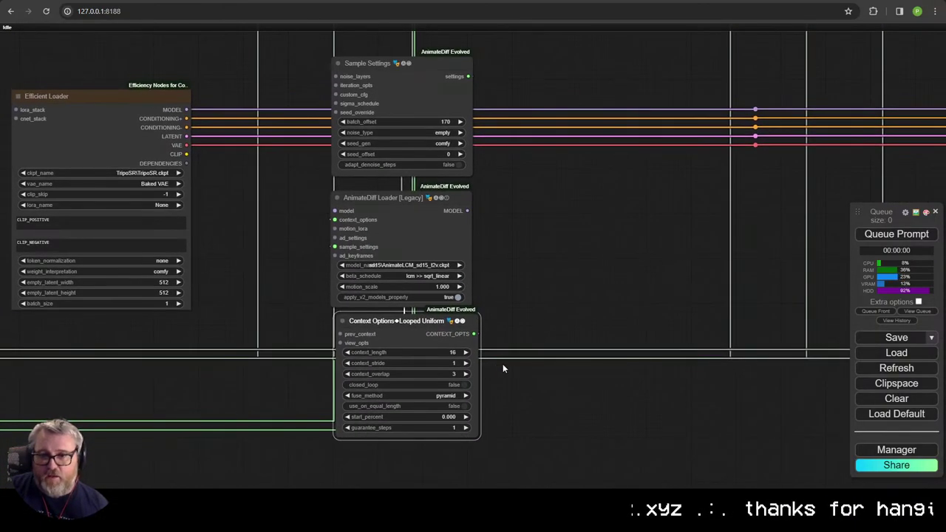
# Step: Create a Load AnimateDiff LoRA node from the AnimateDiff Loader's motion_lora input and place it below the Context Options node
pyautogui.click(406, 89)
pyautogui.click(408, 201)
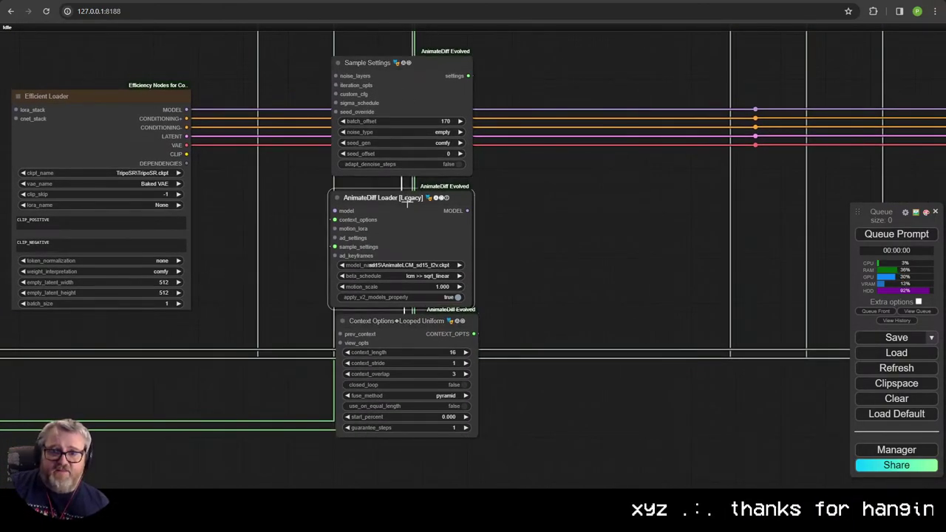
pyautogui.moveTo(340, 232); pyautogui.dragTo(377, 407)
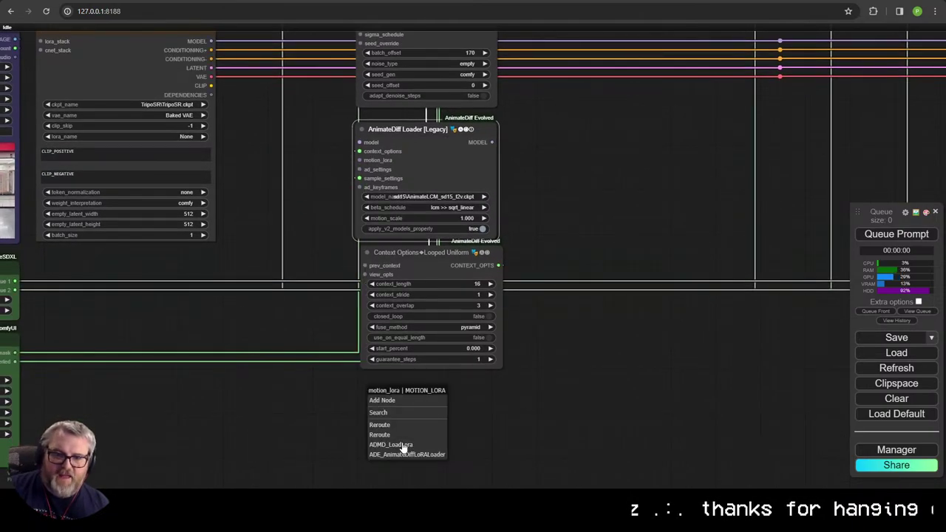
pyautogui.click(403, 454)
pyautogui.moveTo(440, 409); pyautogui.dragTo(405, 399)
# Step: Set the Load AnimateDiff LoRA node's motion LoRA to community\jeru_shatterAnimatediff_v10.safetensors
pyautogui.click(412, 406)
pyautogui.scroll(-5, 416, 418)
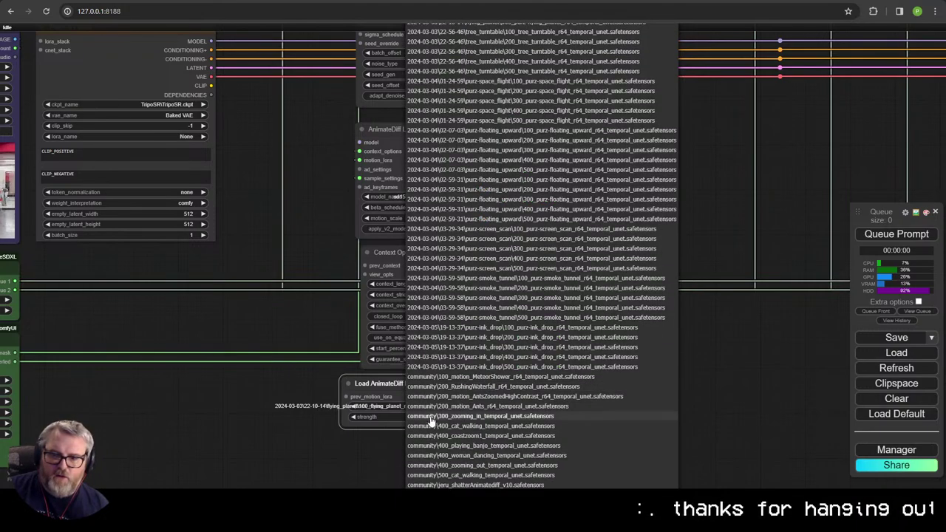
pyautogui.click(452, 407)
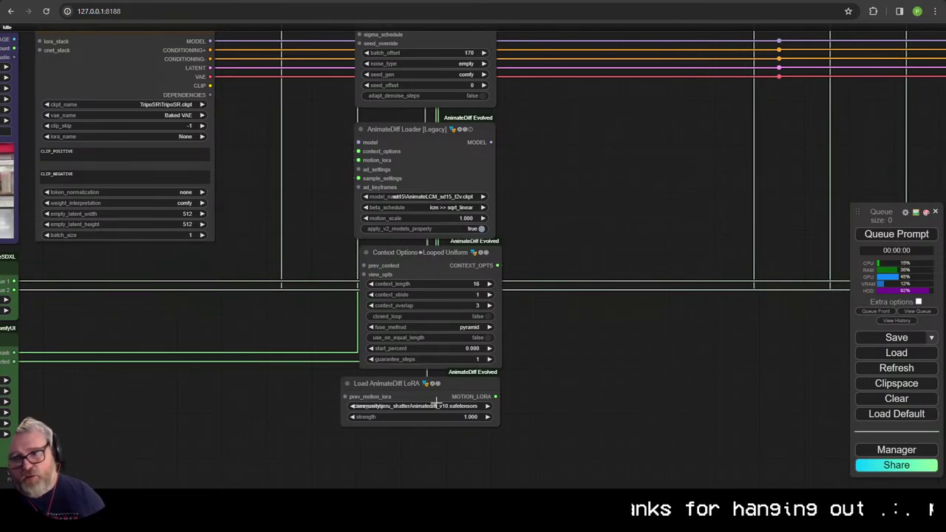
pyautogui.scroll(4, 437, 403)
pyautogui.click(390, 389)
pyautogui.scroll(7, 390, 384)
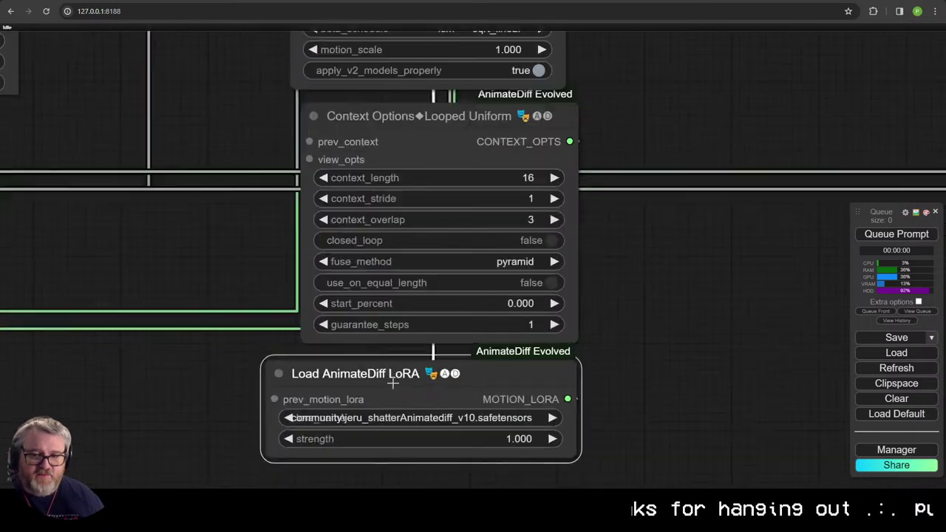
pyautogui.scroll(-7, 390, 380)
pyautogui.scroll(-2, 388, 378)
# Step: Color the Sample Settings, AnimateDiff Loader, Context Options and Load AnimateDiff LoRA nodes yellow
pyautogui.moveTo(550, 338); pyautogui.dragTo(508, 349)
pyautogui.scroll(-1, 529, 347)
pyautogui.moveTo(474, 438); pyautogui.dragTo(402, 48)
pyautogui.moveTo(445, 153); pyautogui.dragTo(399, 239)
pyautogui.rightClick(370, 198)
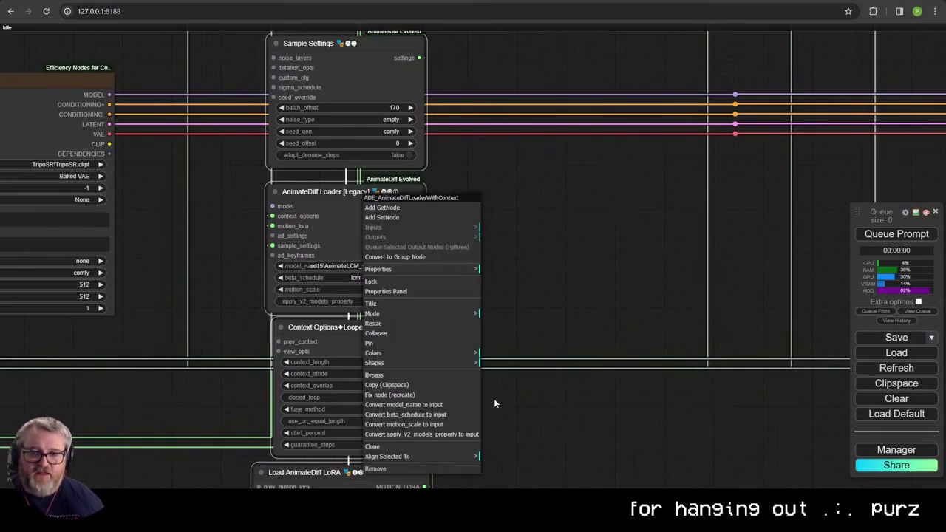
pyautogui.click(418, 354)
pyautogui.click(509, 428)
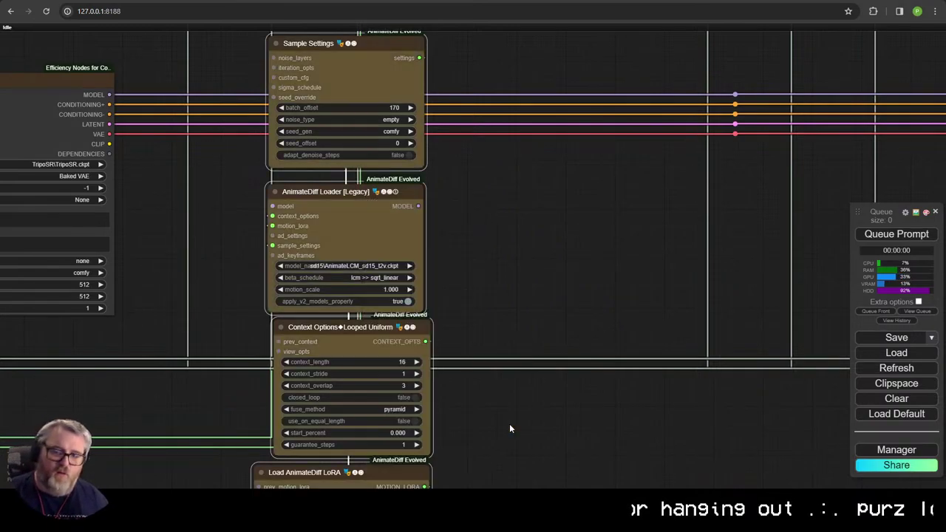
# Step: Color the Efficient Loader node green and deselect it
pyautogui.scroll(-3, 512, 209)
pyautogui.scroll(1, 495, 251)
pyautogui.click(133, 167)
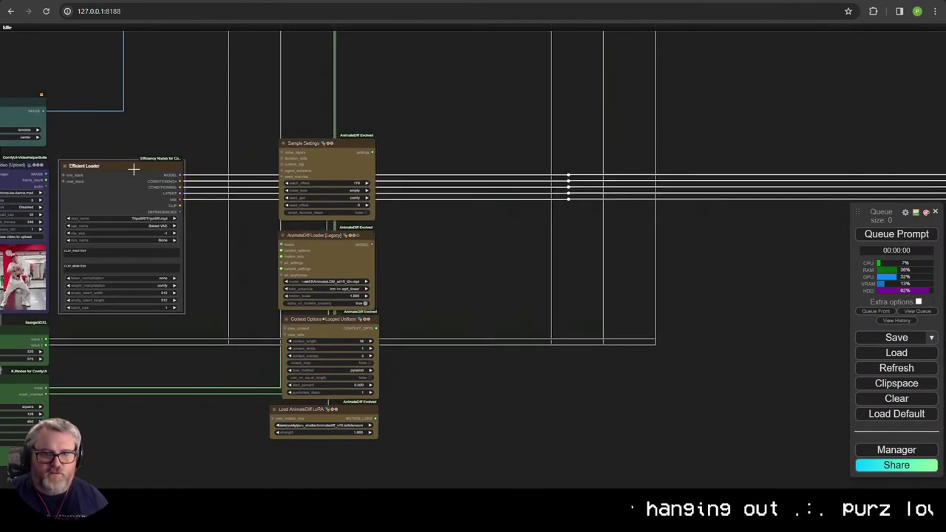
pyautogui.rightClick(133, 167)
pyautogui.click(195, 304)
pyautogui.click(265, 332)
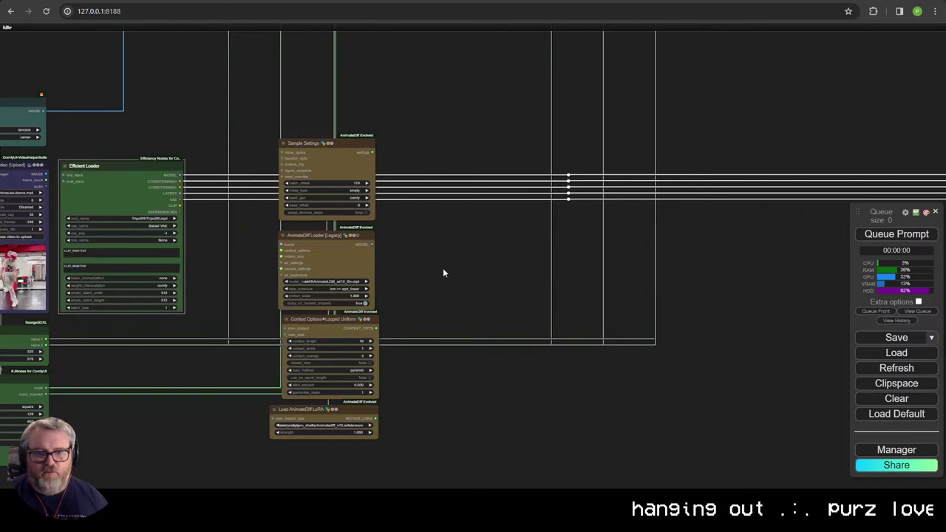
pyautogui.click(443, 271)
pyautogui.scroll(-1, 441, 275)
pyautogui.moveTo(441, 275); pyautogui.dragTo(484, 275)
pyautogui.moveTo(259, 246); pyautogui.dragTo(512, 257)
pyautogui.scroll(5, 418, 167)
pyautogui.scroll(2, 511, 257)
pyautogui.moveTo(336, 131); pyautogui.dragTo(590, 185)
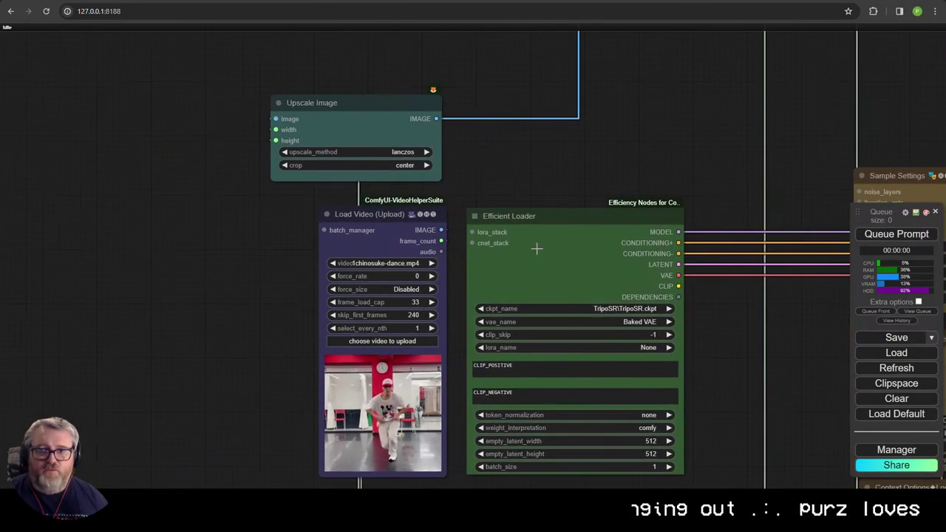
pyautogui.moveTo(472, 233); pyautogui.dragTo(521, 95)
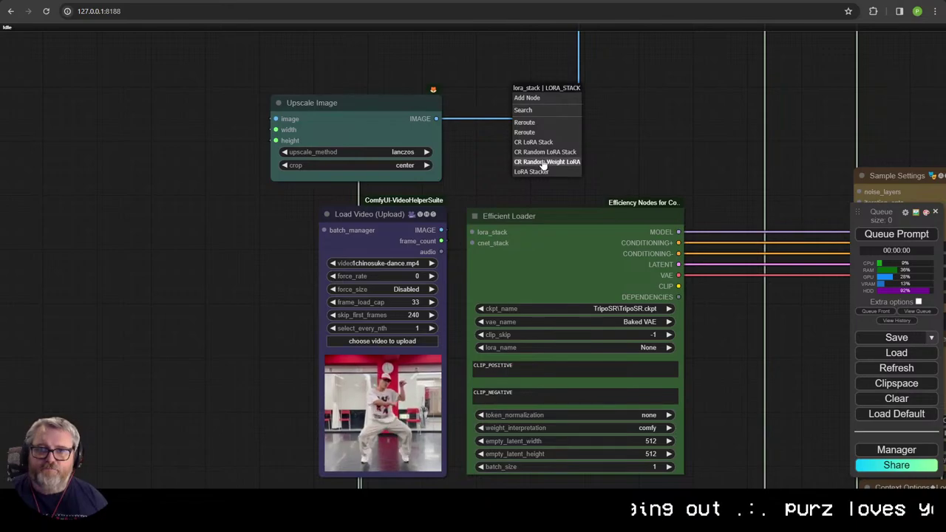
pyautogui.click(534, 145)
pyautogui.moveTo(606, 88); pyautogui.dragTo(549, 12)
pyautogui.moveTo(560, 61); pyautogui.dragTo(538, 91)
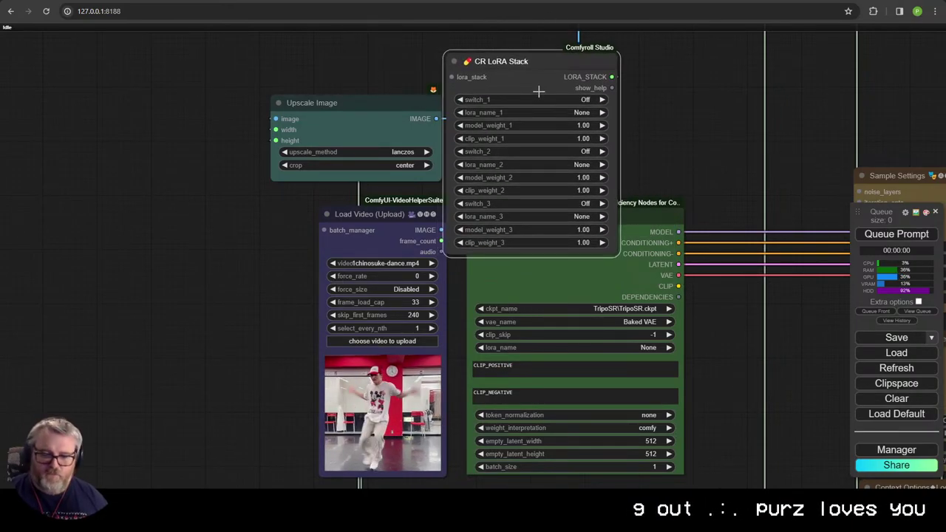
pyautogui.press('Delete')
# Step: Create a LoRA Stacker node from the Efficient Loader's lora_stack input, above the loader, and set its LoRA count to 1
pyautogui.moveTo(472, 232); pyautogui.dragTo(518, 65)
pyautogui.click(506, 207)
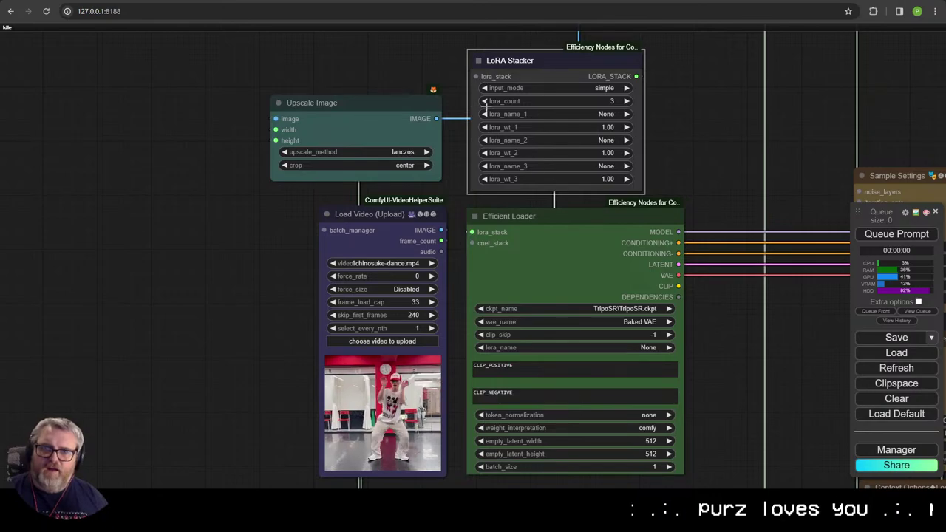
pyautogui.click(485, 102)
pyautogui.click(485, 102)
pyautogui.click(484, 101)
pyautogui.click(626, 101)
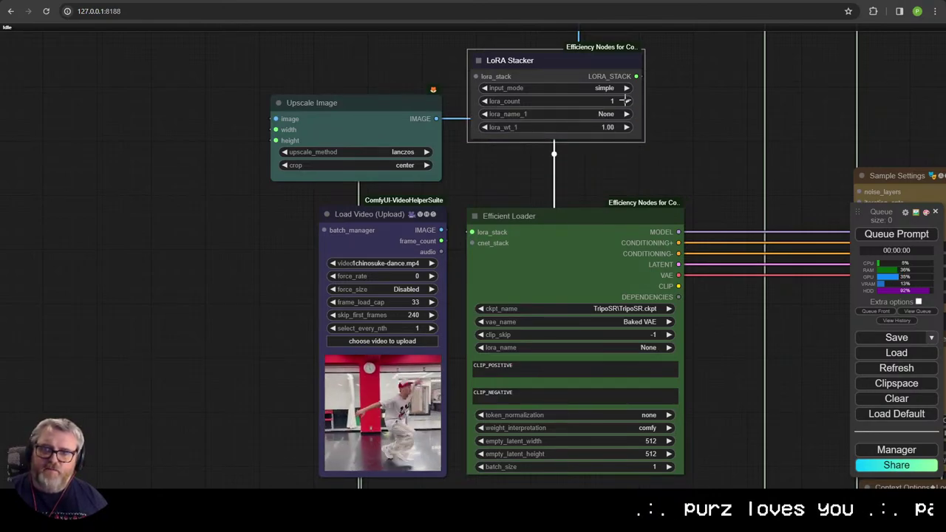
# Step: Set the LoRA Stacker's first LoRA to LCM\animateLCM_sd15_lora_beta.safetensors with a weight of 0.15
pyautogui.click(616, 114)
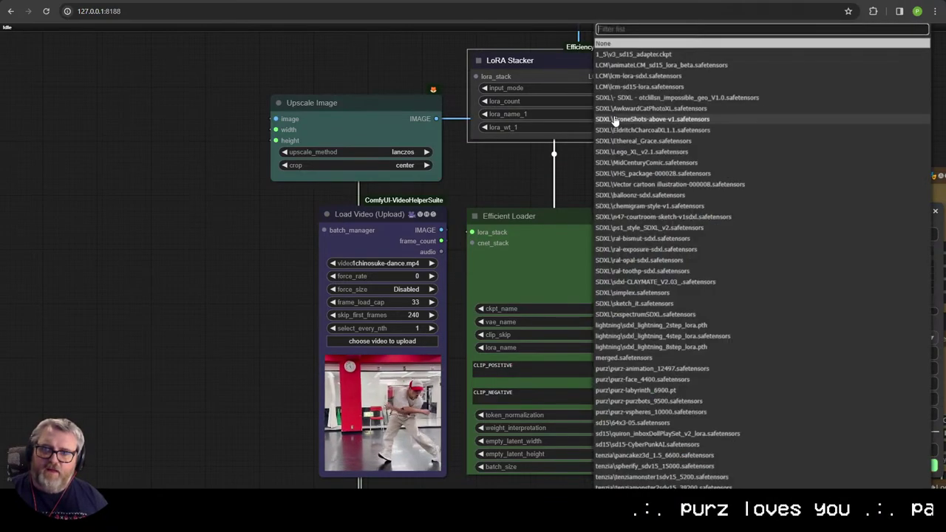
pyautogui.click(633, 66)
pyautogui.click(609, 128)
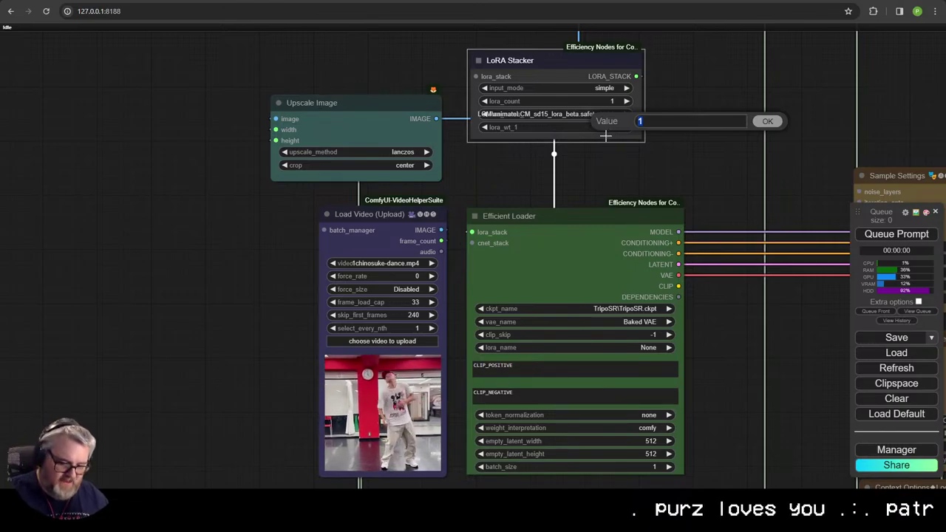
pyautogui.write('.15')
pyautogui.press('Return')
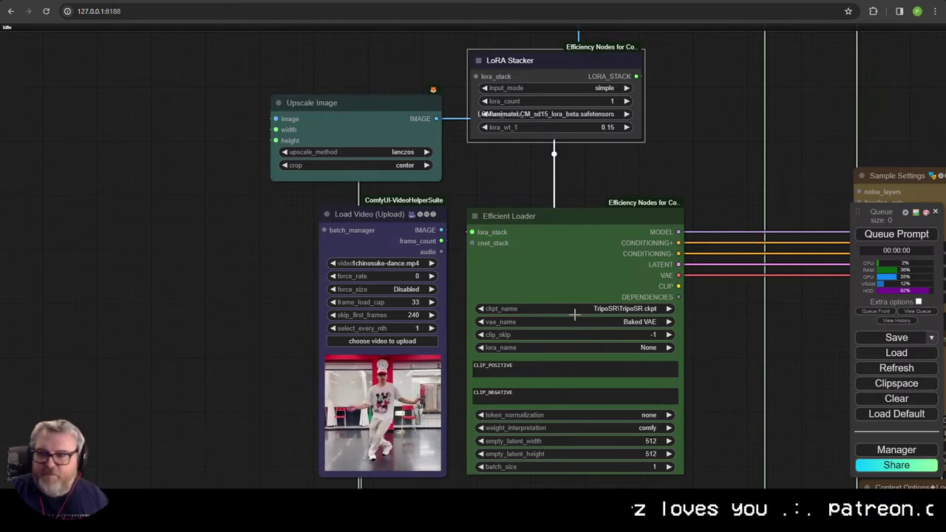
# Step: Color the LoRA Stacker node green and align it just above the Efficient Loader
pyautogui.scroll(-3, 562, 257)
pyautogui.moveTo(556, 138); pyautogui.dragTo(553, 148)
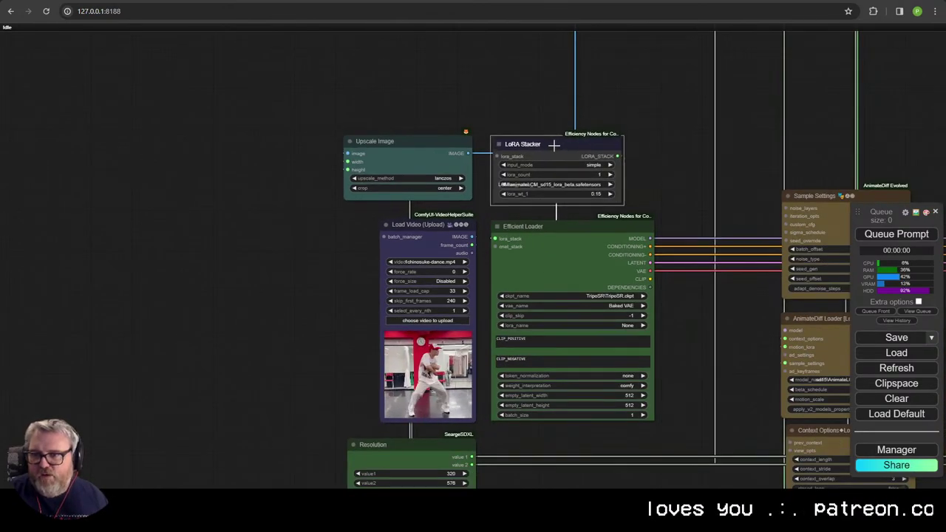
pyautogui.rightClick(552, 146)
pyautogui.click(596, 299)
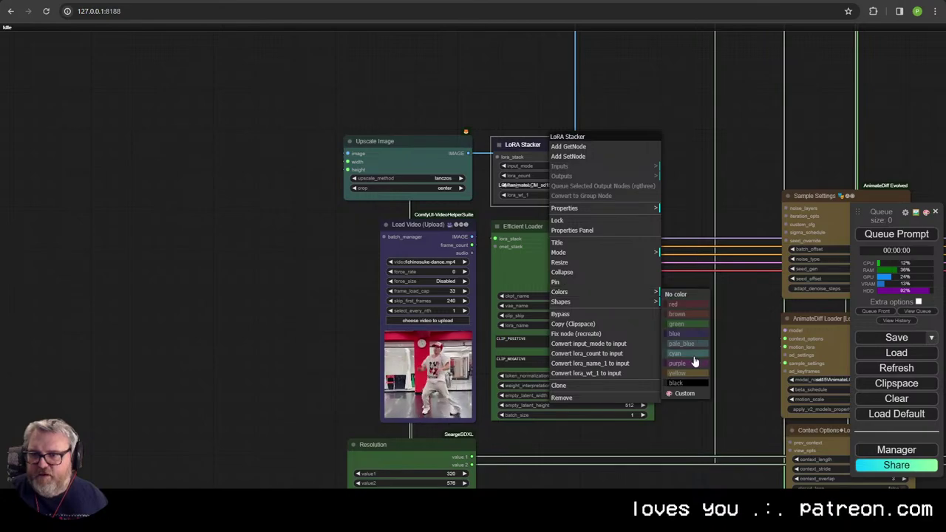
pyautogui.click(687, 331)
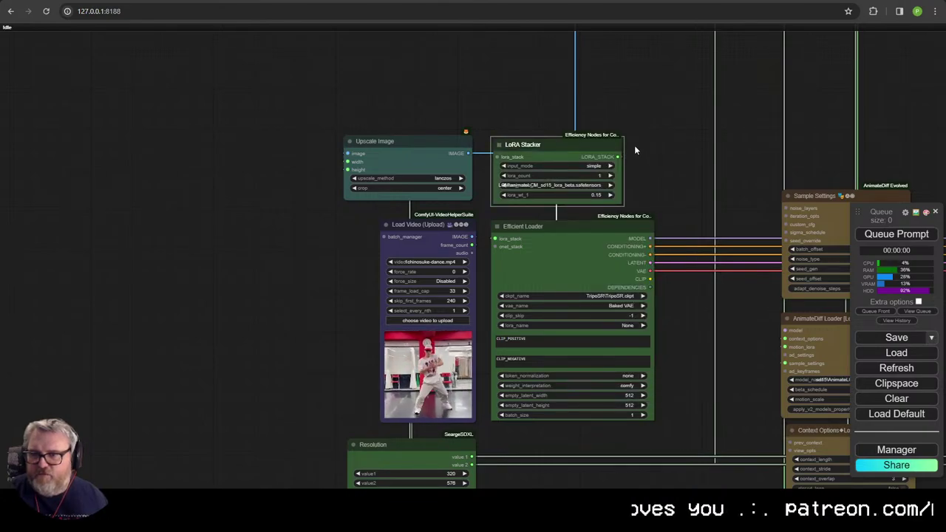
pyautogui.scroll(3, 634, 145)
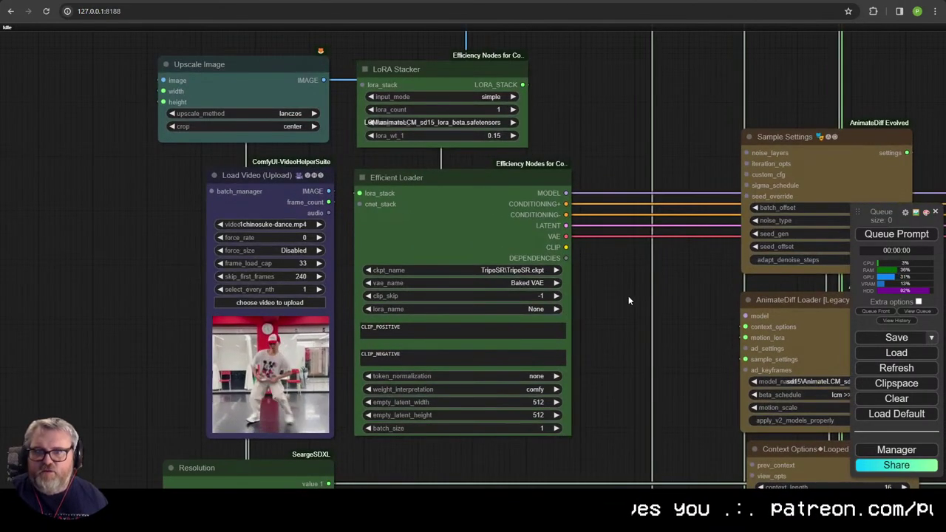
pyautogui.moveTo(422, 65); pyautogui.dragTo(423, 70)
# Step: Set the Efficient Loader's checkpoint to sd15\LCM\realDreamToonEdition_10TurboLCM.safetensors
pyautogui.scroll(2, 484, 101)
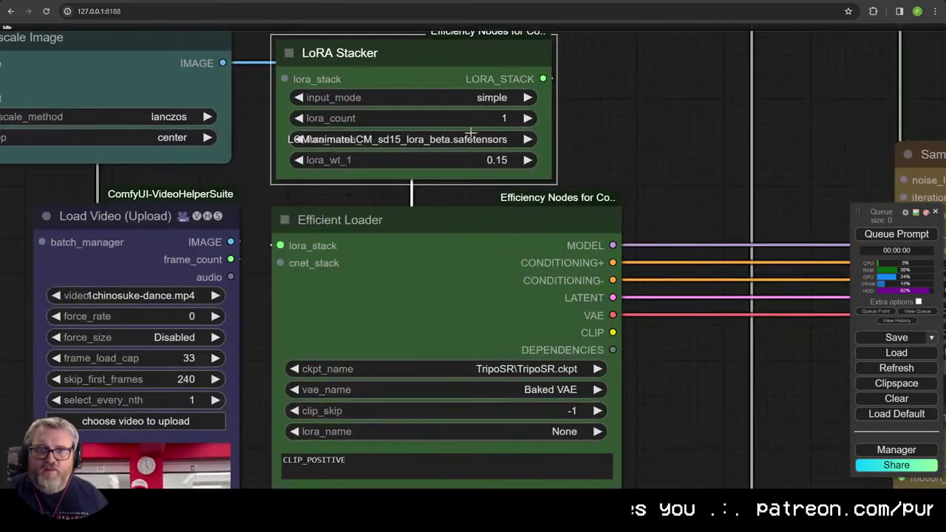
pyautogui.scroll(1, 411, 313)
pyautogui.moveTo(411, 313); pyautogui.dragTo(369, 120)
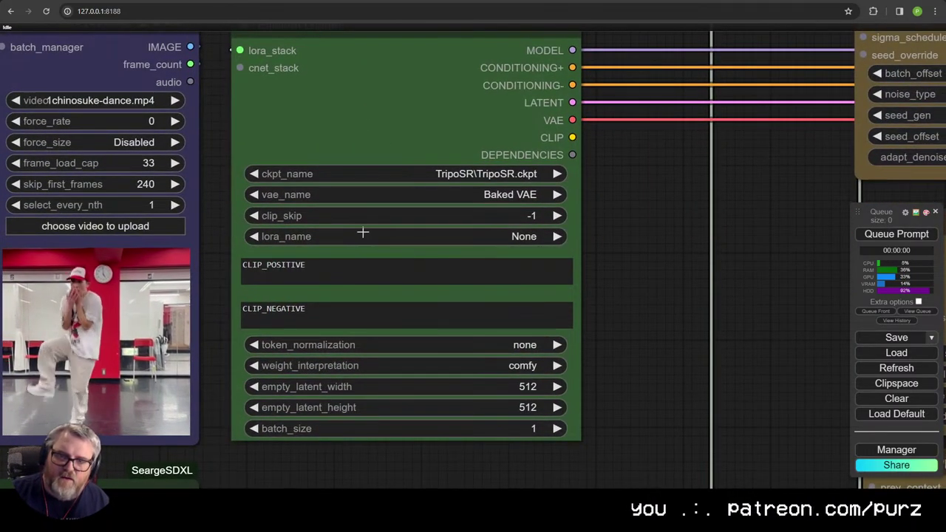
pyautogui.moveTo(363, 170); pyautogui.dragTo(363, 291)
pyautogui.scroll(-2, 370, 258)
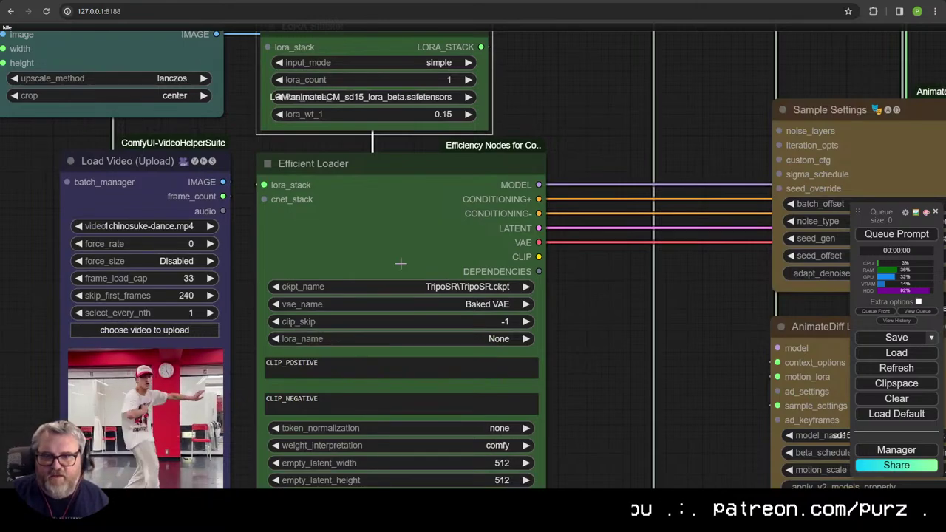
pyautogui.scroll(-1, 336, 361)
pyautogui.moveTo(399, 264); pyautogui.dragTo(281, 120)
pyautogui.click(282, 146)
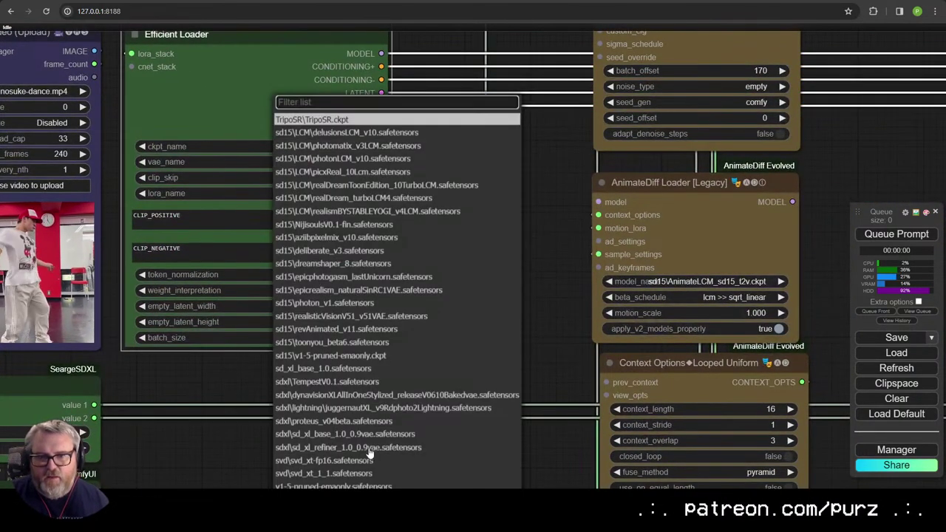
pyautogui.click(358, 185)
pyautogui.scroll(-6, 377, 222)
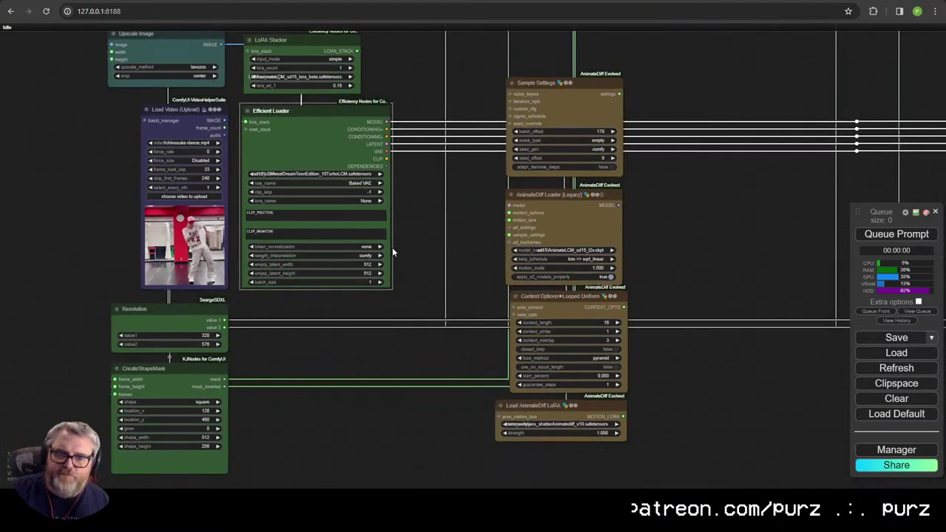
# Step: Enter "4k" as the Efficient Loader's positive prompt and "nsfw, nude," as its negative prompt
pyautogui.scroll(4, 414, 296)
pyautogui.doubleClick(323, 294)
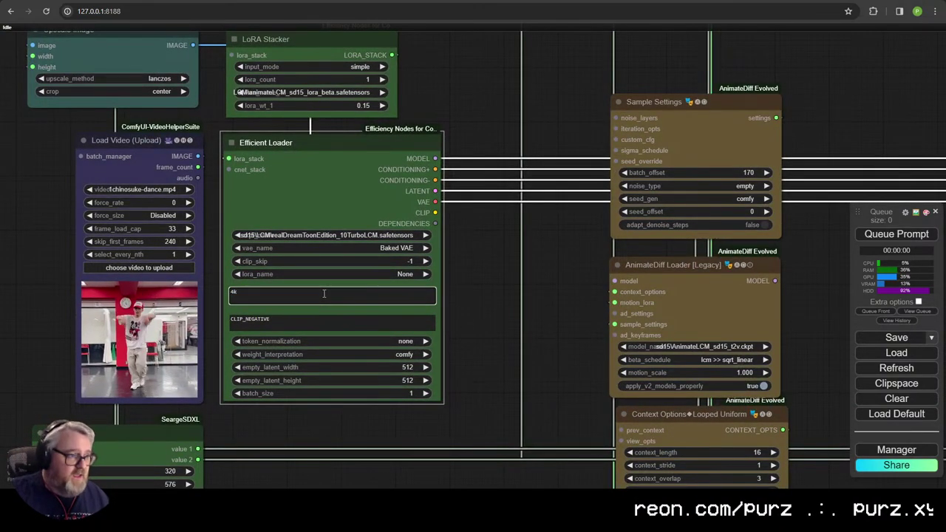
pyautogui.click(296, 340)
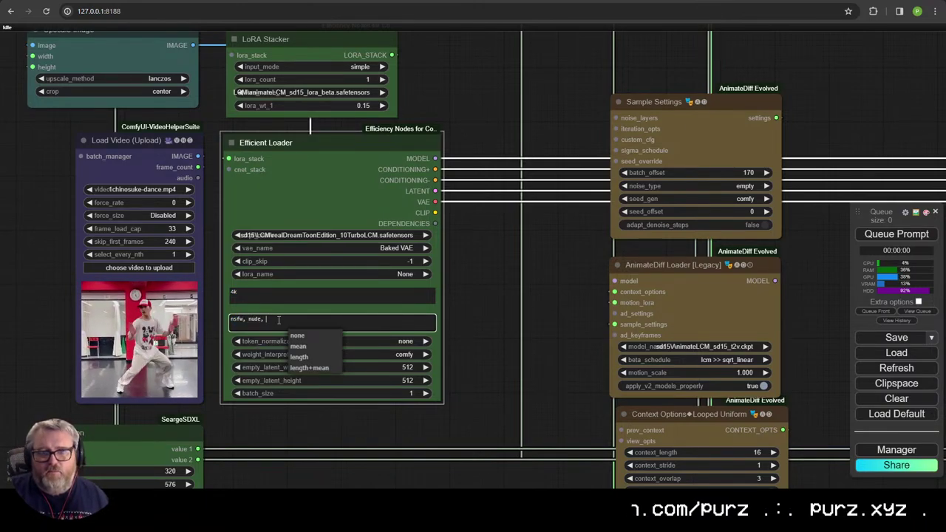
# Step: Replace the negative prompt with the reference workflow's "watermark, text, signature, blurry embedding:BadDream," and put "nsfw, nude," in front of it
pyautogui.moveTo(255, 502)
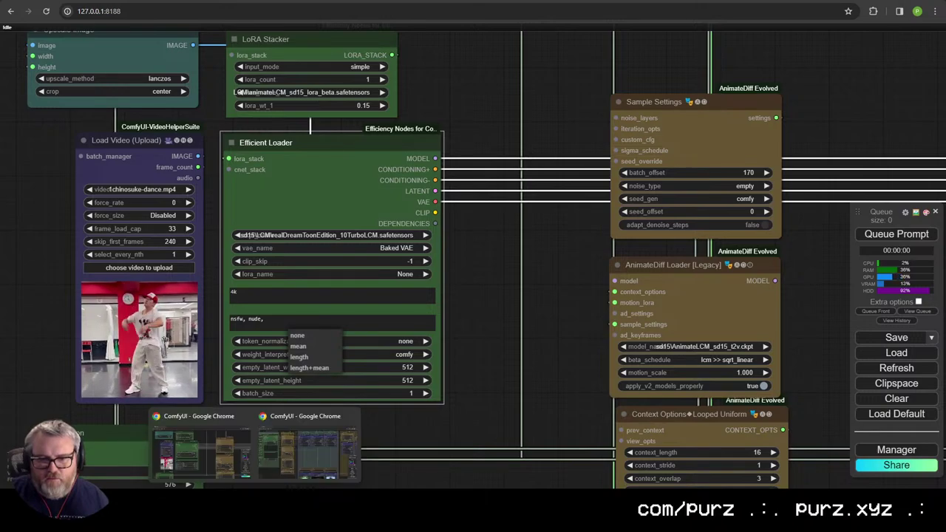
pyautogui.click(301, 445)
pyautogui.click(116, 257)
pyautogui.hotkey('ctrl', 'a')
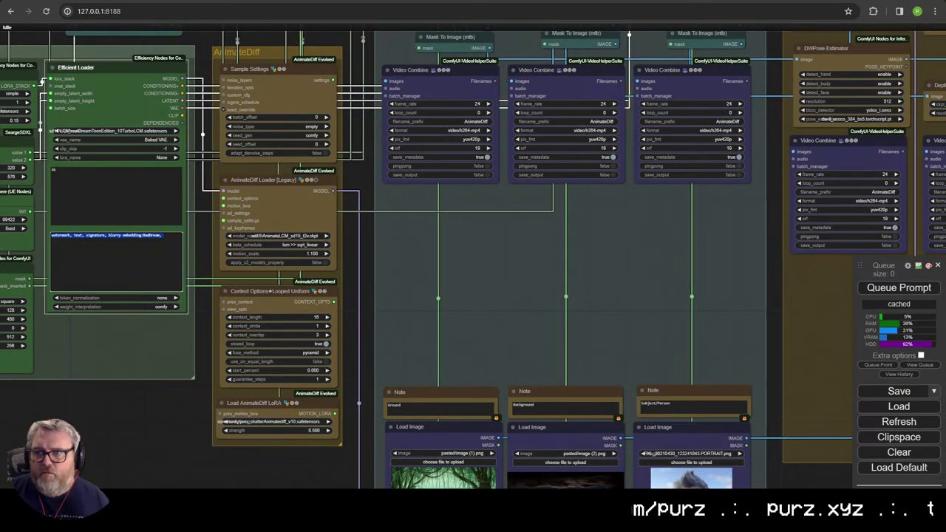
pyautogui.hotkey('alt', 'Tab')
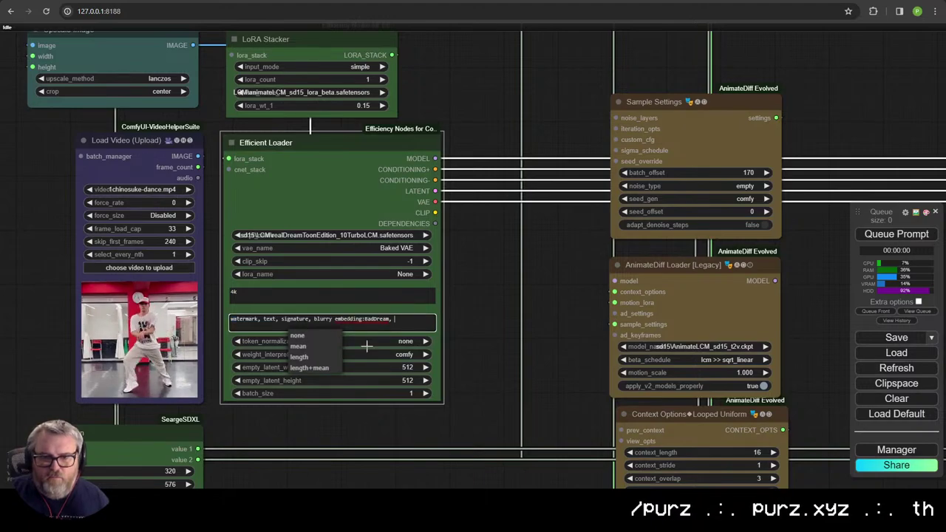
pyautogui.click(443, 324)
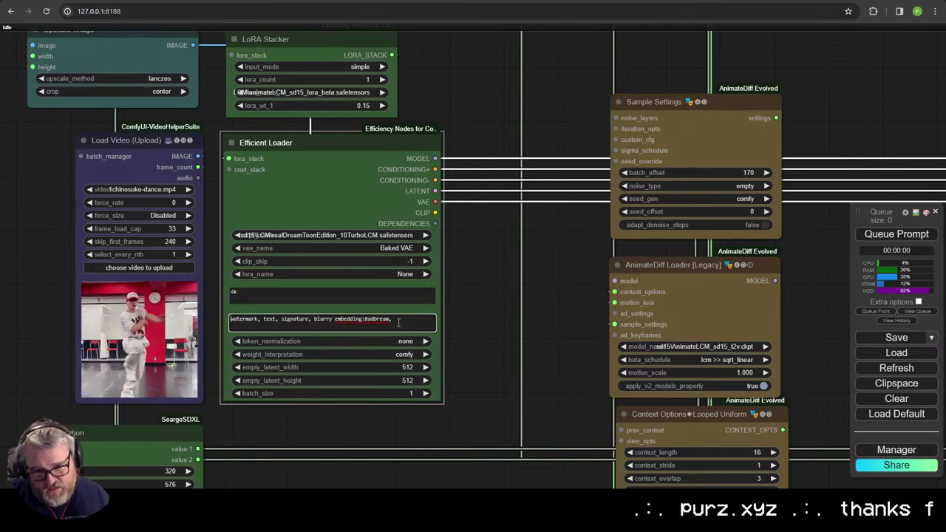
pyautogui.write('nsfw, nude,')
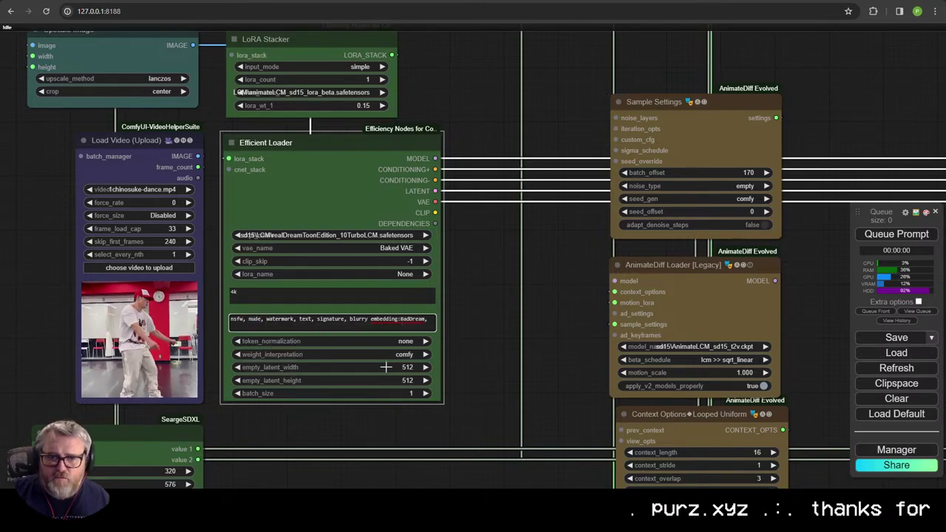
pyautogui.scroll(-1, 364, 356)
pyautogui.moveTo(497, 368); pyautogui.dragTo(532, 354)
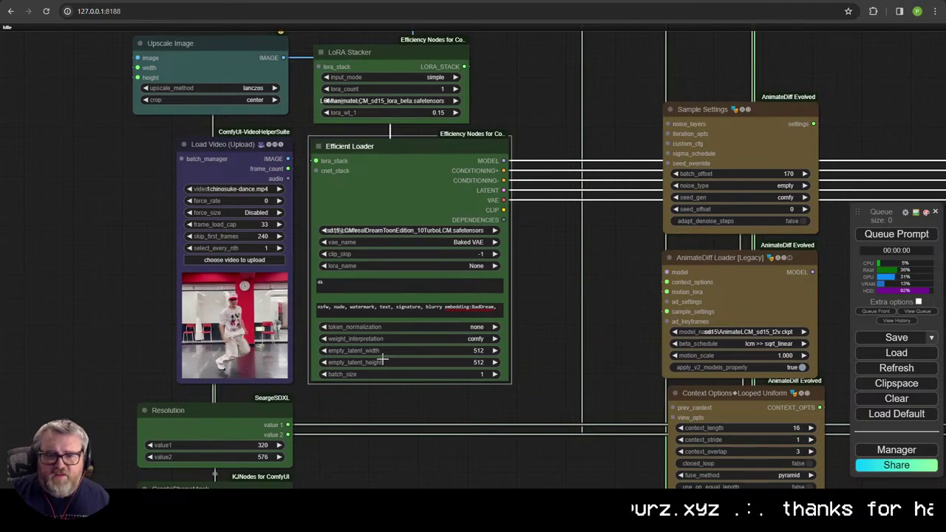
pyautogui.scroll(-1, 470, 435)
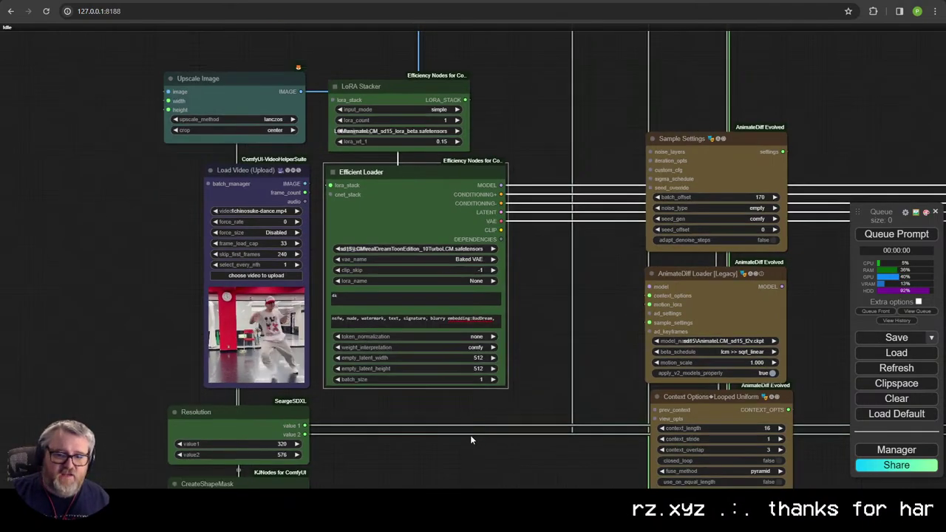
pyautogui.moveTo(470, 436); pyautogui.dragTo(500, 268)
pyautogui.click(241, 251)
pyautogui.moveTo(370, 274); pyautogui.dragTo(334, 392)
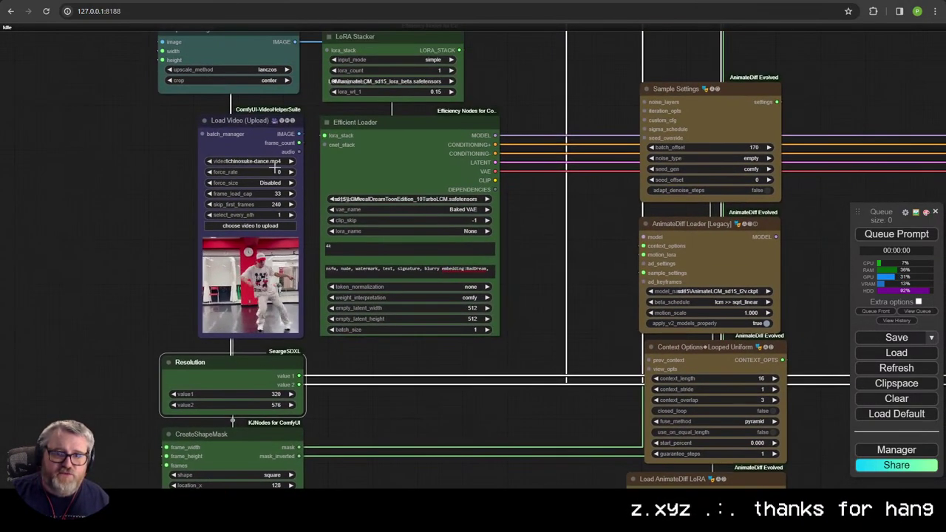
pyautogui.click(258, 129)
pyautogui.scroll(2, 364, 215)
# Step: Convert the Efficient Loader's empty_latent_width, empty_latent_height and batch_size settings to inputs
pyautogui.rightClick(374, 106)
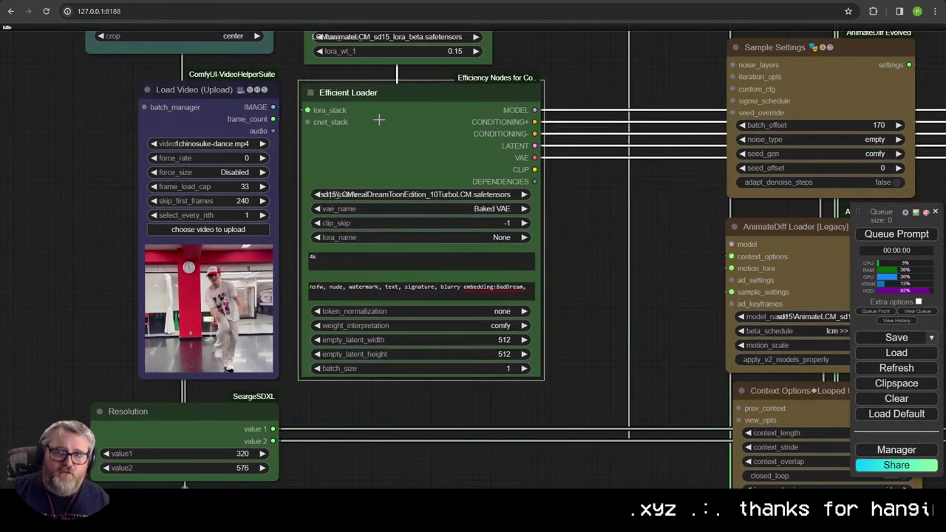
pyautogui.moveTo(299, 441); pyautogui.dragTo(275, 325)
pyautogui.click(264, 236)
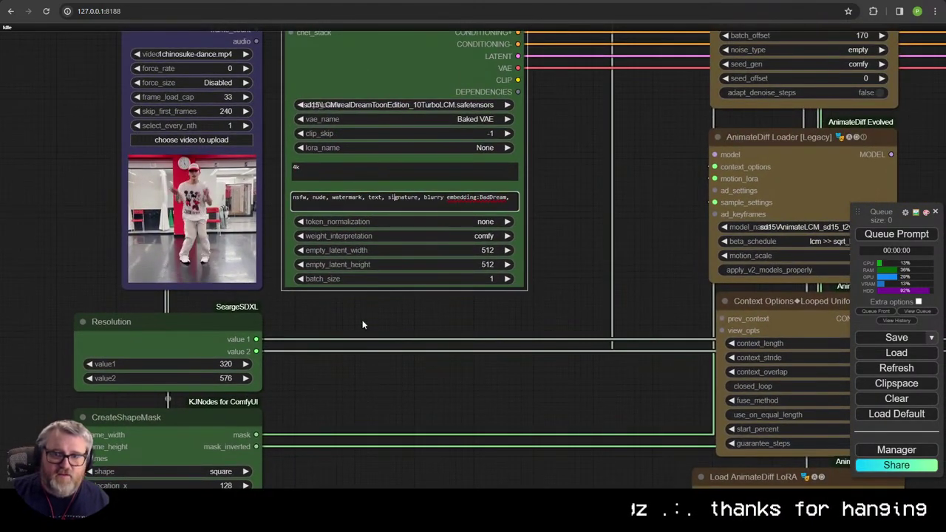
pyautogui.rightClick(376, 52)
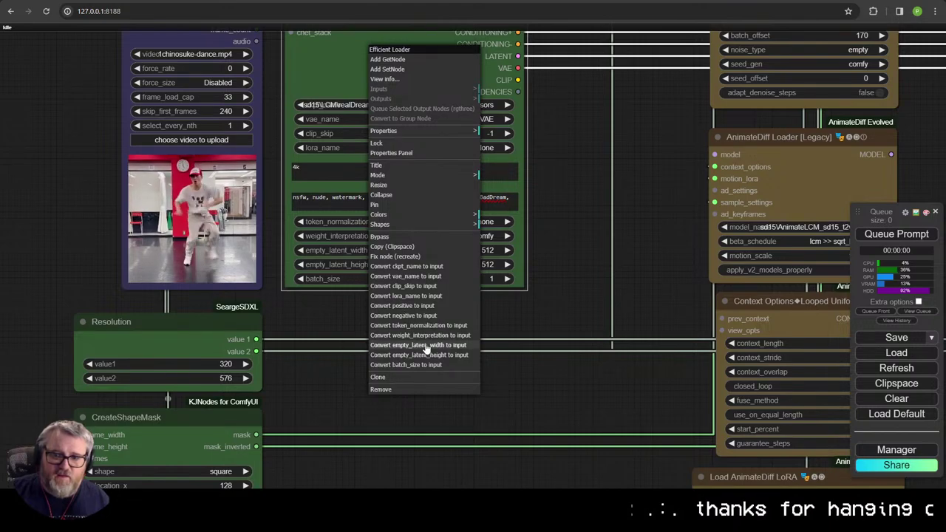
pyautogui.click(418, 345)
pyautogui.rightClick(397, 71)
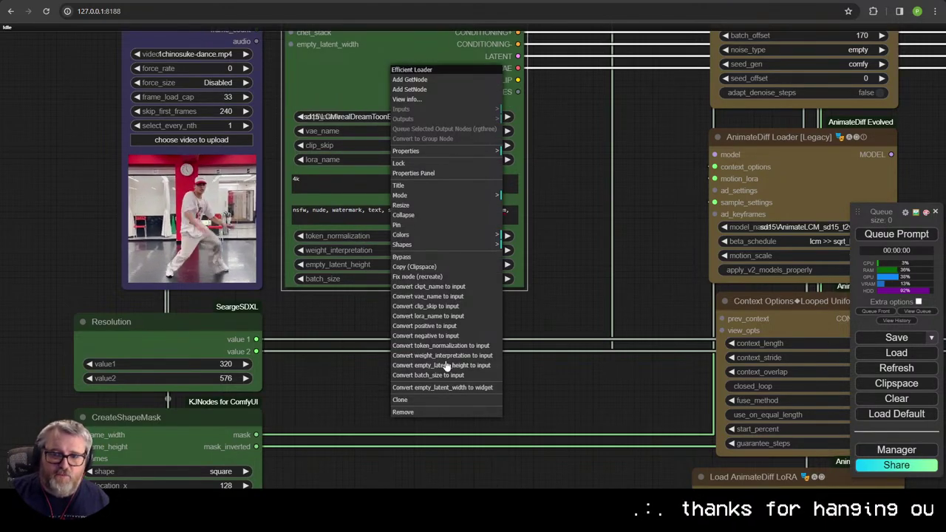
pyautogui.click(443, 365)
pyautogui.rightClick(405, 70)
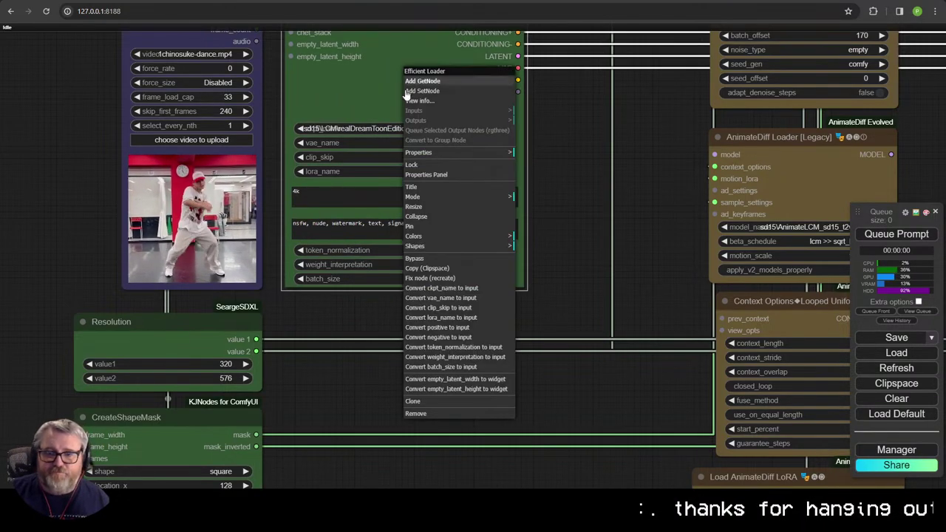
pyautogui.click(423, 367)
# Step: Wire Resolution's values and Load Video's frame_count into the Efficient Loader's empty_latent_width, empty_latent_height and batch_size, and set frame_load_cap to 32
pyautogui.moveTo(266, 346); pyautogui.dragTo(357, 119)
pyautogui.moveTo(323, 426); pyautogui.dragTo(362, 167)
pyautogui.scroll(-1, 414, 410)
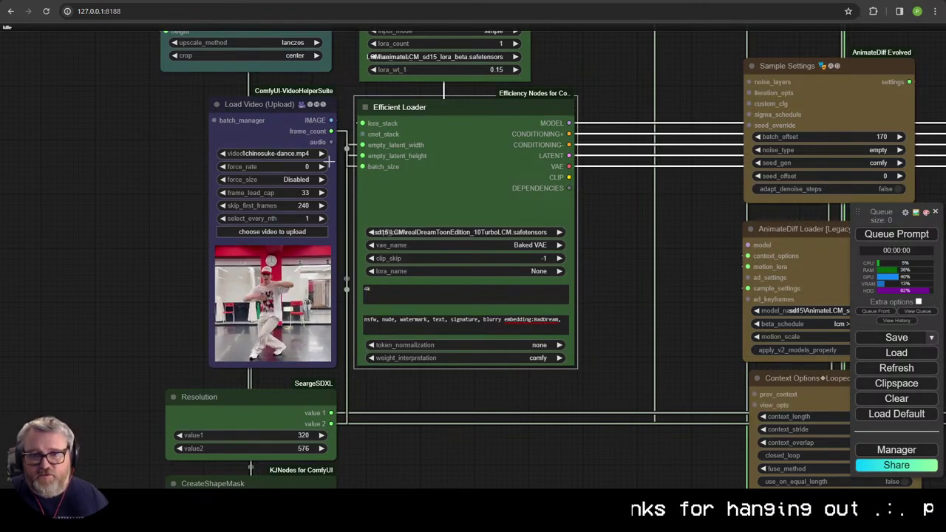
pyautogui.click(223, 193)
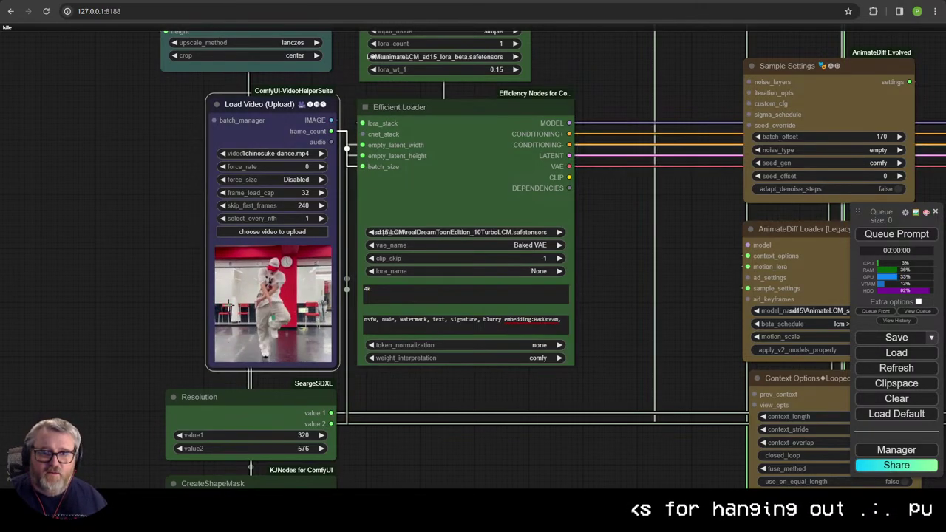
# Step: Examine the node layout and connections from the Efficient Loader and AnimateDiff nodes across to the KSampler and mask previews
pyautogui.moveTo(270, 379); pyautogui.dragTo(268, 181)
pyautogui.moveTo(479, 271); pyautogui.dragTo(445, 317)
pyautogui.scroll(-2, 438, 311)
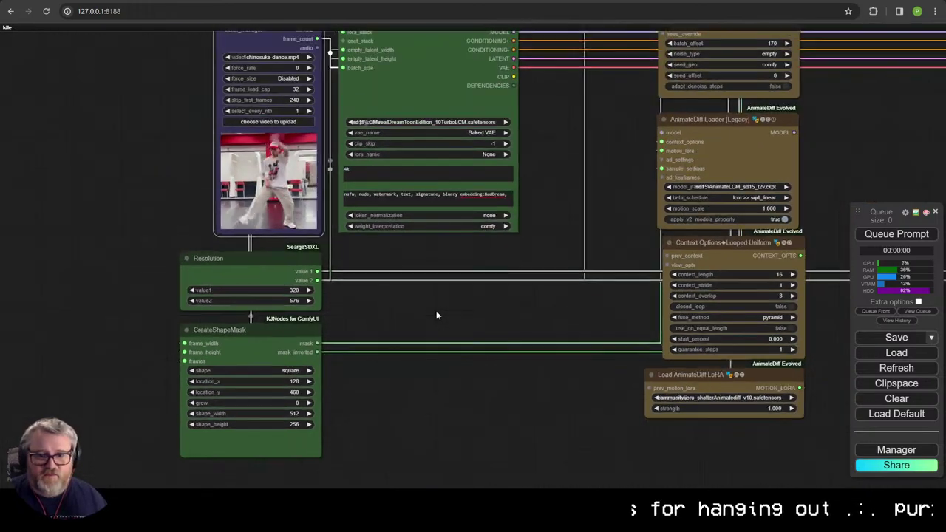
pyautogui.moveTo(441, 275); pyautogui.dragTo(397, 340)
pyautogui.moveTo(531, 177); pyautogui.dragTo(437, 243)
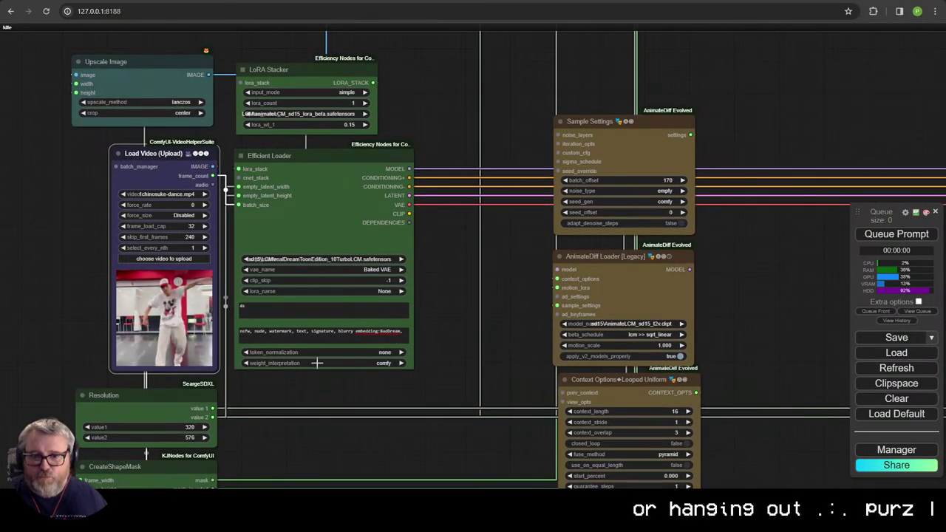
pyautogui.moveTo(481, 275); pyautogui.dragTo(449, 238)
pyautogui.moveTo(516, 62); pyautogui.dragTo(351, 172)
pyautogui.scroll(-5, 351, 168)
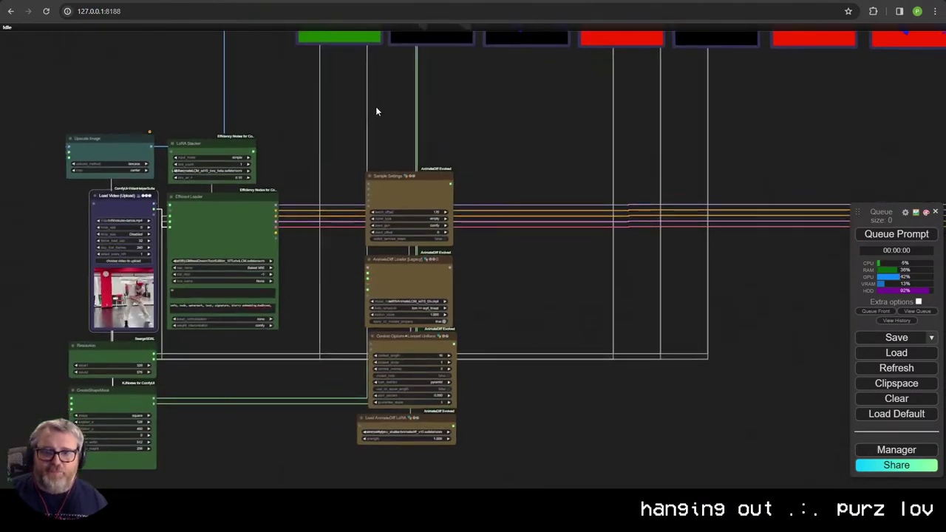
pyautogui.moveTo(374, 125); pyautogui.dragTo(289, 229)
pyautogui.scroll(-5, 674, 195)
pyautogui.moveTo(599, 207); pyautogui.dragTo(180, 172)
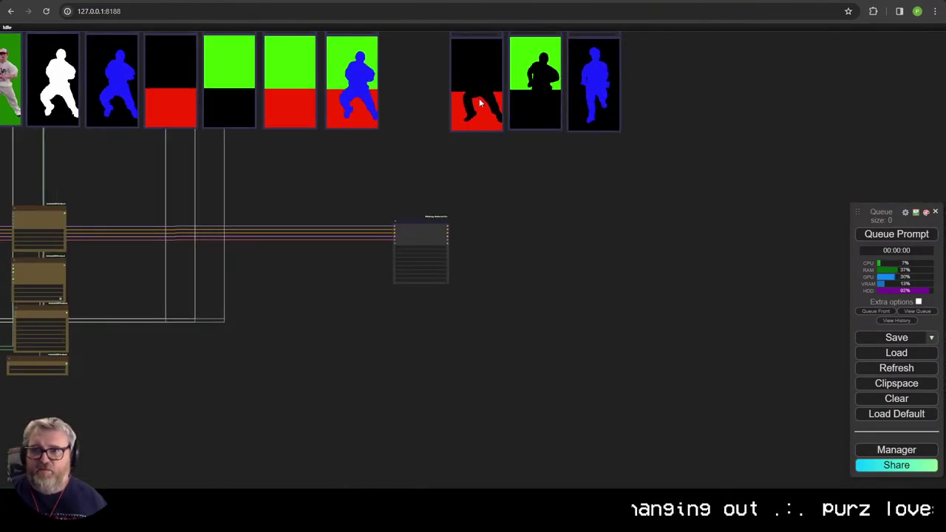
pyautogui.moveTo(281, 251); pyautogui.dragTo(557, 229)
pyautogui.scroll(7, 543, 230)
pyautogui.moveTo(358, 223); pyautogui.dragTo(717, 231)
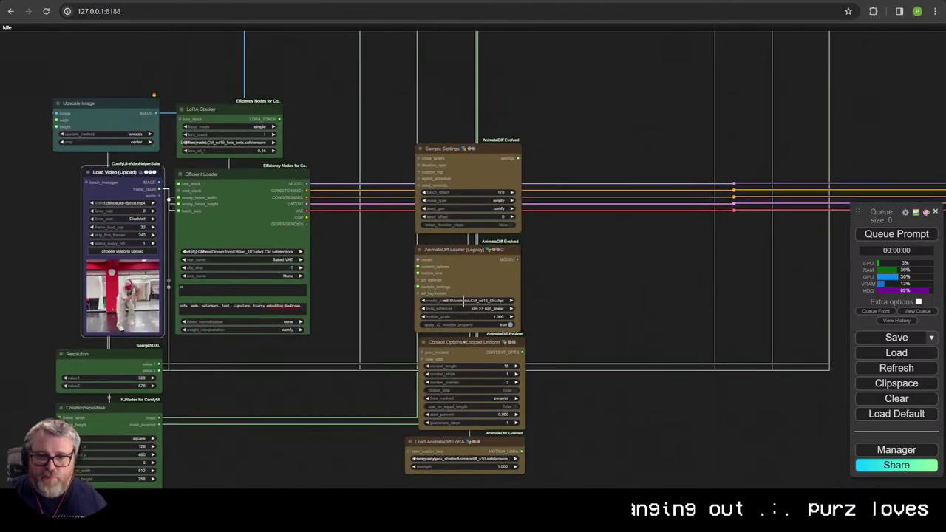
# Step: Align the Load AnimateDiff LoRA node beneath Context Options and move the whole AnimateDiff node column up
pyautogui.moveTo(471, 439); pyautogui.dragTo(476, 441)
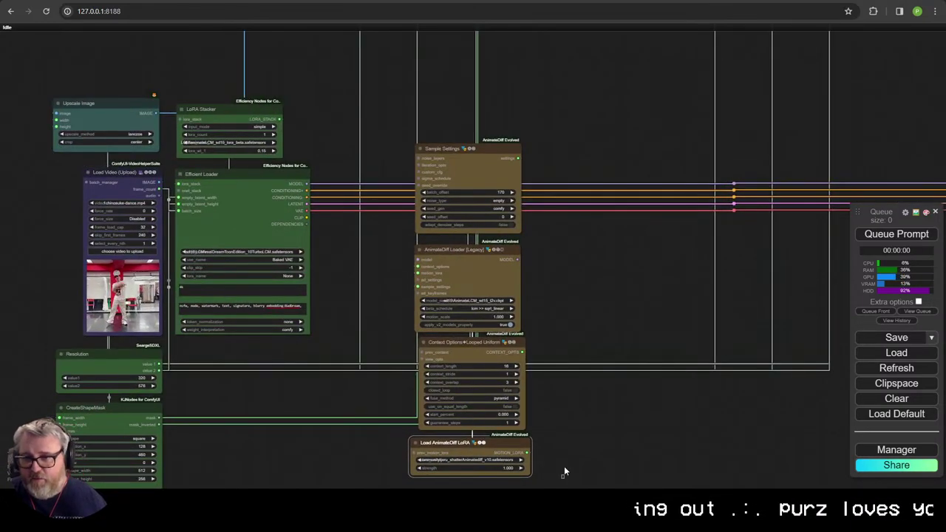
pyautogui.moveTo(473, 150); pyautogui.dragTo(465, 81)
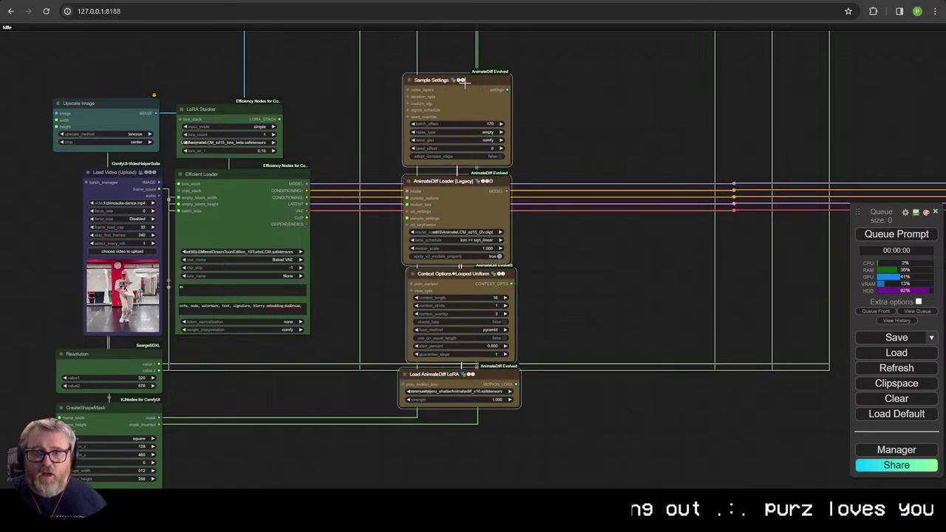
# Step: Route the Efficient Loader's MODEL output through the AnimateDiff Loader and on to the KSampler's model input
pyautogui.scroll(4, 443, 138)
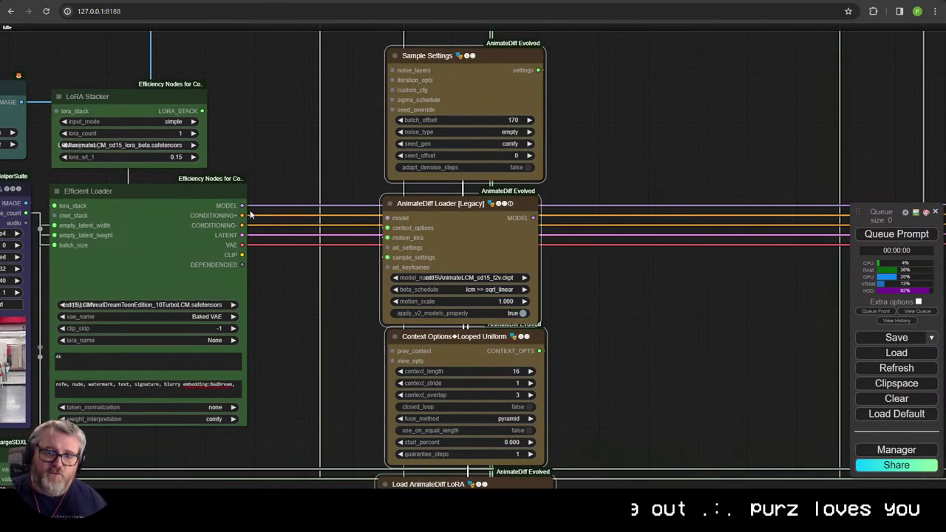
pyautogui.moveTo(242, 205); pyautogui.dragTo(244, 205)
pyautogui.moveTo(389, 215); pyautogui.dragTo(390, 217)
pyautogui.moveTo(644, 258); pyautogui.dragTo(242, 261)
pyautogui.scroll(-7, 372, 304)
pyautogui.moveTo(809, 264); pyautogui.dragTo(547, 269)
# Step: Move the AnimateDiff node column closer to the Efficient Loader and the KSampler farther away, leaving space between them
pyautogui.moveTo(189, 149); pyautogui.dragTo(298, 442)
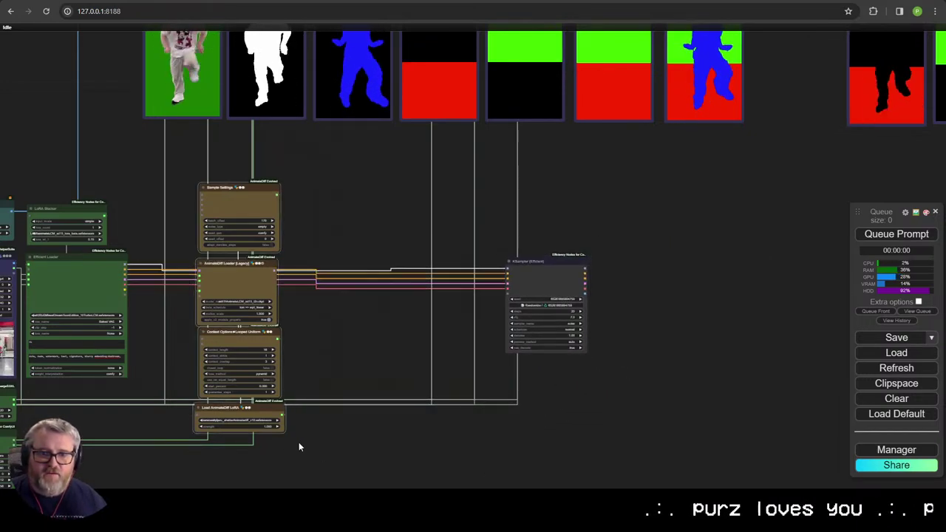
pyautogui.moveTo(259, 366)
pyautogui.mouseDown()
pyautogui.moveTo(365, 430)
pyautogui.moveTo(350, 303)
pyautogui.moveTo(342, 409)
pyautogui.moveTo(265, 352)
pyautogui.moveTo(226, 359)
pyautogui.mouseUp()
pyautogui.moveTo(222, 399); pyautogui.dragTo(218, 400)
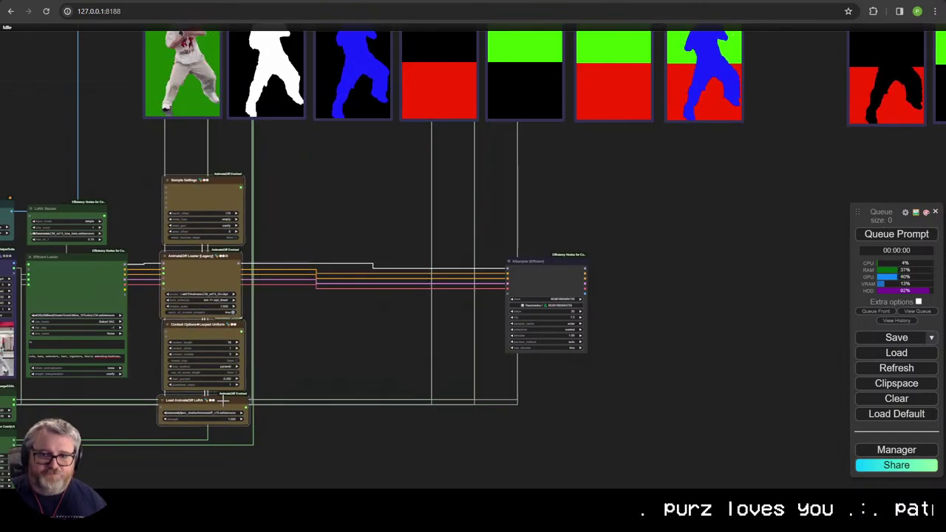
pyautogui.moveTo(556, 282); pyautogui.dragTo(711, 275)
# Step: Add an Apply IPAdapter node in the free space between the AnimateDiff nodes and the KSampler
pyautogui.doubleClick(296, 315)
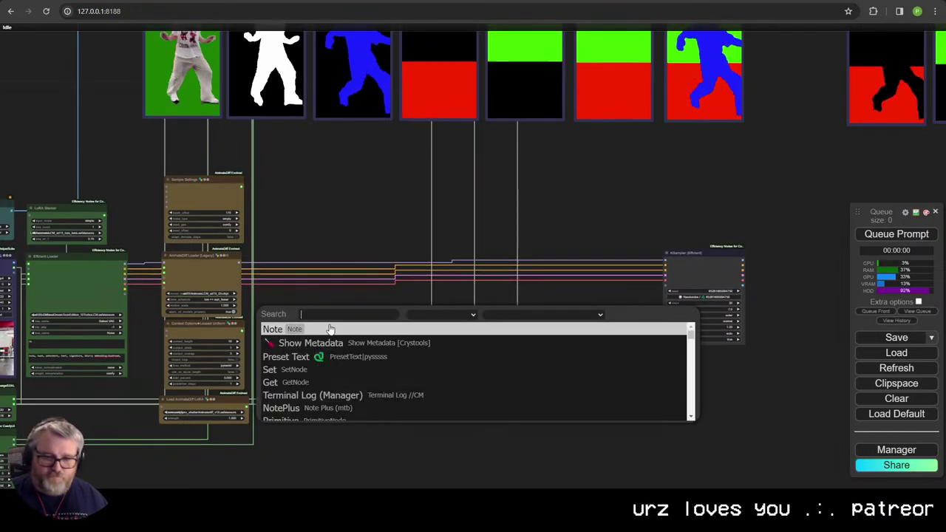
pyautogui.write('apply ipa')
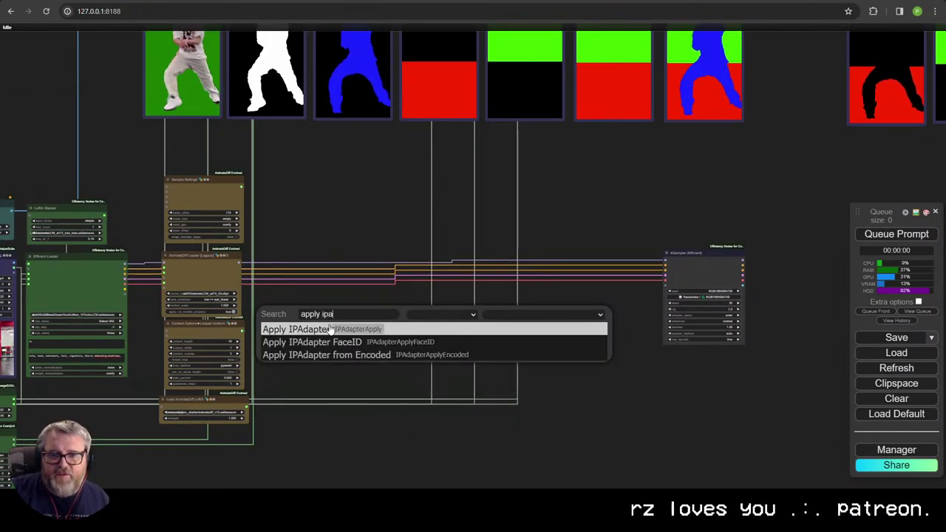
pyautogui.click(331, 330)
pyautogui.scroll(10, 333, 325)
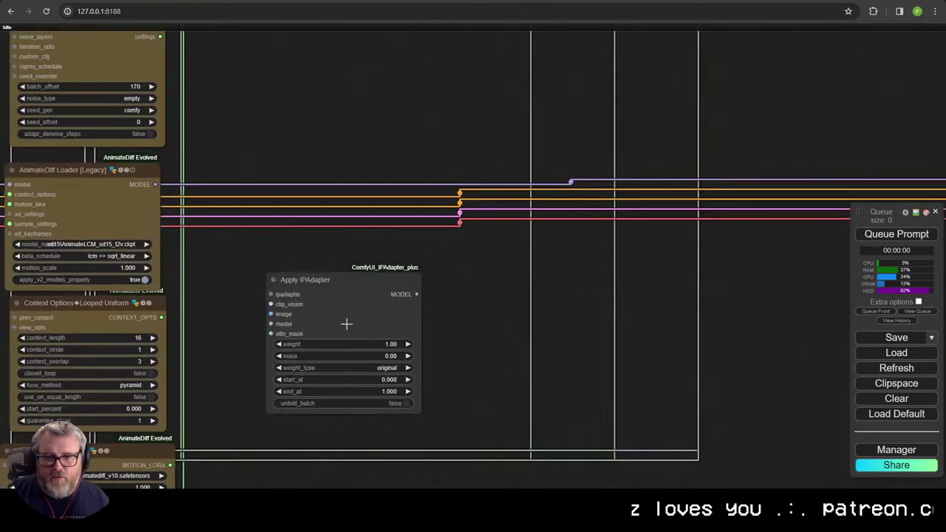
pyautogui.scroll(1, 340, 311)
pyautogui.moveTo(339, 305); pyautogui.dragTo(415, 210)
# Step: Create an IPAdapter model loader from the ipadapter input, set it to ip-adapter-plus_sd15.bin and place it below Apply IPAdapter
pyautogui.moveTo(265, 179); pyautogui.dragTo(178, 169)
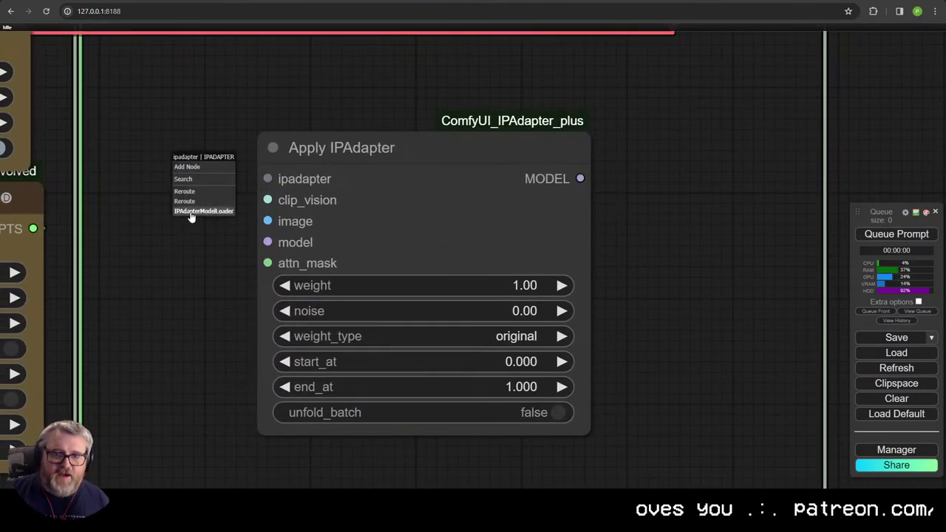
pyautogui.click(194, 211)
pyautogui.click(310, 205)
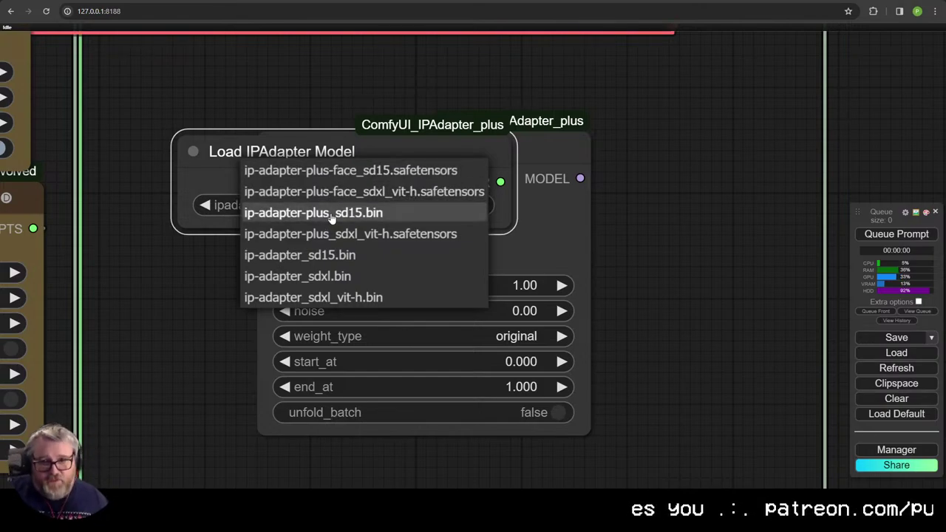
pyautogui.click(332, 214)
pyautogui.moveTo(331, 161); pyautogui.dragTo(437, 126)
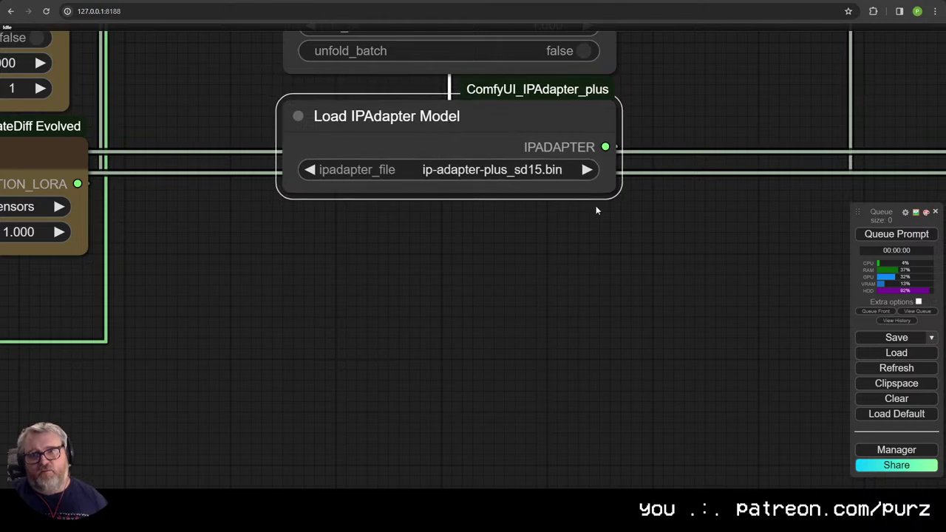
pyautogui.scroll(-7, 491, 436)
# Step: Make two copies of the Apply IPAdapter node and line all three up in a row
pyautogui.click(433, 233)
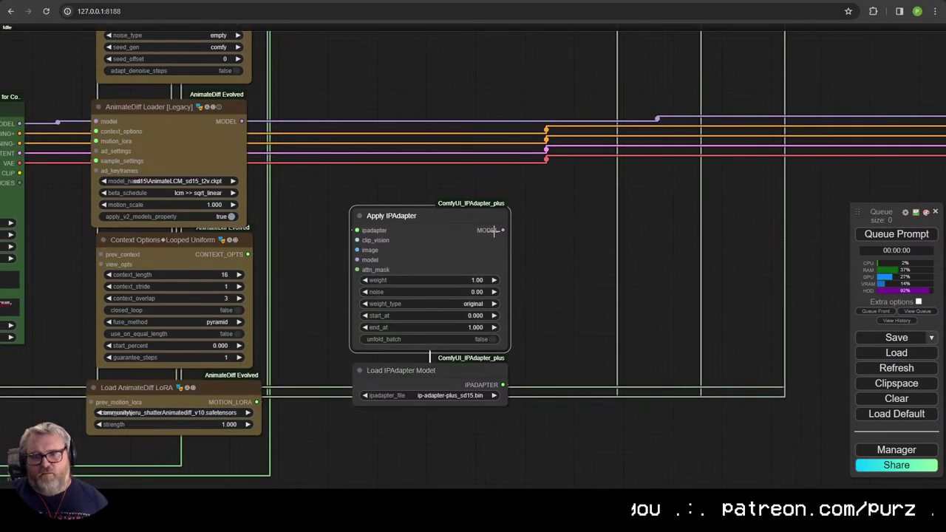
pyautogui.click(543, 445)
pyautogui.click(466, 239)
pyautogui.hotkey('ctrl', 'c')
pyautogui.hotkey('ctrl', 'v')
pyautogui.moveTo(657, 251); pyautogui.dragTo(584, 229)
pyautogui.hotkey('ctrl', 'v')
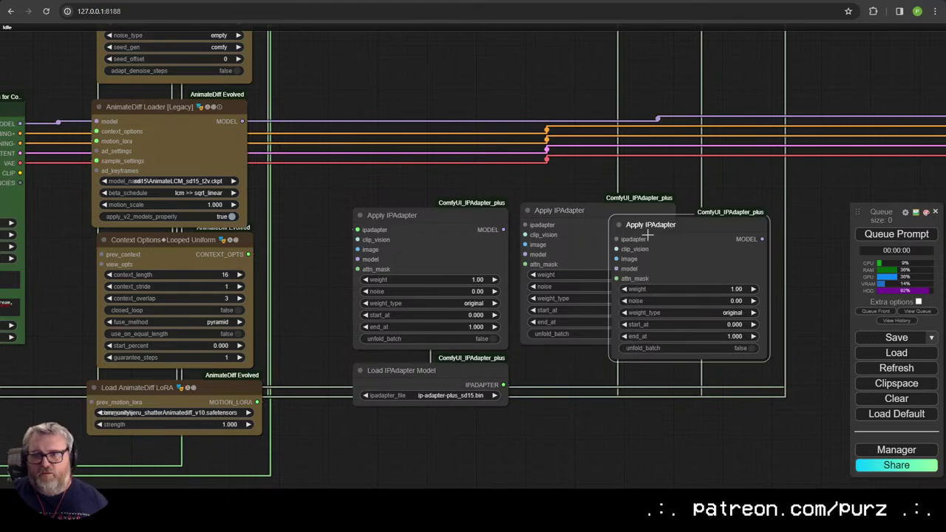
pyautogui.moveTo(646, 235); pyautogui.dragTo(741, 233)
pyautogui.moveTo(637, 220); pyautogui.dragTo(637, 223)
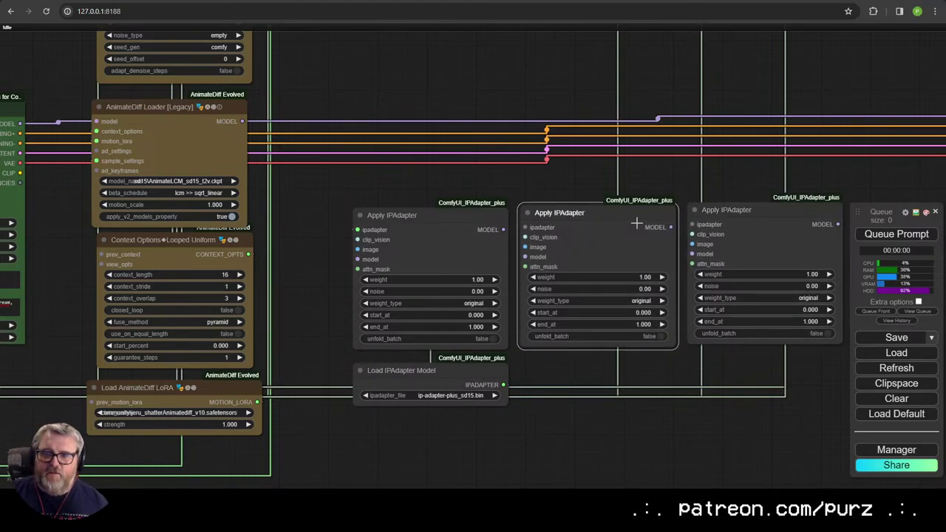
pyautogui.moveTo(743, 224); pyautogui.dragTo(745, 225)
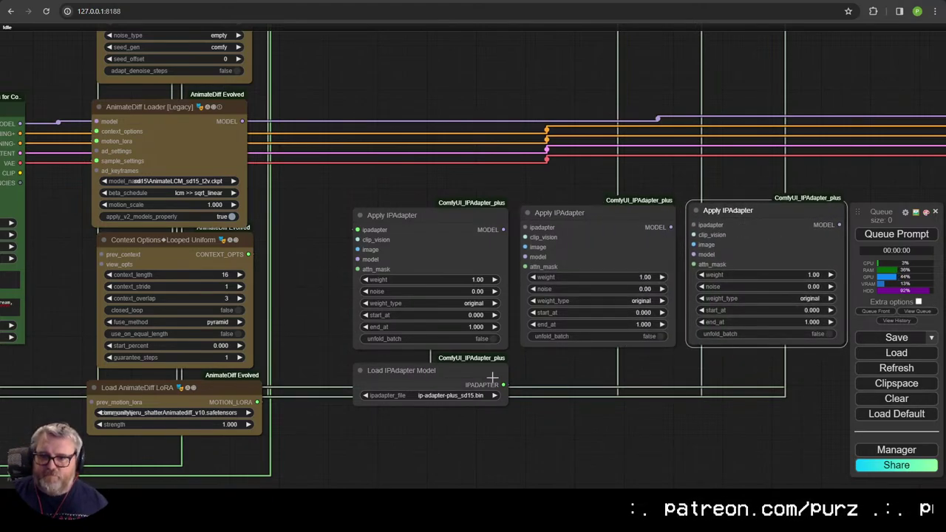
# Step: Connect the Load IPAdapter Model output to the ipadapter inputs of the two copied Apply IPAdapter nodes
pyautogui.moveTo(502, 384); pyautogui.dragTo(527, 376)
pyautogui.moveTo(527, 227); pyautogui.dragTo(526, 228)
pyautogui.moveTo(502, 385); pyautogui.dragTo(694, 225)
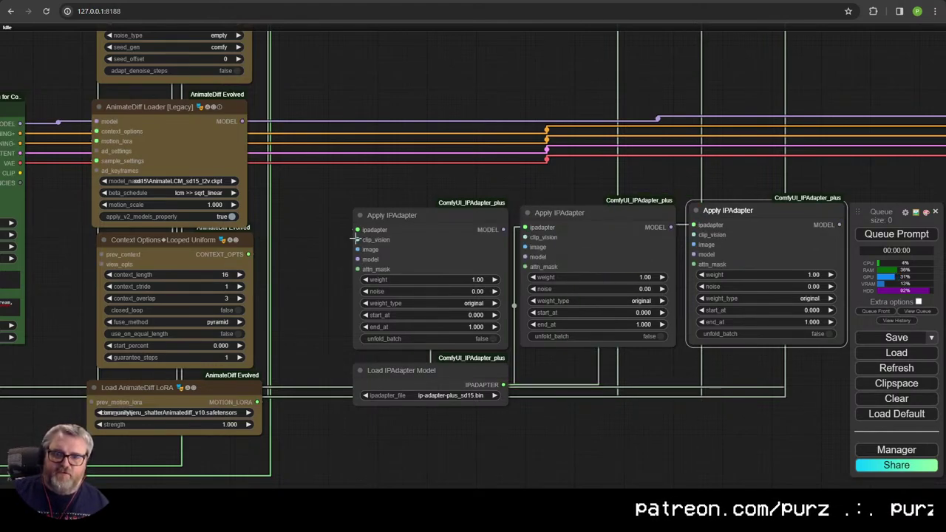
# Step: Create a Load CLIP Vision node from the first Apply IPAdapter's clip_vision input and set it to clip_vision-sd15.safetensors
pyautogui.moveTo(356, 239); pyautogui.dragTo(531, 375)
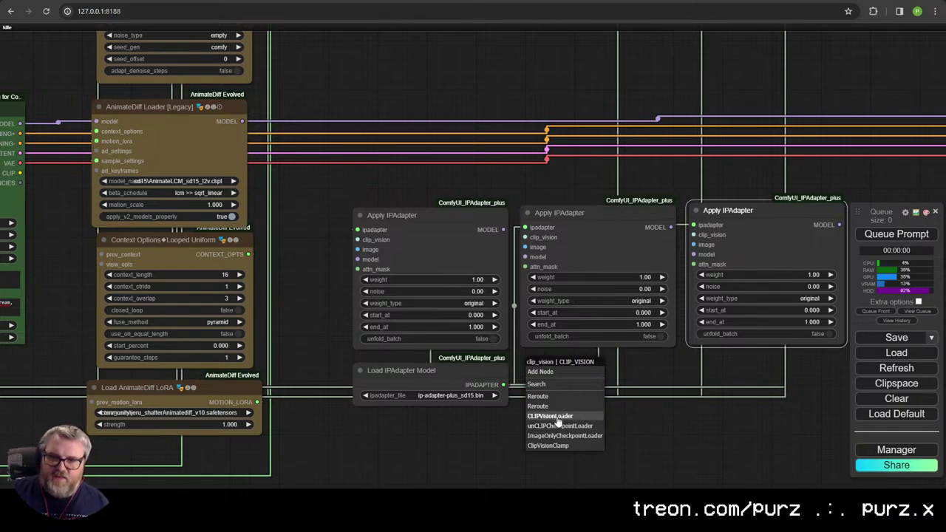
pyautogui.click(558, 417)
pyautogui.click(584, 394)
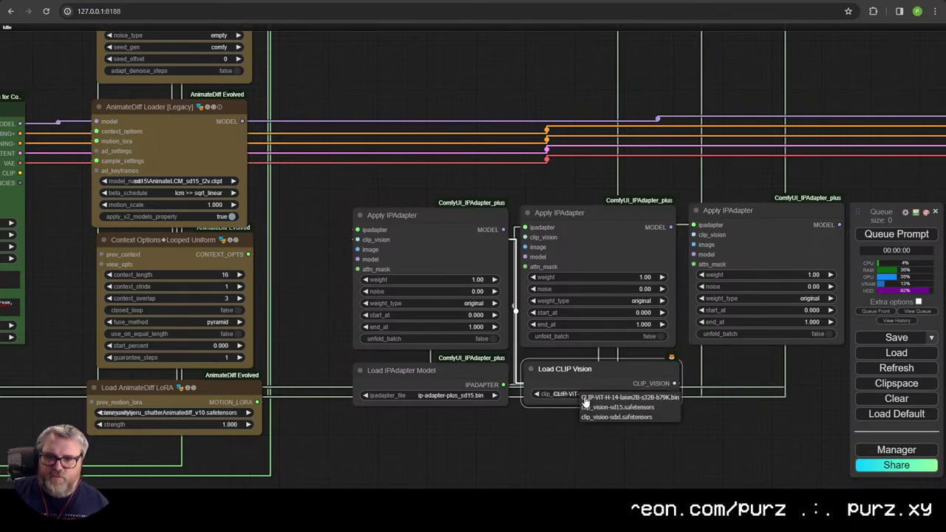
pyautogui.click(592, 408)
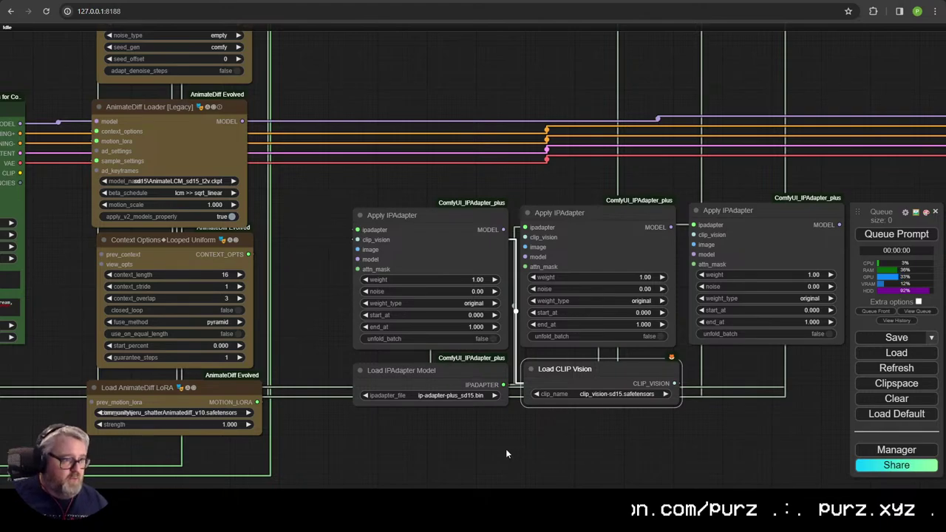
# Step: Search the ComfyUI Manager's installable models for "clip"
pyautogui.click(897, 449)
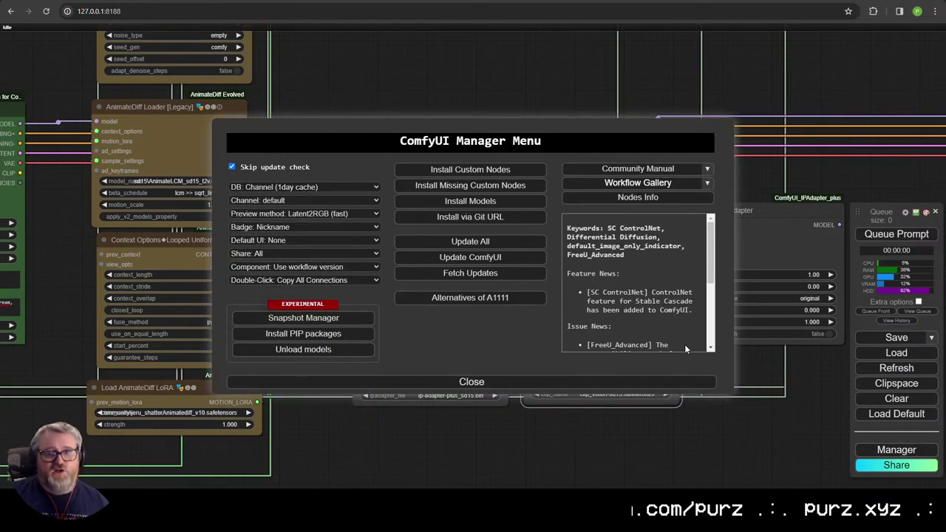
pyautogui.click(470, 201)
pyautogui.click(748, 82)
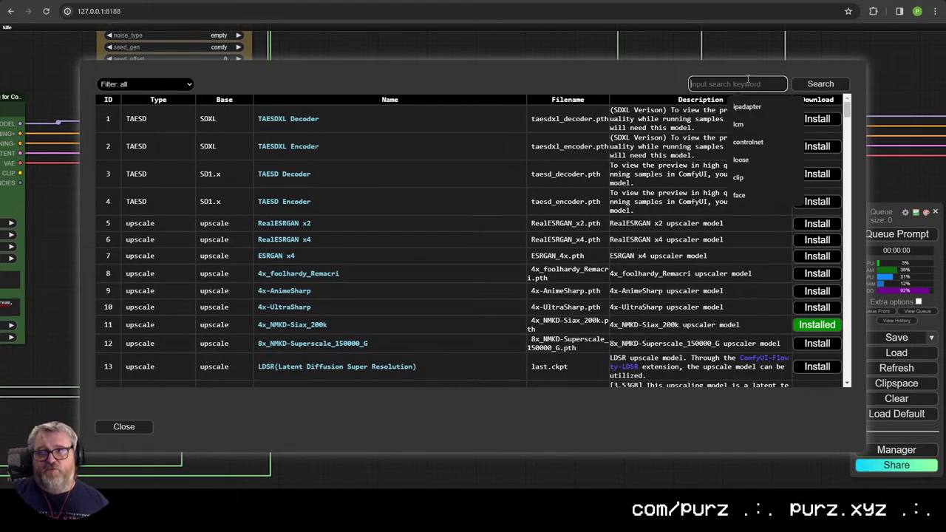
pyautogui.write('clip')
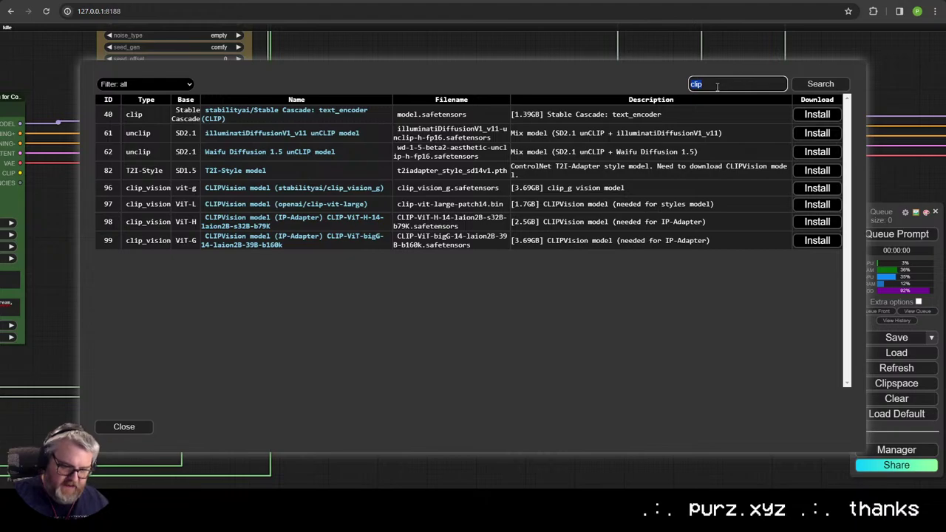
# Step: Search the installable models for "ipadapter", look through the list, and close the model list and the manager
pyautogui.write('padapter')
pyautogui.press('Return')
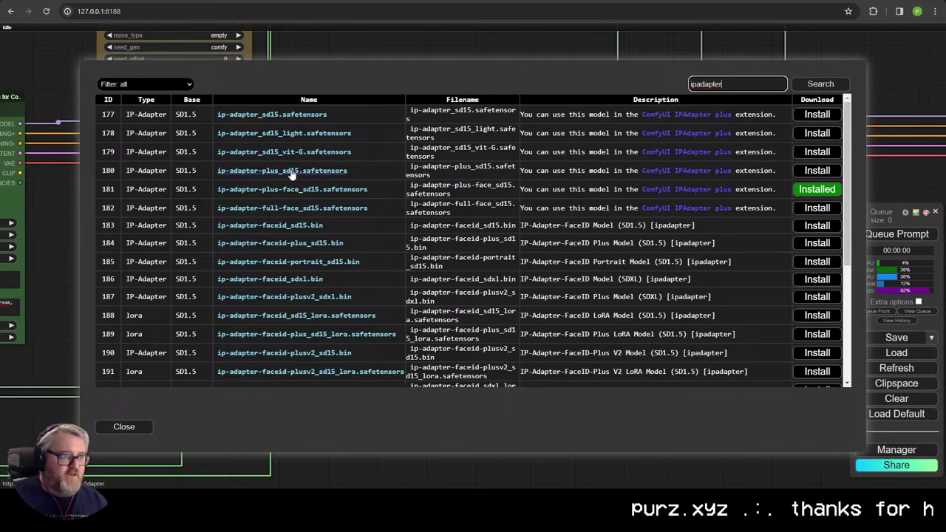
pyautogui.scroll(-5, 467, 293)
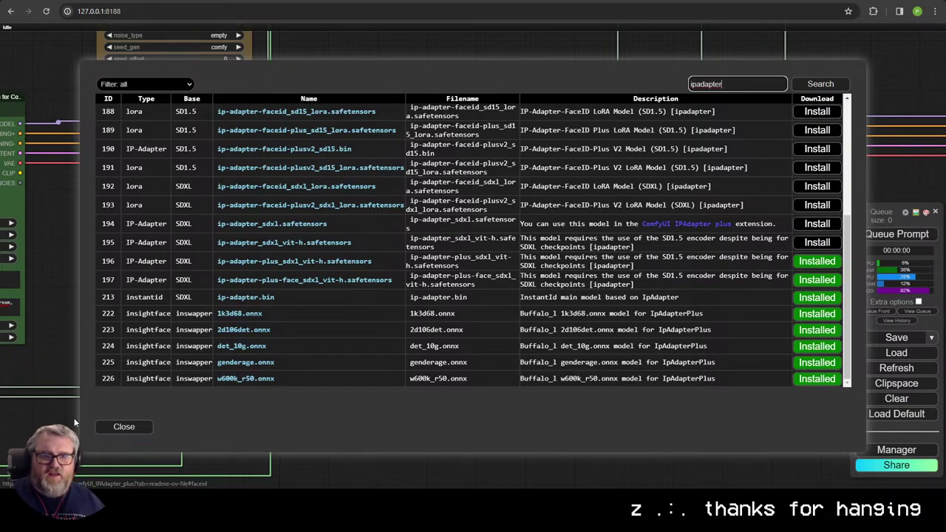
pyautogui.click(127, 428)
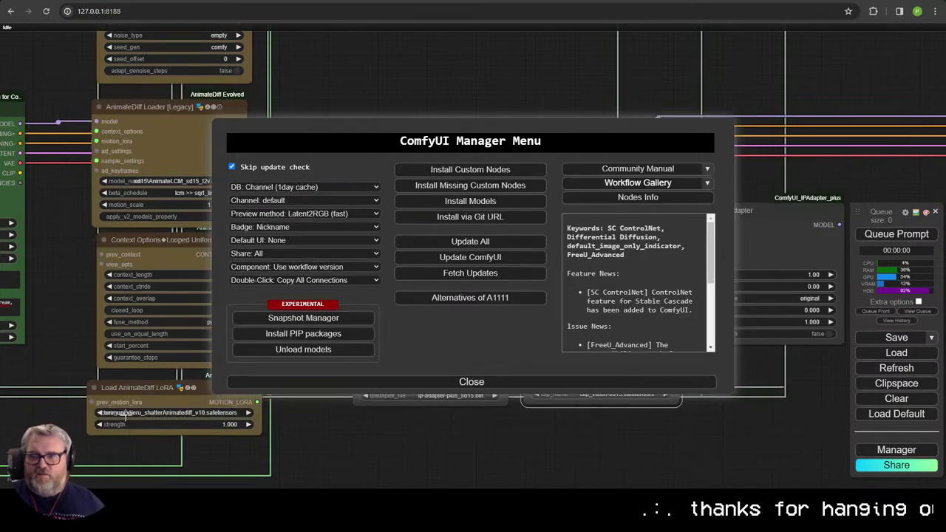
pyautogui.click(502, 382)
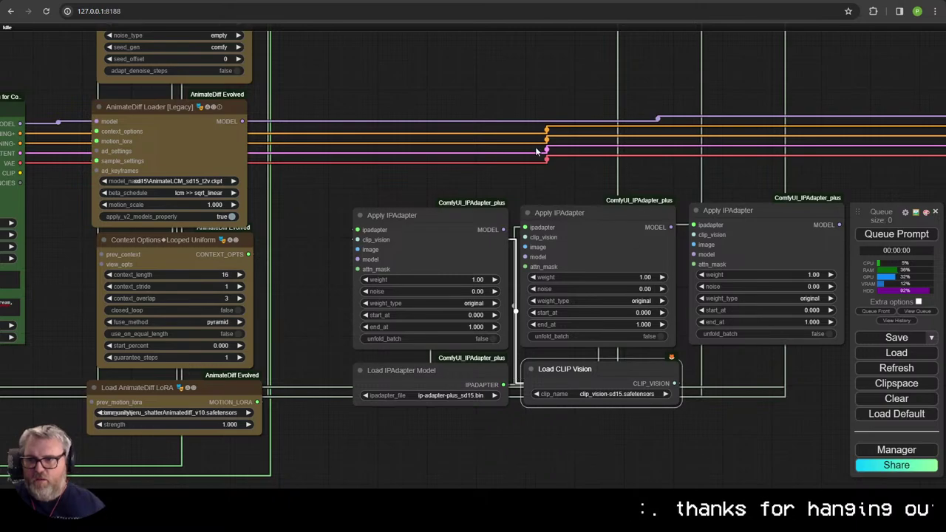
# Step: Connect the Load CLIP Vision output to the clip_vision inputs of the second and third Apply IPAdapter nodes
pyautogui.moveTo(538, 177); pyautogui.dragTo(408, 132)
pyautogui.moveTo(628, 169); pyautogui.dragTo(624, 170)
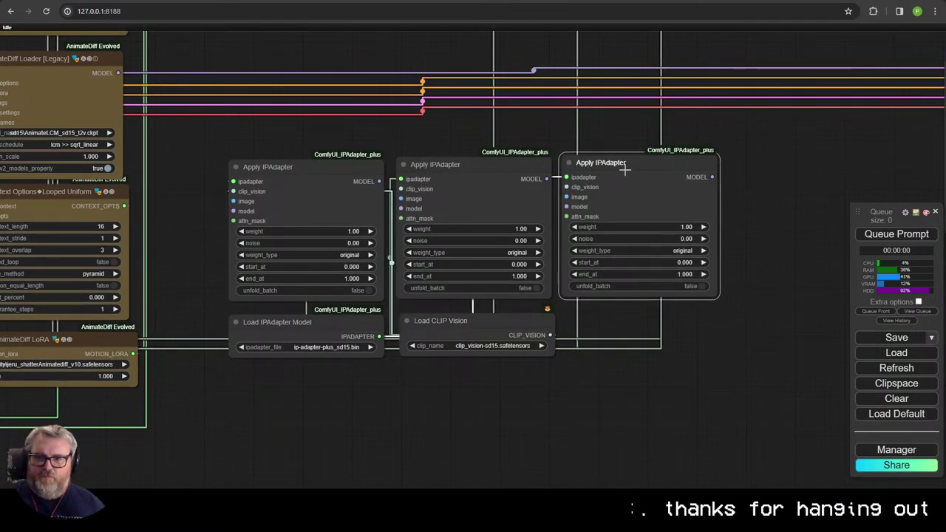
pyautogui.click(509, 190)
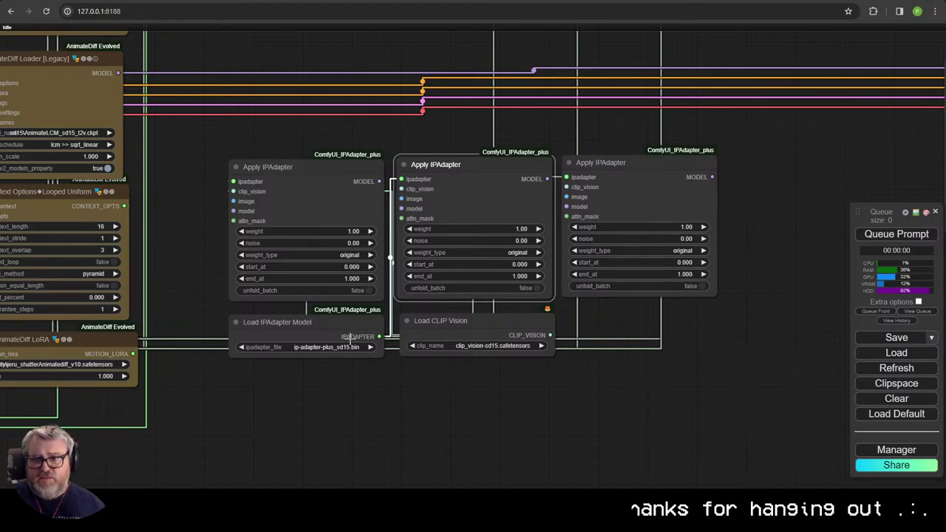
pyautogui.moveTo(549, 336); pyautogui.dragTo(400, 189)
pyautogui.moveTo(550, 335); pyautogui.dragTo(663, 241)
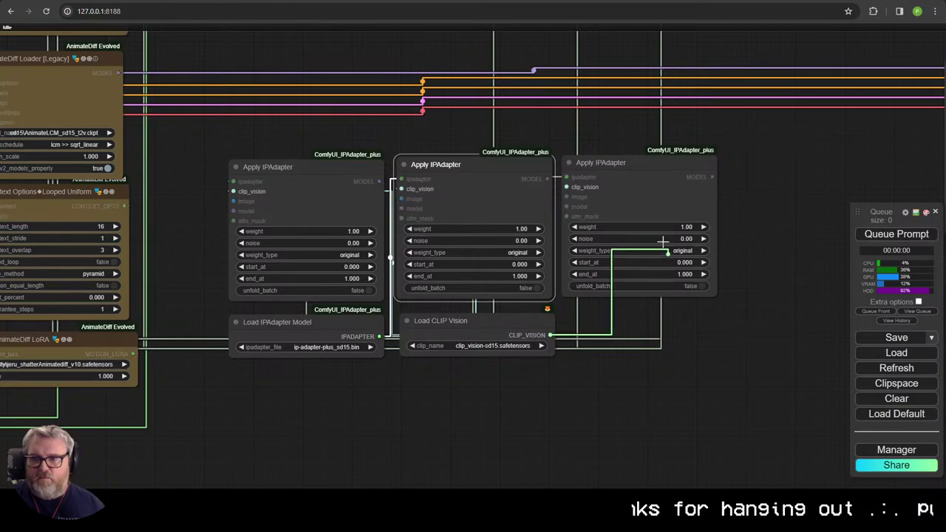
pyautogui.moveTo(575, 181); pyautogui.dragTo(576, 189)
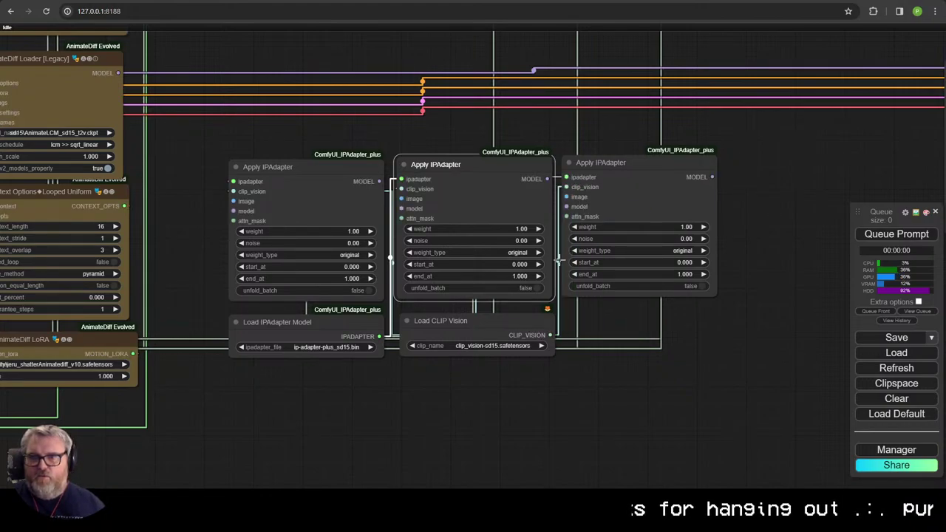
# Step: Add a Prepare Image For Clip Vision node and place it below the Load CLIP Vision node
pyautogui.doubleClick(427, 416)
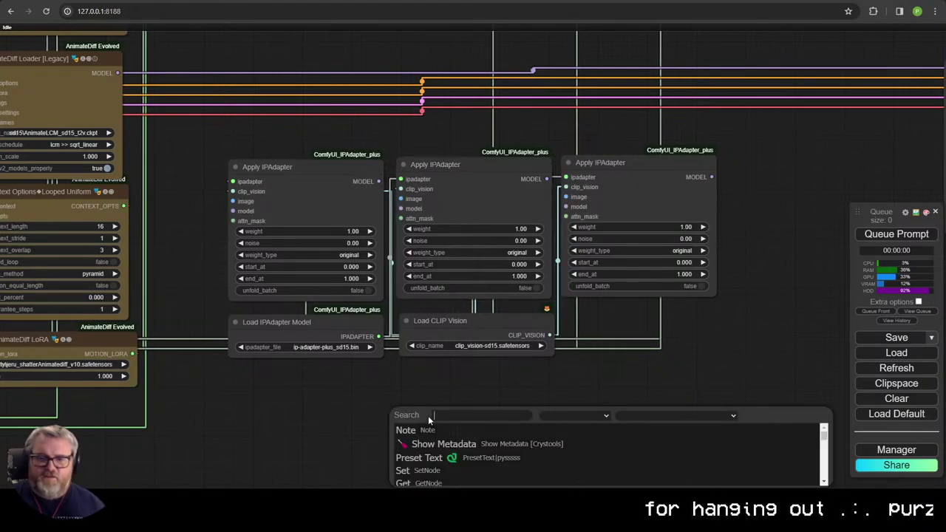
pyautogui.write('clip')
pyautogui.press('BackSpace')
pyautogui.press('BackSpace')
pyautogui.press('BackSpace')
pyautogui.press('BackSpace')
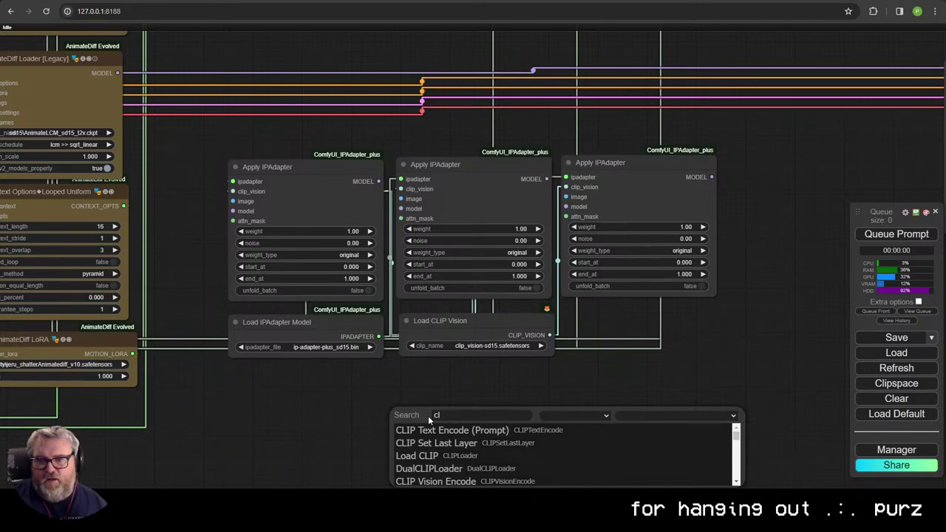
pyautogui.write('lprepimage')
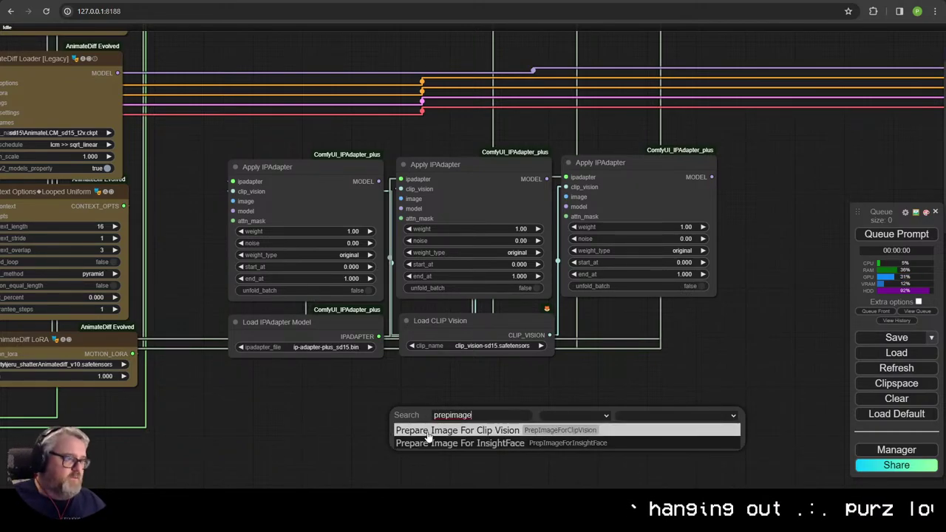
pyautogui.click(428, 434)
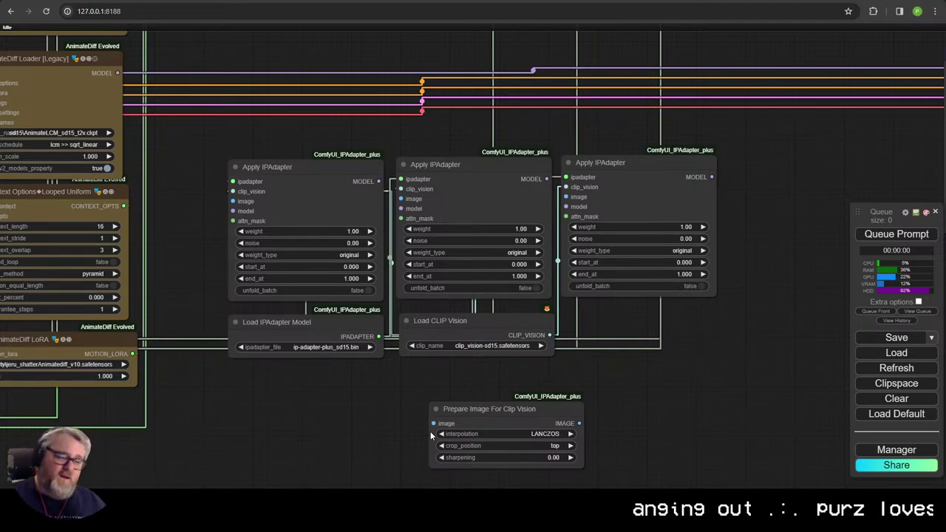
pyautogui.moveTo(466, 427); pyautogui.dragTo(437, 416)
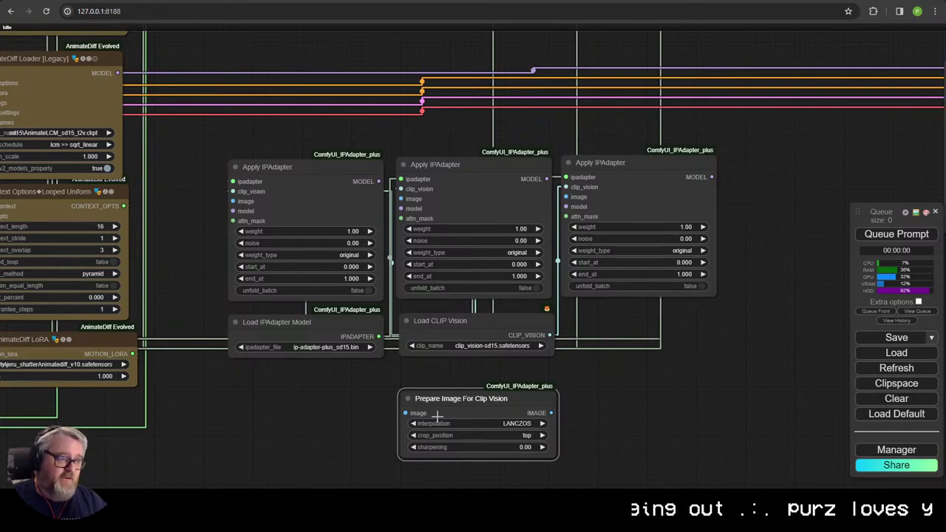
# Step: Keep the Prepare Image node's interpolation at LANCZOS, set crop_position to center, and move the node below Load IPAdapter Model
pyautogui.click(482, 421)
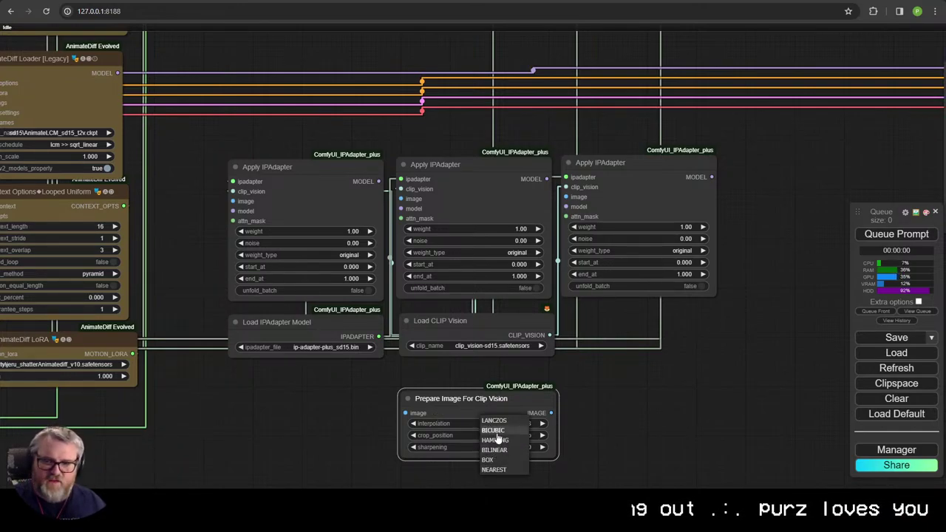
pyautogui.click(497, 420)
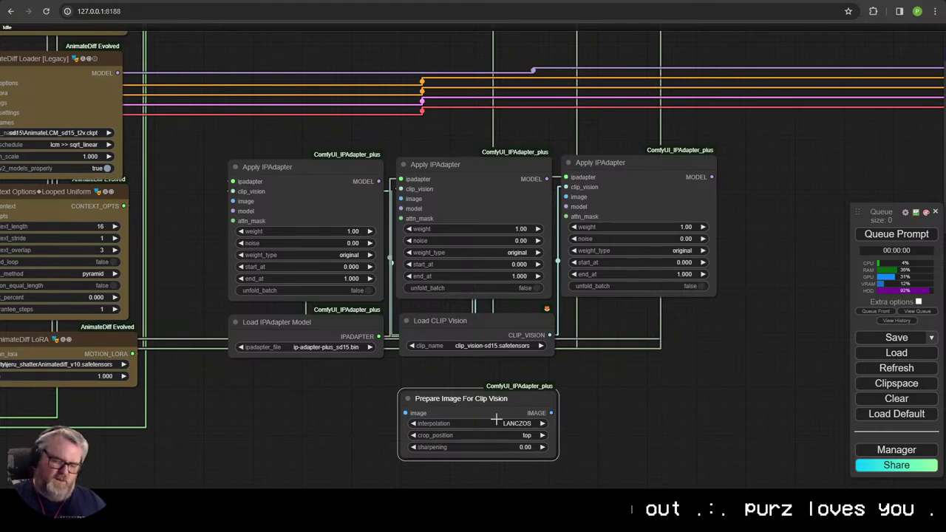
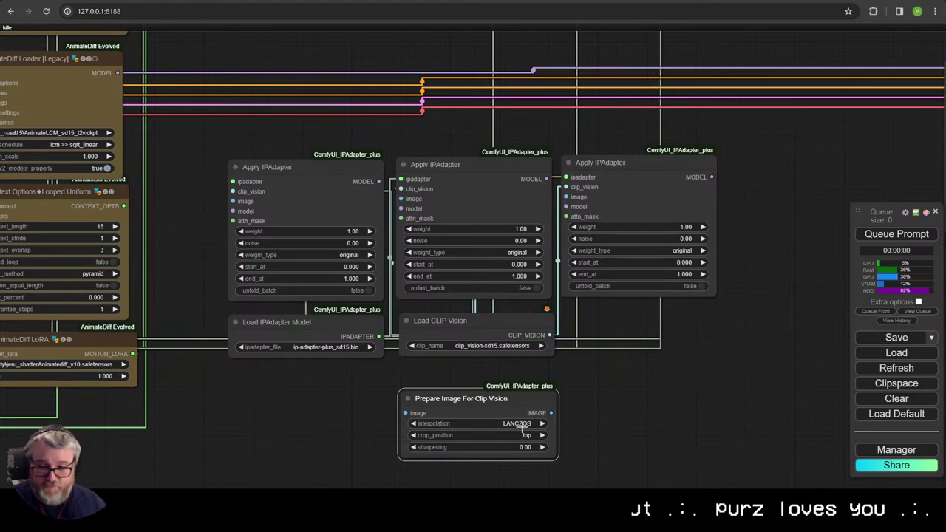
pyautogui.moveTo(514, 402); pyautogui.dragTo(398, 398)
pyautogui.moveTo(452, 428); pyautogui.dragTo(510, 270)
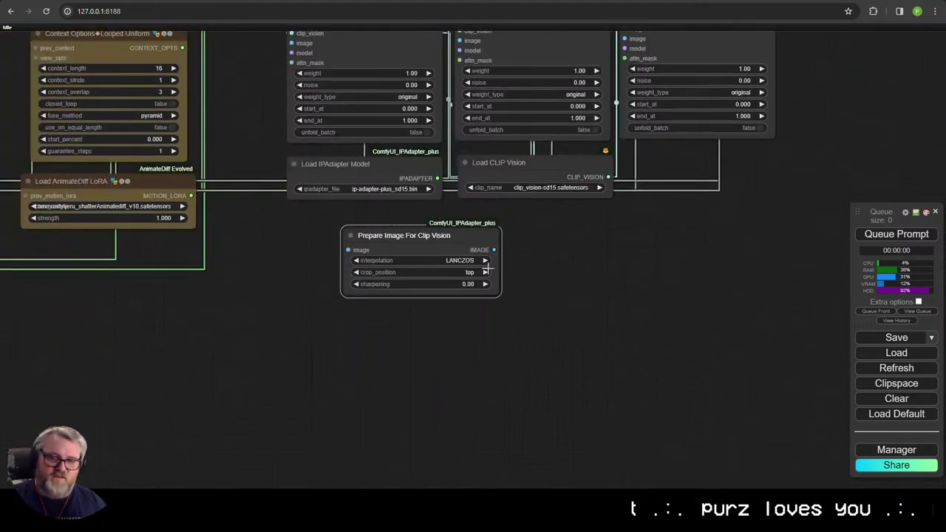
pyautogui.click(466, 272)
pyautogui.click(475, 313)
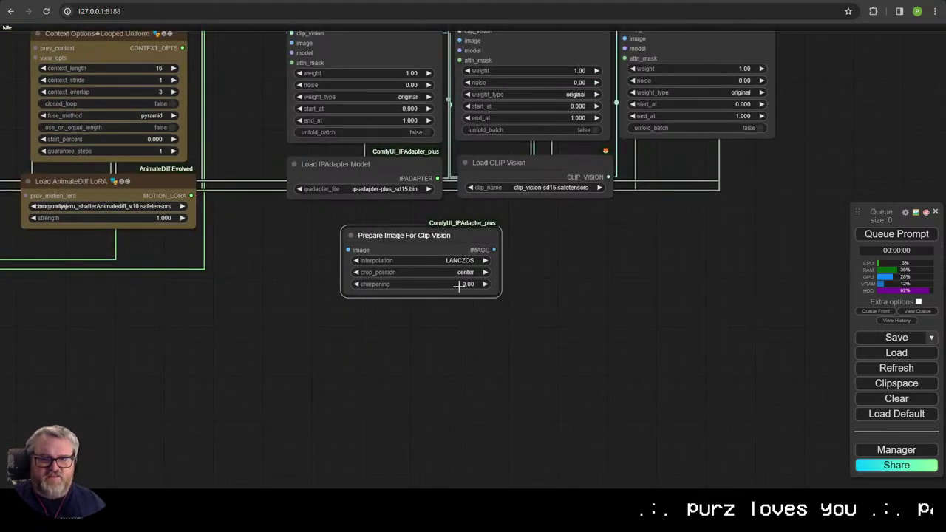
pyautogui.moveTo(454, 285); pyautogui.dragTo(415, 336)
pyautogui.moveTo(361, 289); pyautogui.dragTo(339, 274)
pyautogui.moveTo(340, 286); pyautogui.dragTo(292, 253)
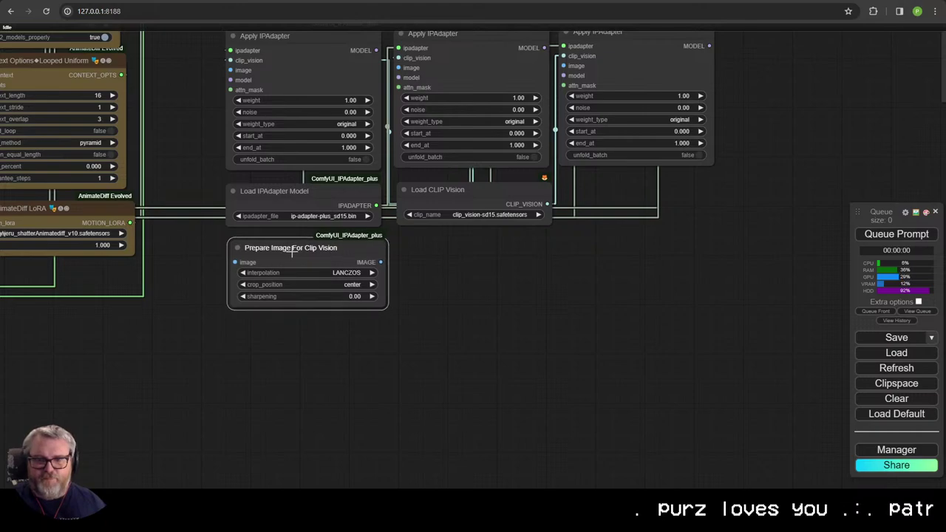
# Step: Add a Load Image node and place it directly below the Prepare Image For Clip Vision node
pyautogui.doubleClick(329, 358)
pyautogui.write('load iamg')
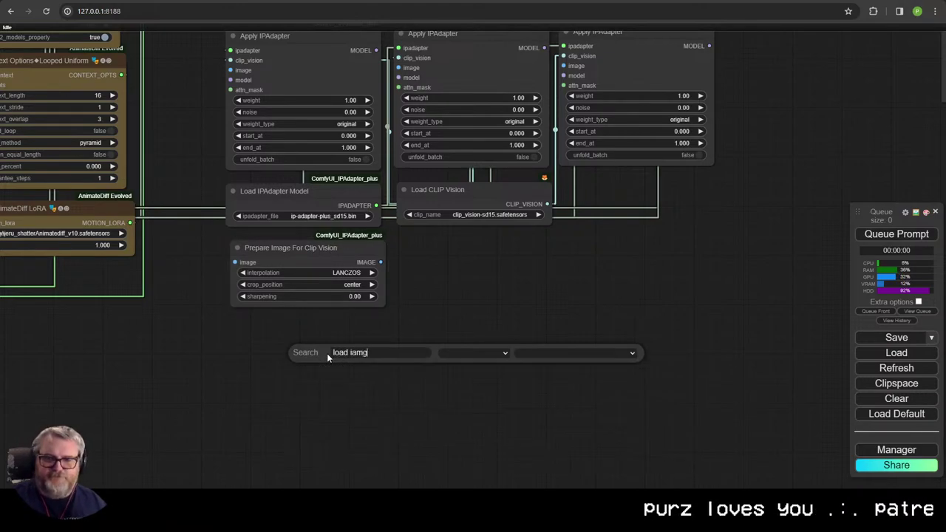
pyautogui.press('BackSpace')
pyautogui.press('BackSpace')
pyautogui.press('BackSpace')
pyautogui.write('mage')
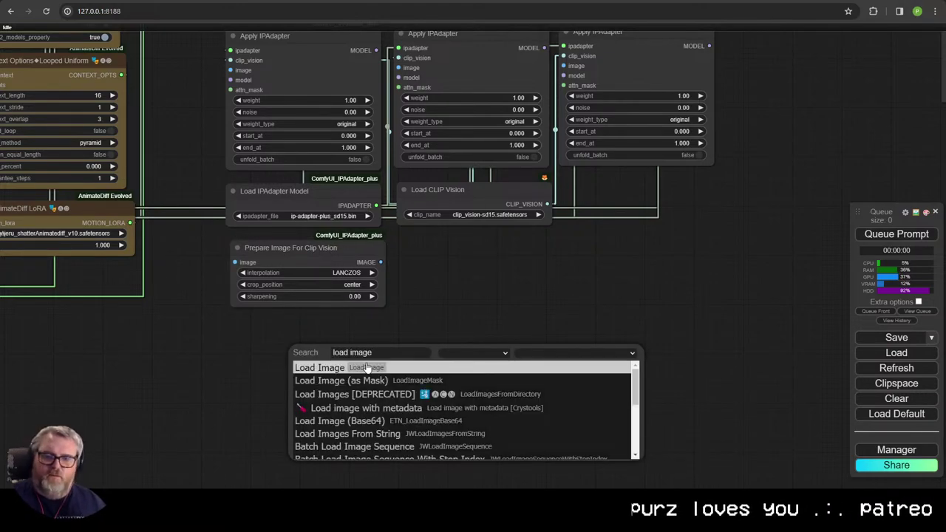
pyautogui.click(363, 362)
pyautogui.moveTo(395, 366); pyautogui.dragTo(298, 337)
# Step: Make two copies of the Load Image node and line them up in a row beside the original
pyautogui.hotkey('ctrl', 'c')
pyautogui.hotkey('ctrl', 'v')
pyautogui.moveTo(434, 334); pyautogui.dragTo(396, 345)
pyautogui.hotkey('ctrl', 'v')
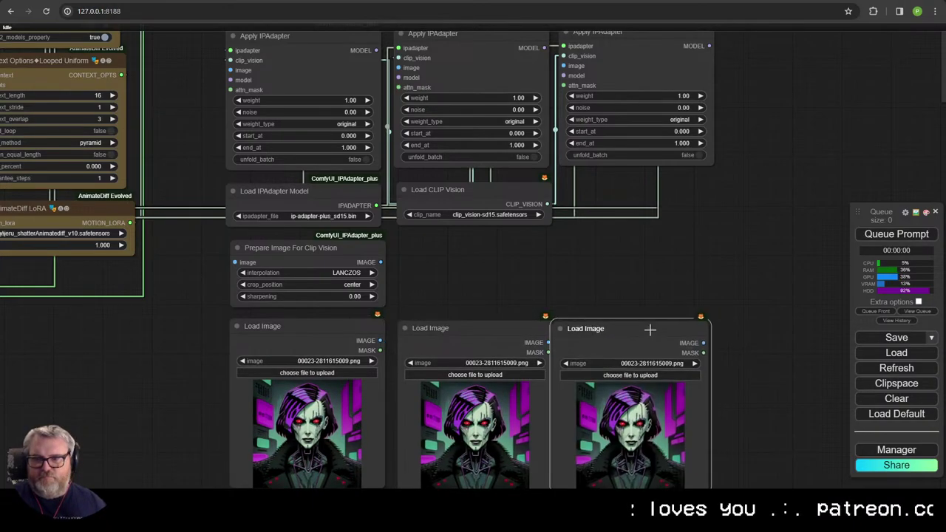
# Step: Make two copies of the Prepare Image For Clip Vision node and place each above its own Load Image node
pyautogui.click(319, 246)
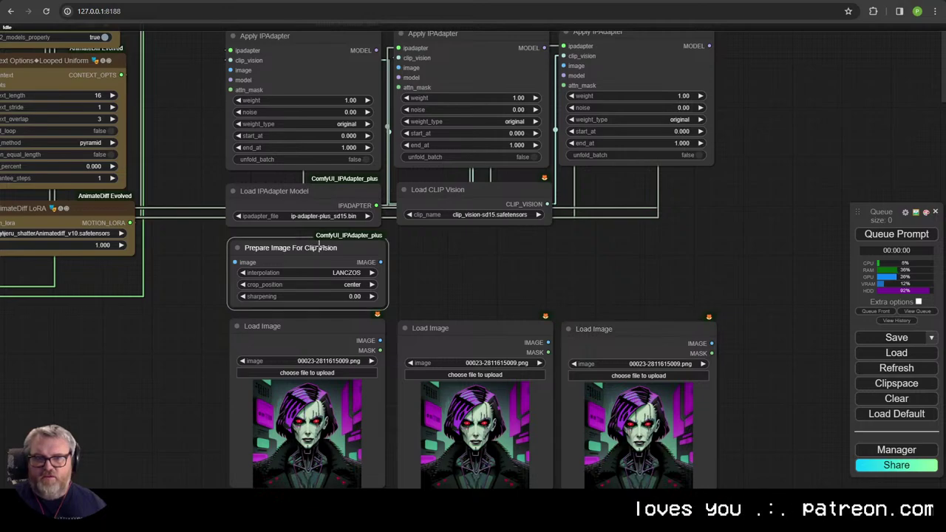
pyautogui.hotkey('ctrl', 'c')
pyautogui.hotkey('ctrl', 'v')
pyautogui.moveTo(497, 247); pyautogui.dragTo(443, 248)
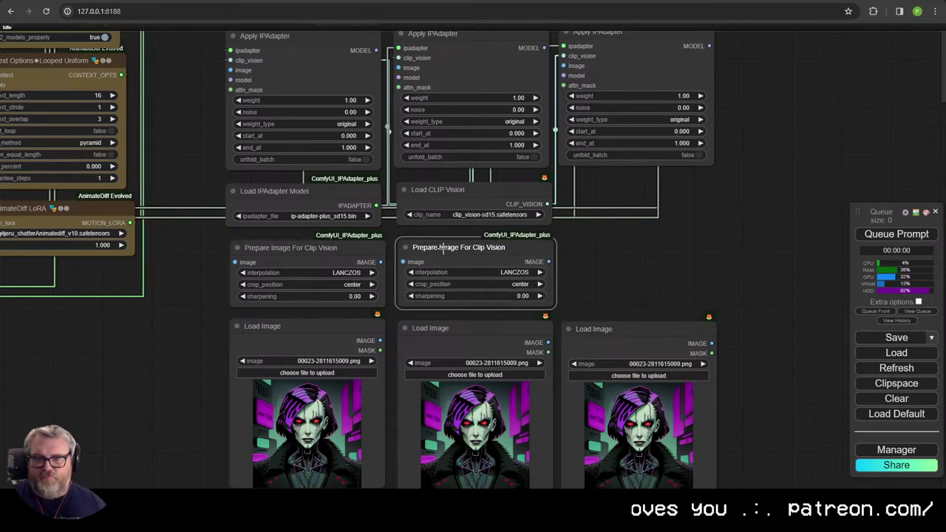
pyautogui.hotkey('ctrl', 'v')
pyautogui.moveTo(597, 248); pyautogui.dragTo(660, 251)
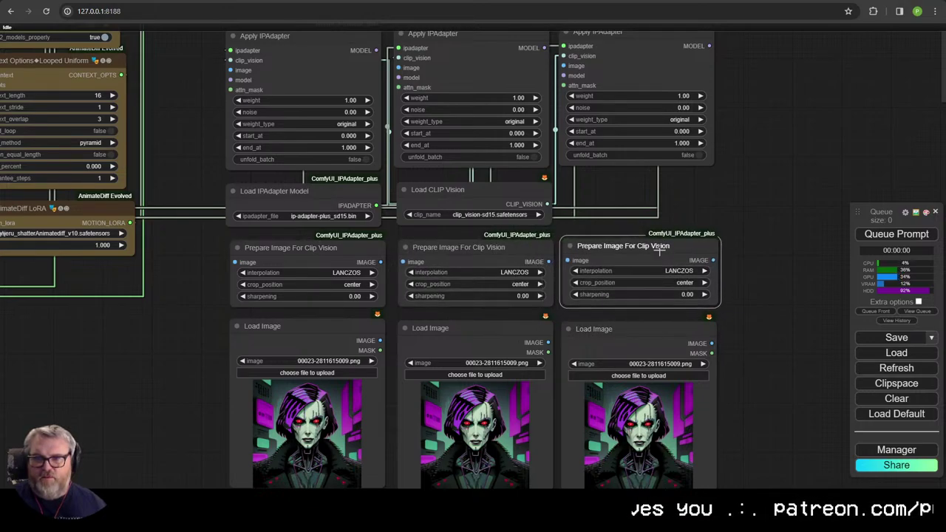
# Step: Connect each Load Image node's IMAGE output to the image input of the Prepare Image For Clip Vision node above it
pyautogui.moveTo(380, 340); pyautogui.dragTo(235, 263)
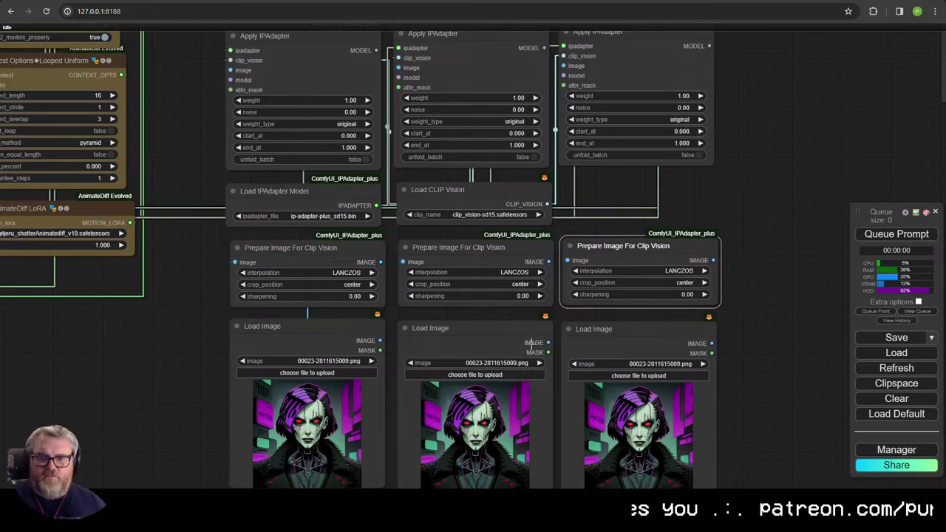
pyautogui.moveTo(547, 342); pyautogui.dragTo(430, 266)
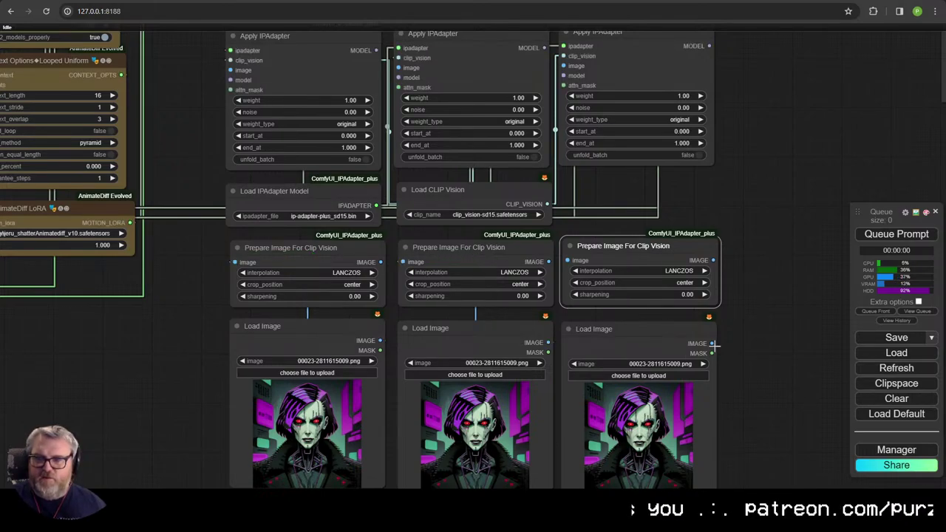
pyautogui.moveTo(712, 345); pyautogui.dragTo(568, 261)
# Step: Connect each Prepare Image For Clip Vision output to the image input of the Apply IPAdapter node in its column
pyautogui.moveTo(591, 313); pyautogui.dragTo(427, 442)
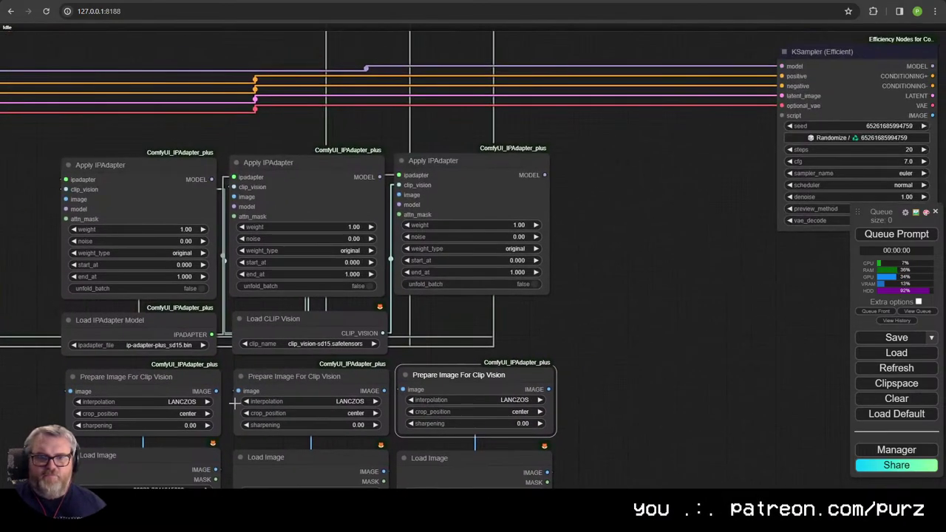
pyautogui.moveTo(216, 391); pyautogui.dragTo(65, 200)
pyautogui.moveTo(383, 390); pyautogui.dragTo(233, 197)
pyautogui.moveTo(549, 389); pyautogui.dragTo(399, 194)
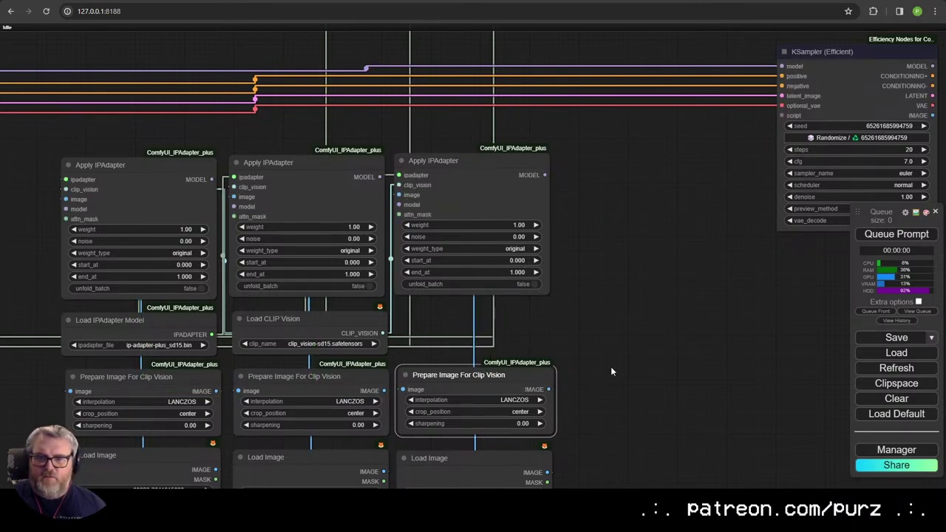
# Step: Widen the gaps between the three IPAdapter columns by shifting the second and third columns of nodes to the right
pyautogui.scroll(-2, 606, 365)
pyautogui.moveTo(525, 357); pyautogui.dragTo(647, 232)
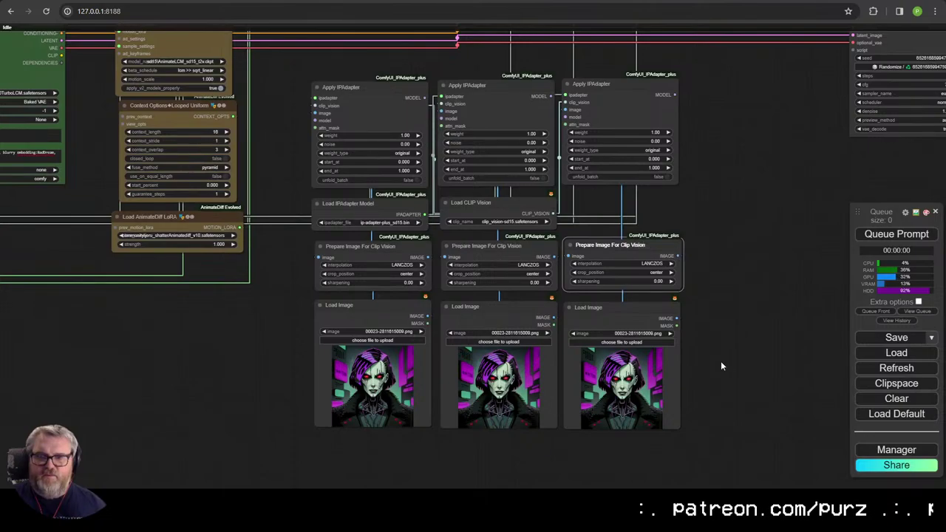
pyautogui.moveTo(723, 444); pyautogui.dragTo(459, 57)
pyautogui.moveTo(493, 91); pyautogui.dragTo(508, 92)
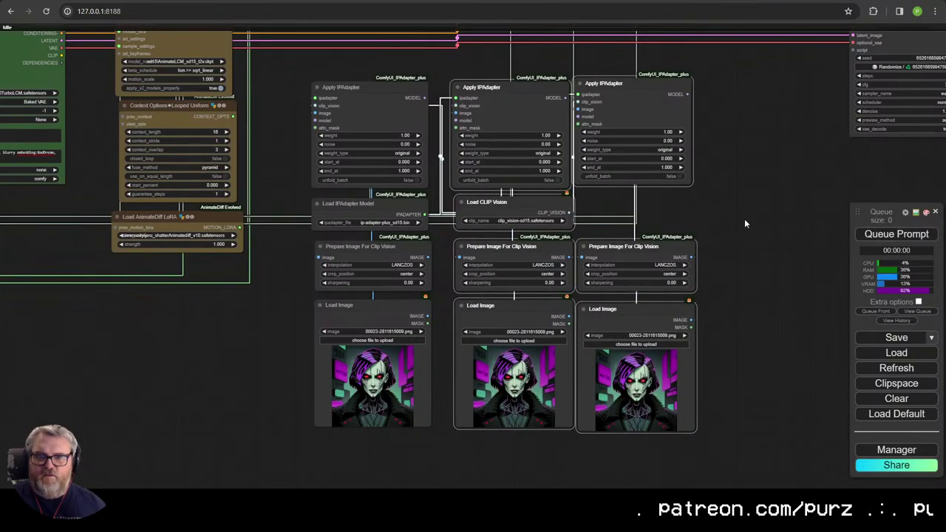
pyautogui.click(746, 295)
pyautogui.moveTo(748, 405); pyautogui.dragTo(529, 298)
pyautogui.click(620, 63)
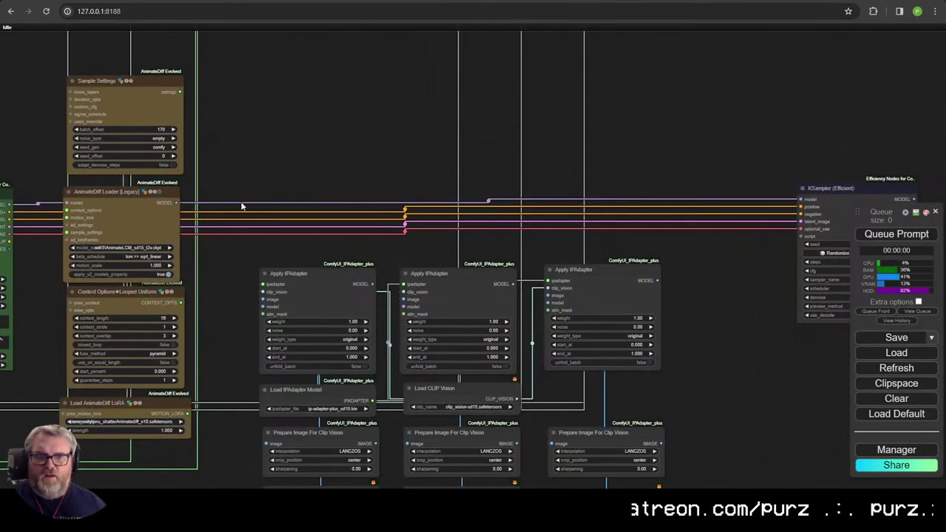
# Step: Move the whole group of IPAdapter nodes up into the wire path between the AnimateDiff Loader and the KSampler
pyautogui.moveTo(274, 209)
pyautogui.mouseDown()
pyautogui.moveTo(682, 501)
pyautogui.moveTo(708, 502)
pyautogui.mouseUp()
pyautogui.moveTo(671, 449); pyautogui.dragTo(668, 207)
pyautogui.click(678, 426)
pyautogui.moveTo(679, 426); pyautogui.dragTo(214, 30)
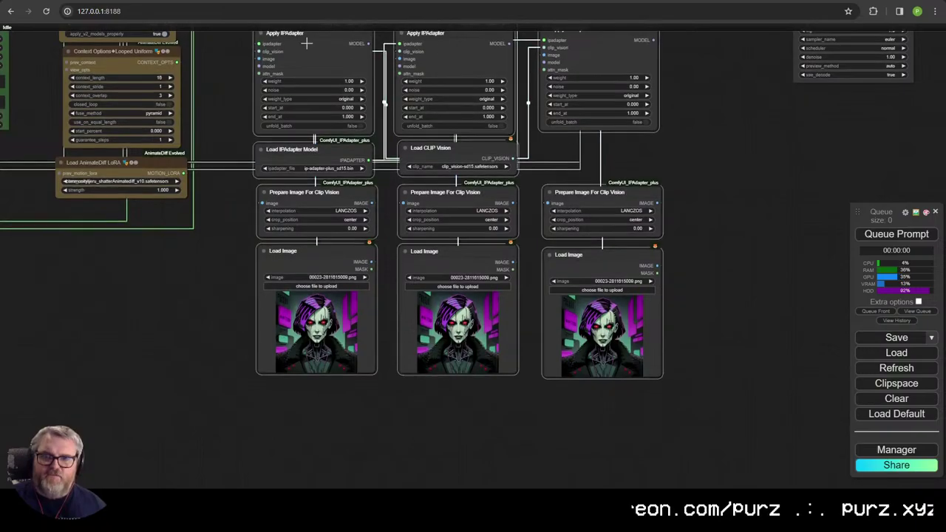
pyautogui.moveTo(303, 40); pyautogui.dragTo(273, 267)
pyautogui.click(289, 174)
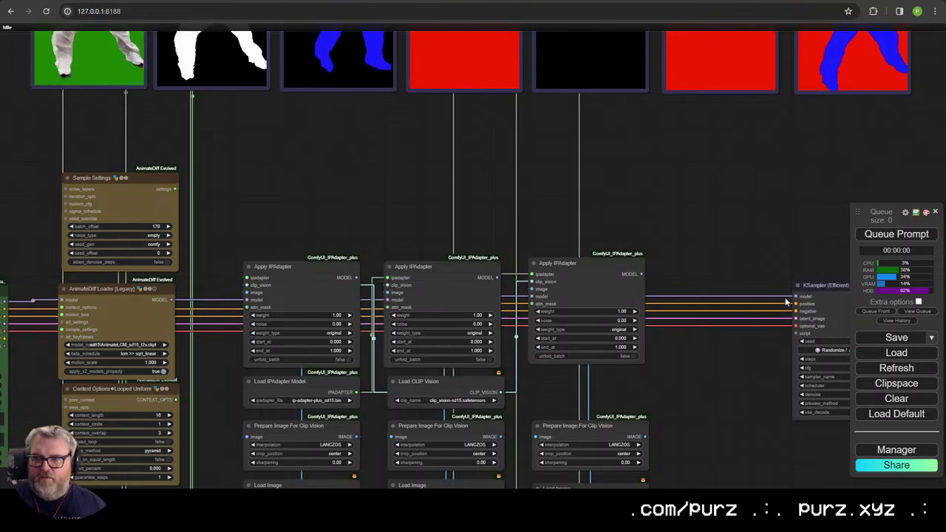
# Step: Chain the model connection from the AnimateDiff Loader through the three Apply IPAdapter nodes in order and into the KSampler's model input
pyautogui.moveTo(796, 298); pyautogui.dragTo(249, 299)
pyautogui.moveTo(357, 277); pyautogui.dragTo(389, 300)
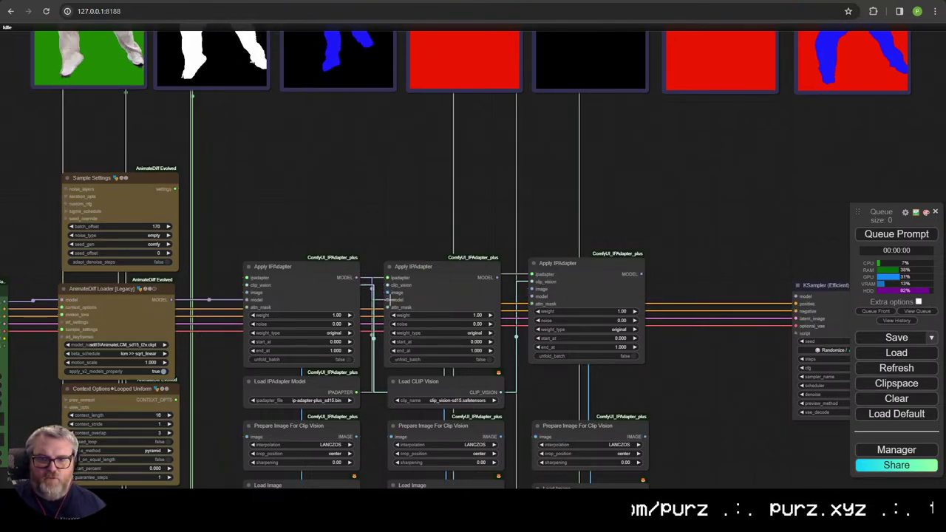
pyautogui.moveTo(493, 277); pyautogui.dragTo(532, 296)
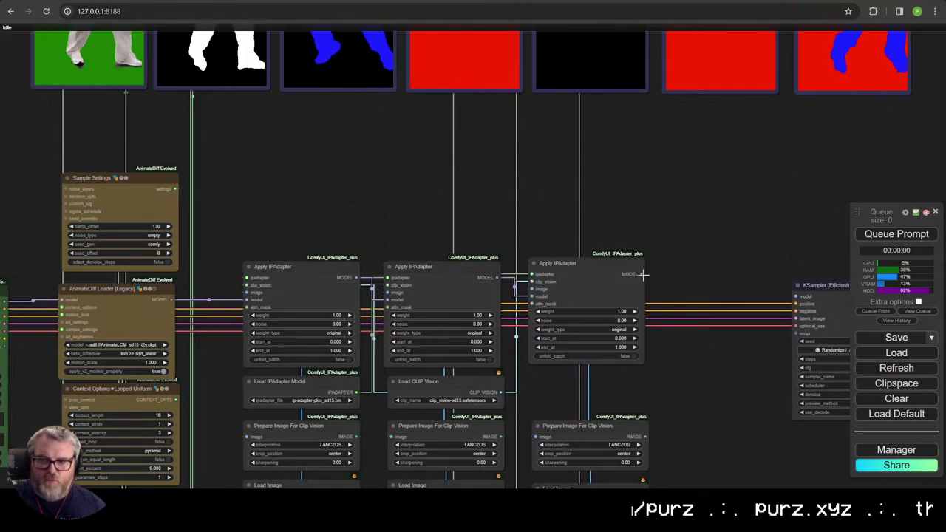
pyautogui.moveTo(641, 275); pyautogui.dragTo(797, 296)
# Step: Trace the model path from the Efficient Loader through the AnimateDiff Loader and the three Apply IPAdapter nodes to the KSampler
pyautogui.scroll(-3, 662, 345)
pyautogui.moveTo(652, 346); pyautogui.dragTo(715, 249)
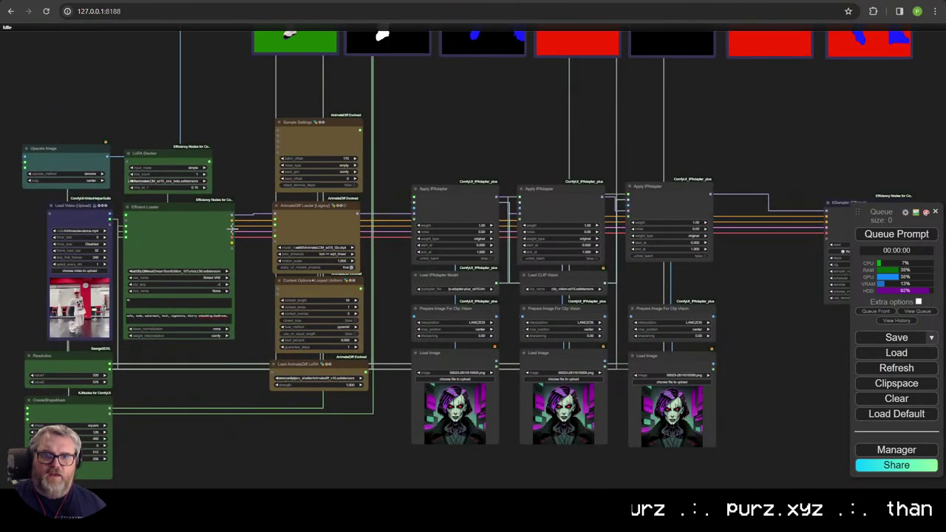
pyautogui.click(164, 219)
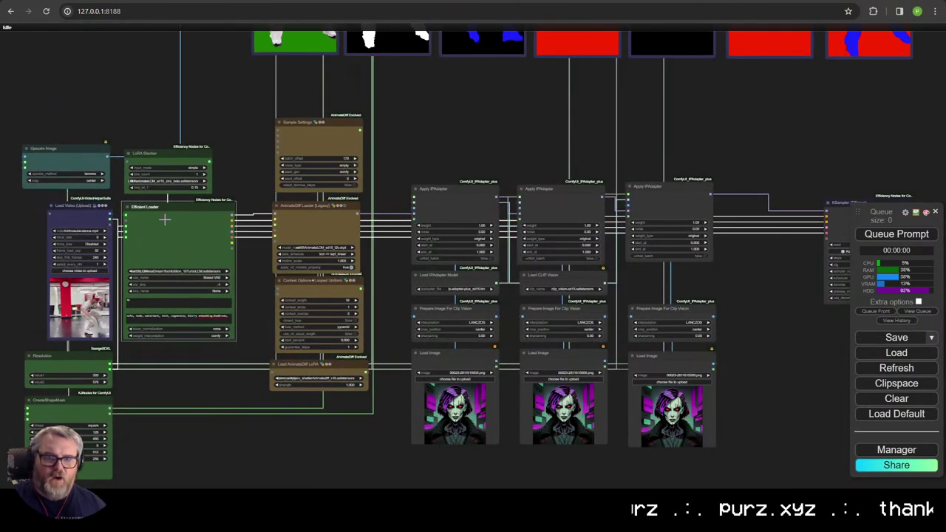
pyautogui.click(291, 226)
pyautogui.moveTo(790, 311); pyautogui.dragTo(594, 302)
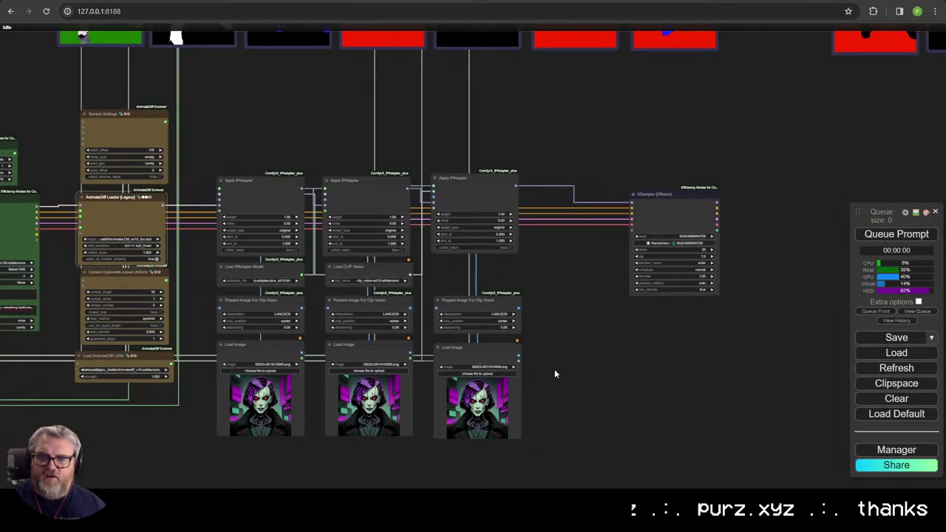
pyautogui.scroll(6, 554, 370)
pyautogui.scroll(-2, 360, 223)
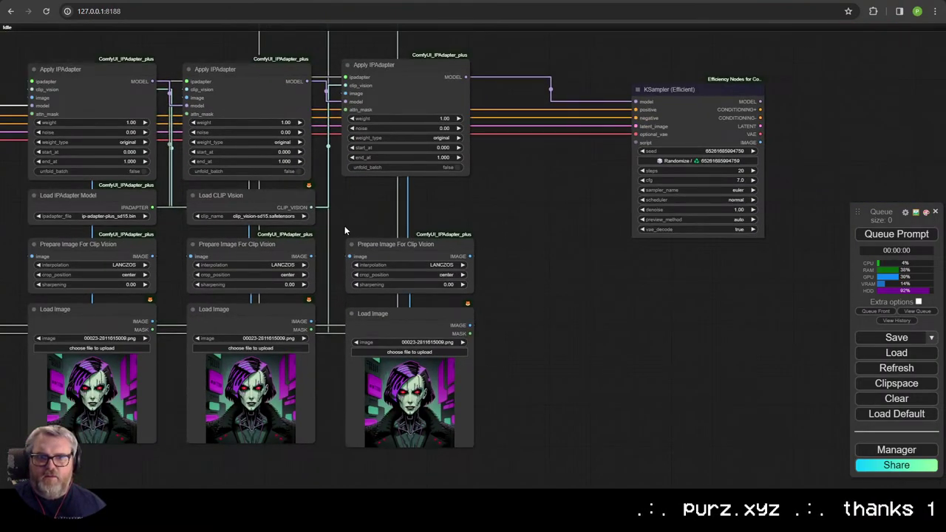
pyautogui.scroll(-2, 345, 230)
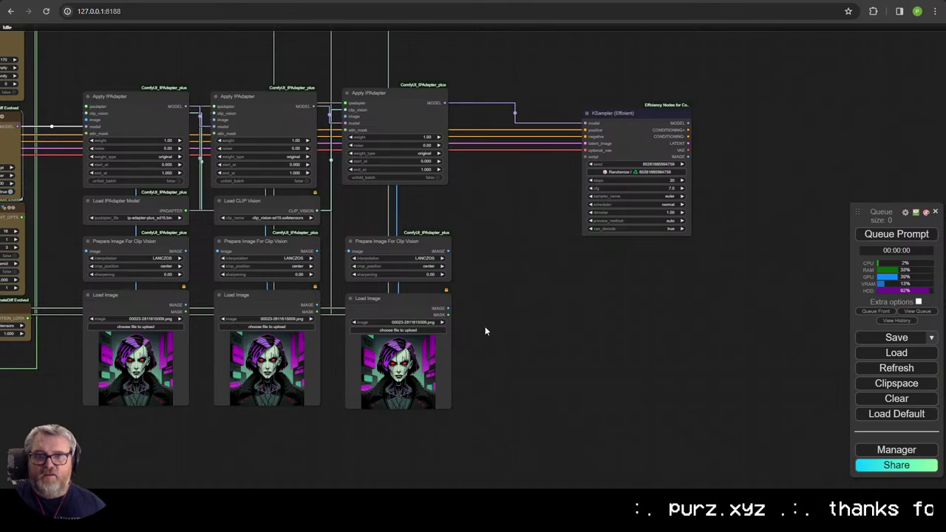
pyautogui.scroll(3, 404, 276)
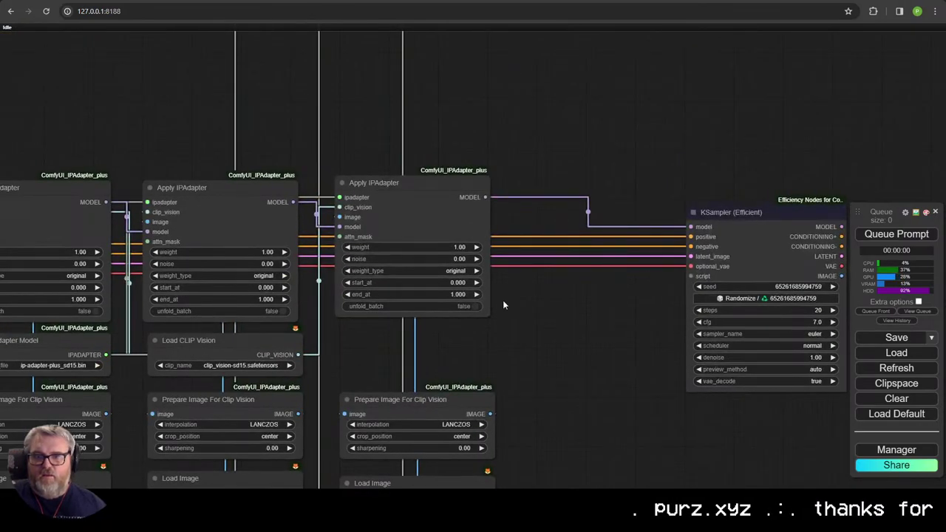
# Step: Examine the ColorToMask, Mask To Image and Image Blank nodes that feed the separated red, green and blue mask previews
pyautogui.scroll(-7, 348, 252)
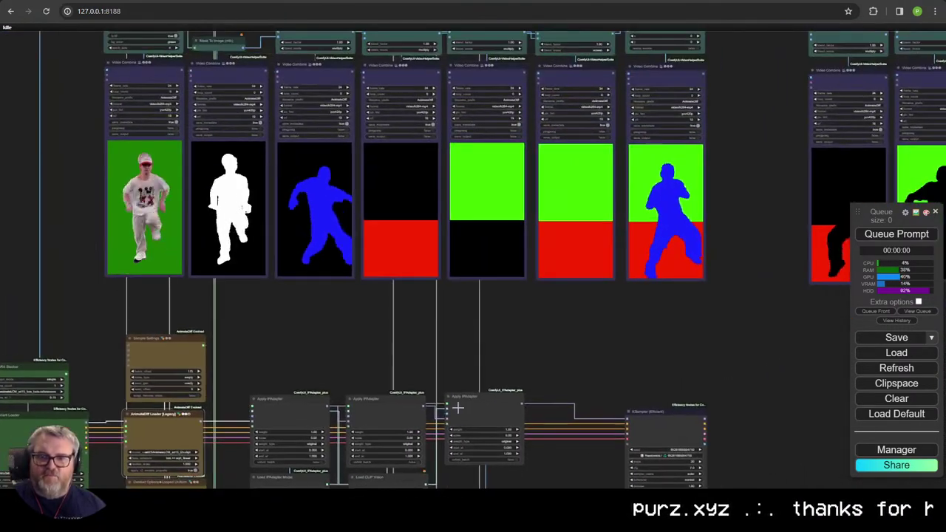
pyautogui.moveTo(835, 356); pyautogui.dragTo(332, 369)
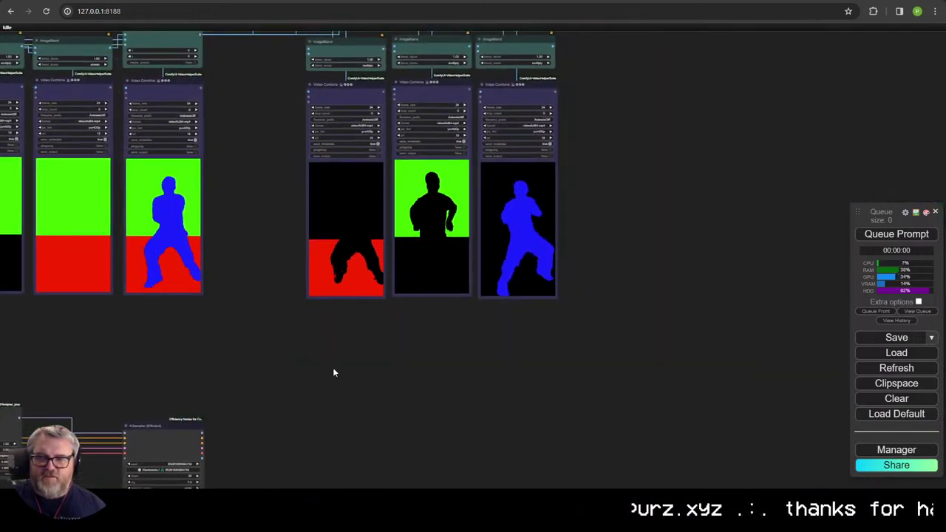
pyautogui.moveTo(642, 262); pyautogui.dragTo(626, 419)
pyautogui.moveTo(411, 428); pyautogui.dragTo(411, 525)
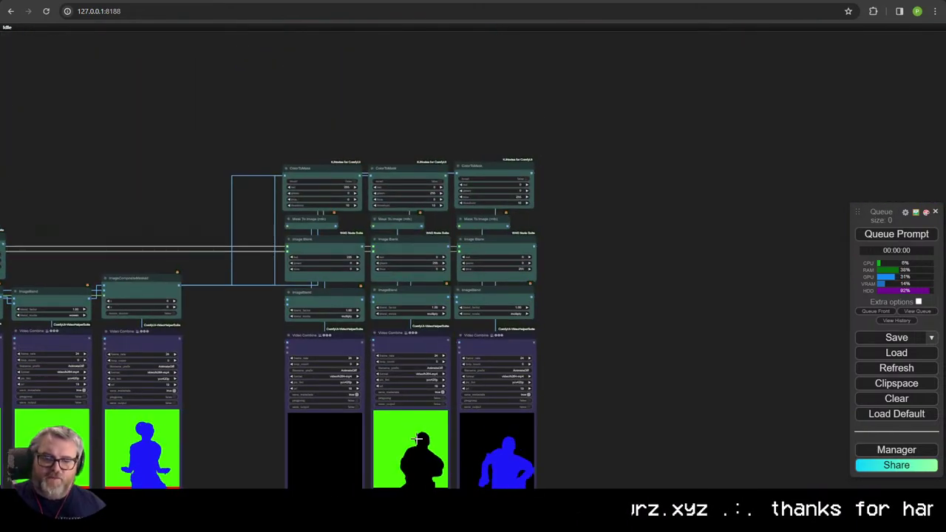
pyautogui.scroll(5, 310, 197)
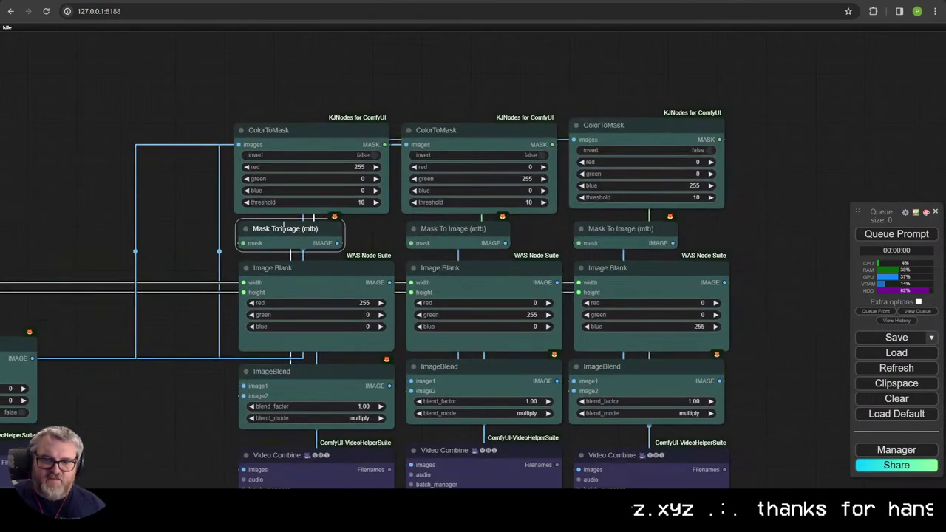
pyautogui.click(304, 133)
pyautogui.click(307, 277)
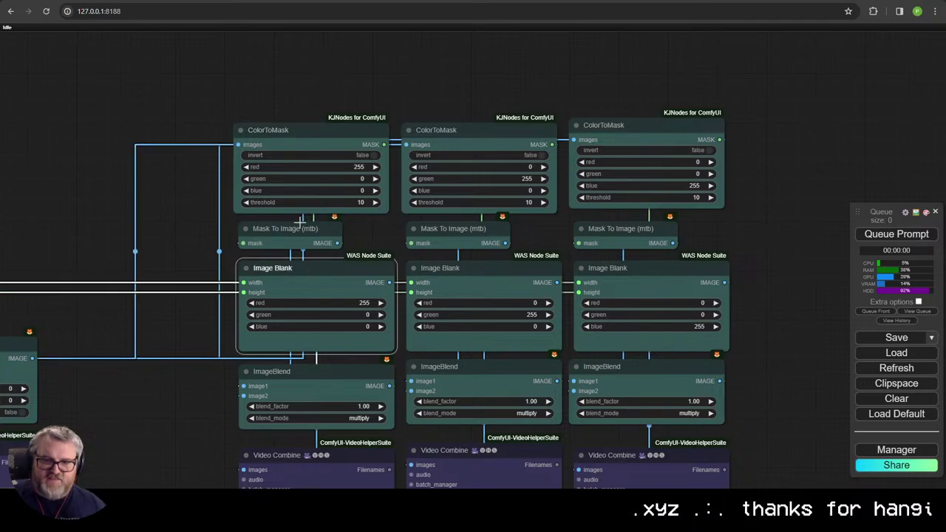
pyautogui.click(302, 128)
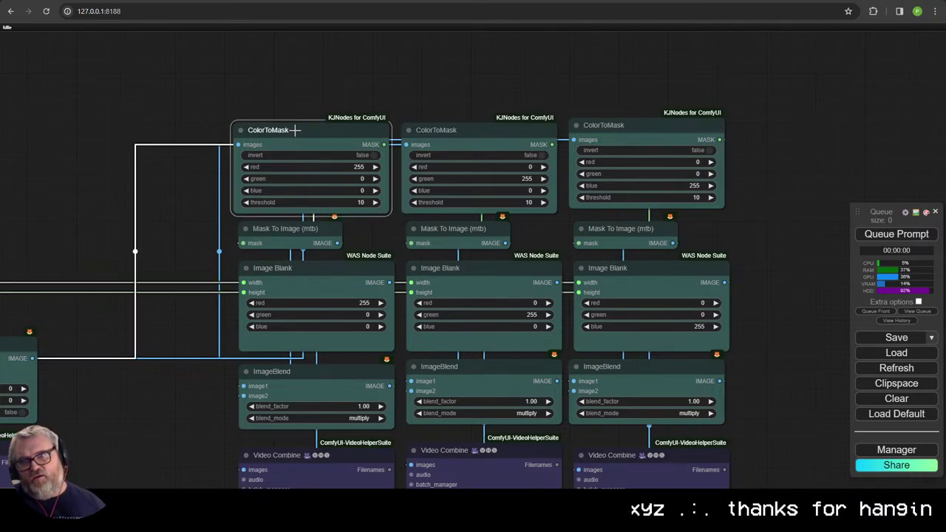
pyautogui.click(288, 230)
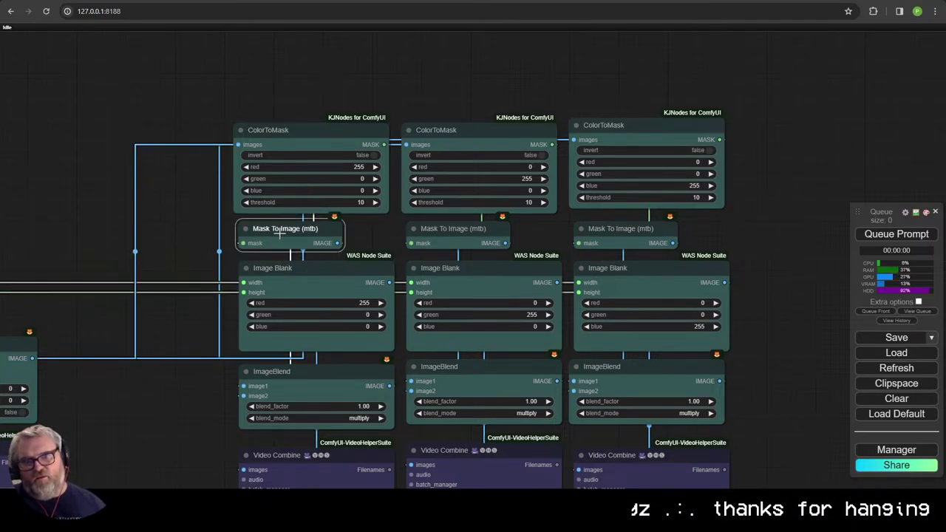
pyautogui.scroll(-5, 318, 140)
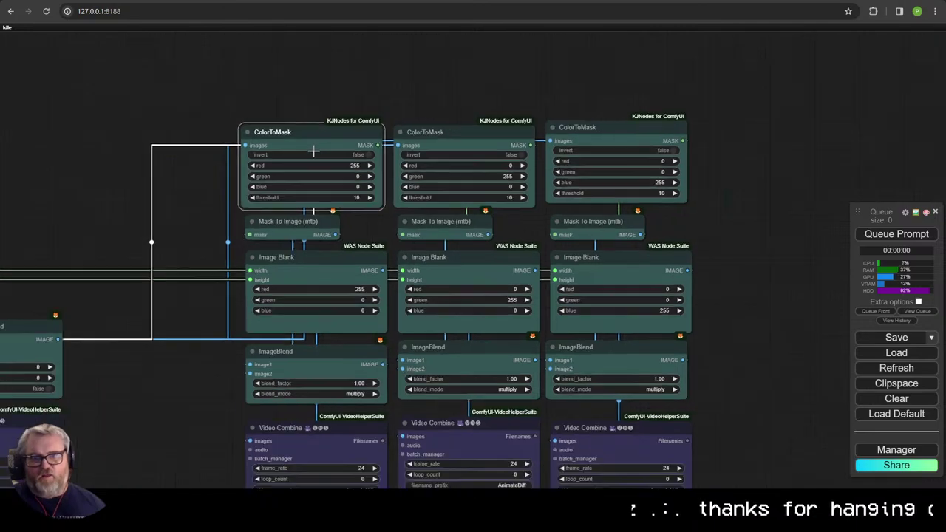
# Step: Move the red, green and blue ColorToMask nodes together to just above the three Apply IPAdapter nodes
pyautogui.moveTo(228, 274); pyautogui.dragTo(622, 153)
pyautogui.scroll(-2, 621, 153)
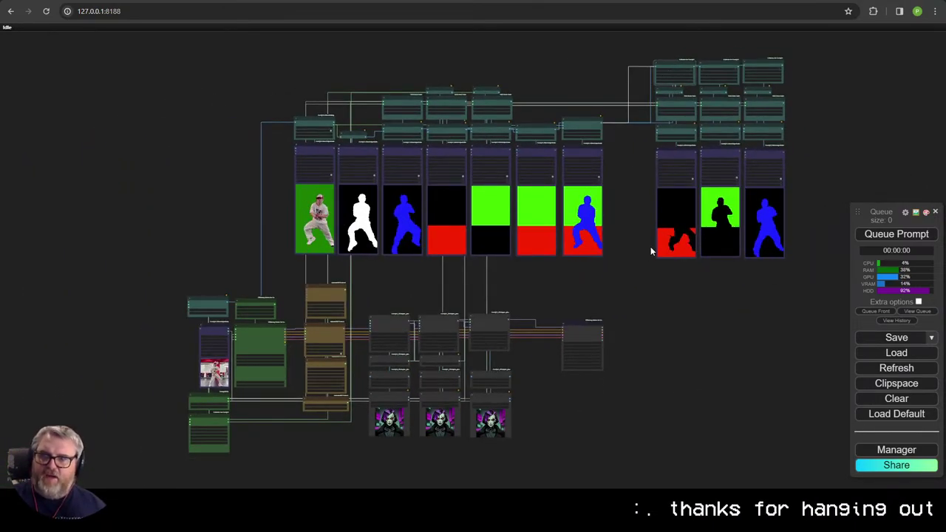
pyautogui.moveTo(683, 65); pyautogui.dragTo(406, 284)
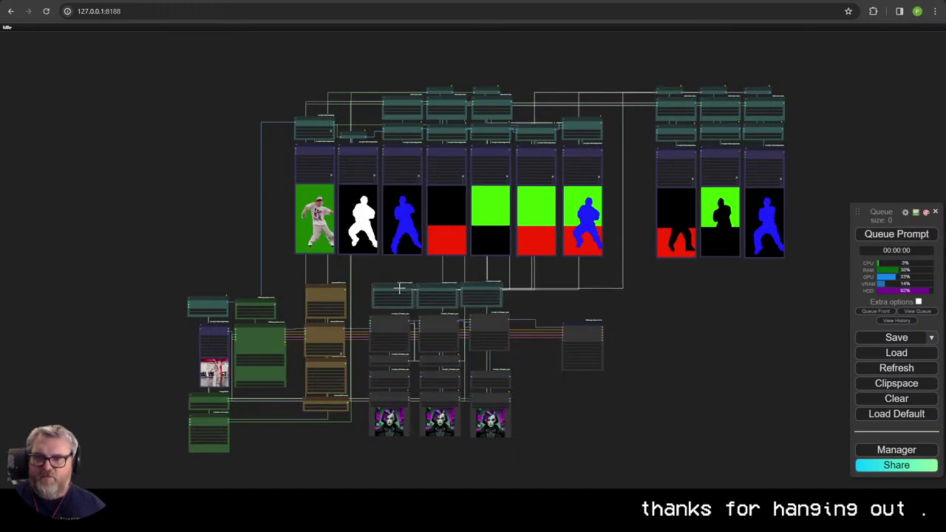
pyautogui.scroll(6, 426, 341)
pyautogui.scroll(3, 427, 342)
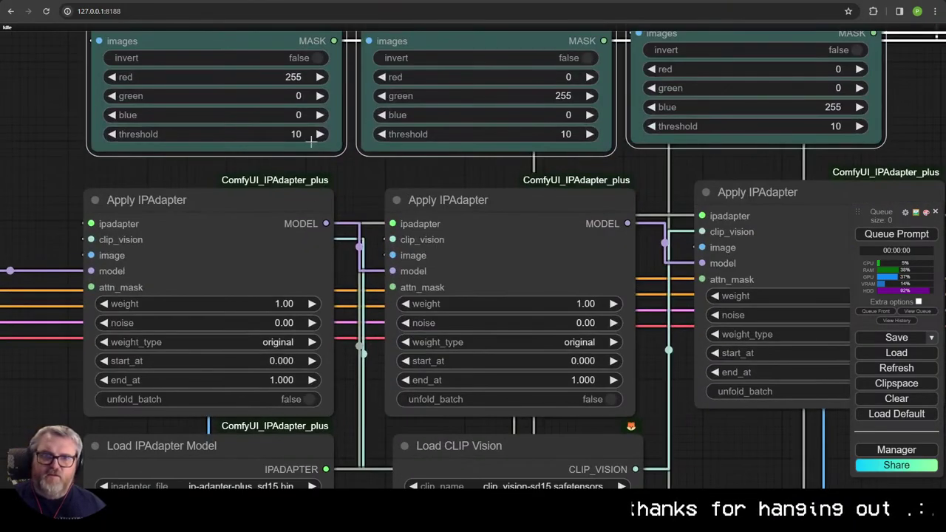
# Step: Connect the red, green and blue ColorToMask MASK outputs to the attn_mask inputs of the first, second and third Apply IPAdapter nodes respectively
pyautogui.scroll(-2, 285, 311)
pyautogui.moveTo(322, 161); pyautogui.dragTo(319, 204)
pyautogui.scroll(1, 318, 205)
pyautogui.moveTo(326, 97); pyautogui.dragTo(327, 94)
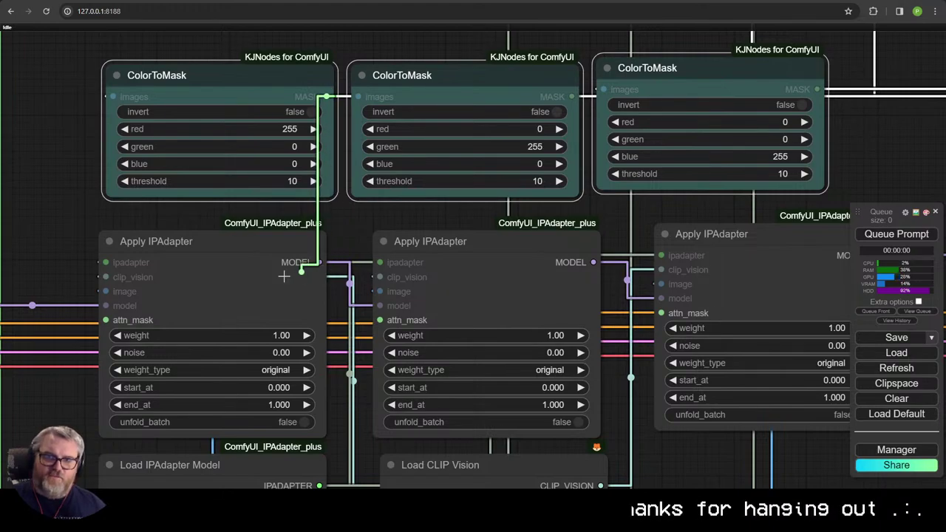
pyautogui.moveTo(284, 276); pyautogui.dragTo(105, 320)
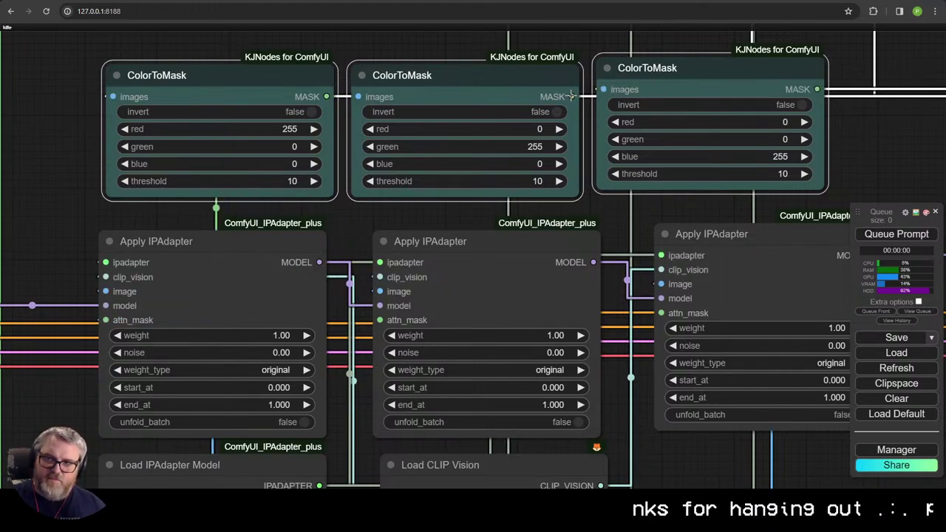
pyautogui.moveTo(572, 96); pyautogui.dragTo(380, 320)
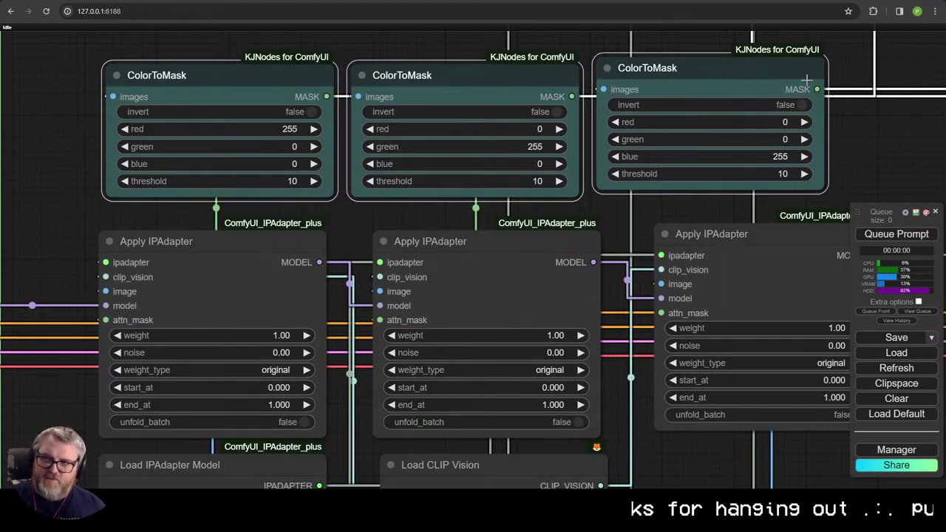
pyautogui.moveTo(817, 89); pyautogui.dragTo(456, 386)
# Step: Move the three ColorToMask nodes back to their place above the Mask To Image nodes in the separated mask group
pyautogui.scroll(-3, 661, 313)
pyautogui.moveTo(566, 340); pyautogui.dragTo(186, 253)
pyautogui.scroll(-4, 392, 273)
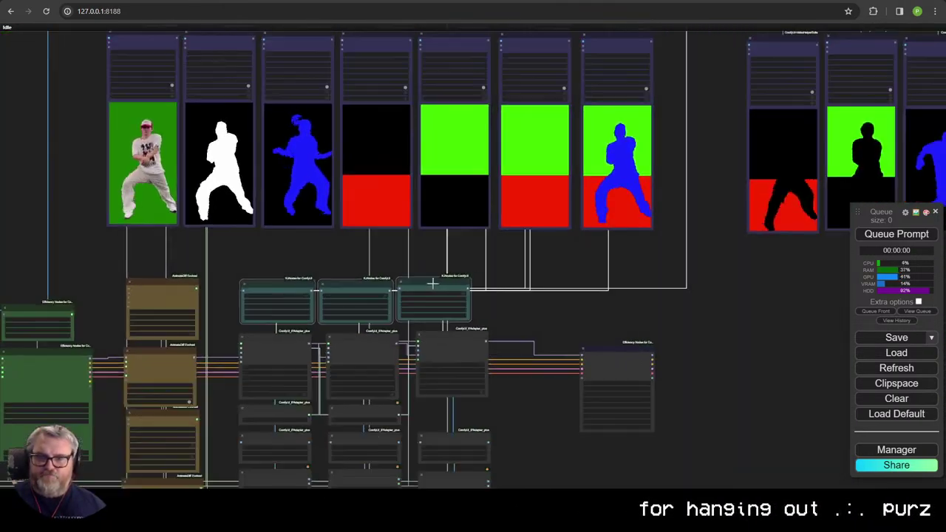
pyautogui.scroll(-5, 432, 283)
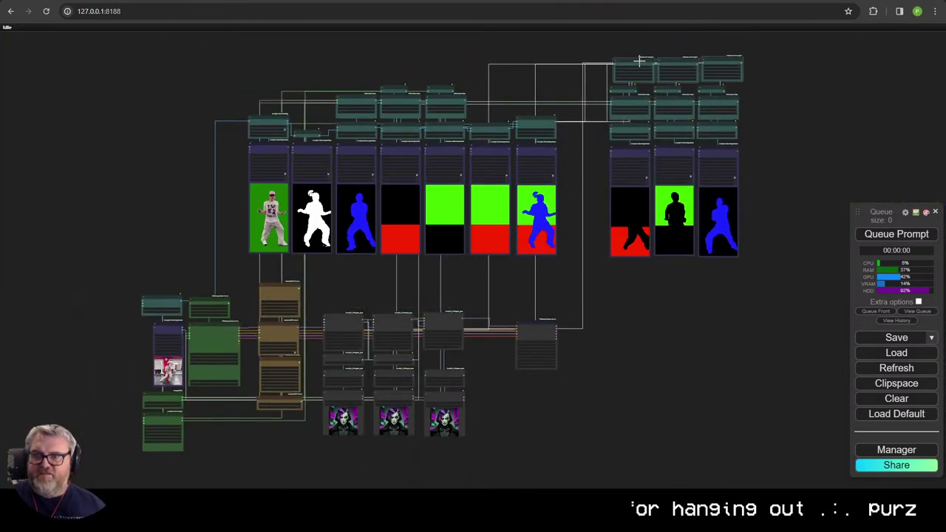
# Step: Set the third column's Load Image node to the portrait photo PXL_20210430_123241043.PORTRAIT.png
pyautogui.scroll(4, 606, 274)
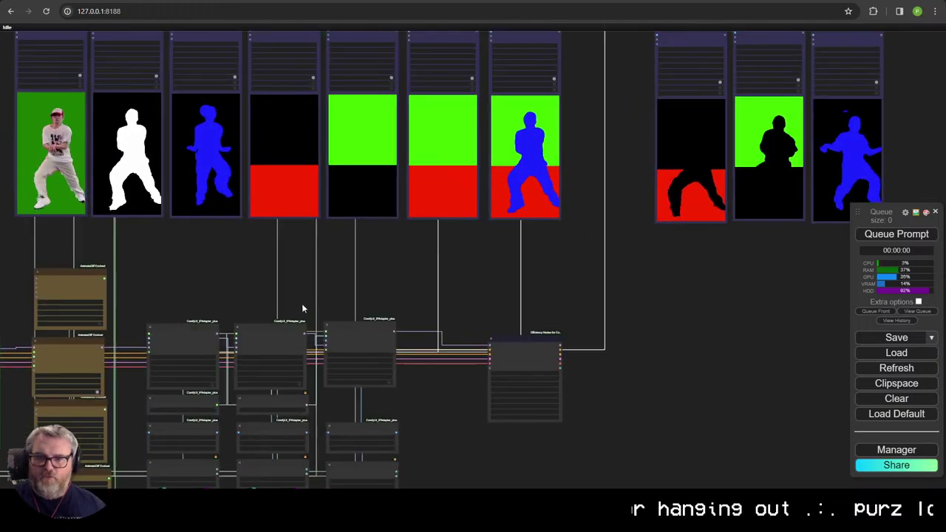
pyautogui.moveTo(301, 309); pyautogui.dragTo(455, 183)
pyautogui.scroll(5, 458, 288)
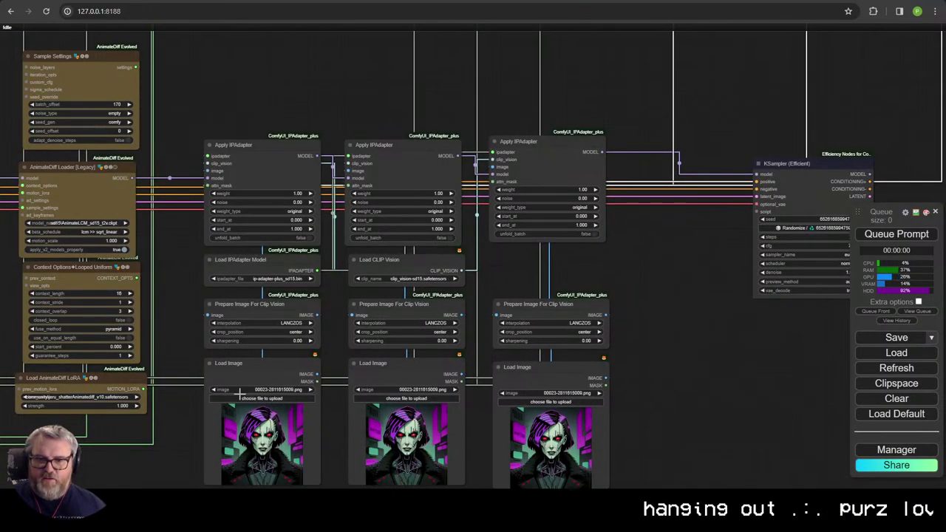
pyautogui.moveTo(703, 288); pyautogui.dragTo(685, 141)
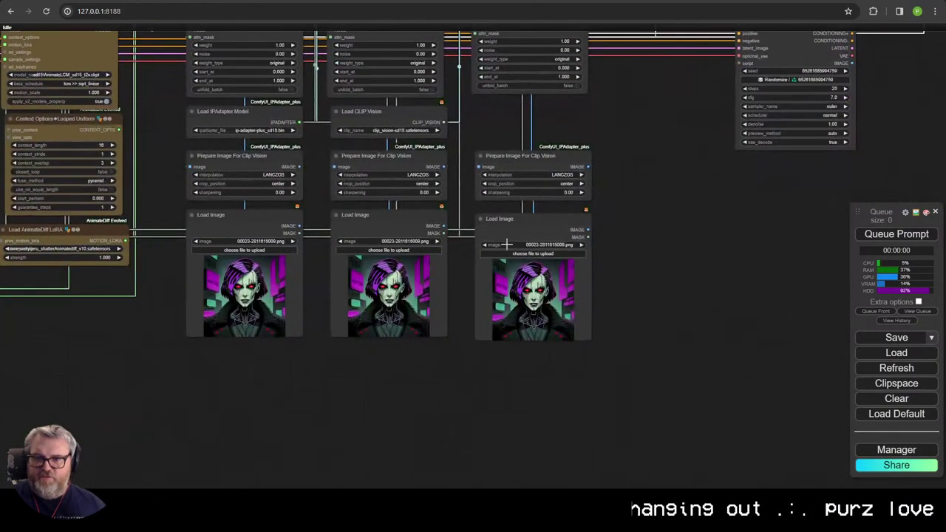
pyautogui.click(486, 244)
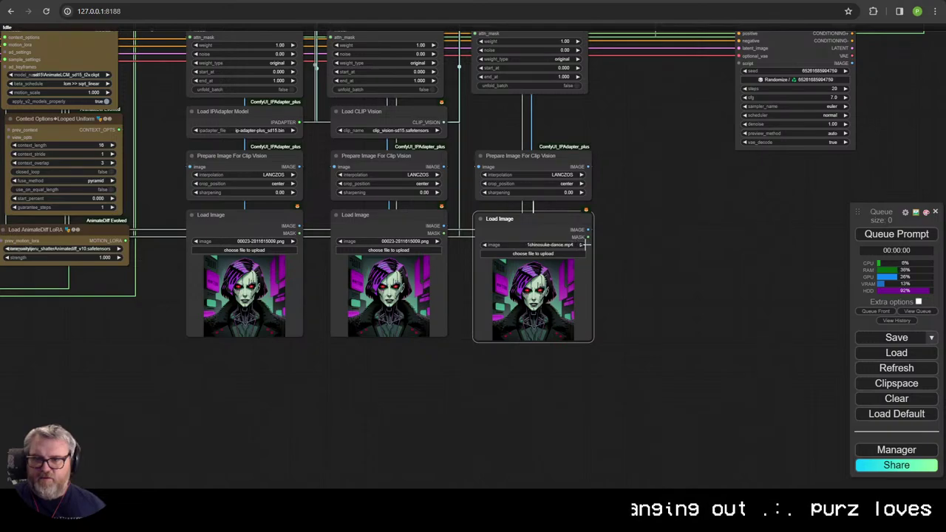
pyautogui.click(581, 244)
pyautogui.click(581, 244)
pyautogui.click(485, 245)
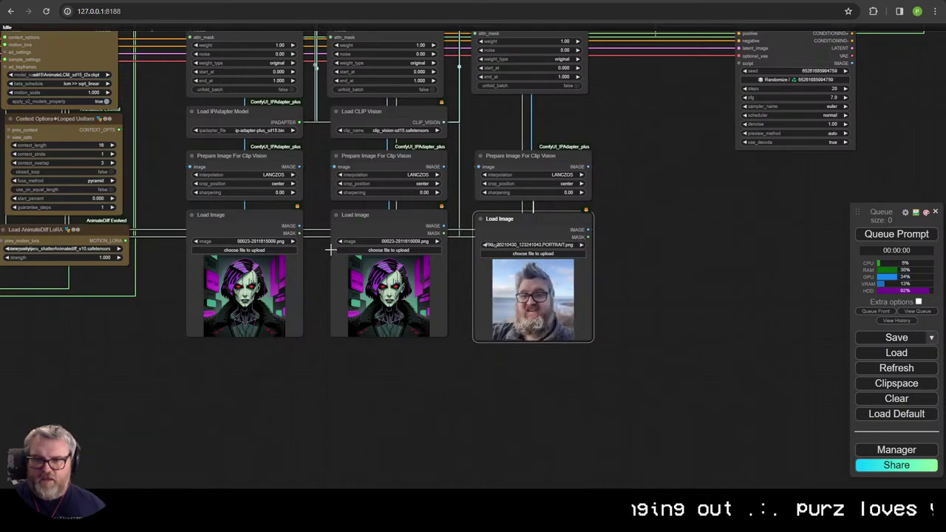
# Step: Set the second column's Load Image node to SDXL_Lightning_00002_.png and the first column's to the rocky seashore photo
pyautogui.click(337, 240)
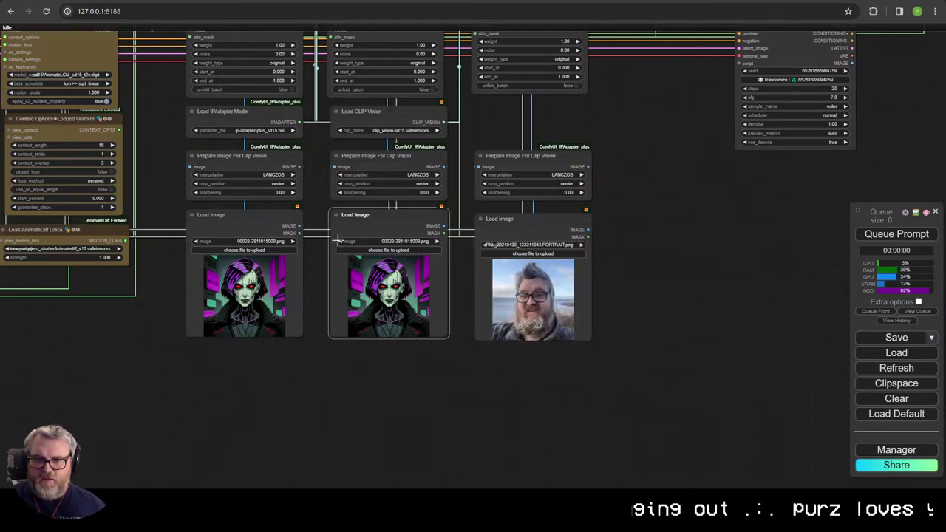
pyautogui.click(437, 241)
pyautogui.click(439, 241)
pyautogui.click(439, 240)
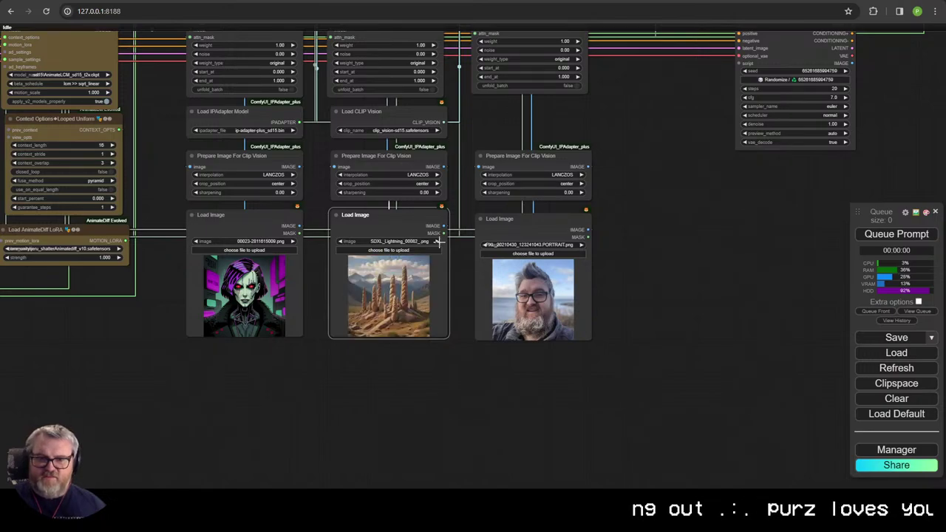
pyautogui.click(439, 241)
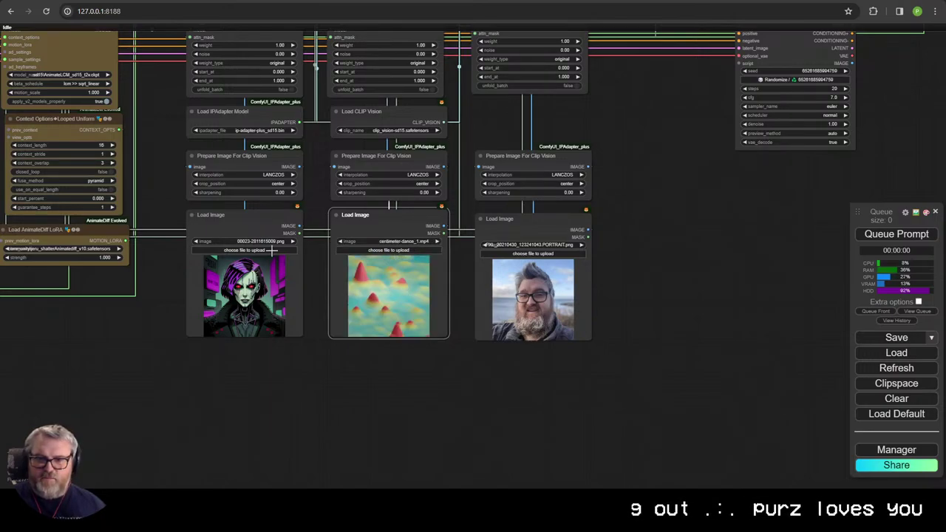
pyautogui.click(340, 241)
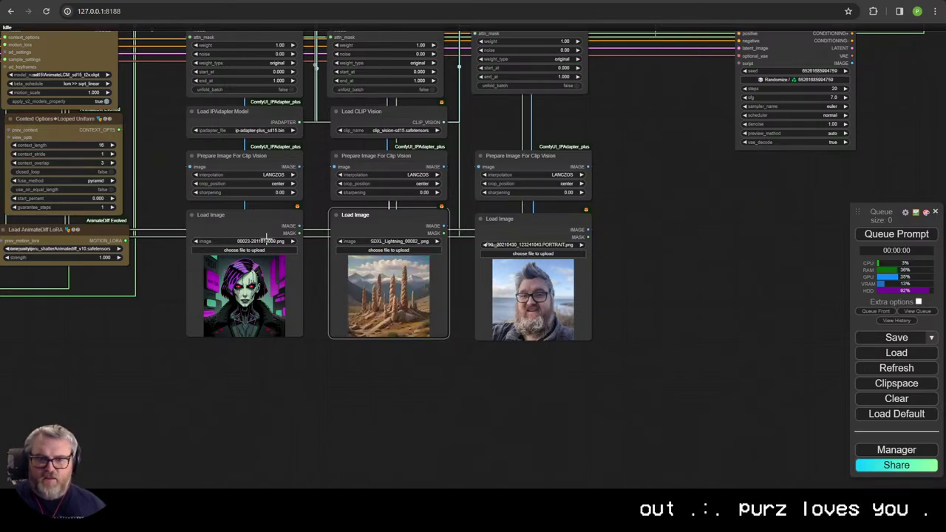
pyautogui.click(291, 240)
pyautogui.click(292, 240)
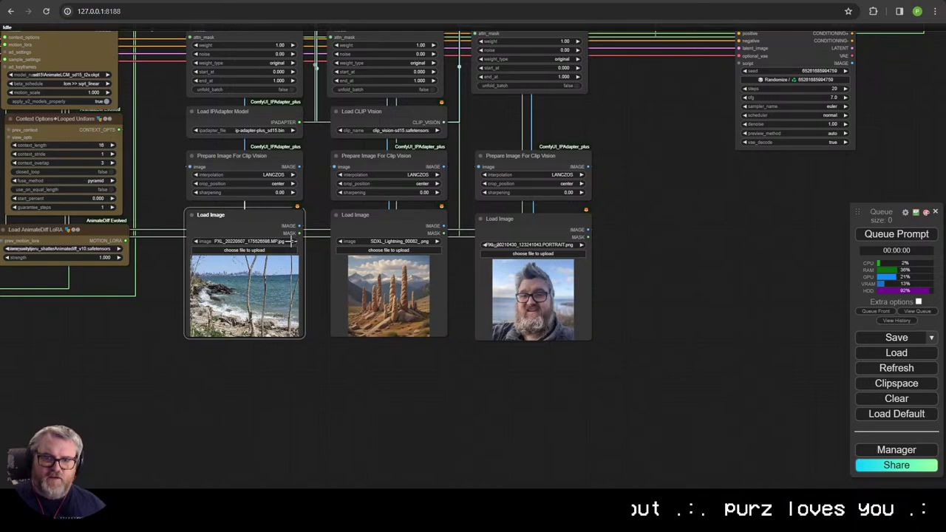
# Step: Add three Note nodes and place one beneath each of the three Load Image nodes
pyautogui.moveTo(626, 196); pyautogui.dragTo(665, 267)
pyautogui.scroll(-4, 665, 267)
pyautogui.doubleClick(464, 400)
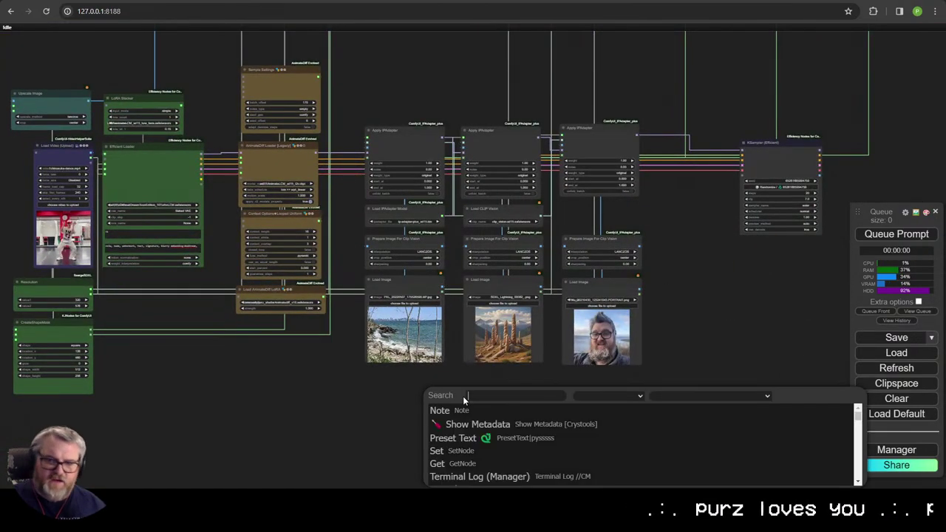
pyautogui.write('note')
pyautogui.press('Return')
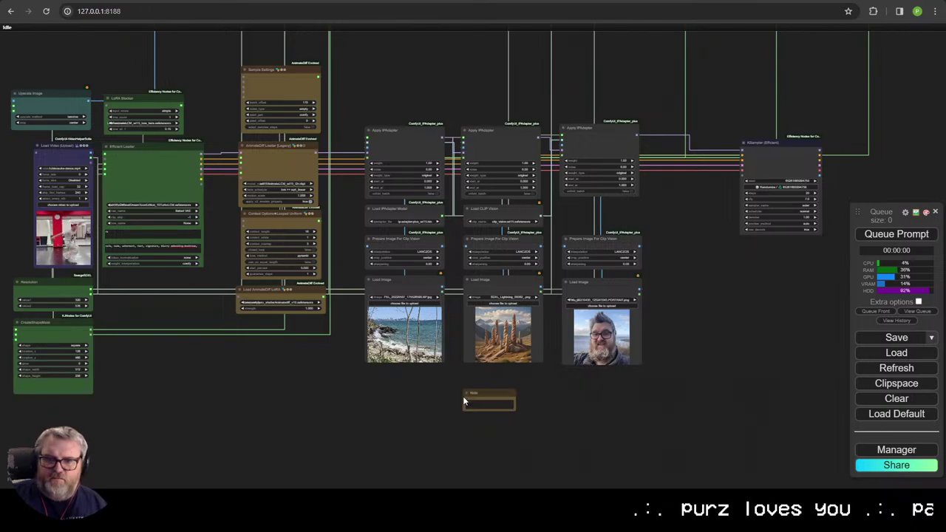
pyautogui.moveTo(485, 393); pyautogui.dragTo(481, 371)
pyautogui.hotkey('ctrl', 'v')
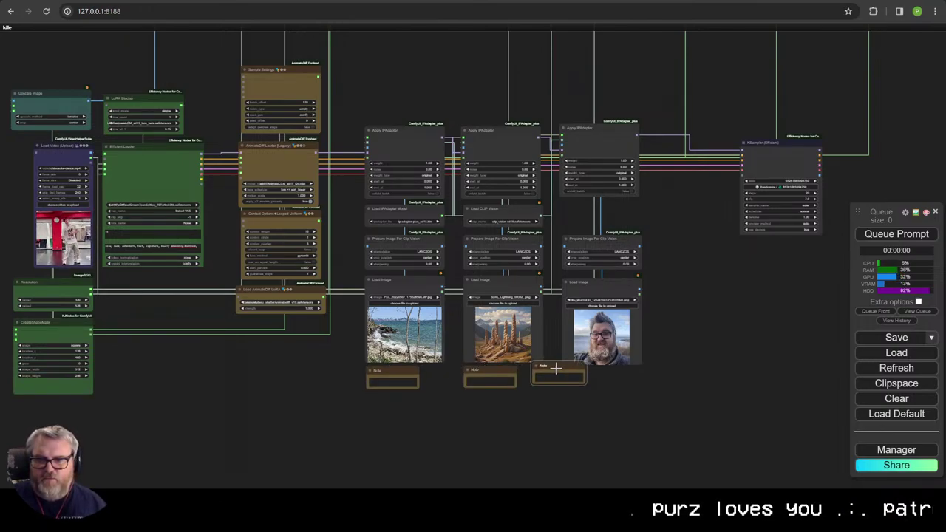
pyautogui.moveTo(556, 374); pyautogui.dragTo(586, 372)
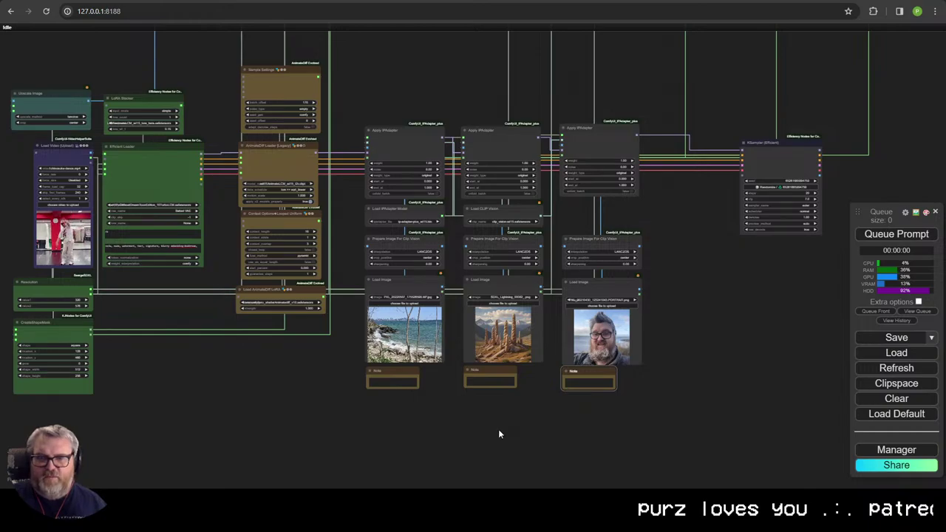
# Step: Label the three notes Ground, Background and Person/Subject for the first, second and third Load Image columns
pyautogui.scroll(8, 465, 410)
pyautogui.click(310, 353)
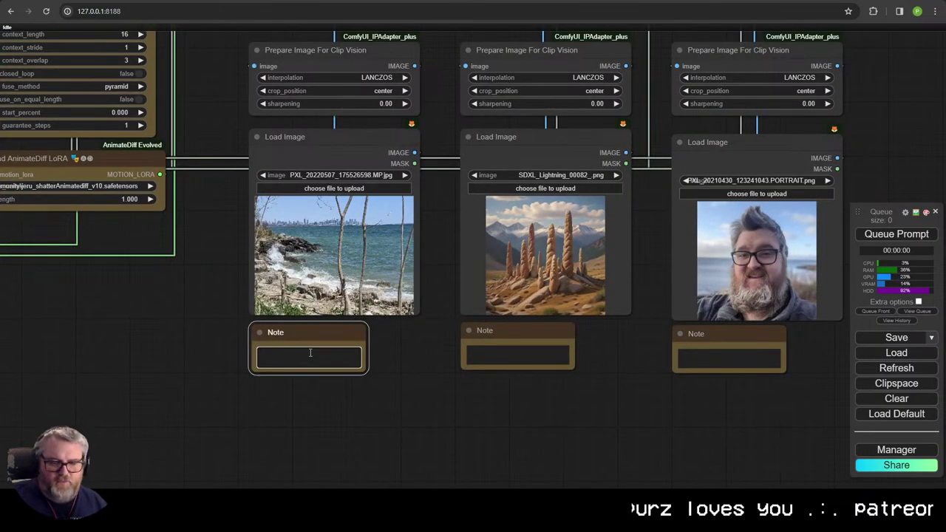
pyautogui.write('Ground')
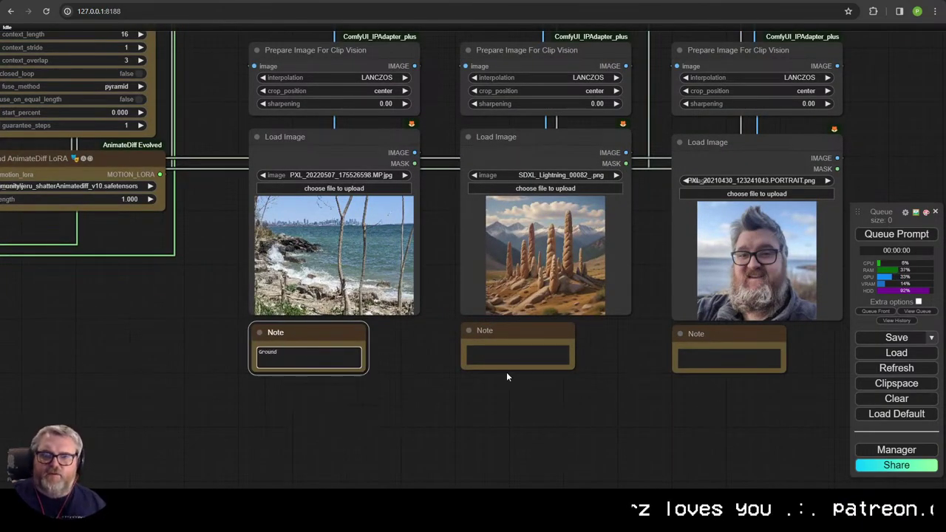
pyautogui.click(507, 357)
pyautogui.write('Background')
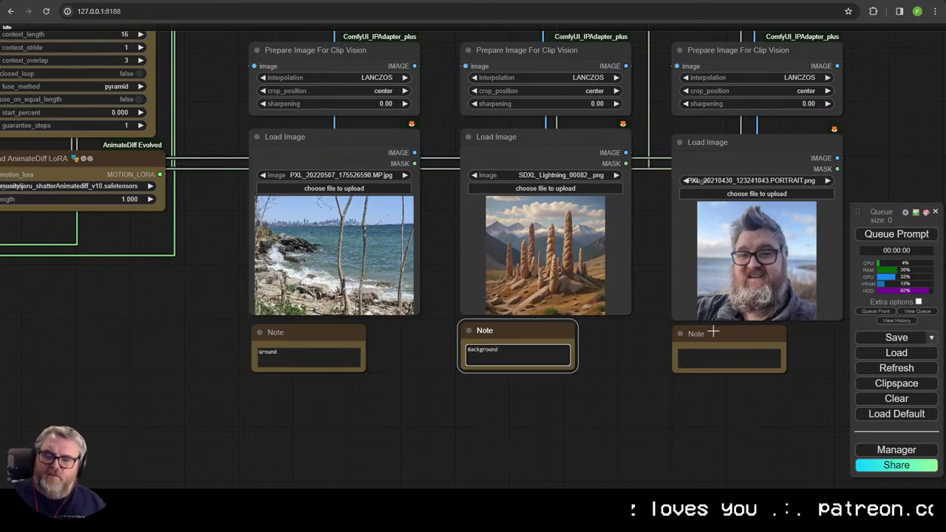
pyautogui.click(722, 362)
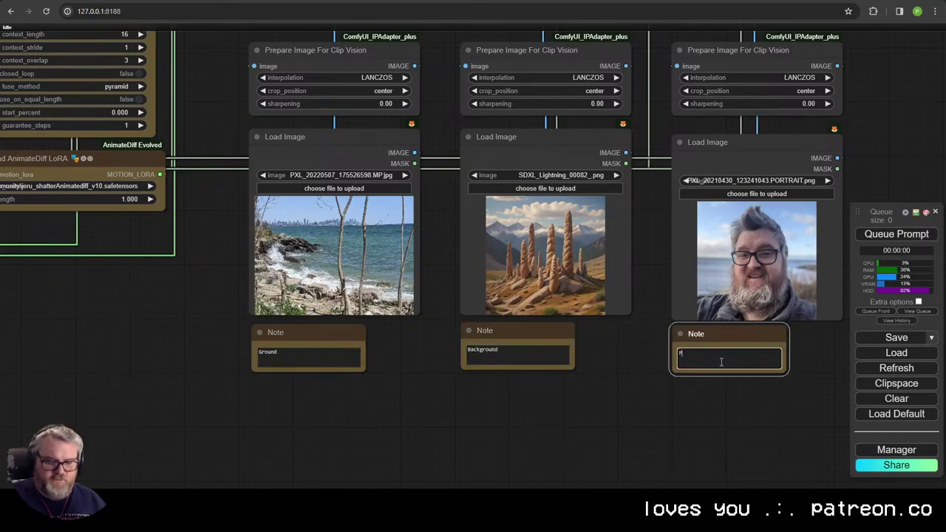
pyautogui.click(798, 399)
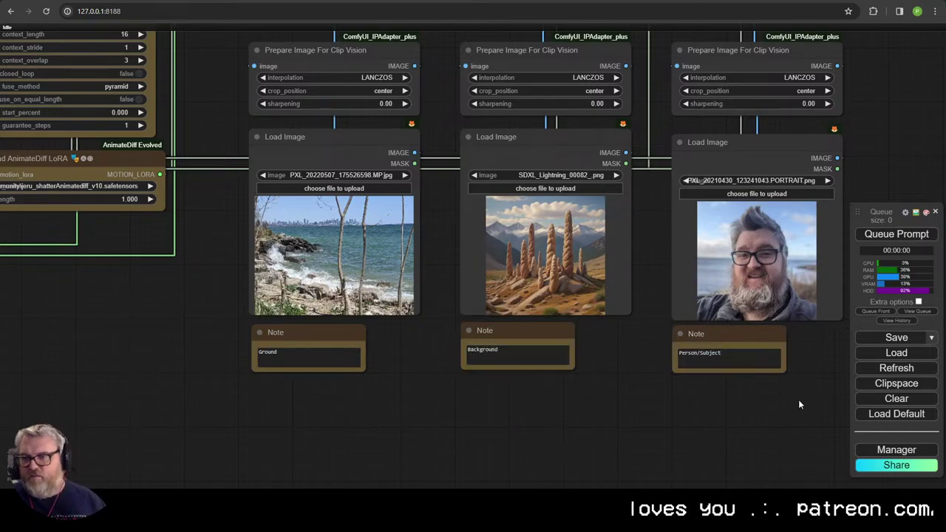
# Step: Move the KSampler (Efficient) node lower, clear of the three IPAdapter columns
pyautogui.scroll(-3, 815, 393)
pyautogui.scroll(-4, 432, 442)
pyautogui.scroll(4, 528, 389)
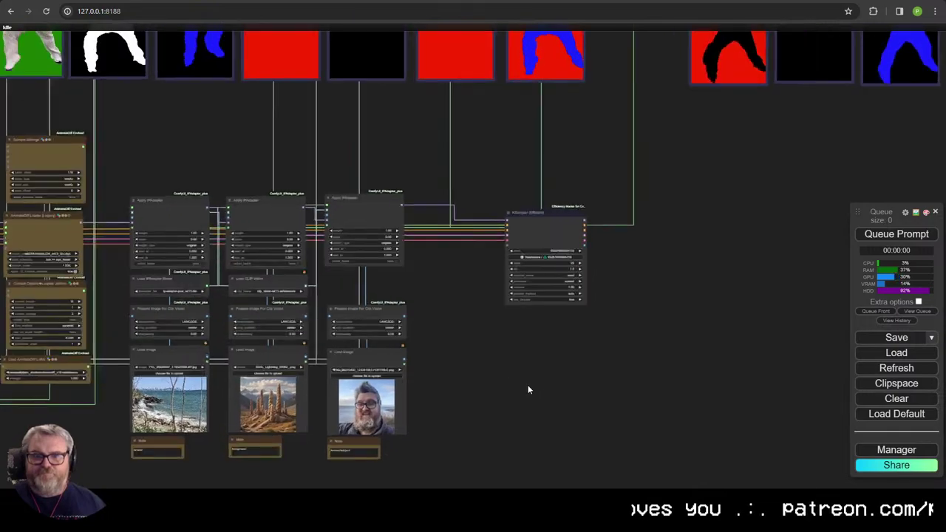
pyautogui.moveTo(526, 222); pyautogui.dragTo(527, 242)
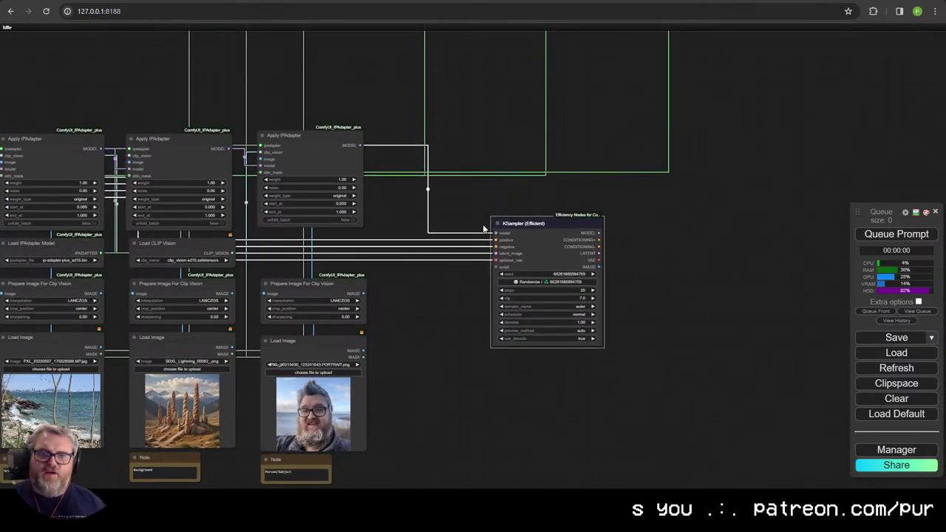
# Step: Shift all IPAdapter, Load Image and Note nodes upward together and create a group around them
pyautogui.scroll(-6, 482, 227)
pyautogui.moveTo(430, 275); pyautogui.dragTo(636, 286)
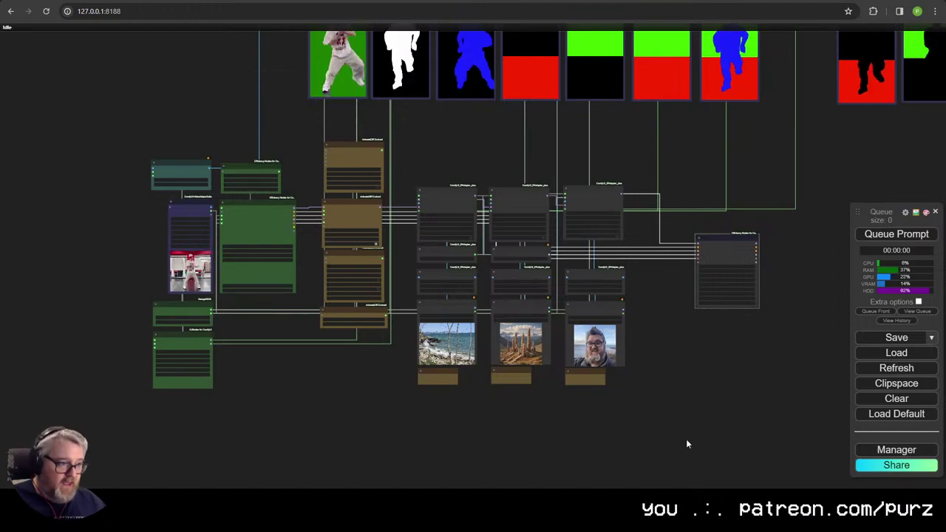
pyautogui.moveTo(672, 441); pyautogui.dragTo(629, 411)
pyautogui.rightClick(628, 411)
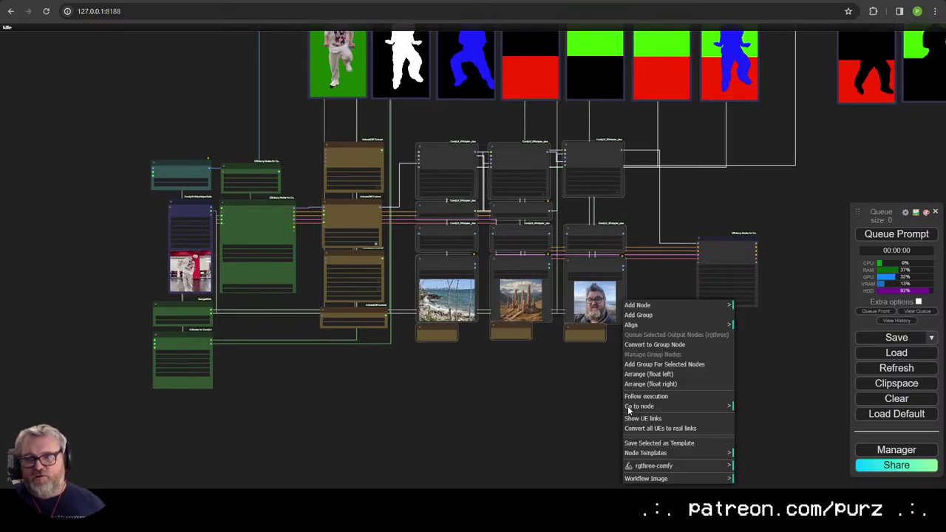
pyautogui.click(666, 364)
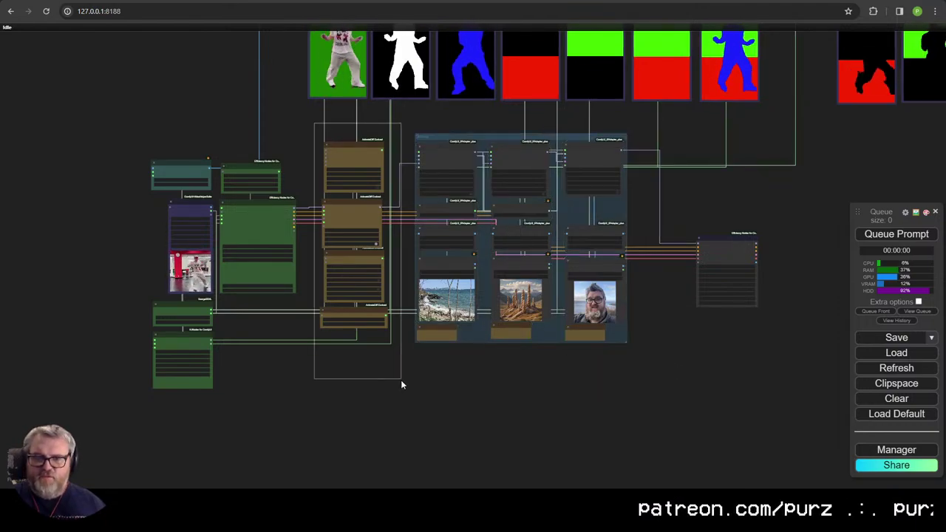
# Step: Create one group around the four AnimateDiff nodes and another around the video, loader, resolution and shape mask nodes
pyautogui.moveTo(401, 384); pyautogui.dragTo(399, 382)
pyautogui.rightClick(387, 377)
pyautogui.click(390, 363)
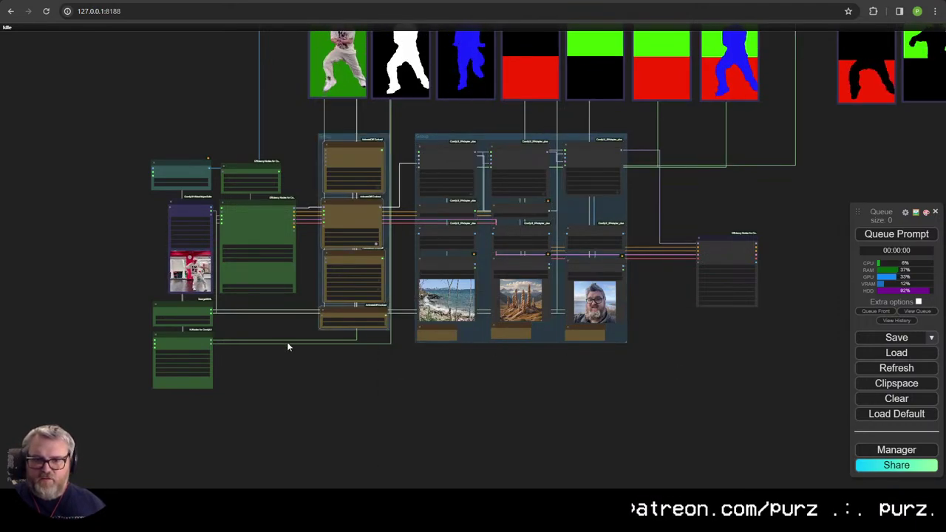
pyautogui.moveTo(274, 408); pyautogui.dragTo(116, 165)
pyautogui.rightClick(248, 418)
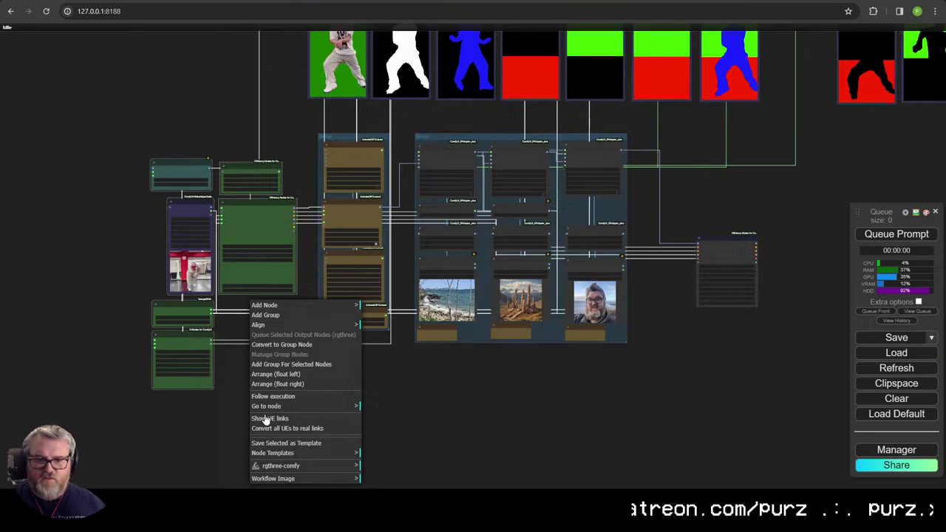
pyautogui.click(267, 365)
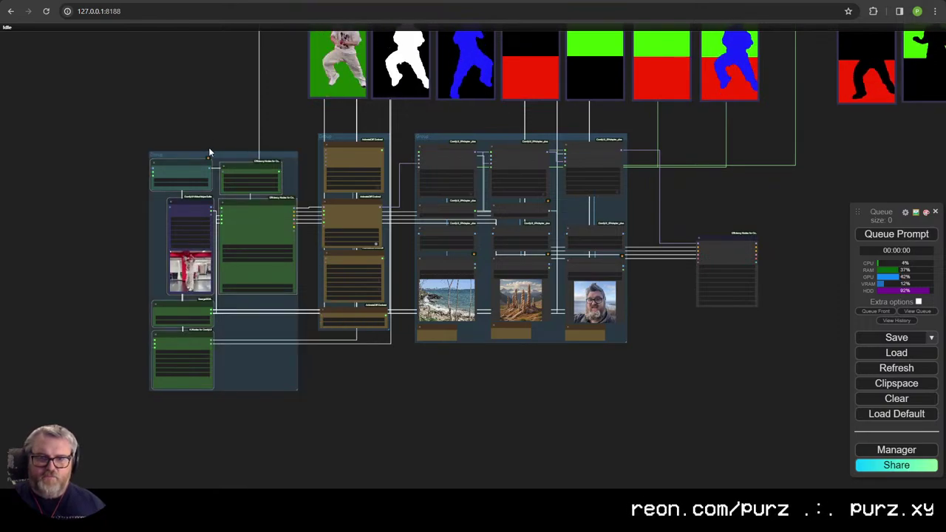
# Step: Line up the loader and IPAdapter groups beside the AnimateDiff group and reposition the KSampler node after them with space between
pyautogui.moveTo(208, 147)
pyautogui.mouseDown()
pyautogui.moveTo(205, 131)
pyautogui.moveTo(216, 136)
pyautogui.mouseUp()
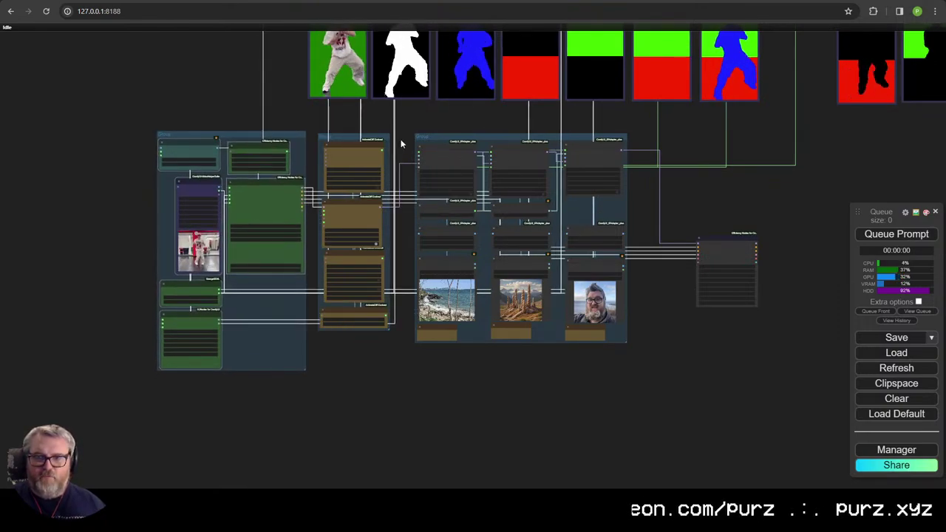
pyautogui.moveTo(449, 136); pyautogui.dragTo(438, 136)
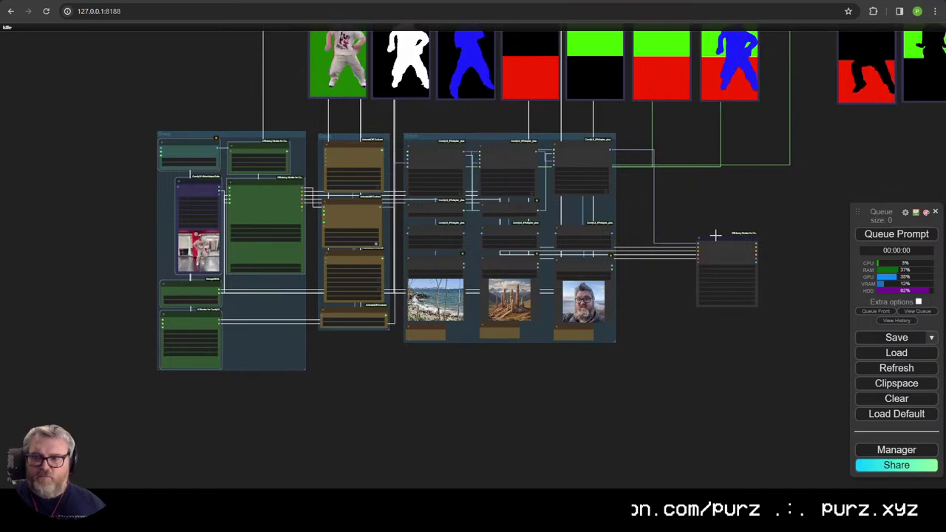
pyautogui.moveTo(715, 235); pyautogui.dragTo(779, 217)
pyautogui.moveTo(348, 248); pyautogui.dragTo(396, 223)
pyautogui.scroll(5, 396, 224)
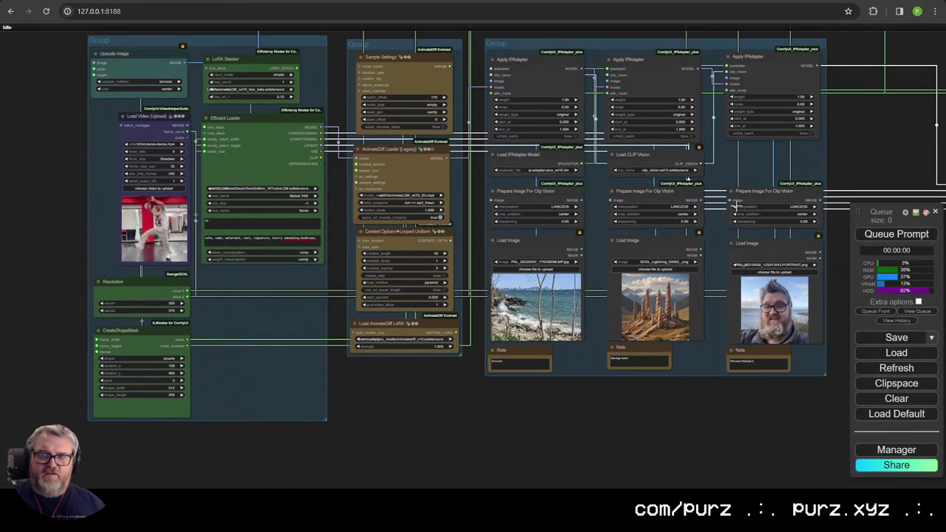
pyautogui.moveTo(734, 210); pyautogui.dragTo(378, 264)
pyautogui.moveTo(651, 292); pyautogui.dragTo(535, 316)
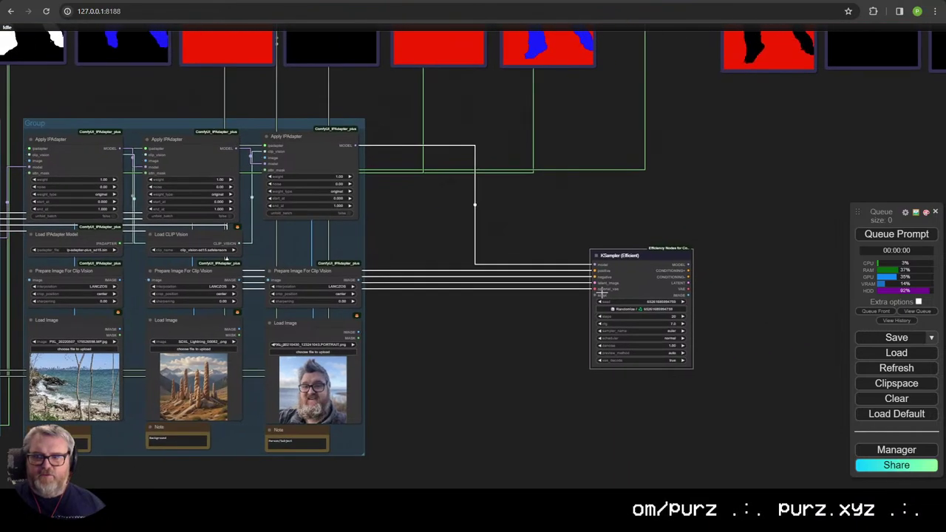
pyautogui.moveTo(648, 262); pyautogui.dragTo(626, 271)
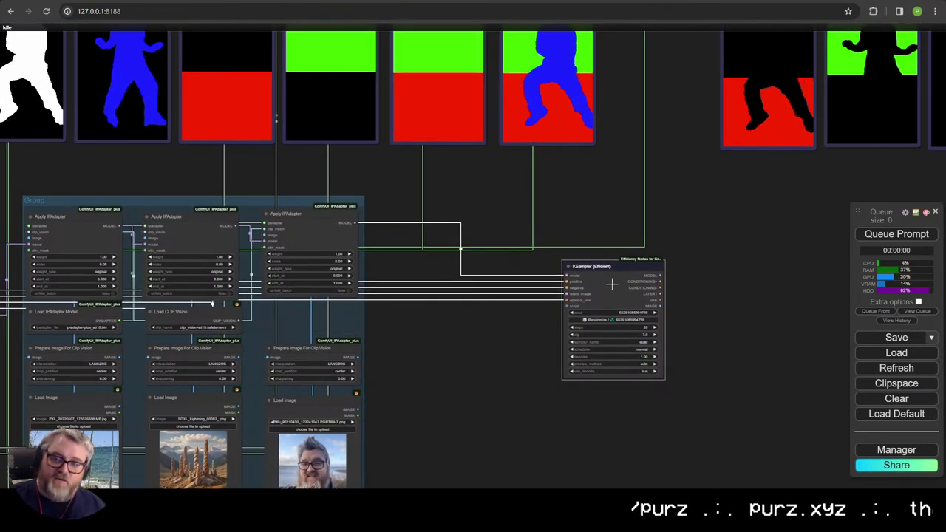
# Step: Disconnect the conditioning link from the KSampler's positive input
pyautogui.scroll(6, 450, 265)
pyautogui.moveTo(655, 294); pyautogui.dragTo(409, 211)
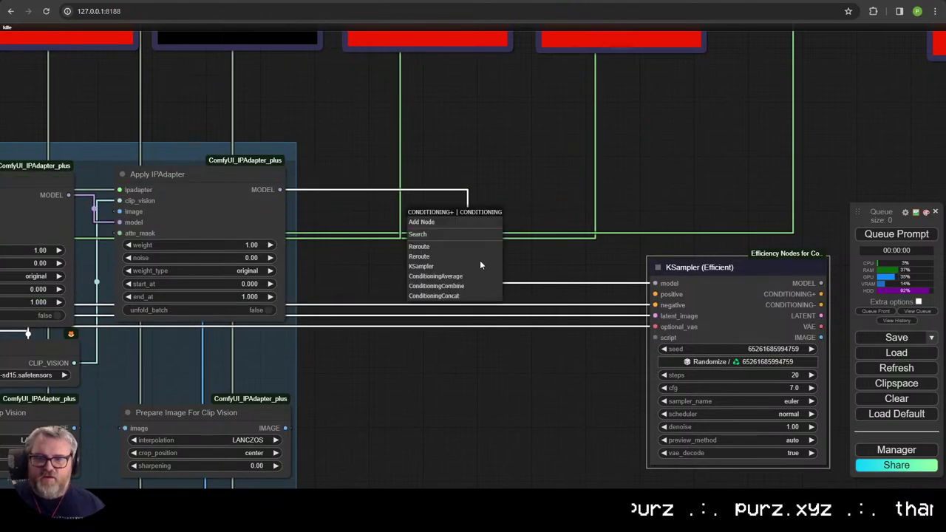
pyautogui.click(531, 353)
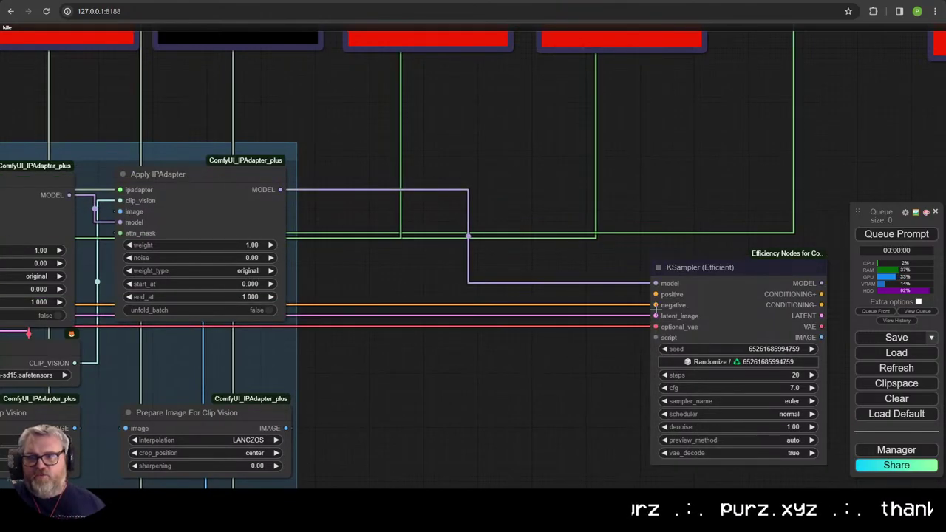
# Step: Add an Apply ControlNet (Advanced) node fed by the Efficient Loader's CONDITIONING+ output and place it before the KSampler
pyautogui.scroll(-10, 331, 357)
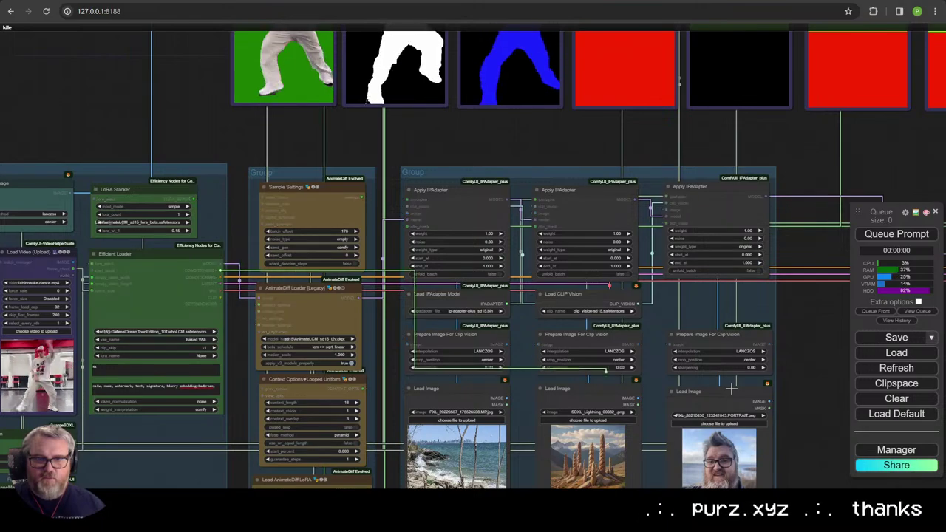
pyautogui.moveTo(219, 271); pyautogui.dragTo(810, 296)
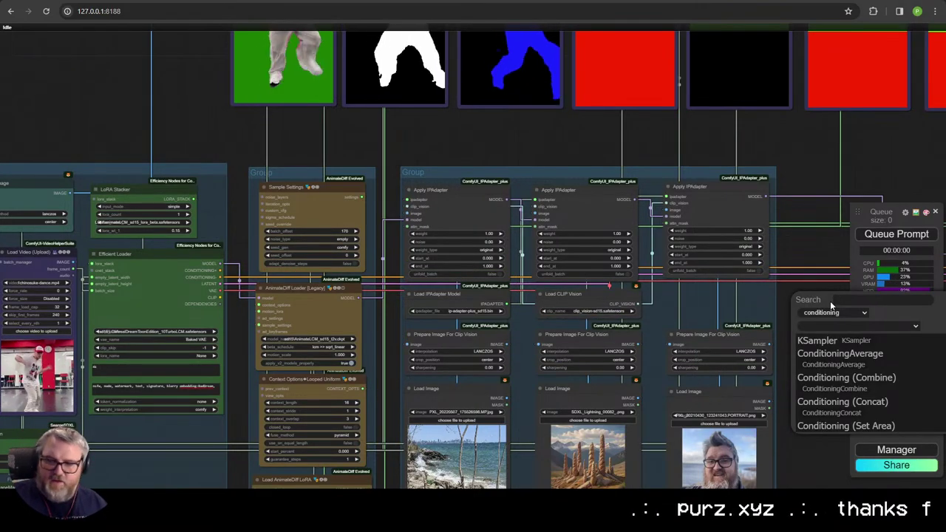
pyautogui.write('apply')
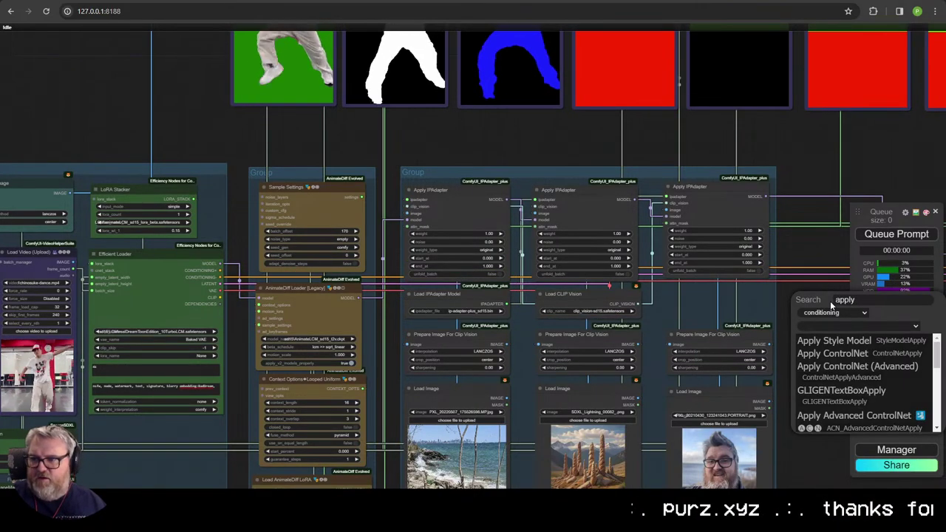
pyautogui.click(824, 367)
pyautogui.moveTo(822, 374); pyautogui.dragTo(469, 366)
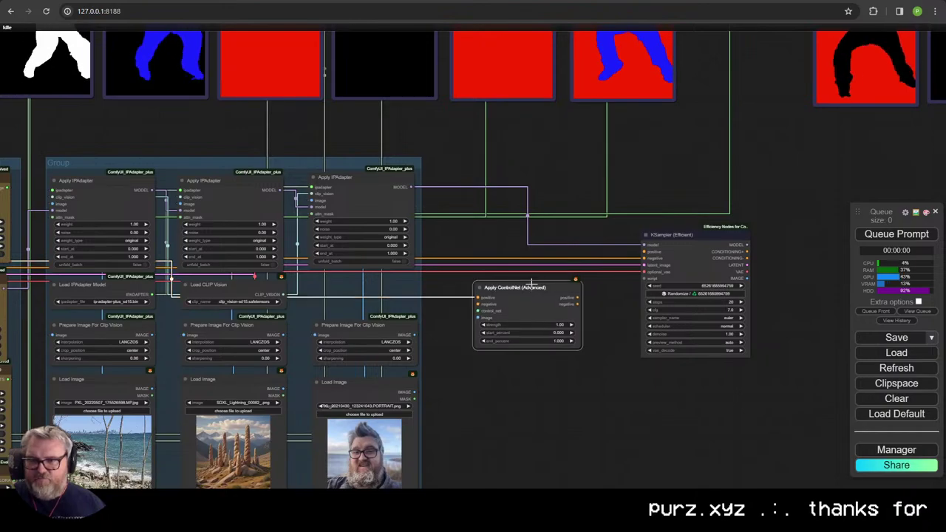
# Step: Connect the Efficient Loader's CONDITIONING- output to the negative input of the Apply ControlNet (Advanced) node
pyautogui.scroll(4, 530, 266)
pyautogui.scroll(-5, 485, 299)
pyautogui.moveTo(447, 318); pyautogui.dragTo(580, 254)
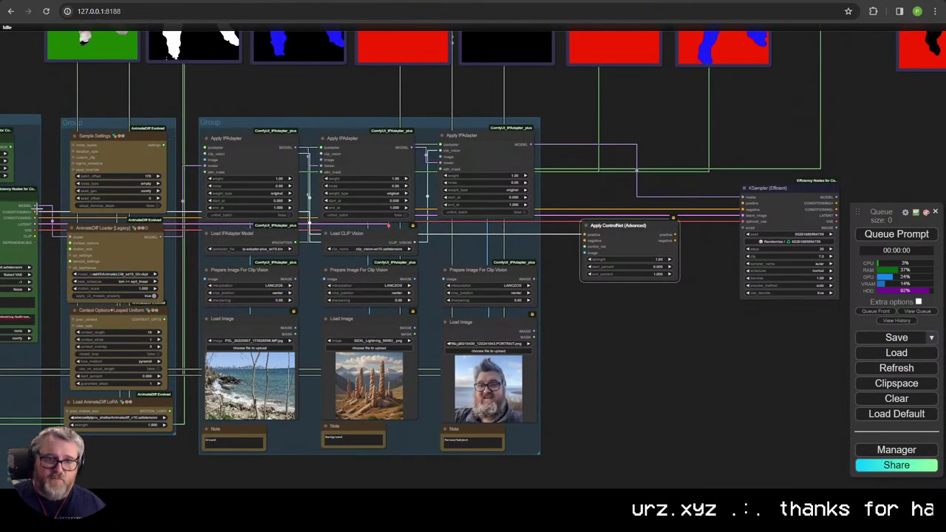
pyautogui.moveTo(35, 218); pyautogui.dragTo(587, 241)
# Step: Attach a Load Advanced ControlNet Model node to the control_net input, place it above, and set its model to sd15\control_v11p_sd15_openpose.pth
pyautogui.scroll(10, 625, 233)
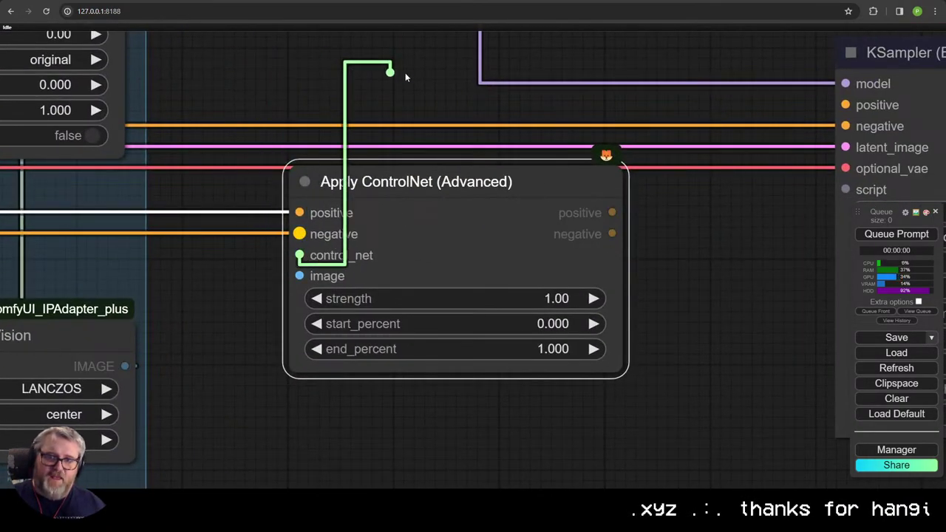
pyautogui.moveTo(405, 76); pyautogui.dragTo(403, 68)
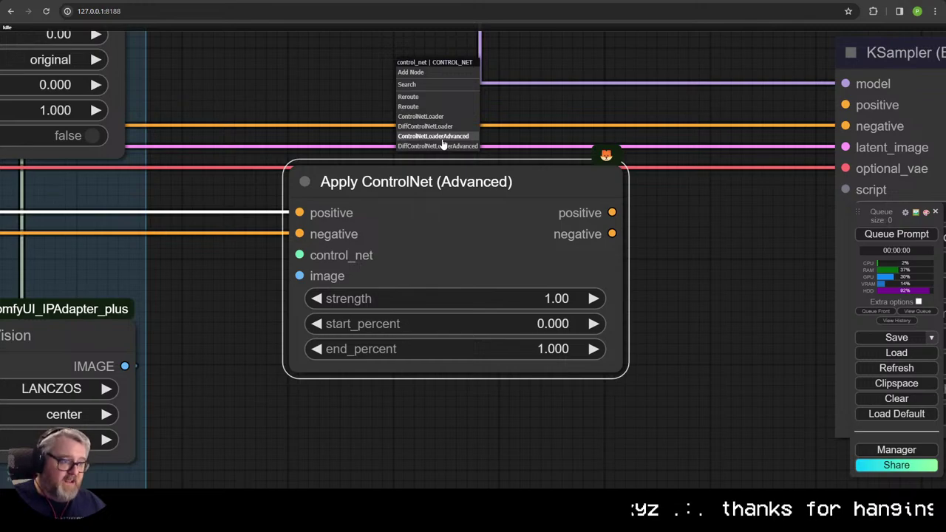
pyautogui.click(442, 138)
pyautogui.moveTo(490, 69); pyautogui.dragTo(363, 69)
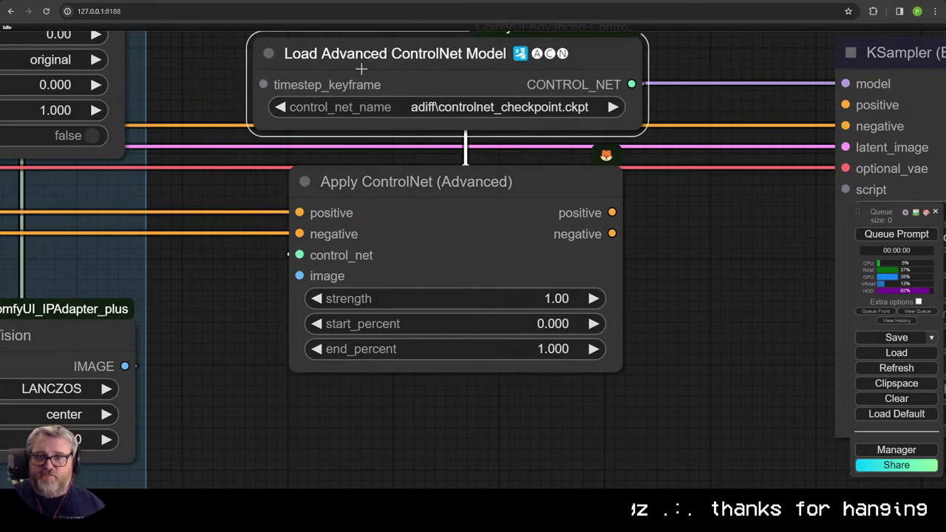
pyautogui.click(487, 108)
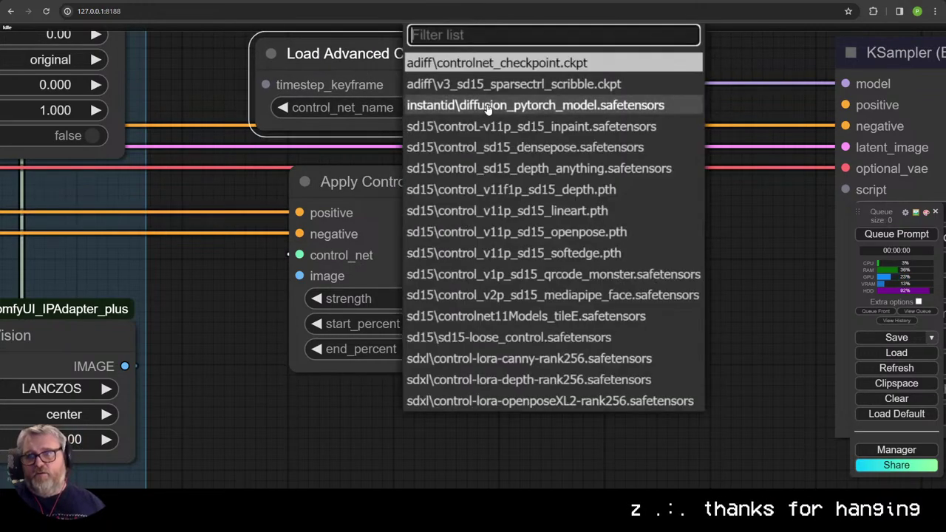
pyautogui.click(621, 232)
pyautogui.click(464, 272)
# Step: Connect the Apply ControlNet (Advanced) positive and negative outputs to the matching KSampler inputs and move the KSampler farther away to make room
pyautogui.scroll(-10, 510, 353)
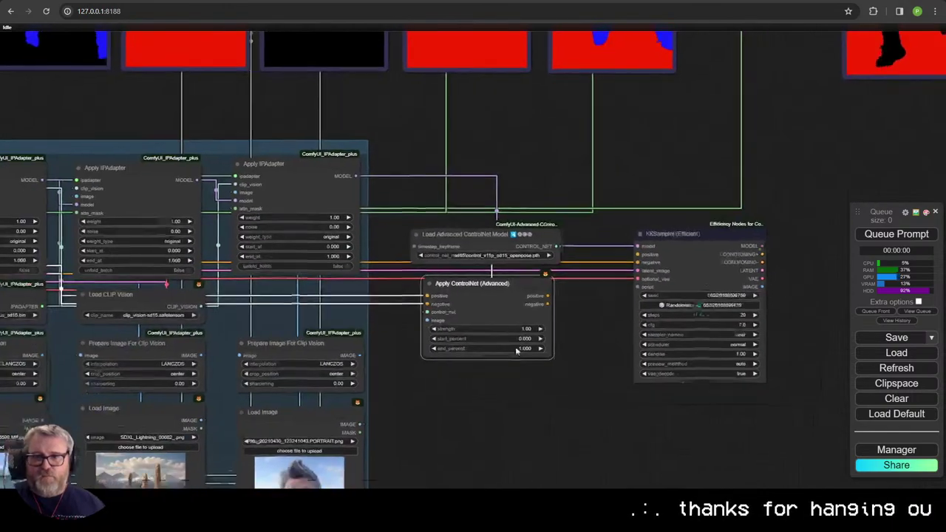
pyautogui.moveTo(559, 302); pyautogui.dragTo(606, 147)
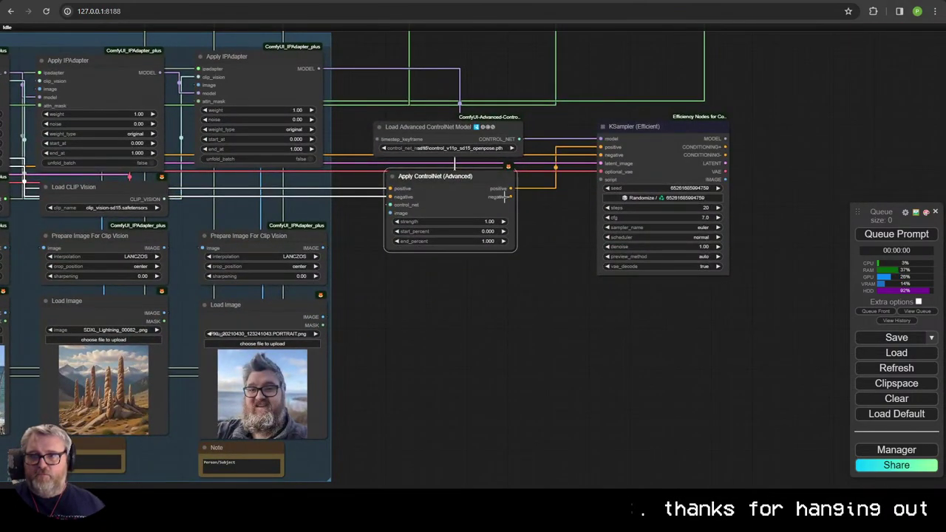
pyautogui.moveTo(511, 196); pyautogui.dragTo(519, 197)
pyautogui.moveTo(636, 127); pyautogui.dragTo(802, 132)
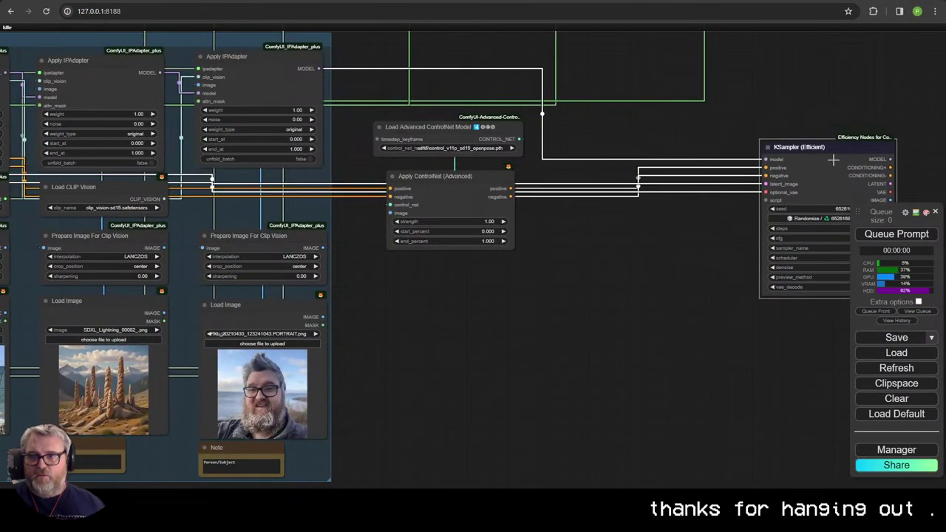
# Step: Duplicate the Load Advanced ControlNet Model and Apply ControlNet pair beside the original and set the copy's model to sd15\control_v11f1p_sd15_depth.pth
pyautogui.moveTo(511, 268); pyautogui.dragTo(519, 124)
pyautogui.hotkey('ctrl', 'c')
pyautogui.hotkey('ctrl', 'v')
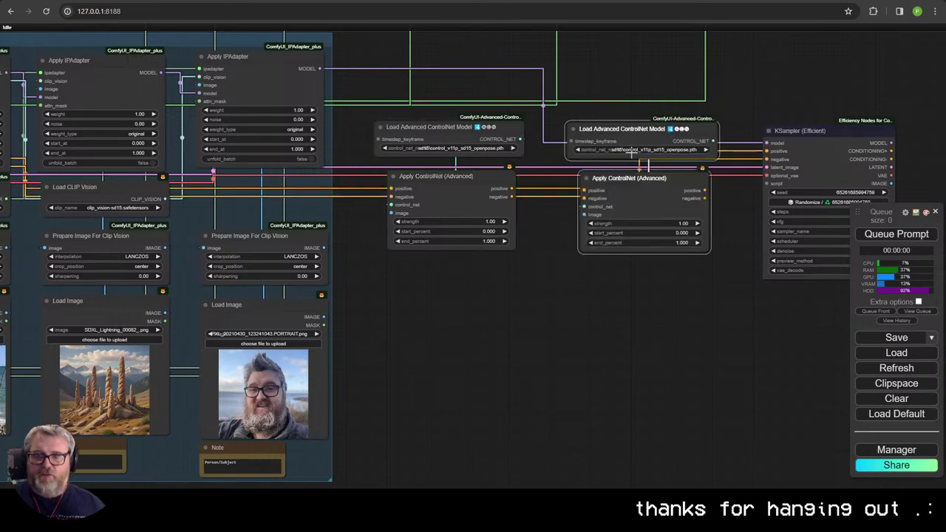
pyautogui.moveTo(640, 179); pyautogui.dragTo(618, 180)
pyautogui.click(645, 148)
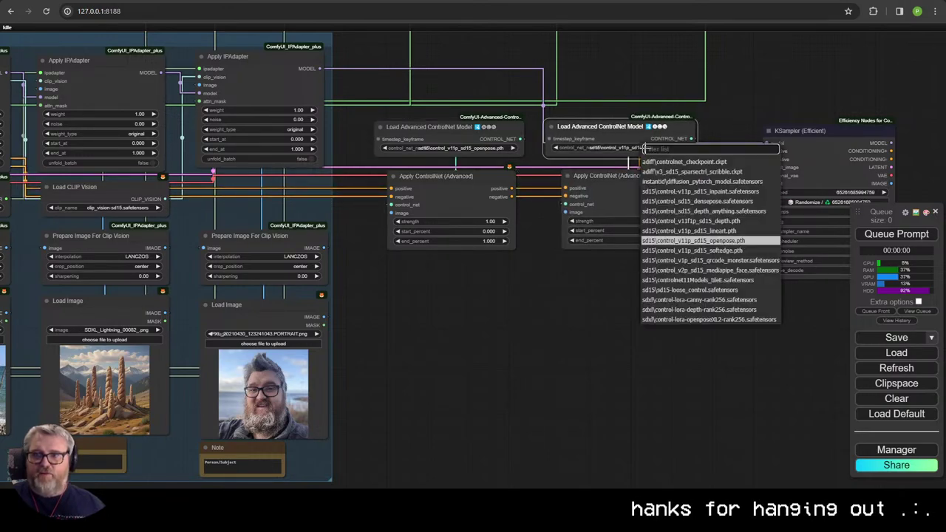
pyautogui.click(703, 222)
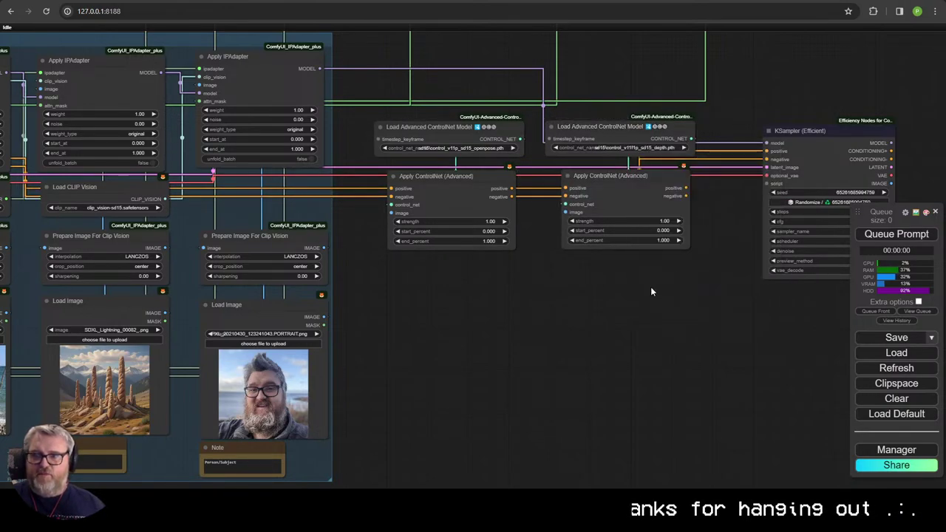
# Step: Chain the openpose Apply ControlNet node into the depth one and connect the depth node's positive and negative outputs to the KSampler
pyautogui.scroll(4, 650, 287)
pyautogui.moveTo(322, 233); pyautogui.dragTo(323, 231)
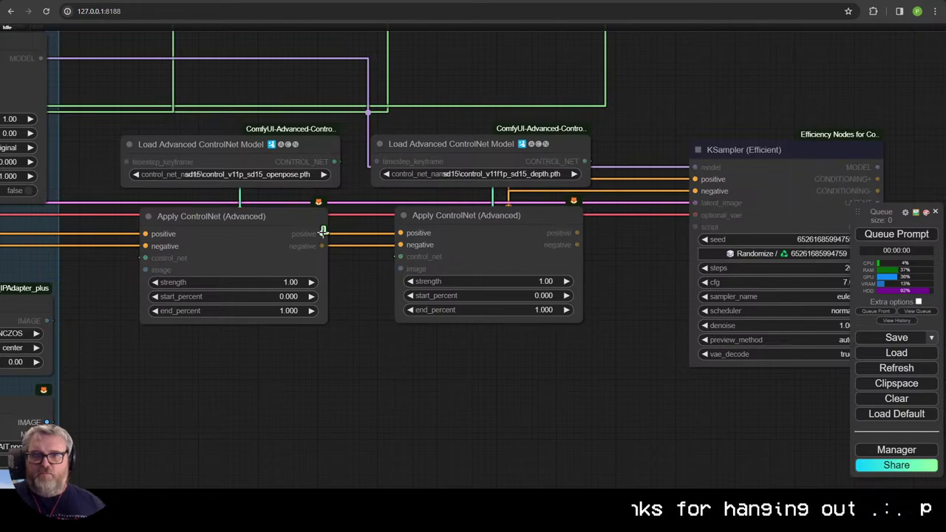
pyautogui.moveTo(400, 233); pyautogui.dragTo(400, 233)
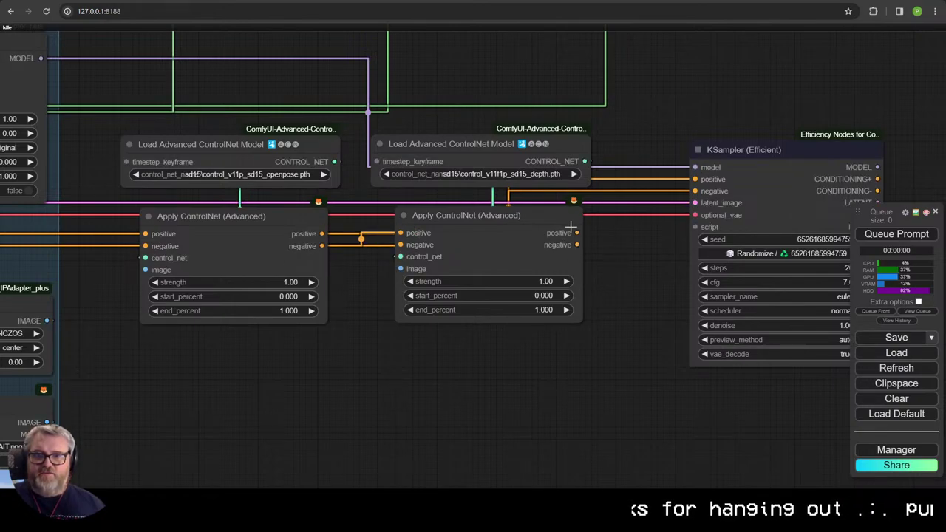
pyautogui.moveTo(689, 179); pyautogui.dragTo(695, 179)
pyautogui.moveTo(576, 245); pyautogui.dragTo(682, 233)
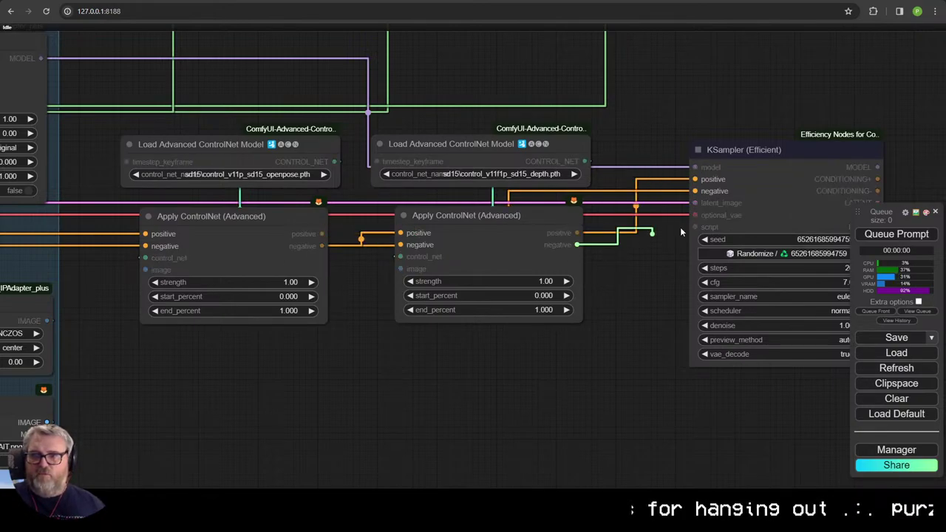
pyautogui.moveTo(697, 192); pyautogui.dragTo(697, 191)
# Step: Rewire the openpose Apply ControlNet's negative and positive outputs to the matching negative and positive inputs of the depth Apply ControlNet
pyautogui.moveTo(465, 215); pyautogui.dragTo(466, 247)
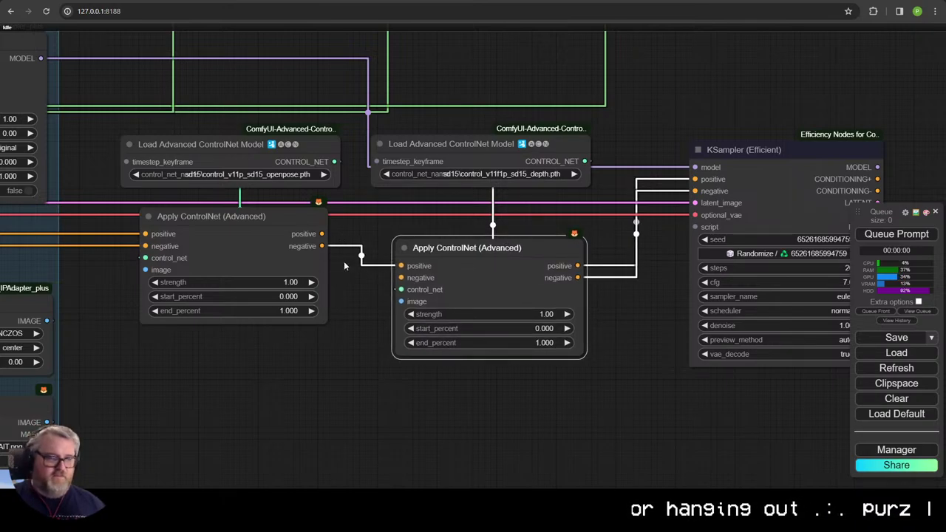
pyautogui.moveTo(401, 266)
pyautogui.mouseDown()
pyautogui.moveTo(364, 270)
pyautogui.moveTo(395, 276)
pyautogui.mouseUp()
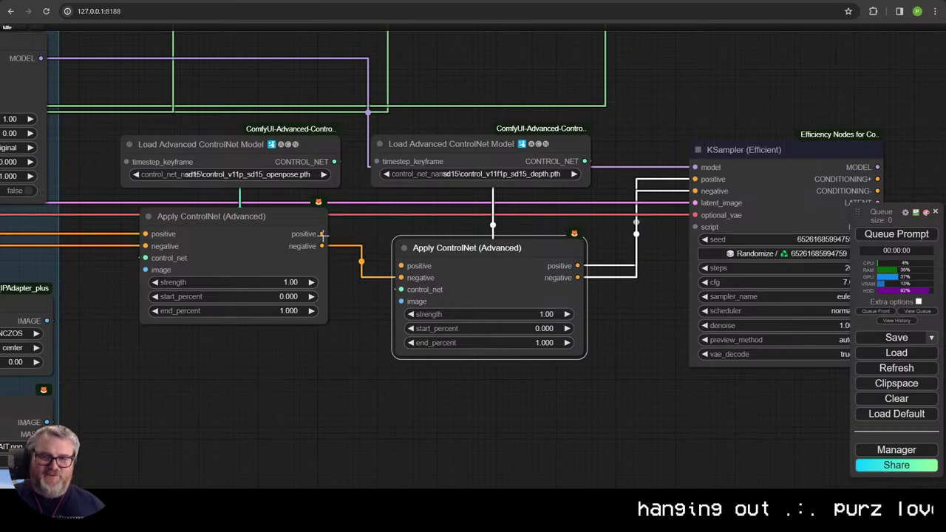
pyautogui.moveTo(322, 233); pyautogui.dragTo(403, 266)
# Step: Align the depth Apply ControlNet, both ControlNet model loaders and the KSampler into a tidy, closer layout
pyautogui.moveTo(469, 248); pyautogui.dragTo(442, 218)
pyautogui.moveTo(762, 158); pyautogui.dragTo(712, 150)
pyautogui.scroll(-1, 576, 264)
pyautogui.moveTo(297, 150); pyautogui.dragTo(287, 150)
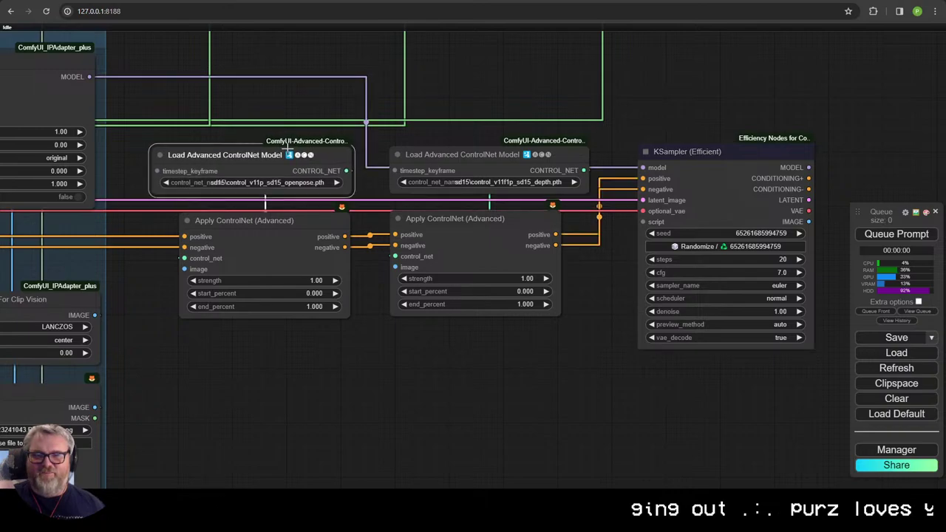
pyautogui.moveTo(520, 158); pyautogui.dragTo(523, 154)
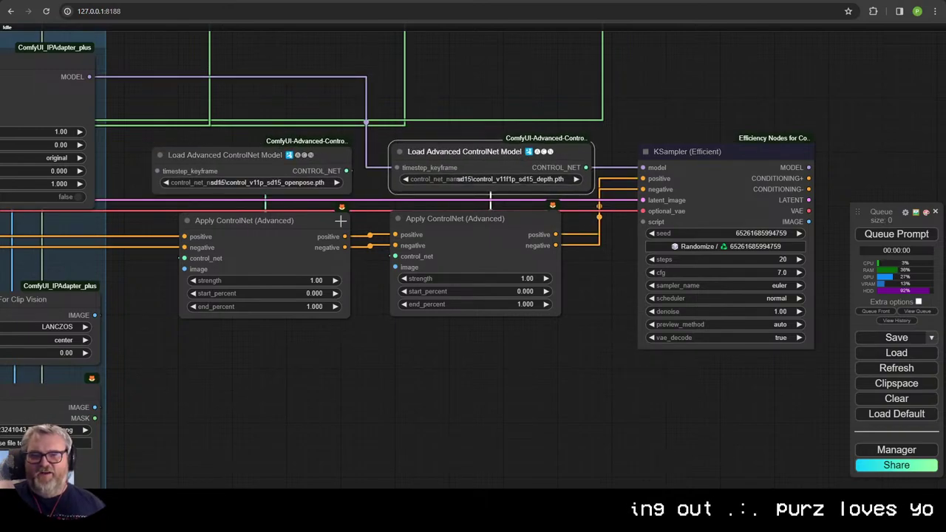
pyautogui.moveTo(456, 213); pyautogui.dragTo(455, 211)
pyautogui.click(446, 377)
# Step: Add a DWPose Estimator node below the openpose Apply ControlNet (Advanced) node
pyautogui.scroll(-1, 384, 350)
pyautogui.moveTo(385, 349); pyautogui.dragTo(579, 307)
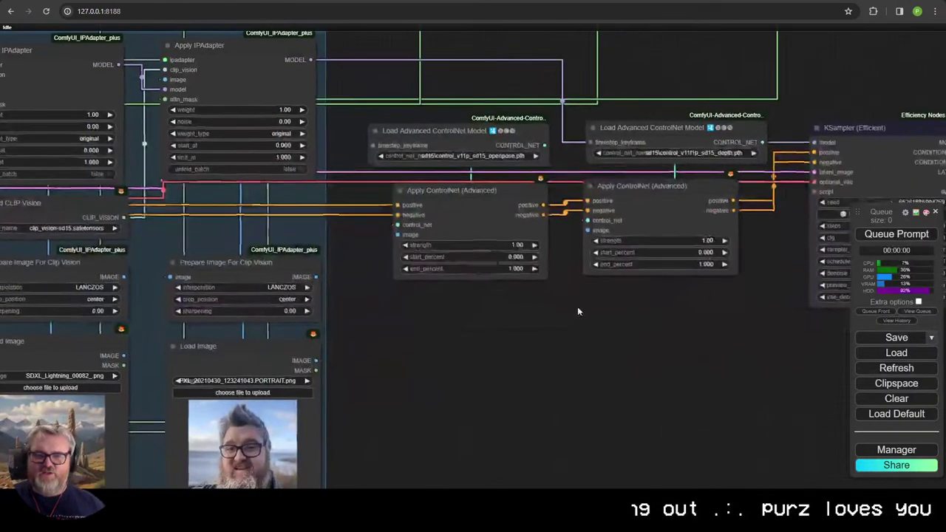
pyautogui.scroll(-3, 579, 311)
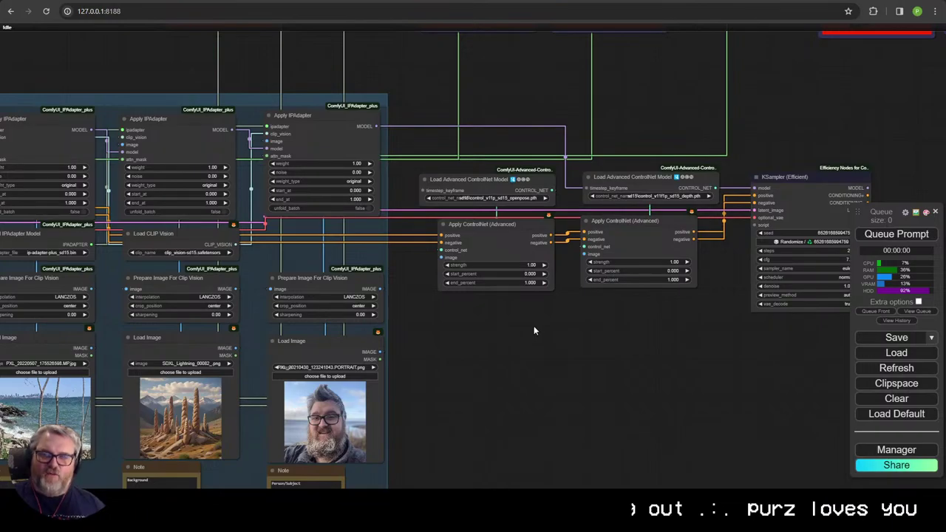
pyautogui.scroll(-10, 530, 328)
pyautogui.moveTo(583, 355); pyautogui.dragTo(549, 495)
pyautogui.scroll(12, 146, 407)
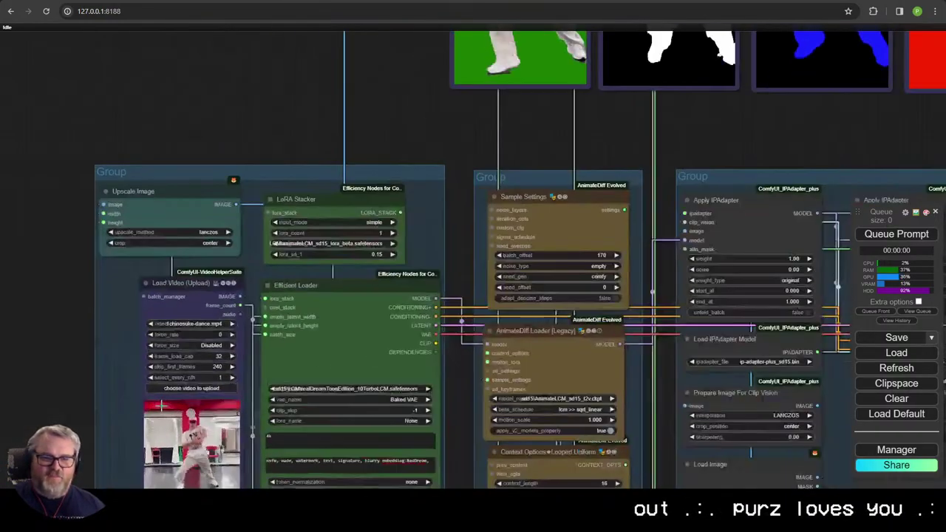
pyautogui.scroll(-6, 163, 405)
pyautogui.moveTo(811, 428); pyautogui.dragTo(438, 304)
pyautogui.scroll(10, 437, 303)
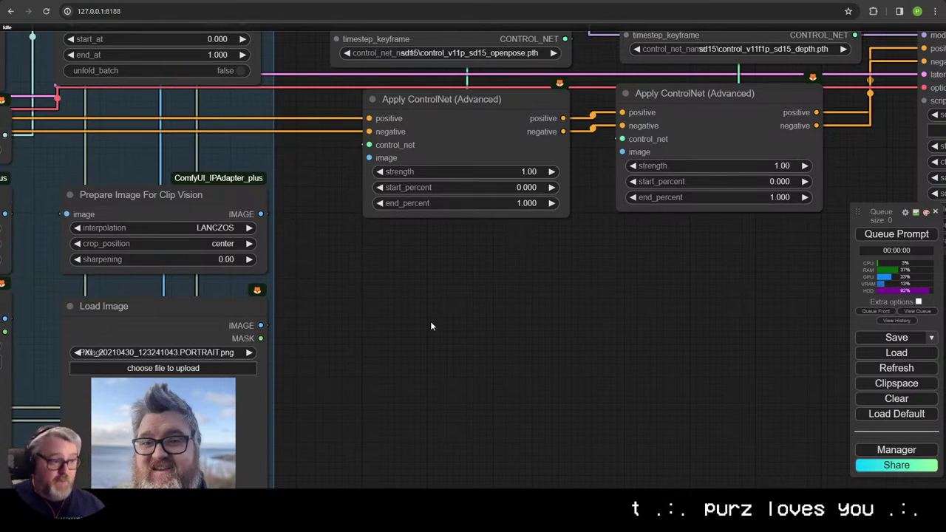
pyautogui.doubleClick(425, 238)
pyautogui.write('dw')
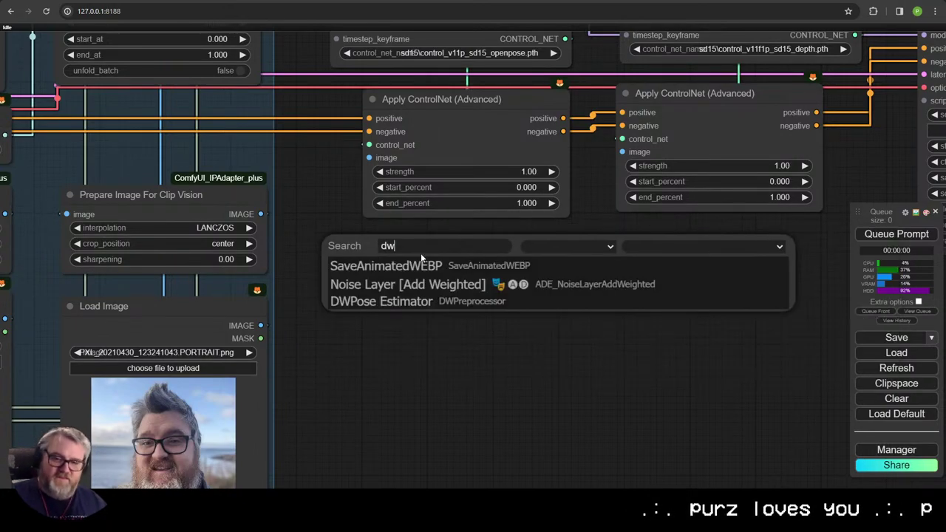
pyautogui.click(425, 300)
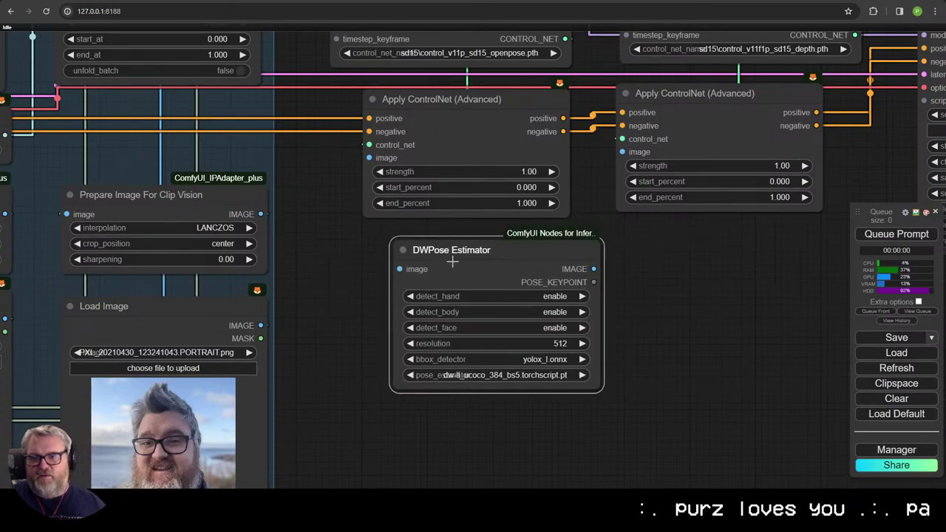
# Step: Add a Depth Anything preprocessor node below the depth Apply ControlNet (Advanced) node
pyautogui.doubleClick(662, 270)
pyautogui.write('depth any')
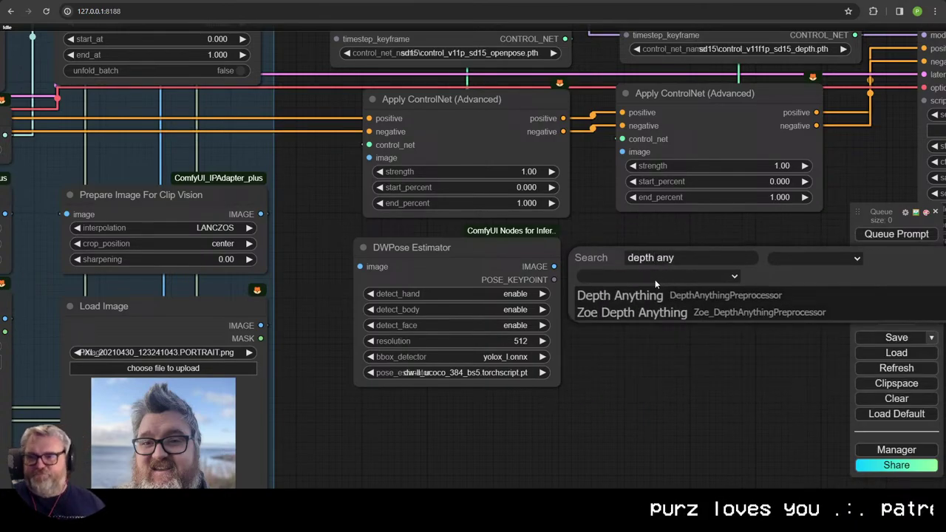
pyautogui.click(657, 295)
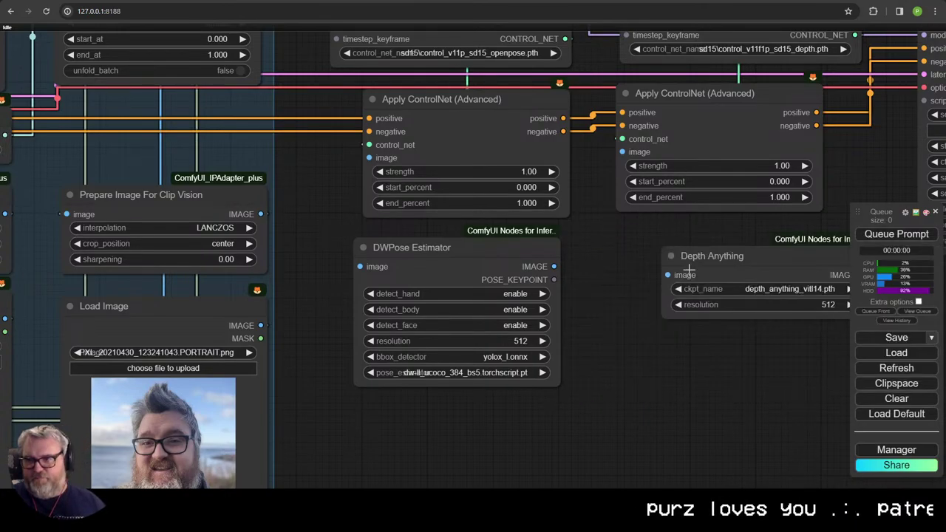
pyautogui.moveTo(719, 255); pyautogui.dragTo(674, 245)
# Step: Connect the Upscale Image node's IMAGE output to the image inputs of the DWPose Estimator and Depth Anything nodes
pyautogui.scroll(-5, 490, 390)
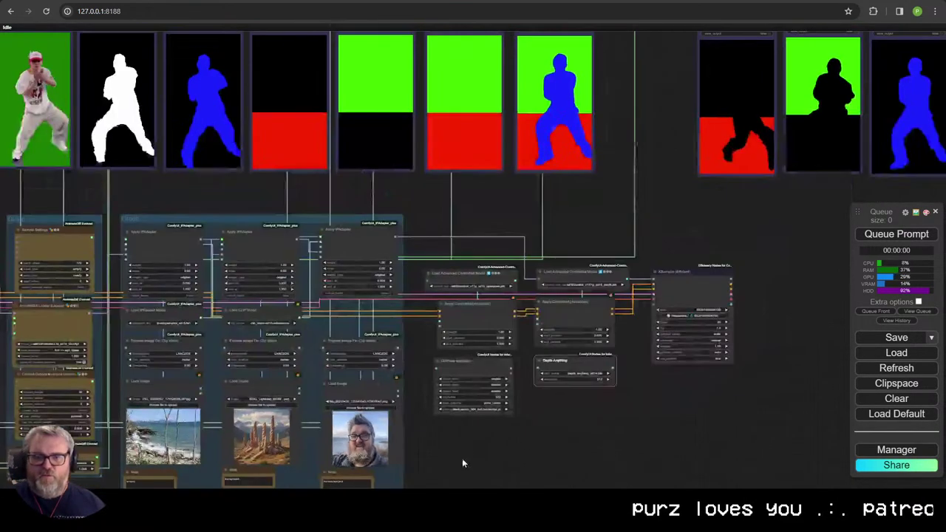
pyautogui.scroll(8, 330, 392)
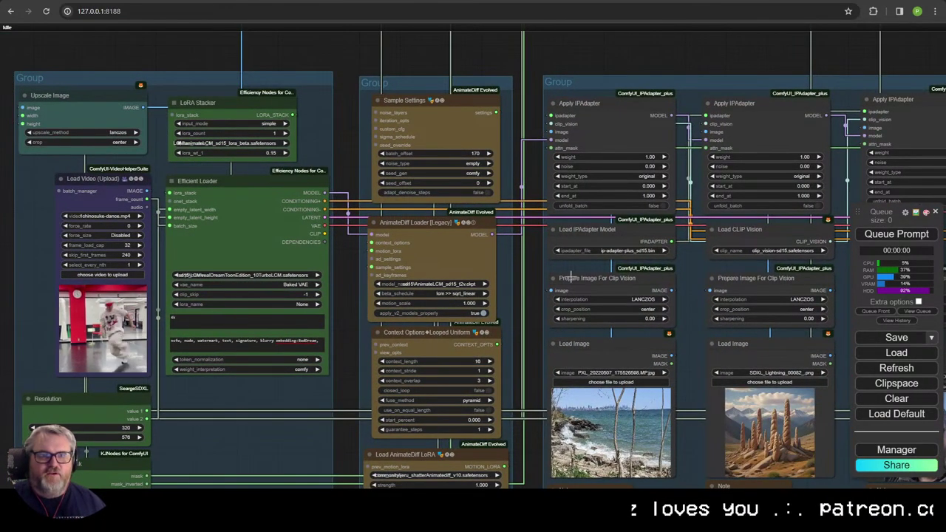
pyautogui.scroll(-1, 147, 104)
pyautogui.scroll(-4, 147, 107)
pyautogui.moveTo(230, 147); pyautogui.dragTo(124, 169)
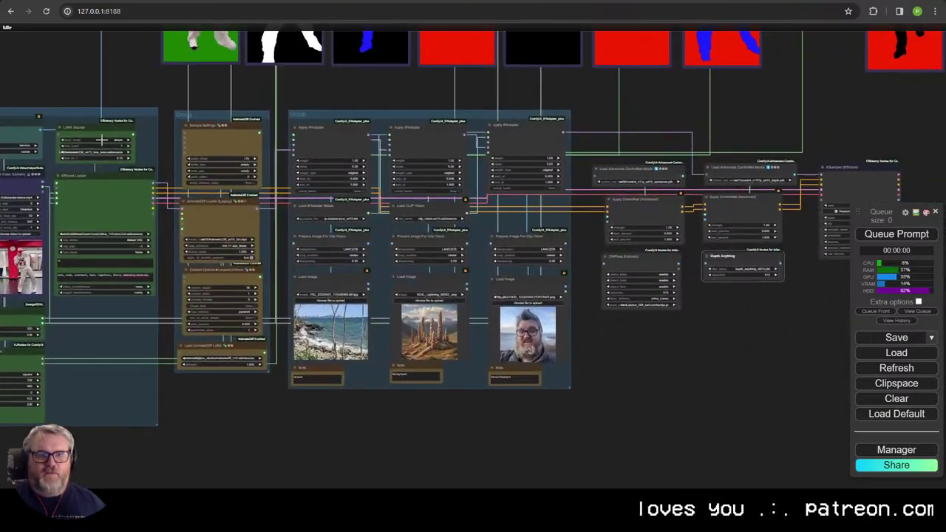
pyautogui.moveTo(41, 130); pyautogui.dragTo(708, 264)
pyautogui.scroll(13, 697, 306)
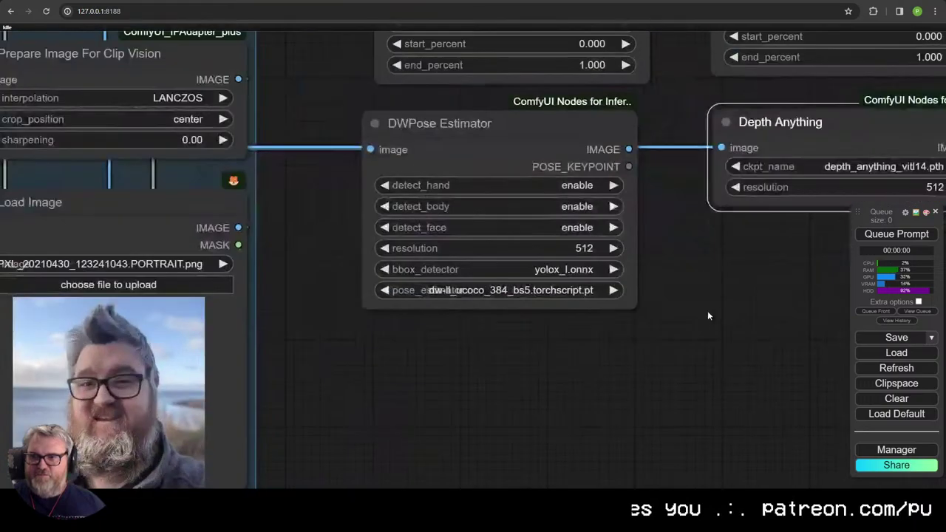
# Step: Connect the Depth Anything and DWPose Estimator IMAGE outputs to the image inputs of the Apply ControlNet nodes above them
pyautogui.moveTo(708, 310); pyautogui.dragTo(559, 315)
pyautogui.scroll(-5, 172, 196)
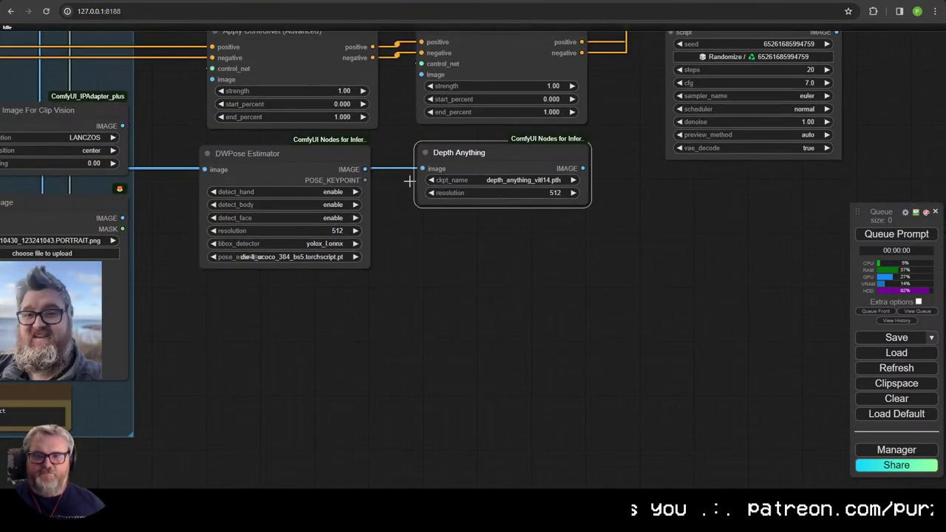
pyautogui.moveTo(448, 168); pyautogui.dragTo(437, 286)
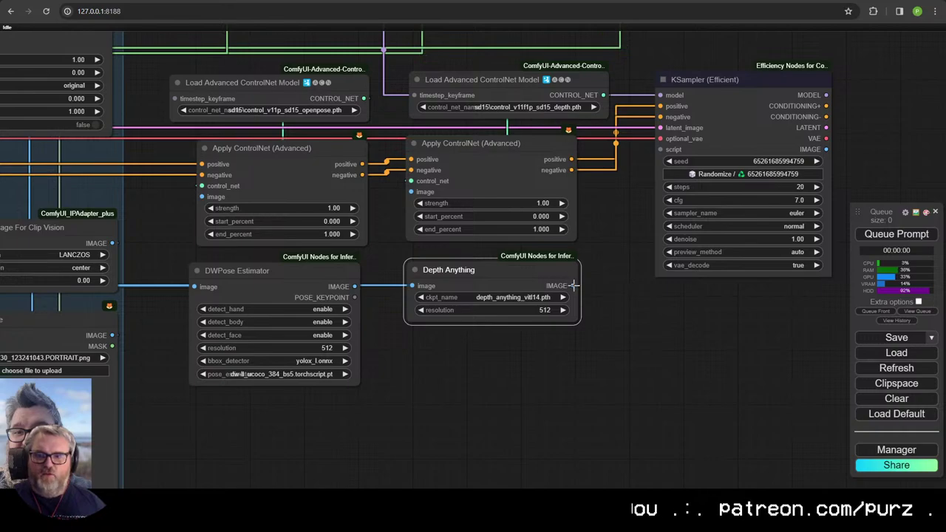
pyautogui.moveTo(574, 286); pyautogui.dragTo(557, 124)
pyautogui.moveTo(410, 184); pyautogui.dragTo(412, 191)
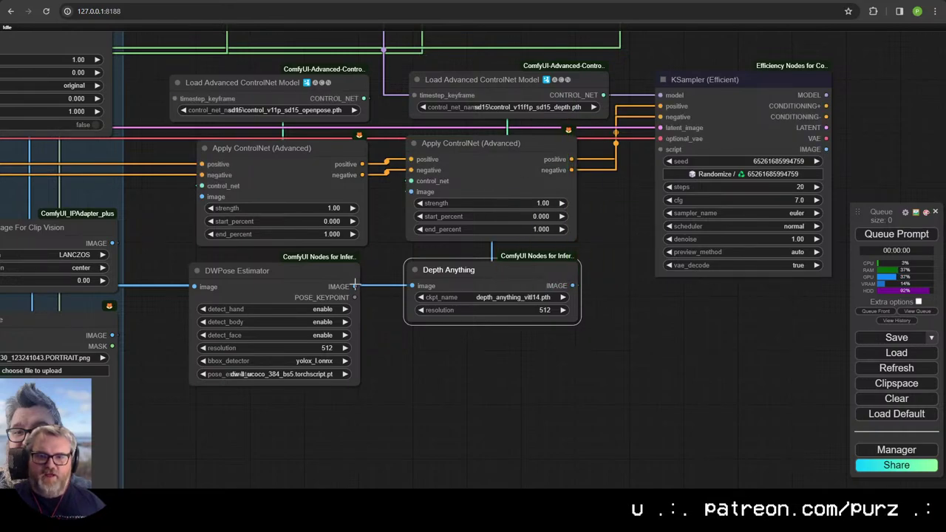
pyautogui.moveTo(354, 285); pyautogui.dragTo(201, 197)
pyautogui.click(274, 273)
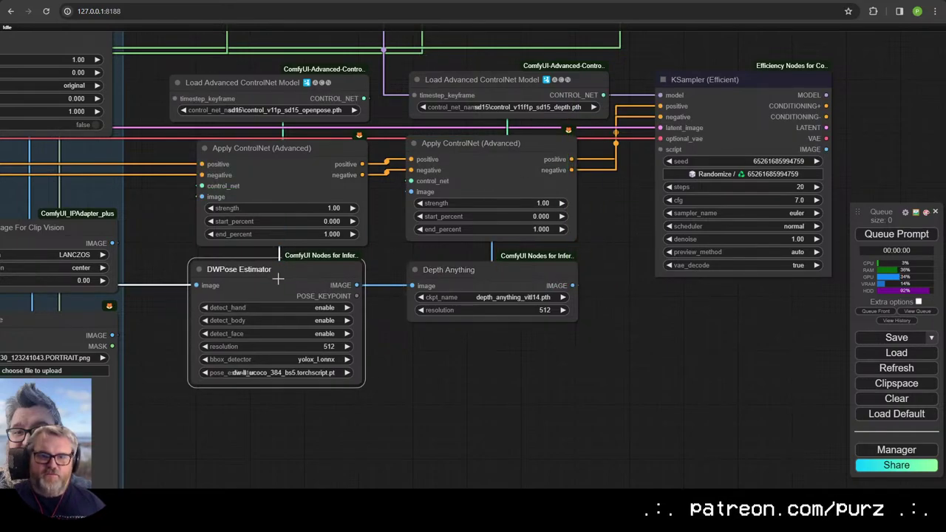
# Step: Copy two of the existing Video Combine nodes and place one copy below the DWPose Estimator and the other below Depth Anything
pyautogui.scroll(-7, 299, 296)
pyautogui.moveTo(333, 362); pyautogui.dragTo(437, 310)
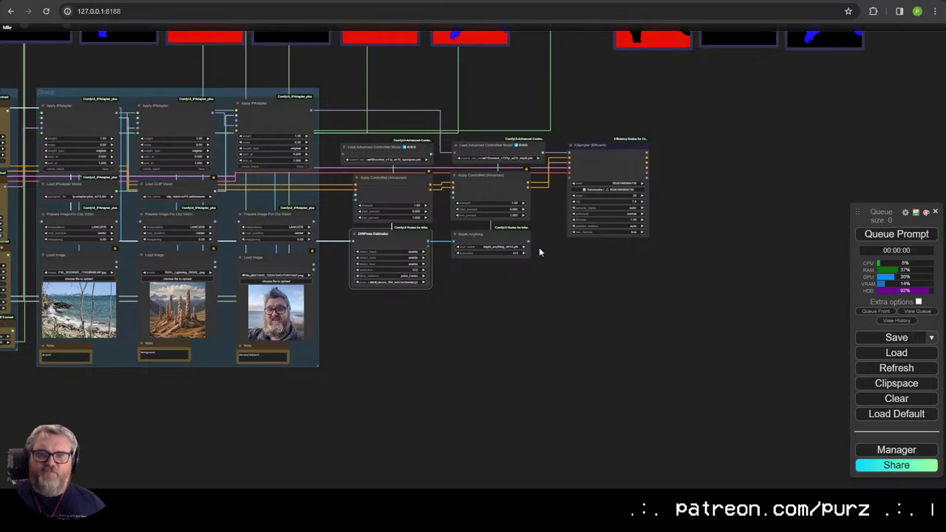
pyautogui.moveTo(377, 300); pyautogui.dragTo(405, 530)
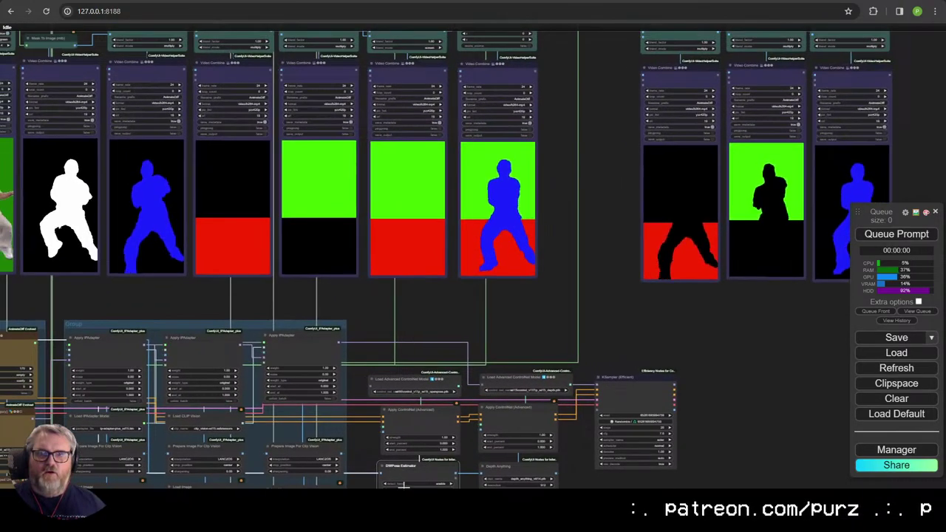
pyautogui.click(323, 69)
pyautogui.keyDown('shift'); pyautogui.click(397, 73); pyautogui.keyUp('shift')
pyautogui.hotkey('ctrl', 'c')
pyautogui.moveTo(489, 299); pyautogui.dragTo(470, 20)
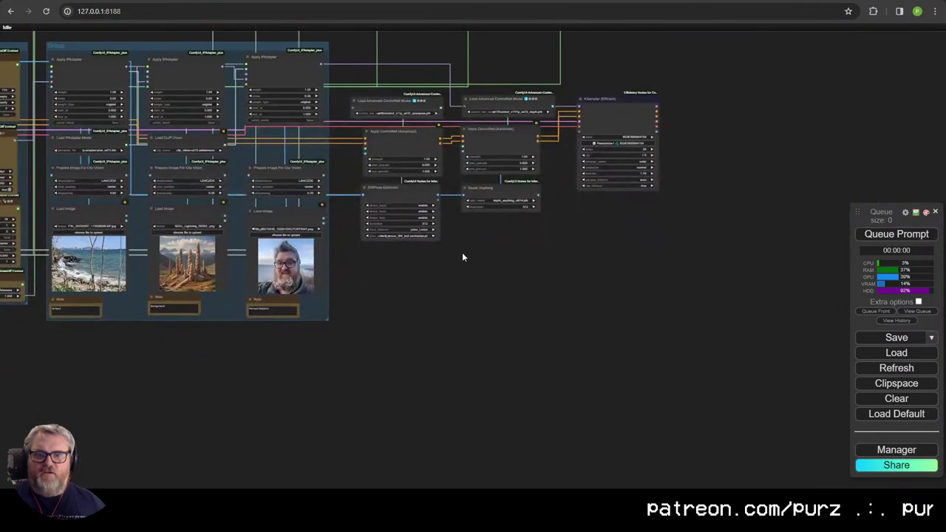
pyautogui.hotkey('ctrl', 'v')
pyautogui.moveTo(517, 261); pyautogui.dragTo(414, 264)
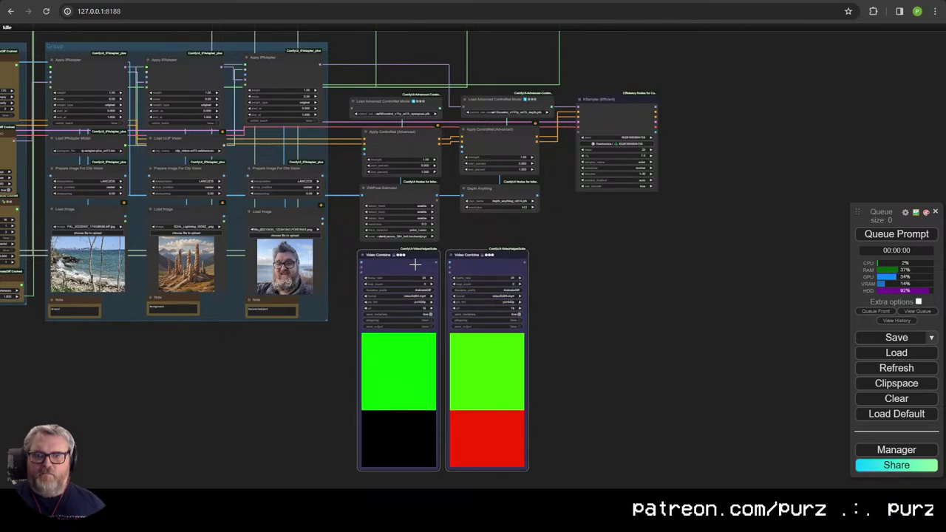
pyautogui.moveTo(585, 238); pyautogui.dragTo(477, 257)
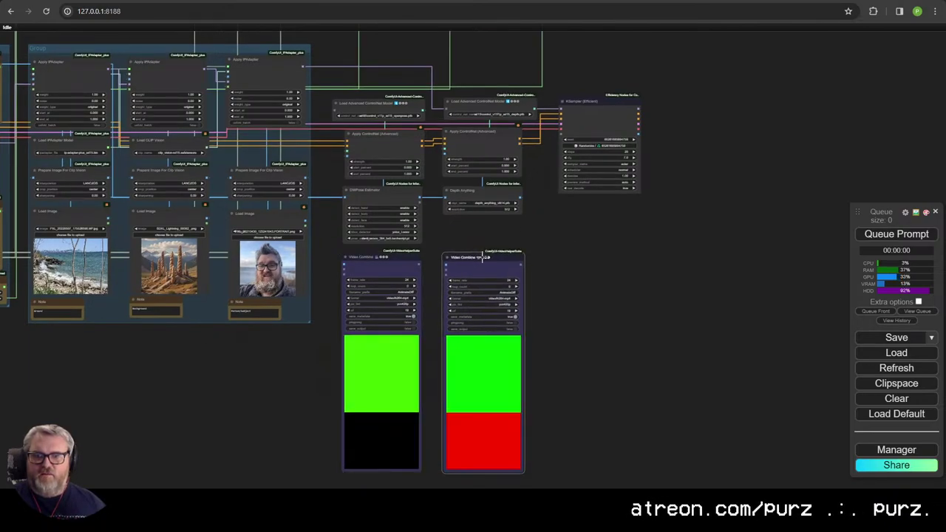
pyautogui.scroll(5, 482, 257)
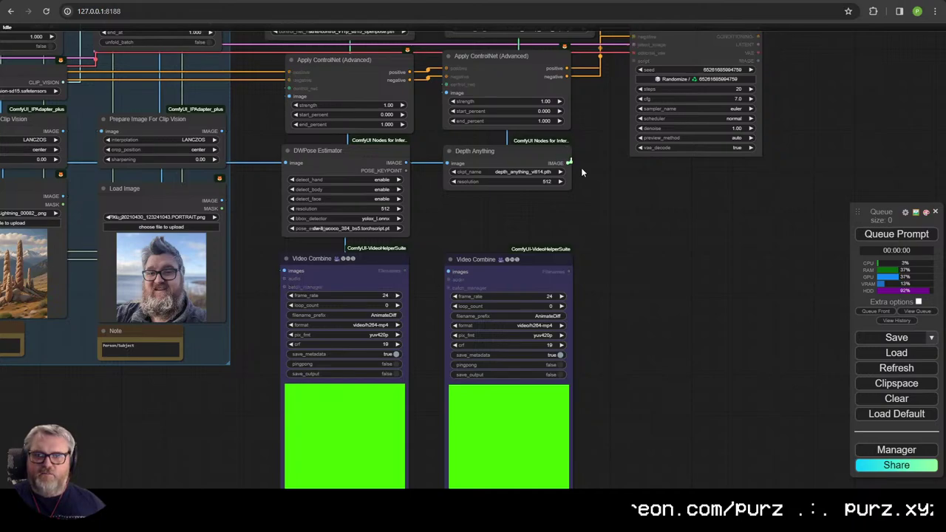
# Step: Connect the Depth Anything IMAGE output to the images input of the Video Combine node below it
pyautogui.moveTo(448, 271); pyautogui.dragTo(447, 272)
pyautogui.scroll(-7, 466, 250)
pyautogui.moveTo(526, 257); pyautogui.dragTo(478, 333)
pyautogui.scroll(5, 543, 304)
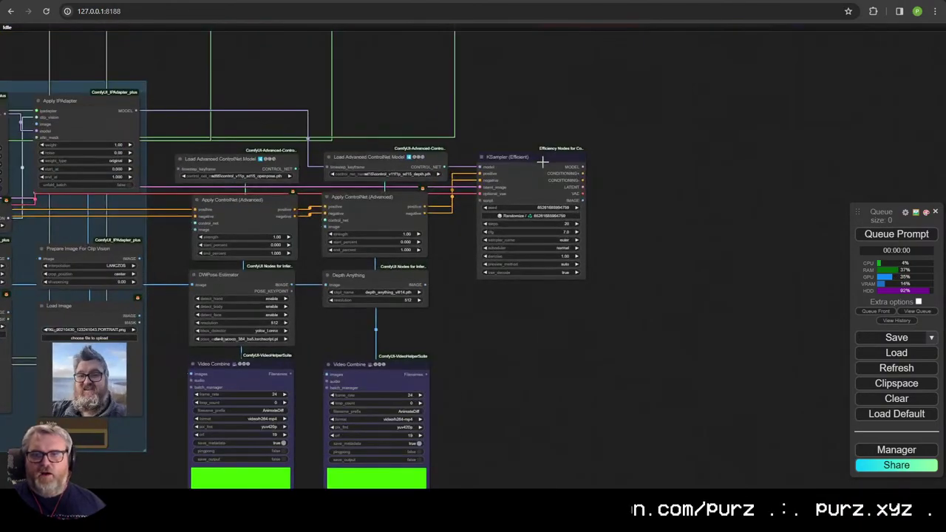
# Step: Move the KSampler (Efficient) node slightly up, attach a HighRes-Fix Script node to its script input and place that node directly below it
pyautogui.moveTo(543, 162); pyautogui.dragTo(543, 137)
pyautogui.scroll(10, 586, 184)
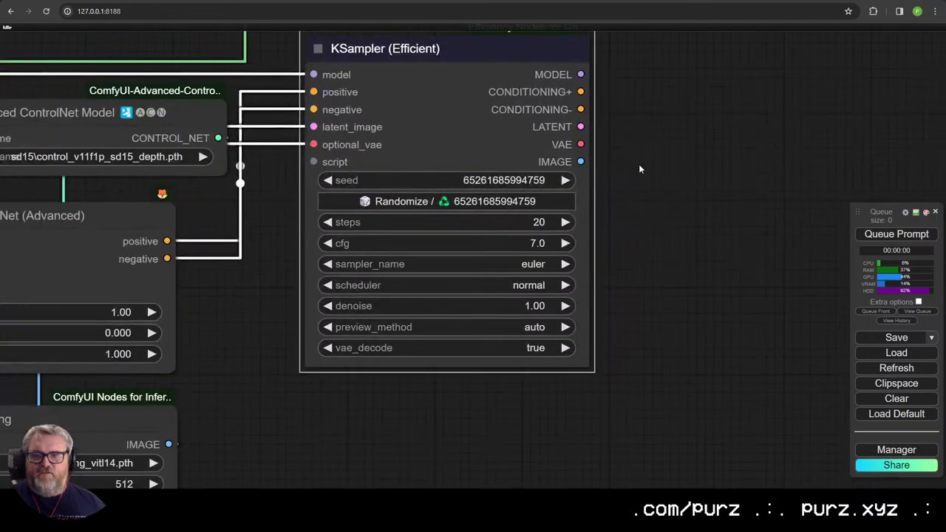
pyautogui.moveTo(640, 169); pyautogui.dragTo(539, 217)
pyautogui.scroll(-4, 531, 221)
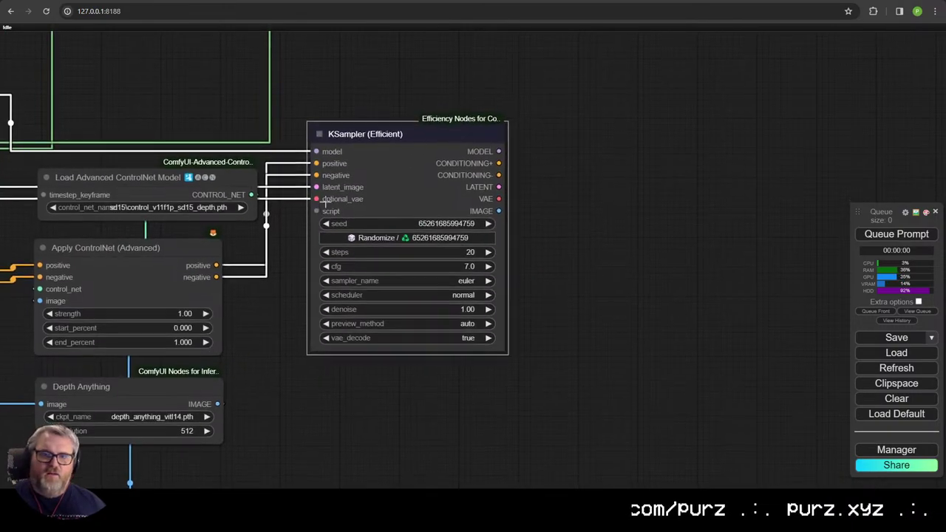
pyautogui.scroll(-5, 497, 168)
pyautogui.moveTo(435, 286); pyautogui.dragTo(470, 267)
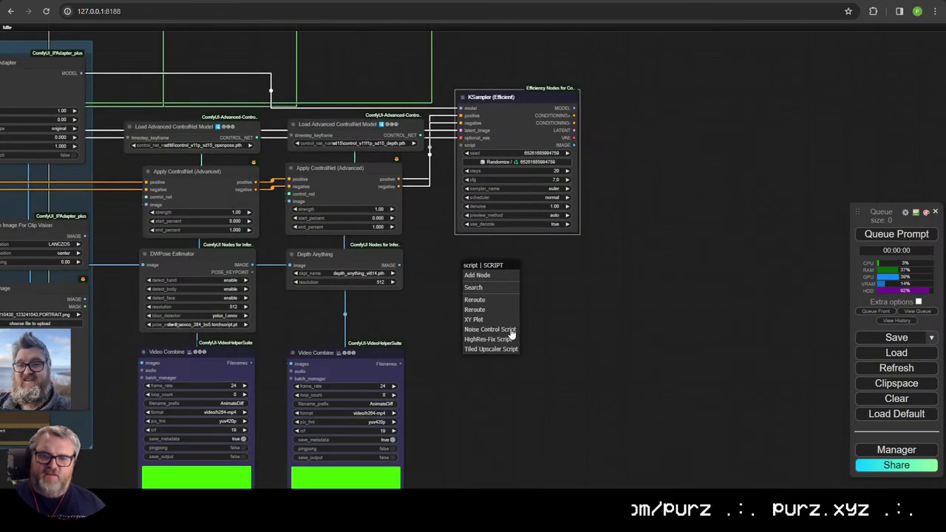
pyautogui.click(500, 344)
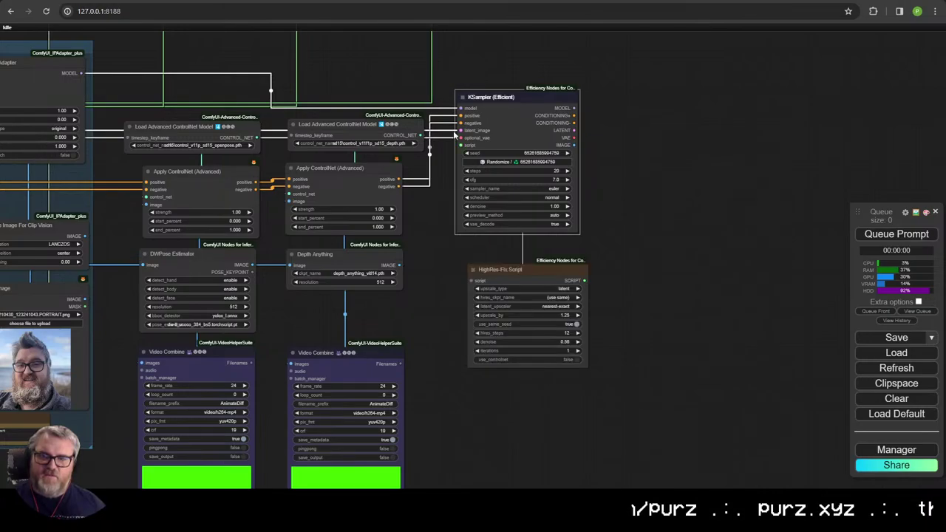
pyautogui.scroll(3, 495, 276)
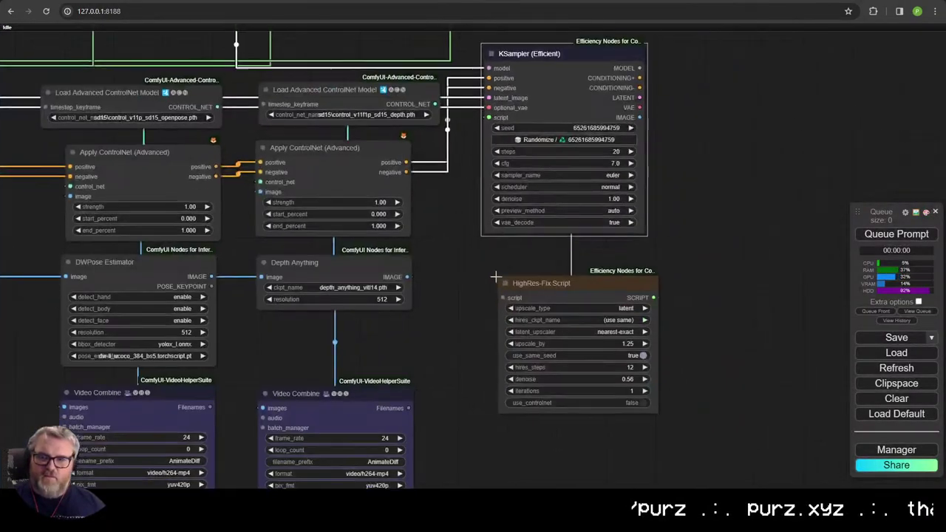
pyautogui.moveTo(496, 276); pyautogui.dragTo(481, 248)
pyautogui.moveTo(526, 256); pyautogui.dragTo(473, 197)
# Step: Set the HighRes-Fix Script node's upscale_by to 1.5, hires_steps to 8 and denoise to 0.4
pyautogui.scroll(4, 482, 200)
pyautogui.click(537, 231)
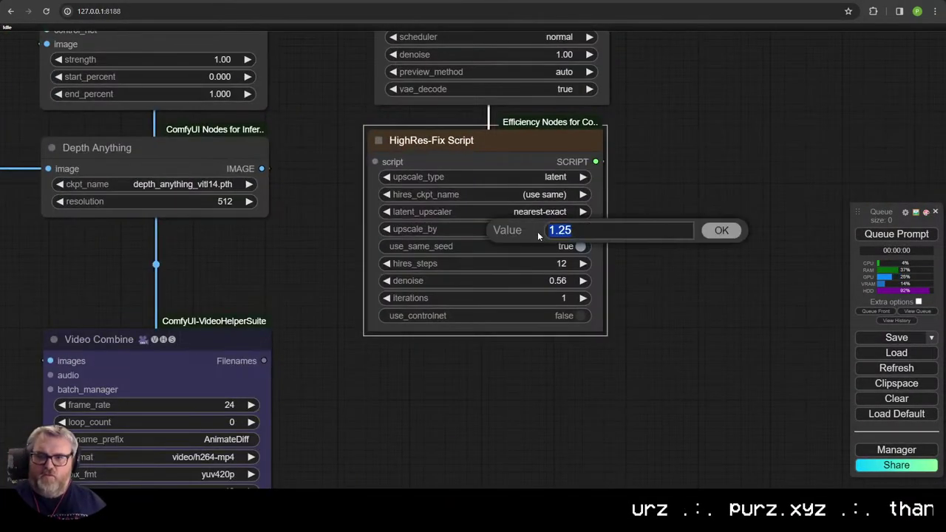
pyautogui.write('1.5')
pyautogui.press('Return')
pyautogui.click(536, 263)
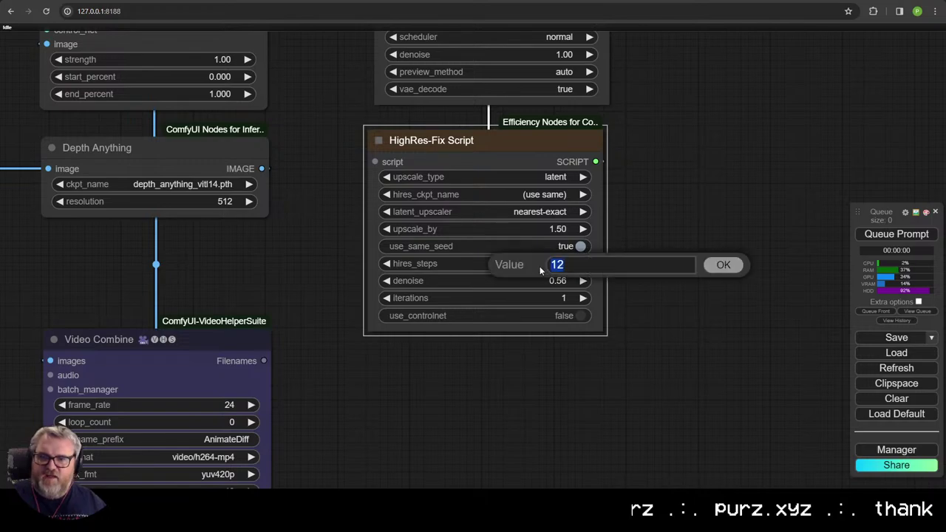
pyautogui.write('8')
pyautogui.press('Return')
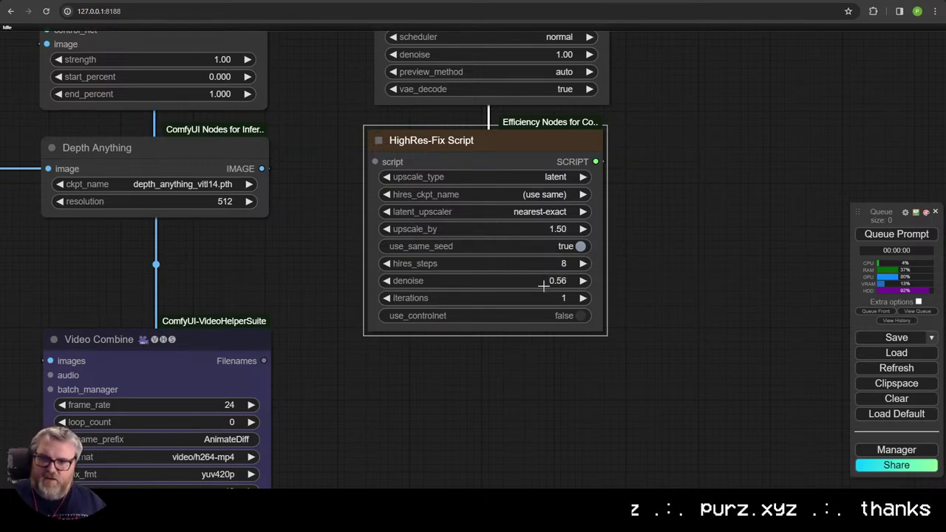
pyautogui.click(542, 281)
pyautogui.write('.4')
pyautogui.press('Return')
pyautogui.scroll(-3, 543, 279)
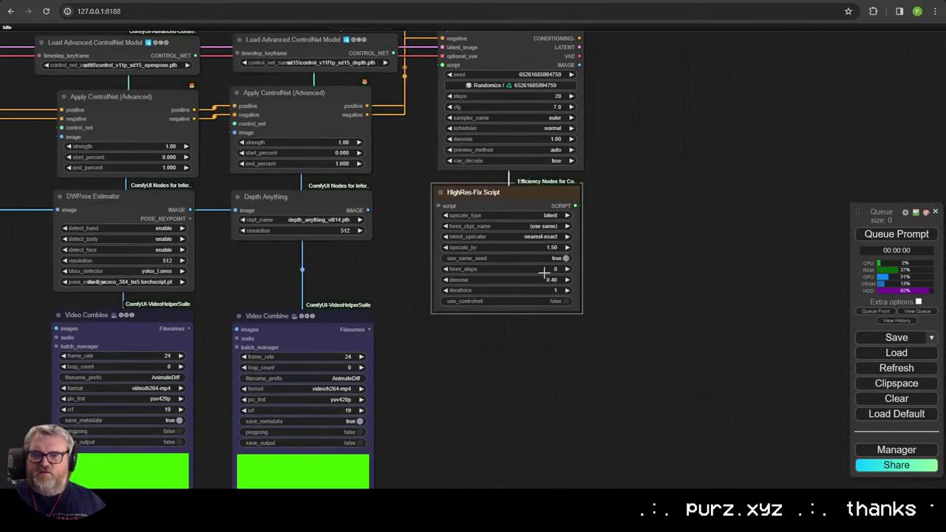
# Step: Set the KSampler's sampler_name to lcm and its scheduler to sgm_uniform
pyautogui.scroll(-2, 562, 266)
pyautogui.scroll(5, 447, 341)
pyautogui.click(357, 223)
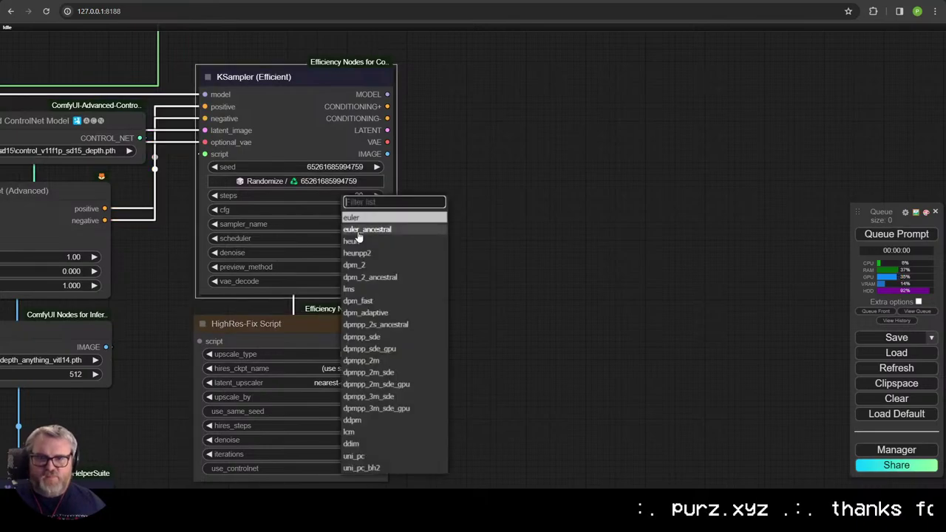
pyautogui.click(362, 432)
pyautogui.scroll(3, 352, 210)
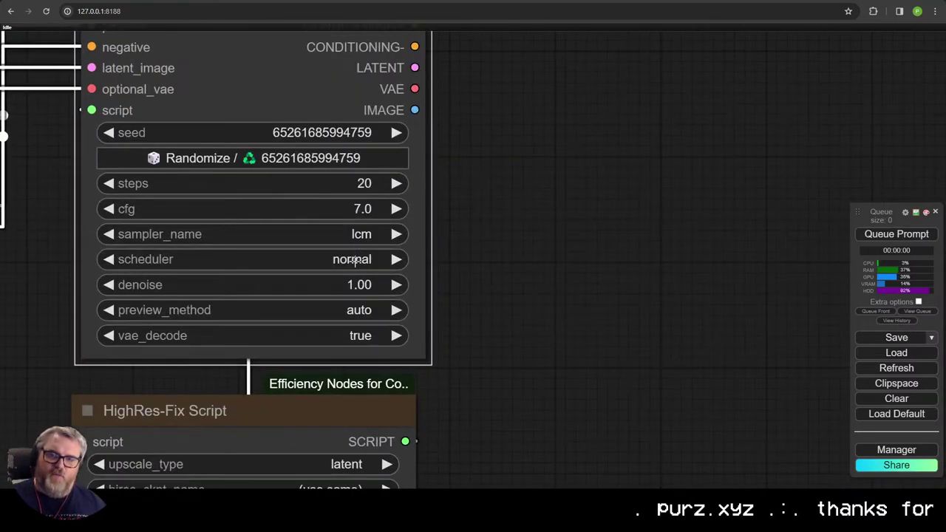
pyautogui.click(354, 259)
pyautogui.click(370, 300)
# Step: Set the KSampler's cfg to 1.0 and its steps to 11
pyautogui.scroll(4, 373, 294)
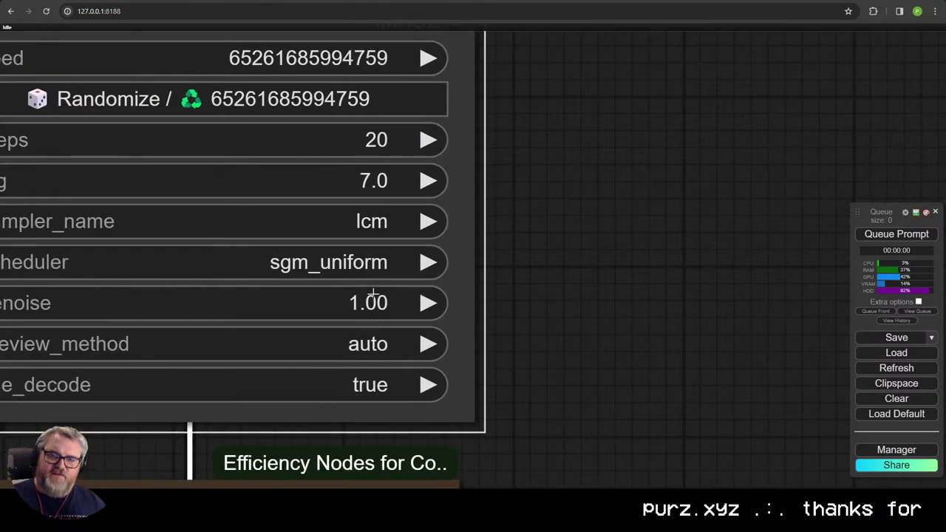
pyautogui.moveTo(373, 294); pyautogui.dragTo(560, 310)
pyautogui.click(581, 209)
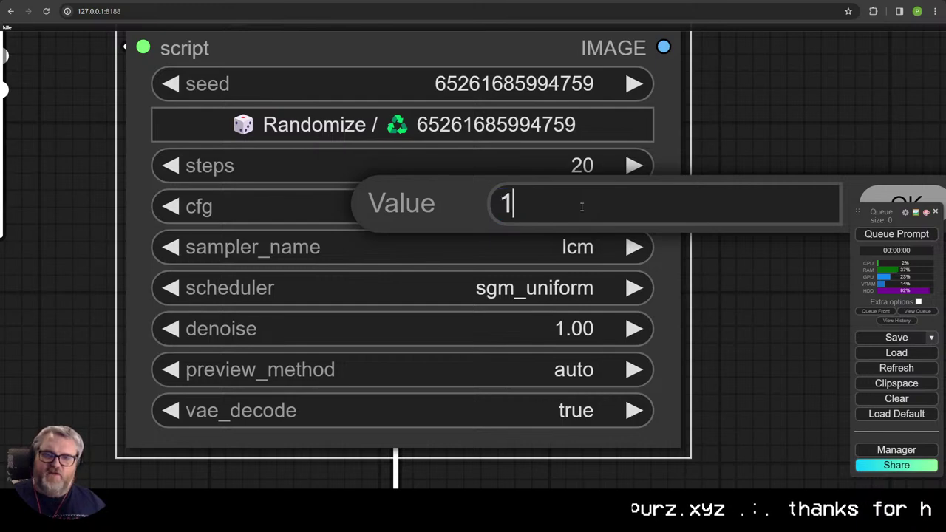
pyautogui.write('1')
pyautogui.press('Return')
pyautogui.click(597, 162)
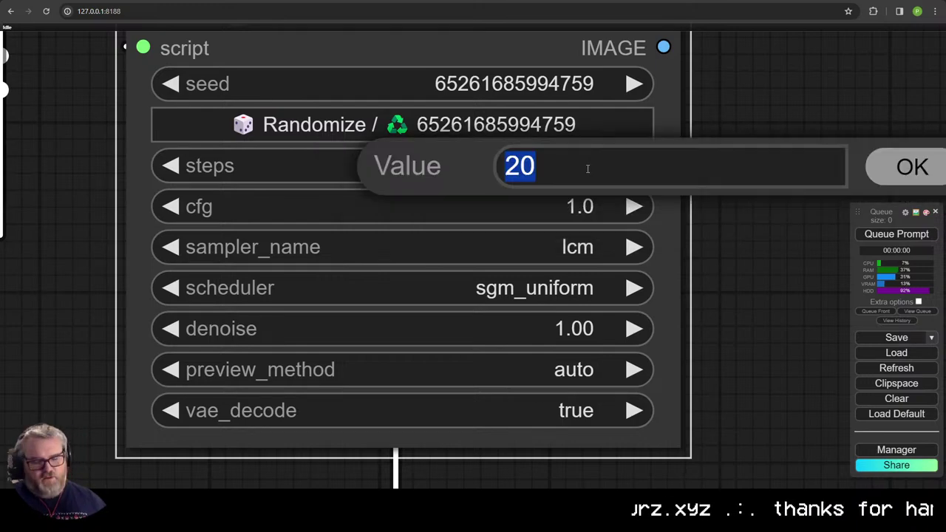
pyautogui.write('20')
pyautogui.press('Return')
pyautogui.scroll(-3, 583, 177)
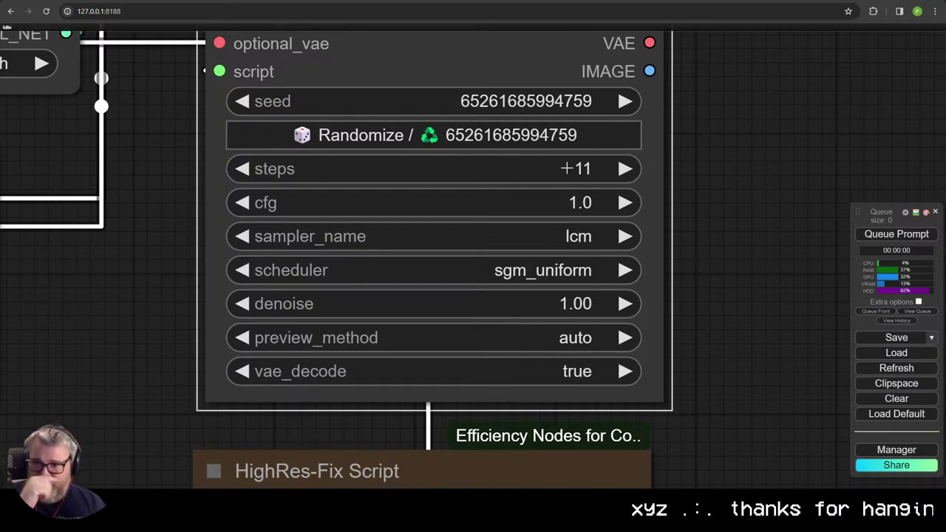
pyautogui.scroll(-5, 482, 254)
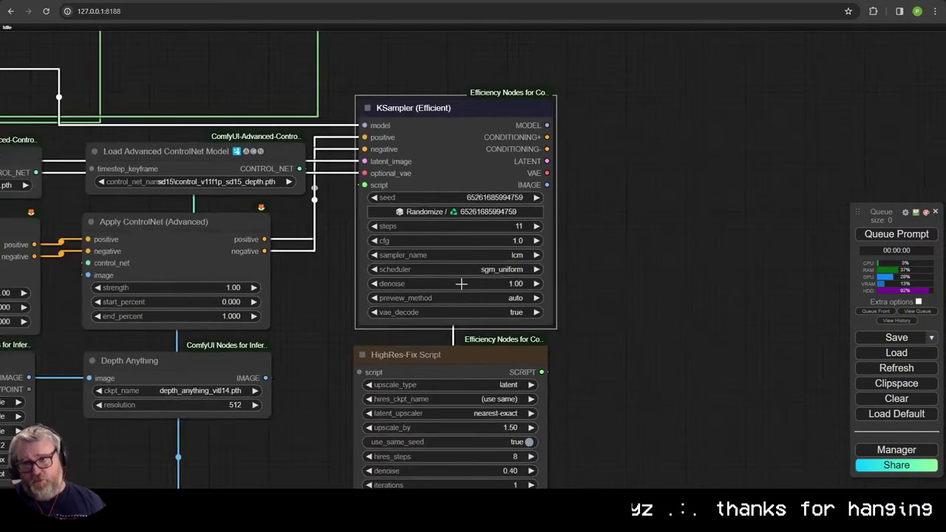
# Step: Copy an existing Video Combine node, place the copy beside the KSampler and connect the KSampler's IMAGE output to its images input
pyautogui.moveTo(657, 253); pyautogui.dragTo(663, 132)
pyautogui.moveTo(522, 241); pyautogui.dragTo(521, 208)
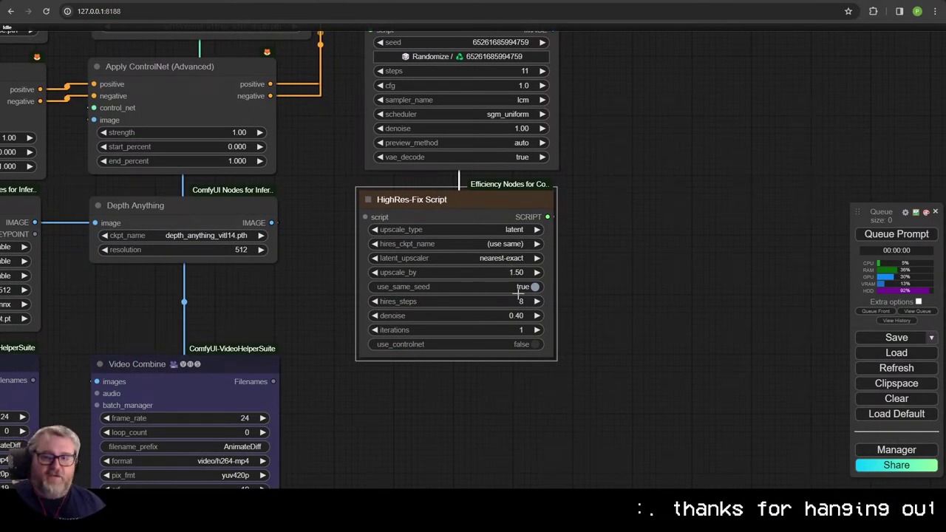
pyautogui.scroll(-1, 490, 222)
pyautogui.moveTo(479, 226); pyautogui.dragTo(345, 360)
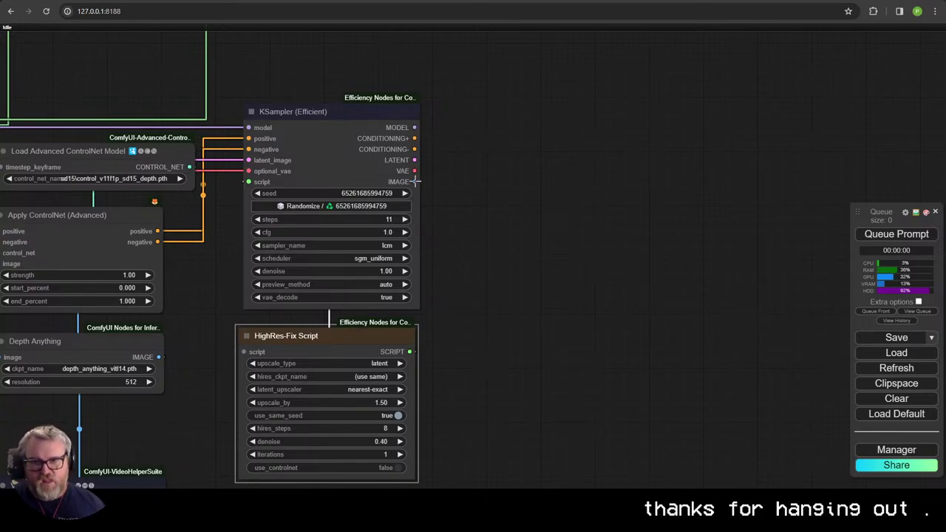
pyautogui.moveTo(416, 181); pyautogui.dragTo(537, 240)
pyautogui.scroll(-6, 449, 253)
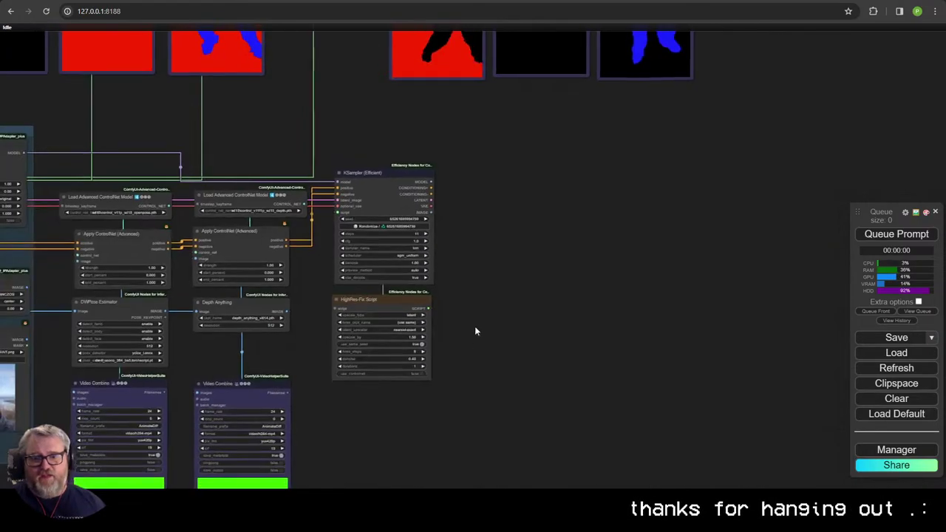
pyautogui.moveTo(475, 330); pyautogui.dragTo(589, 173)
pyautogui.click(371, 227)
pyautogui.hotkey('ctrl', 'c')
pyautogui.hotkey('ctrl', 'v')
pyautogui.moveTo(651, 164); pyautogui.dragTo(430, 343)
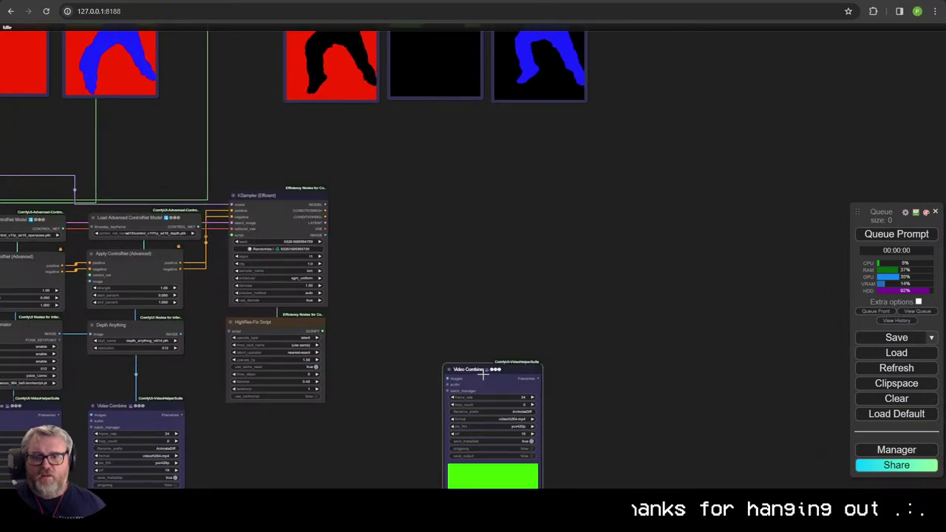
pyautogui.moveTo(469, 369); pyautogui.dragTo(415, 193)
pyautogui.moveTo(324, 235); pyautogui.dragTo(396, 208)
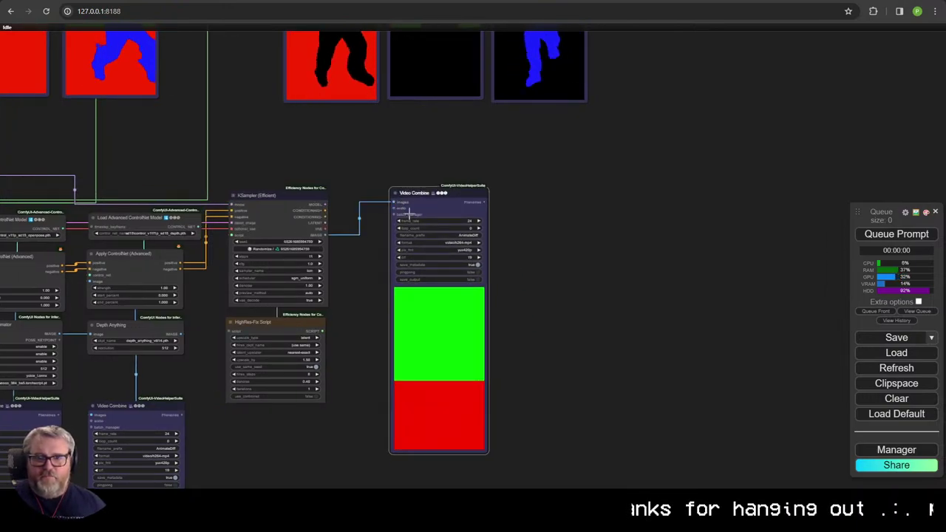
# Step: On the new Video Combine node, set filename_prefix to rgb_mask_output\final_24fps, crf to 16 and save_output to true, and move it closer to the KSampler
pyautogui.scroll(10, 462, 259)
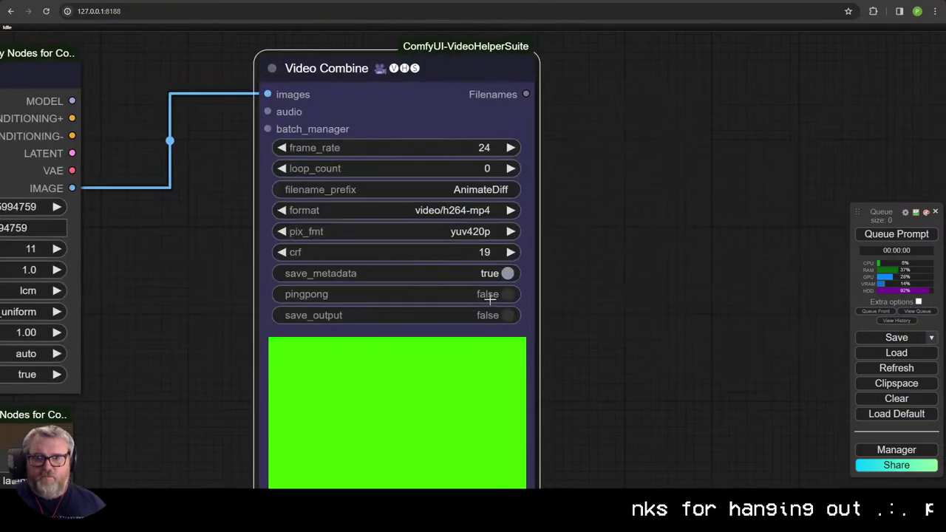
pyautogui.click(467, 187)
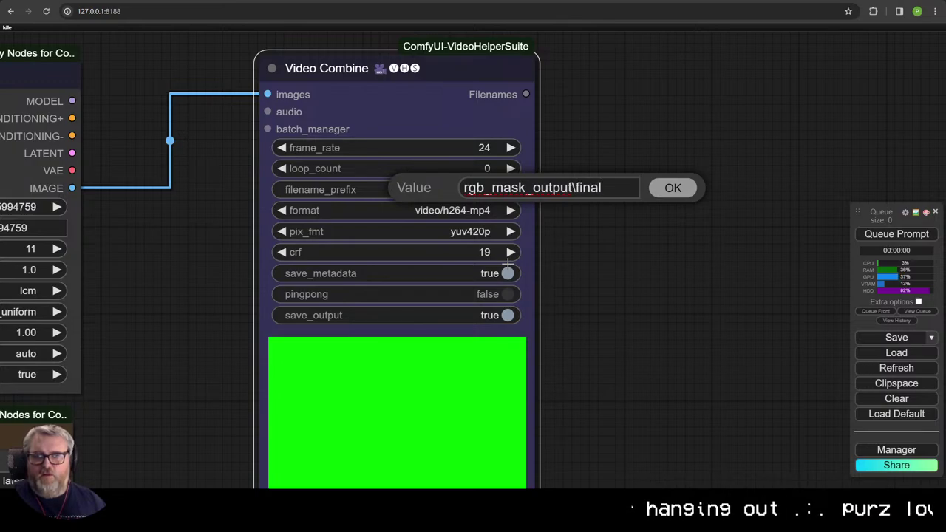
pyautogui.press('Return')
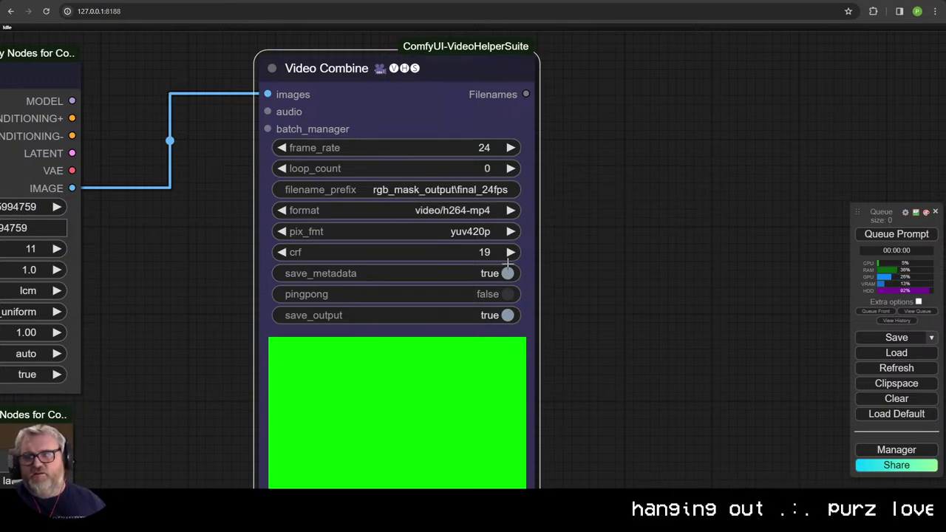
pyautogui.scroll(-6, 541, 272)
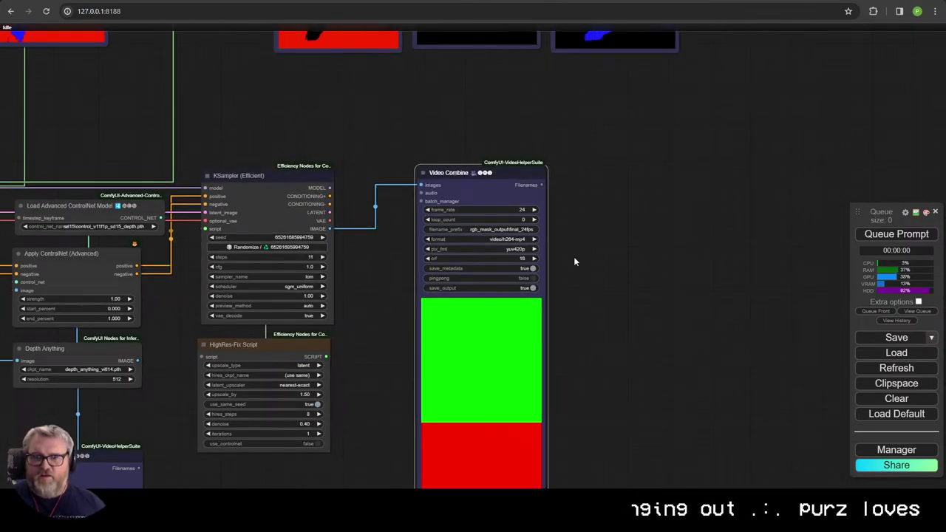
pyautogui.moveTo(573, 257); pyautogui.dragTo(590, 179)
pyautogui.moveTo(493, 96); pyautogui.dragTo(430, 98)
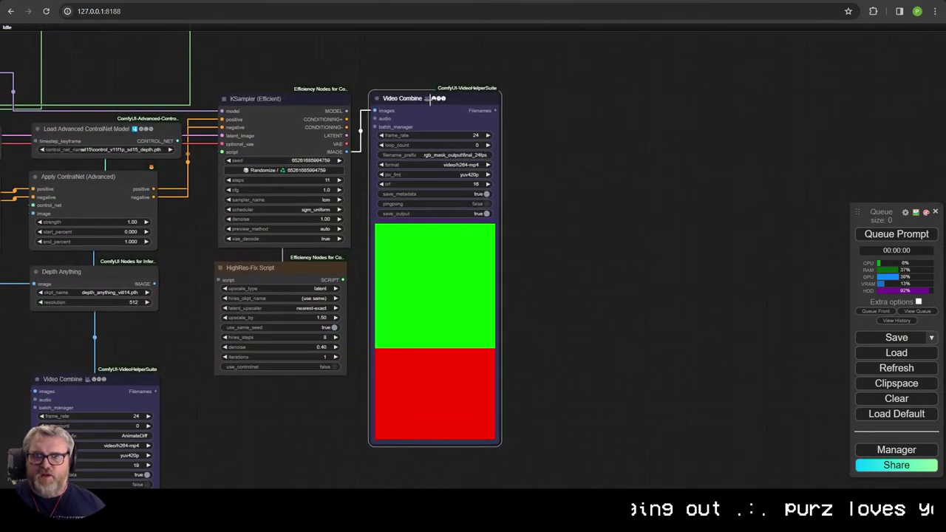
pyautogui.moveTo(607, 228); pyautogui.dragTo(813, 223)
pyautogui.scroll(-6, 710, 289)
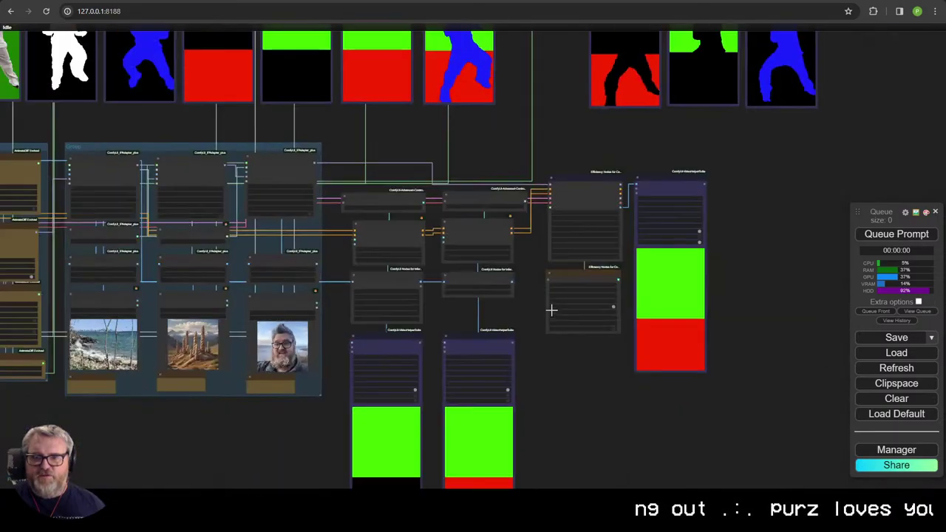
pyautogui.moveTo(572, 282); pyautogui.dragTo(683, 179)
pyautogui.scroll(5, 634, 238)
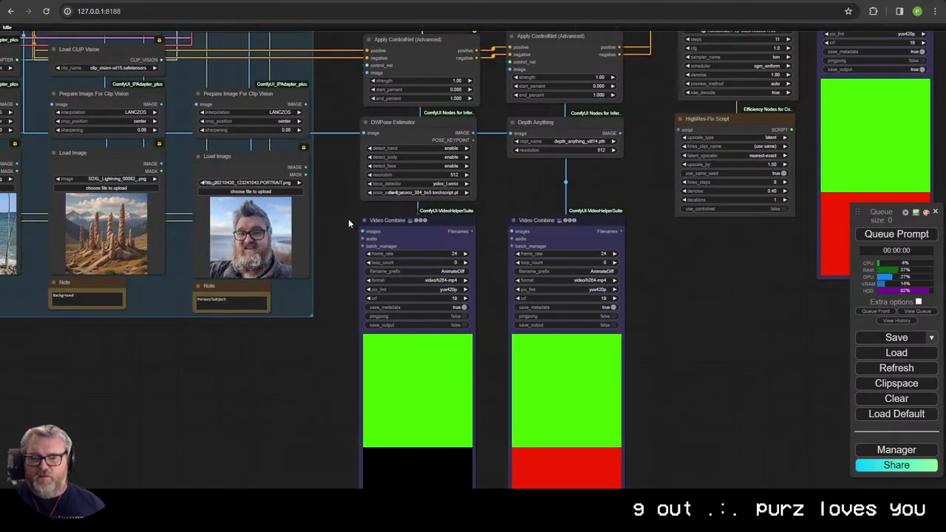
pyautogui.moveTo(348, 219); pyautogui.dragTo(470, 318)
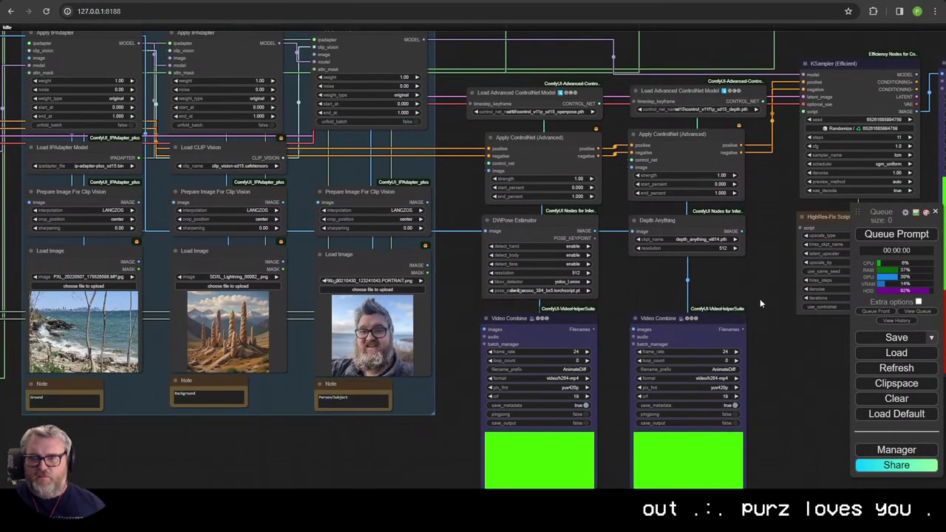
pyautogui.scroll(-5, 739, 272)
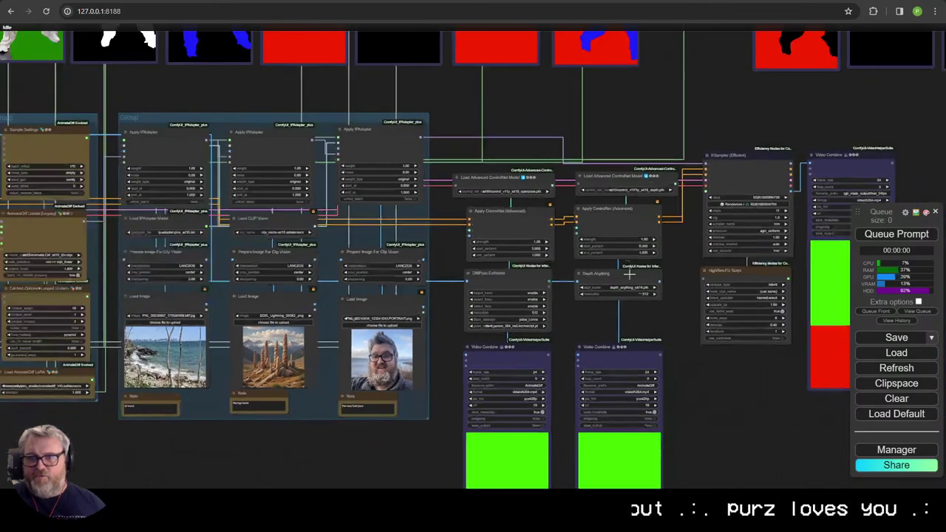
pyautogui.moveTo(490, 125); pyautogui.dragTo(647, 446)
pyautogui.moveTo(716, 459); pyautogui.dragTo(659, 298)
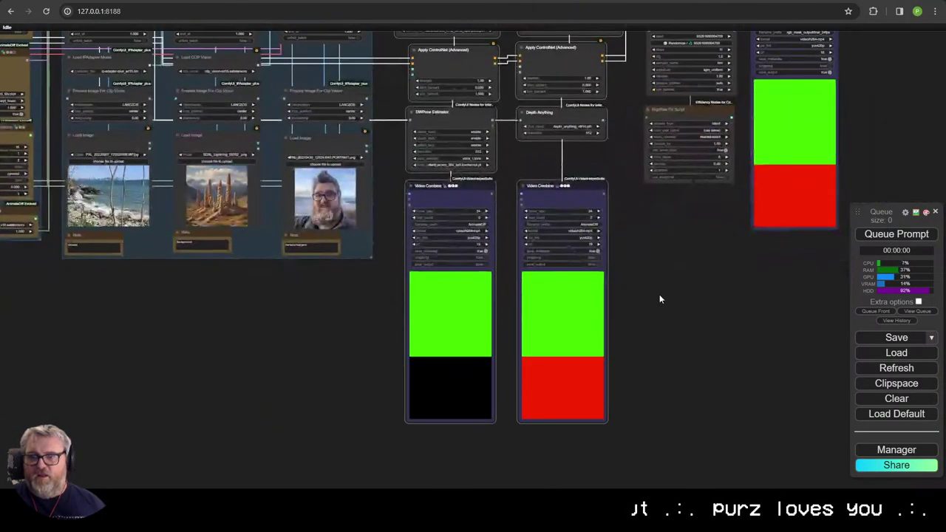
pyautogui.rightClick(659, 296)
pyautogui.scroll(4, 473, 303)
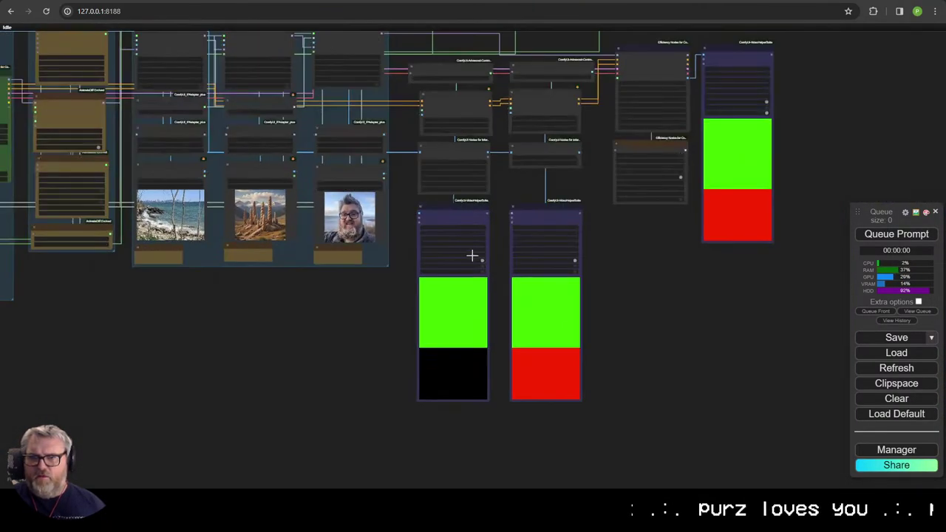
pyautogui.scroll(-5, 470, 252)
# Step: Add a group around the openpose and depth ControlNet nodes with their preprocessors and Video Combine previews, and move it level with the IPAdapter group
pyautogui.moveTo(483, 141); pyautogui.dragTo(512, 154)
pyautogui.moveTo(539, 321); pyautogui.dragTo(539, 230)
pyautogui.scroll(8, 538, 230)
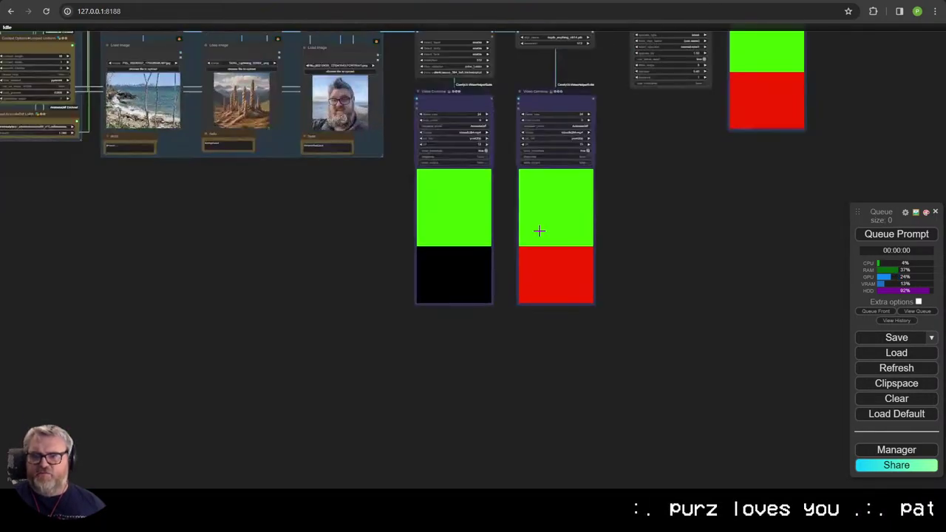
pyautogui.scroll(-5, 613, 143)
pyautogui.scroll(-1, 624, 155)
pyautogui.moveTo(572, 259); pyautogui.dragTo(425, 57)
pyautogui.scroll(1, 520, 408)
pyautogui.rightClick(641, 306)
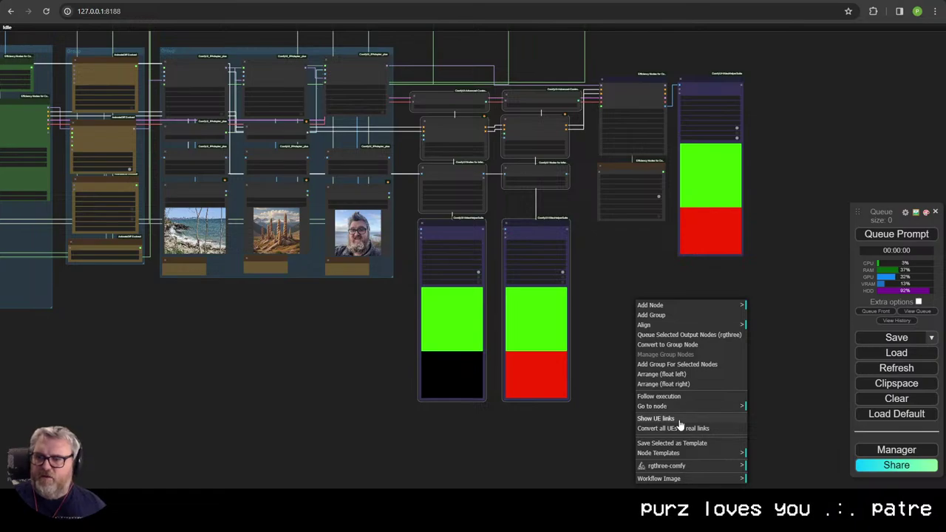
pyautogui.click(676, 364)
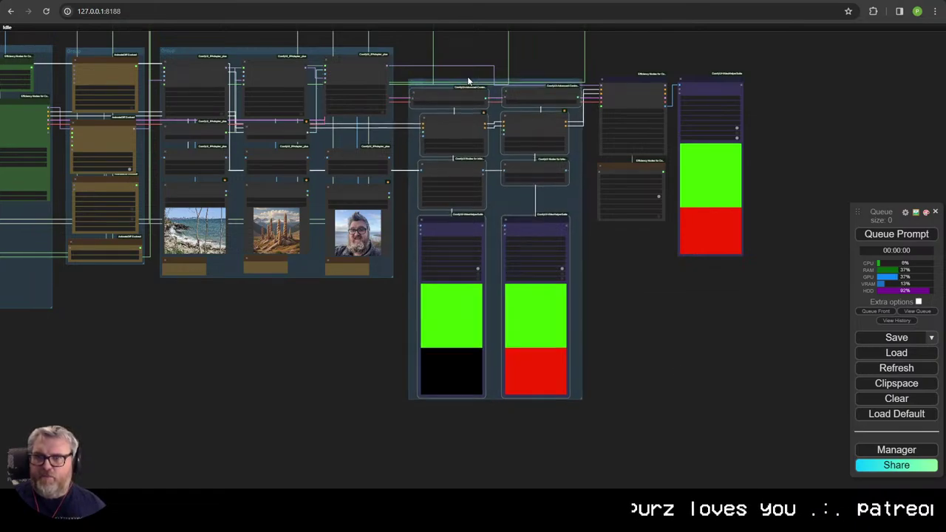
pyautogui.moveTo(469, 84); pyautogui.dragTo(463, 54)
# Step: Group the KSampler and HighRes-Fix Script nodes, and align the group and the final Video Combine node with the ControlNet group
pyautogui.scroll(6, 437, 315)
pyautogui.moveTo(594, 269); pyautogui.dragTo(410, 442)
pyautogui.moveTo(425, 426); pyautogui.dragTo(411, 185)
pyautogui.rightClick(401, 438)
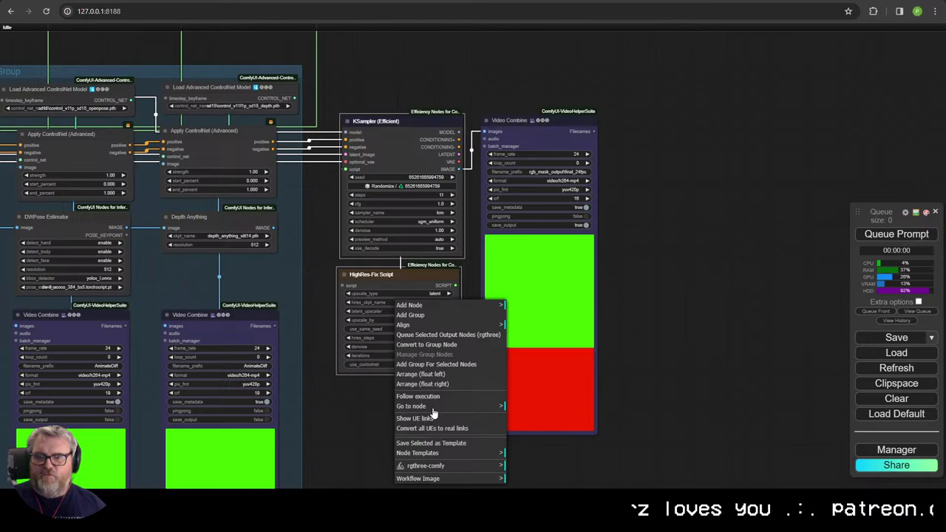
pyautogui.click(447, 365)
pyautogui.moveTo(365, 105); pyautogui.dragTo(351, 69)
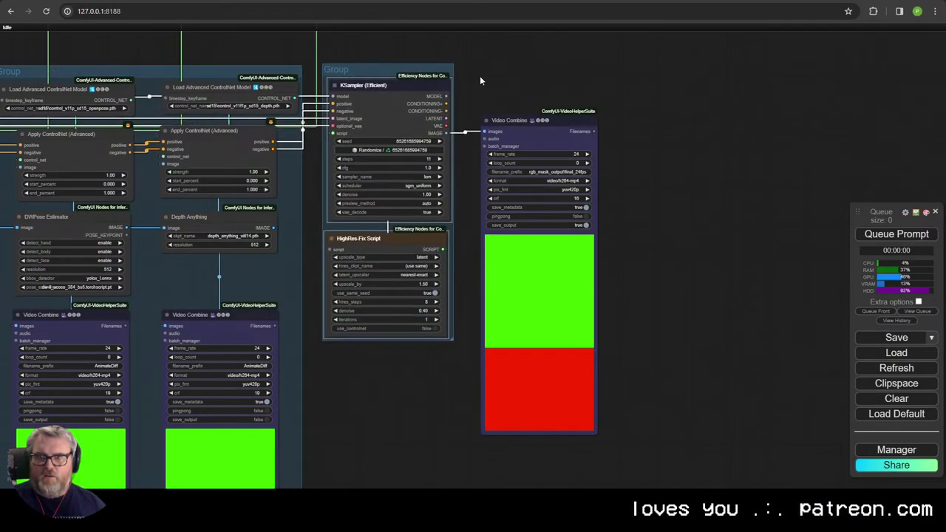
pyautogui.moveTo(525, 129); pyautogui.dragTo(527, 80)
pyautogui.scroll(-4, 513, 338)
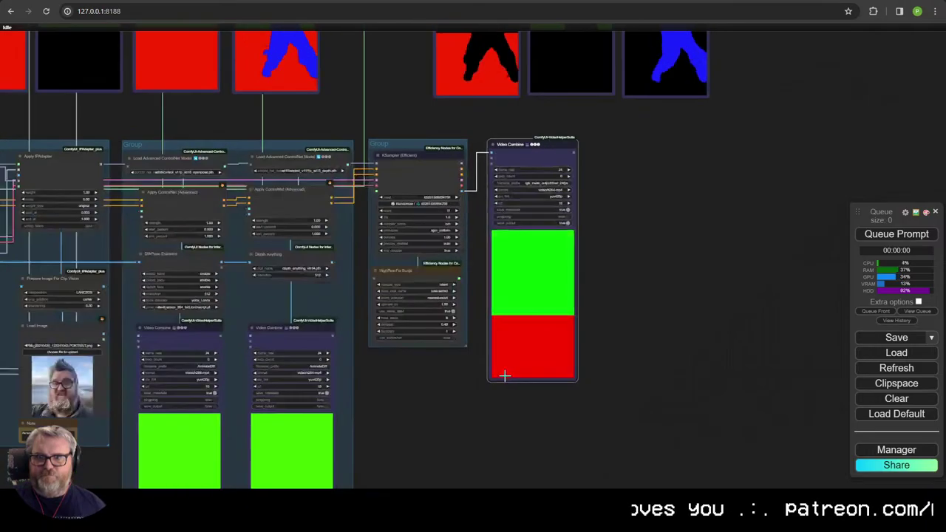
# Step: Colour the Apply IPAdapter, Load IPAdapter Model, Load CLIP Vision and Prepare Image For Clip Vision nodes cyan
pyautogui.moveTo(436, 392); pyautogui.dragTo(668, 343)
pyautogui.scroll(-5, 611, 386)
pyautogui.scroll(8, 255, 352)
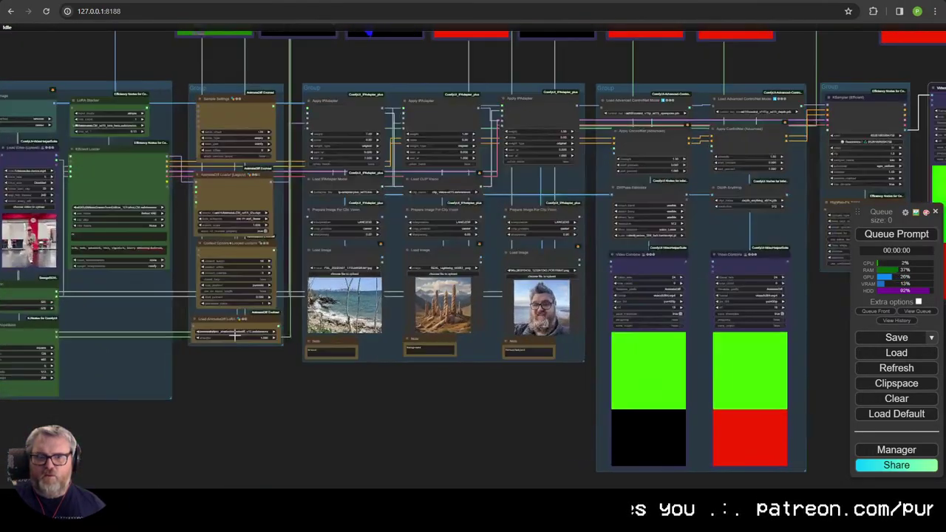
pyautogui.scroll(-5, 334, 404)
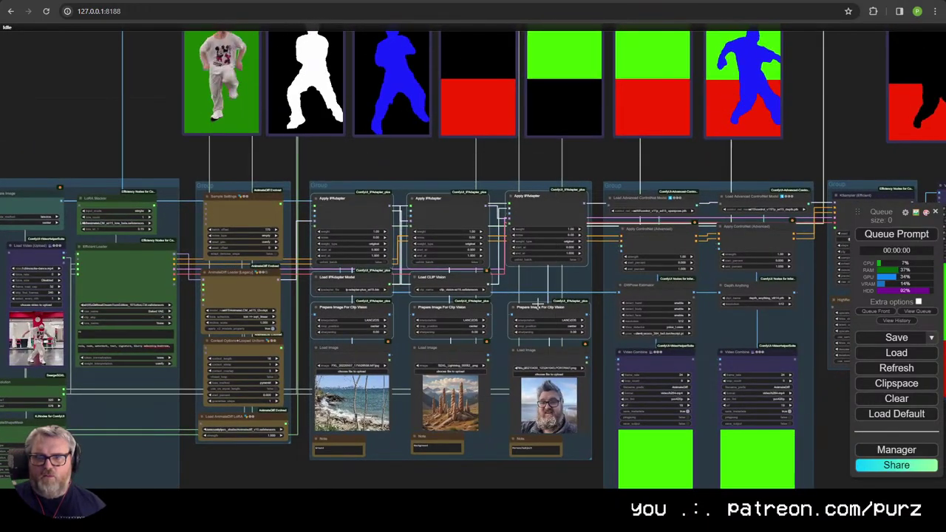
pyautogui.rightClick(543, 332)
pyautogui.moveTo(575, 372)
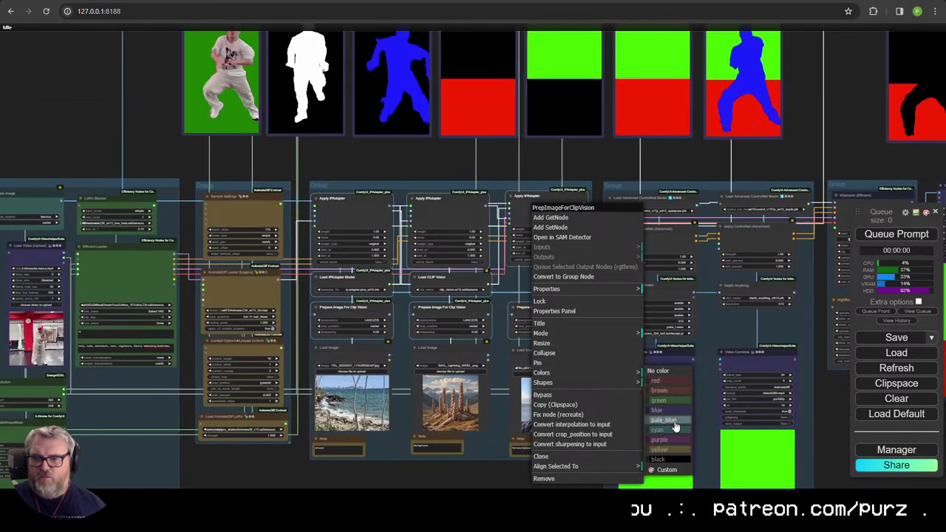
pyautogui.click(666, 434)
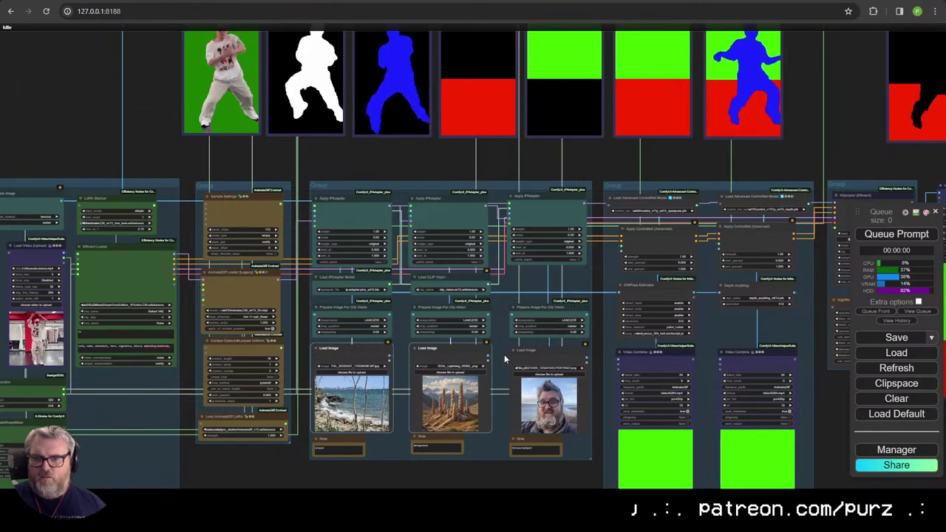
# Step: Colour the three Load Image nodes in the IPAdapter group blue
pyautogui.rightClick(534, 369)
pyautogui.moveTo(576, 382)
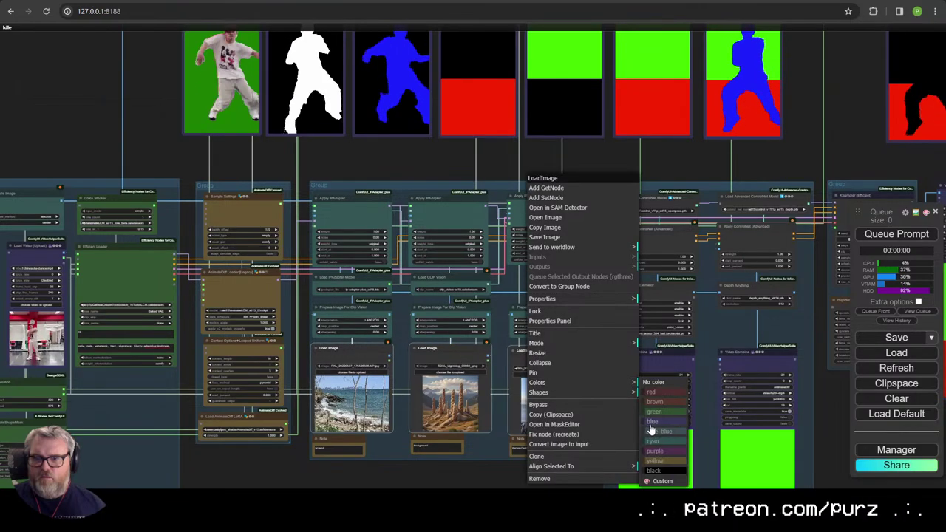
pyautogui.click(664, 427)
pyautogui.moveTo(451, 461); pyautogui.dragTo(445, 364)
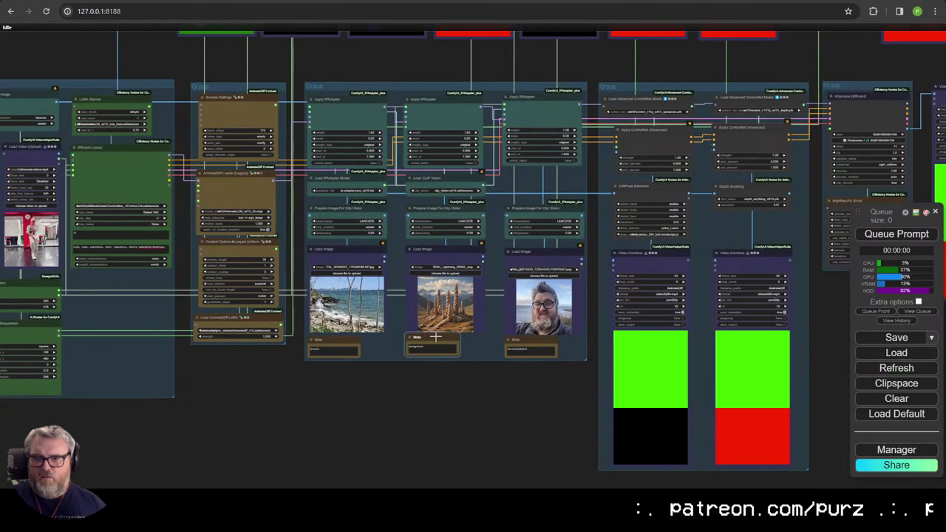
# Step: Set batch_offset to 1 in the AnimateDiff Sample Settings node
pyautogui.moveTo(361, 440); pyautogui.dragTo(498, 478)
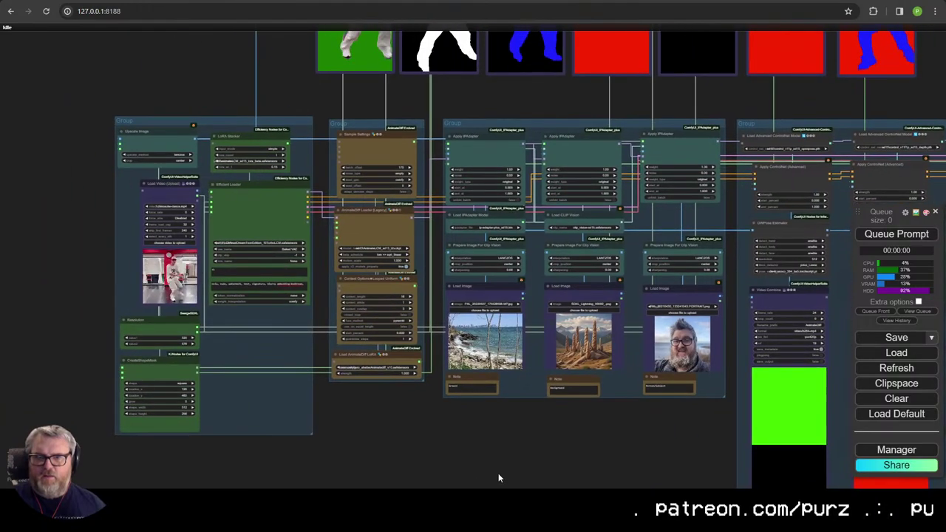
pyautogui.scroll(5, 326, 383)
pyautogui.scroll(2, 458, 128)
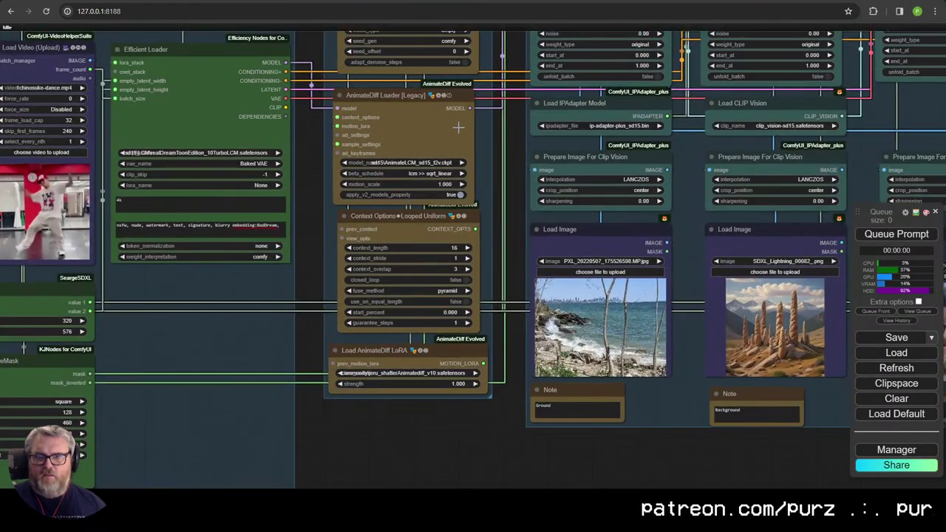
pyautogui.moveTo(458, 127); pyautogui.dragTo(498, 283)
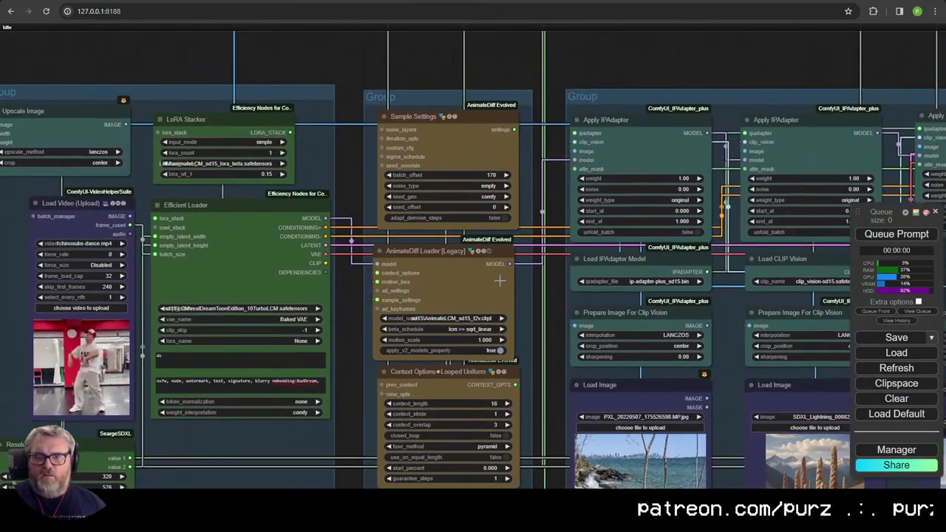
pyautogui.click(480, 174)
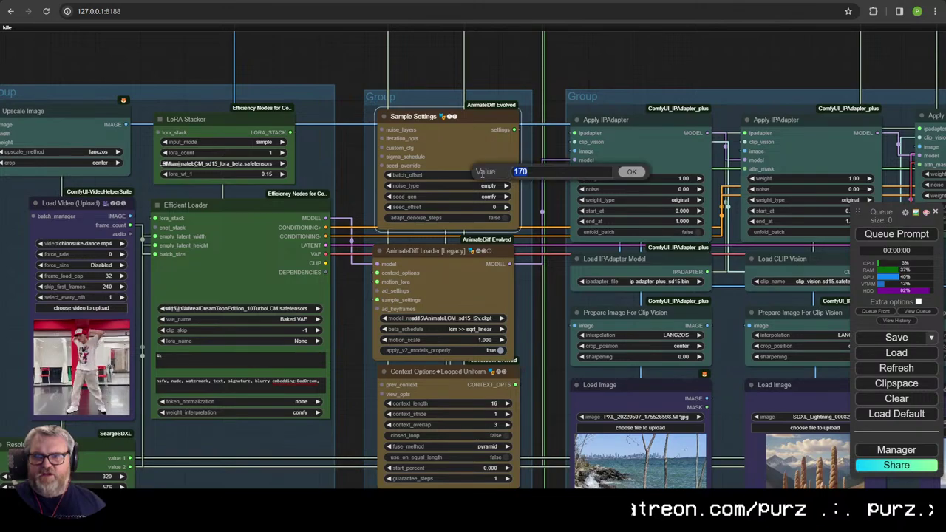
pyautogui.click(630, 172)
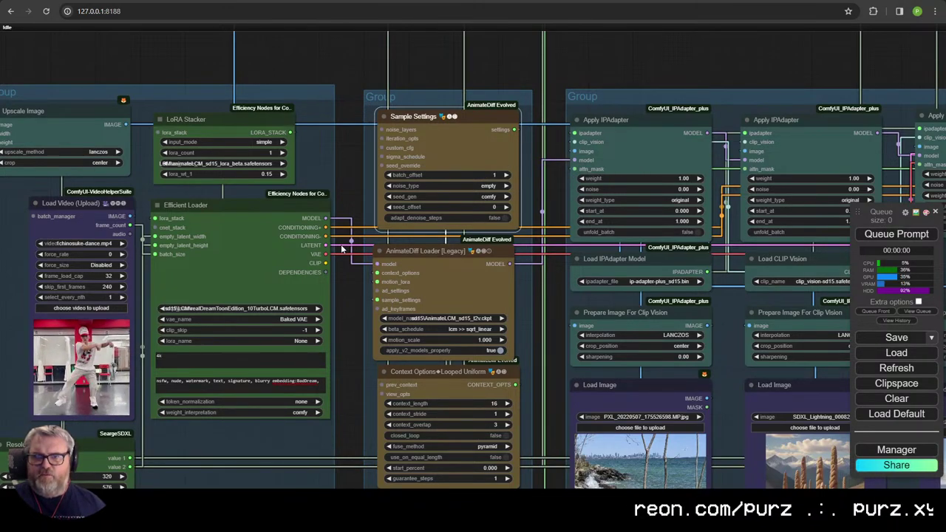
pyautogui.moveTo(344, 247); pyautogui.dragTo(498, 207)
pyautogui.scroll(-2, 499, 207)
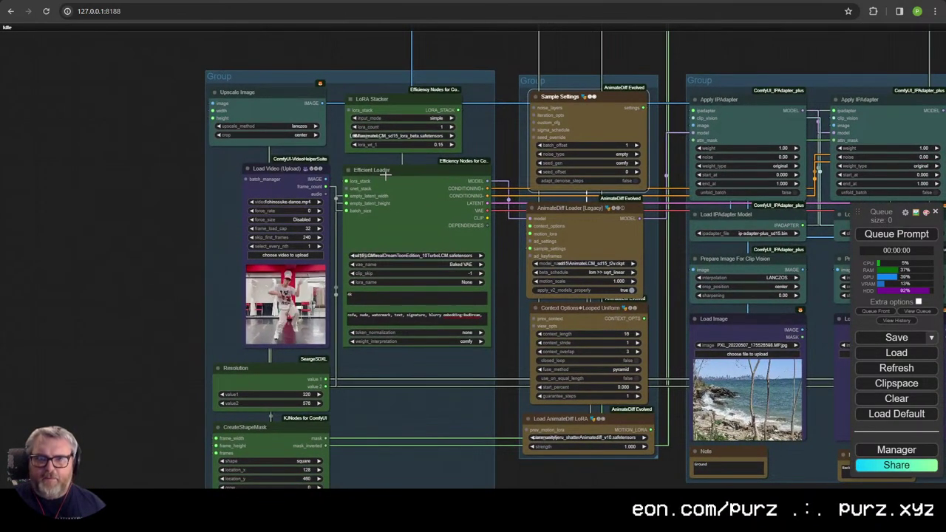
pyautogui.scroll(-1, 428, 342)
pyautogui.moveTo(430, 356); pyautogui.dragTo(303, 461)
pyautogui.scroll(3, 428, 279)
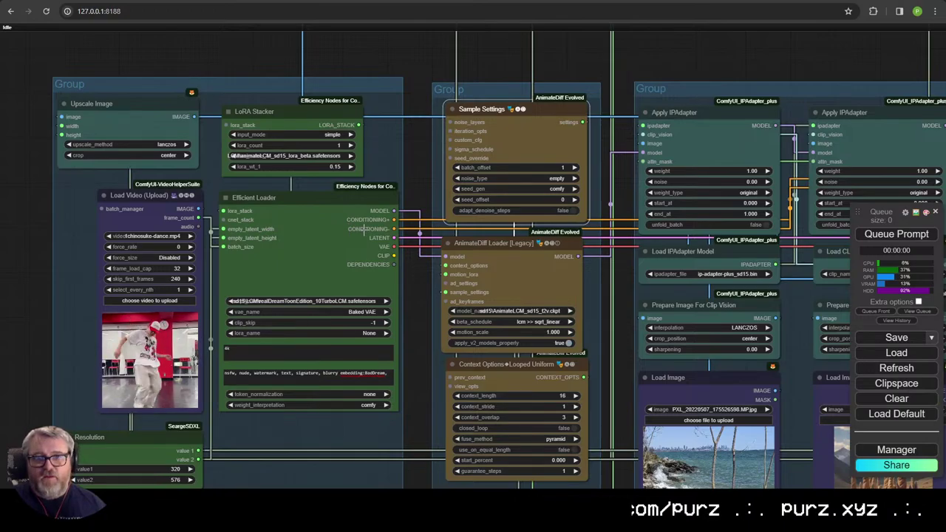
pyautogui.scroll(-2, 361, 234)
pyautogui.scroll(-1, 362, 232)
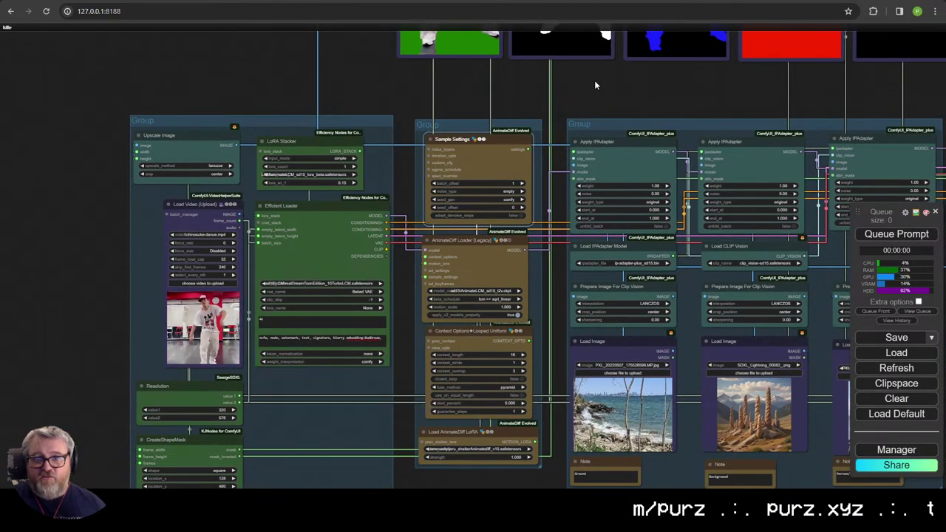
# Step: Colour the Load Advanced ControlNet Model, Apply ControlNet, DWPose Estimator and Depth Anything nodes yellow
pyautogui.moveTo(595, 79); pyautogui.dragTo(95, 13)
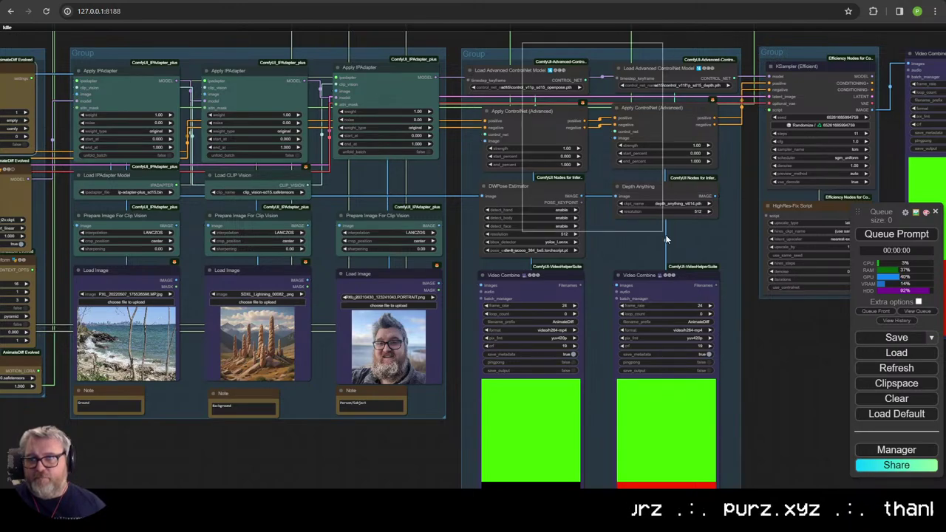
pyautogui.moveTo(683, 260); pyautogui.dragTo(683, 260)
pyautogui.rightClick(654, 179)
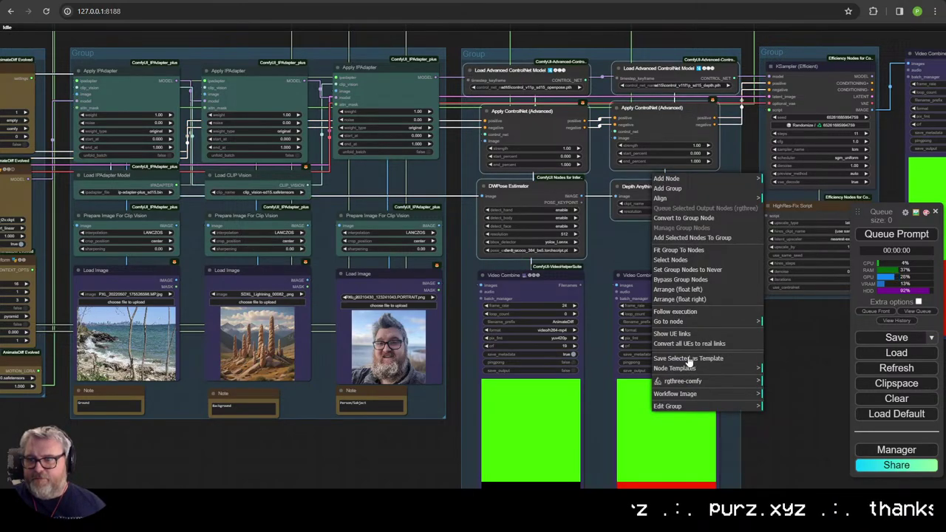
pyautogui.rightClick(503, 185)
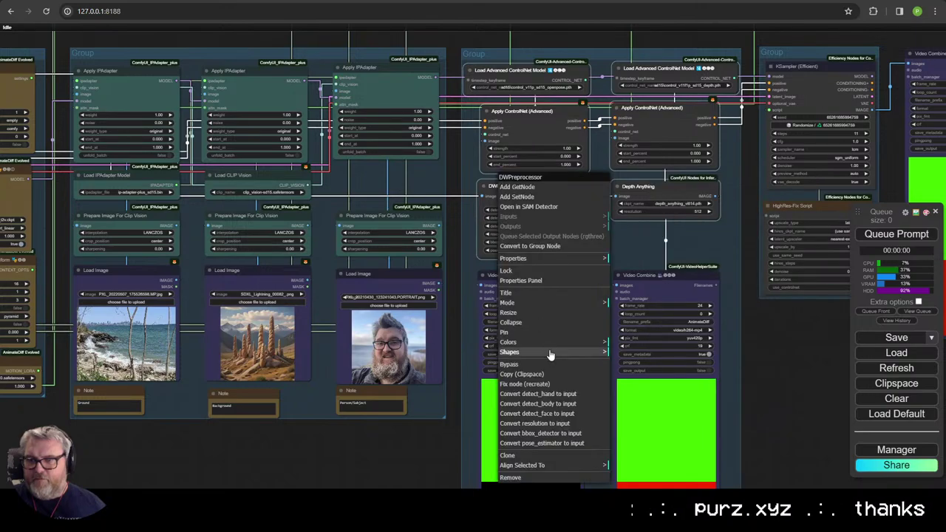
pyautogui.click(550, 343)
pyautogui.click(643, 419)
pyautogui.click(760, 377)
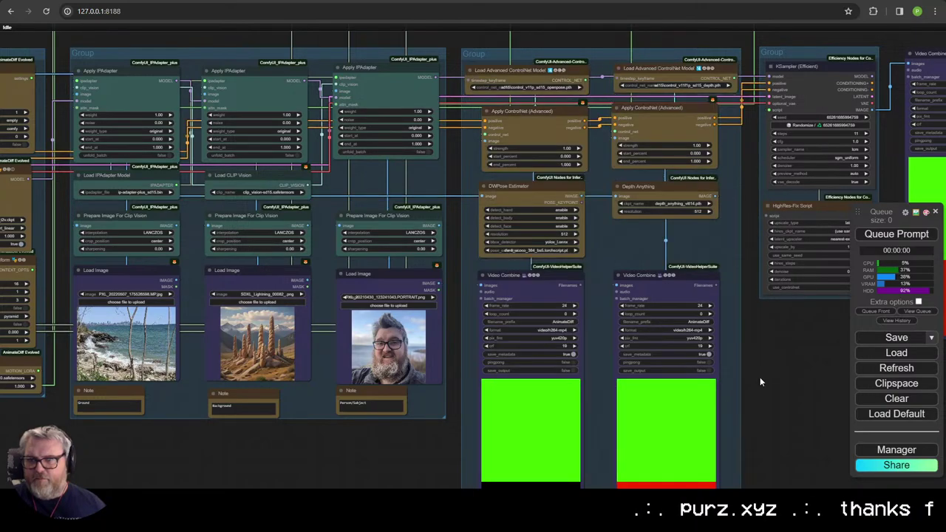
# Step: Queue the prompt to run the completed workflow
pyautogui.scroll(-3, 759, 377)
pyautogui.moveTo(760, 377); pyautogui.dragTo(543, 373)
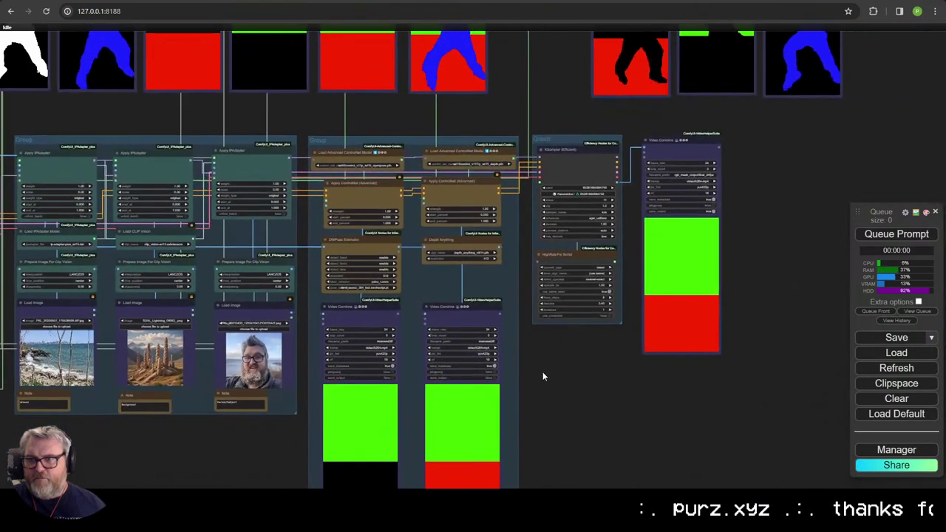
pyautogui.click(908, 235)
# Step: Examine the running workflow's progress through the DWPose Estimator and Depth Anything nodes and their Video Combine previews
pyautogui.scroll(-1, 501, 401)
pyautogui.scroll(-1, 501, 401)
pyautogui.moveTo(495, 413); pyautogui.dragTo(629, 386)
pyautogui.scroll(-1, 728, 376)
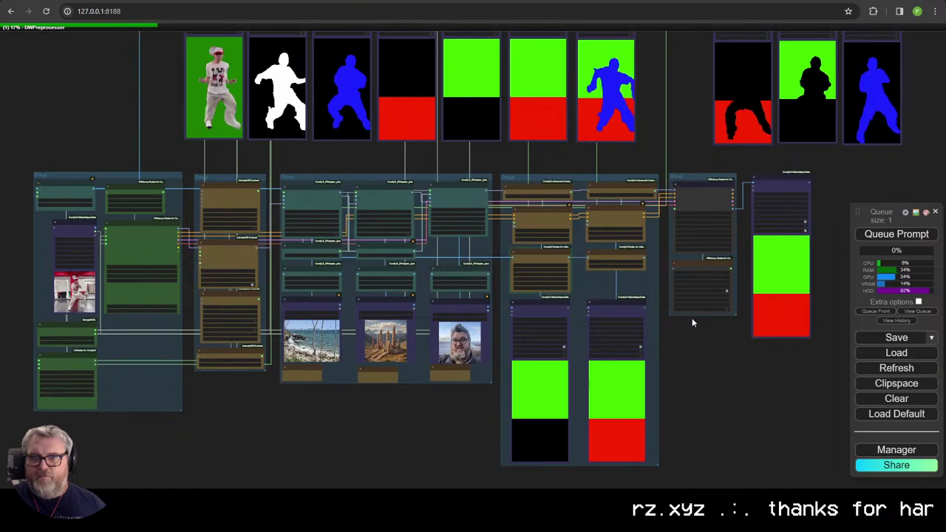
pyautogui.scroll(4, 588, 327)
pyautogui.scroll(1, 506, 355)
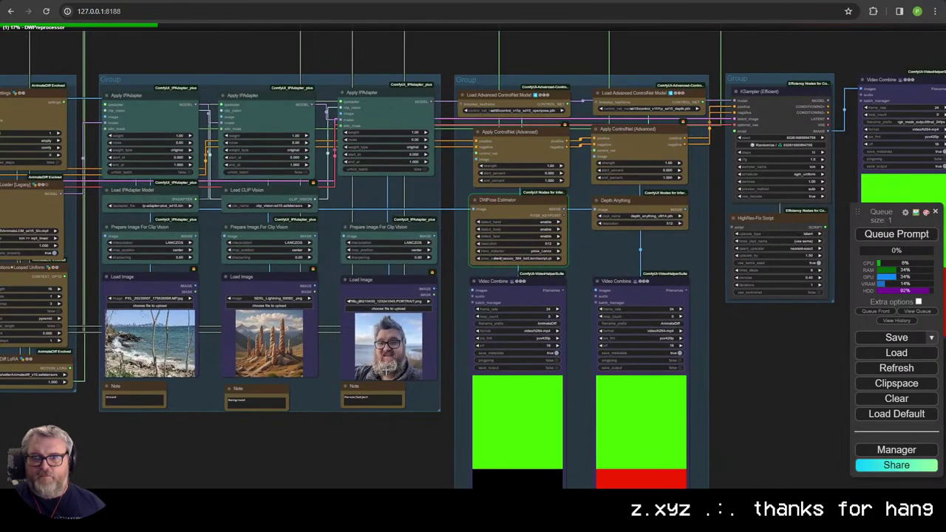
pyautogui.moveTo(768, 329); pyautogui.dragTo(641, 271)
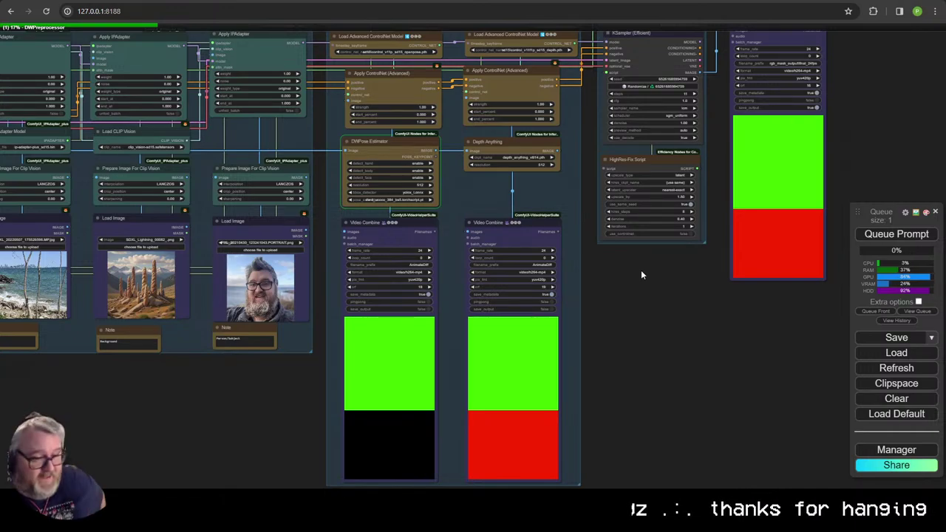
pyautogui.scroll(-4, 572, 314)
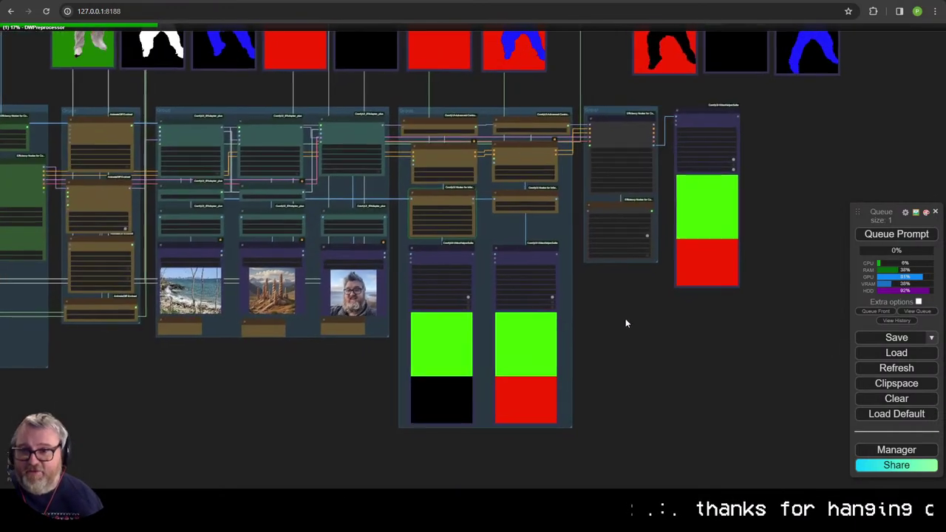
pyautogui.scroll(1, 621, 319)
pyautogui.scroll(2, 614, 320)
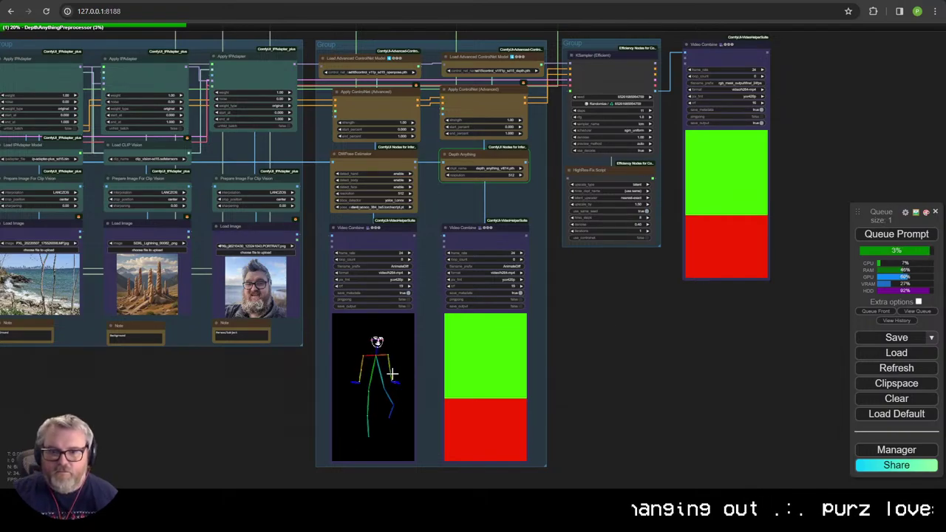
# Step: Colour the KSampler and HighRes-Fix Script nodes purple and nudge HighRes-Fix Script slightly closer to the KSampler
pyautogui.scroll(-4, 385, 377)
pyautogui.scroll(-3, 389, 374)
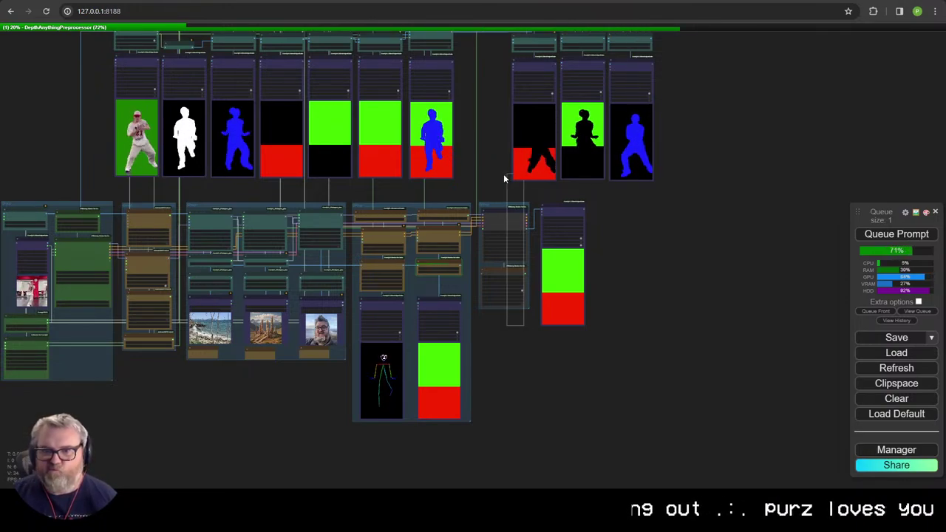
pyautogui.rightClick(522, 297)
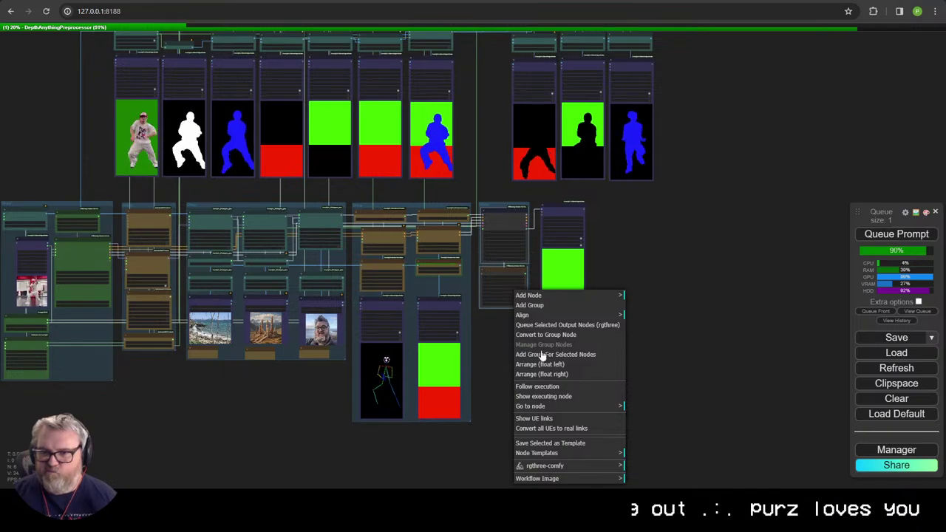
pyautogui.rightClick(507, 285)
pyautogui.click(518, 323)
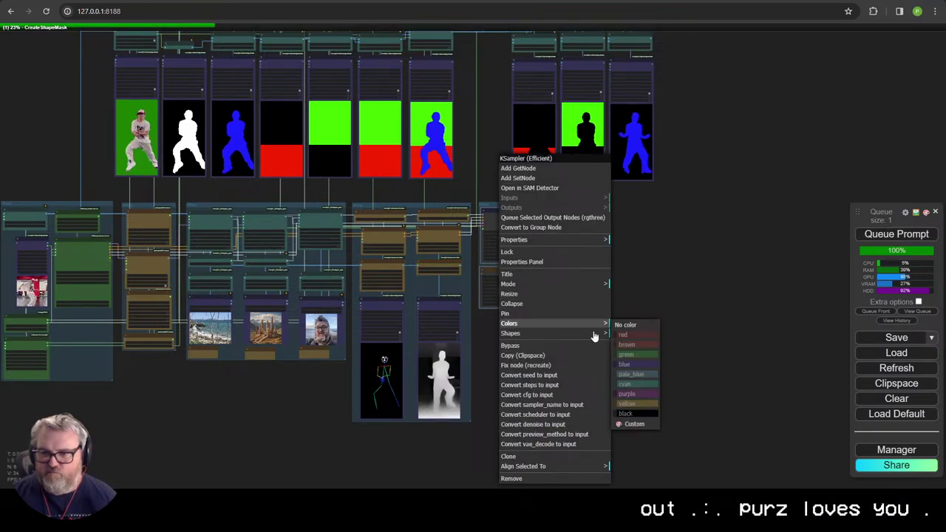
pyautogui.click(620, 396)
pyautogui.scroll(4, 587, 301)
pyautogui.scroll(2, 586, 301)
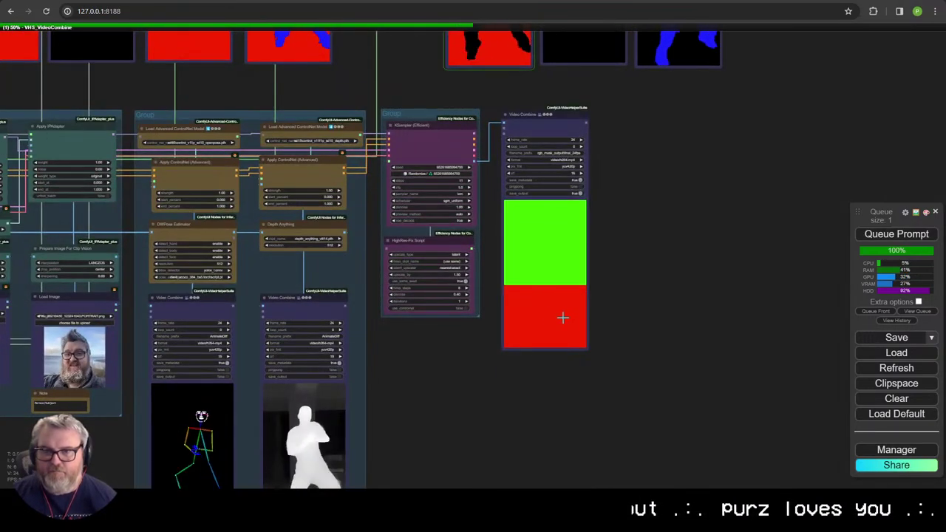
pyautogui.moveTo(436, 241); pyautogui.dragTo(434, 239)
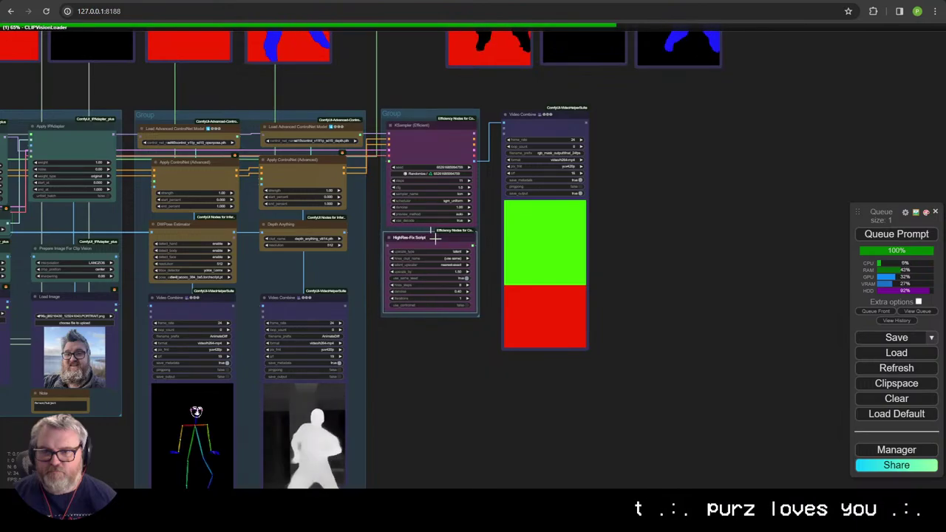
# Step: Examine the running workflow across the color-mask previews, IPAdapter and ControlNet groups, KSampler and final Video Combine
pyautogui.click(432, 332)
pyautogui.scroll(-4, 434, 346)
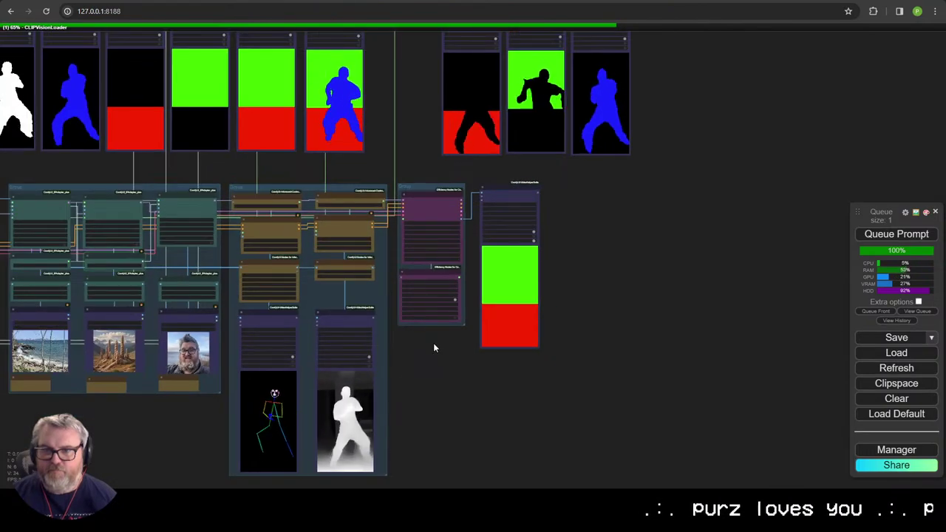
pyautogui.moveTo(434, 348); pyautogui.dragTo(448, 422)
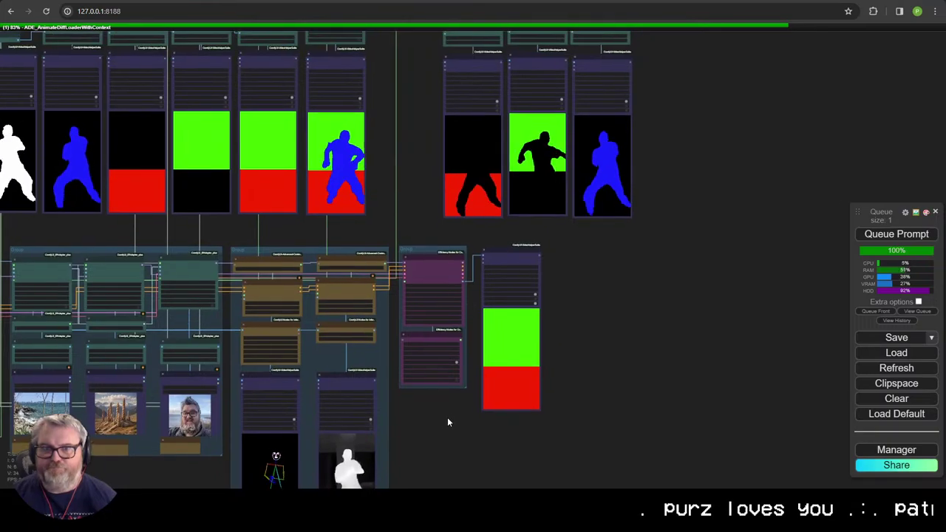
pyautogui.moveTo(405, 112); pyautogui.dragTo(604, 148)
pyautogui.scroll(-2, 423, 263)
pyautogui.scroll(3, 604, 143)
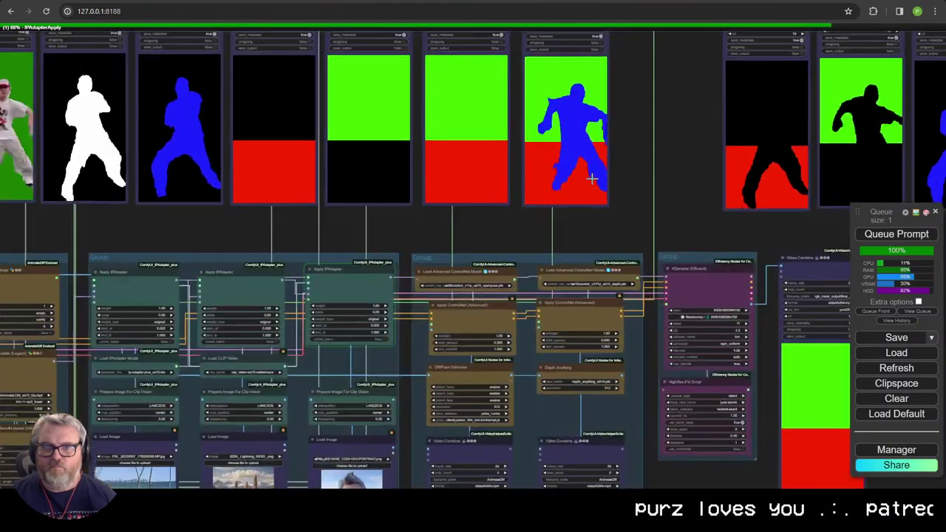
pyautogui.moveTo(609, 211); pyautogui.dragTo(382, 149)
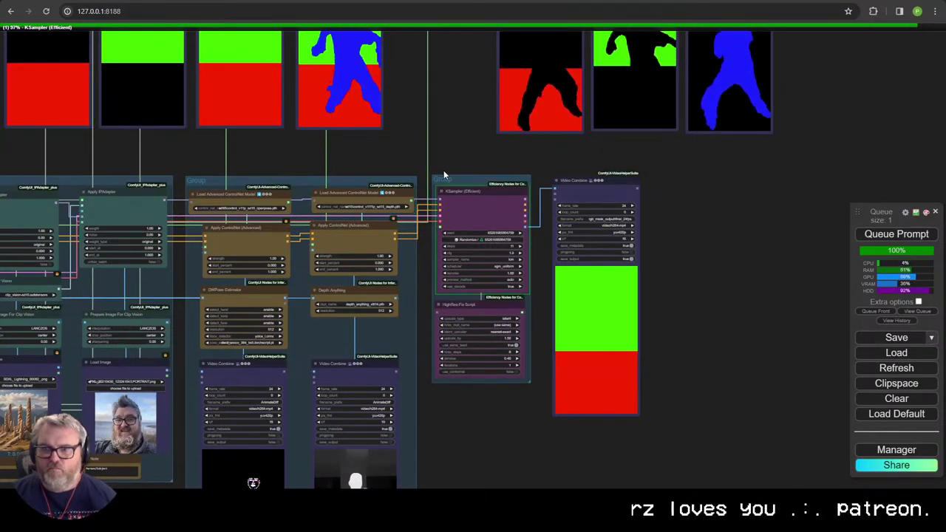
pyautogui.scroll(-5, 423, 156)
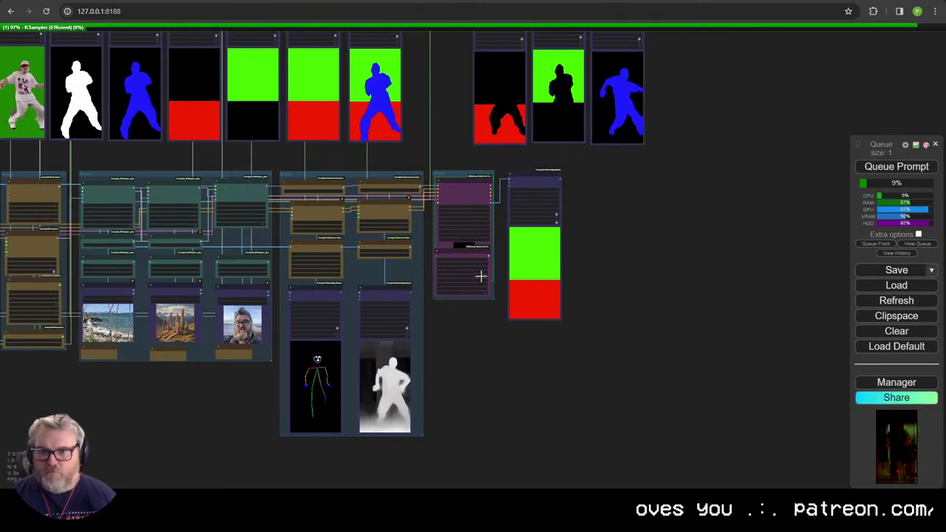
# Step: Move HighRes-Fix Script below the KSampler's preview, enlarge their group to fit both nodes, and inspect the preview image
pyautogui.moveTo(496, 325); pyautogui.dragTo(496, 380)
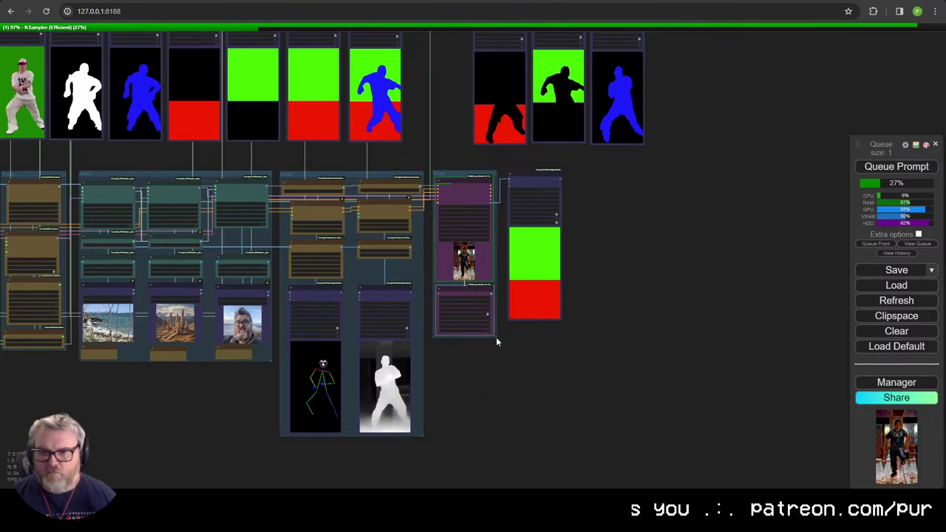
pyautogui.scroll(10, 496, 337)
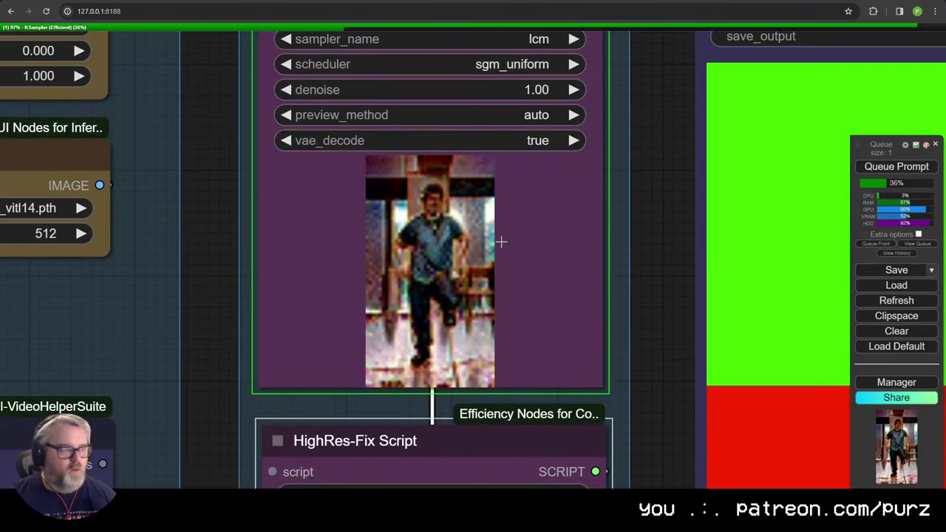
pyautogui.scroll(-13, 506, 286)
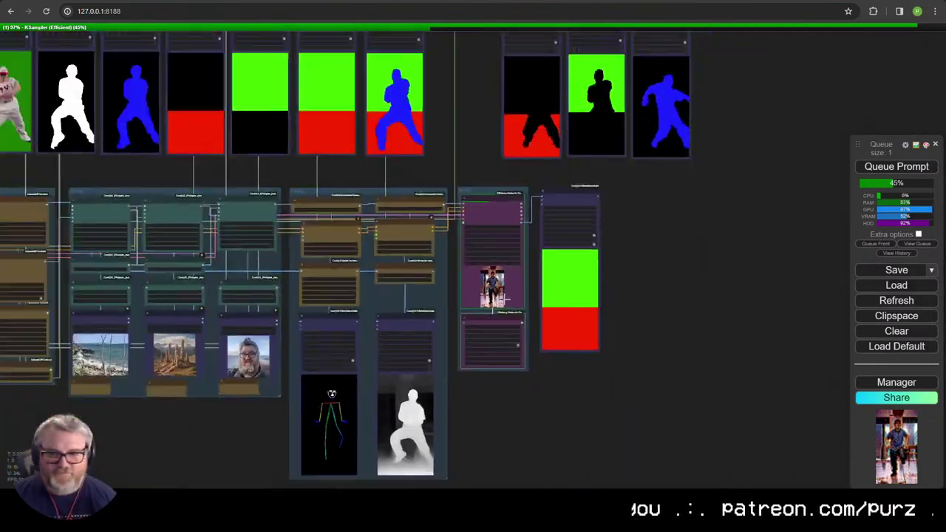
# Step: Move the three separate masked-output node columns beside the combined color-mask column in the upper row
pyautogui.moveTo(654, 287); pyautogui.dragTo(713, 360)
pyautogui.scroll(-1, 772, 296)
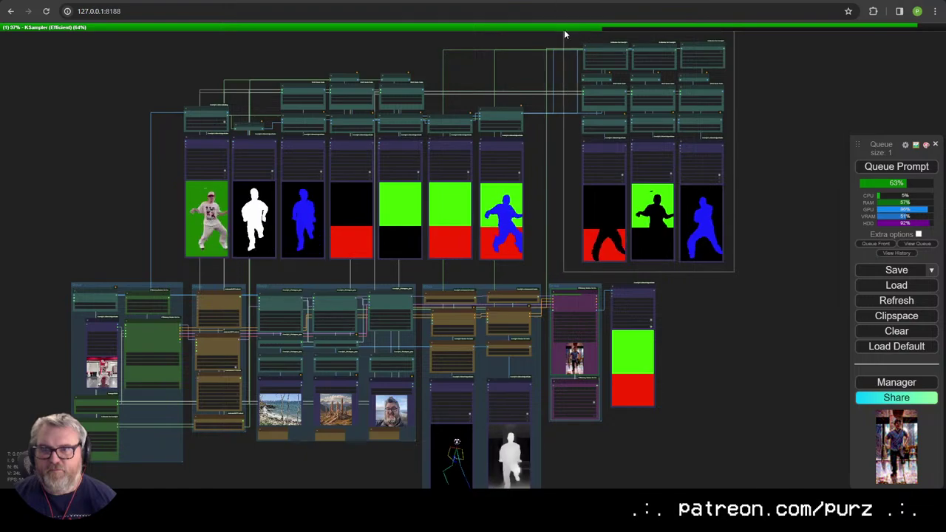
pyautogui.moveTo(602, 140); pyautogui.dragTo(556, 145)
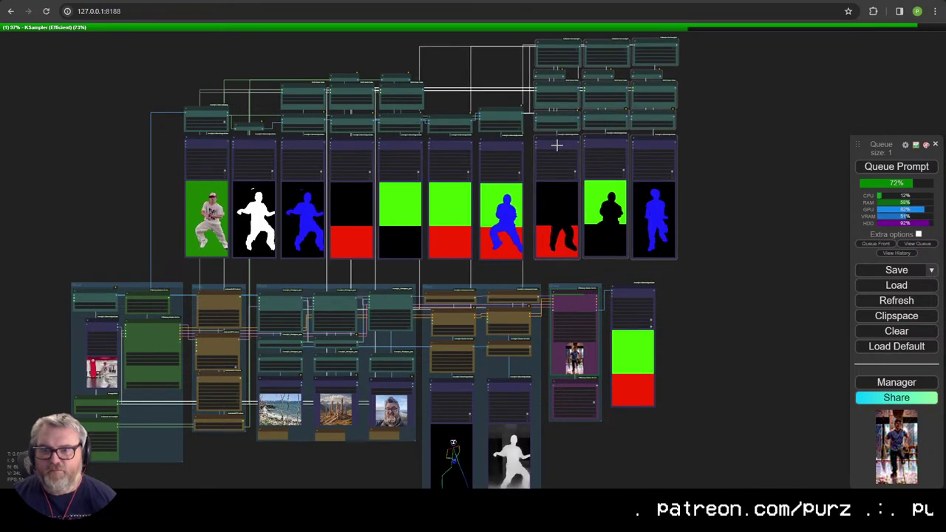
# Step: Add a group around all the mask-creation nodes and shift it left above the main workflow groups
pyautogui.rightClick(755, 247)
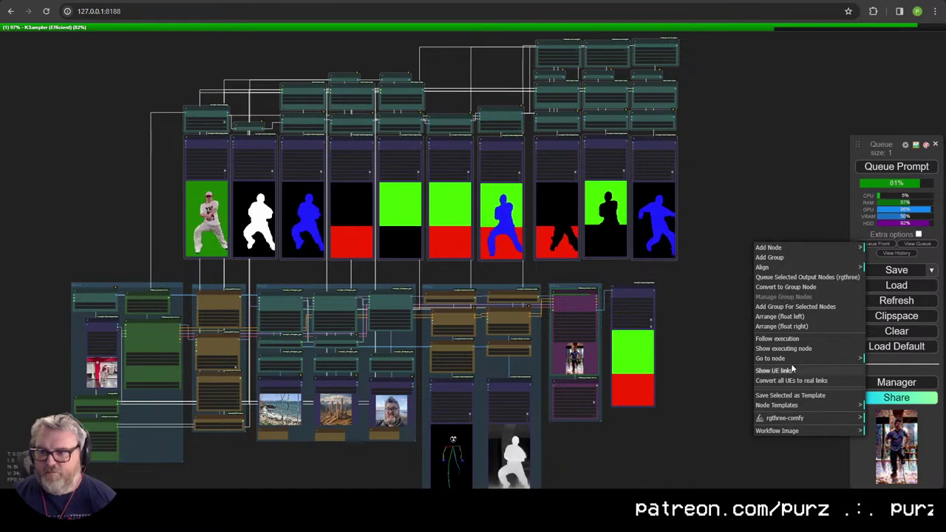
pyautogui.click(786, 308)
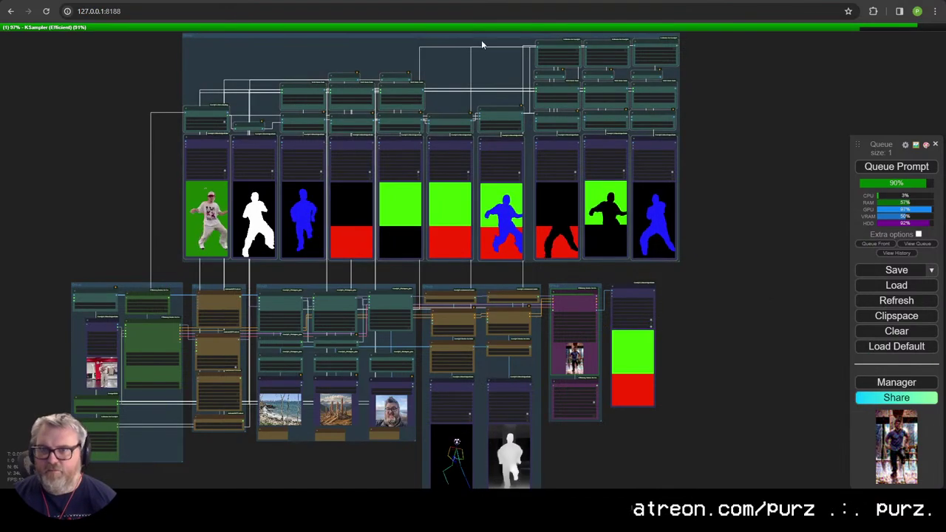
pyautogui.moveTo(477, 38); pyautogui.dragTo(400, 54)
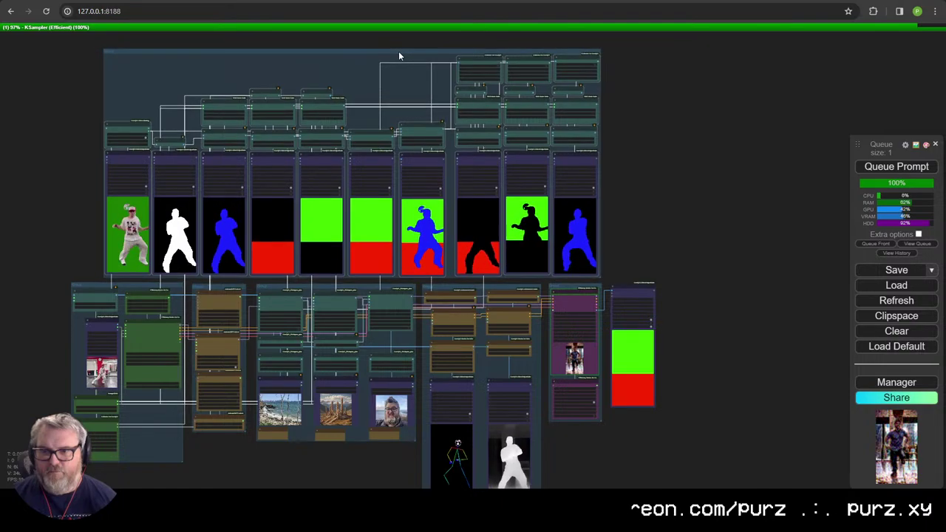
pyautogui.click(690, 201)
pyautogui.moveTo(688, 198); pyautogui.dragTo(729, 120)
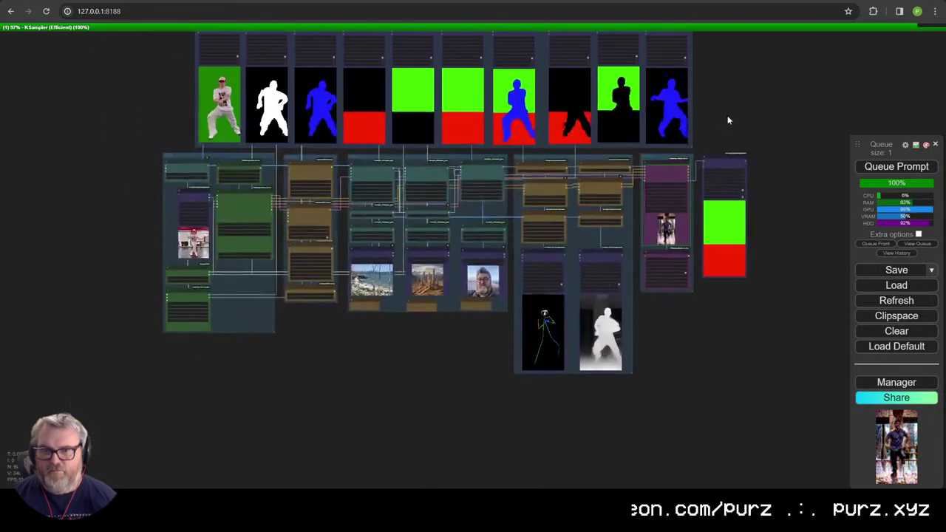
# Step: Examine the grouped workflow, including the IPAdapter images and notes, the ControlNet previews, the sampler preview and the mask group
pyautogui.scroll(3, 729, 121)
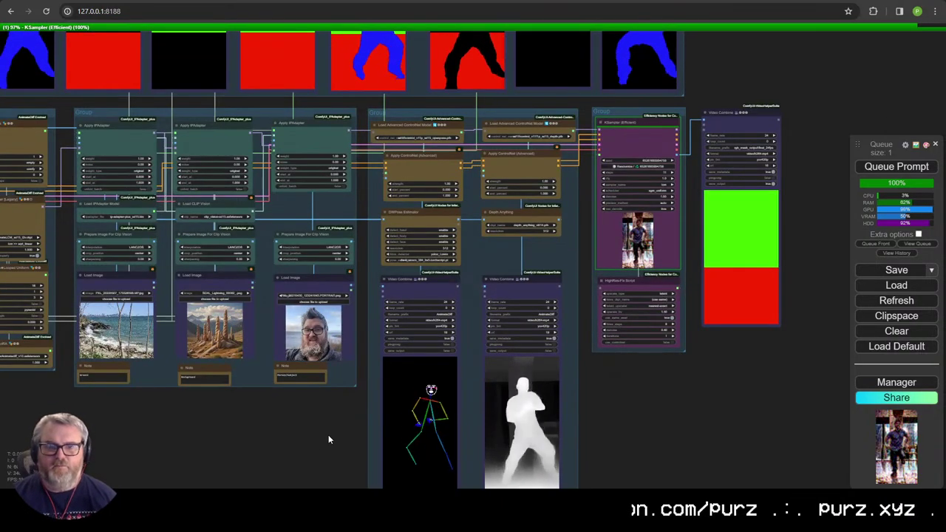
pyautogui.click(301, 370)
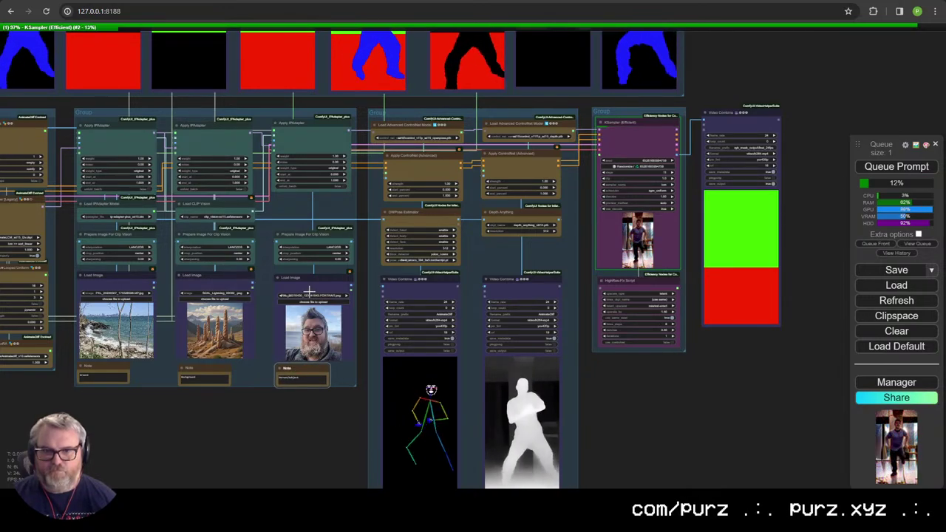
pyautogui.moveTo(311, 277); pyautogui.dragTo(311, 274)
pyautogui.scroll(-4, 321, 422)
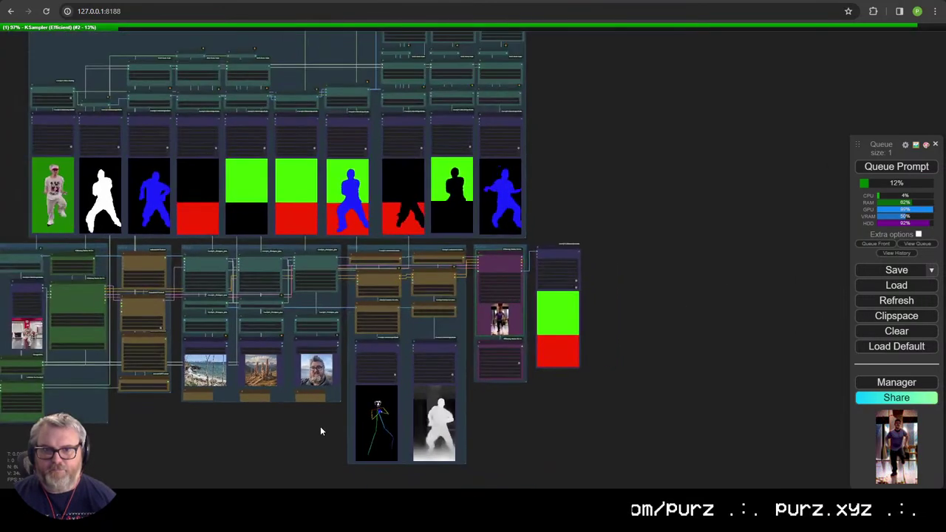
pyautogui.scroll(2, 309, 427)
pyautogui.scroll(4, 307, 427)
pyautogui.scroll(-4, 308, 427)
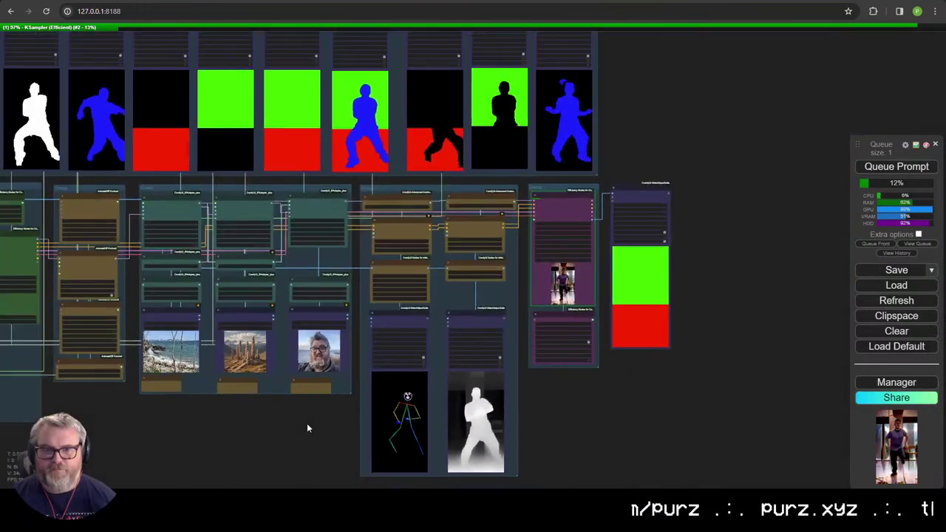
pyautogui.scroll(-2, 307, 427)
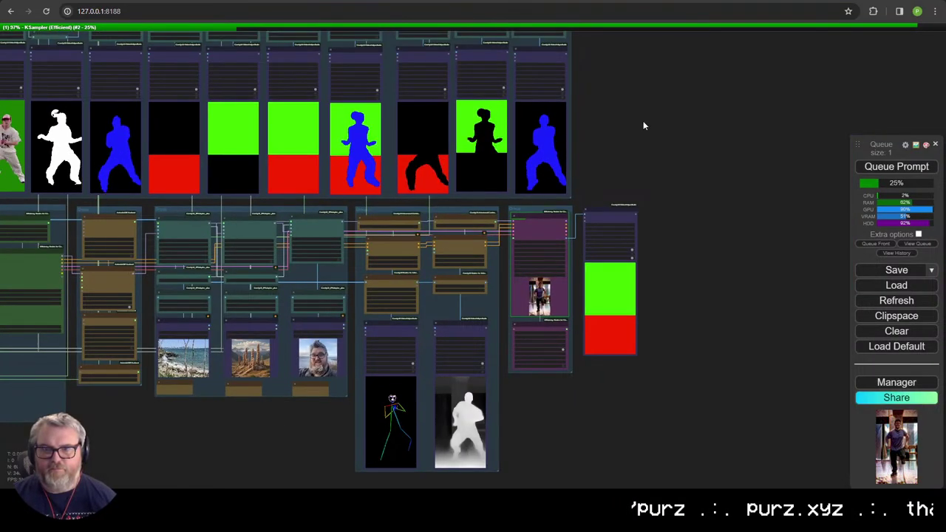
pyautogui.scroll(-1, 643, 121)
pyautogui.moveTo(619, 112); pyautogui.dragTo(585, 207)
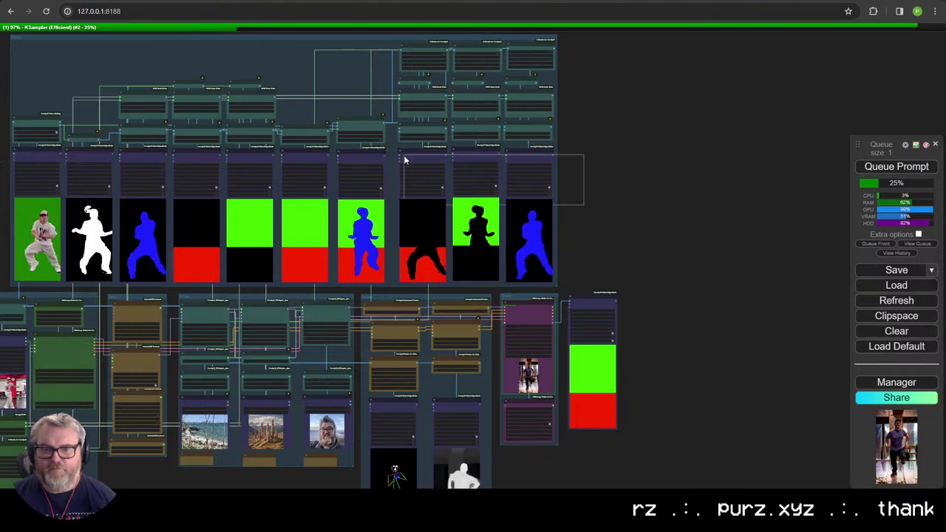
pyautogui.moveTo(587, 225); pyautogui.dragTo(648, 106)
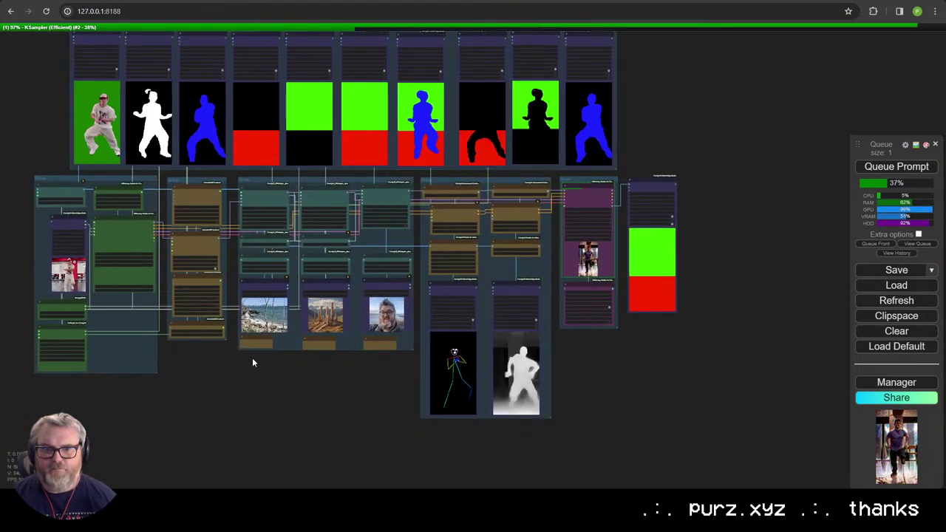
# Step: Rearrange the IPAdapter group so the Ground, Background and Person/Subject notes sit directly above their Load Image nodes
pyautogui.scroll(8, 252, 358)
pyautogui.moveTo(259, 377)
pyautogui.mouseDown()
pyautogui.moveTo(636, 258)
pyautogui.moveTo(573, 187)
pyautogui.mouseUp()
pyautogui.moveTo(536, 199); pyautogui.dragTo(541, 269)
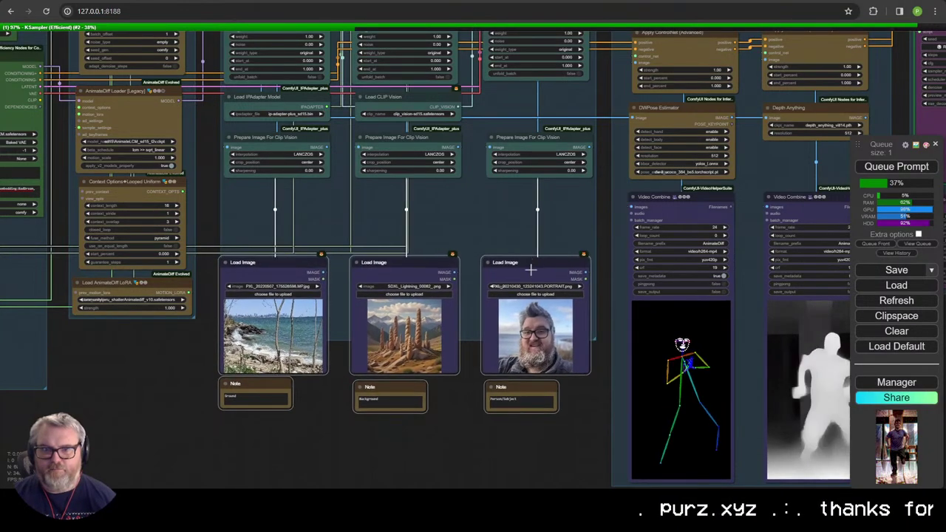
pyautogui.moveTo(537, 439); pyautogui.dragTo(244, 189)
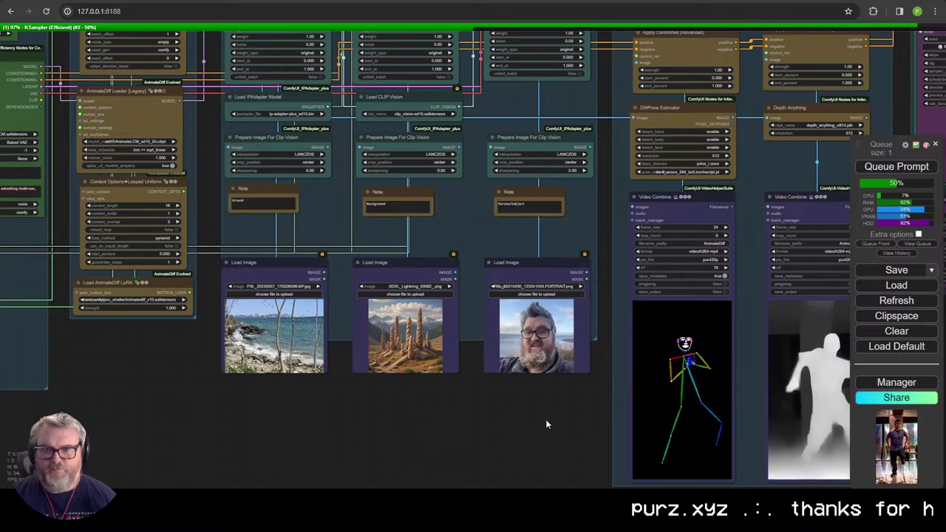
pyautogui.moveTo(545, 419); pyautogui.dragTo(272, 235)
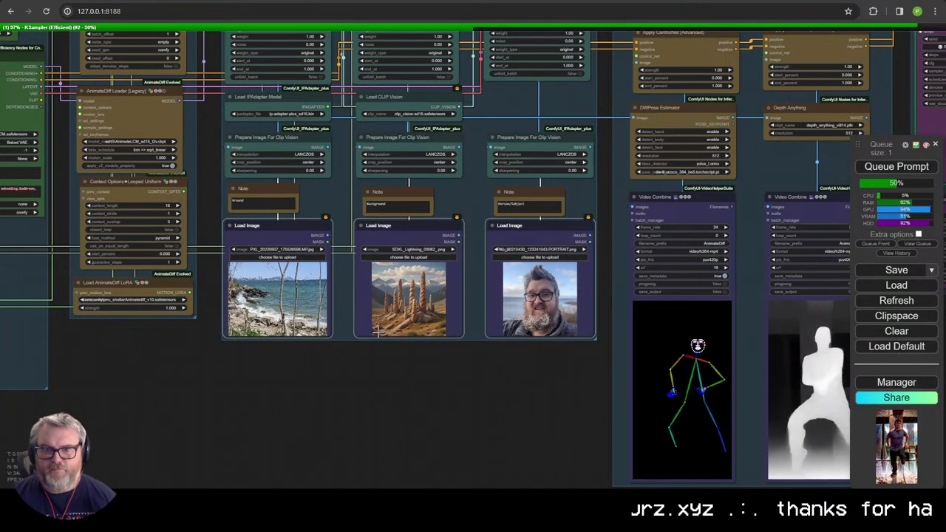
# Step: Move the three masked-output Video Combine nodes out of the mask group to beneath the IPAdapter Load Image nodes
pyautogui.scroll(-8, 311, 458)
pyautogui.moveTo(617, 163); pyautogui.dragTo(251, 421)
pyautogui.click(222, 443)
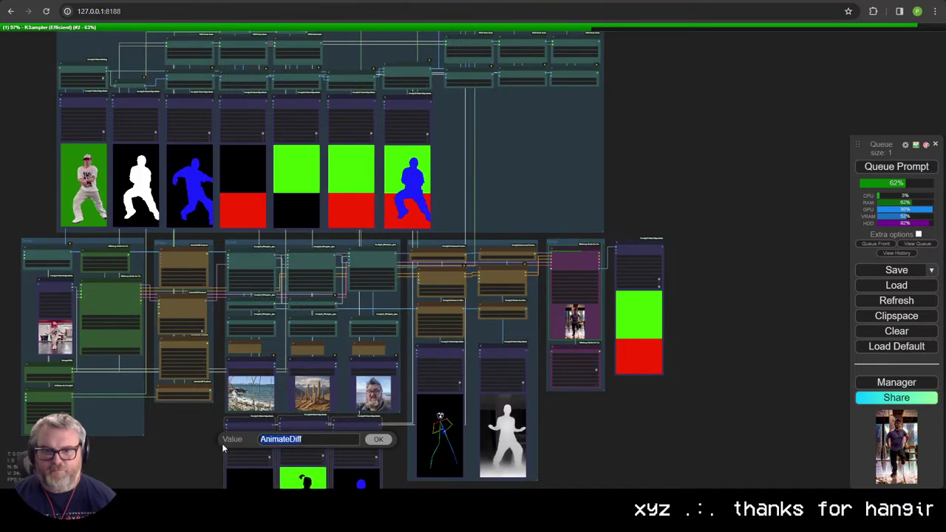
# Step: Align the blue-mask Video Combine node beneath the portrait Load Image node
pyautogui.scroll(5, 187, 439)
pyautogui.moveTo(201, 441); pyautogui.dragTo(236, 157)
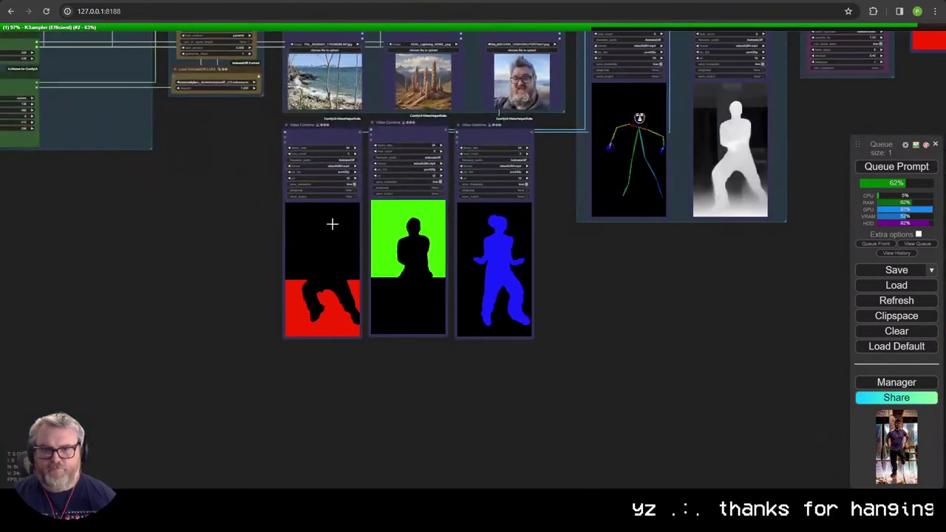
pyautogui.moveTo(478, 135); pyautogui.dragTo(506, 129)
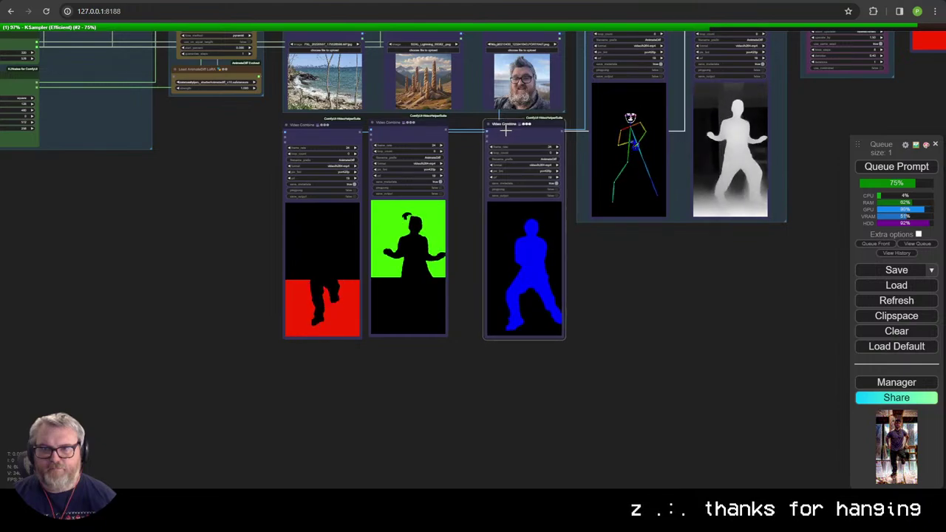
# Step: Line up the three mask Video Combine nodes beneath the image loaders and extend the IPAdapter group's frame to enclose them
pyautogui.moveTo(417, 132); pyautogui.dragTo(429, 131)
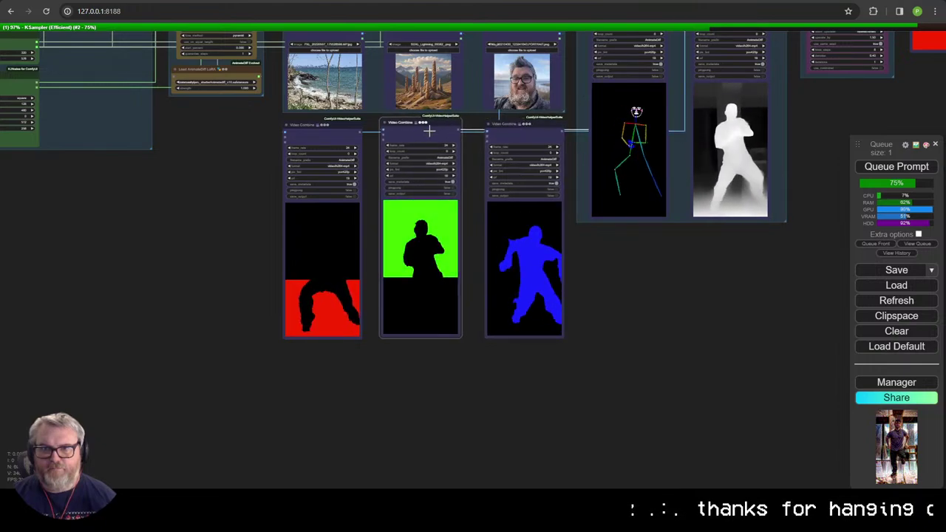
pyautogui.click(330, 135)
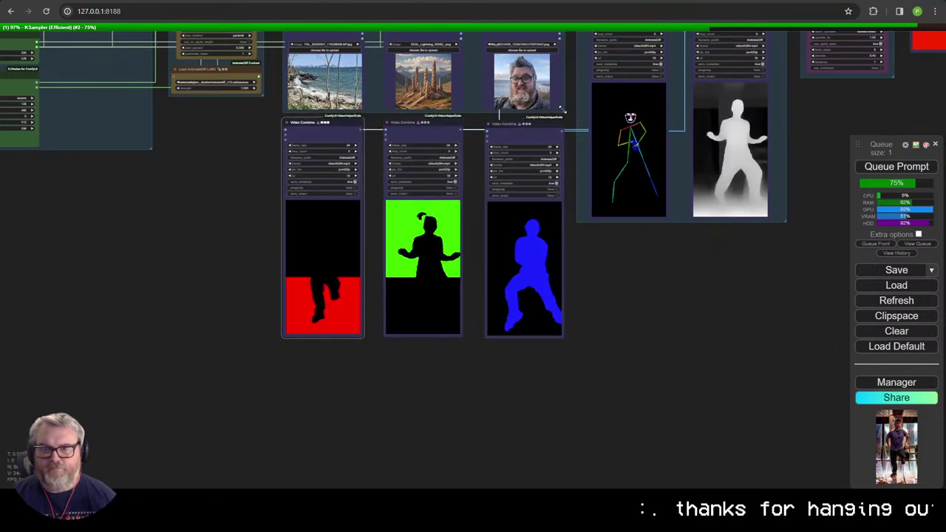
pyautogui.moveTo(562, 110); pyautogui.dragTo(567, 342)
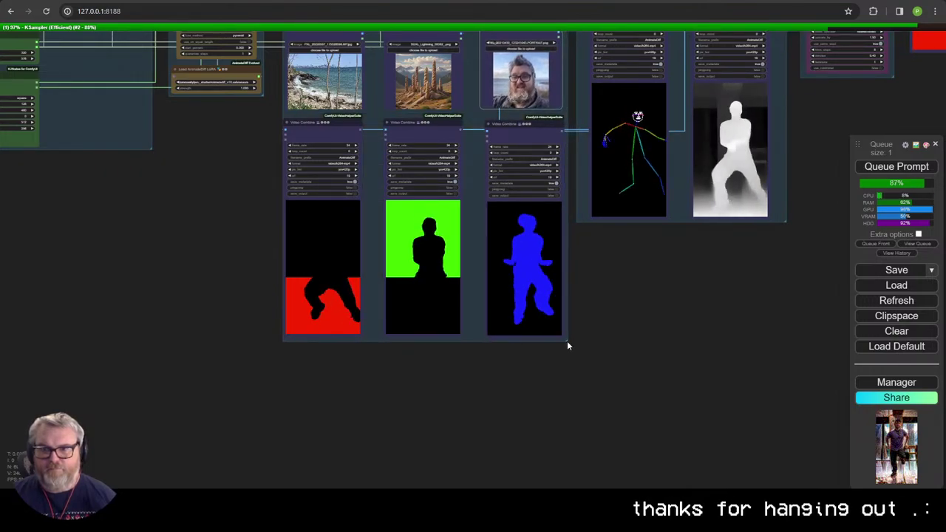
# Step: Collapse the three Prepare Image For Clip Vision nodes and tuck them beneath the IPAdapter, model and CLIP Vision nodes
pyautogui.scroll(-5, 618, 291)
pyautogui.moveTo(624, 290); pyautogui.dragTo(549, 480)
pyautogui.scroll(4, 530, 294)
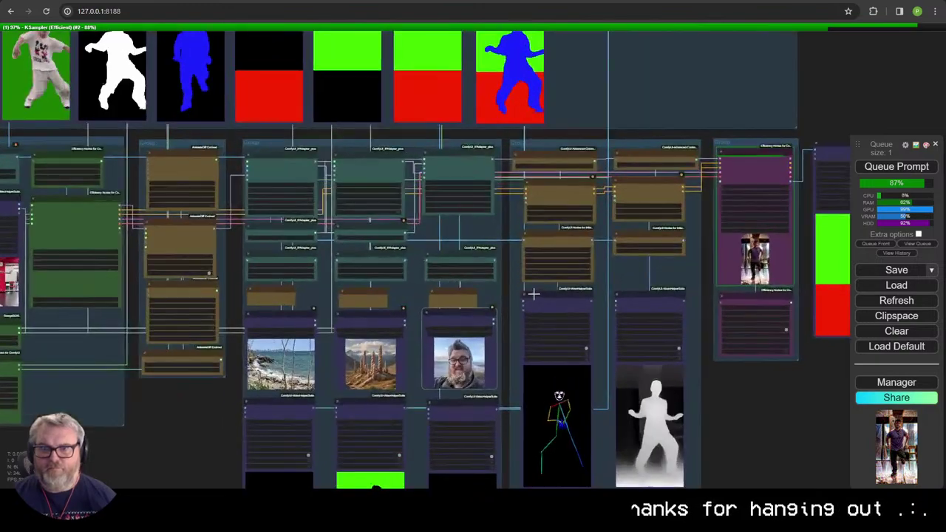
pyautogui.scroll(5, 436, 256)
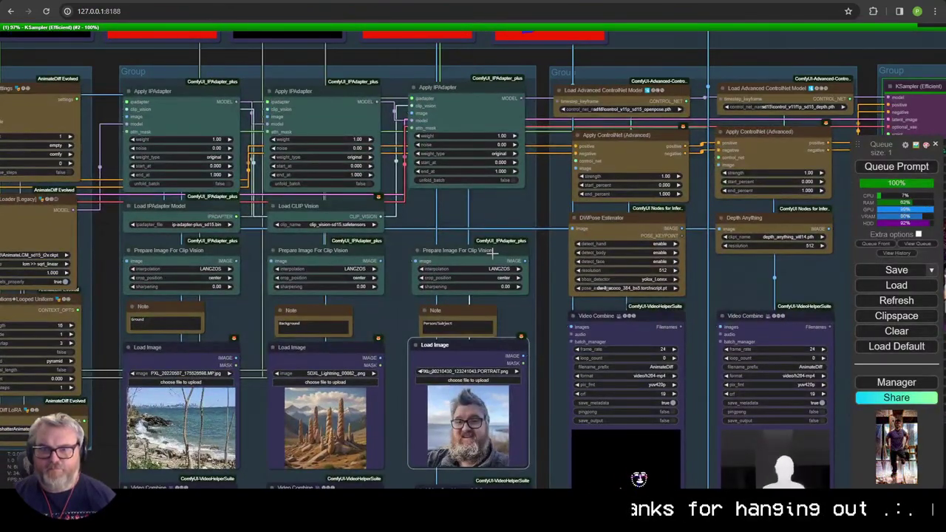
pyautogui.click(271, 250)
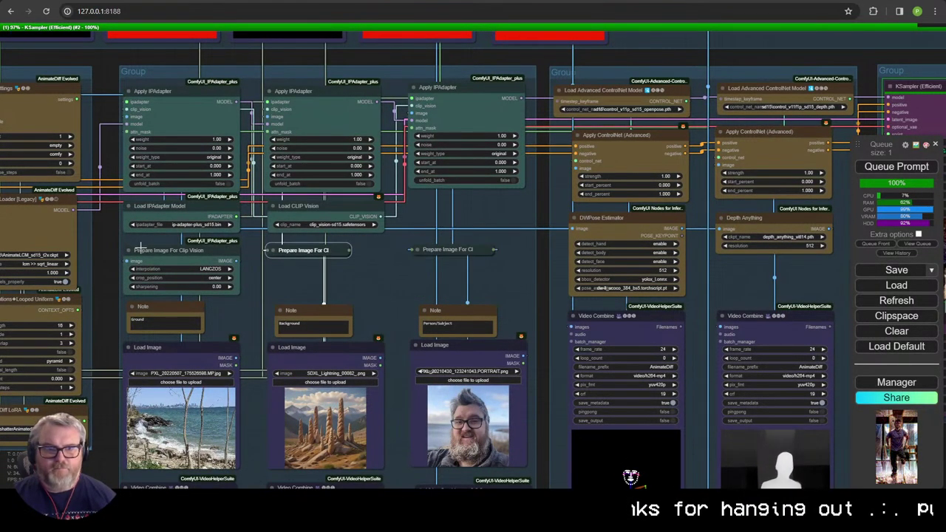
pyautogui.click(128, 250)
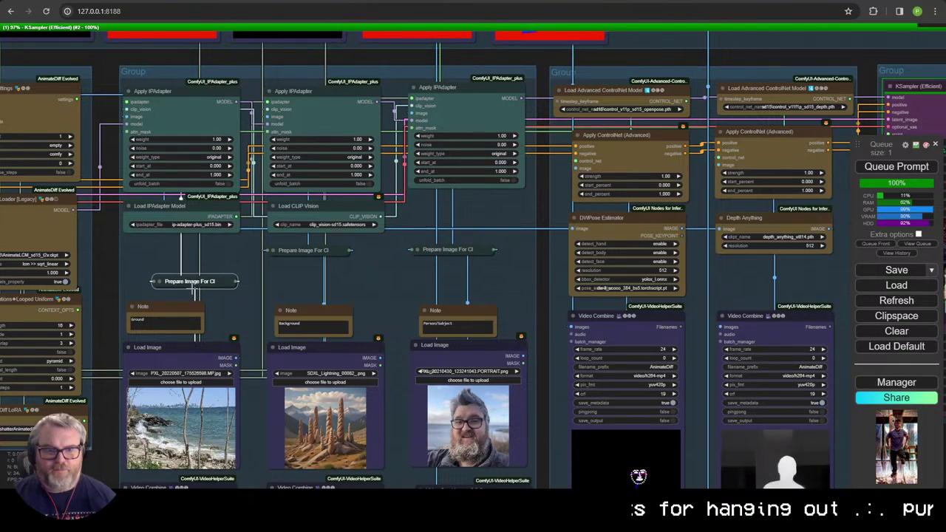
pyautogui.click(187, 312)
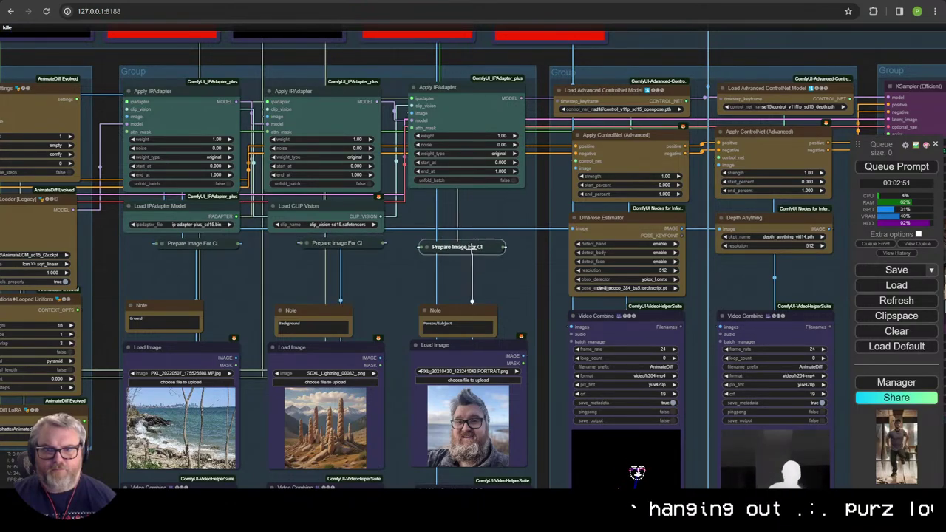
pyautogui.scroll(-5, 464, 256)
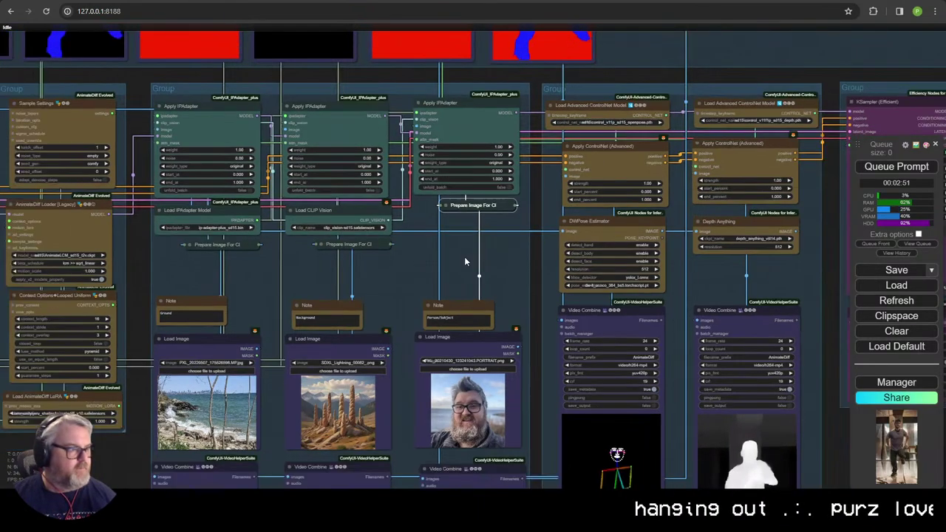
# Step: Move the notes, image loaders and mask Video Combine nodes up together and shrink the IPAdapter group's frame to fit
pyautogui.scroll(-2, 467, 227)
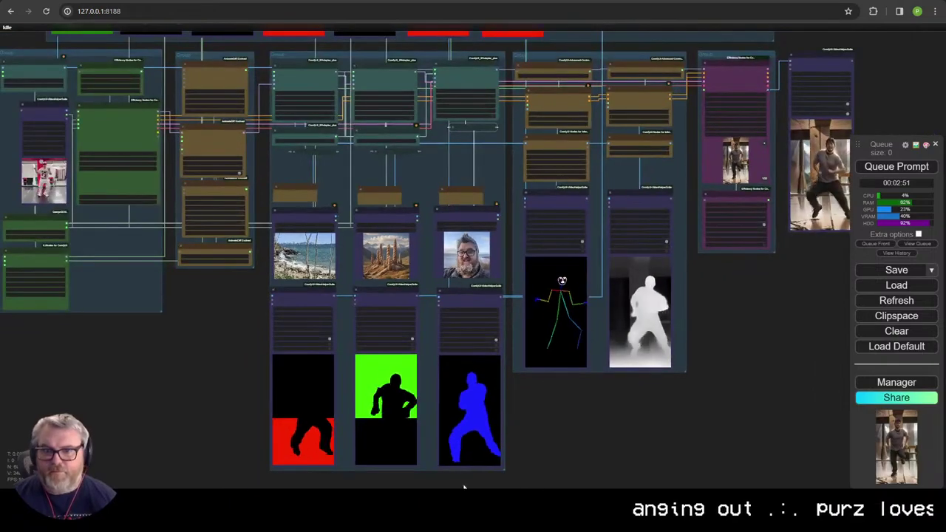
pyautogui.moveTo(301, 197); pyautogui.dragTo(299, 185)
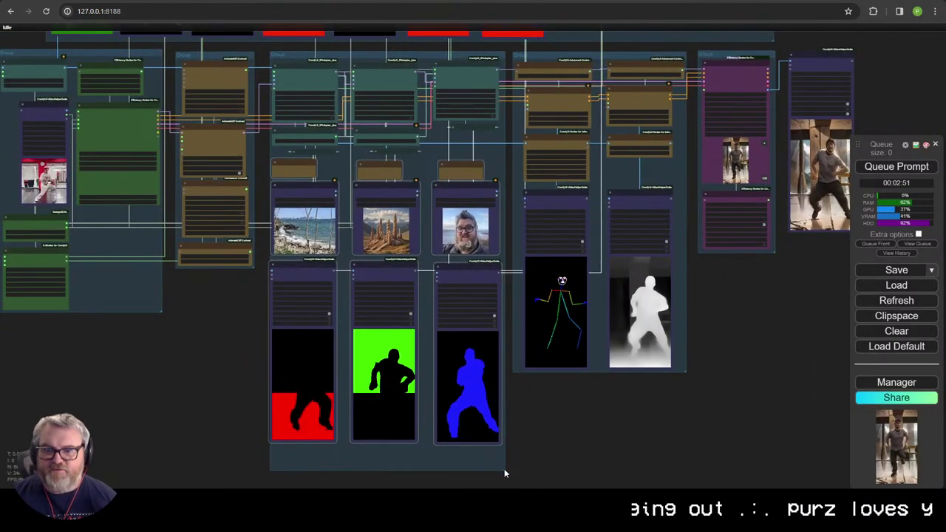
pyautogui.moveTo(504, 469); pyautogui.dragTo(503, 450)
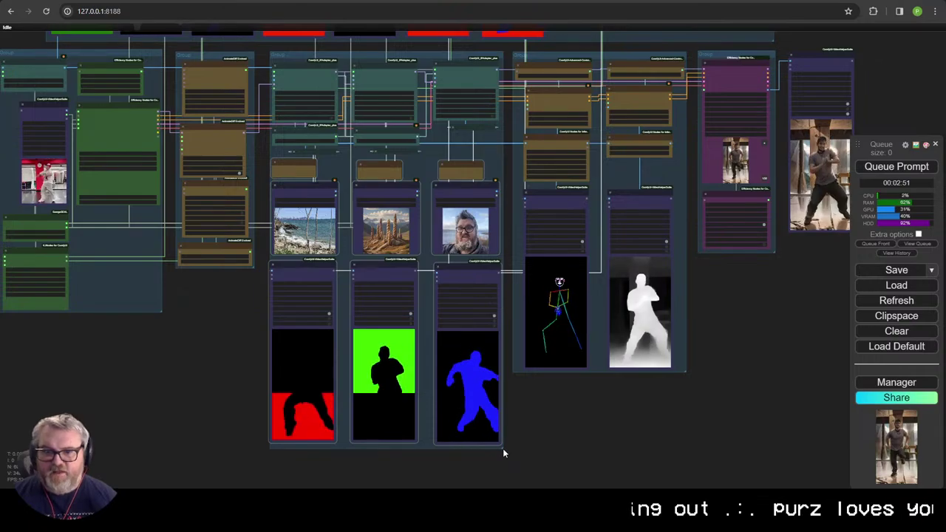
# Step: Examine the generated dance video in the final Video Combine node alongside the KSampler and HighRes-Fix settings
pyautogui.scroll(-3, 551, 356)
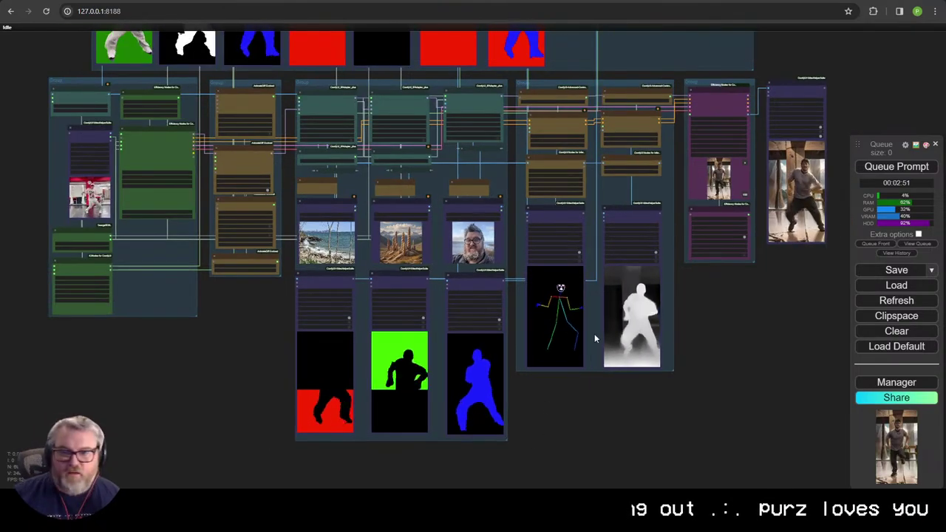
pyautogui.moveTo(594, 334); pyautogui.dragTo(444, 443)
pyautogui.scroll(4, 547, 284)
pyautogui.scroll(5, 547, 284)
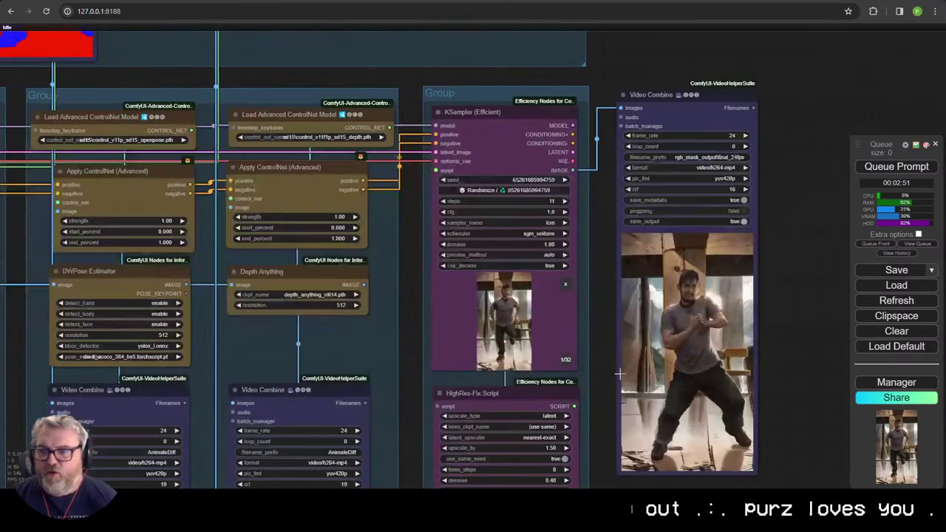
pyautogui.scroll(-2, 606, 308)
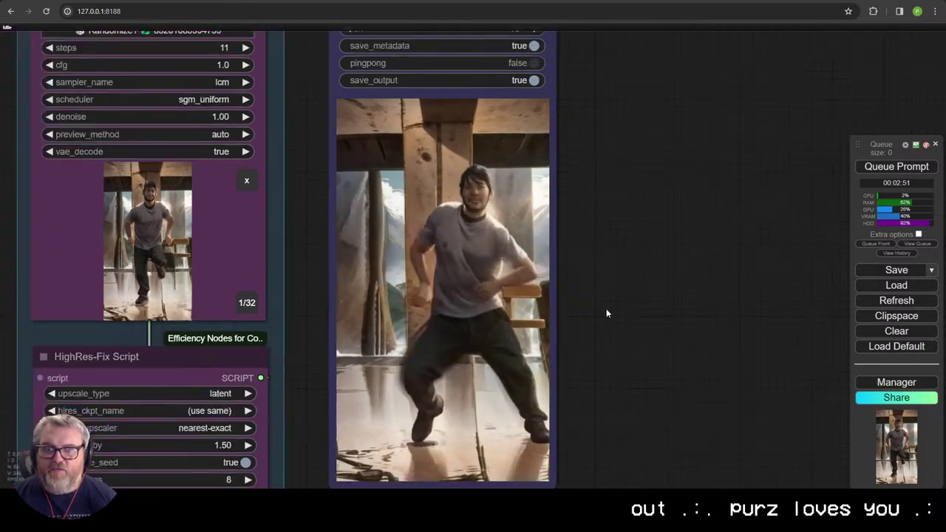
pyautogui.scroll(-2, 574, 297)
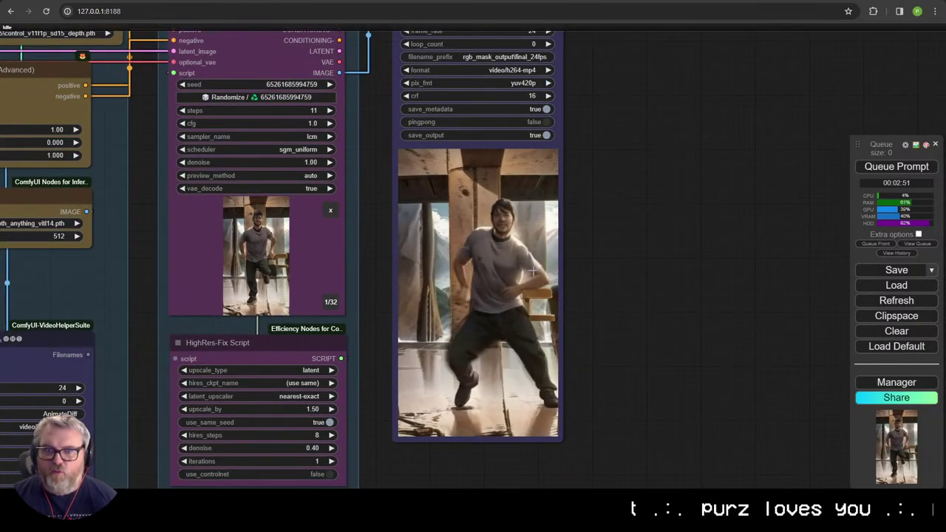
pyautogui.scroll(-1, 340, 332)
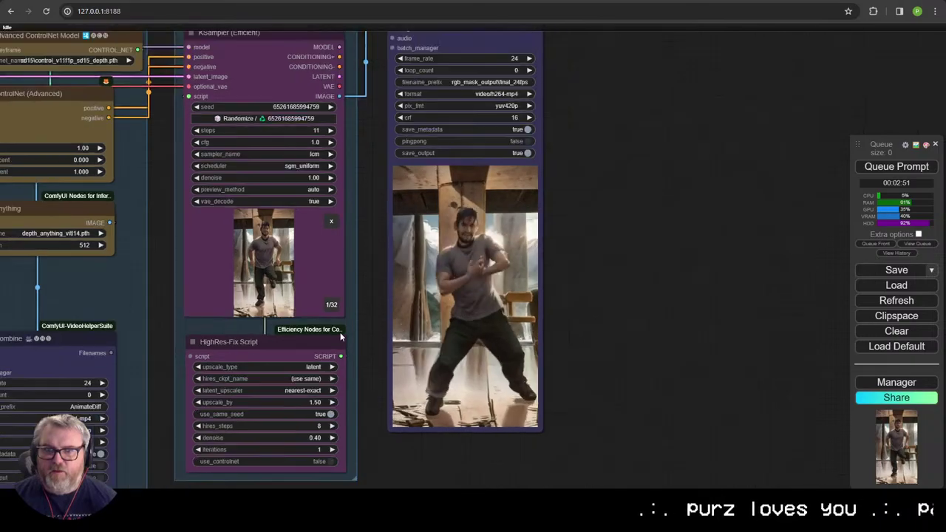
# Step: Set the depth Apply ControlNet node's strength to 0.25 and its end_percent to 0.500
pyautogui.scroll(-2, 299, 322)
pyautogui.moveTo(312, 325); pyautogui.dragTo(887, 363)
pyautogui.scroll(-1, 729, 283)
pyautogui.moveTo(729, 282); pyautogui.dragTo(540, 233)
pyautogui.scroll(3, 540, 233)
pyautogui.scroll(-5, 540, 231)
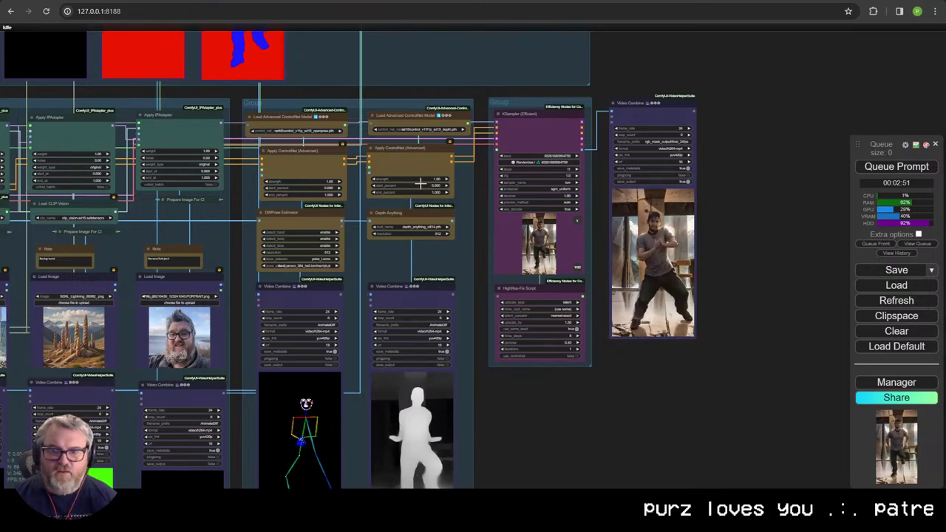
pyautogui.click(419, 183)
pyautogui.write('25')
pyautogui.press('Return')
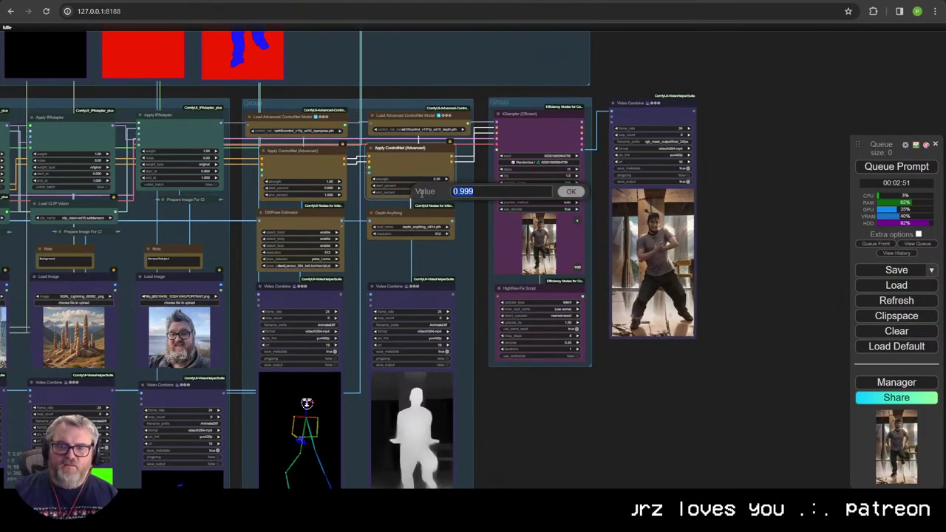
pyautogui.scroll(10, 420, 191)
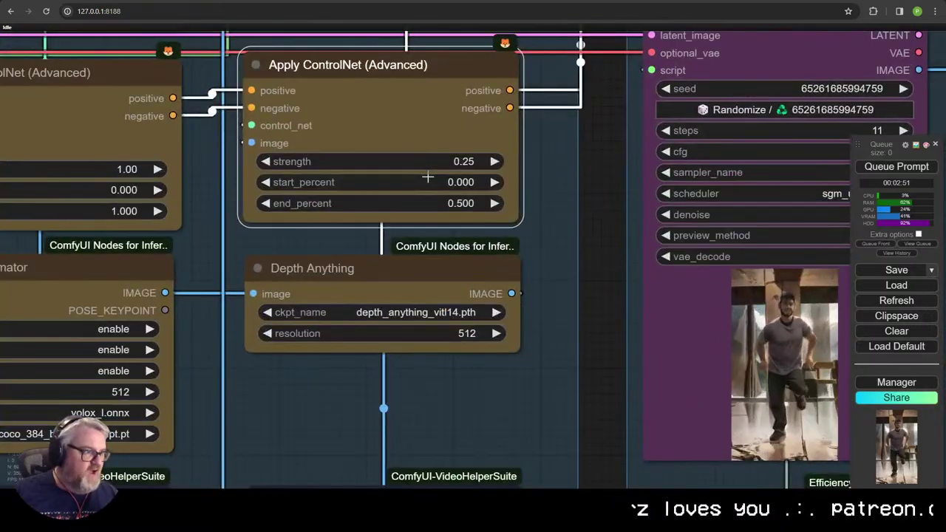
# Step: Queue the workflow to render the video with the adjusted depth ControlNet
pyautogui.scroll(-10, 370, 195)
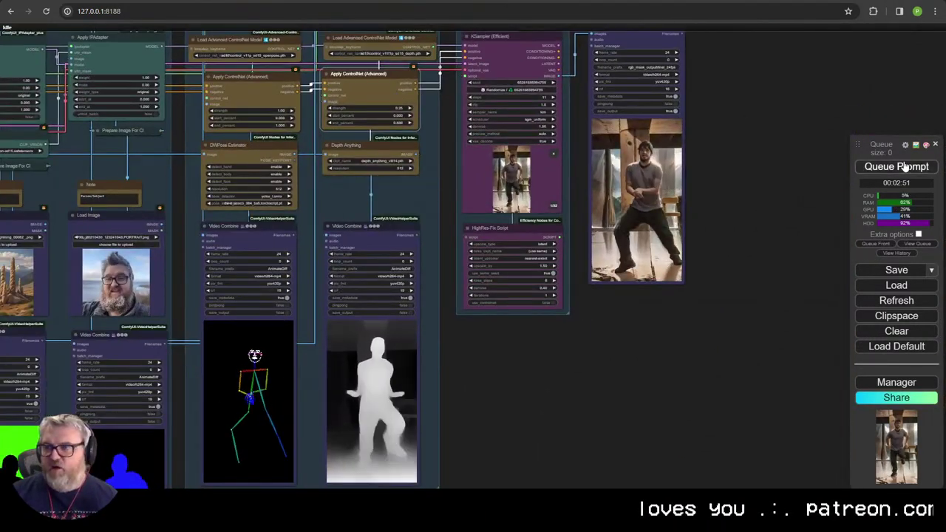
pyautogui.click(905, 166)
pyautogui.scroll(-3, 613, 297)
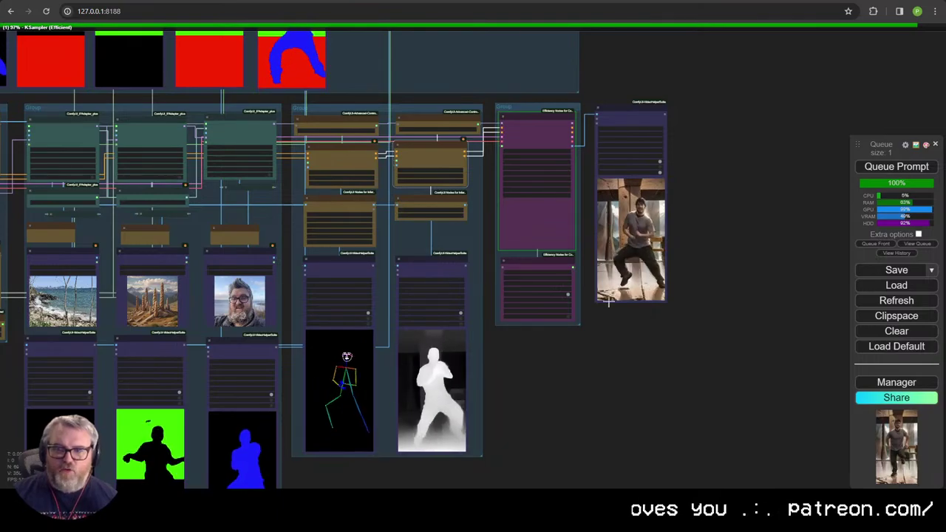
# Step: Color the group containing the Upscale Image, LoRA Stacker and Efficient Loader nodes green
pyautogui.moveTo(606, 326); pyautogui.dragTo(590, 343)
pyautogui.moveTo(526, 389); pyautogui.dragTo(688, 349)
pyautogui.scroll(-2, 688, 349)
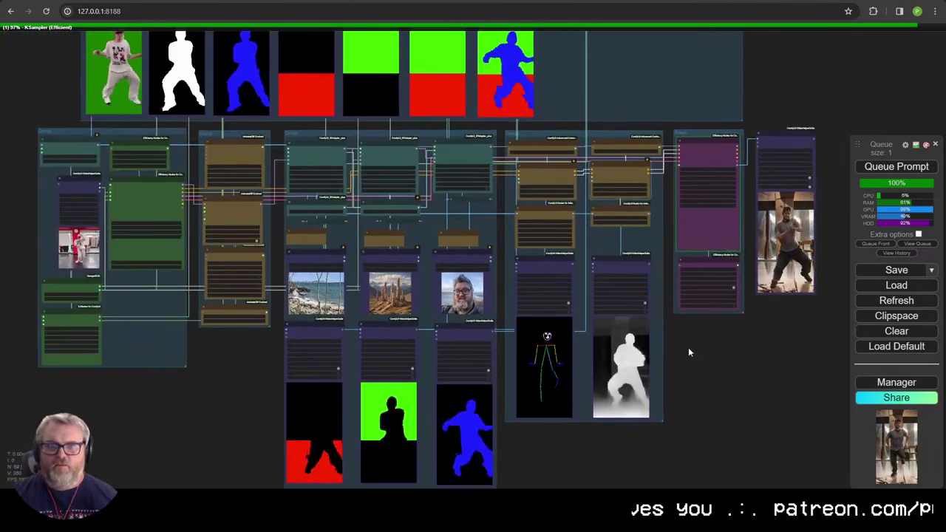
pyautogui.moveTo(79, 130); pyautogui.dragTo(188, 244)
pyautogui.scroll(5, 222, 236)
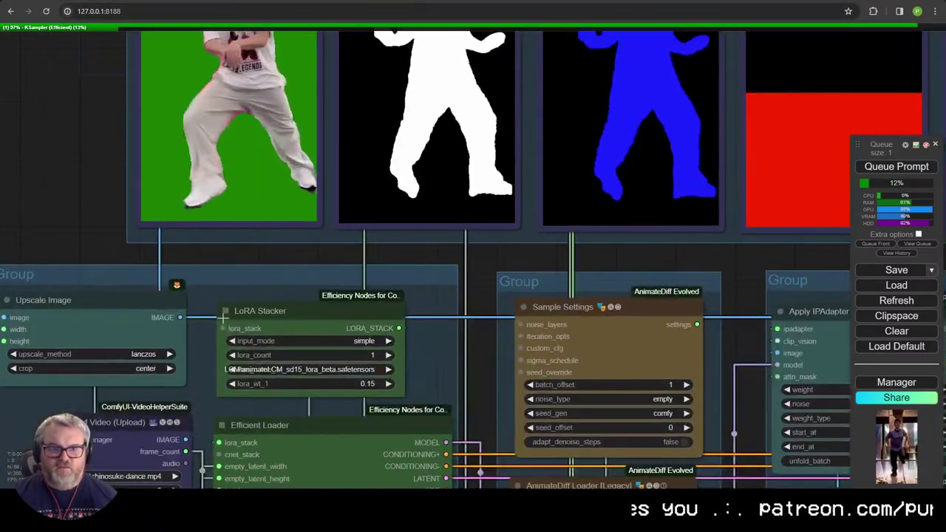
pyautogui.rightClick(242, 281)
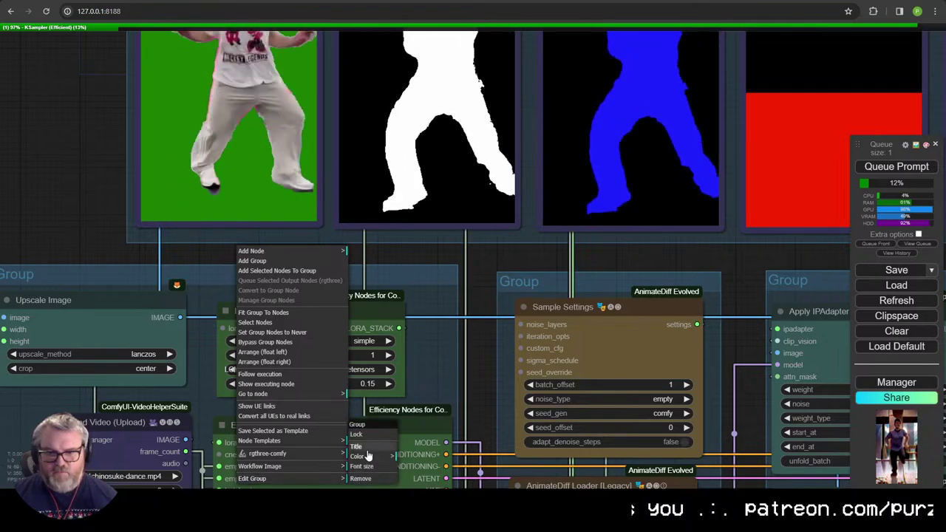
pyautogui.click(367, 456)
pyautogui.click(427, 421)
# Step: Title the green group with the loader and upscale nodes "Settings"
pyautogui.rightClick(142, 270)
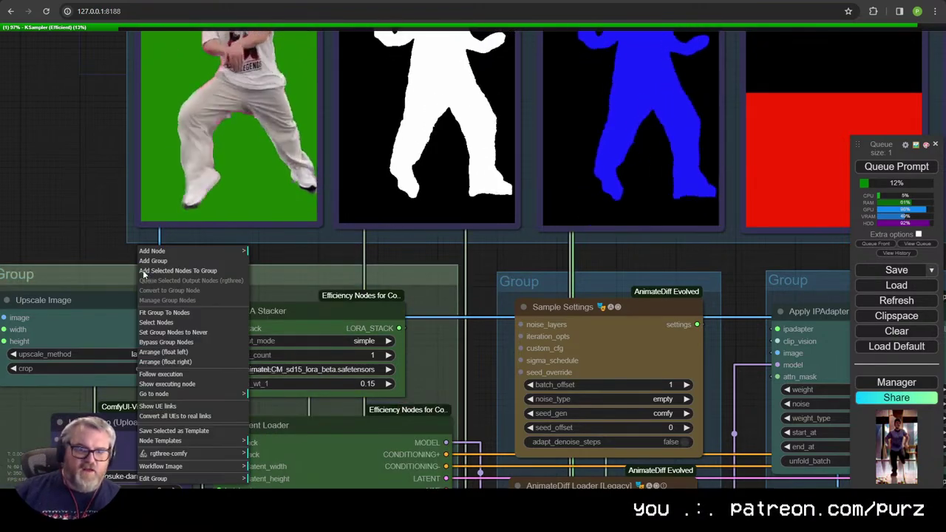
pyautogui.click(178, 480)
pyautogui.click(277, 449)
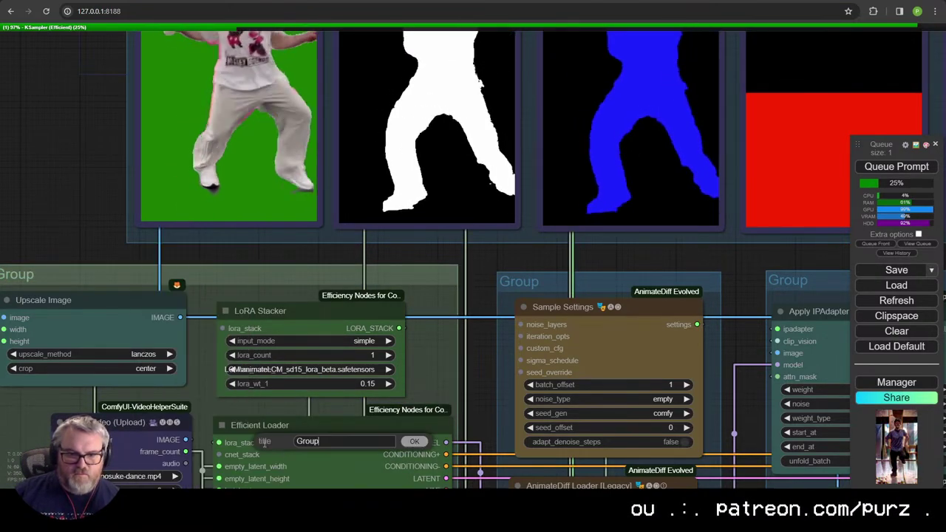
pyautogui.write('Settings')
pyautogui.press('Return')
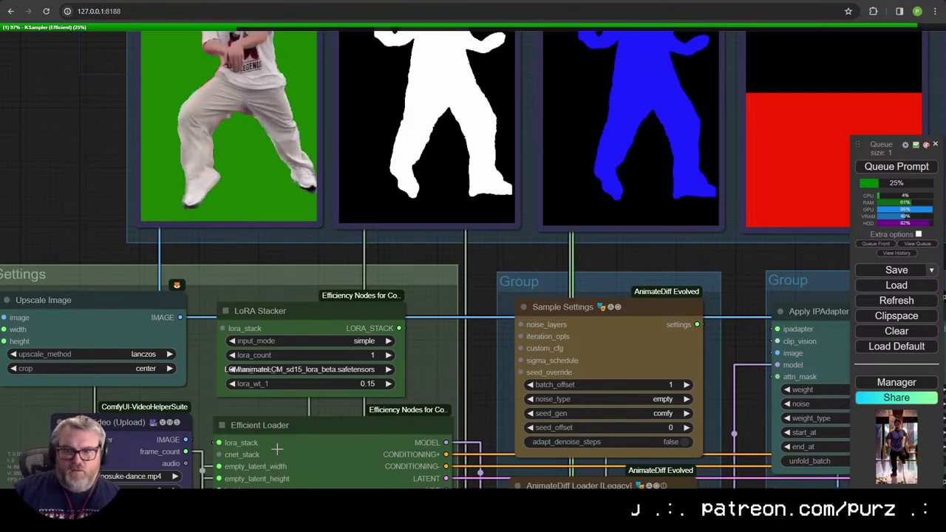
# Step: Move the group with the AnimateDiff nodes closer to the Settings group and color it yellow
pyautogui.moveTo(552, 287); pyautogui.dragTo(532, 279)
pyautogui.rightClick(523, 280)
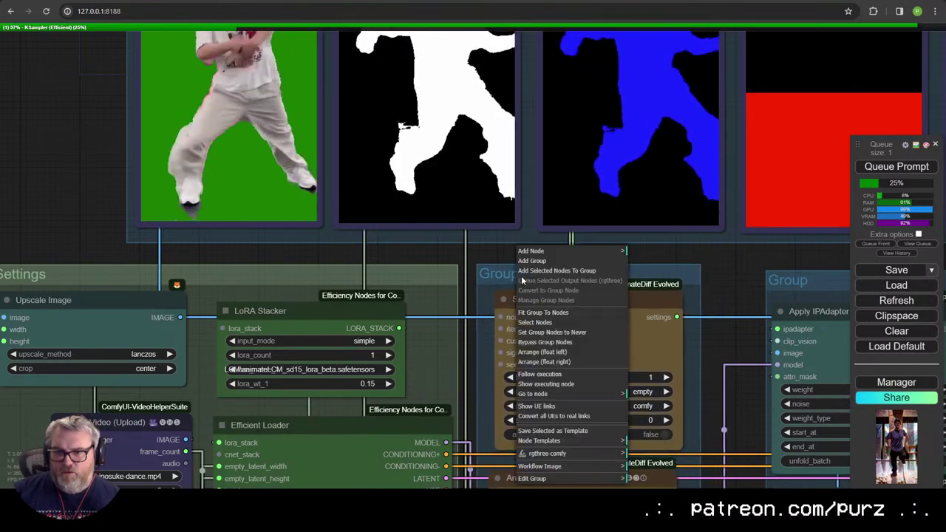
pyautogui.click(584, 479)
pyautogui.click(647, 456)
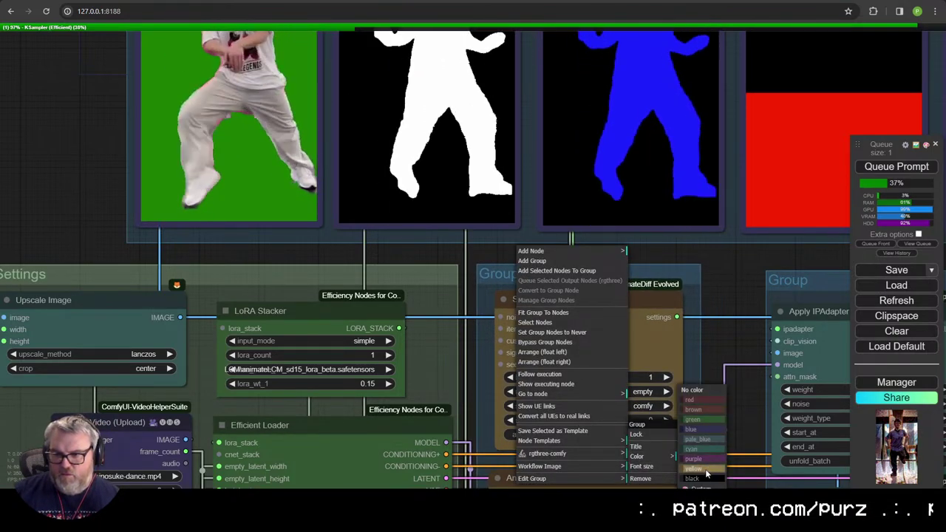
pyautogui.click(705, 474)
# Step: Title the yellow group "AnimateDiff", without any trailing character
pyautogui.rightClick(504, 277)
pyautogui.click(521, 478)
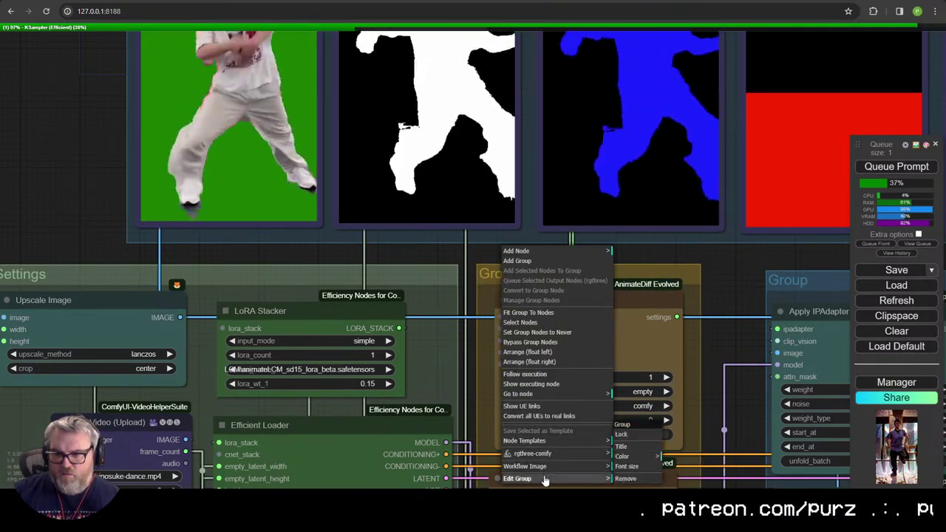
pyautogui.click(622, 448)
pyautogui.write("AnimateDiff'")
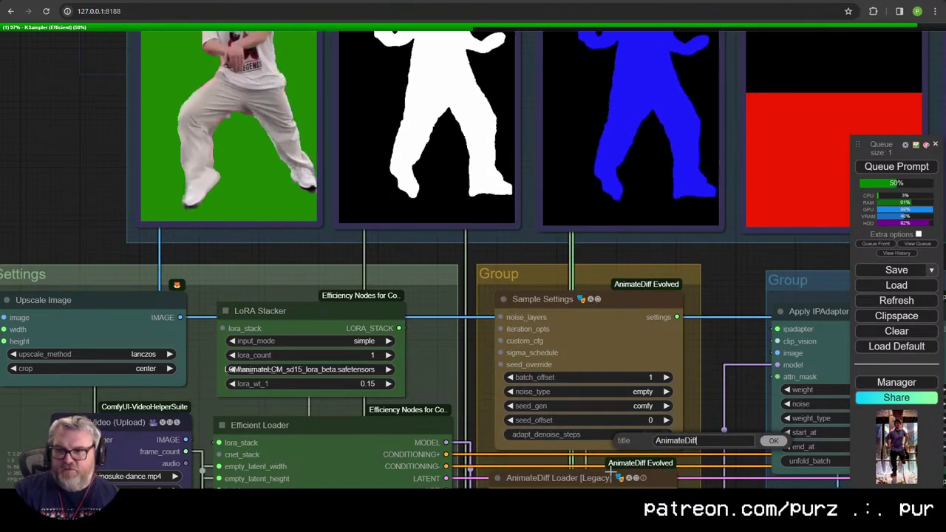
pyautogui.press('Return')
pyautogui.rightClick(507, 275)
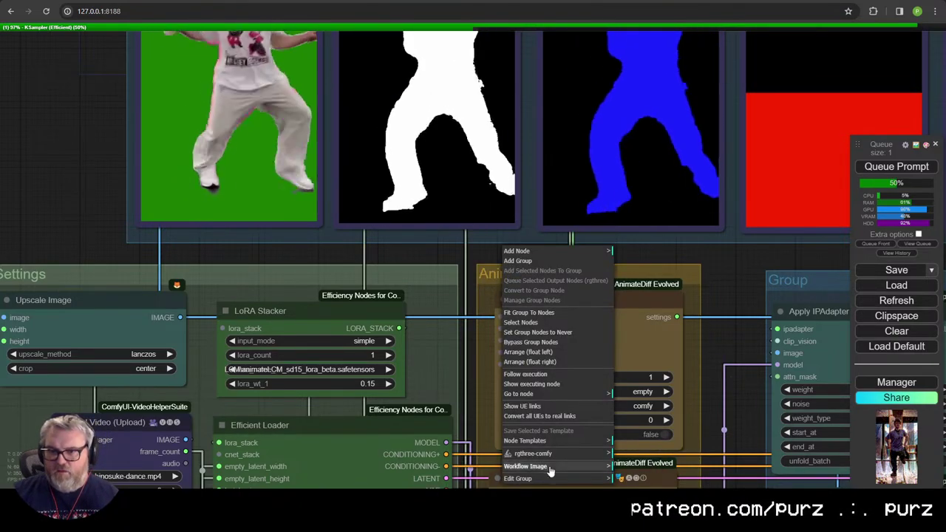
pyautogui.click(578, 479)
pyautogui.click(624, 449)
pyautogui.press('BackSpace')
pyautogui.press('Return')
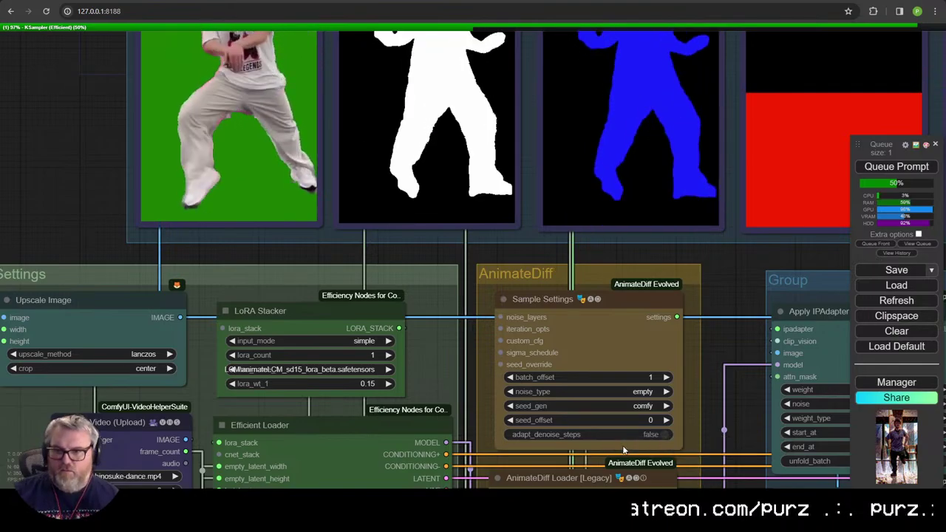
# Step: Move the group with the Apply IPAdapter nodes up against the AnimateDiff group
pyautogui.moveTo(763, 394); pyautogui.dragTo(312, 275)
pyautogui.moveTo(369, 197); pyautogui.dragTo(315, 191)
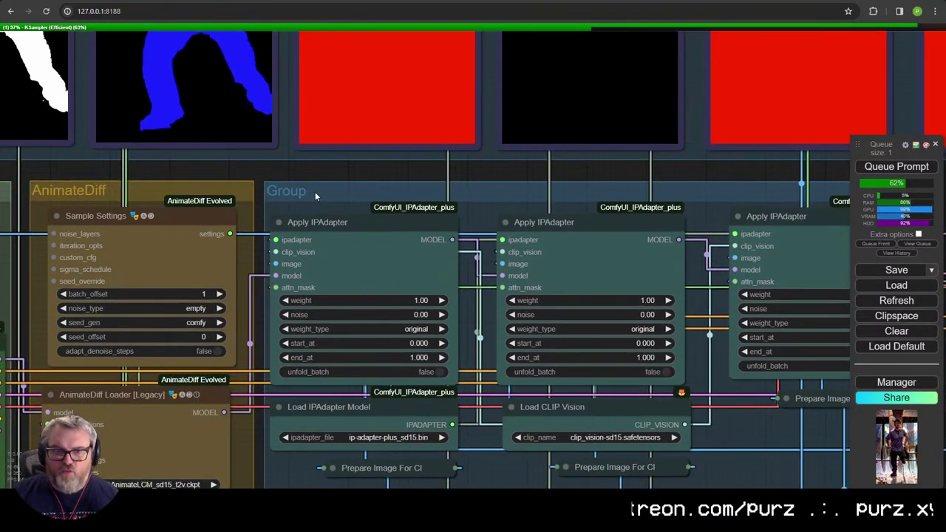
# Step: Title the group with the Apply IPAdapter nodes "IPAdapters" and color it cyan
pyautogui.scroll(-10, 314, 190)
pyautogui.moveTo(396, 271); pyautogui.dragTo(404, 206)
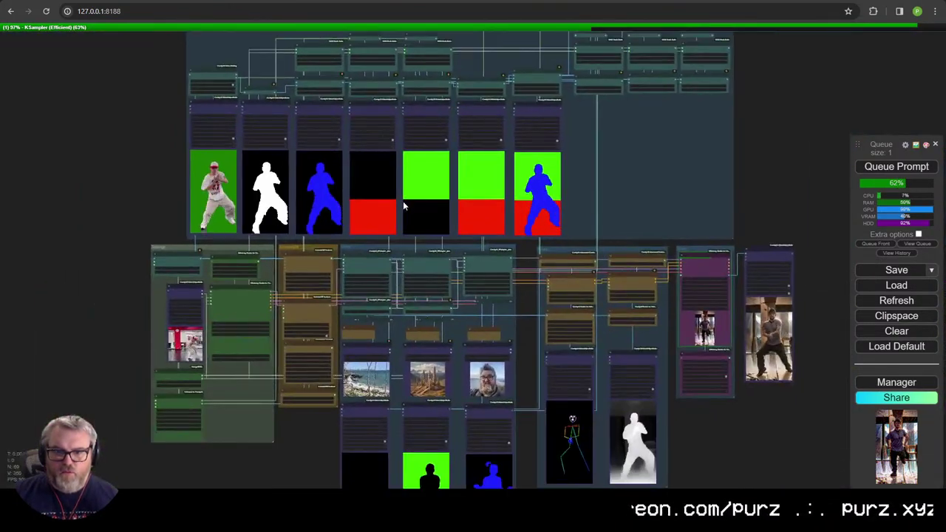
pyautogui.scroll(5, 395, 249)
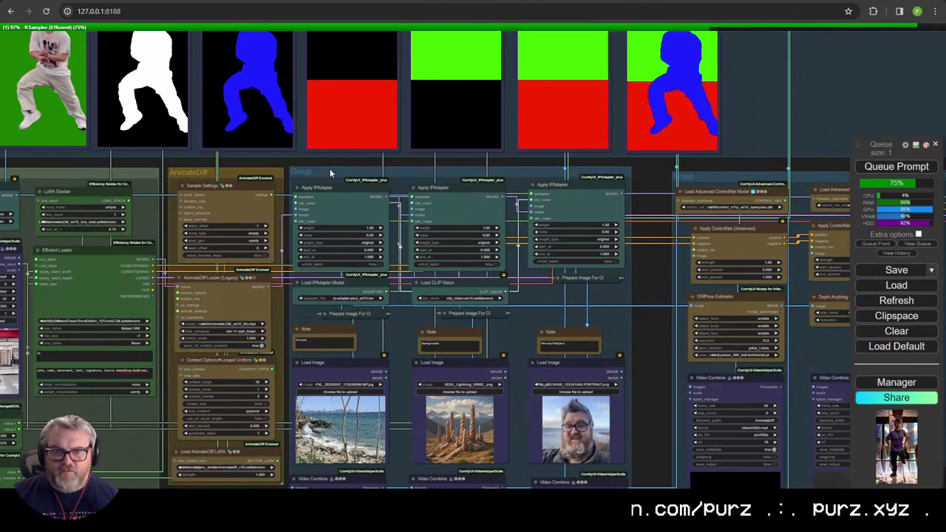
pyautogui.rightClick(329, 169)
pyautogui.click(347, 397)
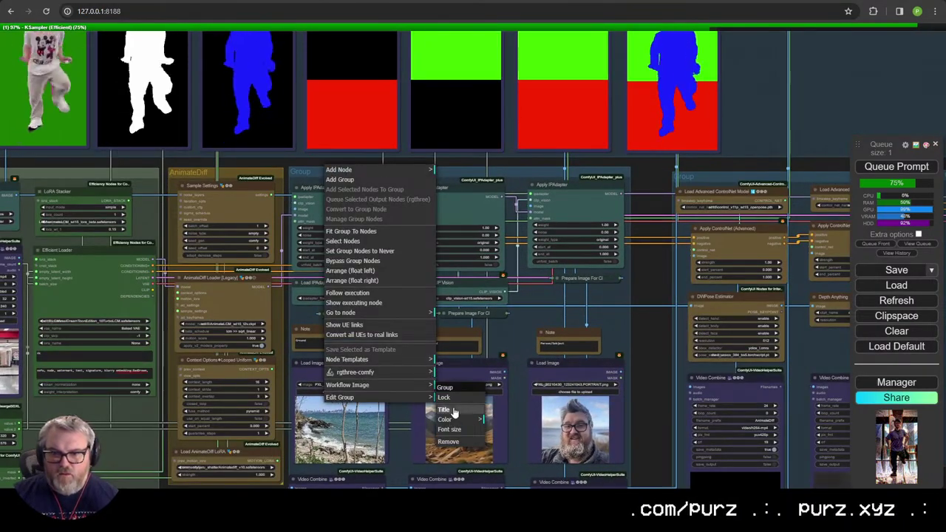
pyautogui.click(454, 411)
pyautogui.write('IPAdapters')
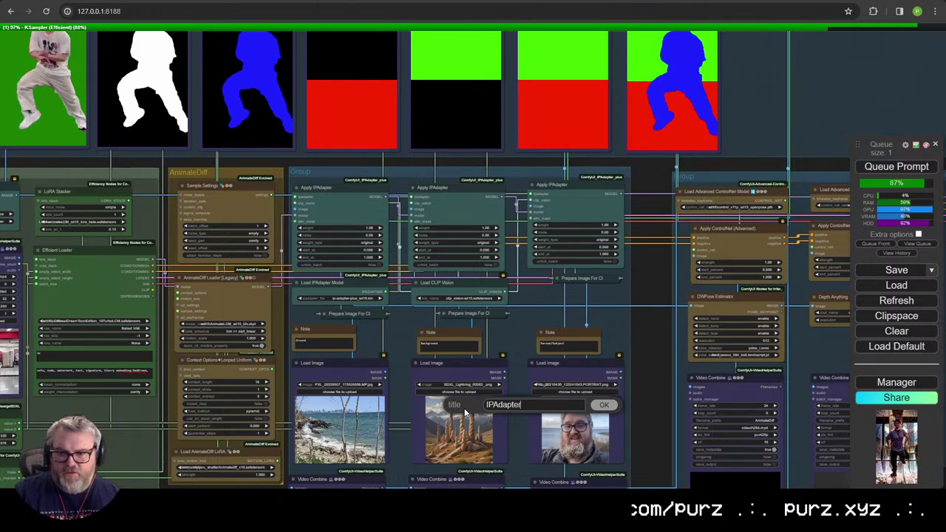
pyautogui.press('Return')
pyautogui.moveTo(640, 292); pyautogui.dragTo(415, 345)
pyautogui.rightClick(238, 224)
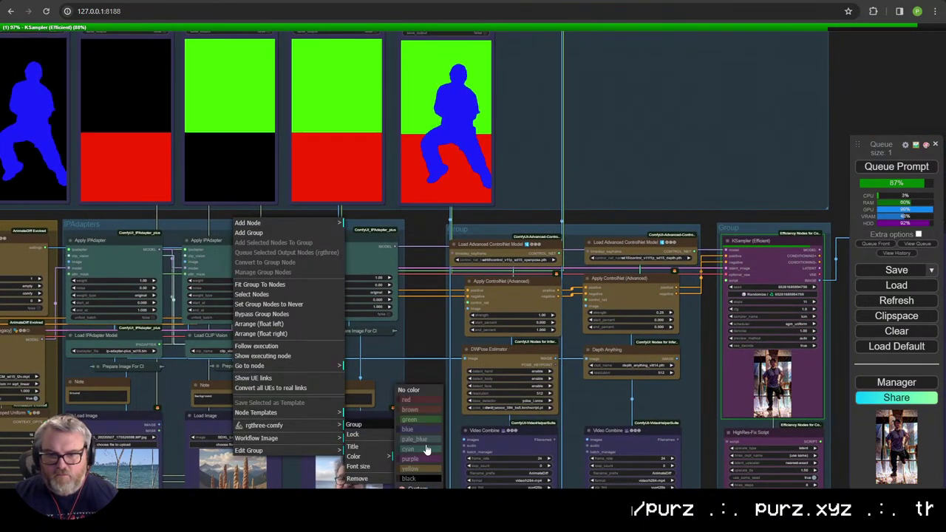
pyautogui.click(426, 450)
# Step: Move the group with the ControlNet nodes up against the IPAdapters group and color it yellow
pyautogui.moveTo(513, 233); pyautogui.dragTo(477, 230)
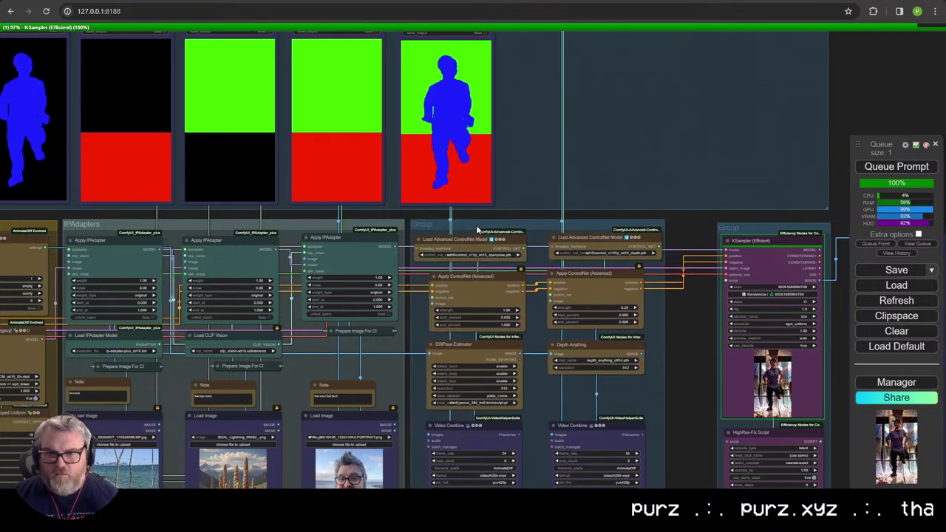
pyautogui.rightClick(478, 230)
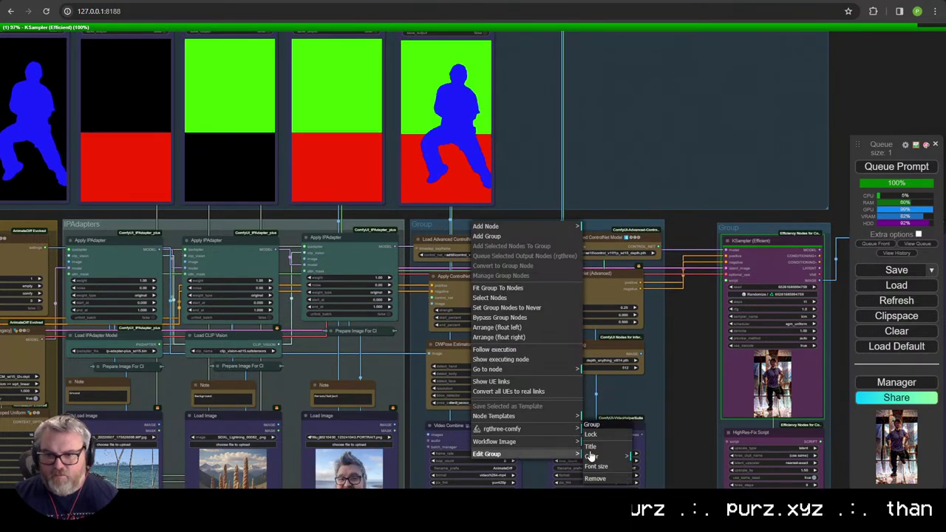
pyautogui.click(660, 470)
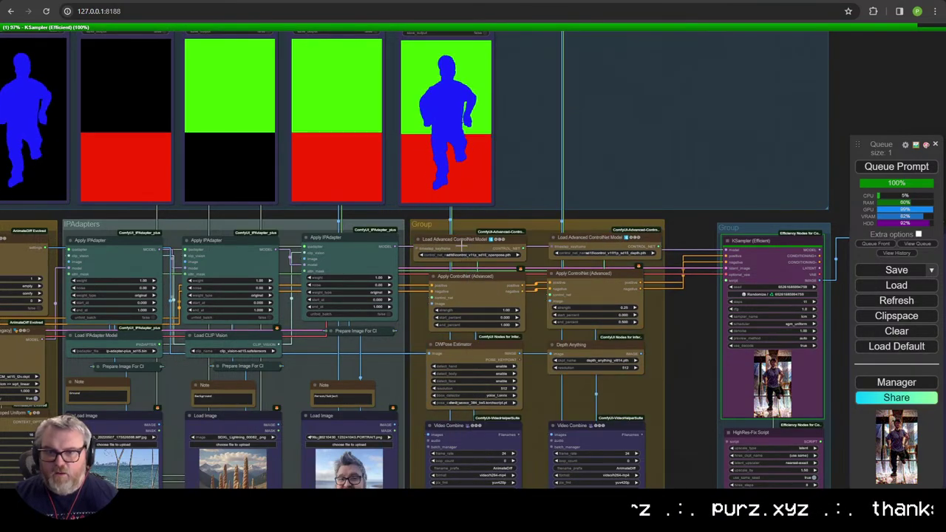
# Step: Title the yellow group with the ControlNet, DWPose and Depth Anything nodes "ControlNet"
pyautogui.rightClick(458, 225)
pyautogui.click(488, 451)
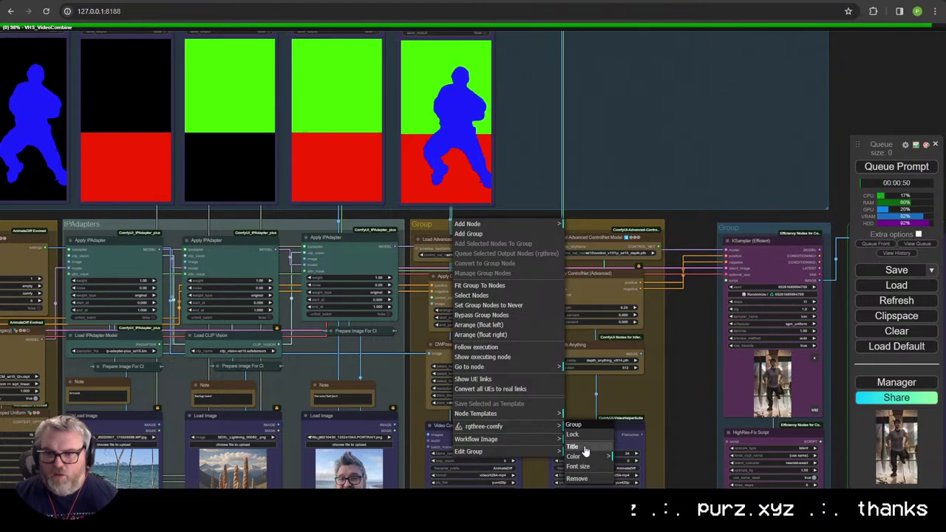
pyautogui.click(584, 448)
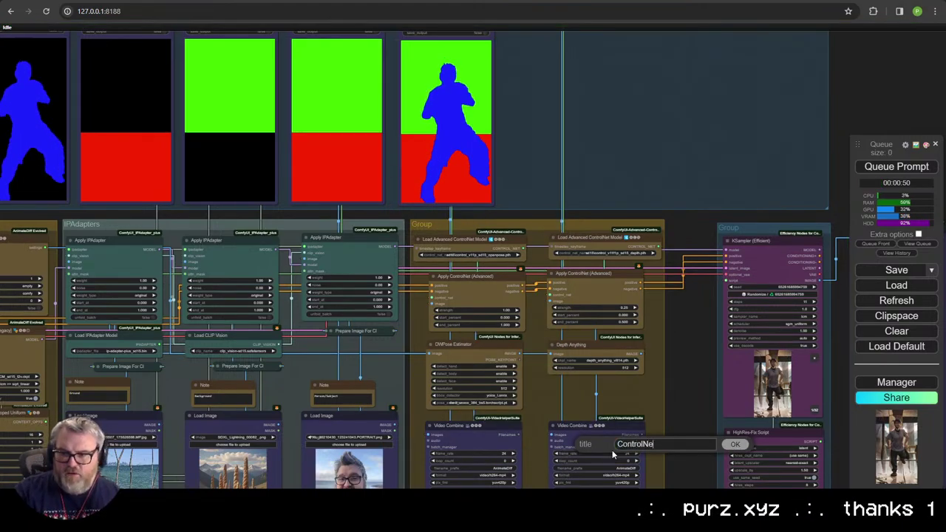
# Step: Move the group with the KSampler and HighRes-Fix nodes up against the ControlNet group and color it purple
pyautogui.moveTo(675, 283); pyautogui.dragTo(340, 229)
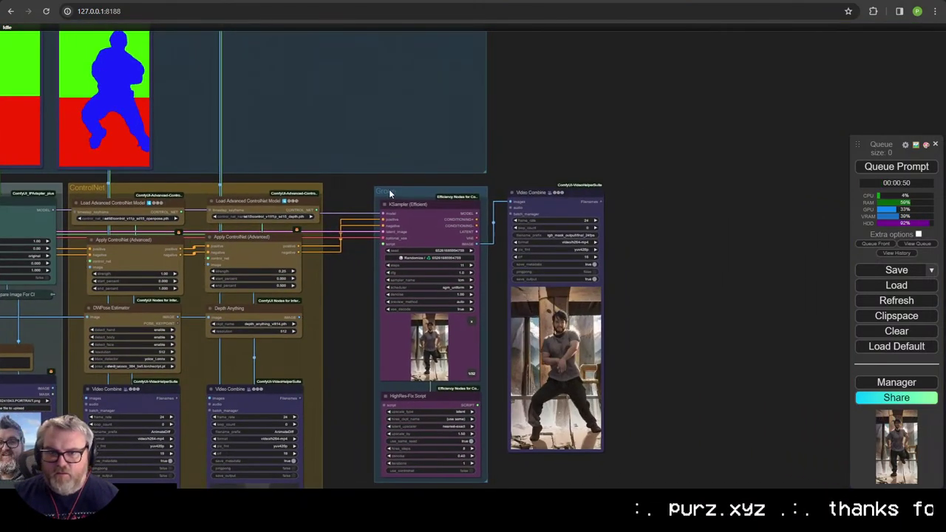
pyautogui.moveTo(391, 194); pyautogui.dragTo(353, 187)
pyautogui.rightClick(353, 186)
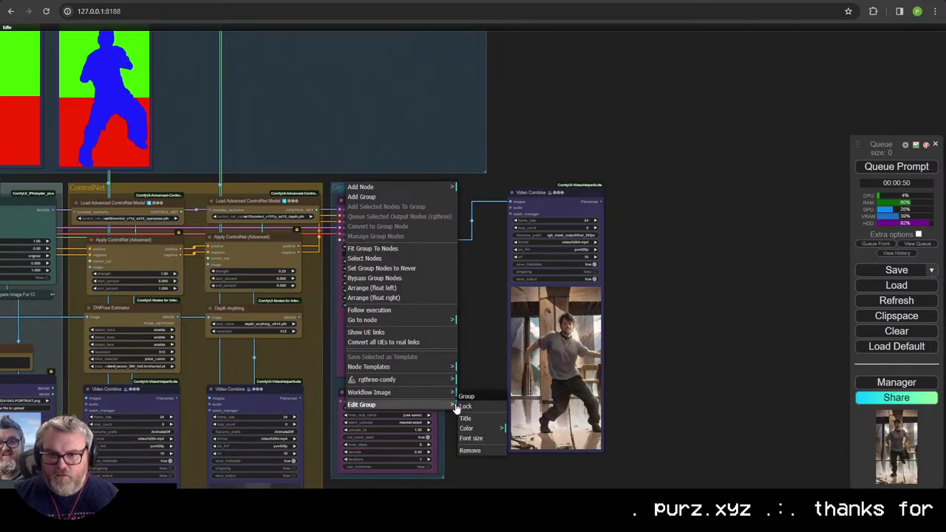
pyautogui.click(531, 460)
# Step: Title the purple KSampler group "Diffusion"
pyautogui.rightClick(361, 187)
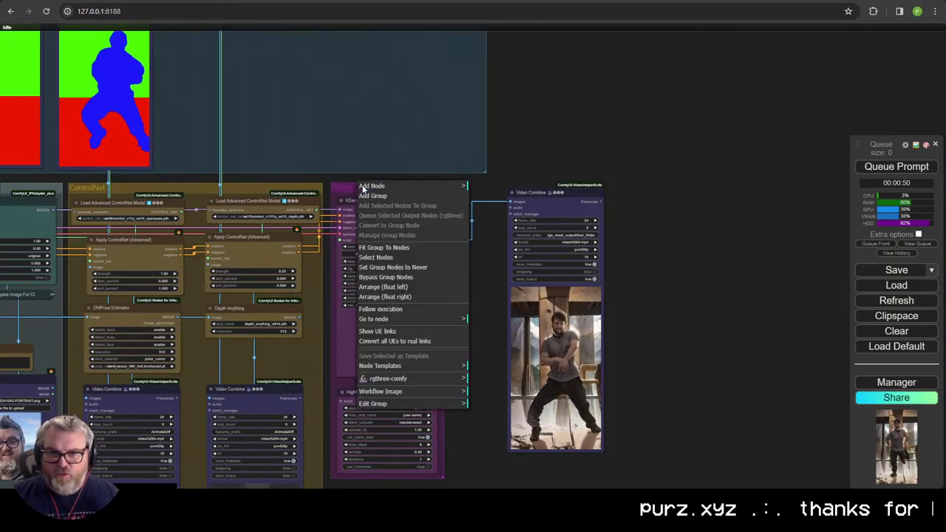
pyautogui.click(399, 405)
pyautogui.click(495, 411)
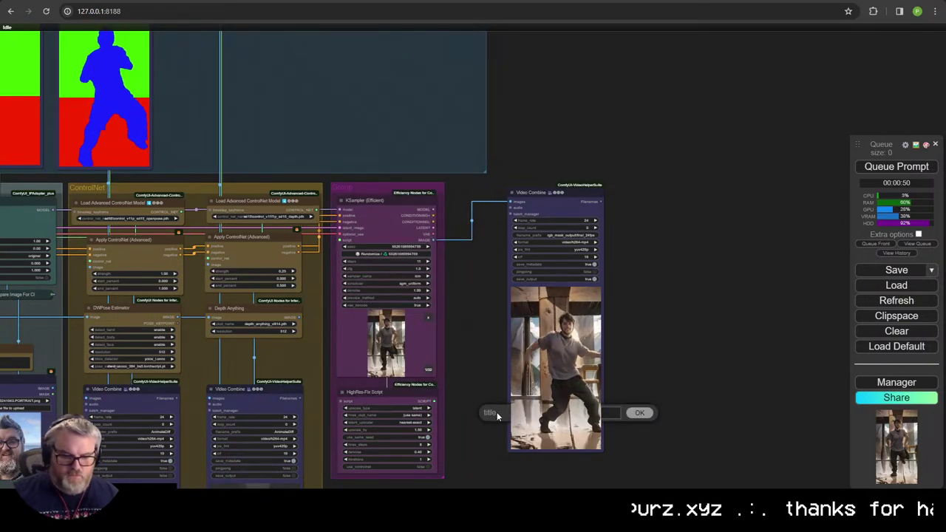
pyautogui.write('Diffusion')
pyautogui.press('Return')
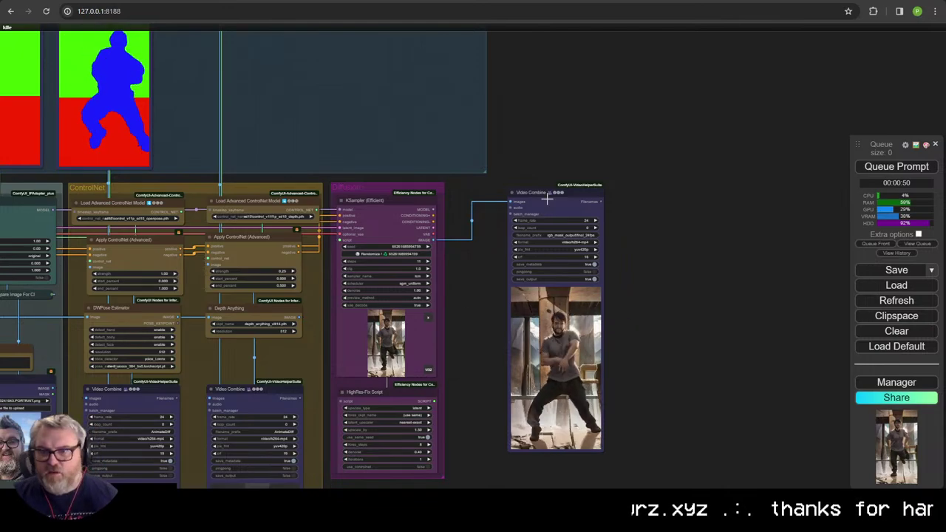
# Step: Move the final Video Combine node beside the Diffusion group and add a FILM VFI node fed by the KSampler's image output
pyautogui.moveTo(534, 193); pyautogui.dragTo(483, 194)
pyautogui.moveTo(594, 164); pyautogui.dragTo(592, 166)
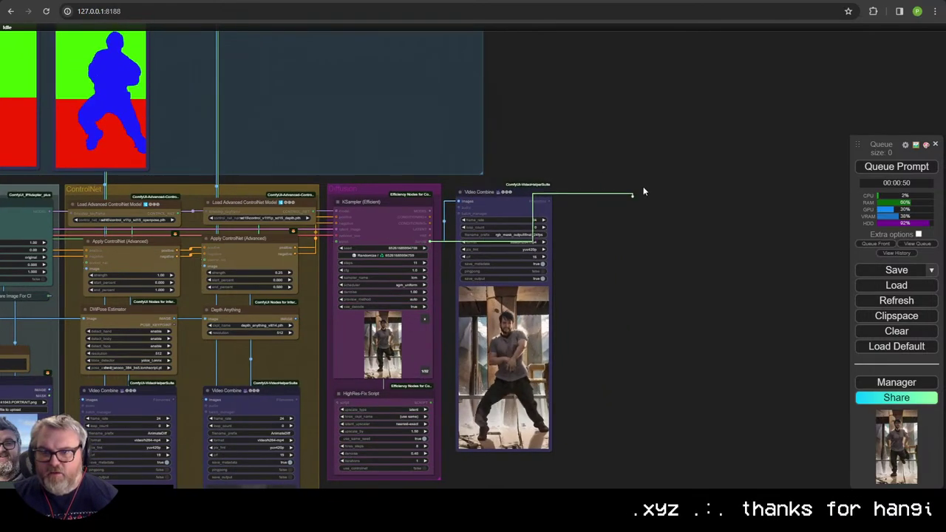
pyautogui.moveTo(643, 192); pyautogui.dragTo(633, 152)
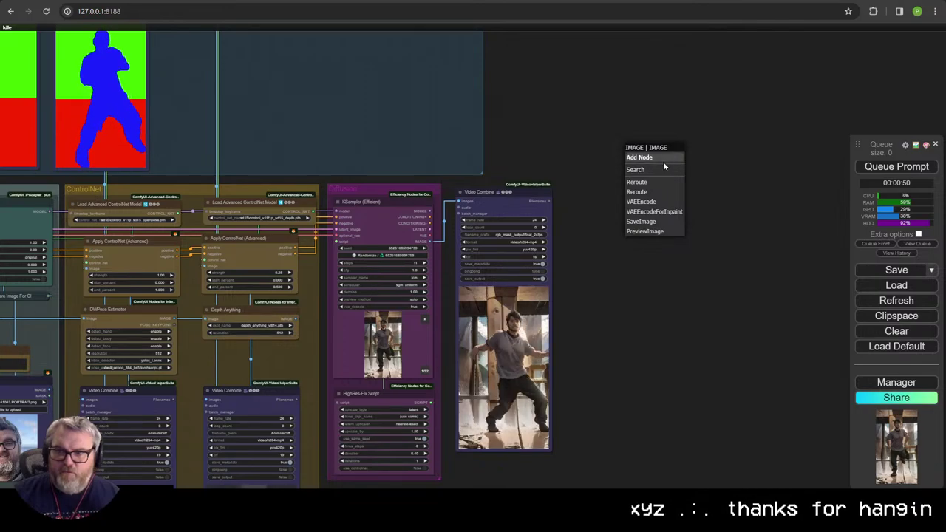
pyautogui.click(658, 169)
pyautogui.write('film')
pyautogui.press('Return')
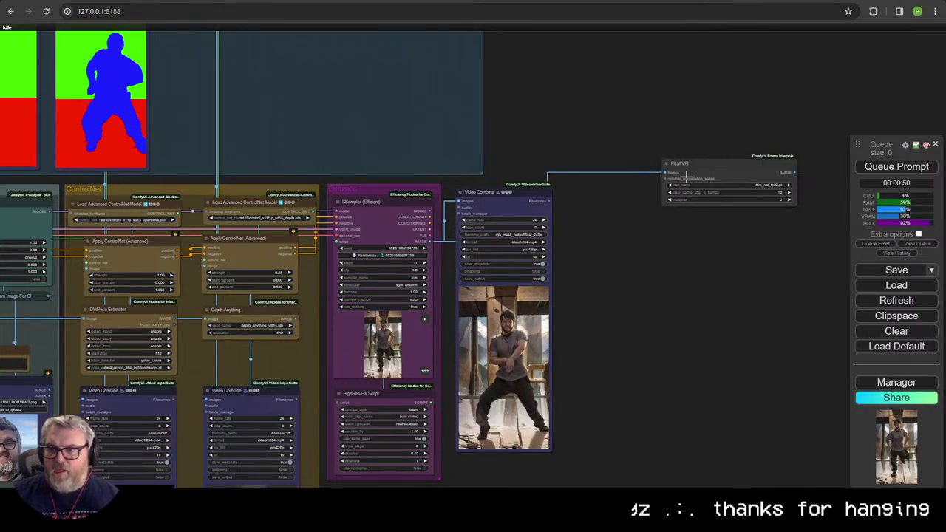
pyautogui.moveTo(705, 170); pyautogui.dragTo(611, 144)
# Step: Duplicate the final Video Combine node, place the copy below FILM VFI, and connect FILM VFI's image output to its images input
pyautogui.scroll(7, 628, 167)
pyautogui.scroll(3, 652, 198)
pyautogui.moveTo(592, 244); pyautogui.dragTo(418, 238)
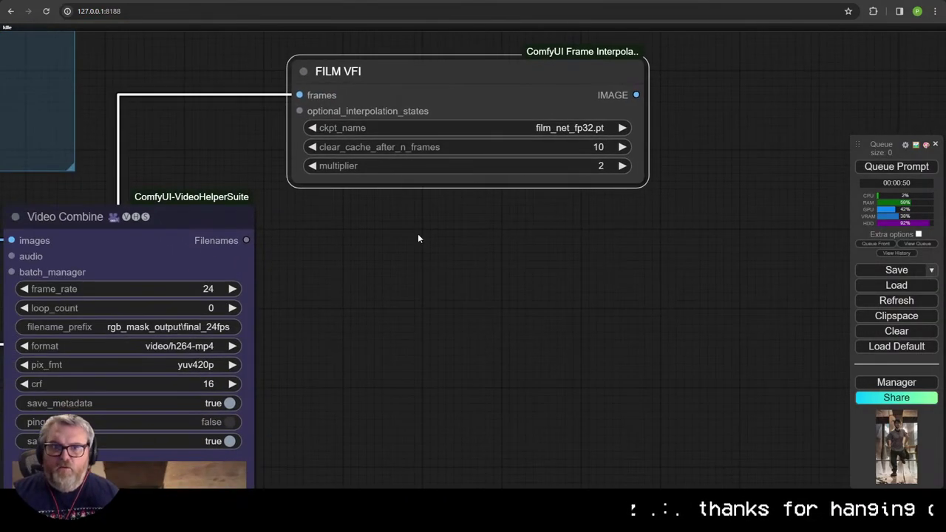
pyautogui.hotkey('ctrl', 'c')
pyautogui.hotkey('ctrl', 'v')
pyautogui.moveTo(468, 268); pyautogui.dragTo(372, 222)
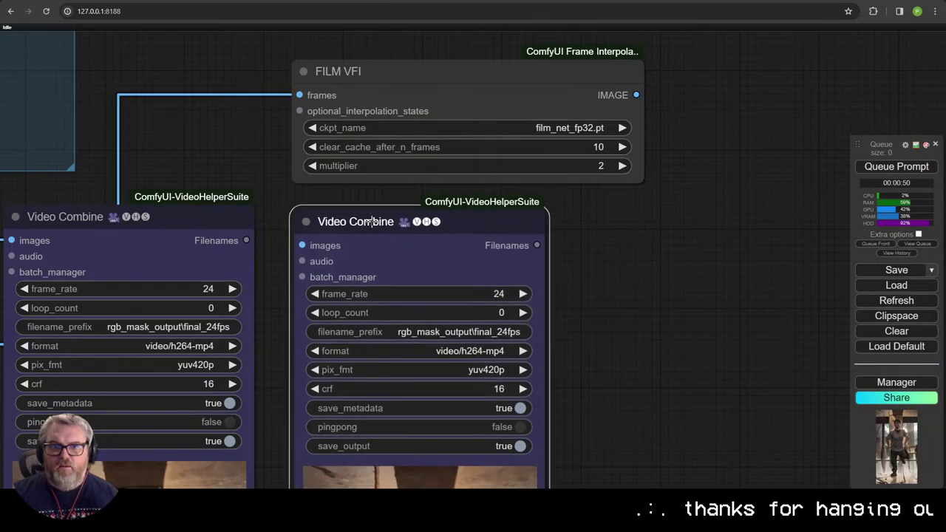
pyautogui.moveTo(303, 243); pyautogui.dragTo(302, 245)
# Step: Extend the duplicated Video Combine node's filename prefix with a suffix after "rgb_mask_output\final_24fps_"
pyautogui.moveTo(595, 337); pyautogui.dragTo(647, 238)
pyautogui.click(529, 230)
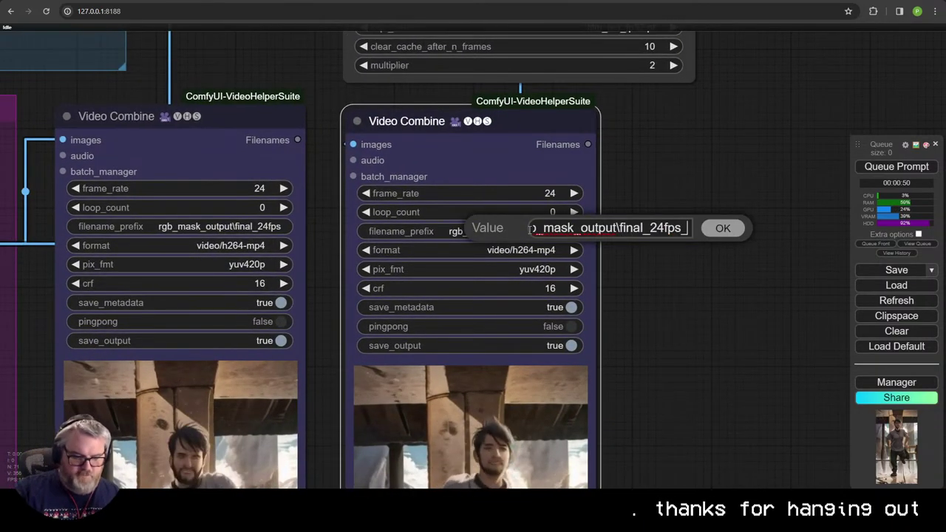
pyautogui.press('Return')
# Step: Collapse the FILM VFI node and keep it just above the duplicated Video Combine node
pyautogui.scroll(-10, 671, 212)
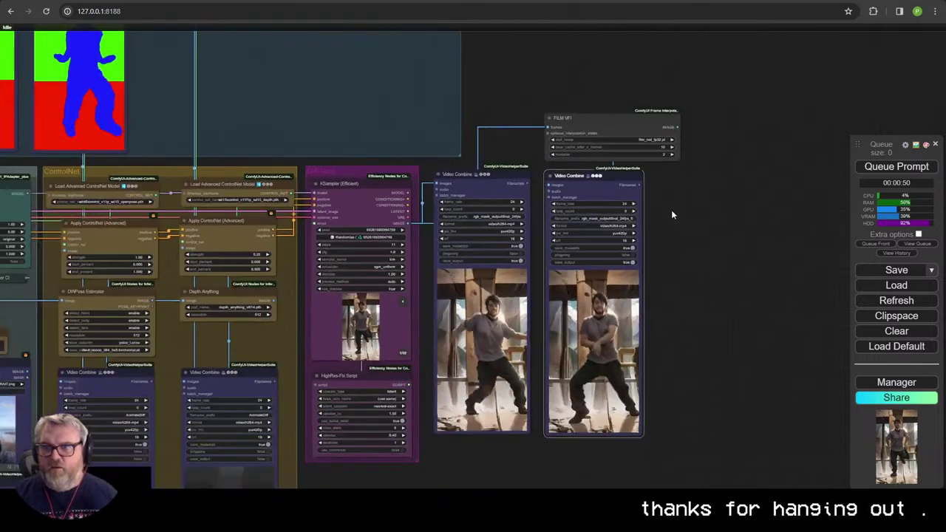
pyautogui.click(549, 117)
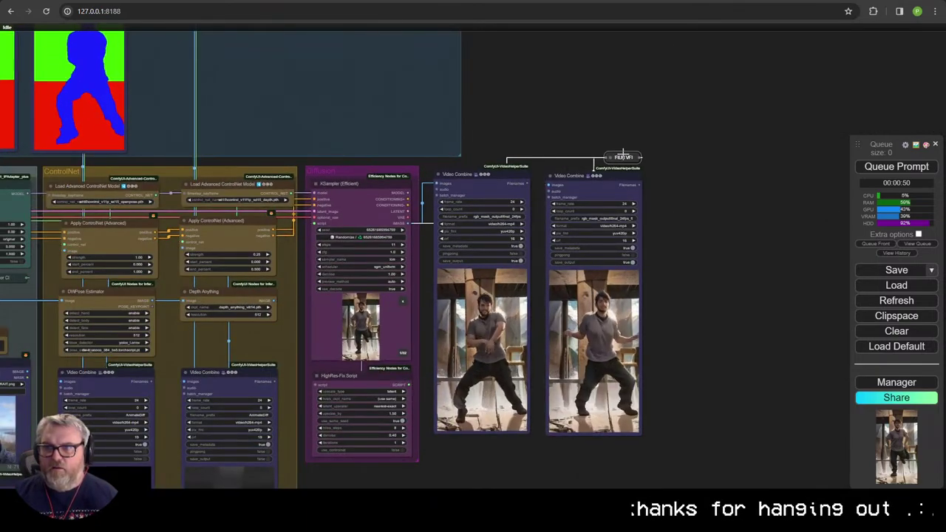
pyautogui.moveTo(713, 382); pyautogui.dragTo(707, 342)
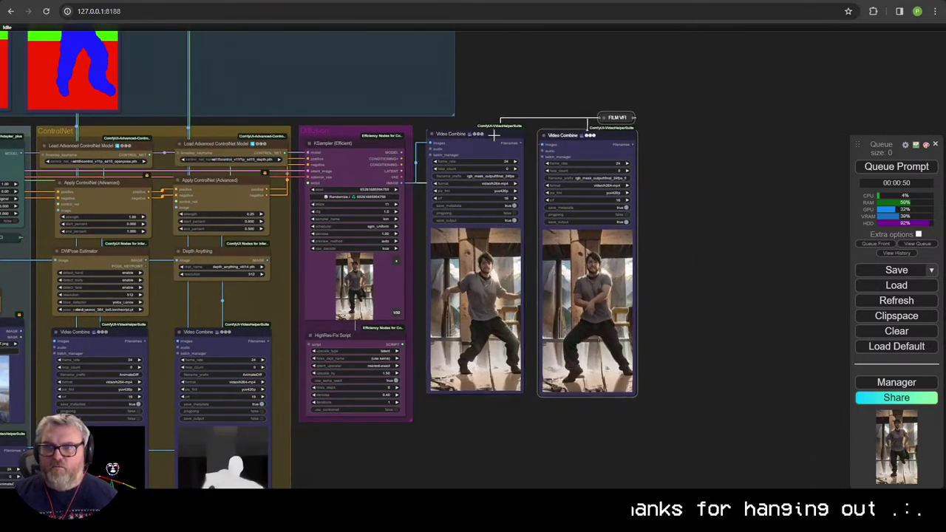
# Step: Lower the two final Video Combine nodes together with FILM VFI and create a group around them
pyautogui.moveTo(493, 134); pyautogui.dragTo(497, 157)
pyautogui.rightClick(734, 216)
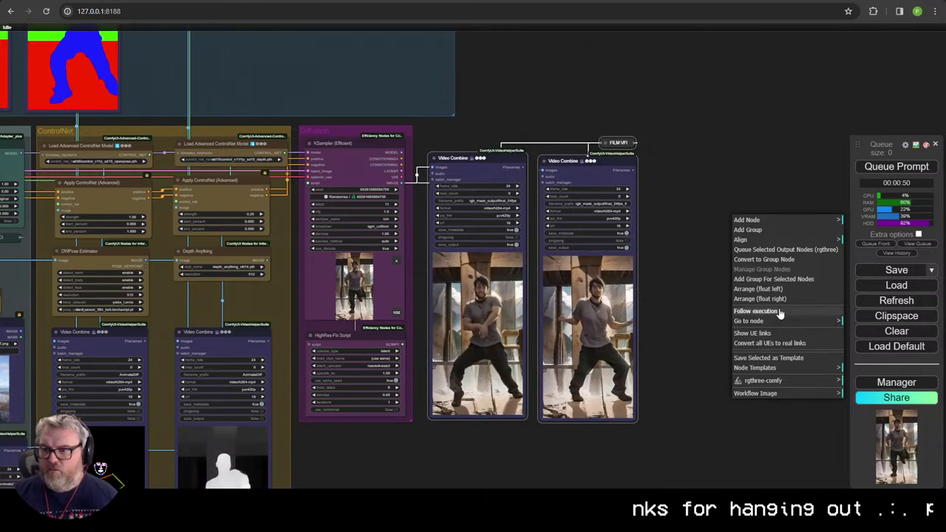
pyautogui.click(788, 285)
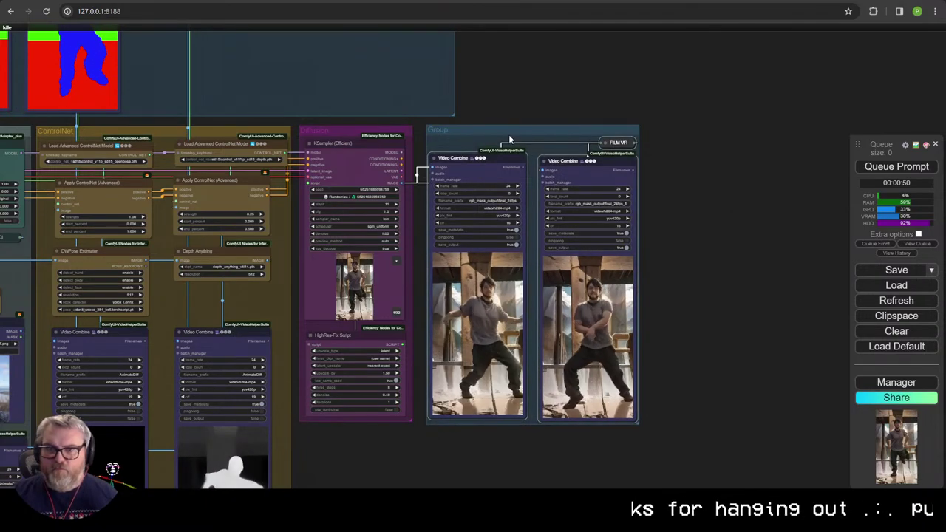
# Step: Move the new group closer to the Diffusion group and title it "Output"
pyautogui.moveTo(508, 139); pyautogui.dragTo(506, 138)
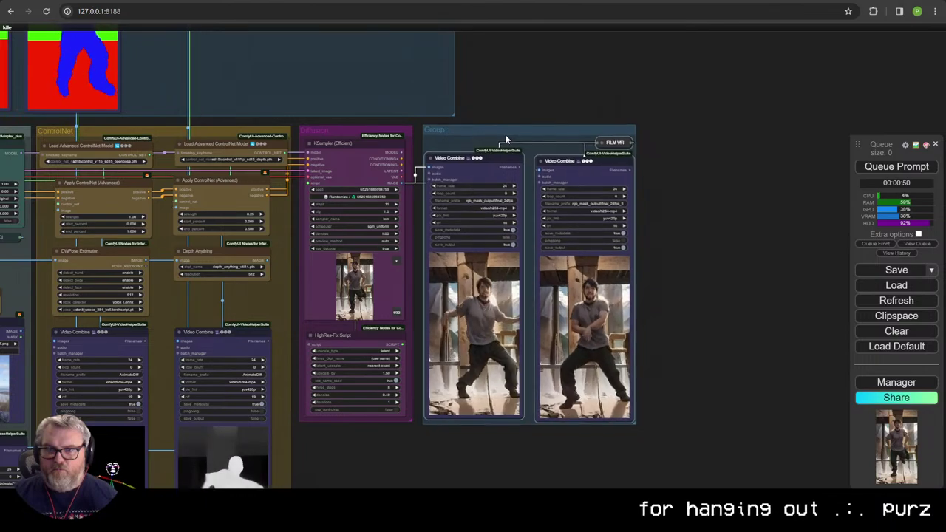
pyautogui.rightClick(506, 139)
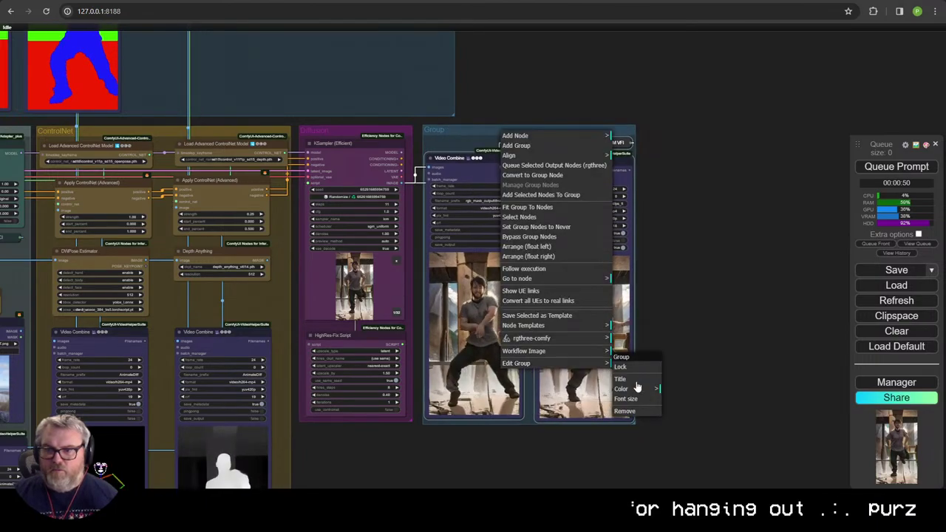
pyautogui.click(637, 379)
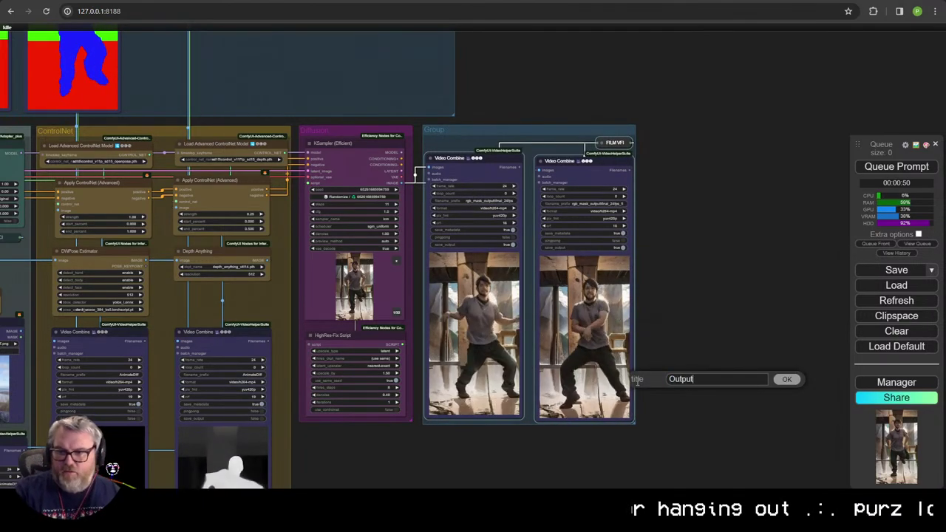
pyautogui.moveTo(283, 94); pyautogui.dragTo(695, 524)
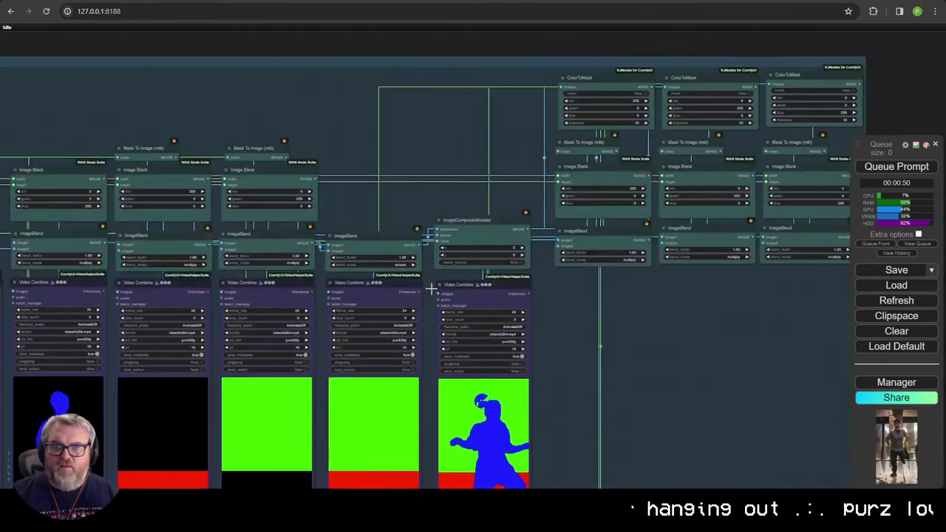
pyautogui.rightClick(269, 62)
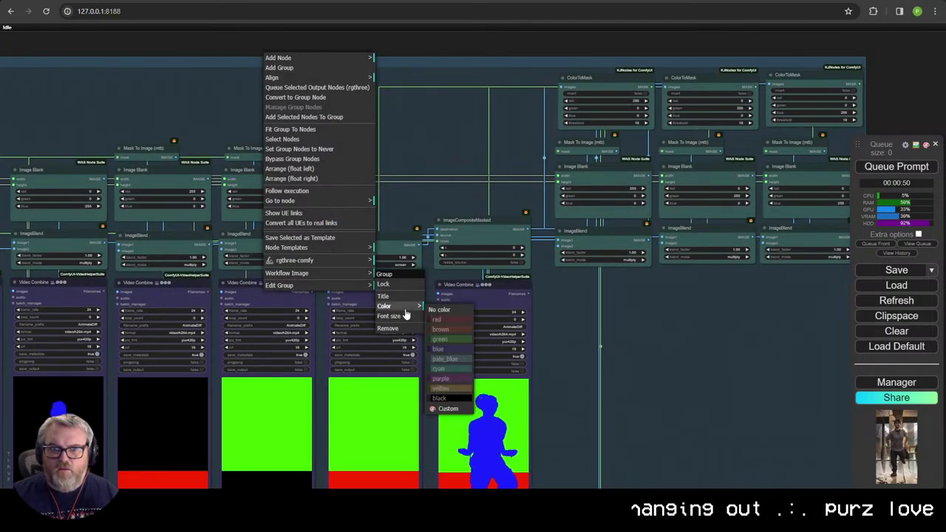
pyautogui.click(425, 174)
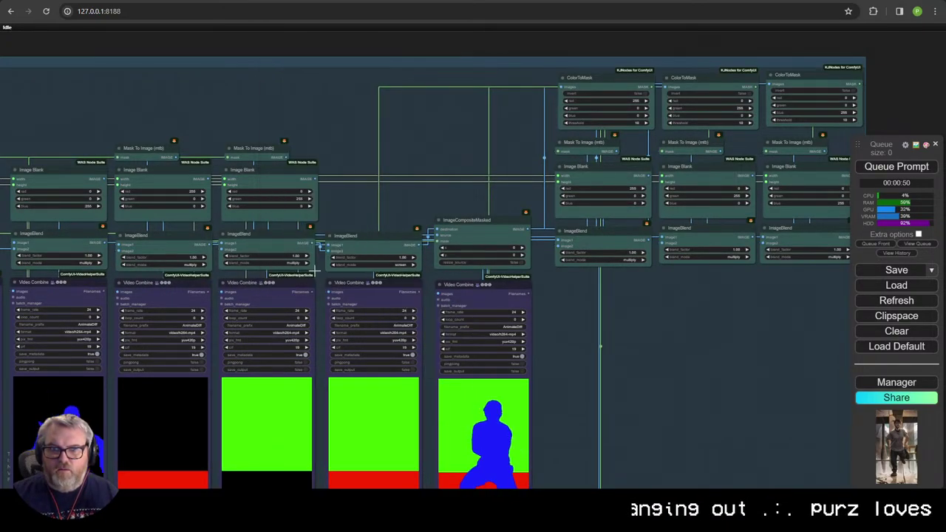
pyautogui.scroll(-3, 268, 207)
pyautogui.moveTo(196, 114); pyautogui.dragTo(311, 93)
pyautogui.rightClick(308, 84)
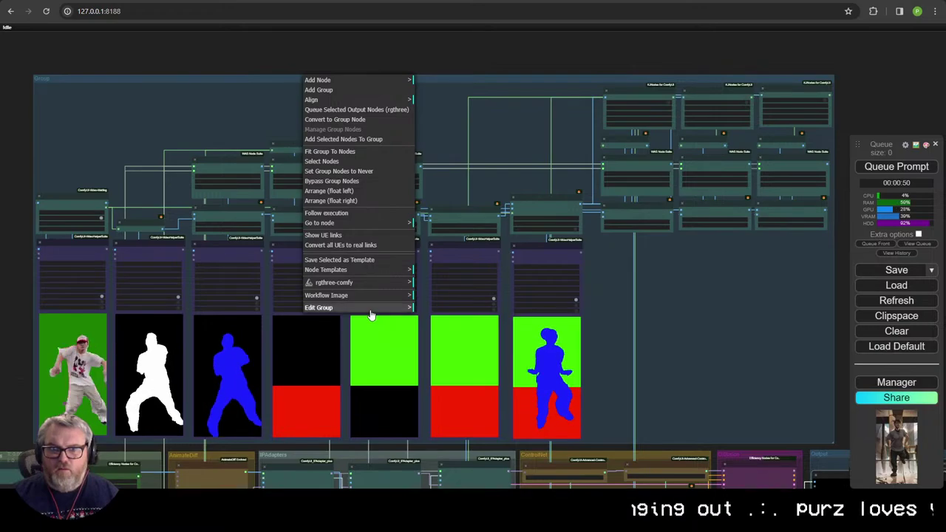
pyautogui.click(491, 431)
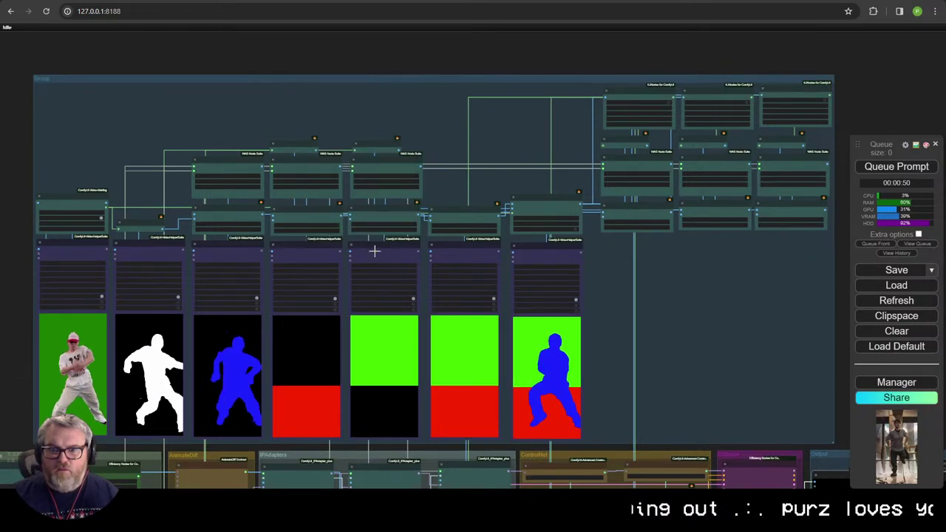
pyautogui.doubleClick(244, 76)
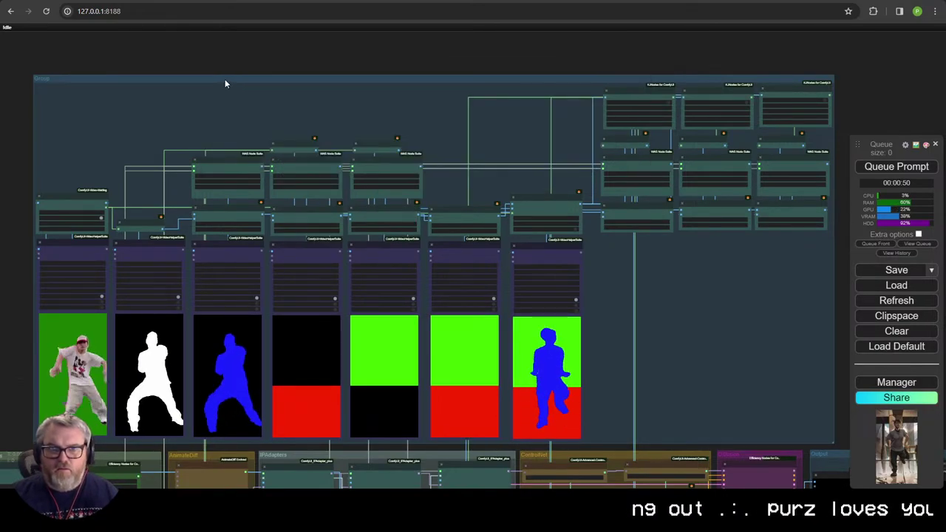
pyautogui.rightClick(223, 79)
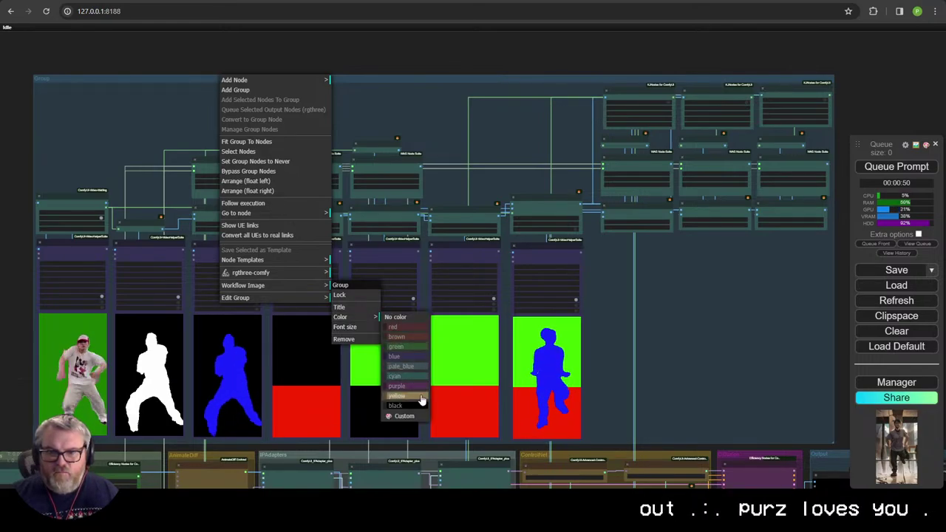
# Step: Give the large group around the mask-building nodes a title starting with "Mask Assemb"
pyautogui.rightClick(57, 80)
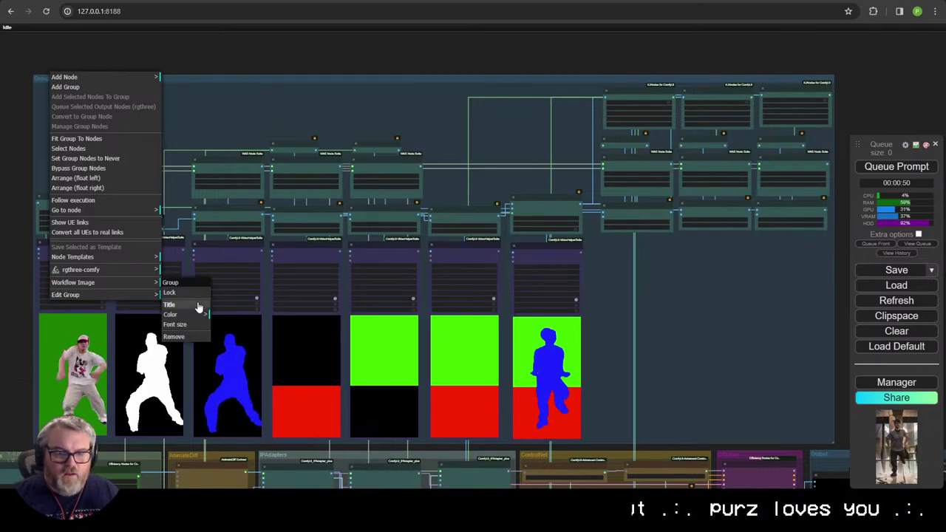
pyautogui.click(190, 310)
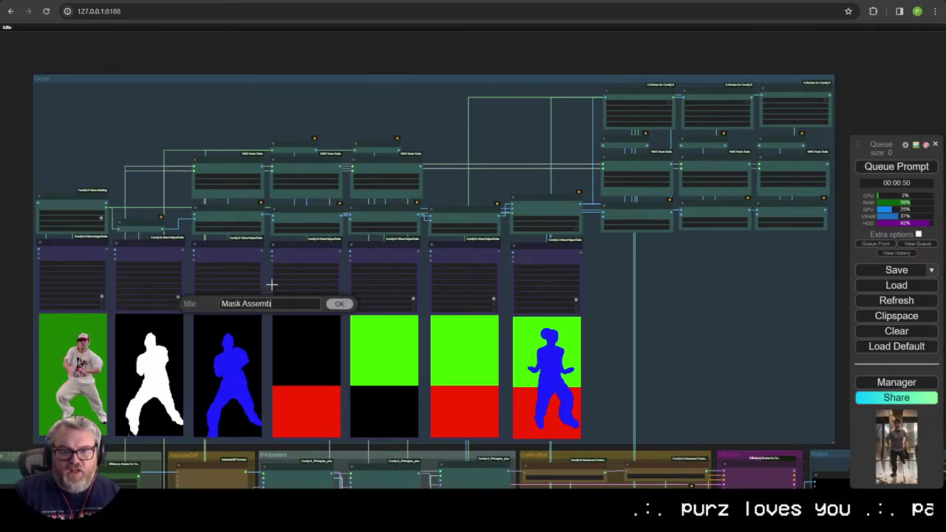
pyautogui.scroll(-10, 279, 277)
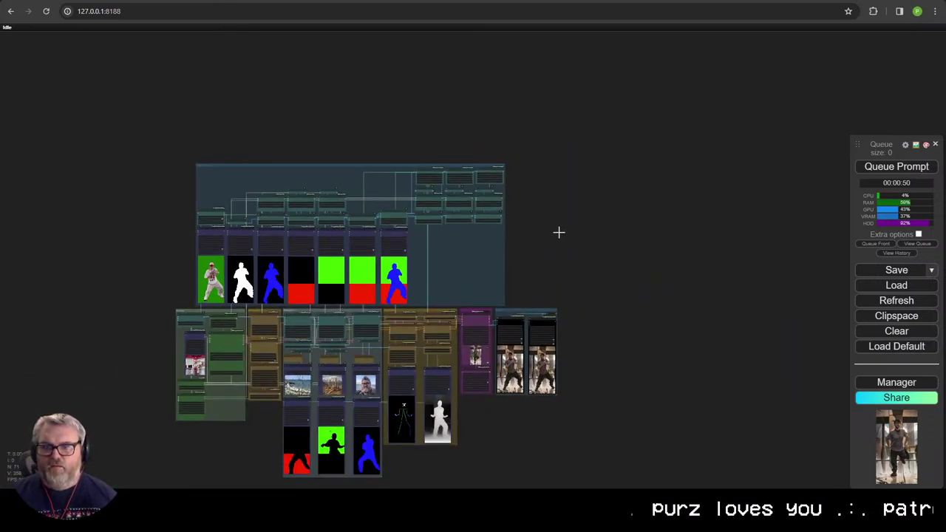
# Step: Select both Video Combine nodes in the Output group and lower them slightly below the FILM VFI node
pyautogui.moveTo(559, 233); pyautogui.dragTo(743, 100)
pyautogui.scroll(10, 668, 266)
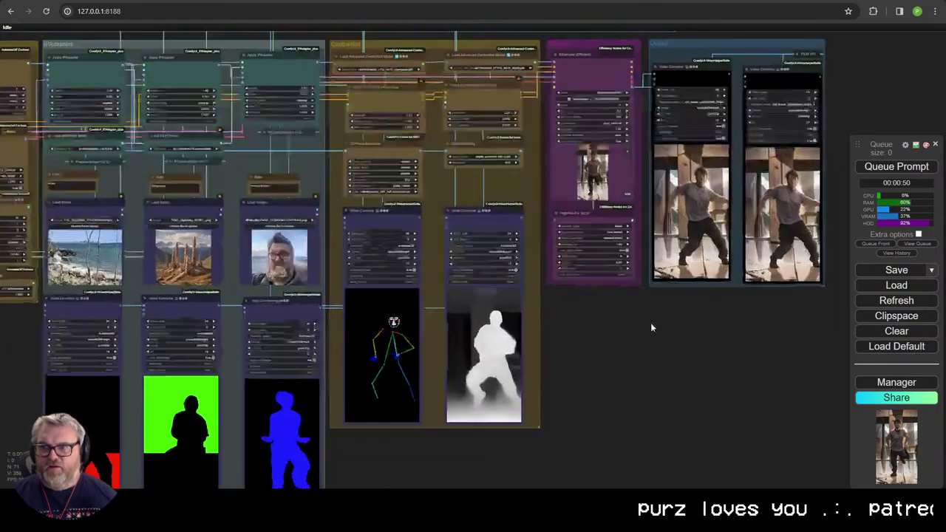
pyautogui.scroll(6, 658, 323)
pyautogui.moveTo(717, 300); pyautogui.dragTo(424, 453)
pyautogui.scroll(-5, 573, 390)
pyautogui.scroll(6, 422, 399)
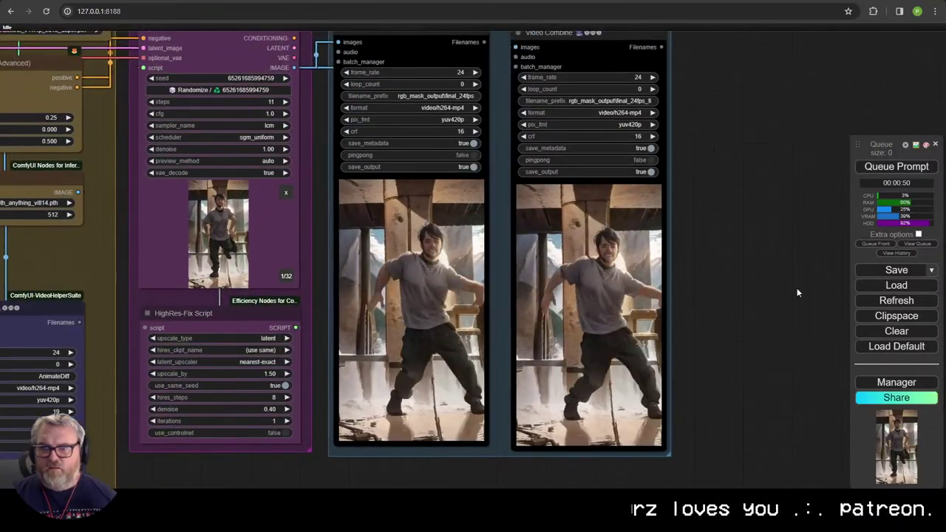
pyautogui.scroll(-2, 688, 289)
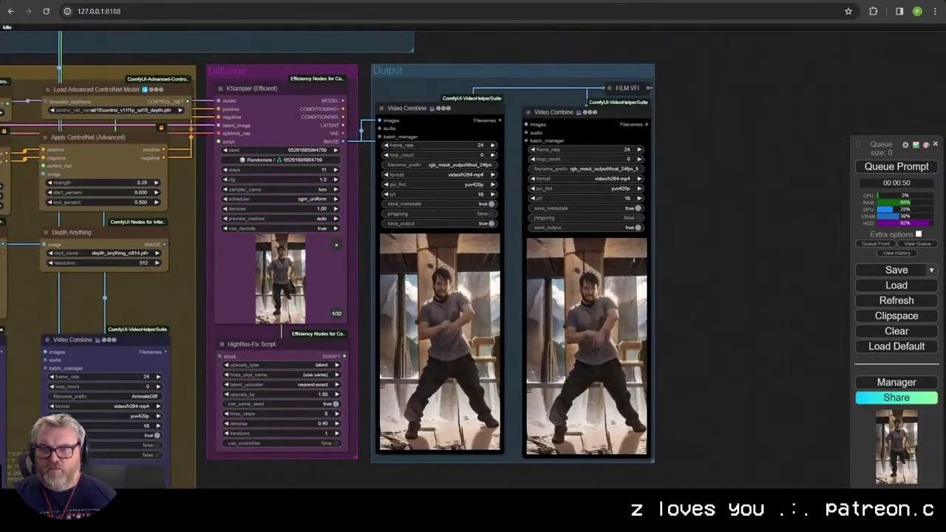
pyautogui.click(458, 109)
pyautogui.keyDown('shift'); pyautogui.click(614, 110); pyautogui.keyUp('shift')
pyautogui.moveTo(614, 109); pyautogui.dragTo(613, 113)
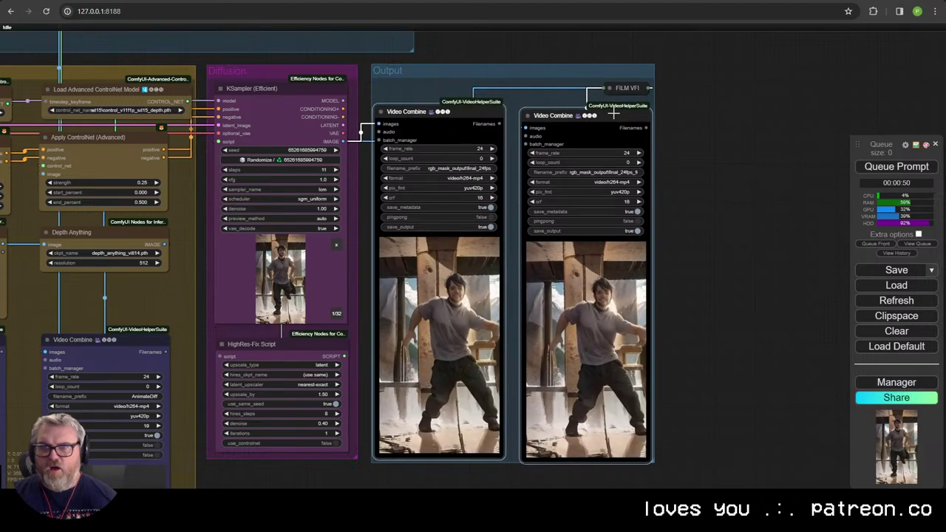
# Step: Color the two selected Video Combine nodes in the Output group blue
pyautogui.rightClick(678, 102)
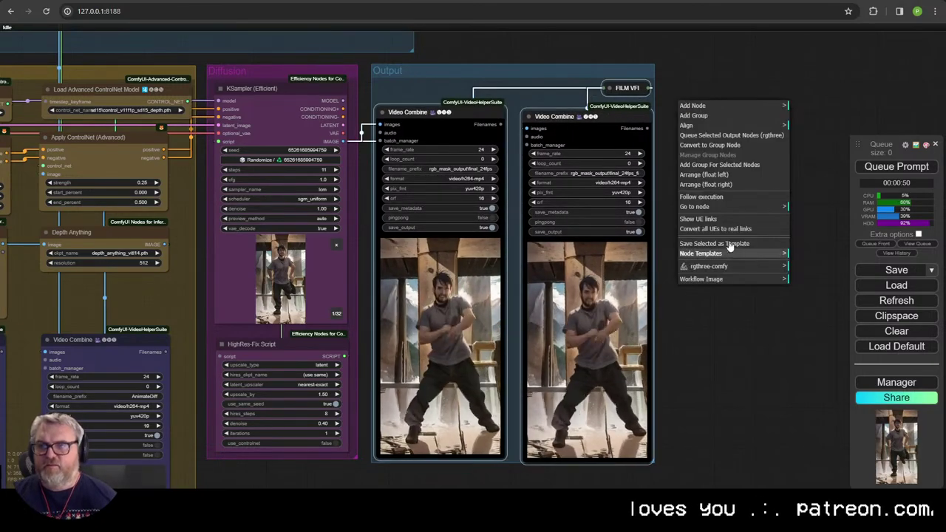
pyautogui.rightClick(582, 119)
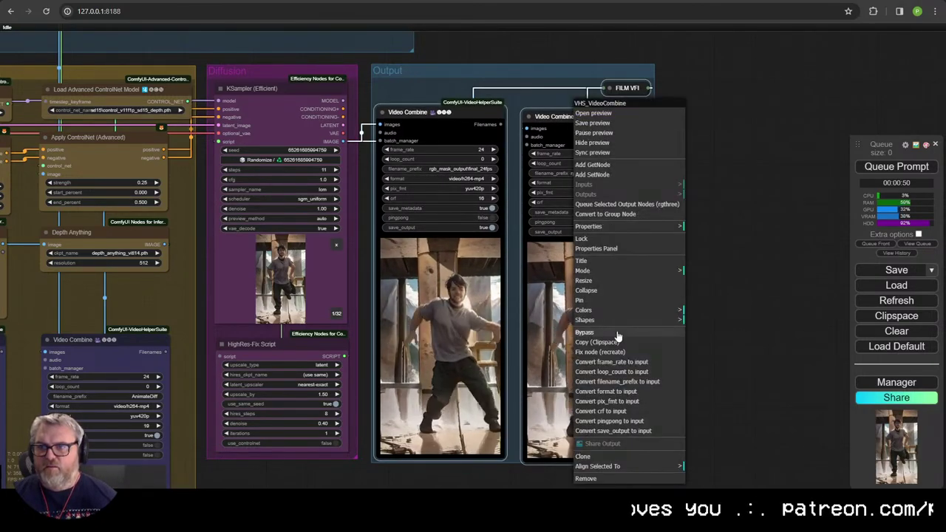
pyautogui.click(615, 310)
pyautogui.click(714, 349)
pyautogui.moveTo(703, 244); pyautogui.dragTo(698, 236)
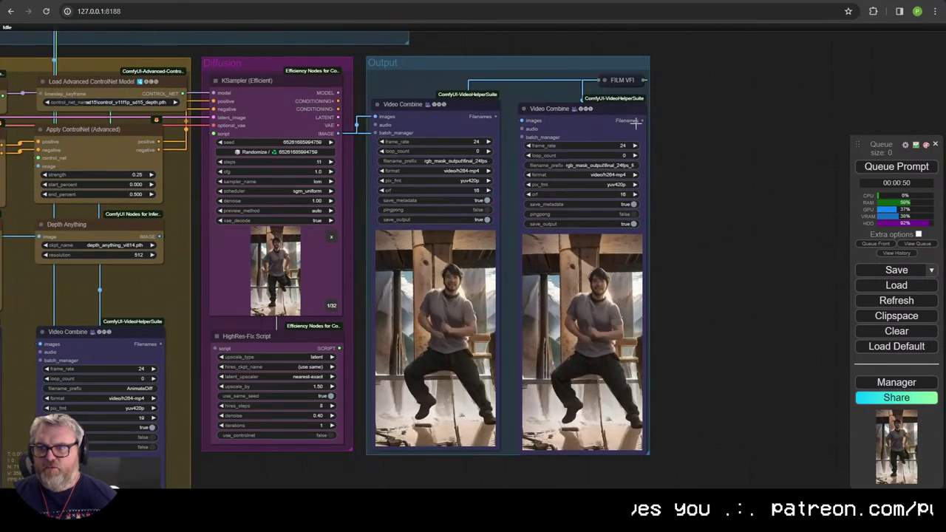
# Step: Color the collapsed FILM VFI node in the Output group cyan
pyautogui.rightClick(618, 76)
pyautogui.click(655, 234)
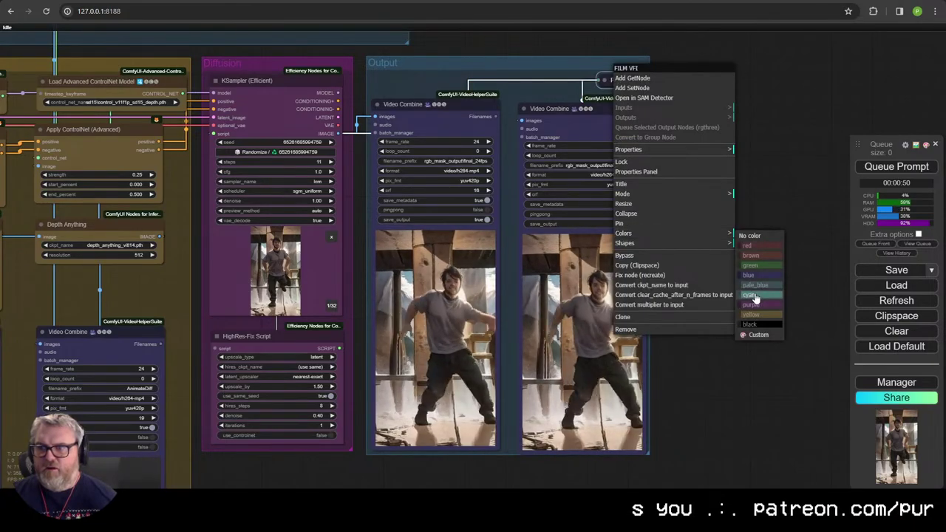
pyautogui.click(753, 298)
# Step: Review the organized workflow's groups, from Settings and AnimateDiff through IPAdapters, ControlNet and Diffusion to Output, plus the mask group above
pyautogui.scroll(-5, 526, 338)
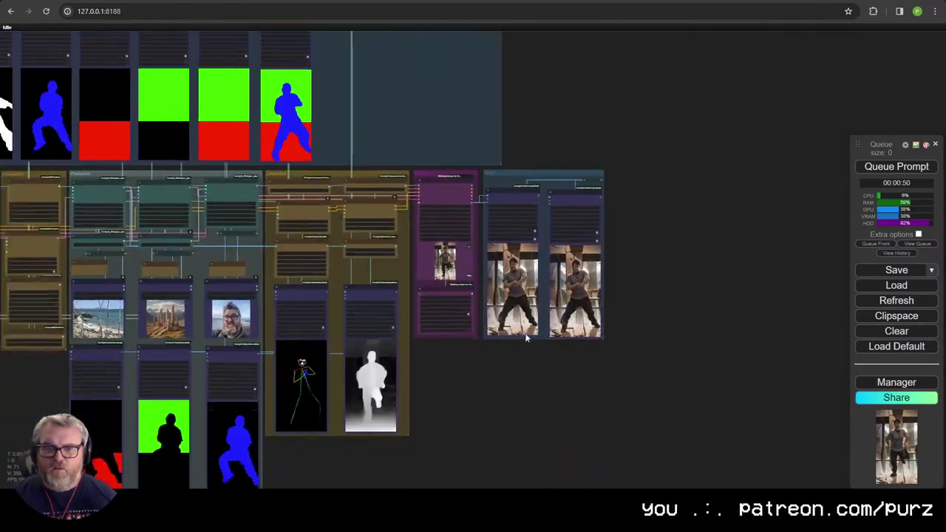
pyautogui.moveTo(517, 346); pyautogui.dragTo(690, 334)
pyautogui.scroll(4, 667, 342)
pyautogui.moveTo(546, 336); pyautogui.dragTo(700, 334)
pyautogui.scroll(1, 635, 305)
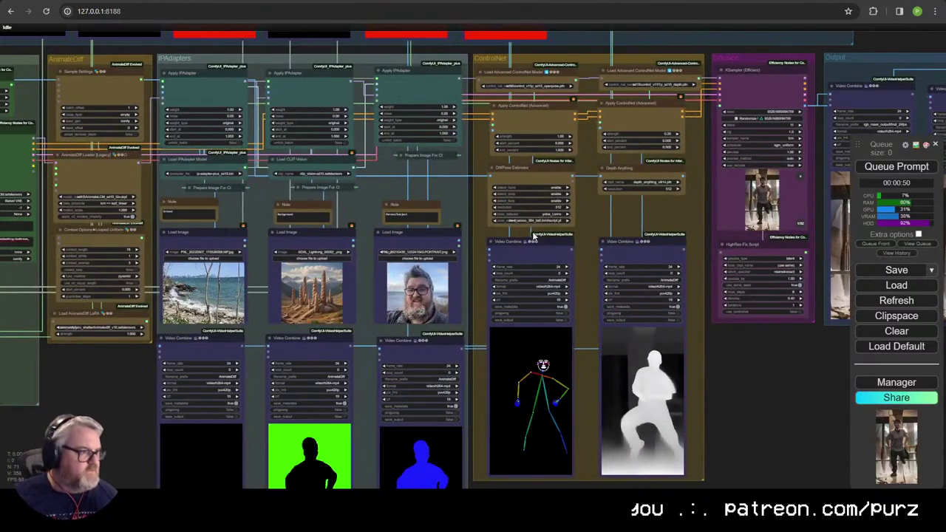
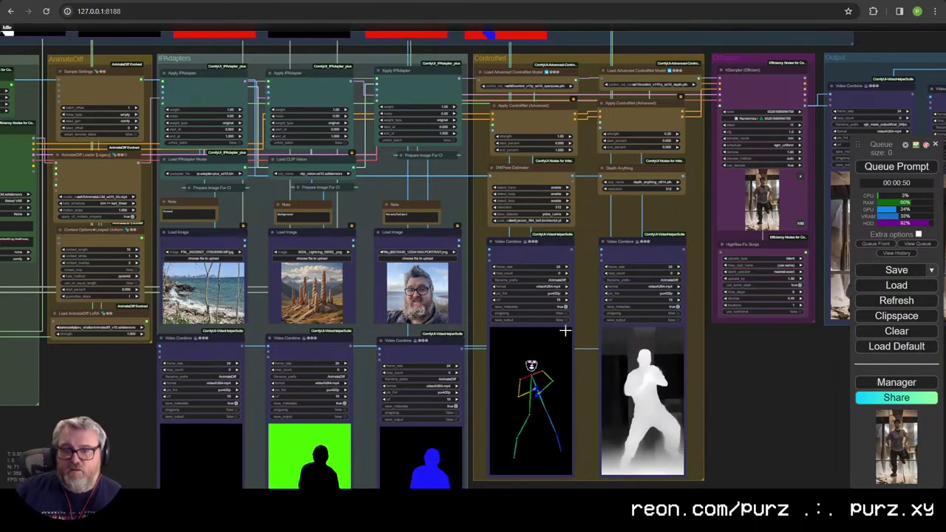
pyautogui.scroll(-5, 451, 314)
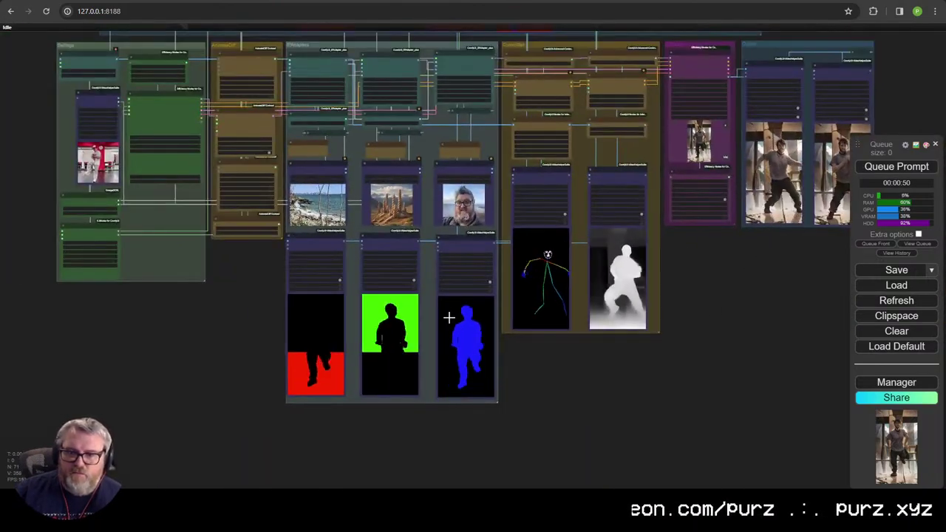
pyautogui.moveTo(427, 323); pyautogui.dragTo(351, 330)
pyautogui.moveTo(306, 285); pyautogui.dragTo(433, 416)
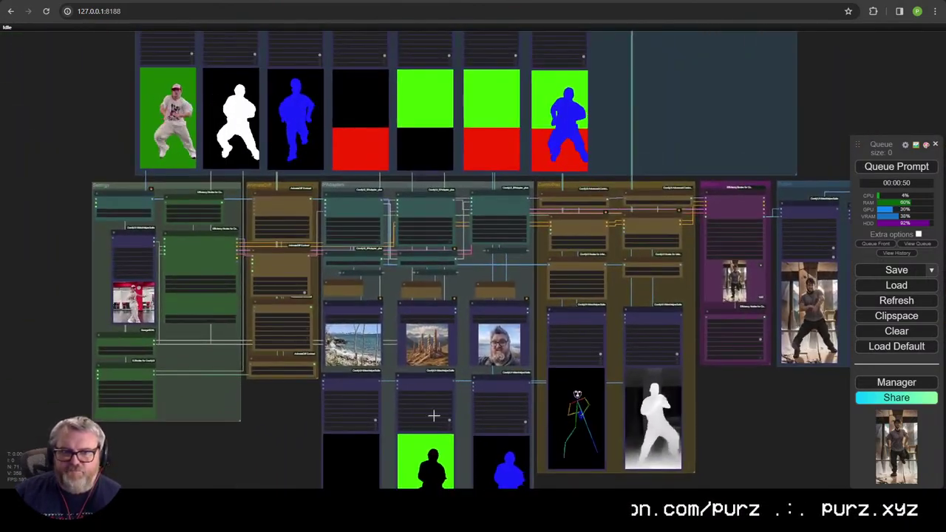
pyautogui.scroll(4, 365, 333)
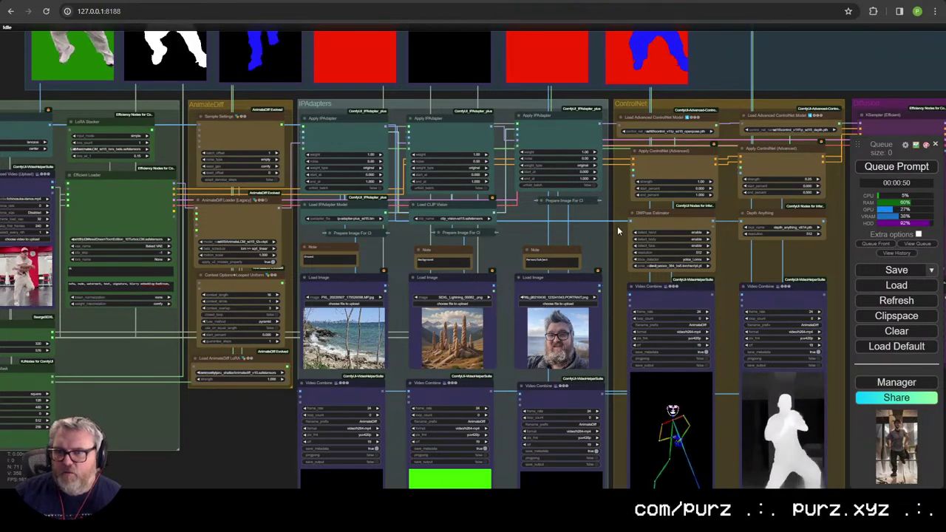
pyautogui.scroll(-5, 617, 232)
pyautogui.scroll(3, 411, 234)
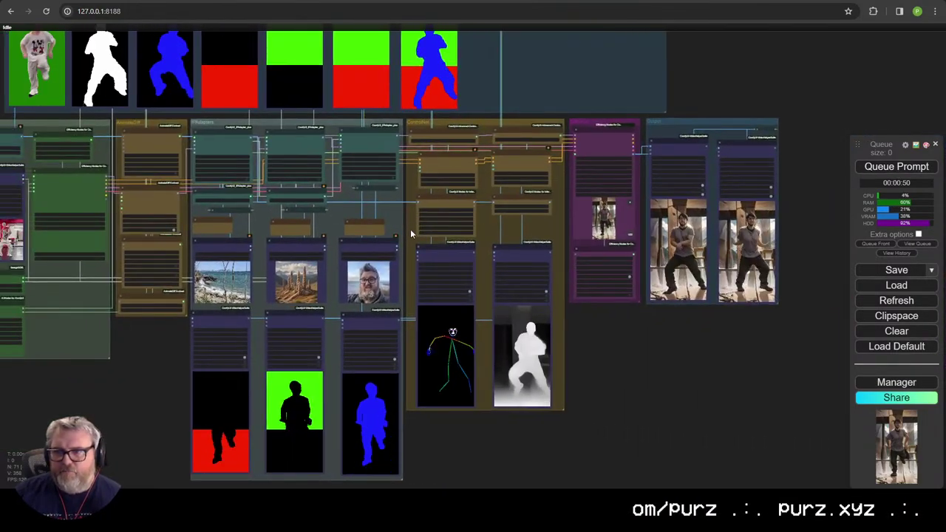
pyautogui.scroll(-1, 411, 234)
pyautogui.moveTo(411, 234); pyautogui.dragTo(477, 246)
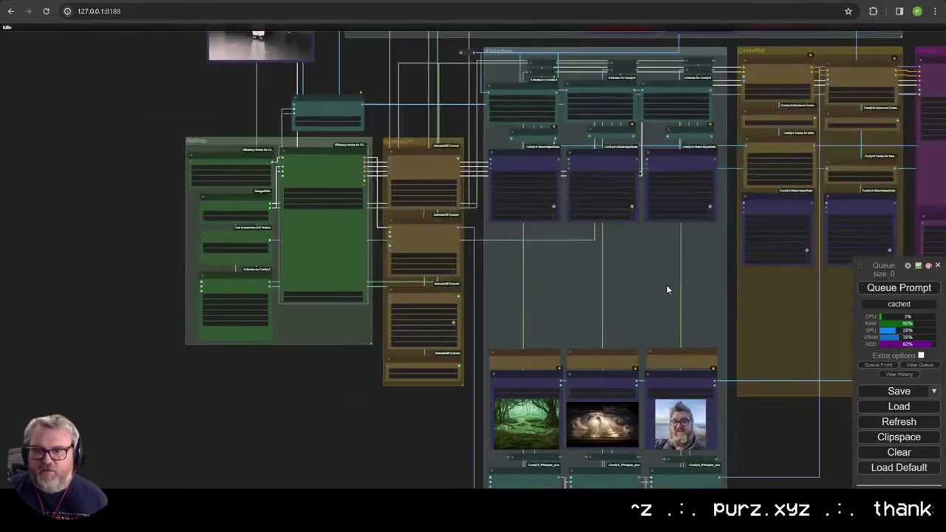
# Step: Examine the extended RGB-mask workflow's Workflow Comp group and the Upscale Image, Batch Images and ImagesGridByRows nodes above it
pyautogui.scroll(2, 368, 354)
pyautogui.moveTo(693, 329); pyautogui.dragTo(73, 253)
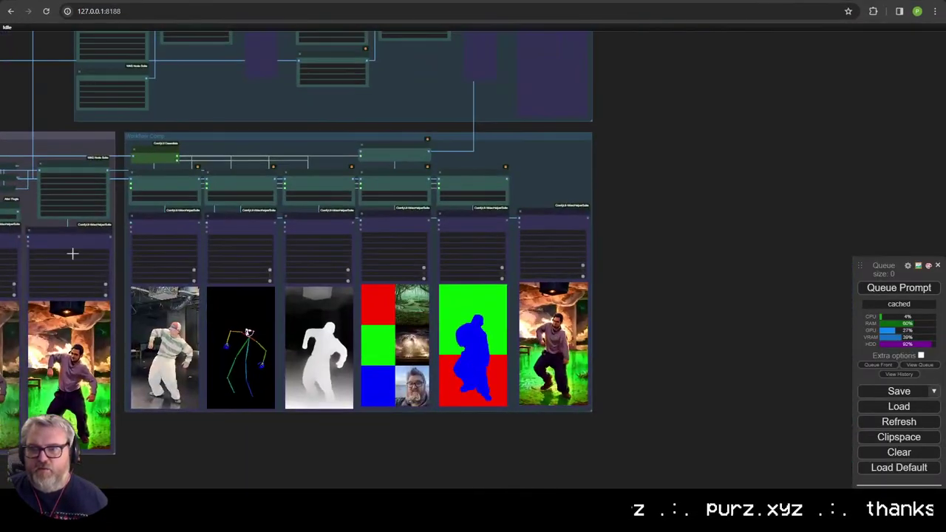
pyautogui.moveTo(385, 274); pyautogui.dragTo(416, 381)
pyautogui.moveTo(414, 329); pyautogui.dragTo(415, 204)
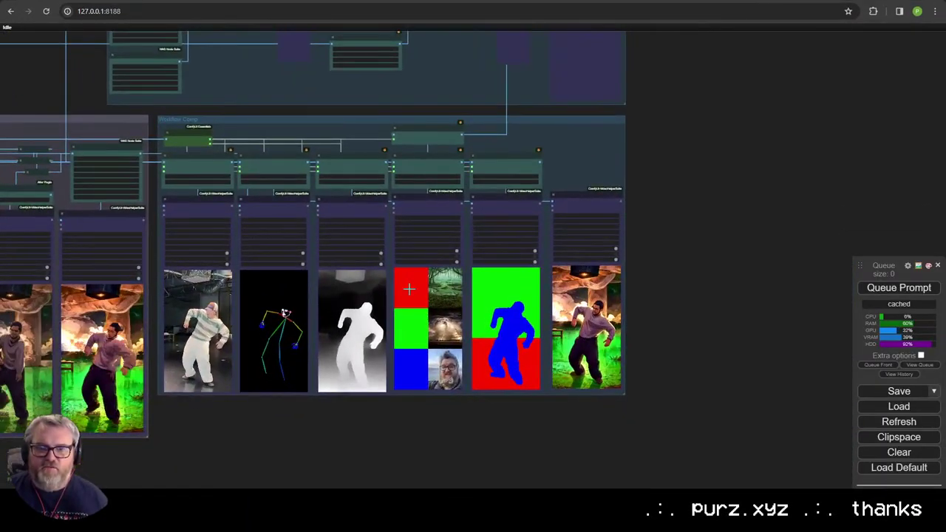
pyautogui.moveTo(353, 326); pyautogui.dragTo(353, 438)
pyautogui.moveTo(265, 98); pyautogui.dragTo(271, 254)
pyautogui.scroll(6, 357, 253)
pyautogui.scroll(5, 338, 279)
pyautogui.moveTo(336, 278); pyautogui.dragTo(327, 248)
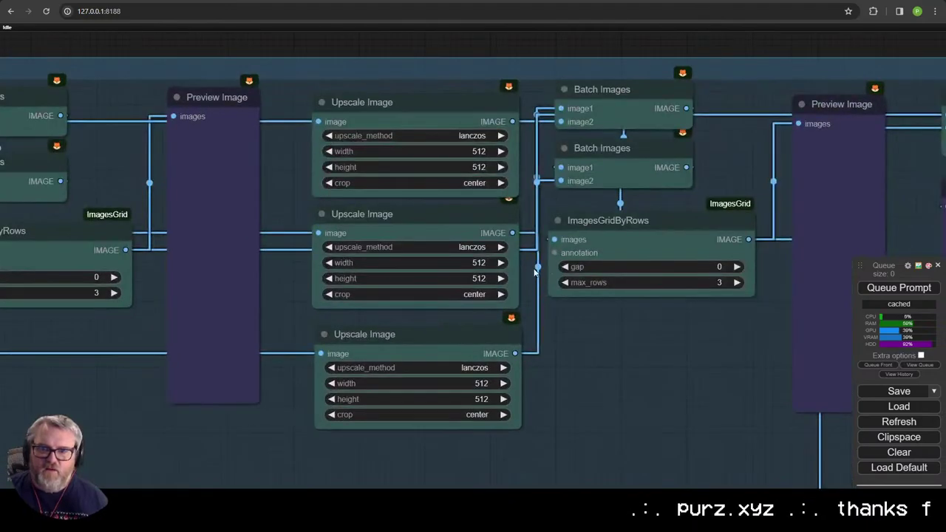
pyautogui.scroll(-4, 500, 279)
pyautogui.scroll(-5, 507, 362)
pyautogui.scroll(-5, 507, 381)
# Step: Compare the extended workflow's output videos with the Workflow Comp group's Upscale Image and Video Combine nodes, including their filename prefixes
pyautogui.moveTo(474, 476); pyautogui.dragTo(521, 208)
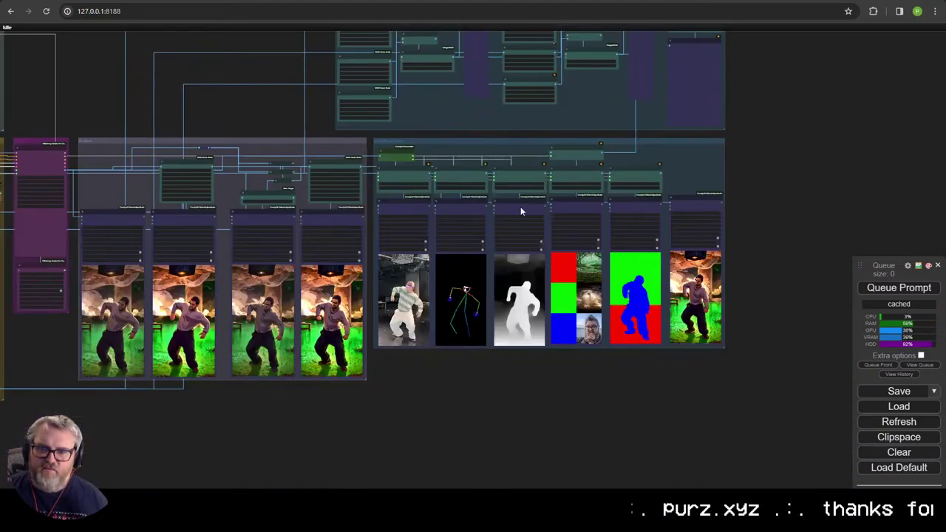
pyautogui.moveTo(227, 377); pyautogui.dragTo(637, 321)
pyautogui.scroll(-1, 637, 321)
pyautogui.moveTo(837, 333); pyautogui.dragTo(354, 474)
pyautogui.scroll(11, 355, 475)
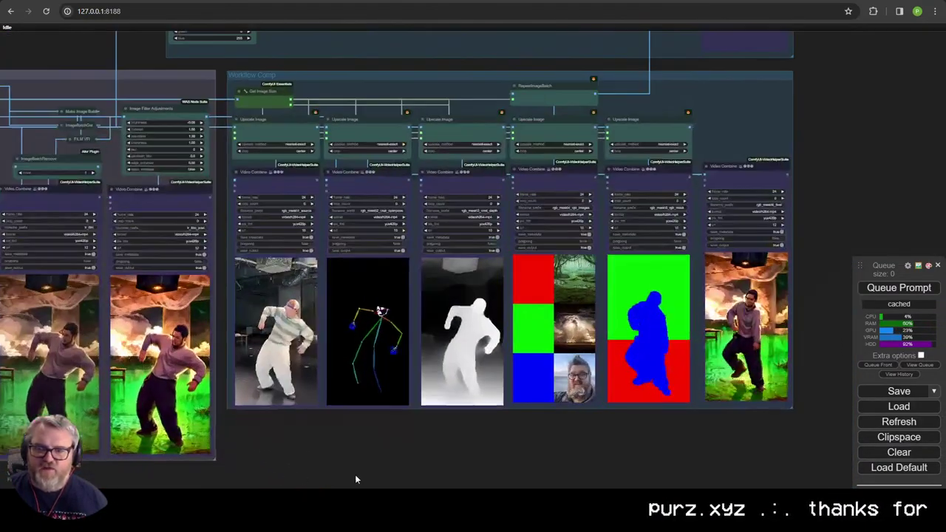
pyautogui.moveTo(635, 390); pyautogui.dragTo(409, 477)
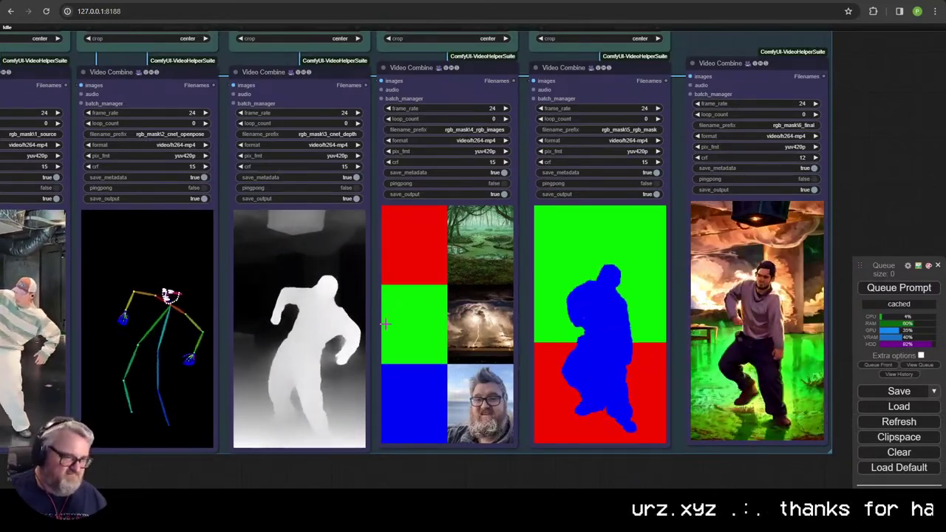
pyautogui.scroll(-4, 390, 336)
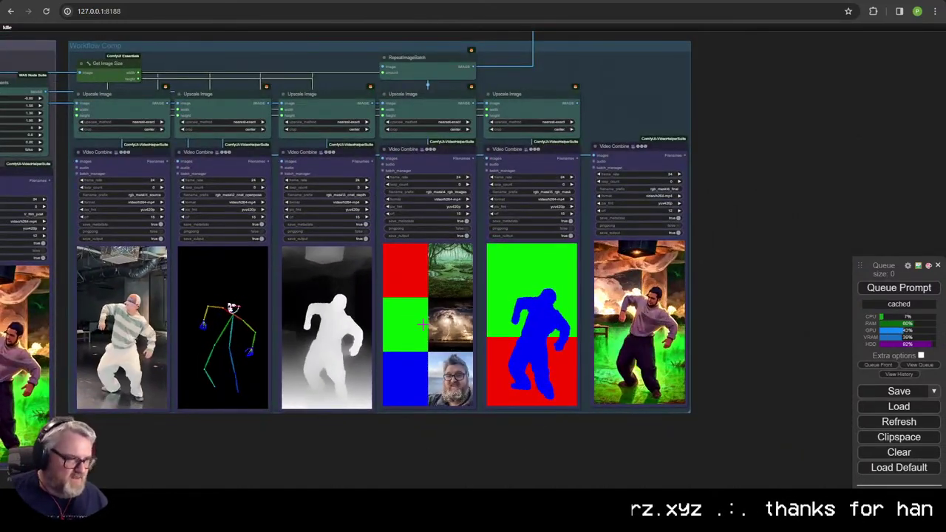
pyautogui.scroll(-4, 403, 349)
pyautogui.scroll(-2, 412, 347)
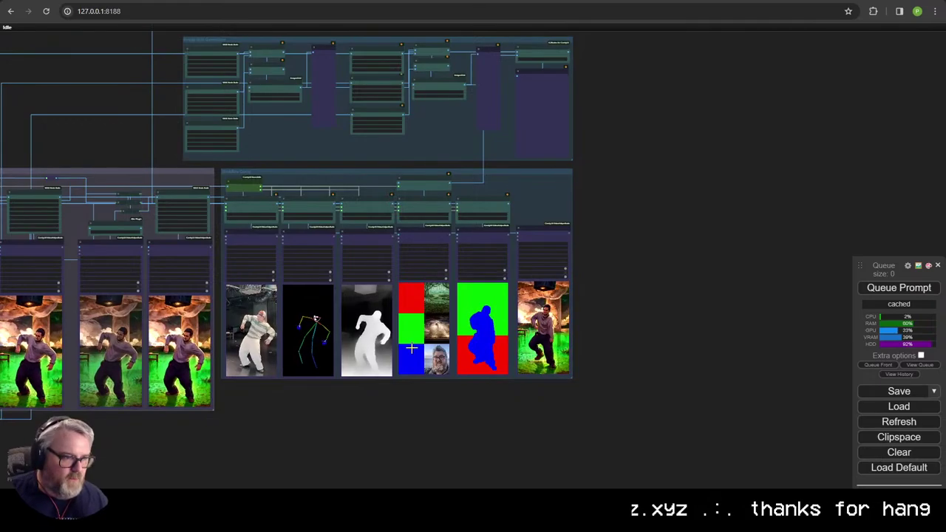
pyautogui.scroll(10, 444, 333)
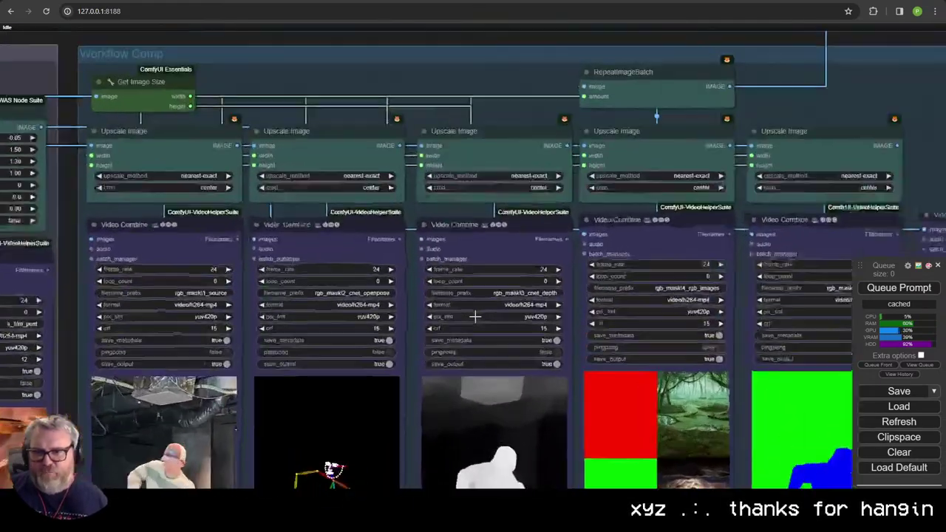
# Step: Examine the extended workflow's Upscale Image, Batch Images, ImagesGridByRows and ImageConcatenate nodes above the Workflow Comp group
pyautogui.scroll(4, 475, 316)
pyautogui.scroll(-4, 445, 306)
pyautogui.moveTo(446, 306); pyautogui.dragTo(281, 517)
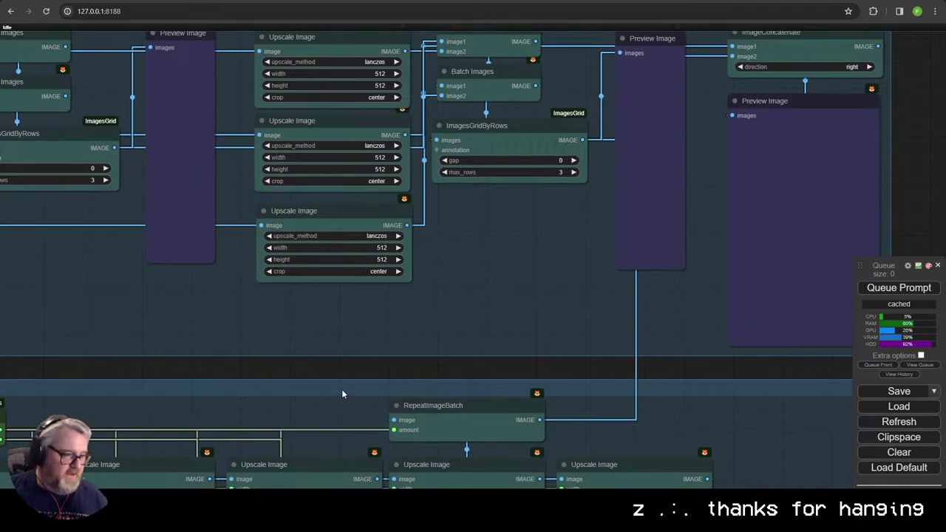
pyautogui.moveTo(351, 314); pyautogui.dragTo(392, 383)
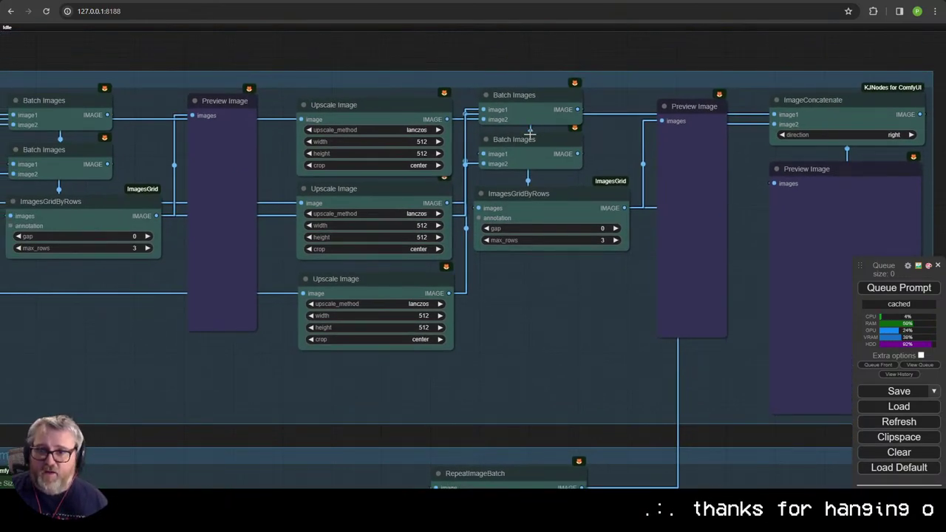
pyautogui.click(522, 103)
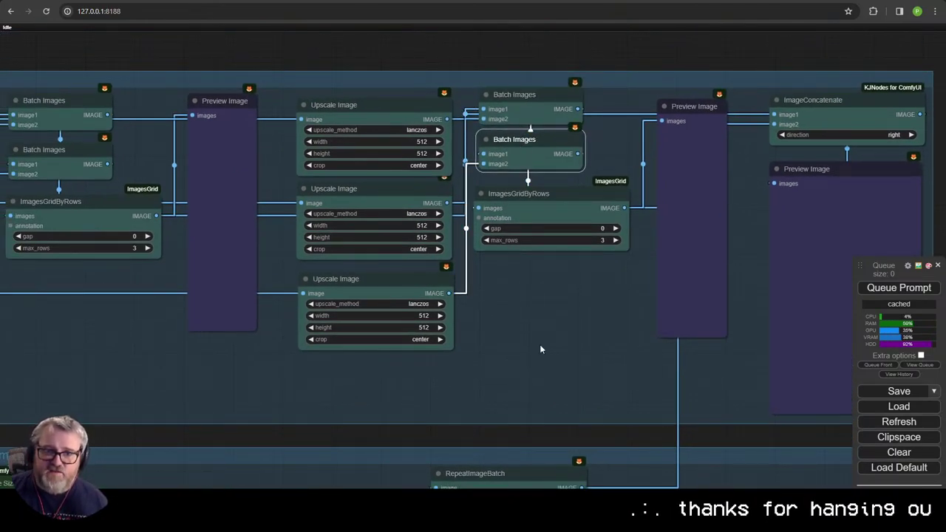
pyautogui.moveTo(540, 349); pyautogui.dragTo(939, 334)
pyautogui.moveTo(763, 276); pyautogui.dragTo(573, 198)
pyautogui.moveTo(745, 460); pyautogui.dragTo(543, 165)
pyautogui.moveTo(813, 133); pyautogui.dragTo(296, 384)
pyautogui.scroll(4, 295, 384)
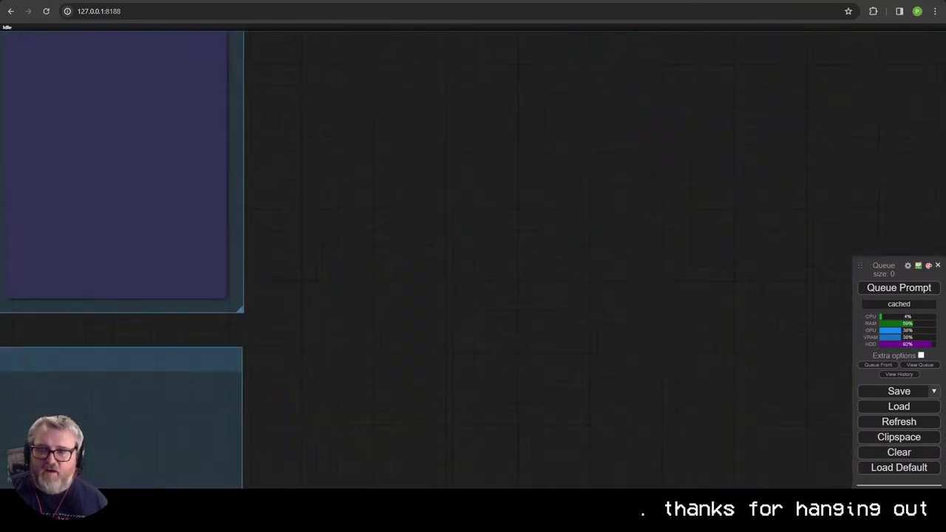
# Step: Compare the Workflow Comp group's output videos with the Image Blank, grid and Upscale Image nodes in the Image Grid Generation group
pyautogui.scroll(-6, 114, 359)
pyautogui.moveTo(131, 313); pyautogui.dragTo(528, 513)
pyautogui.moveTo(380, 444); pyautogui.dragTo(503, 38)
pyautogui.moveTo(440, 403); pyautogui.dragTo(463, 264)
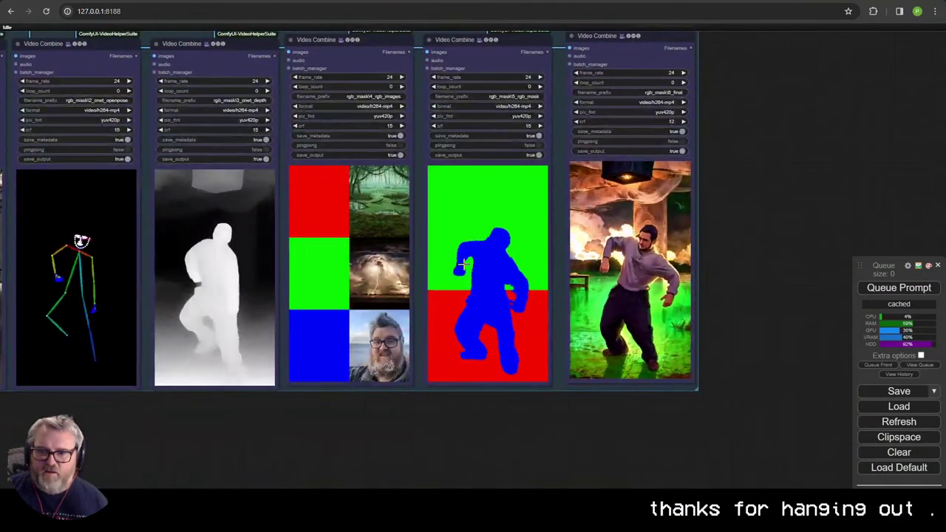
pyautogui.scroll(-10, 462, 264)
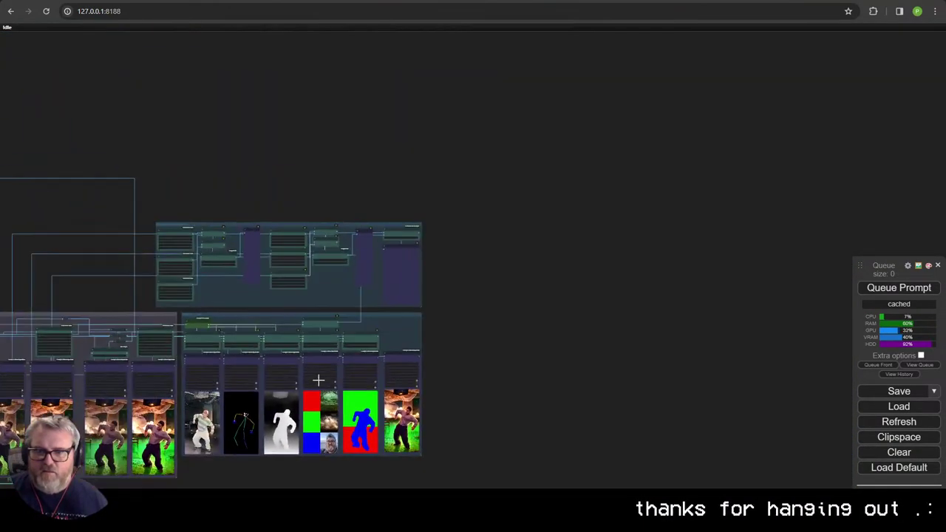
pyautogui.moveTo(318, 380); pyautogui.dragTo(614, 158)
pyautogui.scroll(8, 459, 378)
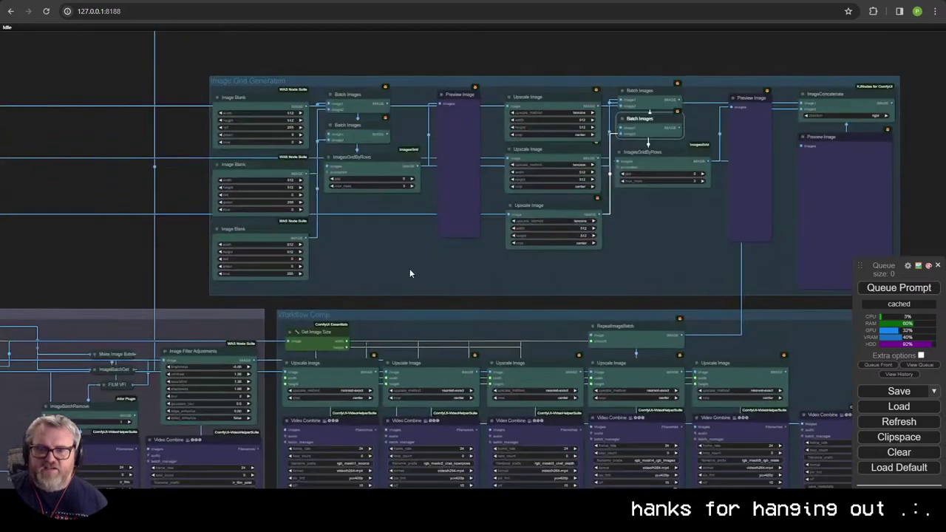
pyautogui.scroll(6, 367, 231)
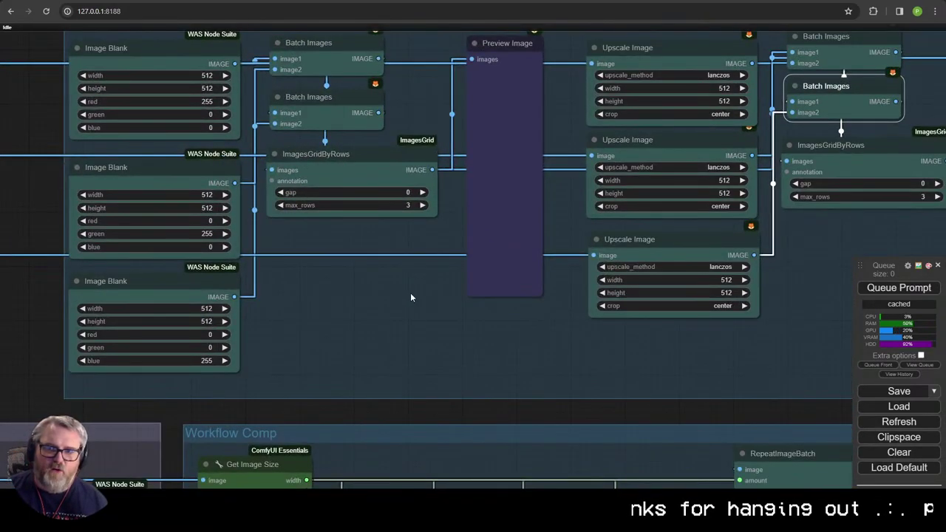
pyautogui.moveTo(587, 305); pyautogui.dragTo(415, 362)
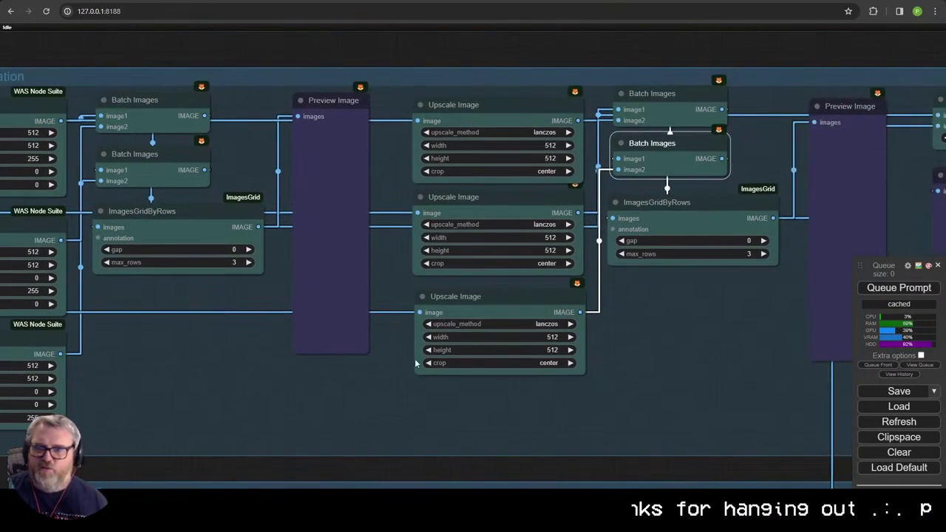
pyautogui.scroll(-3, 724, 401)
pyautogui.moveTo(723, 400); pyautogui.dragTo(453, 246)
# Step: Review the extended workflow from the Workflow Comp and Output groups back through ControlNet and IPAdapters to the Mask Assembly group
pyautogui.scroll(-2, 233, 376)
pyautogui.scroll(-4, 452, 243)
pyautogui.moveTo(356, 347); pyautogui.dragTo(442, 182)
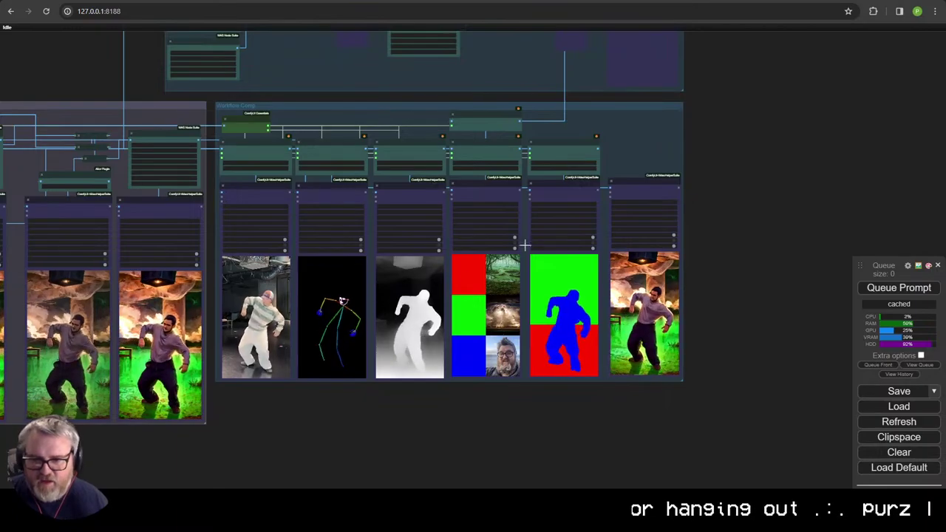
pyautogui.scroll(-3, 431, 340)
pyautogui.moveTo(97, 425); pyautogui.dragTo(513, 312)
pyautogui.scroll(-3, 513, 312)
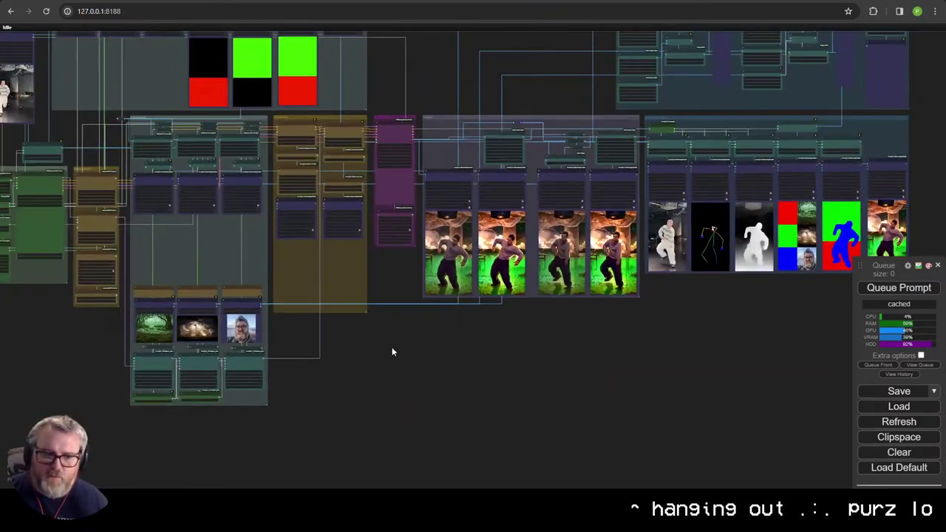
pyautogui.moveTo(391, 347); pyautogui.dragTo(516, 429)
pyautogui.scroll(8, 458, 343)
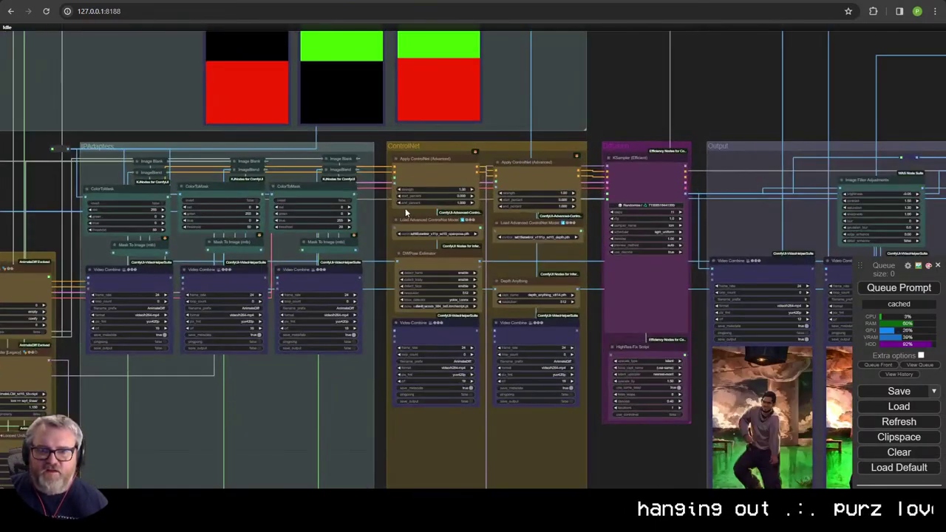
pyautogui.moveTo(261, 158); pyautogui.dragTo(623, 362)
pyautogui.moveTo(526, 231); pyautogui.dragTo(352, 365)
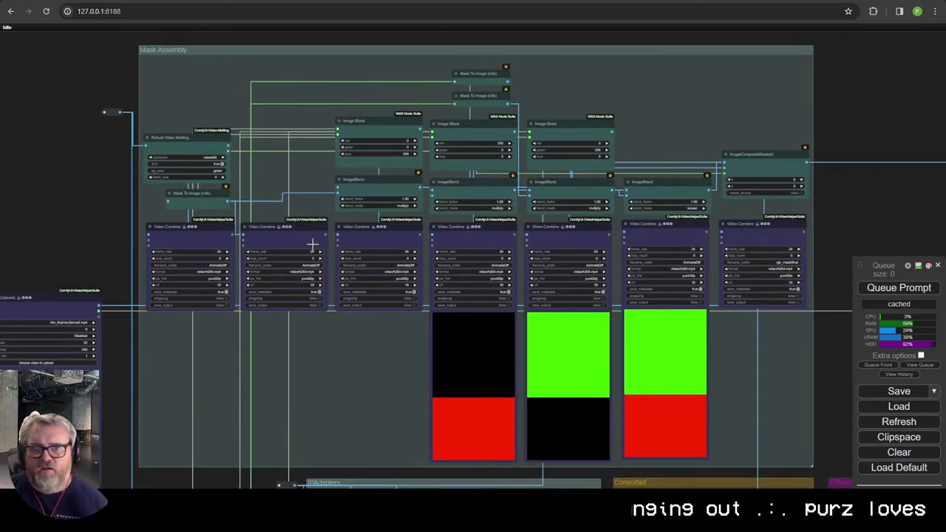
# Step: Switch to the other ComfyUI window and move the mask group's ColorToMask, Mask To Image, Image Blank and ImageBlend nodes below the IPAdapters group
pyautogui.moveTo(255, 502)
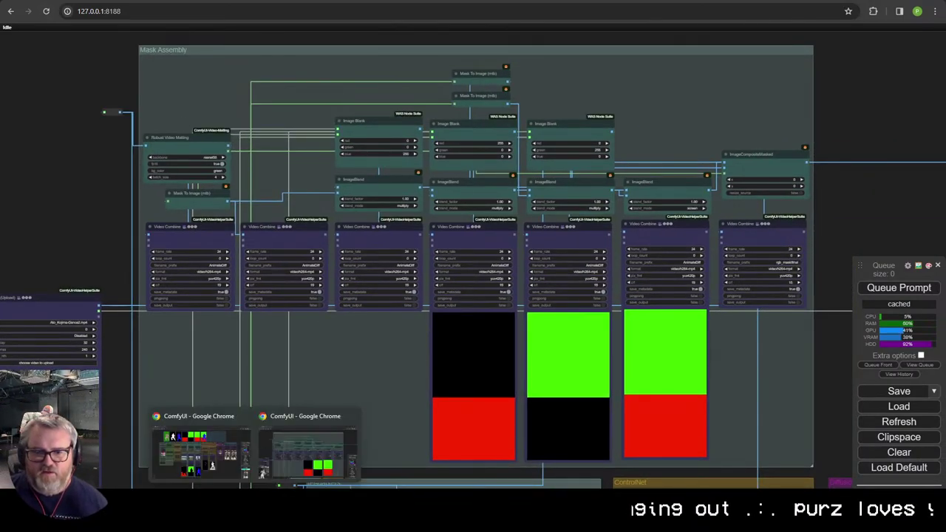
pyautogui.click(216, 454)
pyautogui.scroll(-4, 468, 366)
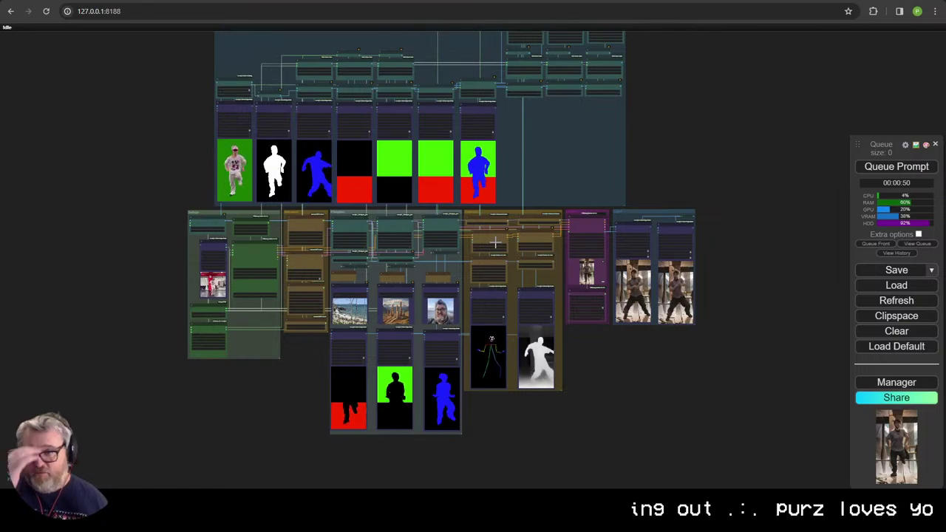
pyautogui.scroll(3, 602, 116)
pyautogui.moveTo(602, 116); pyautogui.dragTo(537, 396)
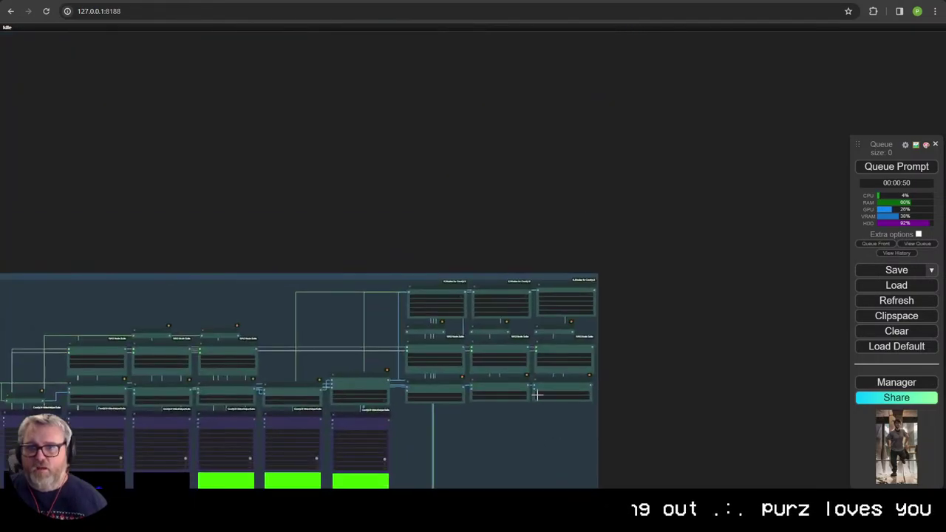
pyautogui.scroll(1, 581, 422)
pyautogui.moveTo(581, 422); pyautogui.dragTo(642, 216)
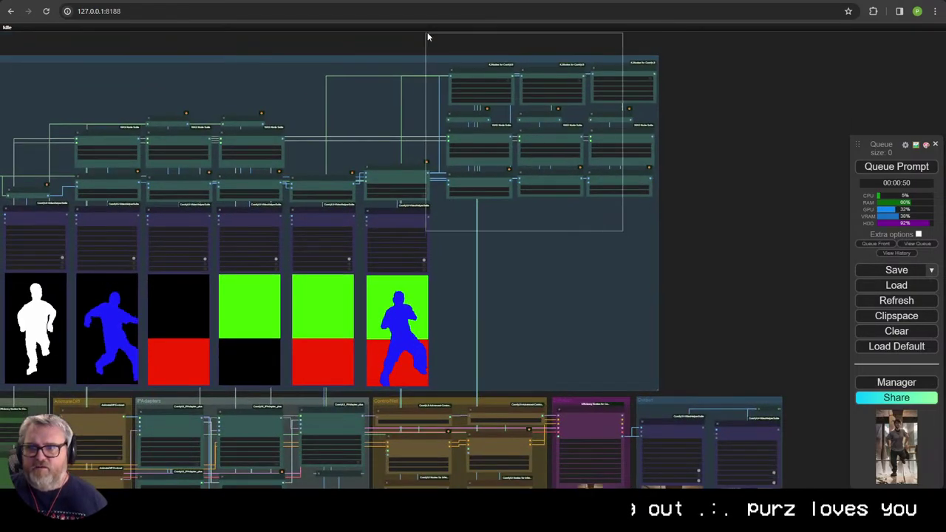
pyautogui.scroll(-3, 570, 333)
pyautogui.moveTo(570, 333); pyautogui.dragTo(690, 105)
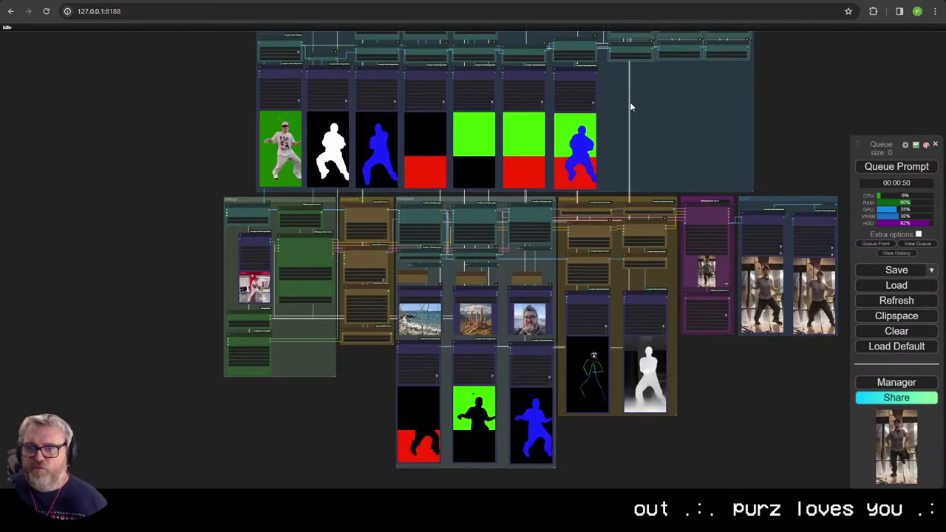
pyautogui.scroll(-1, 630, 107)
pyautogui.moveTo(630, 107); pyautogui.dragTo(595, 167)
pyautogui.scroll(-5, 617, 57)
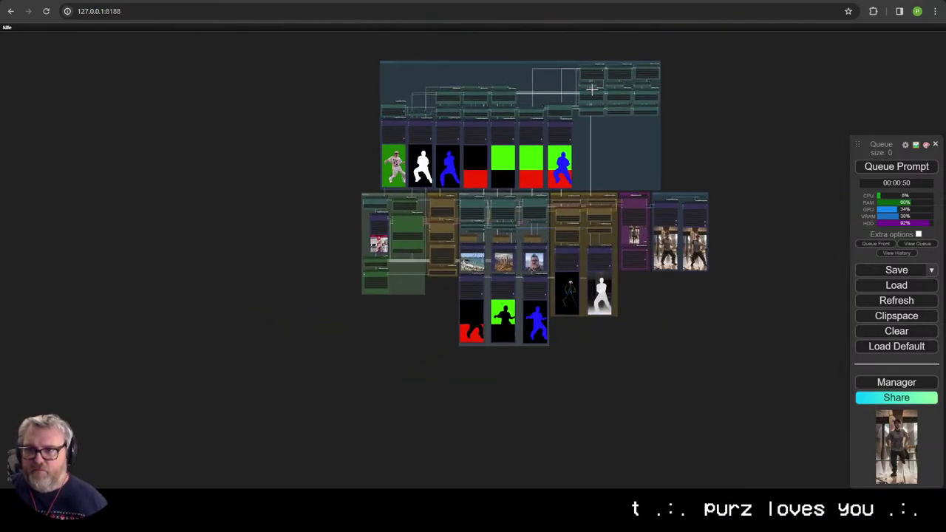
pyautogui.moveTo(591, 89); pyautogui.dragTo(481, 375)
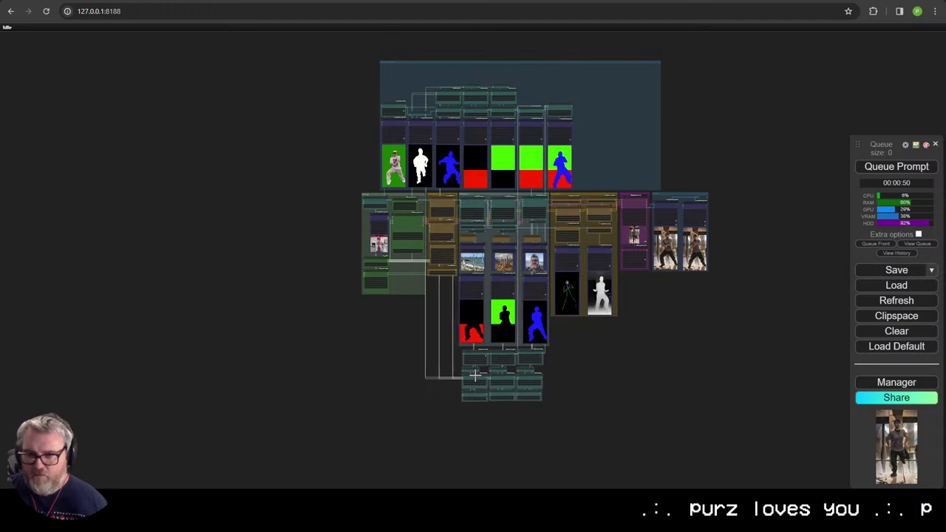
# Step: Spread the second and third columns of moved mask nodes so that each lines up beneath its mask video
pyautogui.scroll(10, 538, 396)
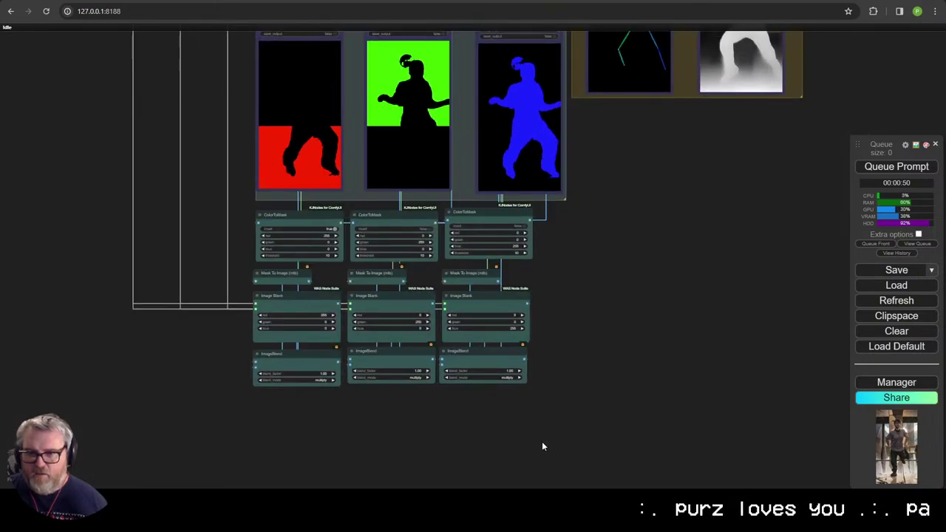
pyautogui.moveTo(542, 442); pyautogui.dragTo(376, 215)
pyautogui.moveTo(379, 215); pyautogui.dragTo(393, 215)
pyautogui.moveTo(609, 444)
pyautogui.mouseDown()
pyautogui.moveTo(469, 211)
pyautogui.moveTo(505, 216)
pyautogui.mouseUp()
pyautogui.click(655, 234)
# Step: Extend the IPAdapters group downward to enclose the moved color mask nodes
pyautogui.moveTo(619, 231); pyautogui.dragTo(610, 304)
pyautogui.scroll(-1, 610, 305)
pyautogui.moveTo(559, 279); pyautogui.dragTo(561, 457)
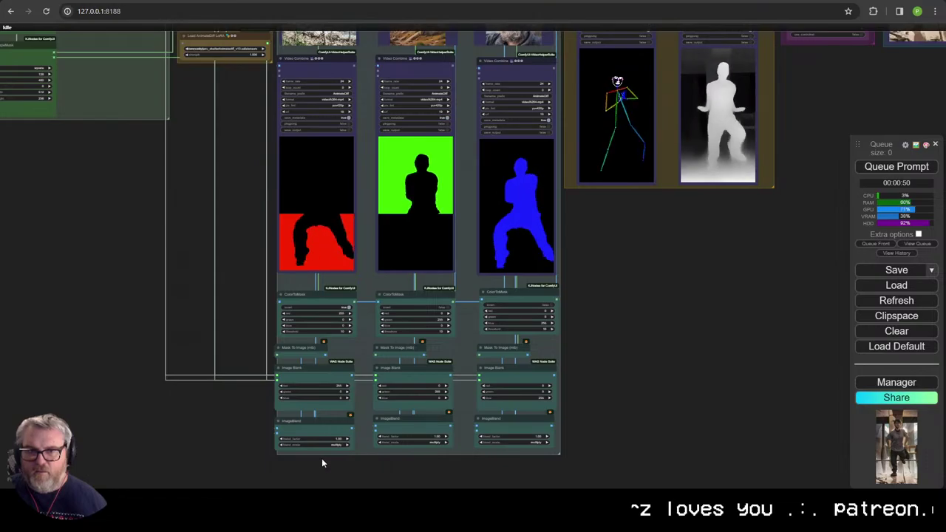
# Step: Shift the three IPAdapter node columns slightly right within the IPAdapters group and realign the individual Apply IPAdapter nodes
pyautogui.scroll(1, 415, 323)
pyautogui.moveTo(415, 323); pyautogui.dragTo(420, 513)
pyautogui.moveTo(399, 337); pyautogui.dragTo(400, 483)
pyautogui.moveTo(399, 443); pyautogui.dragTo(423, 249)
pyautogui.scroll(-4, 476, 291)
pyautogui.scroll(-1, 477, 296)
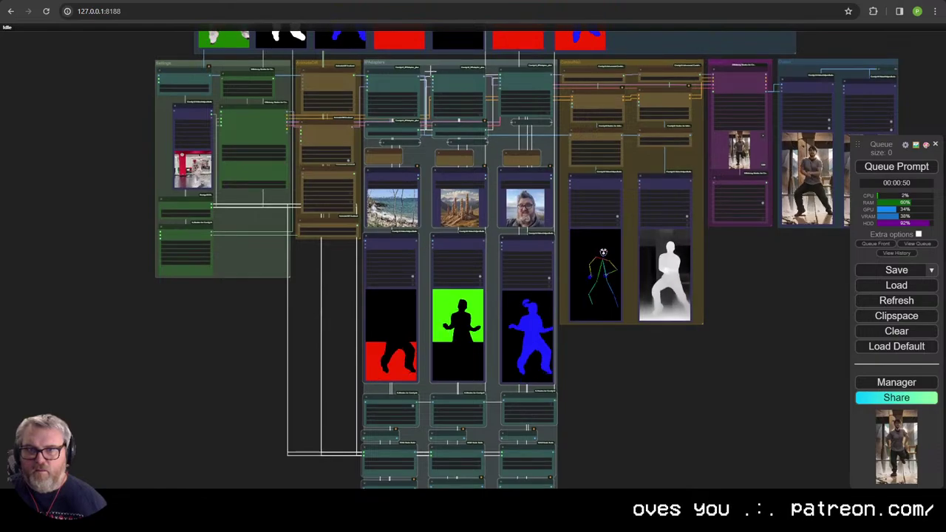
pyautogui.moveTo(408, 73); pyautogui.dragTo(414, 73)
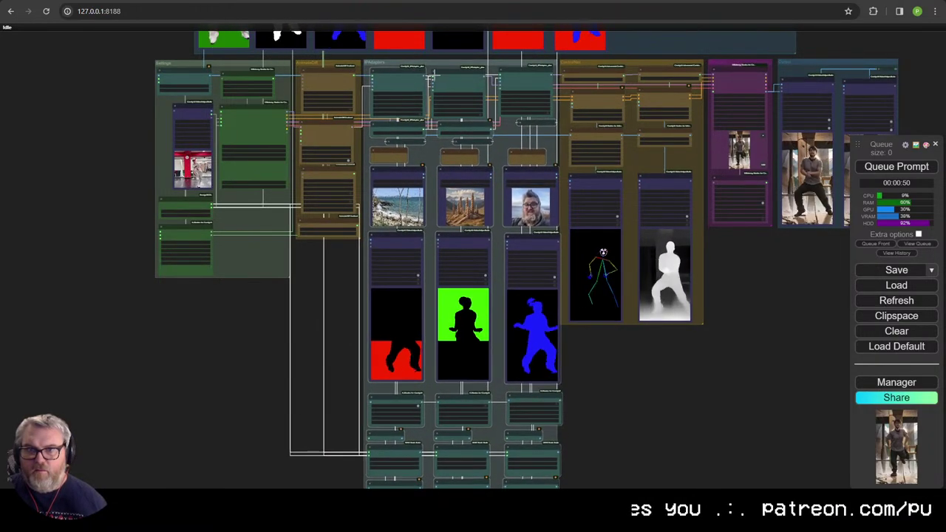
pyautogui.moveTo(520, 73); pyautogui.dragTo(524, 71)
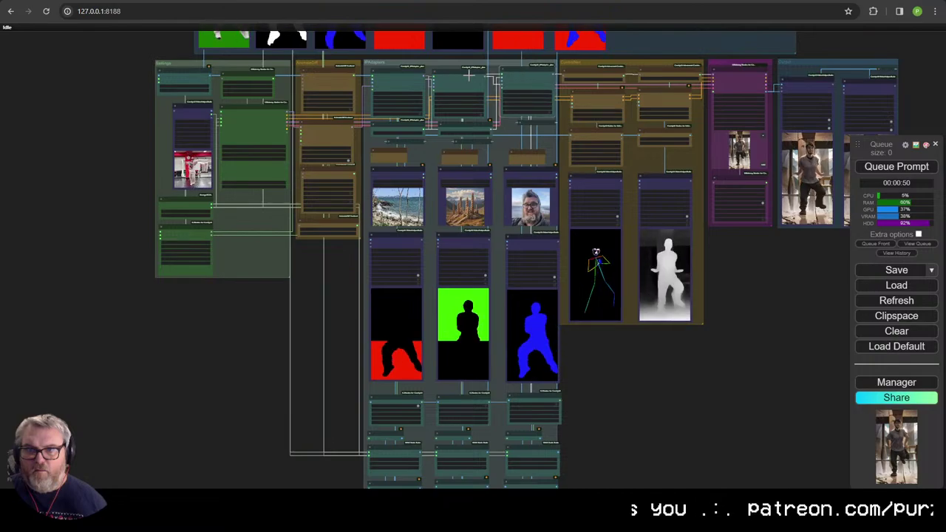
pyautogui.moveTo(465, 73); pyautogui.dragTo(469, 72)
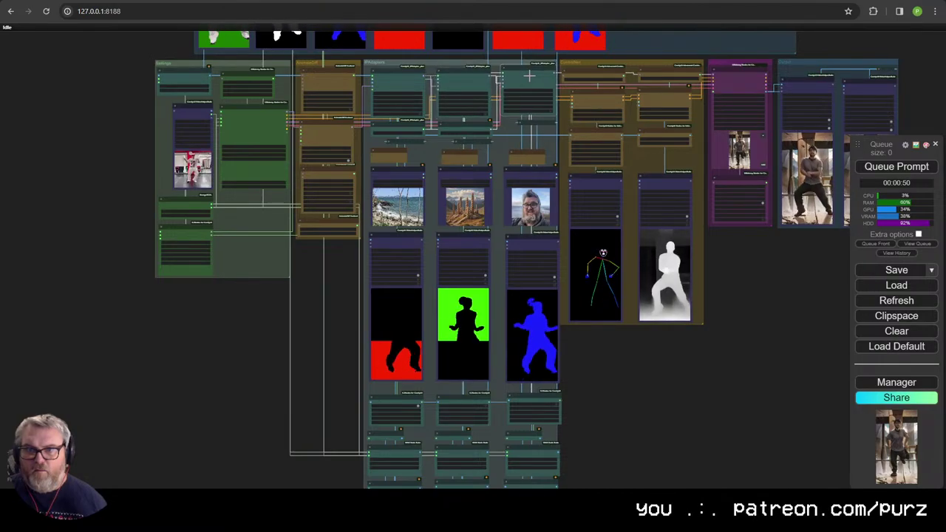
# Step: Move the color mask nodes up toward their mask videos, straighten their columns, and widen the IPAdapters group to contain them
pyautogui.moveTo(602, 335); pyautogui.dragTo(546, 179)
pyautogui.scroll(5, 490, 386)
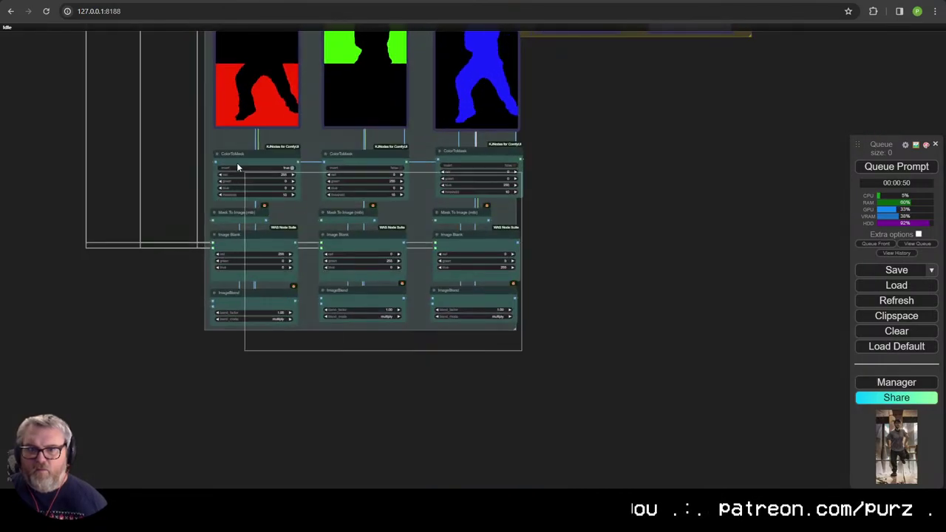
pyautogui.moveTo(237, 163); pyautogui.dragTo(276, 147)
pyautogui.moveTo(363, 280); pyautogui.dragTo(365, 283)
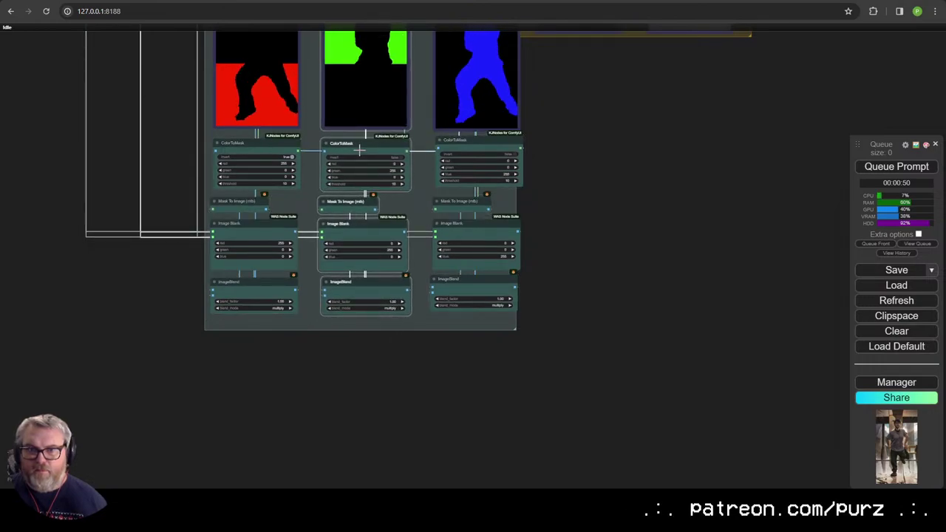
pyautogui.click(480, 362)
pyautogui.moveTo(484, 152); pyautogui.dragTo(484, 150)
pyautogui.moveTo(484, 148); pyautogui.dragTo(481, 148)
pyautogui.click(549, 284)
pyautogui.moveTo(517, 328); pyautogui.dragTo(528, 331)
# Step: Review the rearranged IPAdapters group's layout alongside the mask, AnimateDiff, ControlNet and Diffusion groups
pyautogui.moveTo(627, 164); pyautogui.dragTo(617, 466)
pyautogui.scroll(-1, 617, 466)
pyautogui.scroll(-3, 593, 345)
pyautogui.moveTo(581, 224); pyautogui.dragTo(553, 306)
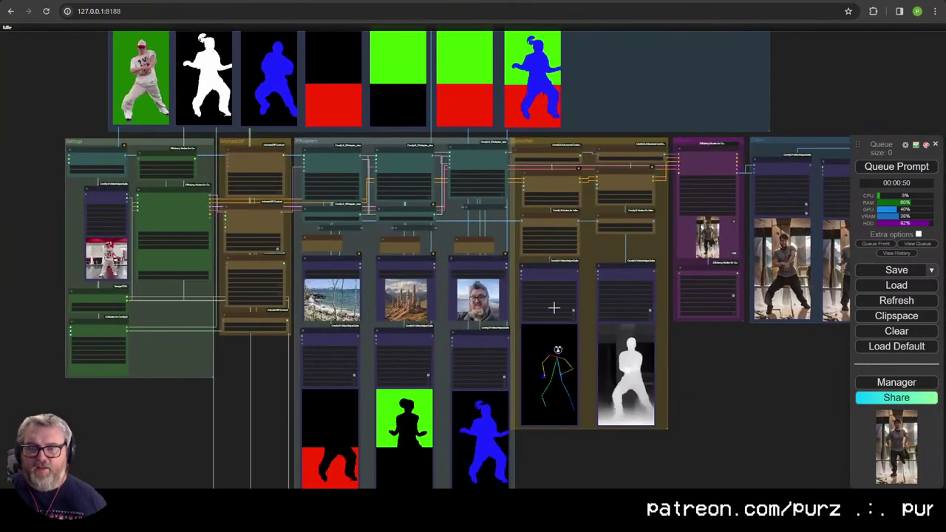
pyautogui.scroll(-2, 554, 303)
pyautogui.scroll(9, 525, 300)
pyautogui.scroll(-4, 476, 306)
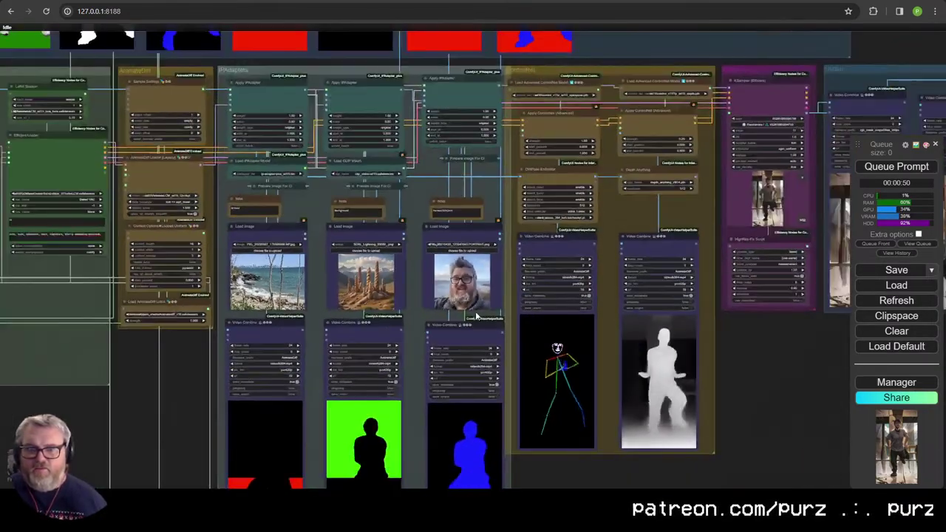
# Step: Examine the Settings and AnimateDiff groups' nodes, including the Resolution, CreateShapeMask, Efficient Loader, AnimateDiff Loader and Context Options settings
pyautogui.moveTo(20, 313); pyautogui.dragTo(423, 345)
pyautogui.scroll(6, 496, 372)
pyautogui.scroll(4, 502, 370)
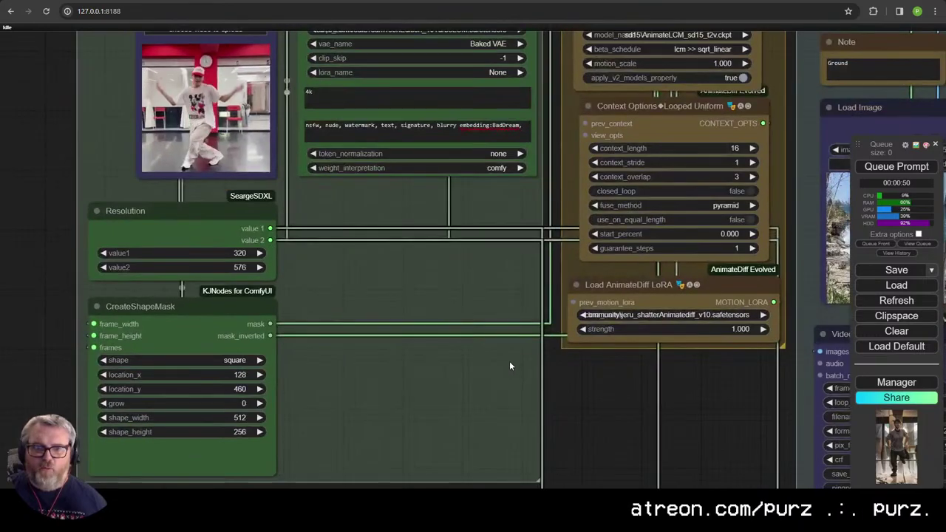
pyautogui.scroll(-3, 426, 331)
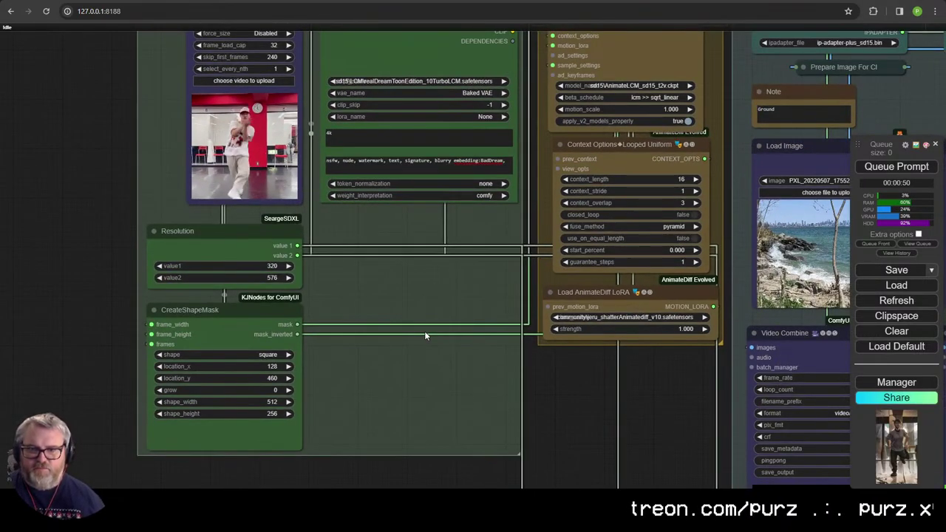
pyautogui.scroll(-5, 425, 333)
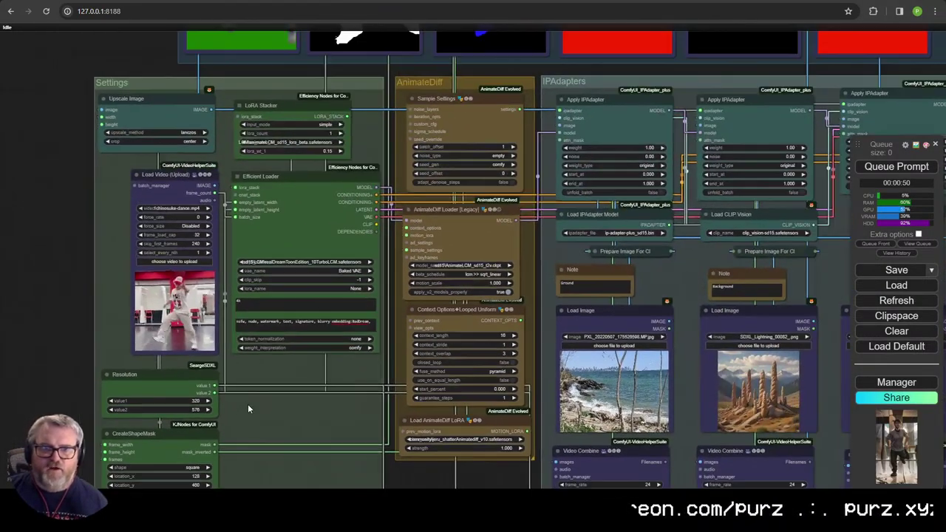
pyautogui.scroll(5, 255, 392)
pyautogui.scroll(4, 274, 359)
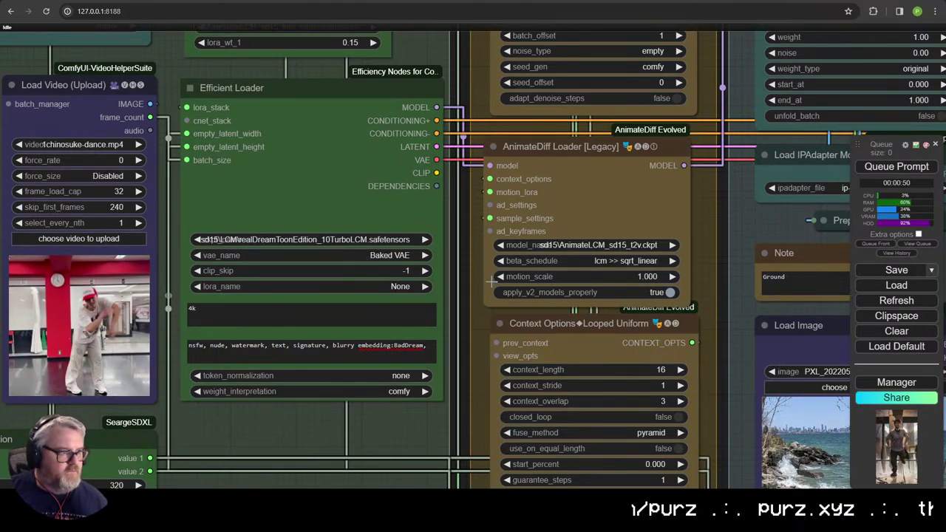
pyautogui.scroll(-3, 470, 316)
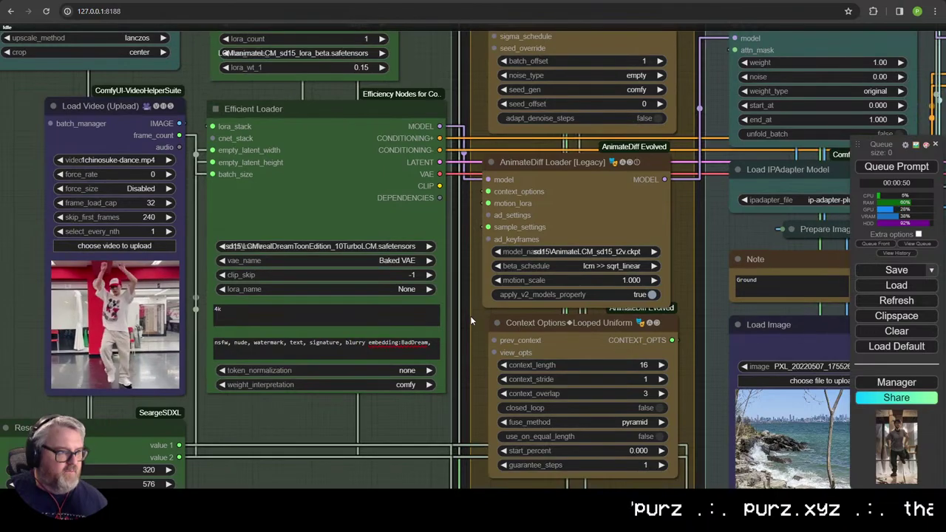
# Step: Examine the overall workflow layout across the Settings, AnimateDiff, IPAdapters and ControlNet groups, including the mask and pose preview videos
pyautogui.scroll(-5, 445, 288)
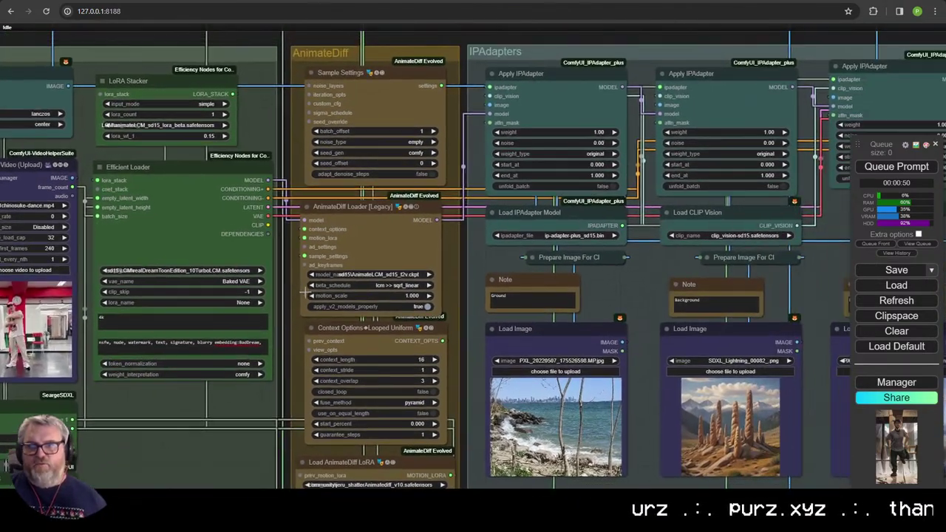
pyautogui.scroll(-4, 204, 266)
pyautogui.scroll(4, 204, 260)
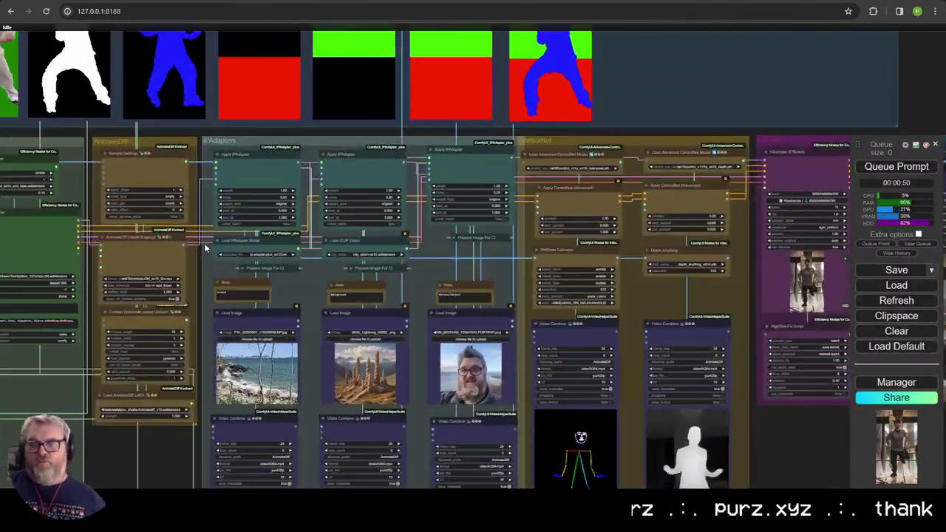
pyautogui.moveTo(252, 225); pyautogui.dragTo(382, 280)
pyautogui.scroll(-2, 334, 158)
pyautogui.scroll(2, 382, 281)
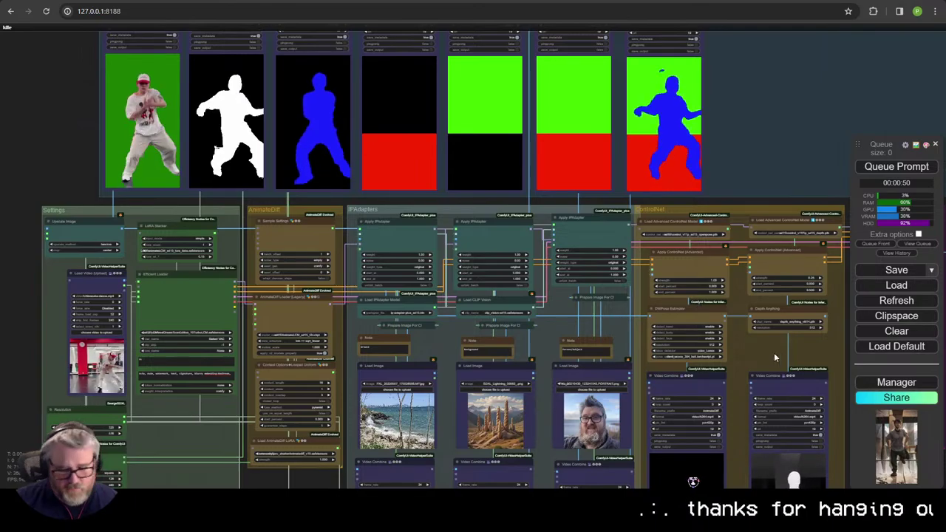
pyautogui.moveTo(778, 326); pyautogui.dragTo(660, 140)
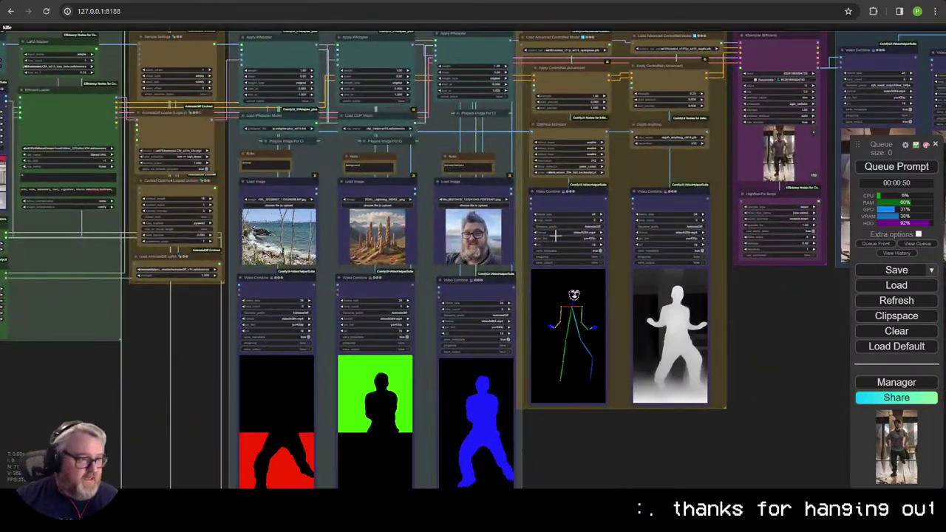
pyautogui.moveTo(241, 317); pyautogui.dragTo(448, 397)
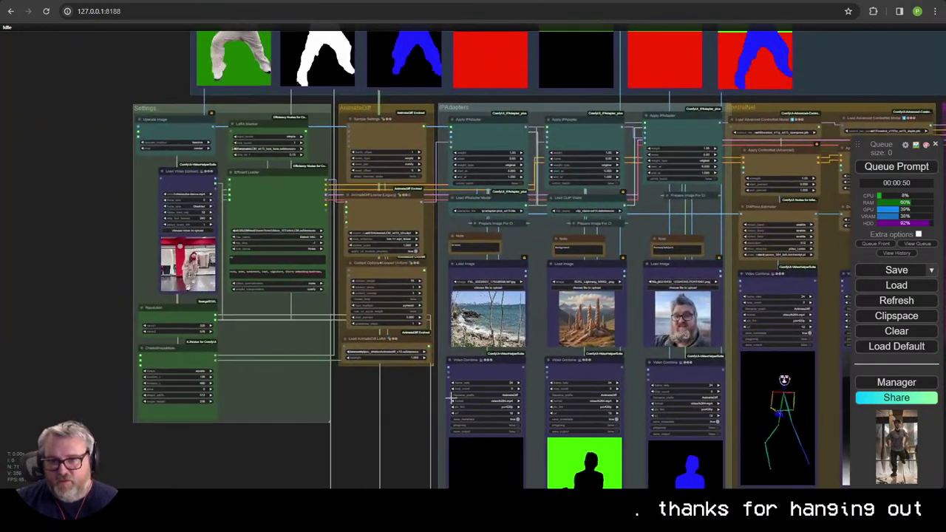
# Step: Load centimeter-dance_2.mp4 from the Ep49 folder as the source in the Load Video (Upload) node
pyautogui.scroll(6, 319, 312)
pyautogui.moveTo(314, 301); pyautogui.dragTo(765, 457)
pyautogui.scroll(9, 628, 391)
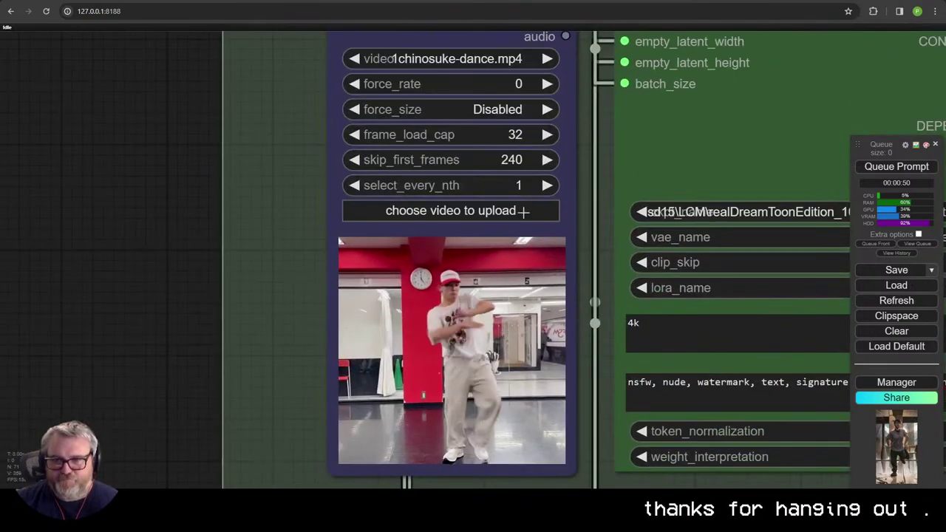
pyautogui.click(503, 211)
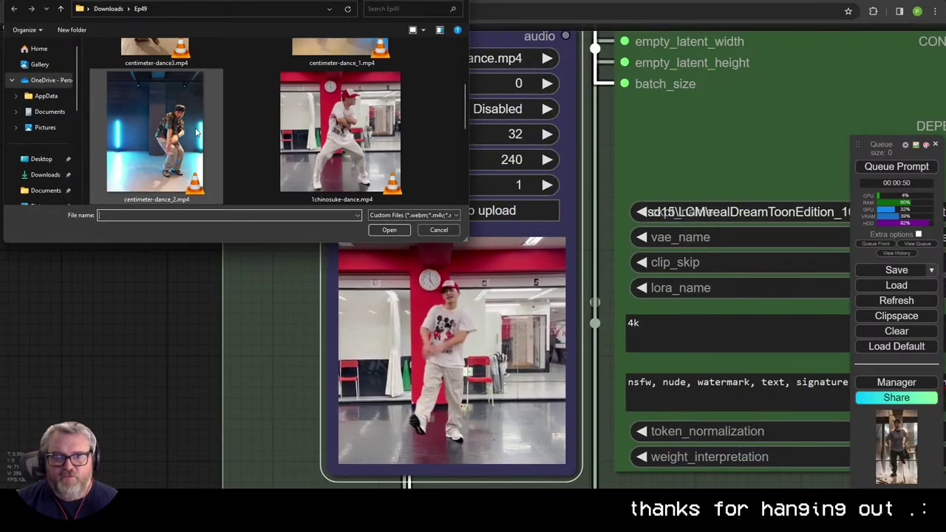
pyautogui.scroll(-1, 196, 132)
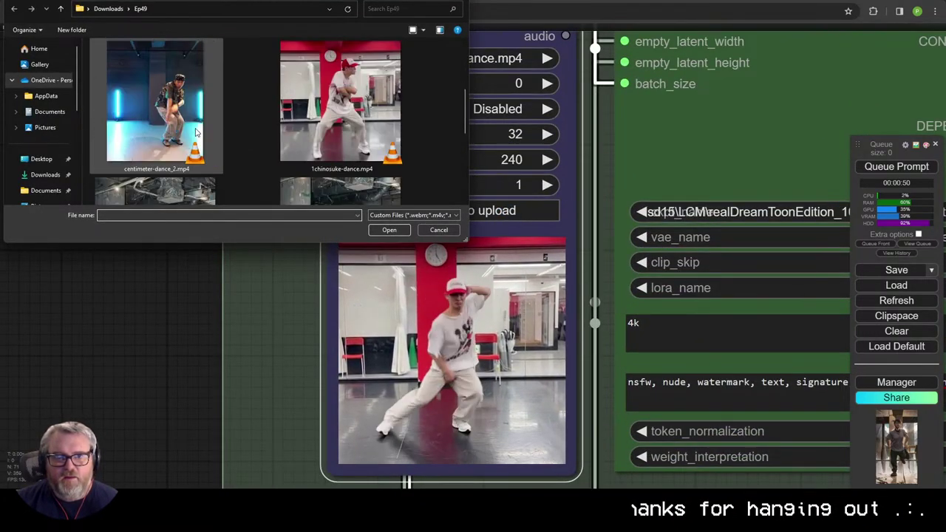
pyautogui.doubleClick(152, 105)
# Step: Set the Load Video node's frame_load_cap to 140 and skip_first_frames to 90
pyautogui.moveTo(266, 274); pyautogui.dragTo(174, 136)
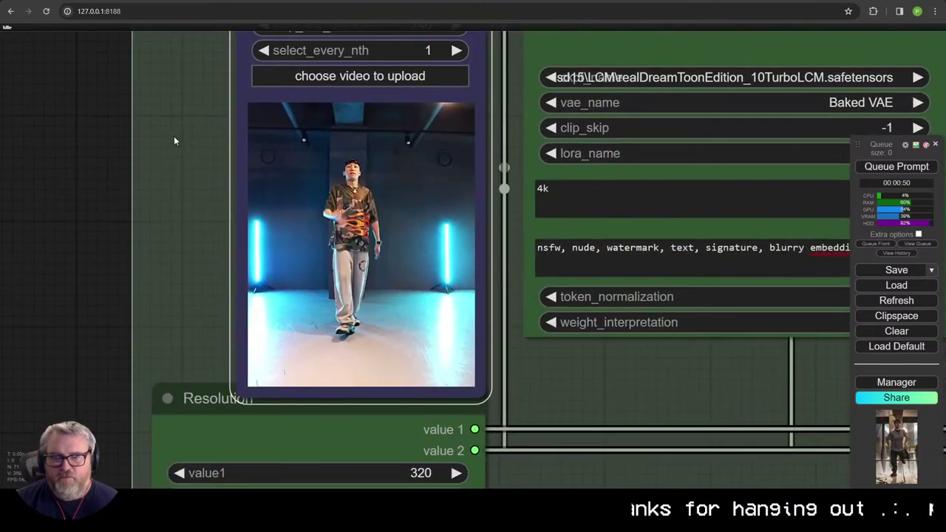
pyautogui.scroll(-4, 188, 195)
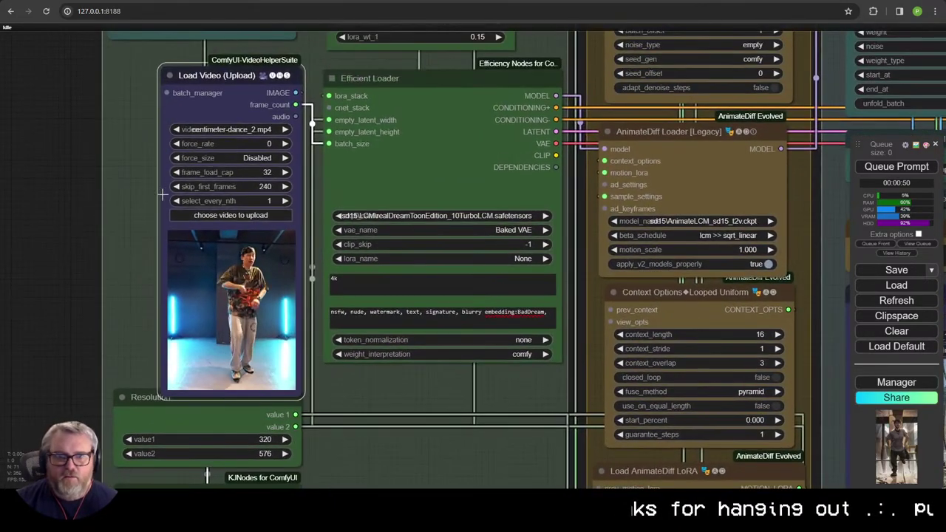
pyautogui.click(228, 172)
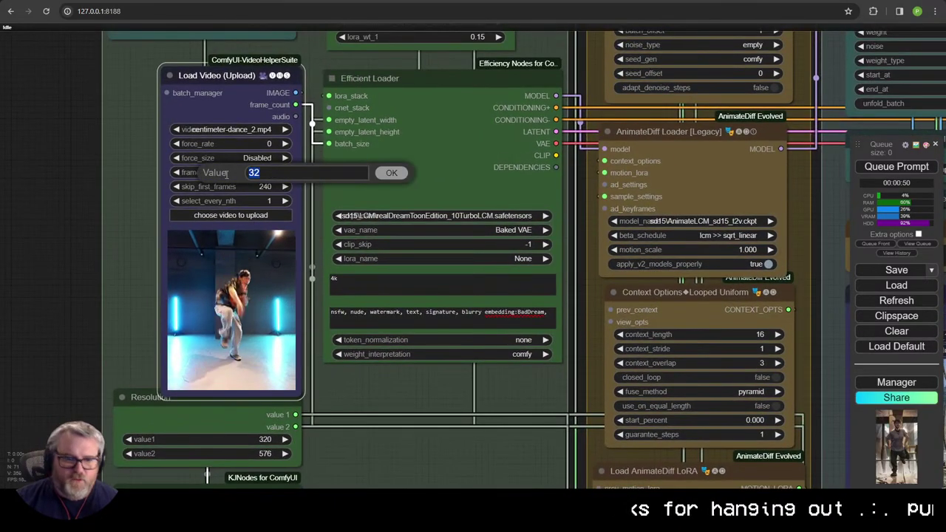
pyautogui.write('140')
pyautogui.press('Return')
pyautogui.click(227, 187)
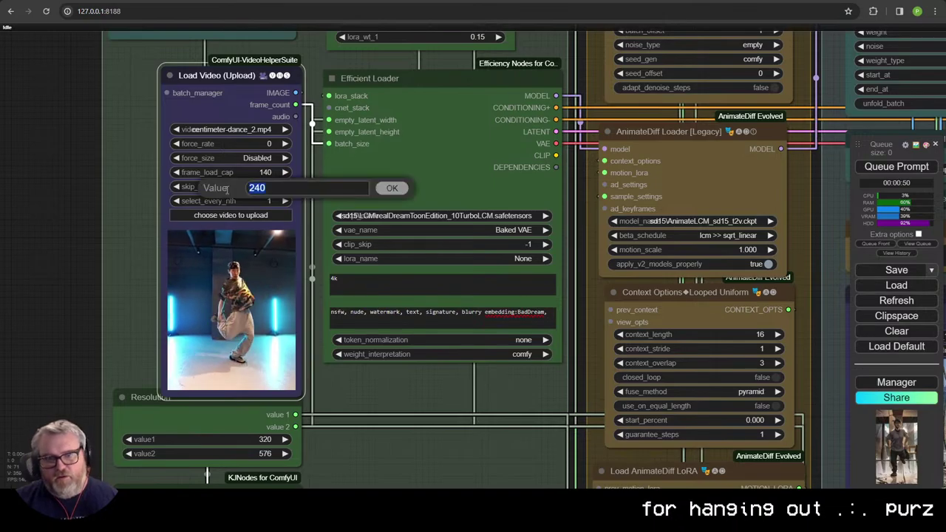
pyautogui.write('90')
pyautogui.press('Return')
# Step: Switch the Load Image node under the Ground note to 6k8rie2scvg61 (1).jpg
pyautogui.scroll(-3, 441, 126)
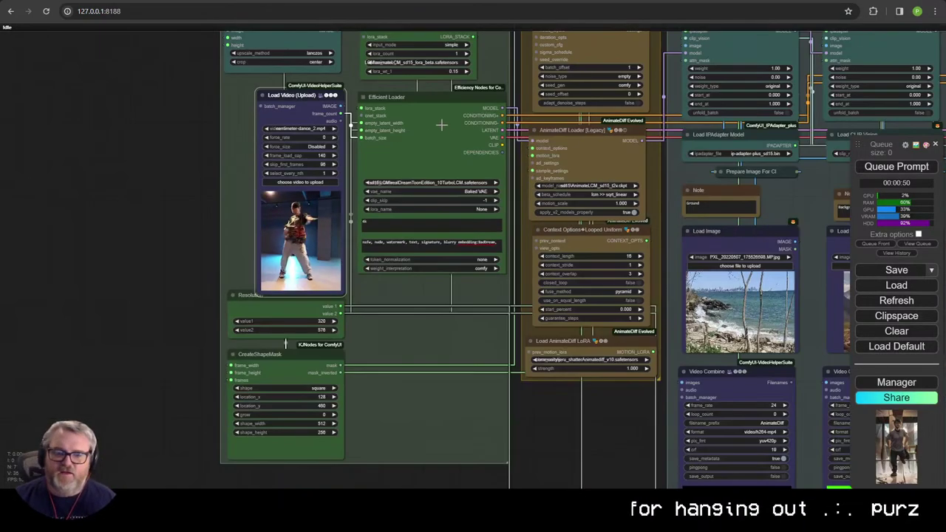
pyautogui.moveTo(442, 324); pyautogui.dragTo(108, 173)
pyautogui.scroll(-5, 207, 317)
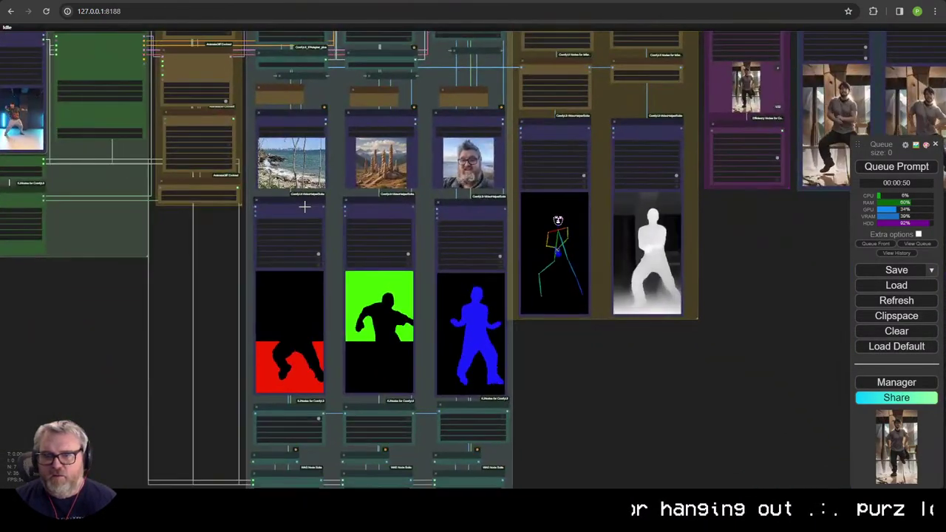
pyautogui.moveTo(474, 198); pyautogui.dragTo(669, 263)
pyautogui.scroll(10, 488, 193)
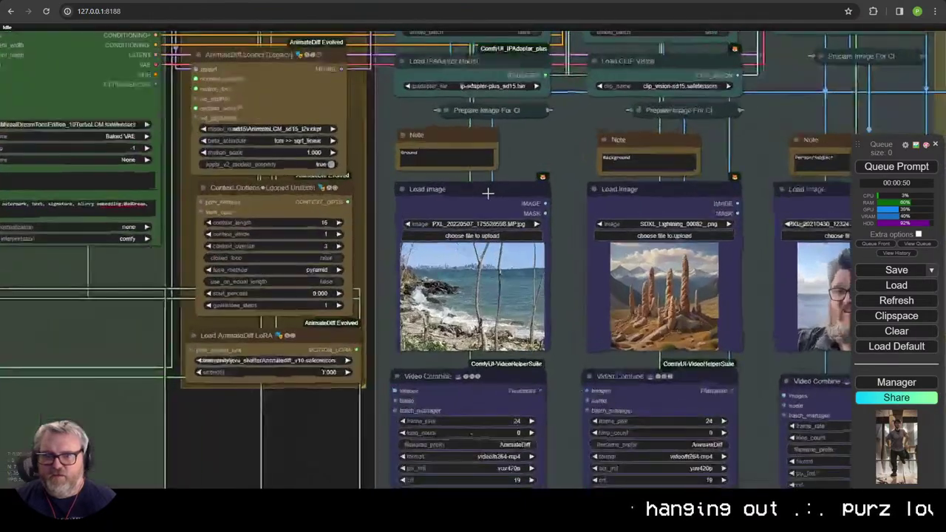
pyautogui.moveTo(488, 193); pyautogui.dragTo(354, 147)
pyautogui.click(255, 186)
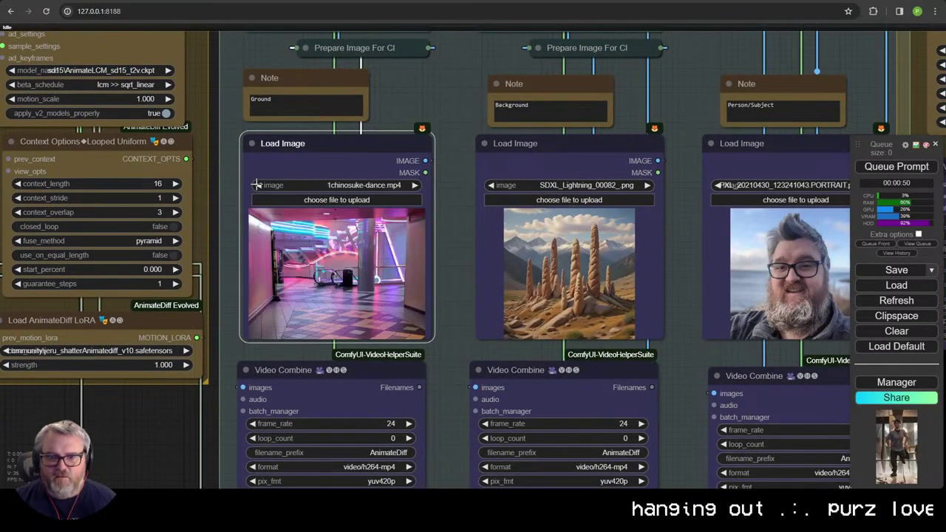
# Step: Cycle through the available images for the Load Image node under the Background note and settle on y1lz6wwp.bmp
pyautogui.click(489, 186)
pyautogui.click(489, 185)
pyautogui.click(489, 186)
pyautogui.click(489, 185)
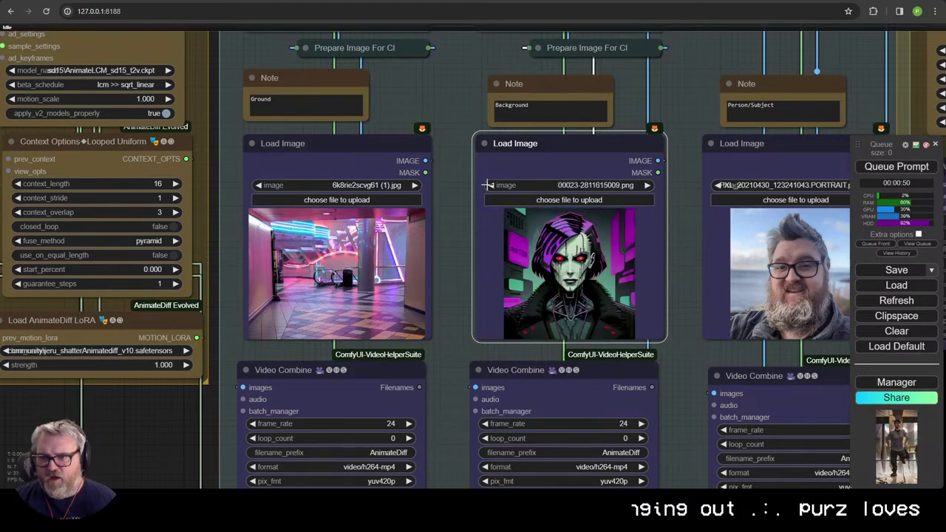
pyautogui.click(647, 186)
pyautogui.click(648, 186)
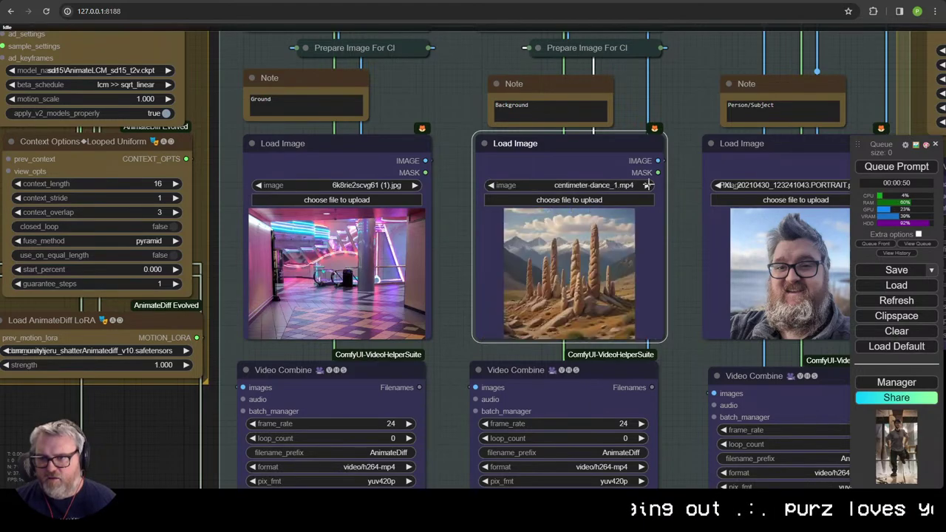
pyautogui.click(647, 185)
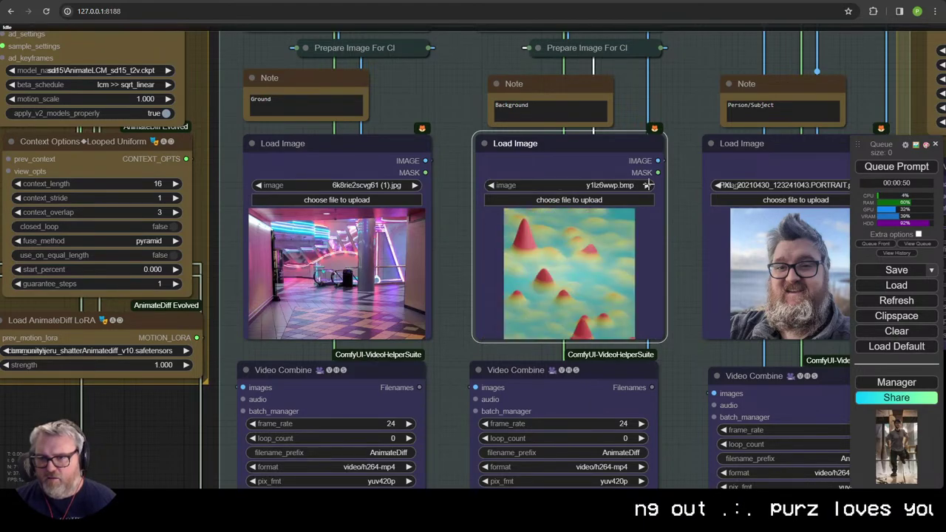
# Step: Check the Apply IPAdapter, ControlNet, KSampler and HighRes-Fix settings across the IPAdapters, ControlNet and Diffusion groups
pyautogui.scroll(-4, 648, 185)
pyautogui.moveTo(653, 244); pyautogui.dragTo(383, 144)
pyautogui.scroll(-3, 382, 144)
pyautogui.moveTo(413, 262); pyautogui.dragTo(414, 412)
pyautogui.moveTo(445, 148); pyautogui.dragTo(452, 319)
pyautogui.scroll(5, 451, 318)
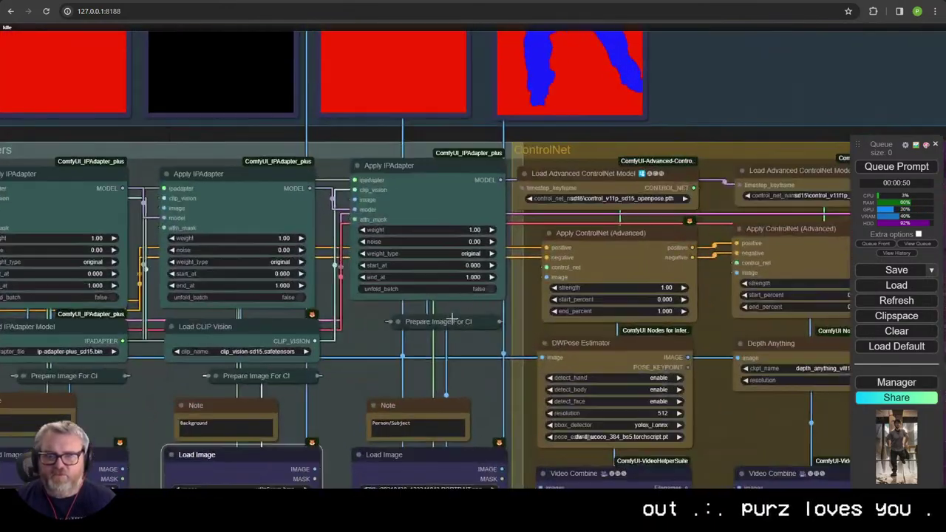
pyautogui.moveTo(823, 294); pyautogui.dragTo(463, 303)
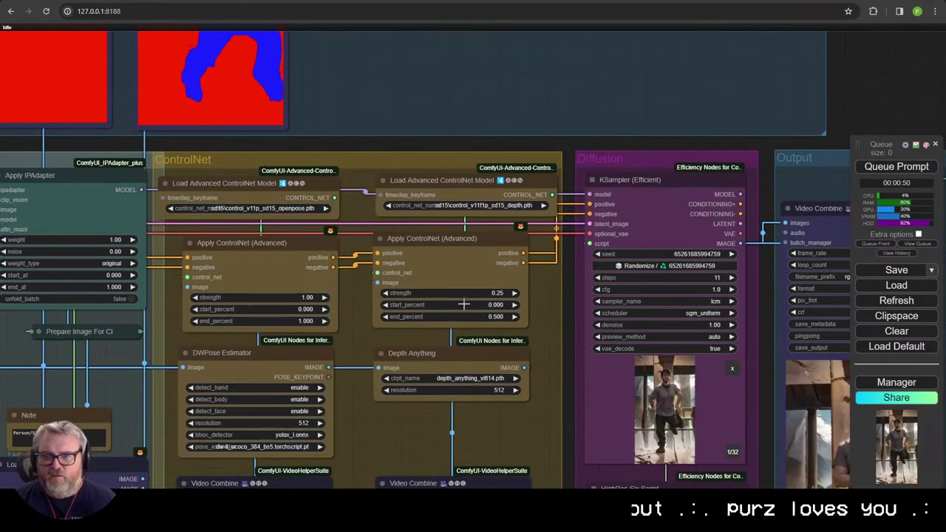
pyautogui.moveTo(519, 317); pyautogui.dragTo(281, 74)
pyautogui.scroll(-3, 280, 74)
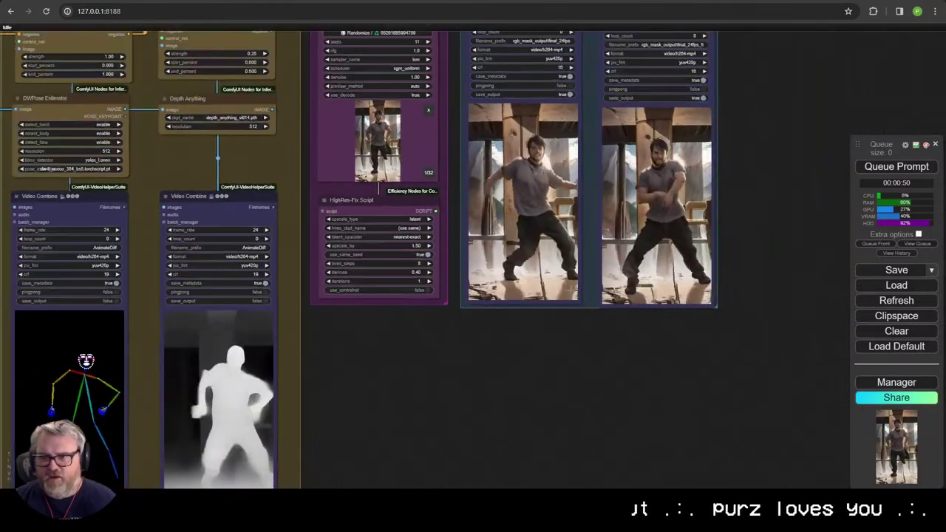
# Step: Queue the workflow for rendering and frame the groups from Settings to Output in view
pyautogui.click(906, 176)
pyautogui.scroll(-3, 614, 325)
pyautogui.scroll(1, 614, 325)
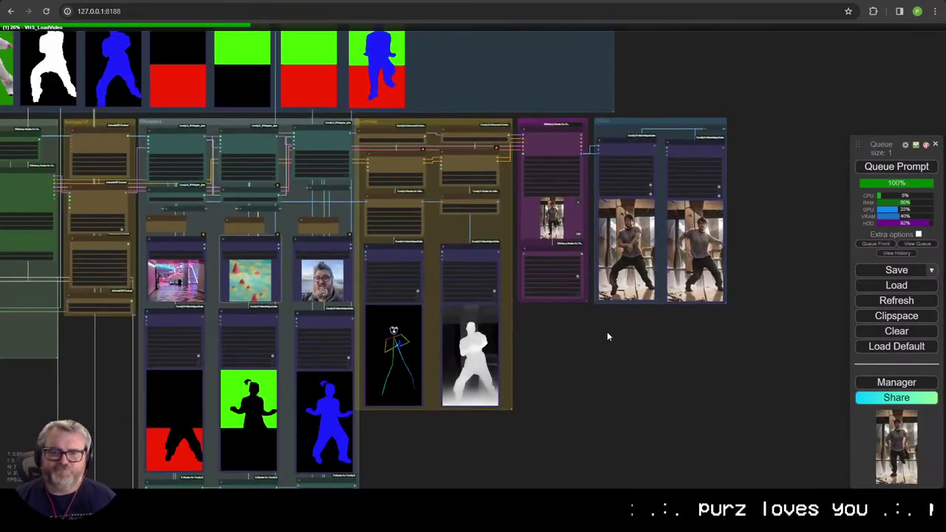
pyautogui.moveTo(608, 334); pyautogui.dragTo(649, 334)
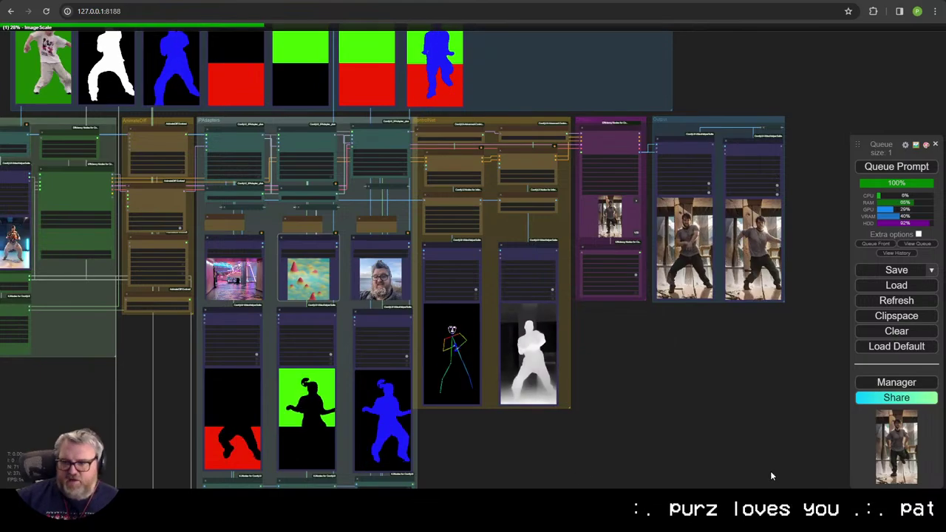
pyautogui.click(817, 501)
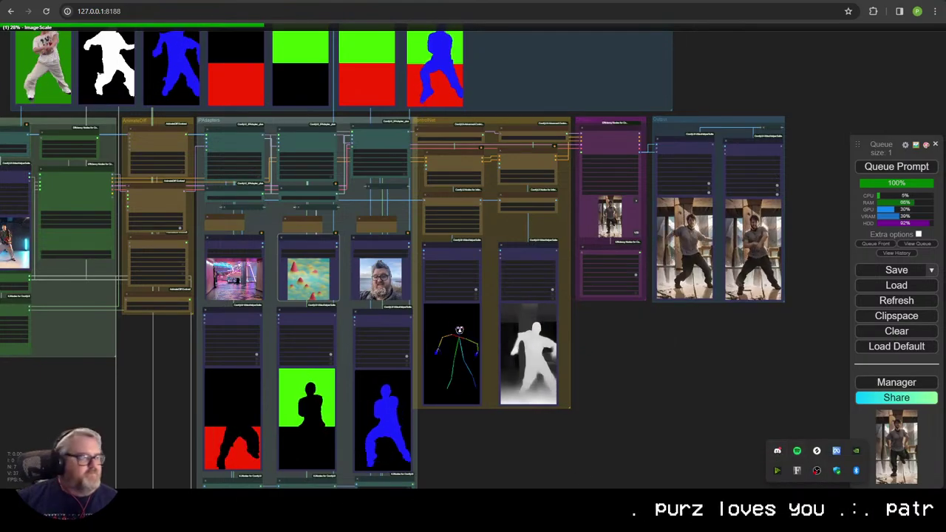
pyautogui.click(817, 501)
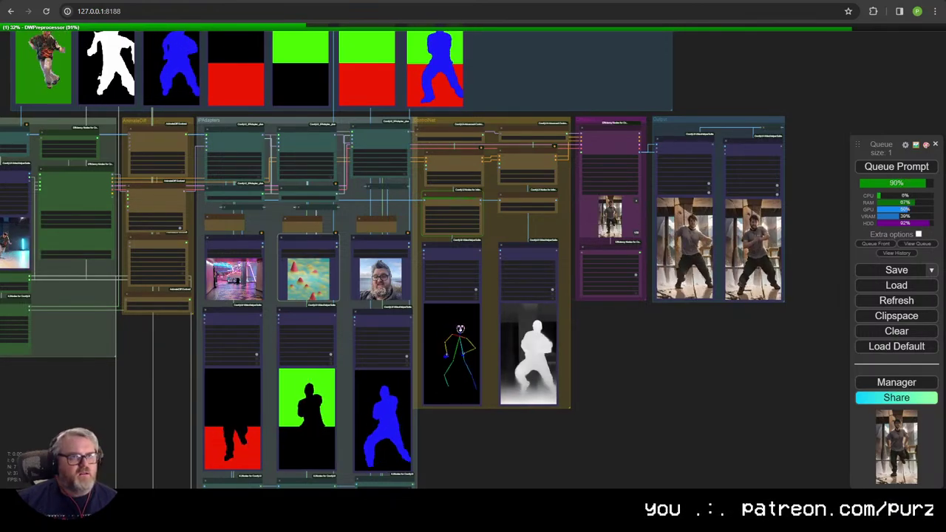
# Step: Look up "comfyui integr" in a new browser tab and open the integrated-nodes-comfyui GitHub repository
pyautogui.hotkey('ctrl', 't')
pyautogui.write('com')
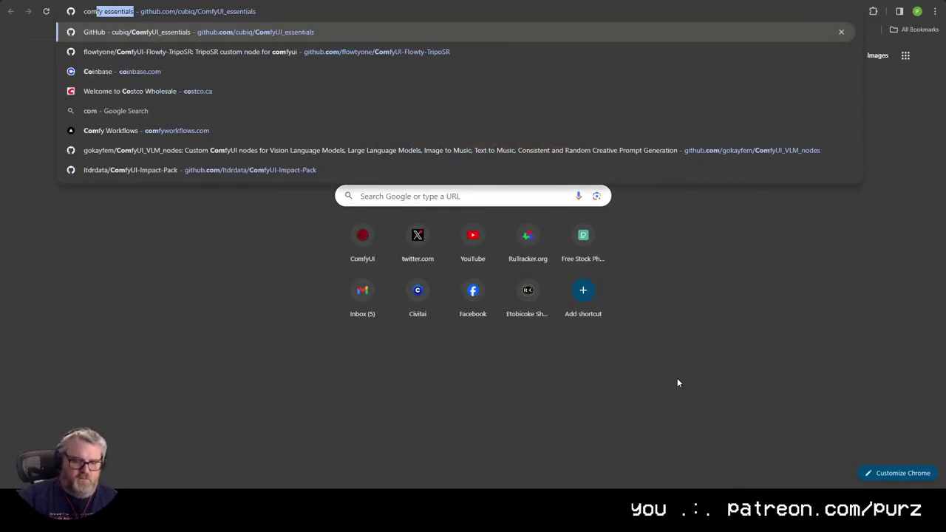
pyautogui.write('fyui integr')
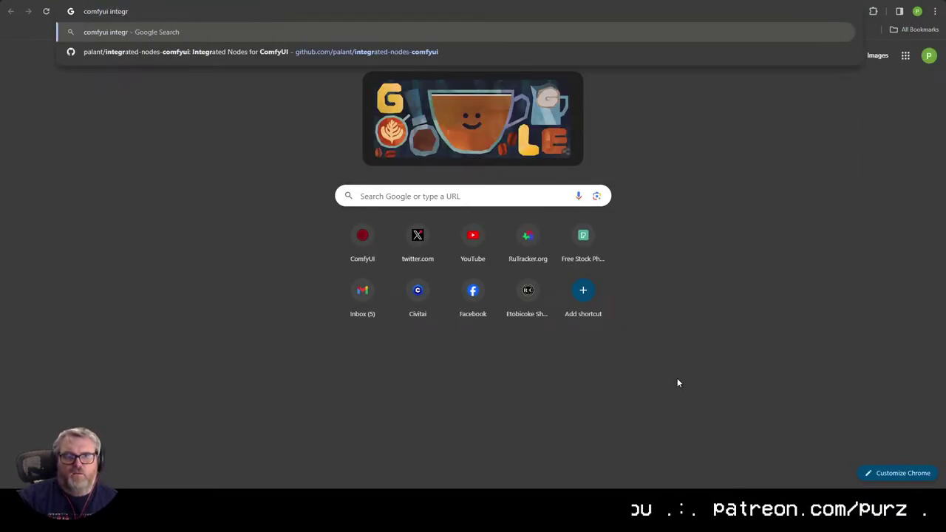
pyautogui.press('Down')
pyautogui.press('Return')
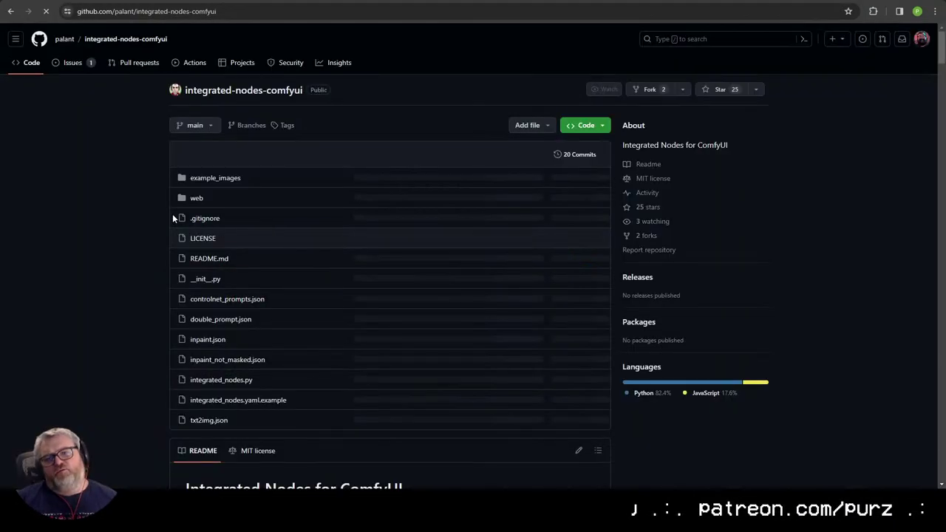
# Step: Read through the README's example nodes, covering Double Prompt, ControlNet with Prompts, txt2img and Inpaint
pyautogui.scroll(-4, 115, 266)
pyautogui.scroll(-10, 96, 273)
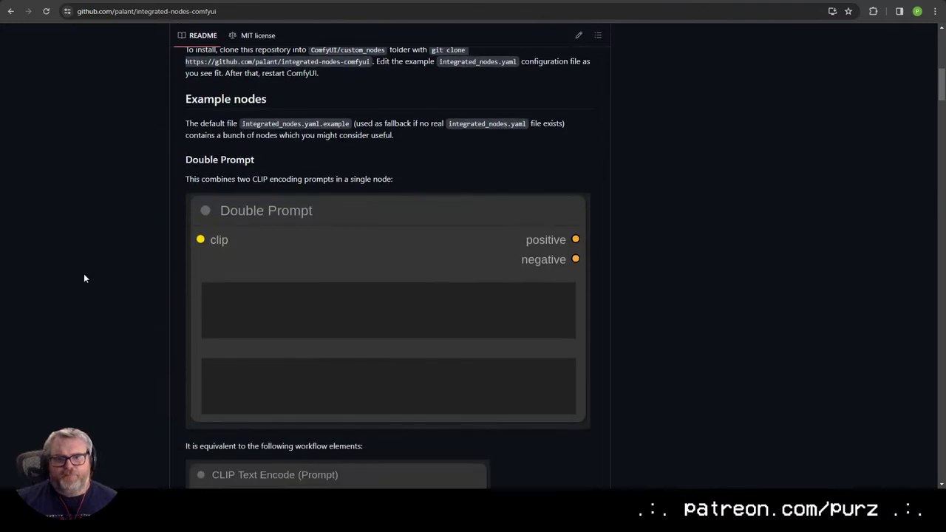
pyautogui.scroll(-6, 84, 278)
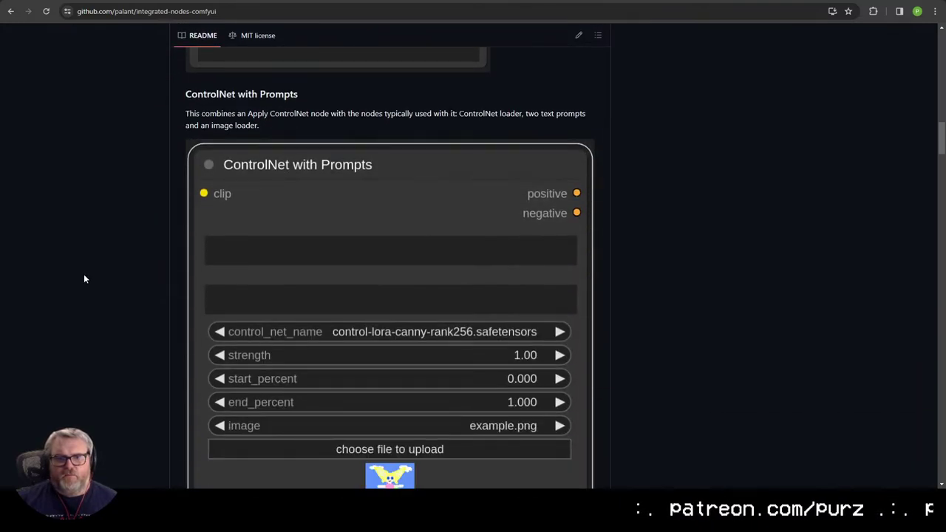
pyautogui.scroll(-4, 84, 278)
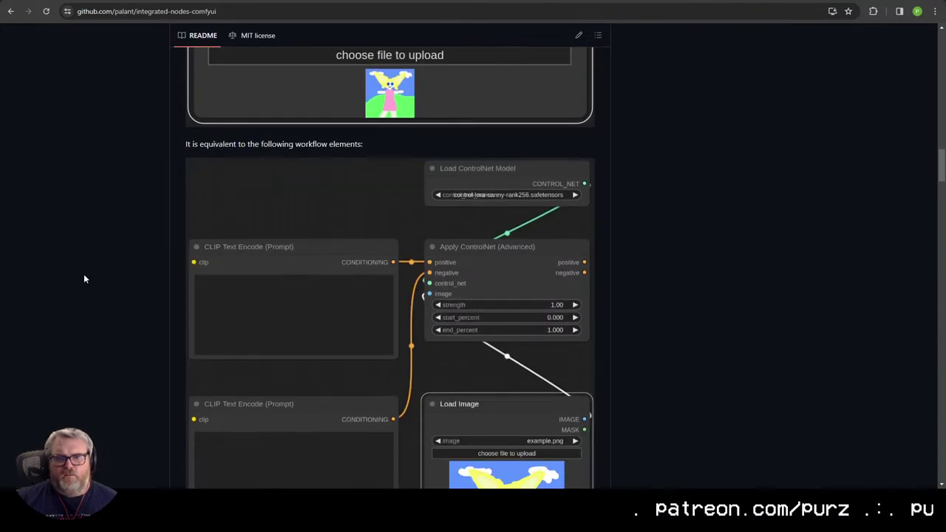
pyautogui.scroll(-10, 84, 278)
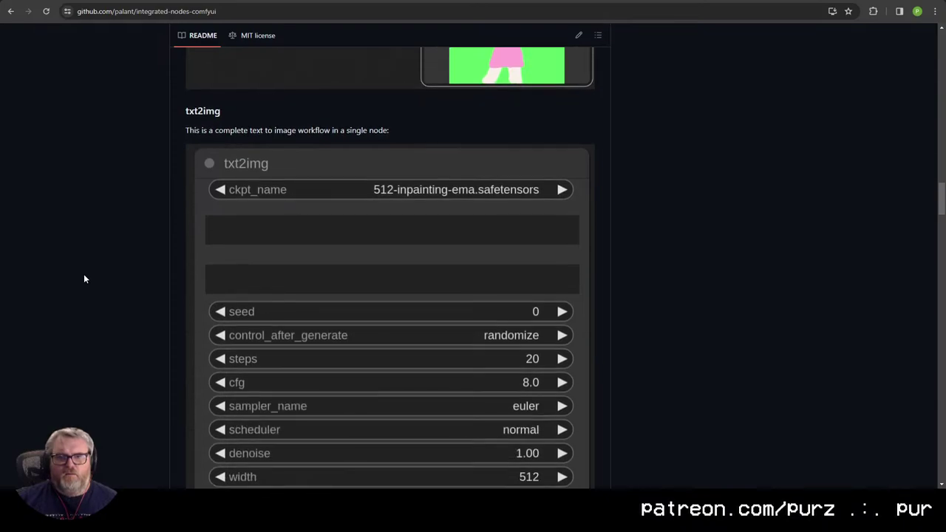
pyautogui.scroll(-6, 85, 279)
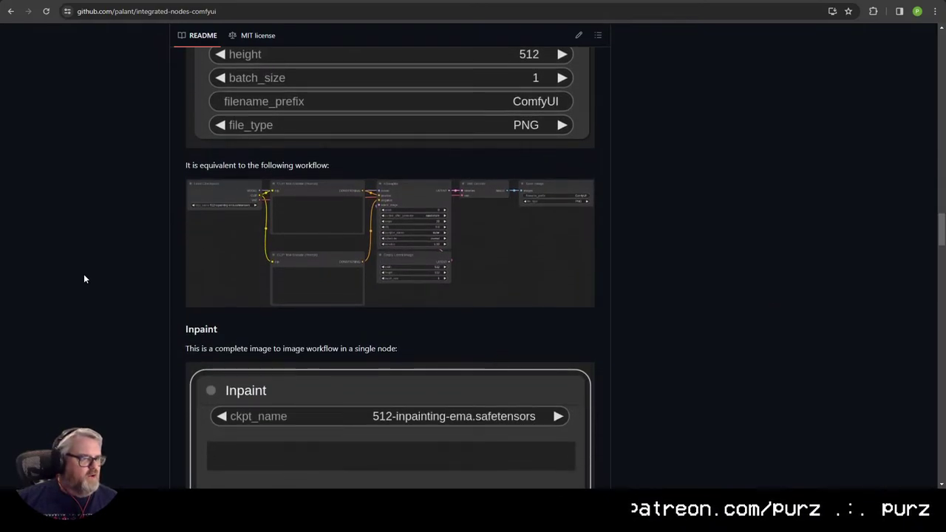
pyautogui.scroll(-1, 83, 278)
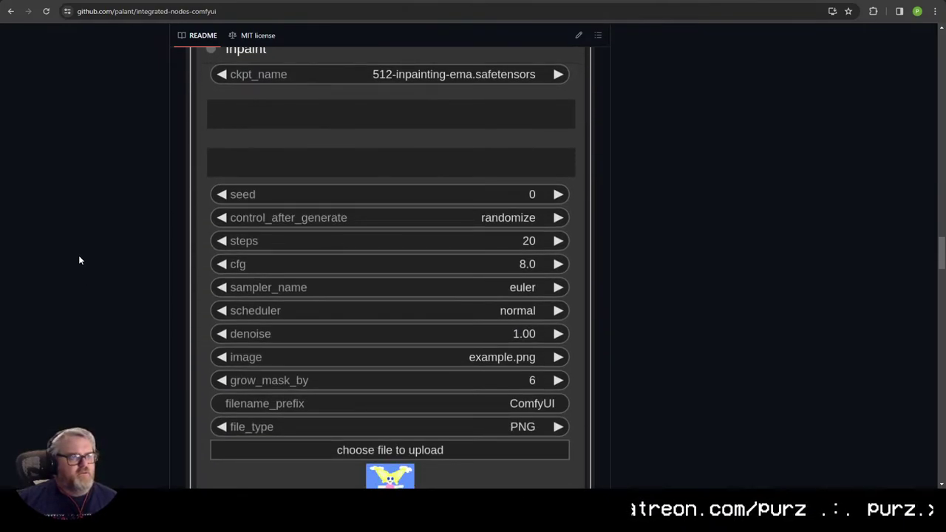
# Step: Read through the README's Inpaint not Masked example and the sections on adding integrated nodes, exporting outputs and renaming outputs
pyautogui.scroll(1, 133, 229)
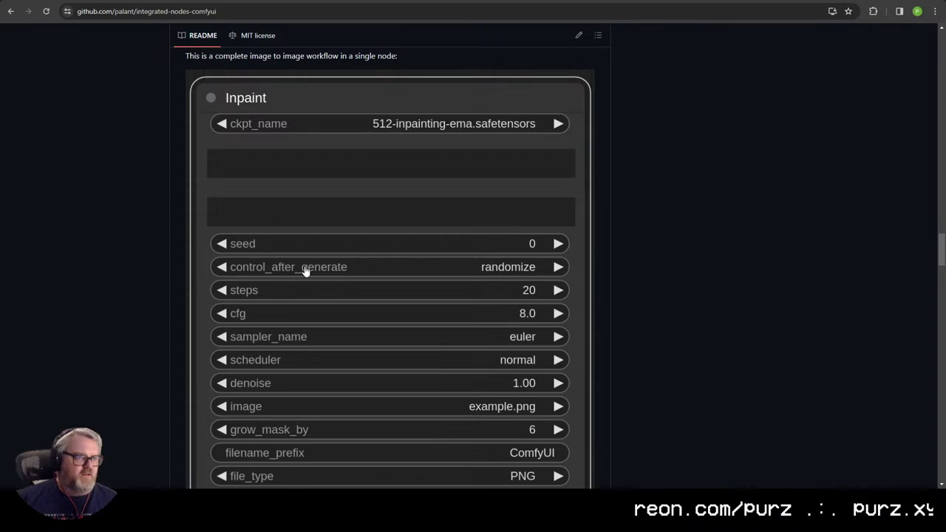
pyautogui.scroll(-7, 306, 270)
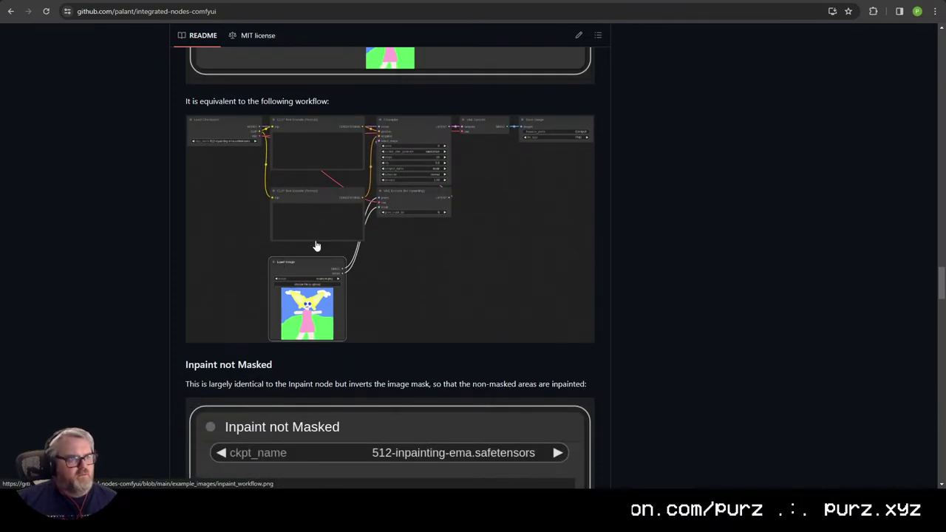
pyautogui.scroll(-10, 315, 246)
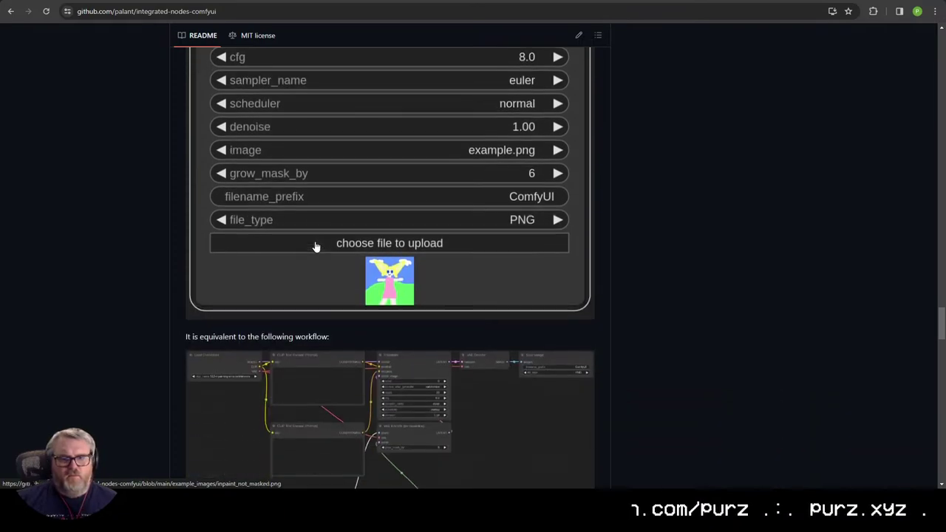
pyautogui.scroll(-5, 316, 246)
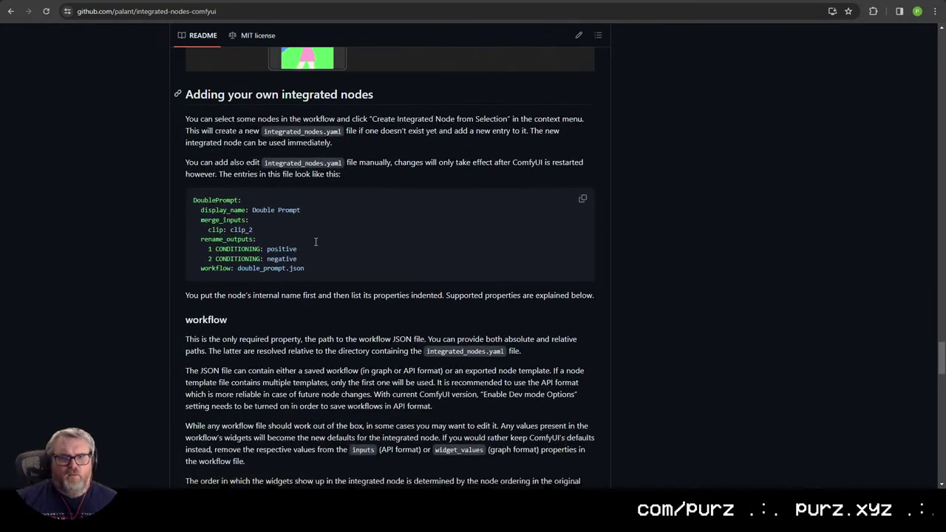
pyautogui.scroll(-20, 322, 244)
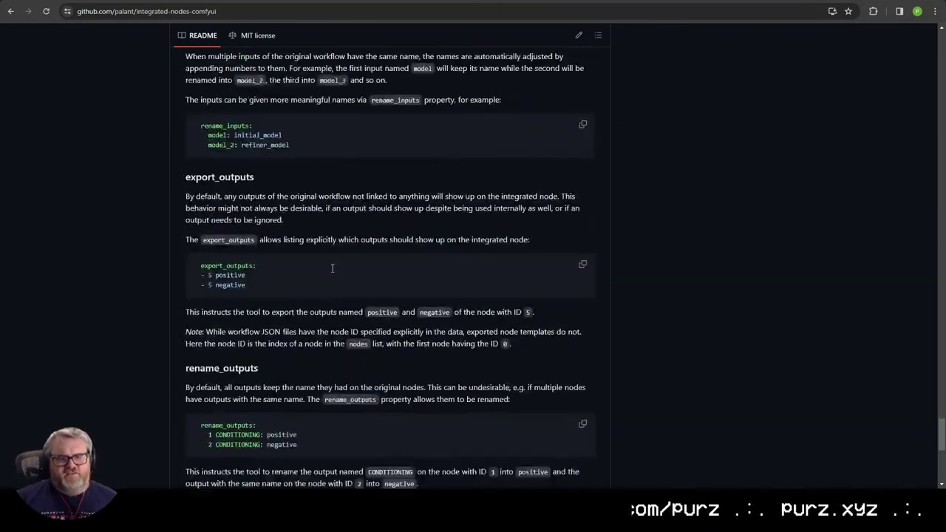
pyautogui.click(77, 1)
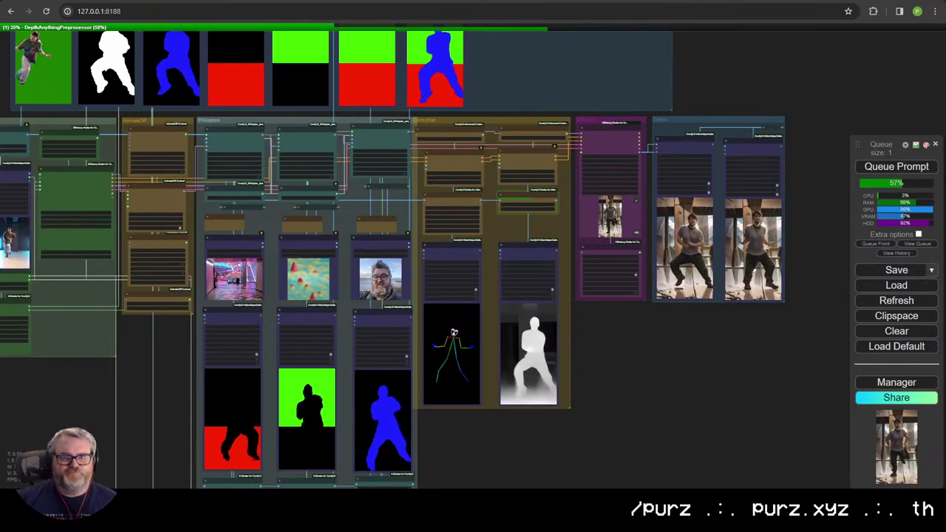
pyautogui.hotkey('ctrl', 'Tab')
pyautogui.click(225, 12)
pyautogui.press('Escape')
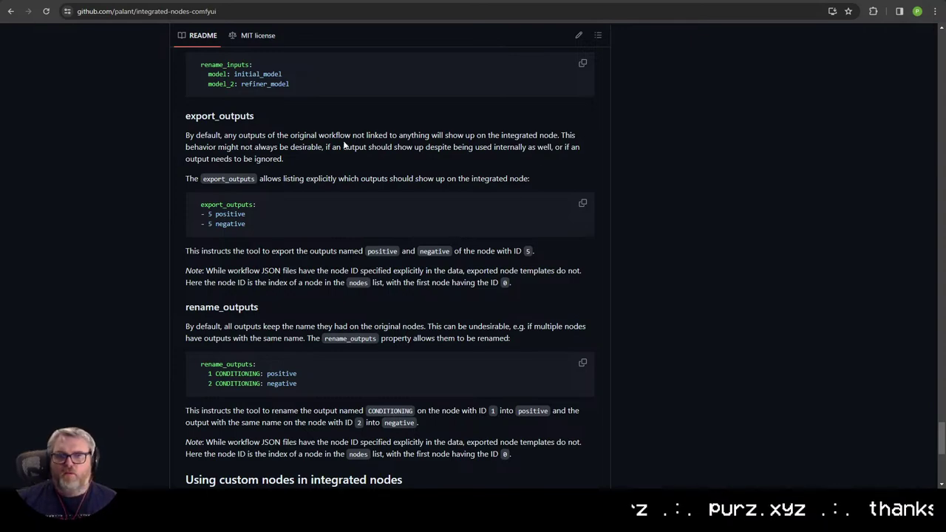
# Step: Switch back to the ComfyUI workflow and narrow the Mask Assembly group to the width of its nodes
pyautogui.hotkey('ctrl', 'Tab')
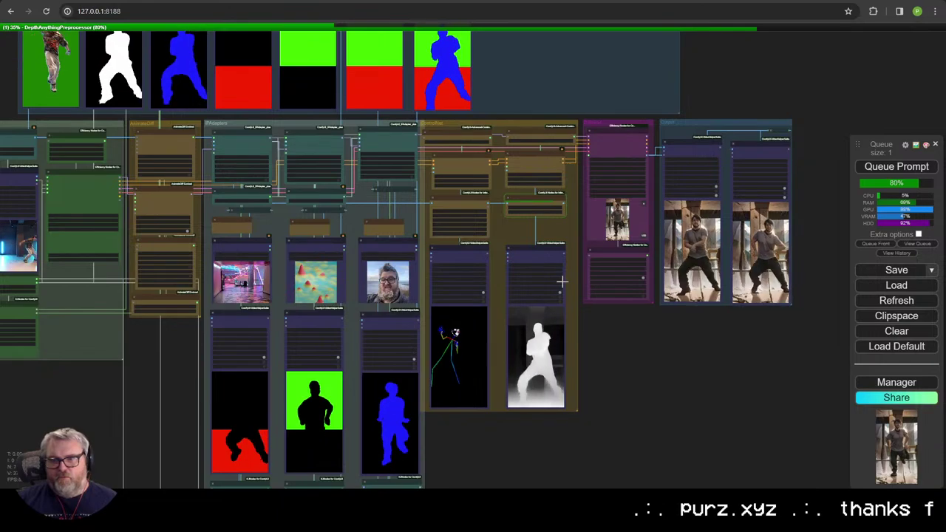
pyautogui.scroll(-5, 597, 359)
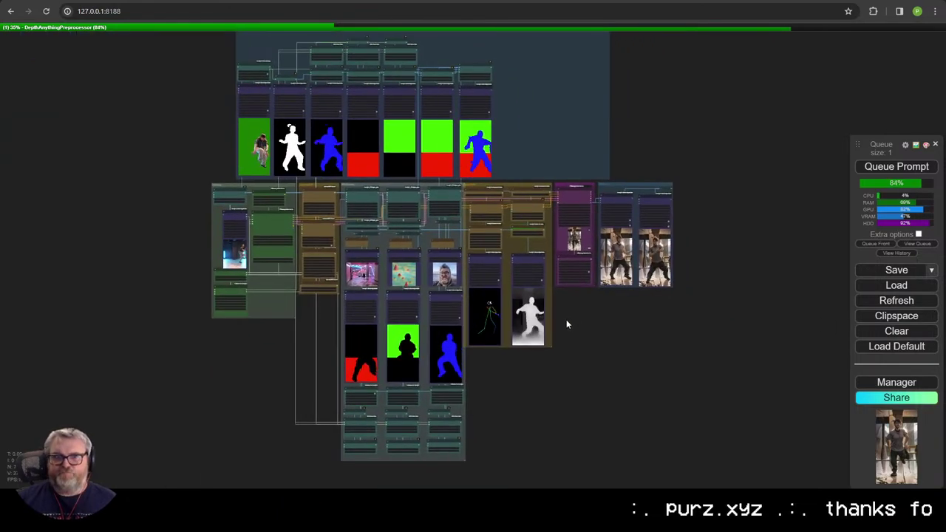
pyautogui.moveTo(396, 73); pyautogui.dragTo(397, 147)
pyautogui.scroll(4, 624, 252)
pyautogui.moveTo(610, 263); pyautogui.dragTo(426, 263)
pyautogui.scroll(-3, 437, 207)
pyautogui.moveTo(437, 207); pyautogui.dragTo(63, 71)
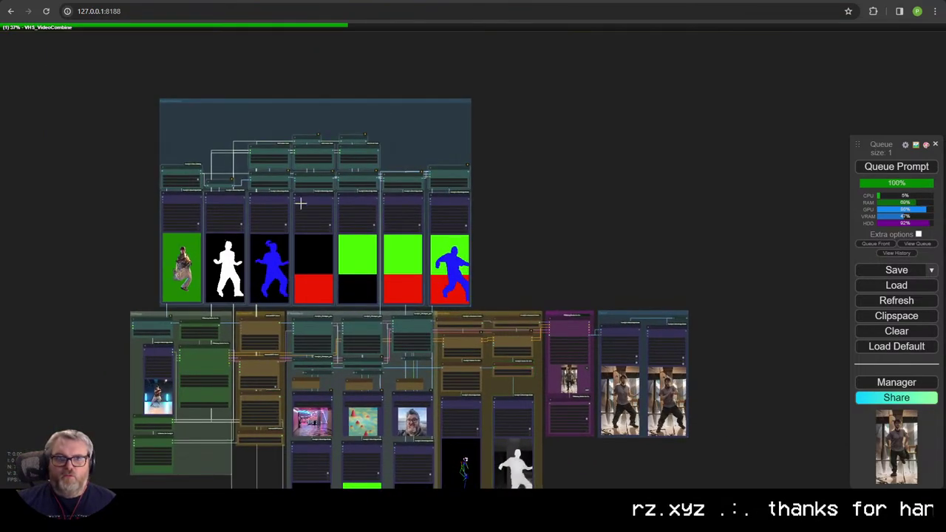
# Step: Move the Mask Assembly nodes up inside their group and shorten the group to fit closely around them
pyautogui.moveTo(229, 194); pyautogui.dragTo(231, 166)
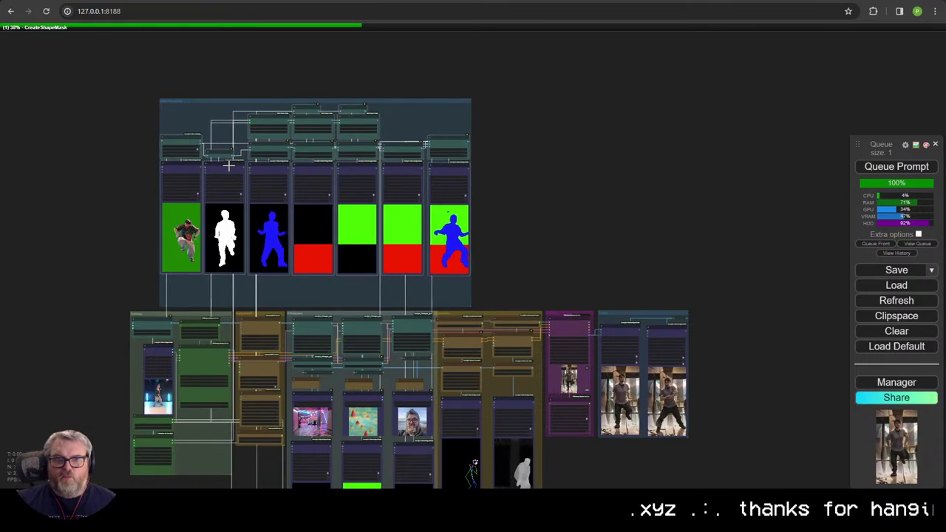
pyautogui.scroll(1, 464, 304)
pyautogui.scroll(3, 464, 304)
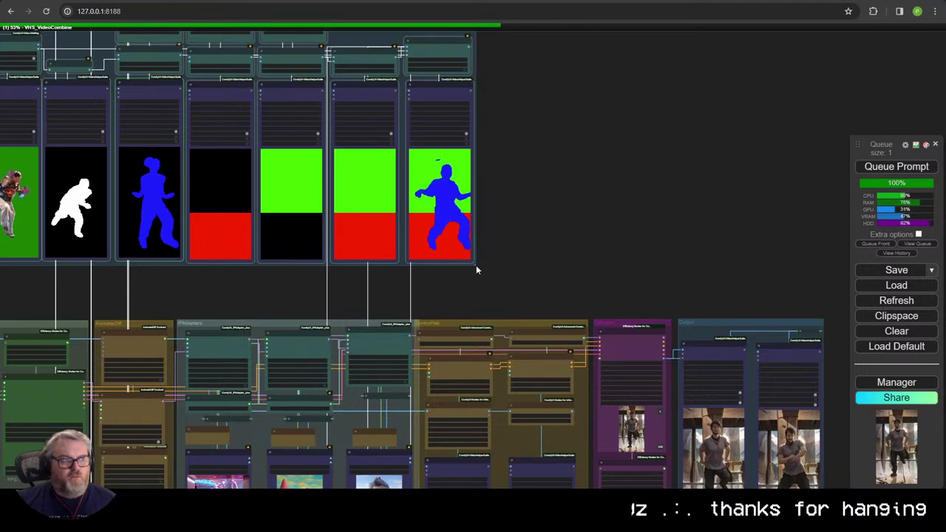
pyautogui.scroll(-4, 480, 262)
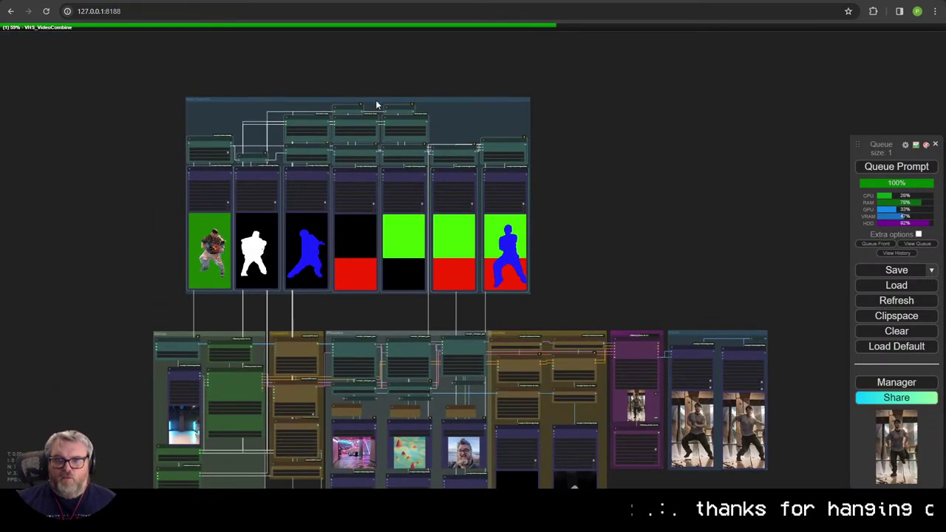
pyautogui.moveTo(376, 105)
pyautogui.mouseDown()
pyautogui.moveTo(412, 119)
pyautogui.moveTo(380, 109)
pyautogui.mouseUp()
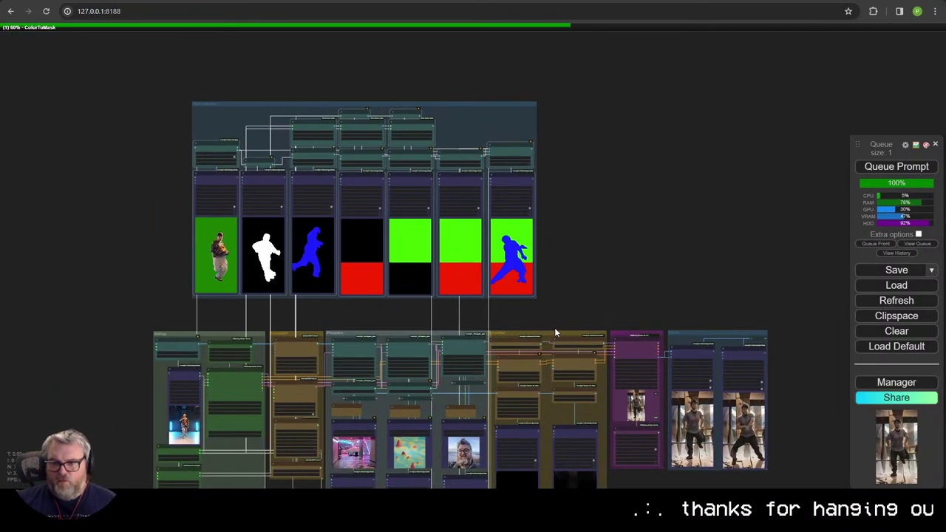
# Step: Space out the groups from Settings to Output so that small, even gaps separate them along the row
pyautogui.moveTo(555, 328); pyautogui.dragTo(563, 330)
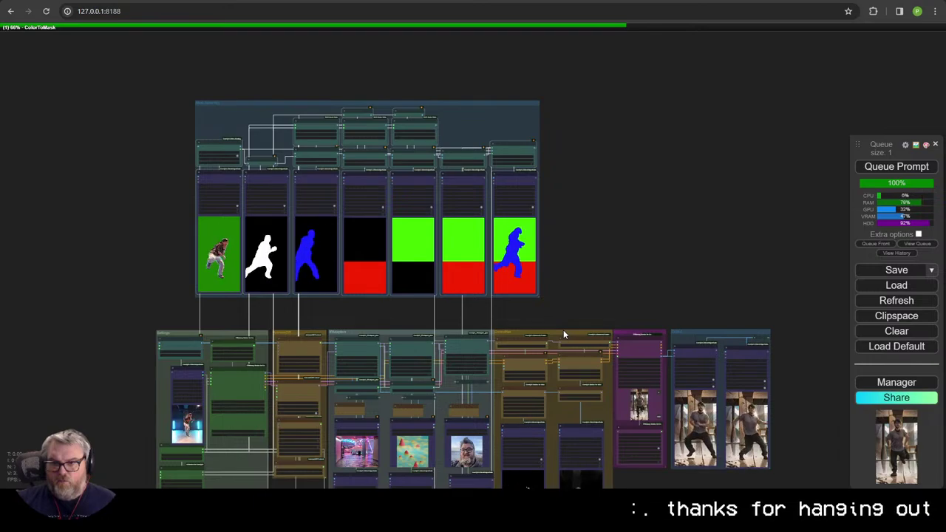
pyautogui.moveTo(693, 331); pyautogui.dragTo(665, 331)
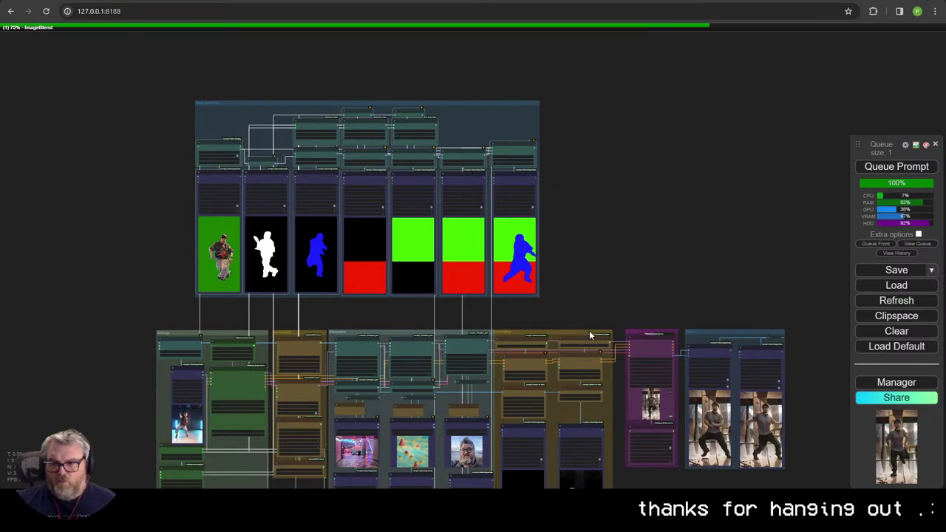
pyautogui.moveTo(589, 330); pyautogui.dragTo(597, 331)
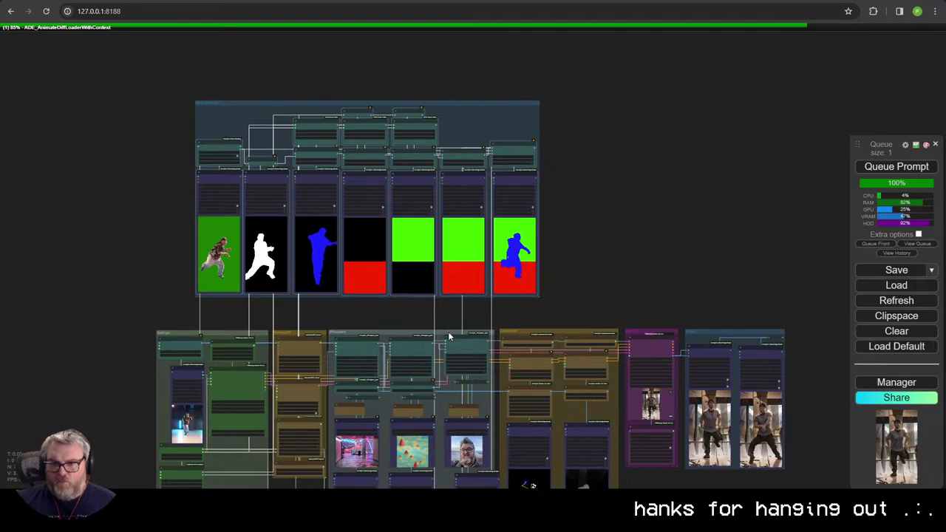
pyautogui.scroll(6, 449, 330)
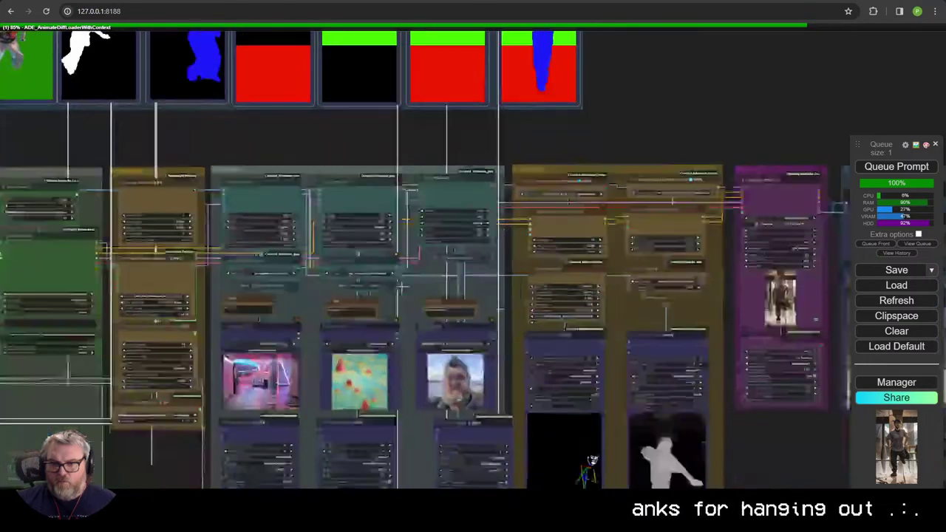
pyautogui.moveTo(402, 287); pyautogui.dragTo(382, 198)
pyautogui.scroll(-4, 310, 199)
pyautogui.moveTo(234, 206); pyautogui.dragTo(403, 396)
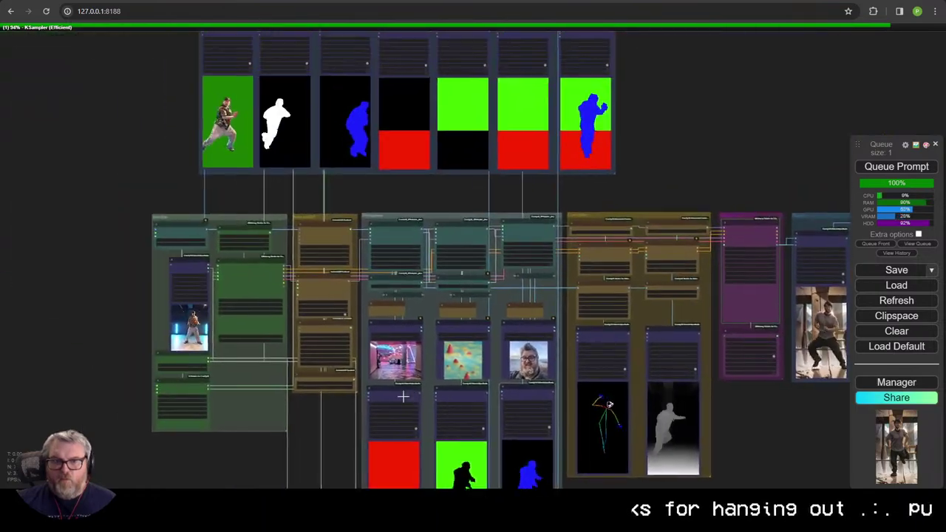
# Step: Move the Mask Assembly group down close above the row of groups, with its right edge in line with the ControlNet group
pyautogui.scroll(5, 313, 250)
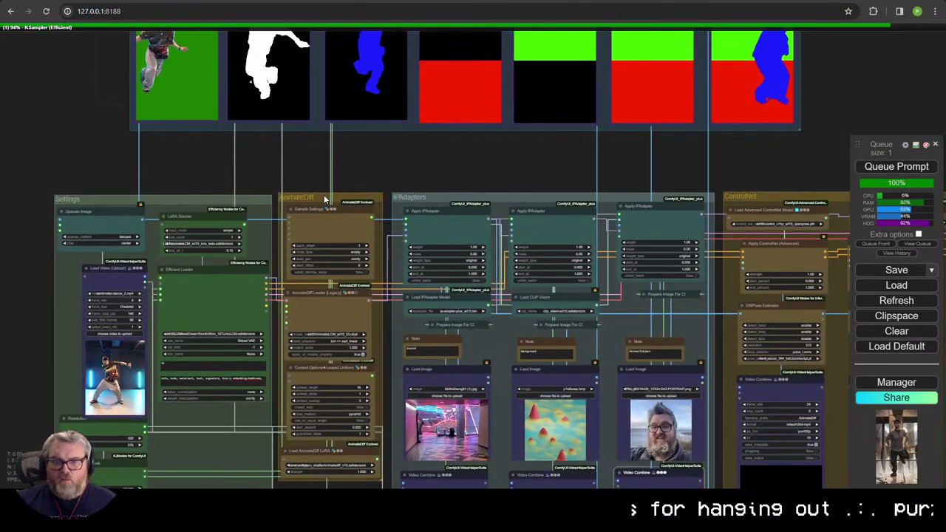
pyautogui.scroll(-3, 383, 174)
pyautogui.moveTo(398, 170); pyautogui.dragTo(318, 309)
pyautogui.moveTo(394, 115); pyautogui.dragTo(390, 178)
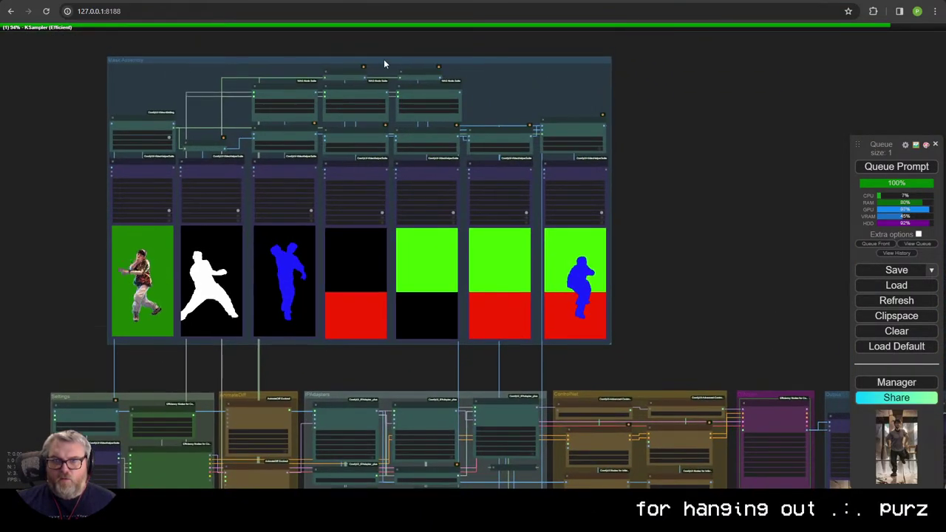
pyautogui.moveTo(384, 63); pyautogui.dragTo(321, 106)
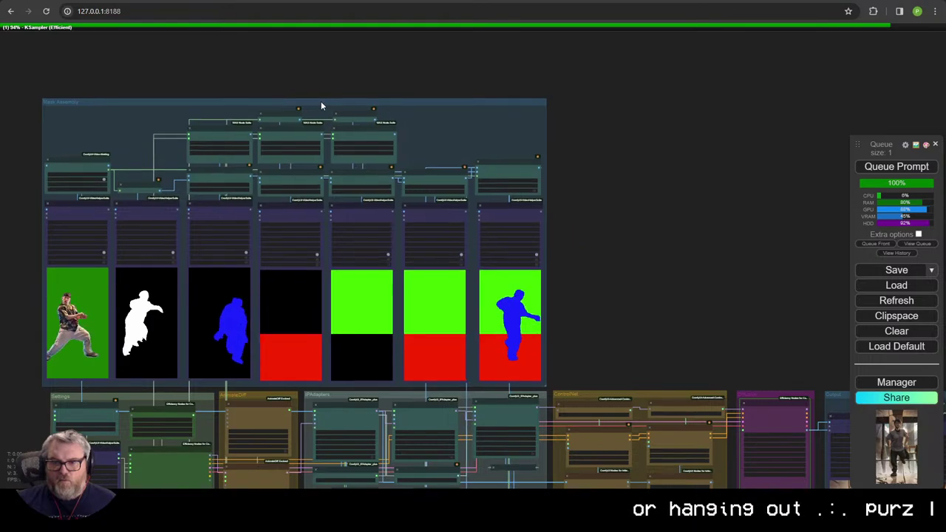
pyautogui.moveTo(663, 311); pyautogui.dragTo(494, 230)
pyautogui.scroll(-4, 731, 161)
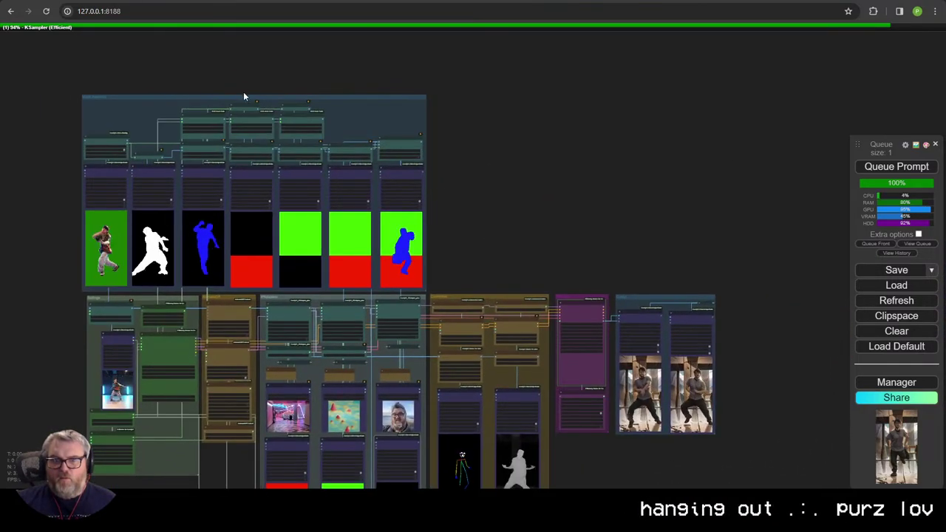
pyautogui.moveTo(244, 96); pyautogui.dragTo(365, 99)
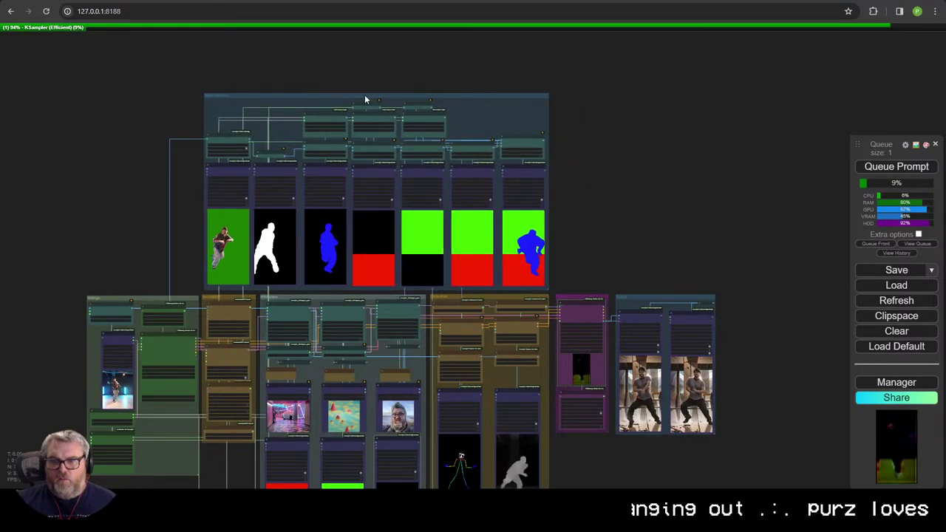
# Step: Move the IPAdapter and CLIP Vision loaders, Prepare Image nodes and notes out of the IPAdapters group, over the Settings area
pyautogui.moveTo(635, 238); pyautogui.dragTo(614, 113)
pyautogui.scroll(10, 620, 207)
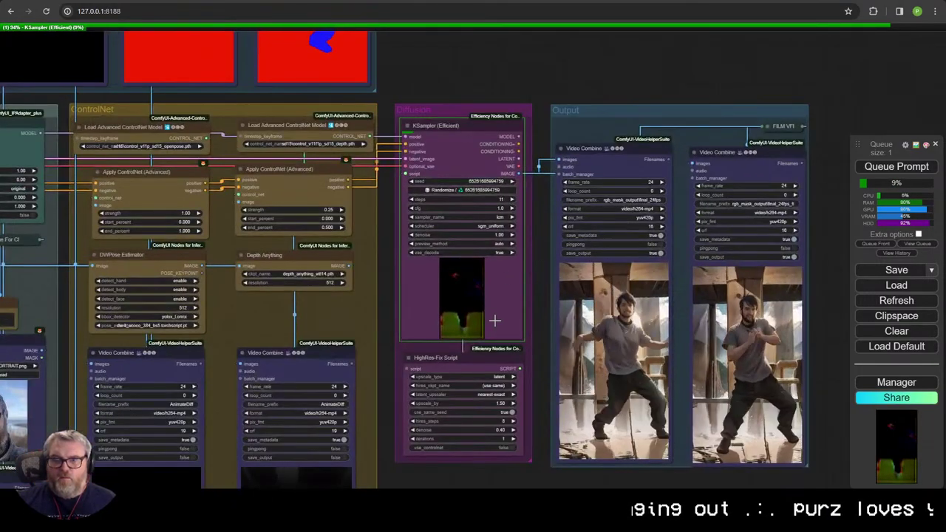
pyautogui.scroll(-10, 494, 320)
pyautogui.scroll(-4, 427, 243)
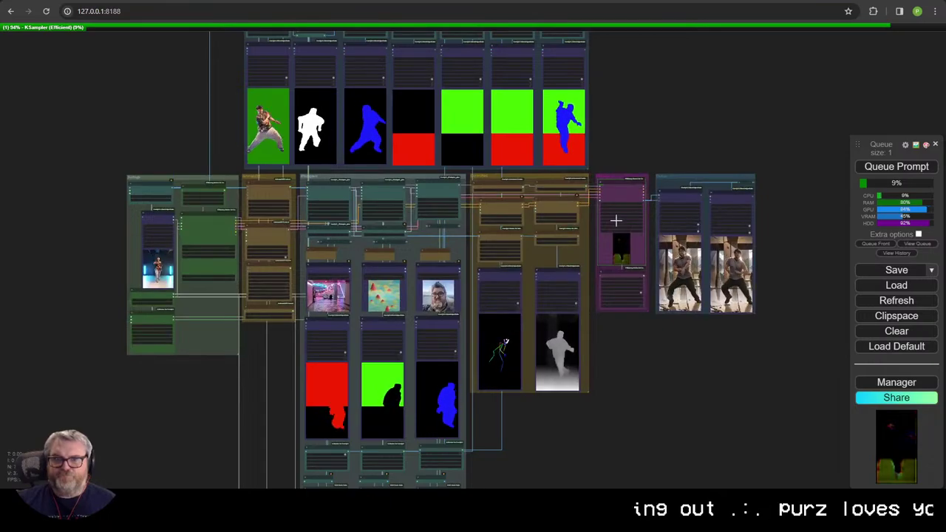
pyautogui.scroll(4, 422, 327)
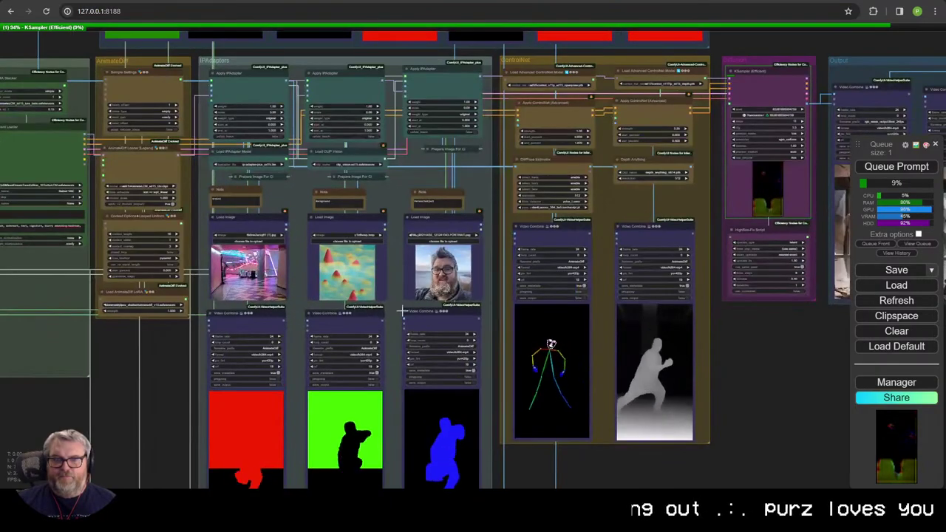
pyautogui.scroll(4, 402, 269)
pyautogui.moveTo(402, 194); pyautogui.dragTo(445, 375)
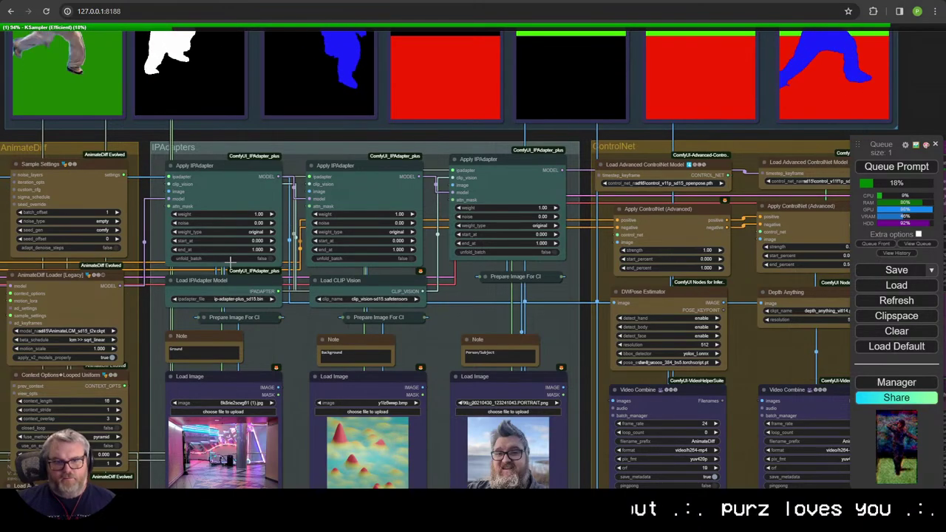
pyautogui.moveTo(150, 276); pyautogui.dragTo(413, 325)
pyautogui.scroll(-4, 515, 350)
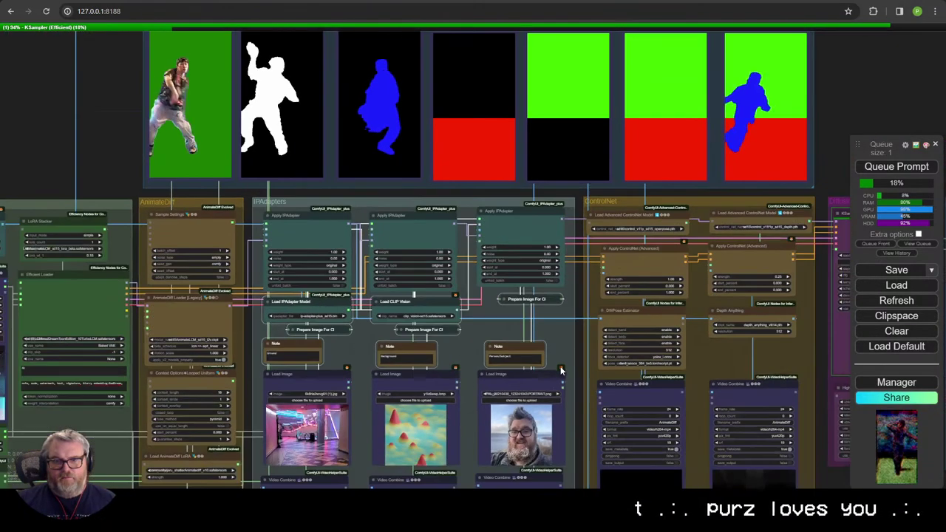
pyautogui.moveTo(500, 348); pyautogui.dragTo(93, 155)
# Step: Move the three Apply IPAdapter nodes down together so they sit just above the Load Image nodes
pyautogui.click(317, 246)
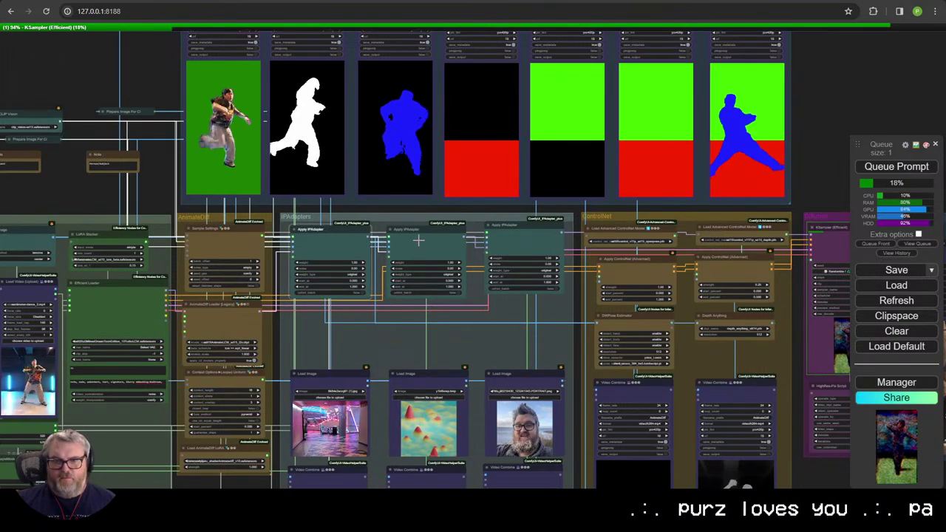
pyautogui.keyDown('shift'); pyautogui.click(419, 239); pyautogui.keyUp('shift')
pyautogui.keyDown('shift'); pyautogui.click(532, 237); pyautogui.keyUp('shift')
pyautogui.moveTo(531, 233); pyautogui.dragTo(533, 297)
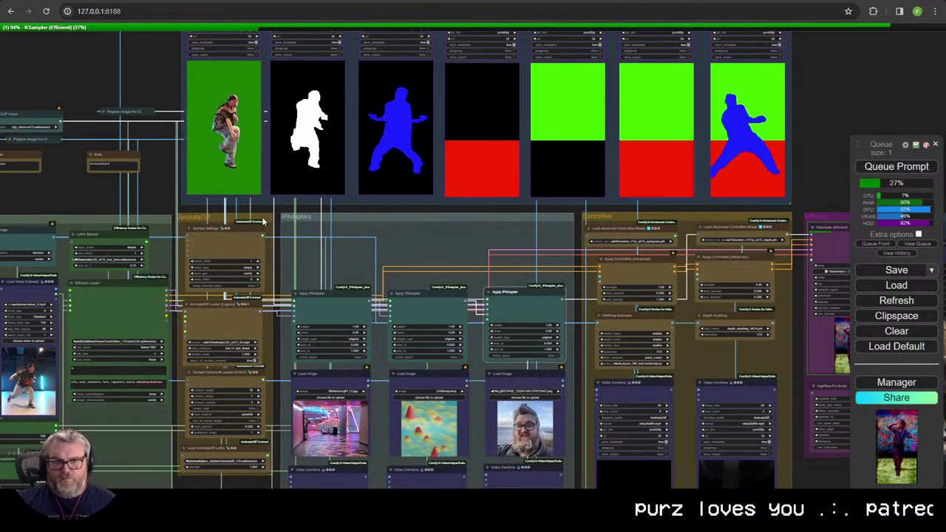
# Step: Place the set-aside loaders, Prepare Image nodes and notes back in the IPAdapters group, above the Apply IPAdapter nodes
pyautogui.moveTo(119, 185); pyautogui.dragTo(103, 127)
pyautogui.moveTo(222, 177); pyautogui.dragTo(548, 261)
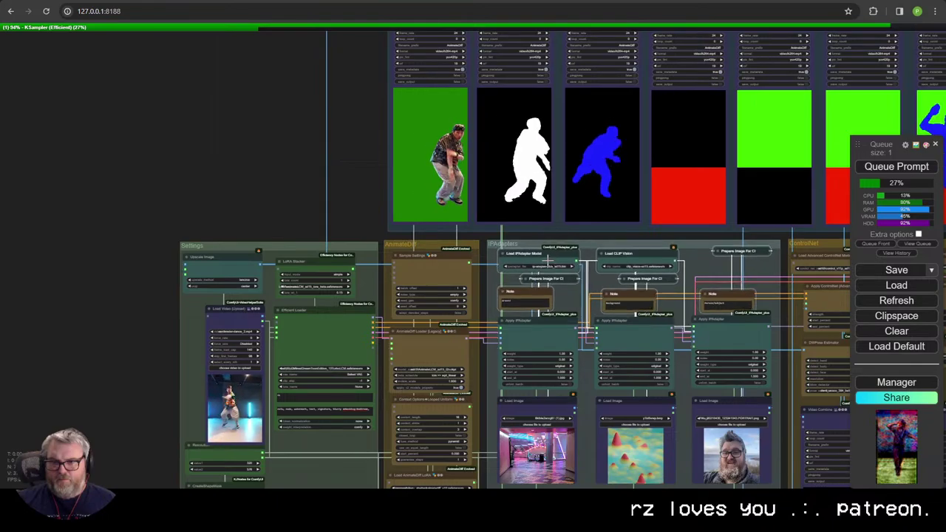
pyautogui.scroll(10, 569, 296)
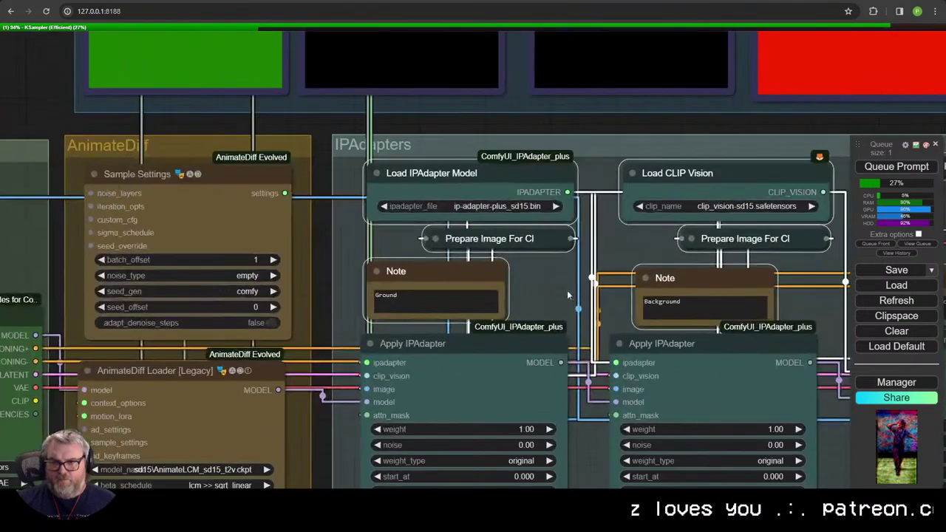
pyautogui.scroll(-3, 566, 296)
pyautogui.doubleClick(521, 265)
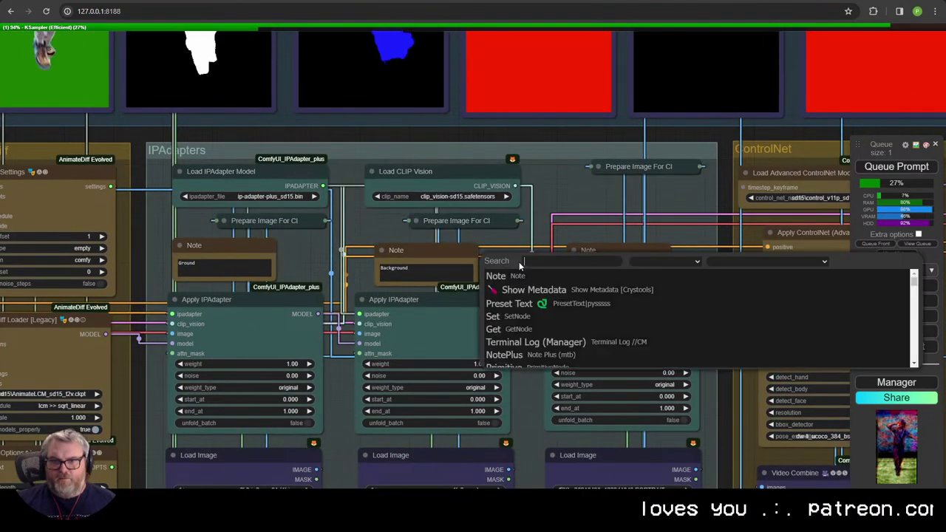
pyautogui.scroll(-2, 514, 273)
pyautogui.moveTo(516, 282); pyautogui.dragTo(461, 156)
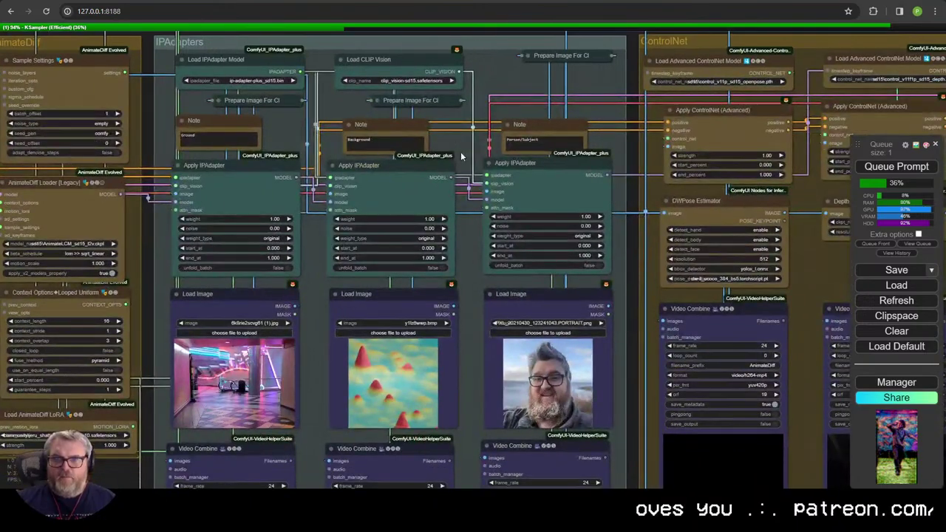
# Step: Line up the loaders and Prepare Image nodes above the notes in the IPAdapters group, with the third Prepare Image directly over the Person/Subject note
pyautogui.scroll(-1, 436, 142)
pyautogui.moveTo(437, 123); pyautogui.dragTo(435, 199)
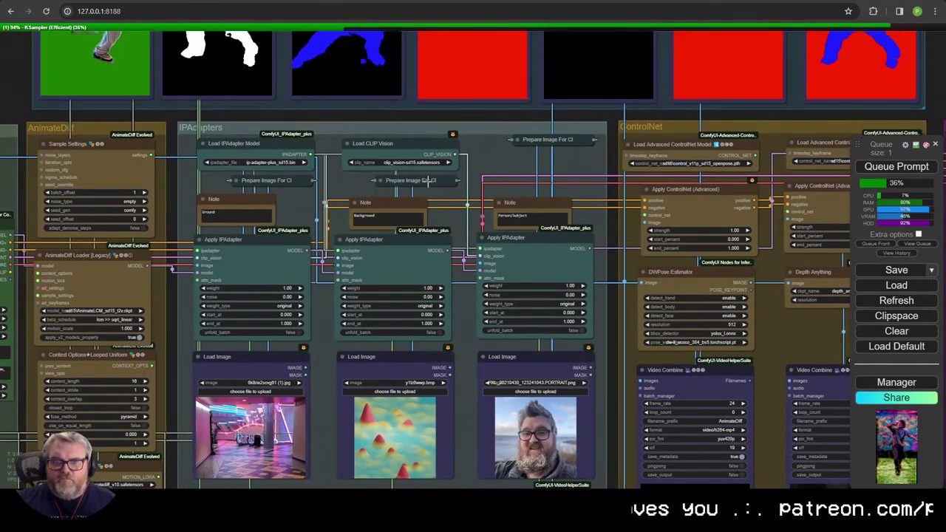
pyautogui.scroll(-2, 456, 261)
pyautogui.moveTo(456, 262); pyautogui.dragTo(456, 1)
pyautogui.moveTo(458, 34); pyautogui.dragTo(492, 235)
pyautogui.scroll(4, 484, 199)
pyautogui.moveTo(485, 199); pyautogui.dragTo(464, 312)
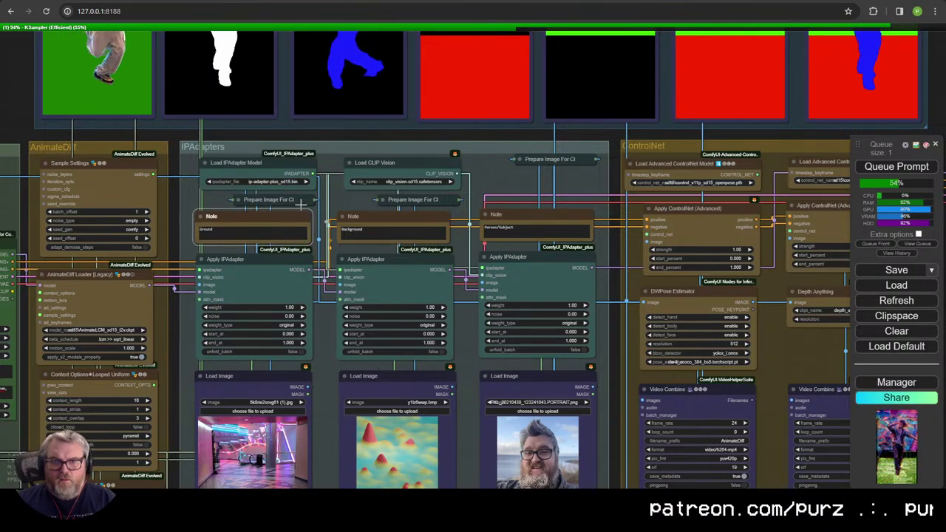
pyautogui.moveTo(228, 153); pyautogui.dragTo(228, 152)
pyautogui.moveTo(248, 163); pyautogui.dragTo(238, 161)
pyautogui.click(562, 163)
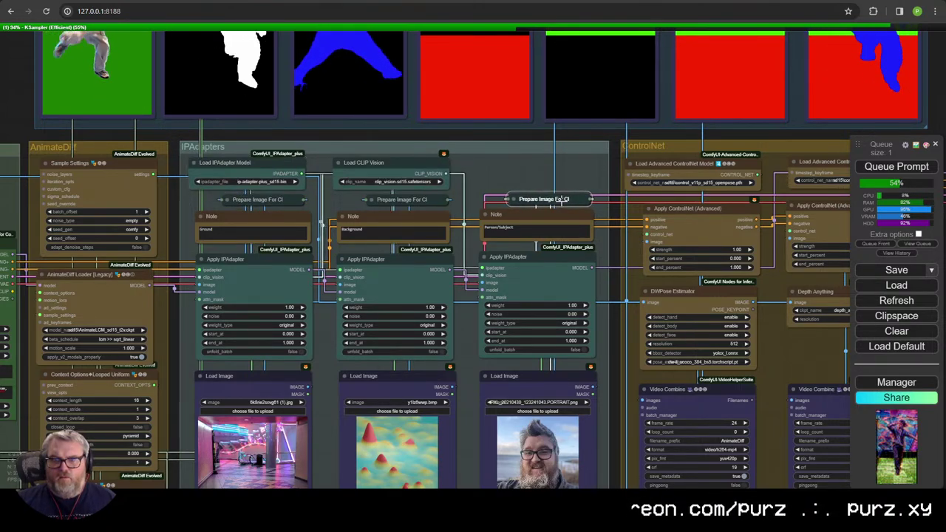
pyautogui.rightClick(264, 169)
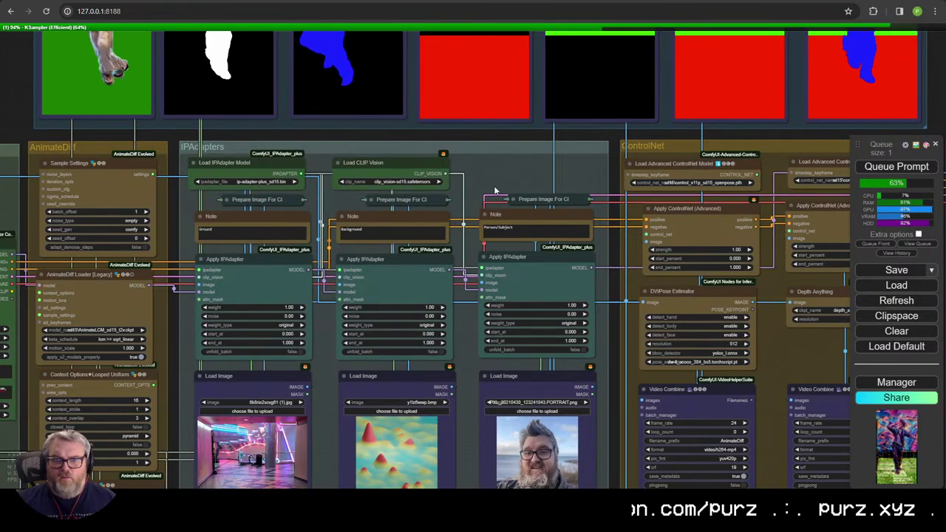
# Step: Inspect the mask-processing nodes at the bottom of the IPAdapters group, then the ControlNet, Diffusion and Output groups
pyautogui.scroll(-7, 502, 197)
pyautogui.moveTo(556, 305); pyautogui.dragTo(475, 215)
pyautogui.scroll(-1, 469, 236)
pyautogui.scroll(3, 457, 431)
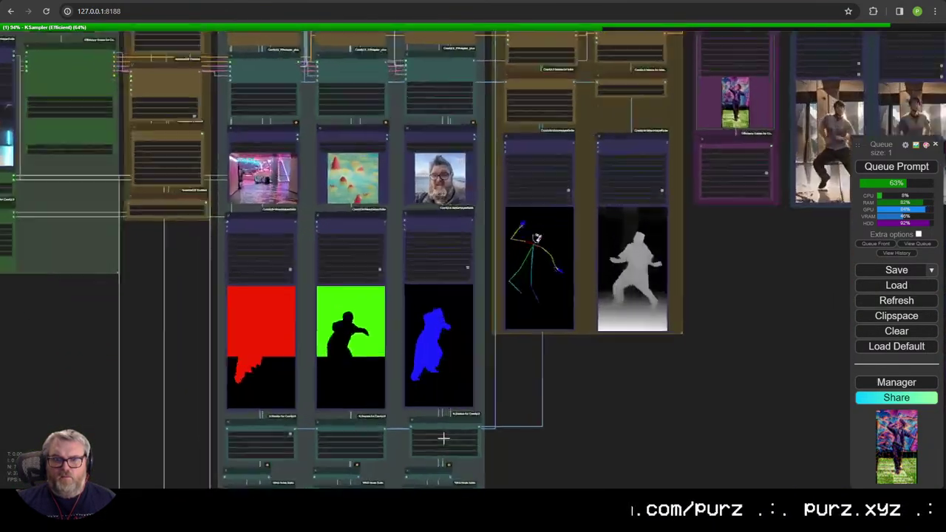
pyautogui.scroll(2, 444, 438)
pyautogui.moveTo(437, 433); pyautogui.dragTo(460, 196)
pyautogui.scroll(5, 447, 304)
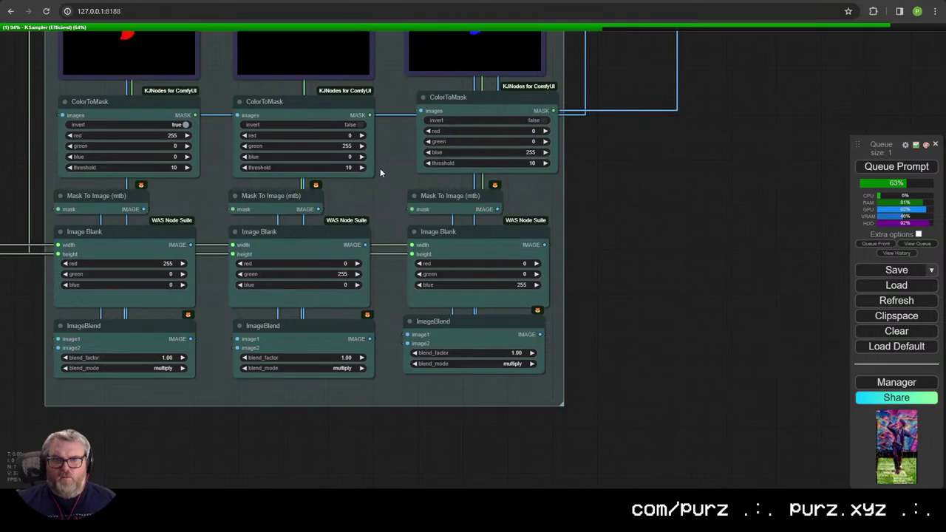
pyautogui.moveTo(375, 219); pyautogui.dragTo(316, 457)
pyautogui.scroll(-3, 555, 315)
pyautogui.moveTo(743, 253); pyautogui.dragTo(615, 438)
pyautogui.scroll(-2, 795, 337)
pyautogui.moveTo(795, 337); pyautogui.dragTo(641, 331)
pyautogui.moveTo(648, 292); pyautogui.dragTo(519, 457)
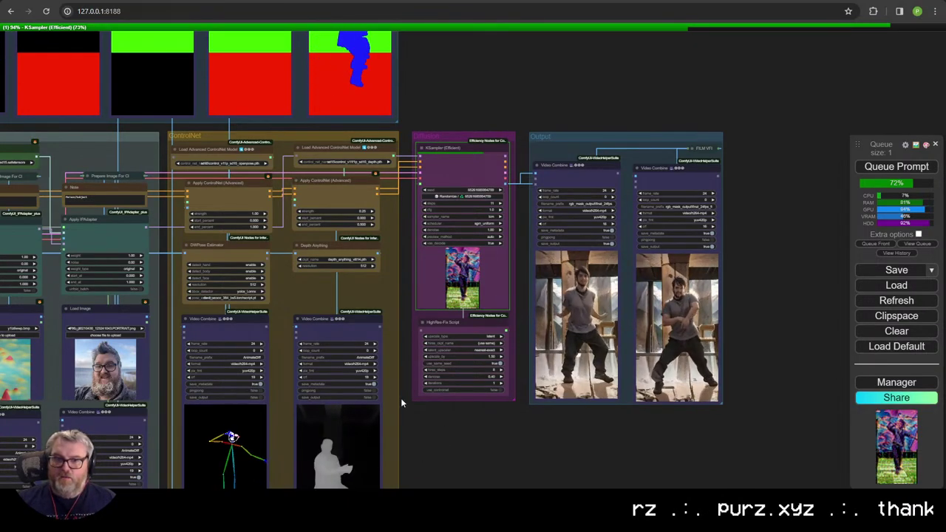
pyautogui.scroll(1, 439, 435)
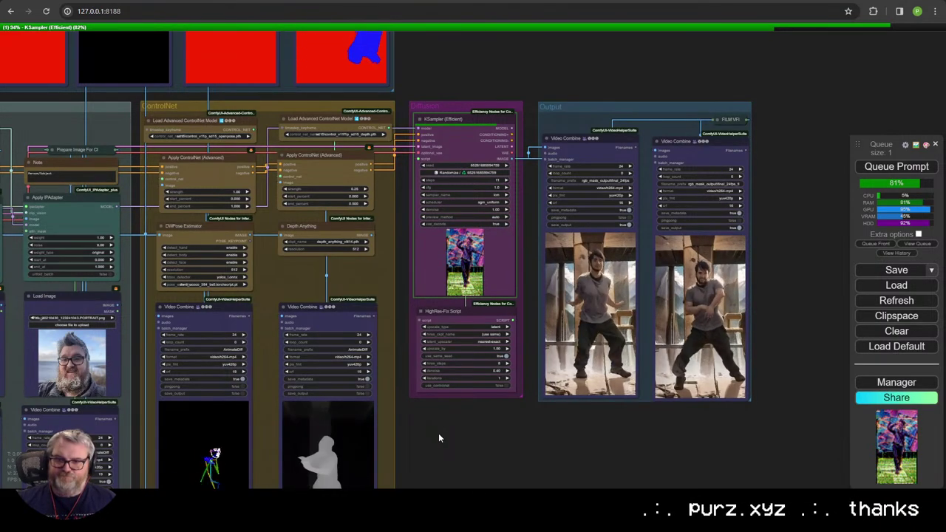
pyautogui.scroll(-7, 439, 434)
pyautogui.moveTo(455, 441); pyautogui.dragTo(670, 316)
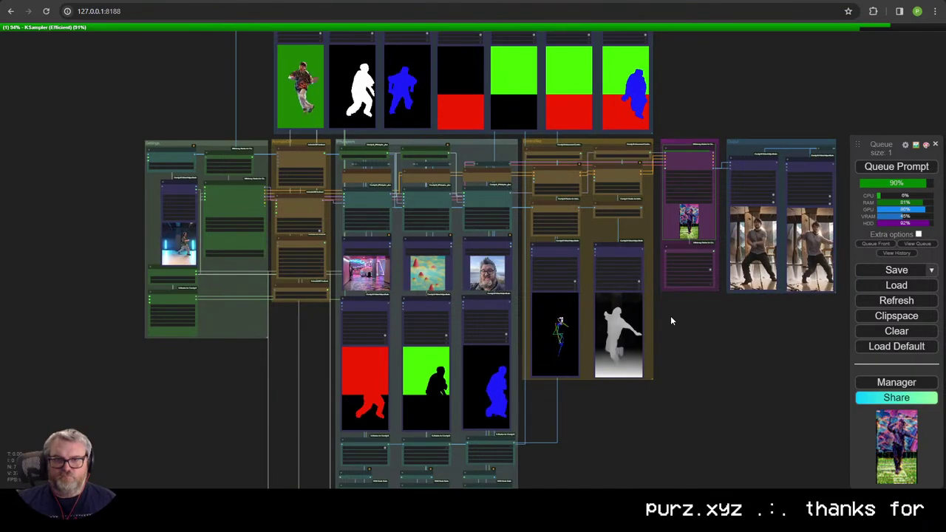
# Step: Nudge the Load Video node in the Settings group slightly up and to the right
pyautogui.scroll(3, 211, 238)
pyautogui.scroll(15, 211, 238)
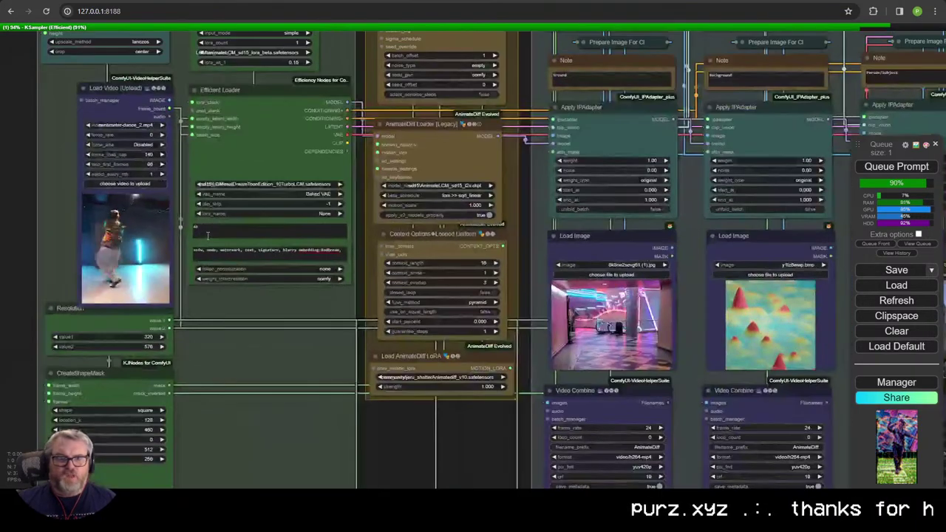
pyautogui.scroll(-12, 306, 195)
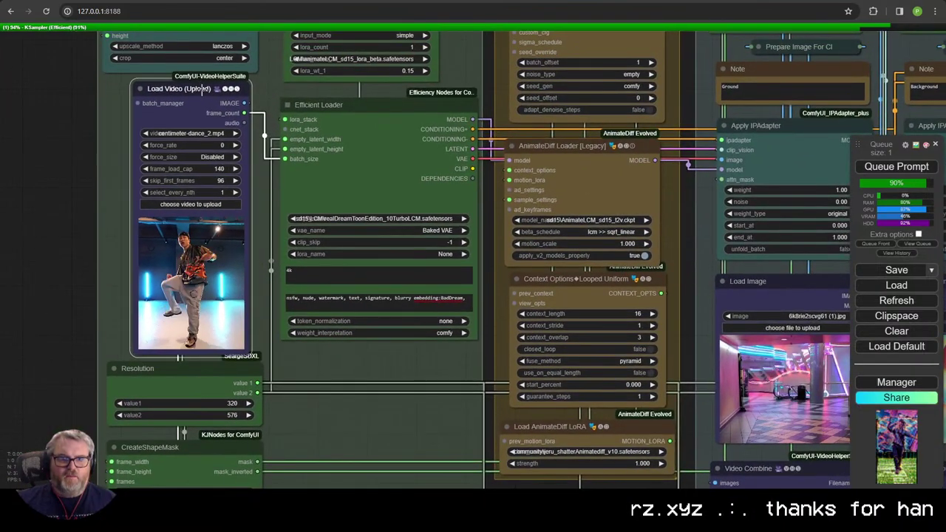
pyautogui.moveTo(201, 88); pyautogui.dragTo(207, 84)
pyautogui.moveTo(263, 473)
pyautogui.moveTo(225, 500)
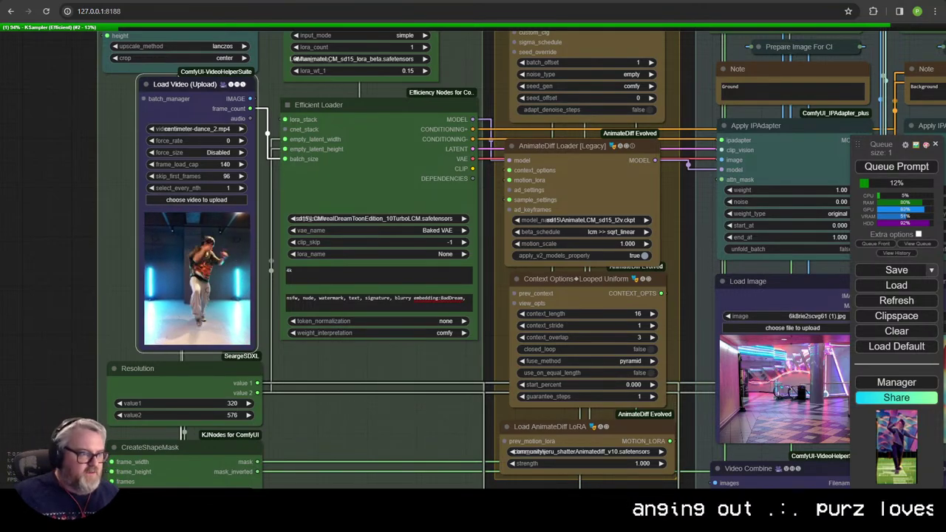
# Step: Review the workflow layout from the Settings group across to Output and the Mask Assembly group above
pyautogui.scroll(-3, 38, 258)
pyautogui.moveTo(419, 386); pyautogui.dragTo(198, 322)
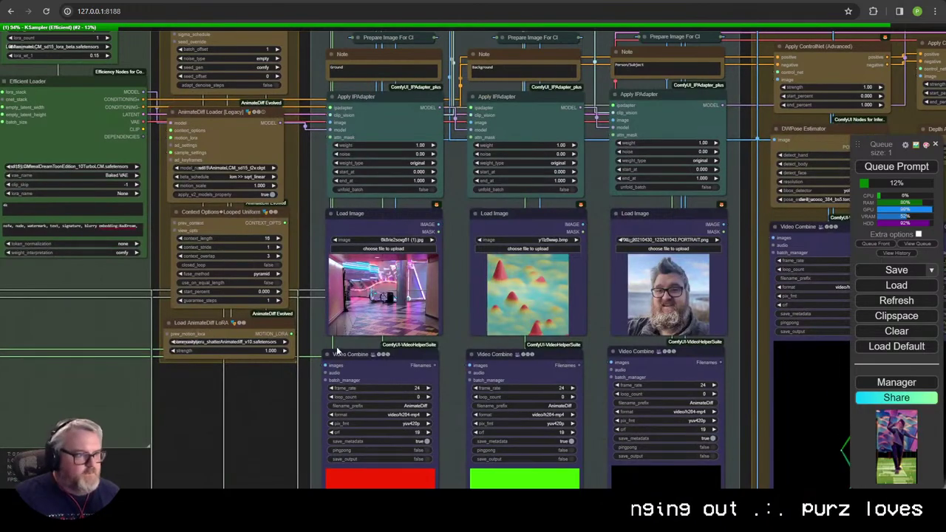
pyautogui.moveTo(603, 314); pyautogui.dragTo(258, 271)
pyautogui.scroll(-3, 258, 271)
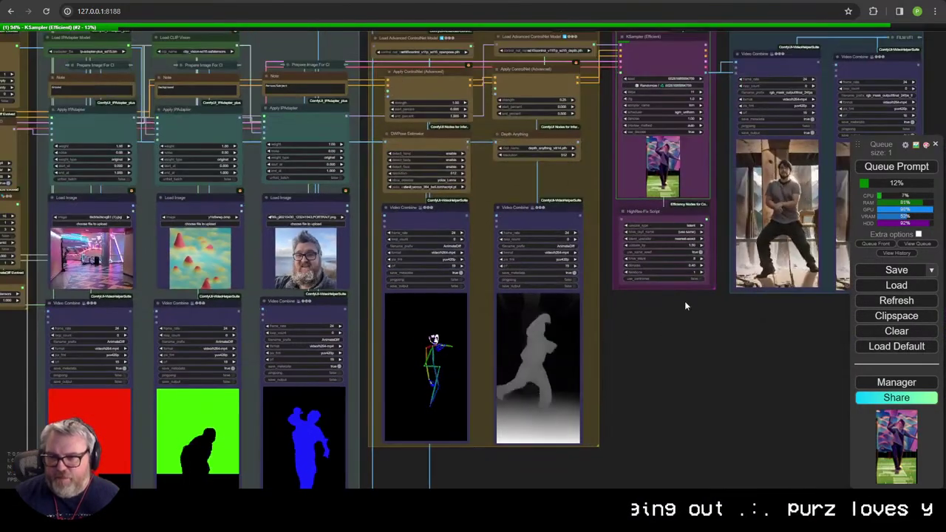
pyautogui.moveTo(776, 340); pyautogui.dragTo(502, 426)
pyautogui.scroll(-6, 501, 426)
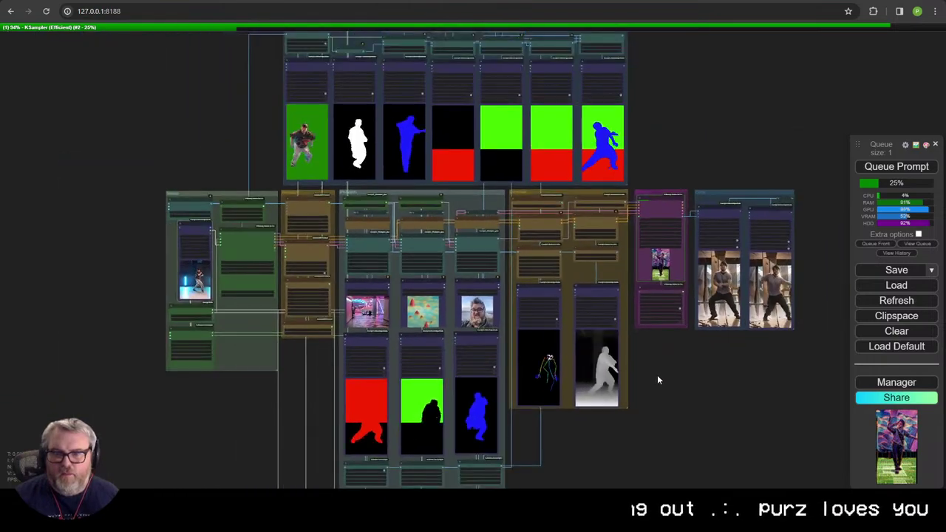
pyautogui.scroll(-3, 627, 361)
pyautogui.moveTo(589, 353); pyautogui.dragTo(550, 358)
pyautogui.scroll(2, 553, 362)
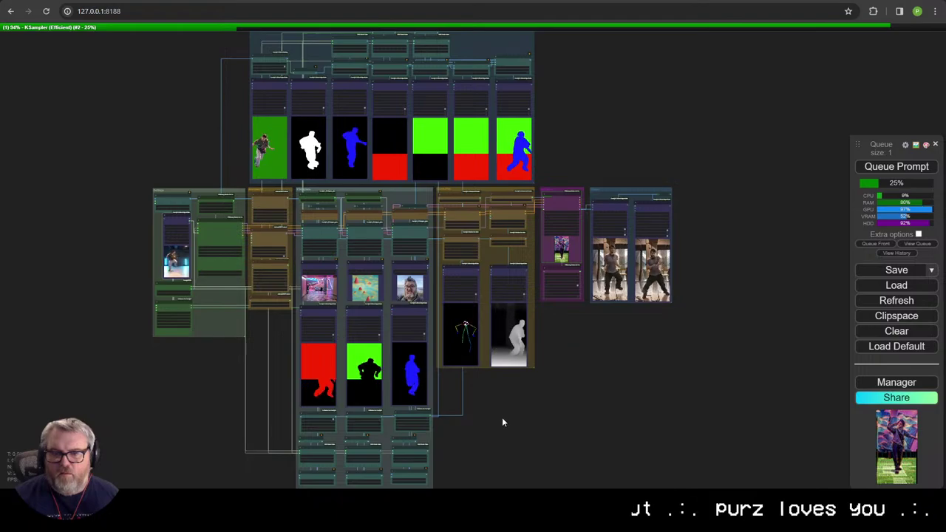
# Step: Collapse the three ColorToMask nodes at the bottom of the IPAdapters group
pyautogui.scroll(5, 484, 423)
pyautogui.scroll(6, 482, 424)
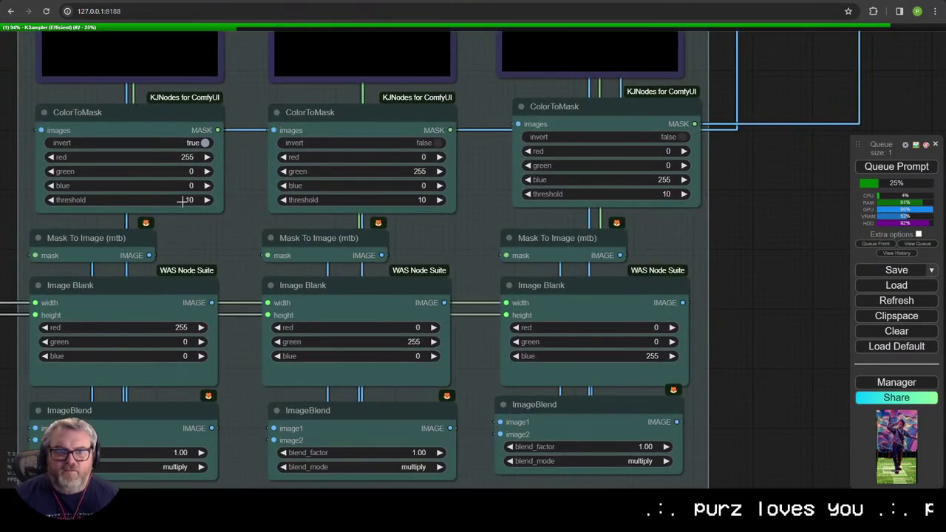
pyautogui.moveTo(204, 217); pyautogui.dragTo(278, 189)
pyautogui.scroll(-1, 280, 190)
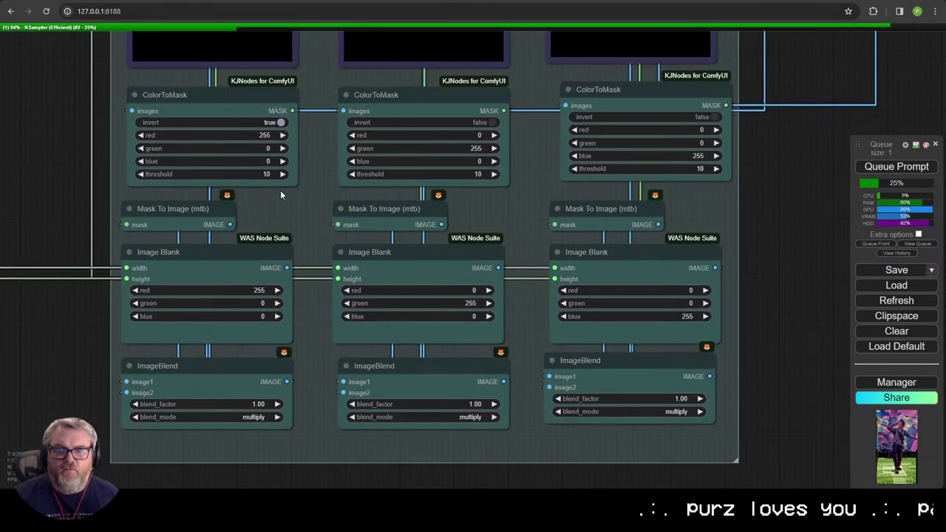
pyautogui.click(134, 94)
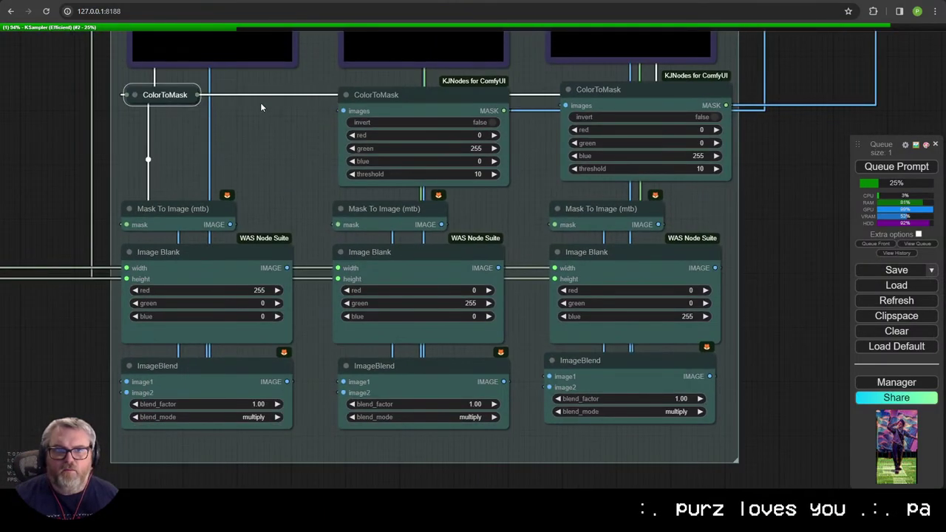
pyautogui.click(342, 93)
pyautogui.click(567, 90)
# Step: Collapse the Mask To Image node of the blue mask column and all three Image Blank nodes
pyautogui.click(558, 209)
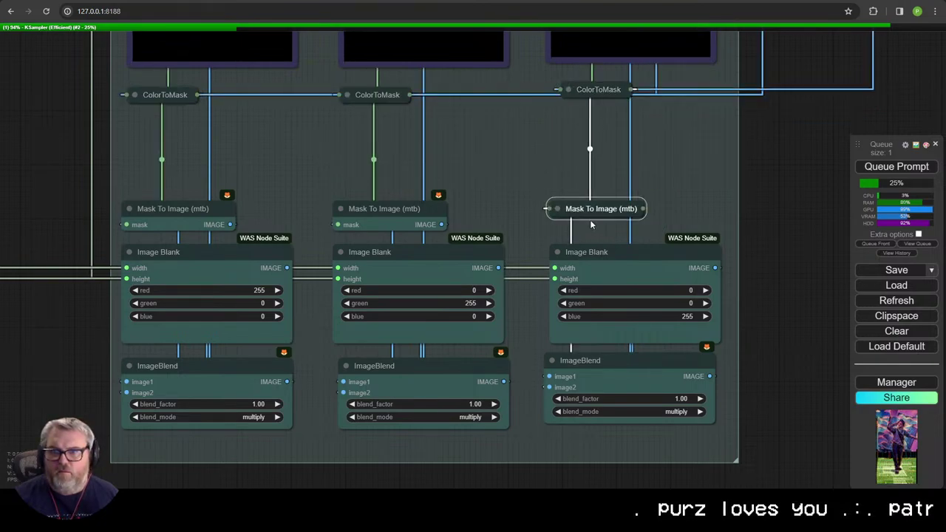
pyautogui.click(560, 252)
pyautogui.click(340, 252)
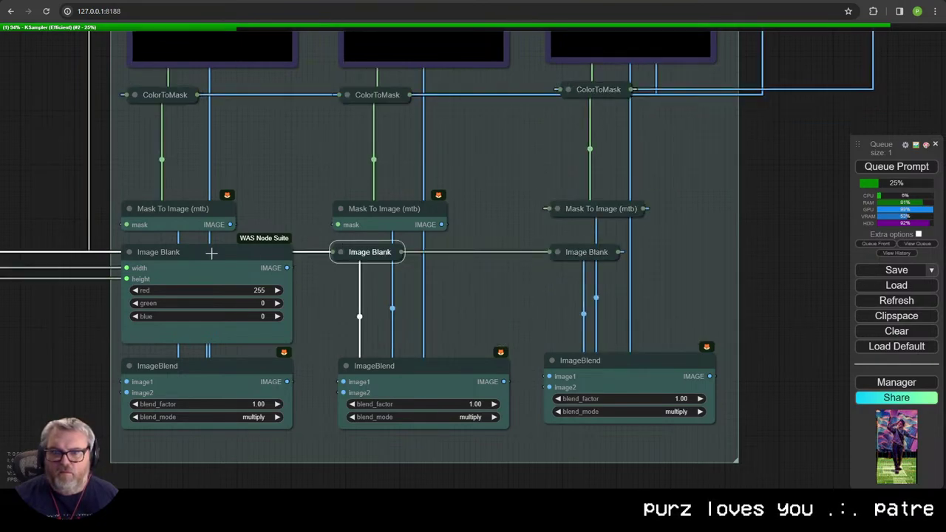
pyautogui.click(128, 252)
# Step: Collapse the three ImageBlend nodes and the Mask To Image nodes of the red and green mask columns
pyautogui.click(129, 366)
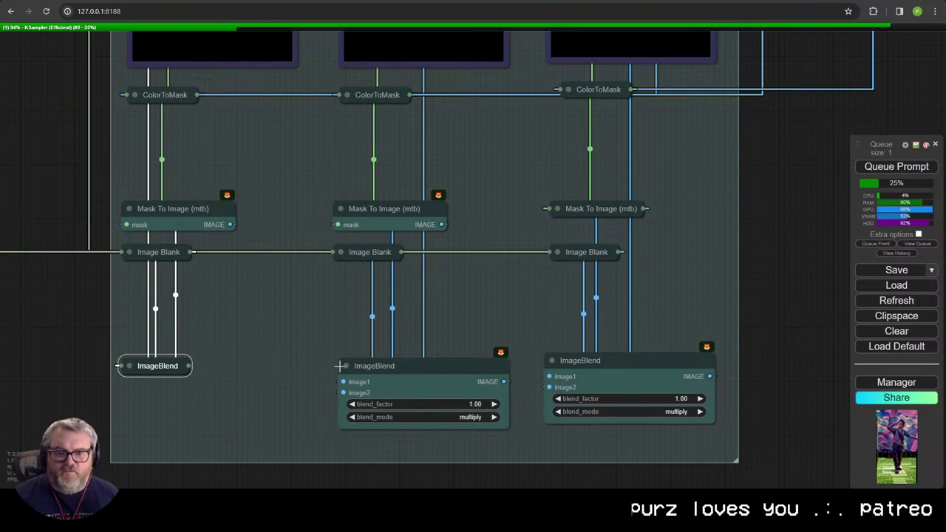
pyautogui.click(340, 366)
pyautogui.click(551, 360)
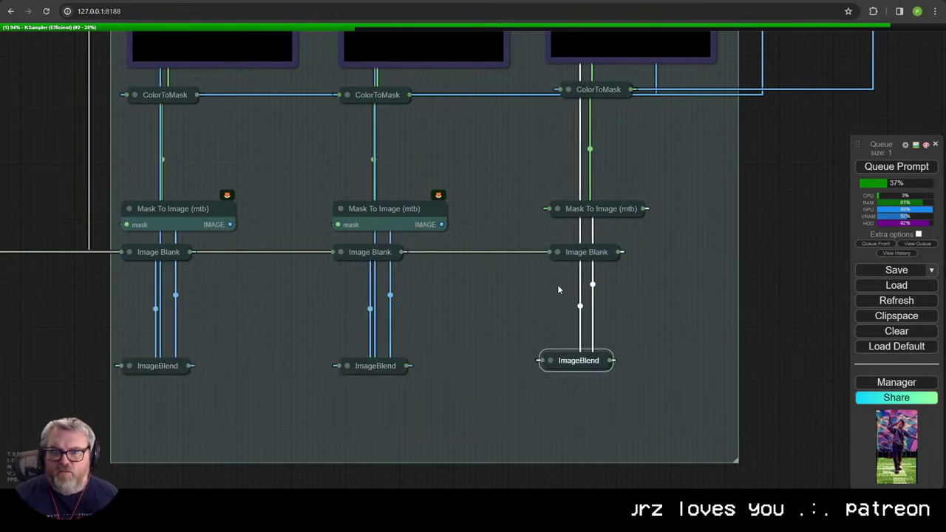
pyautogui.moveTo(558, 290); pyautogui.dragTo(581, 399)
pyautogui.click(363, 319)
pyautogui.click(151, 318)
# Step: Stack the collapsed ColorToMask, Mask To Image, Image Blank and ImageBlend nodes tightly in each of the three mask columns
pyautogui.scroll(-4, 314, 254)
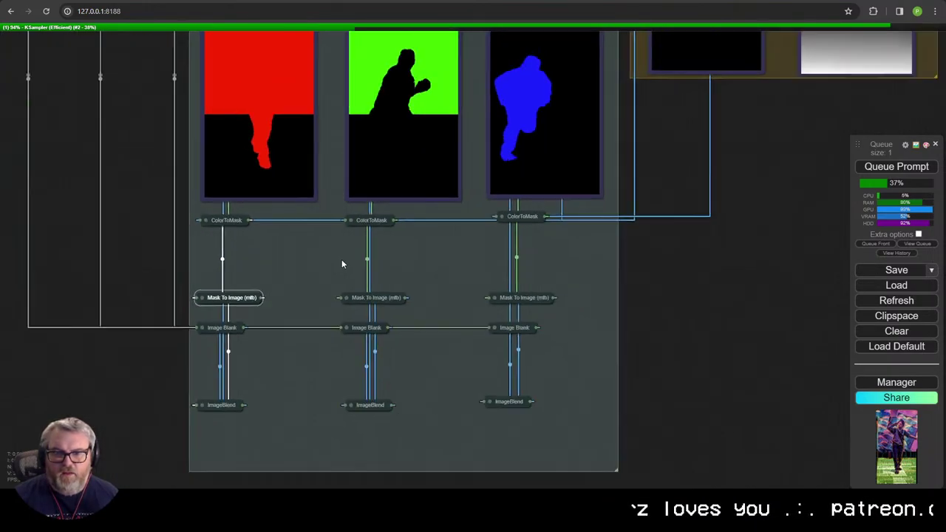
pyautogui.scroll(-1, 342, 263)
pyautogui.moveTo(376, 263); pyautogui.dragTo(365, 376)
pyautogui.moveTo(505, 367); pyautogui.dragTo(498, 306)
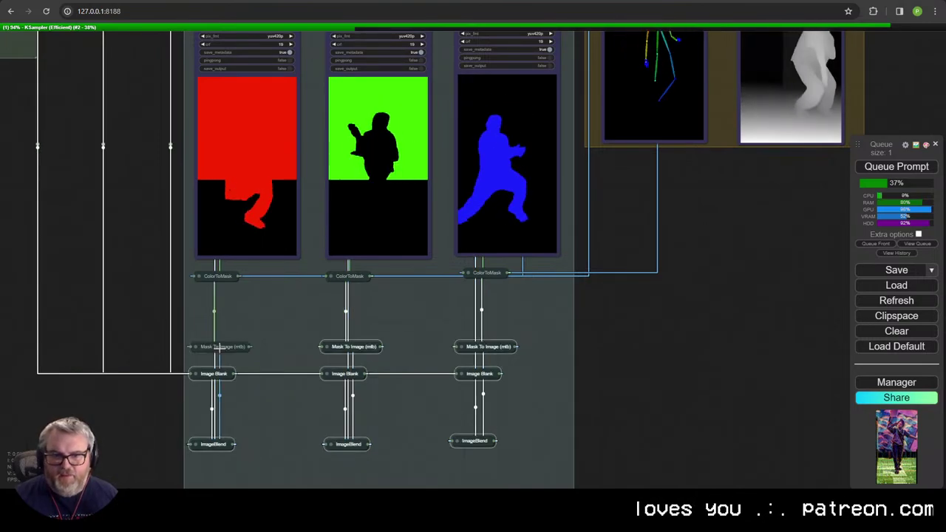
pyautogui.moveTo(219, 347); pyautogui.dragTo(223, 291)
pyautogui.click(243, 300)
pyautogui.moveTo(402, 284); pyautogui.dragTo(411, 286)
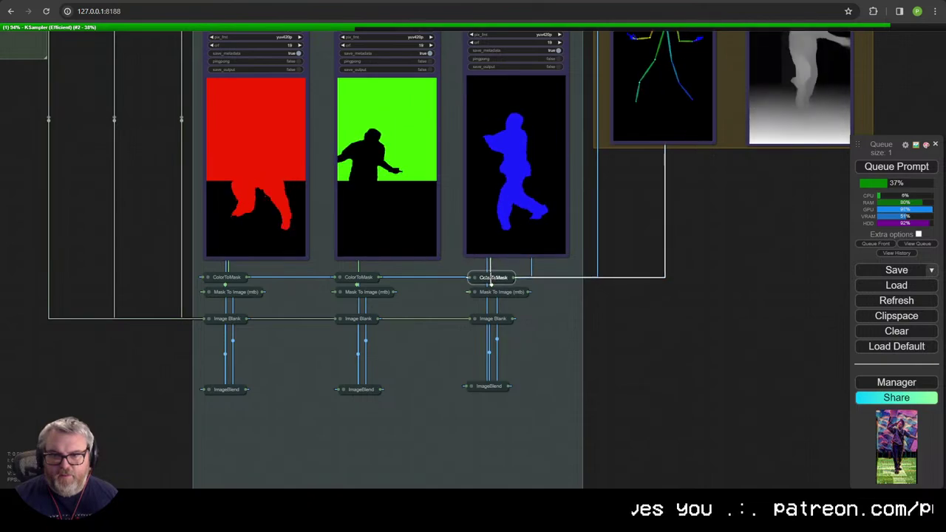
pyautogui.moveTo(194, 314); pyautogui.dragTo(230, 304)
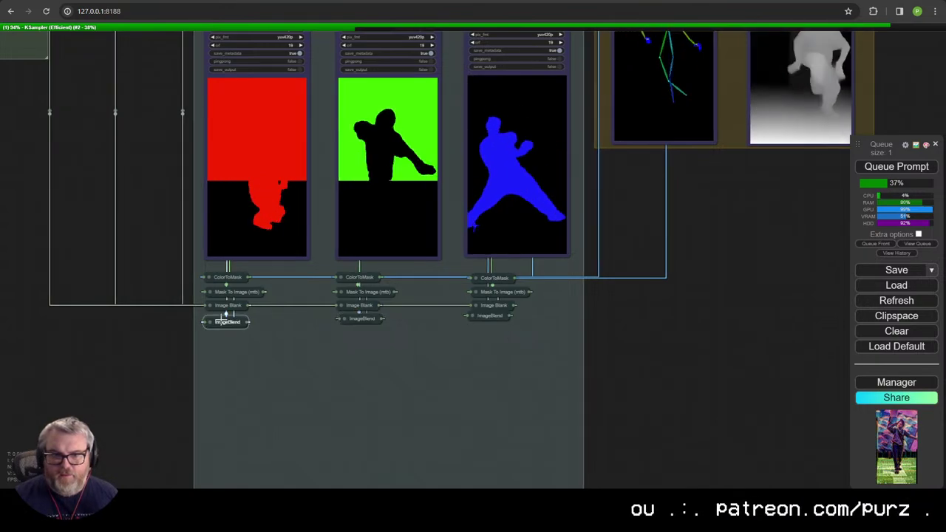
pyautogui.scroll(1, 375, 338)
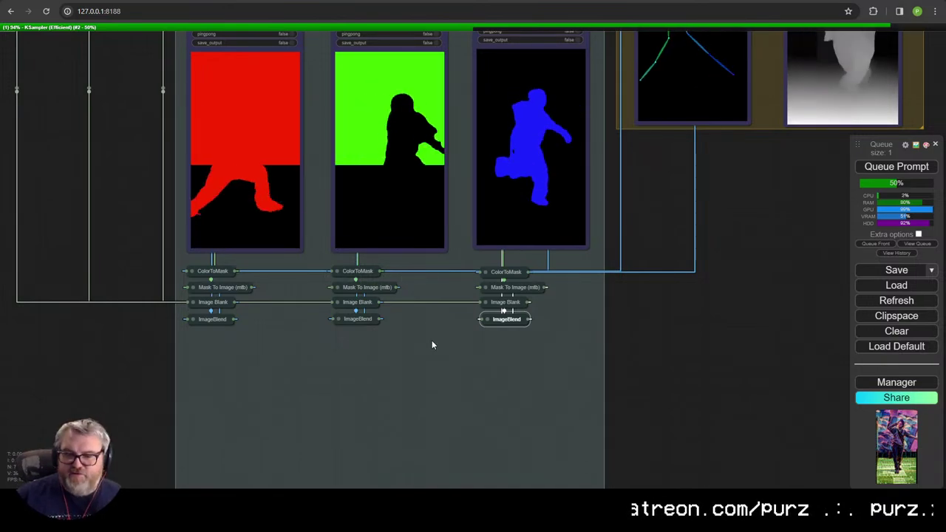
# Step: Move all twelve collapsed mask nodes together up close beneath the red, green and blue mask previews
pyautogui.scroll(-5, 581, 360)
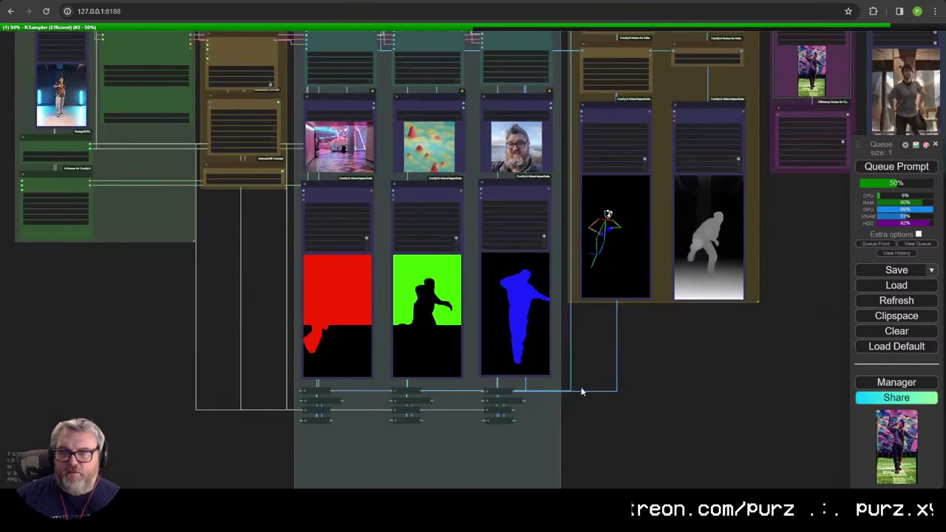
pyautogui.moveTo(605, 383); pyautogui.dragTo(564, 457)
pyautogui.scroll(-2, 564, 455)
pyautogui.scroll(6, 477, 168)
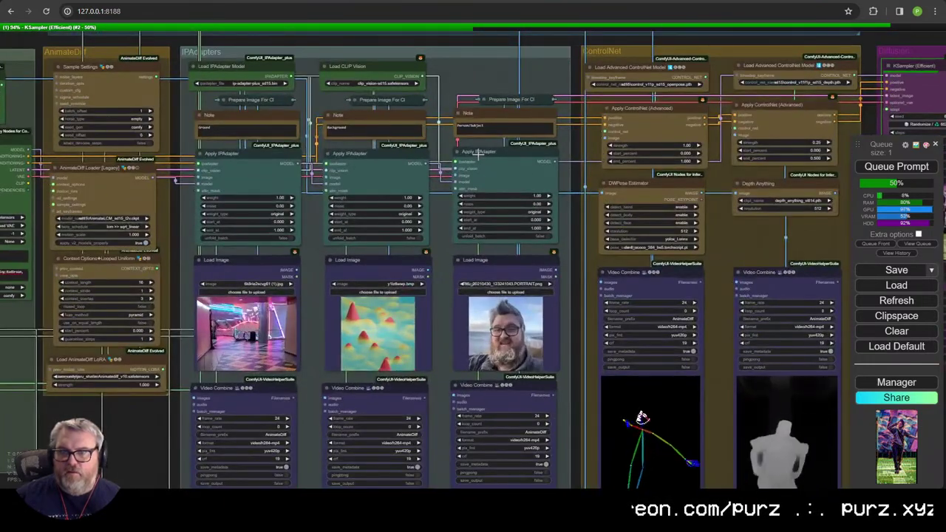
pyautogui.scroll(-4, 478, 160)
pyautogui.moveTo(512, 241); pyautogui.dragTo(529, 24)
pyautogui.moveTo(227, 302); pyautogui.dragTo(227, 300)
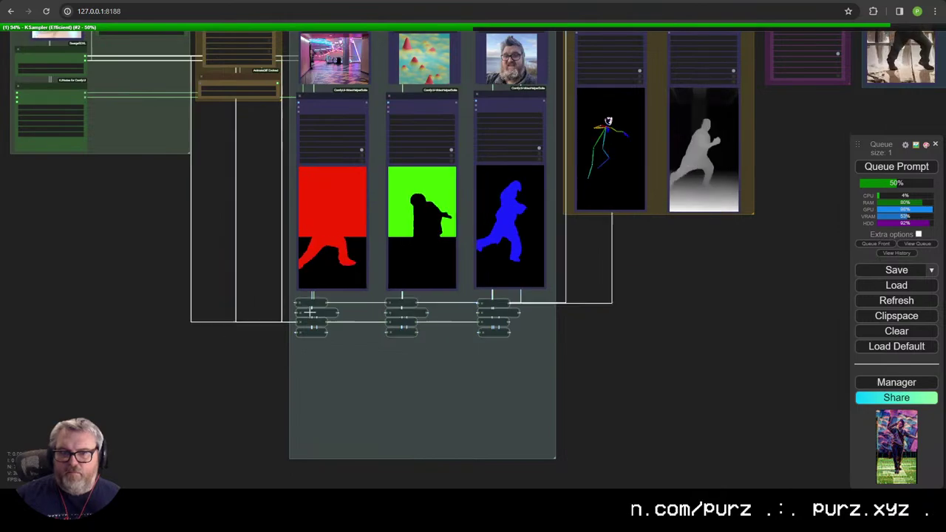
pyautogui.moveTo(309, 300); pyautogui.dragTo(310, 296)
pyautogui.click(408, 392)
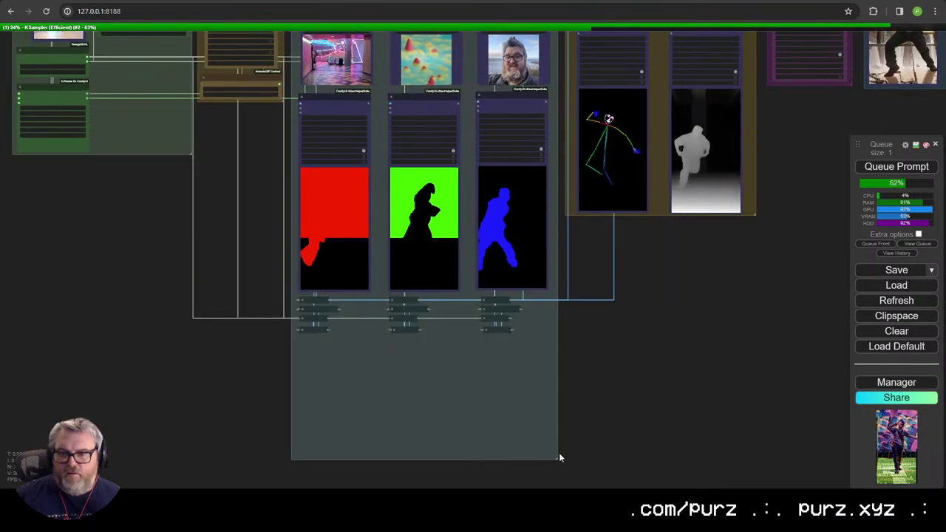
# Step: Shorten the IPAdapters group so its bottom edge sits just below the collapsed mask nodes
pyautogui.moveTo(557, 460); pyautogui.dragTo(584, 487)
pyautogui.scroll(-2, 549, 290)
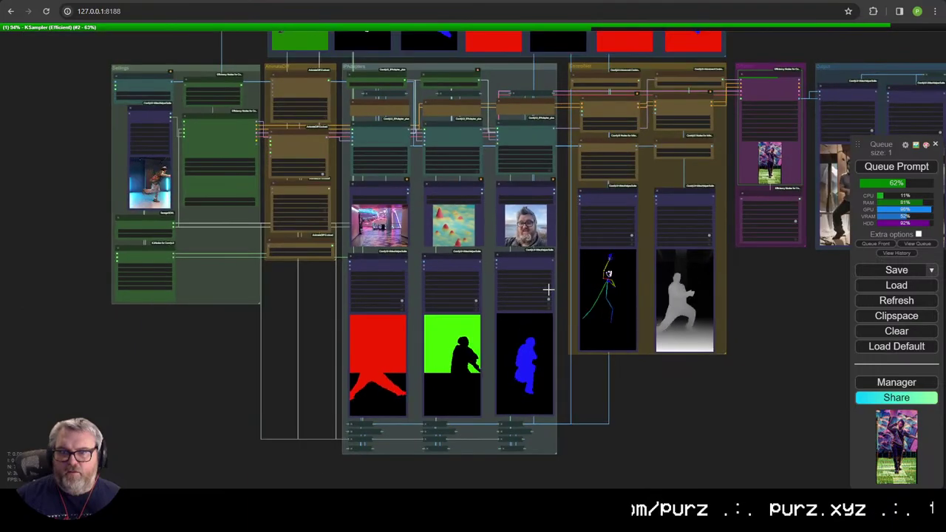
pyautogui.scroll(4, 549, 289)
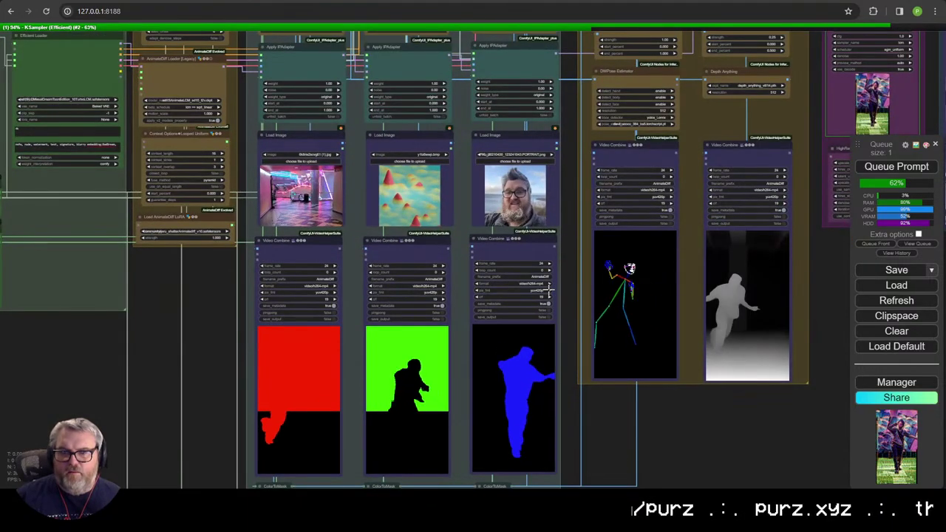
pyautogui.moveTo(549, 290); pyautogui.dragTo(531, 427)
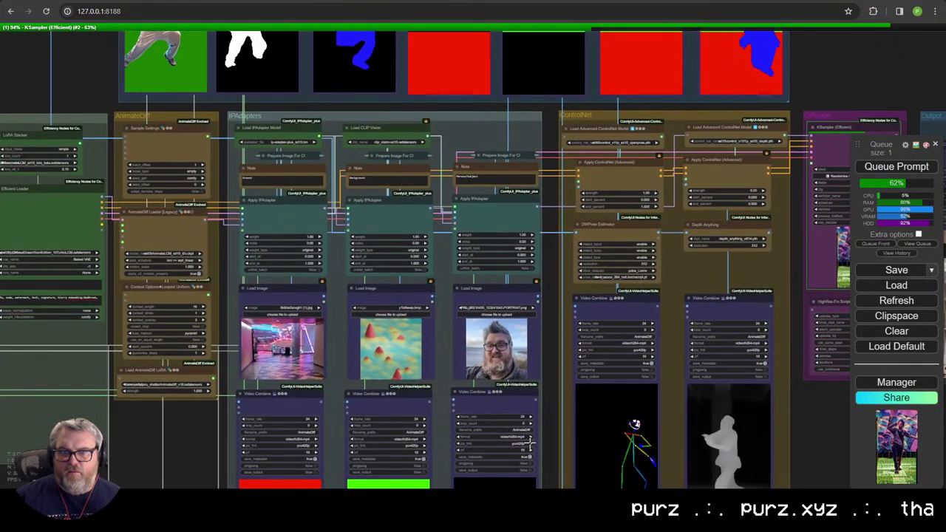
# Step: Look over the three IPAdapter columns, their colour mask previews and the ControlNet columns
pyautogui.scroll(6, 452, 286)
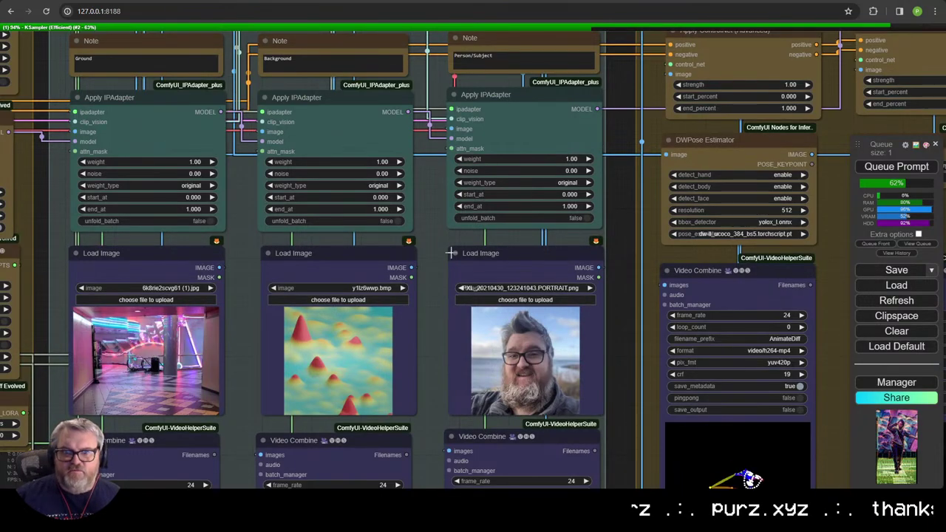
pyautogui.scroll(-6, 436, 266)
pyautogui.moveTo(426, 300); pyautogui.dragTo(412, 353)
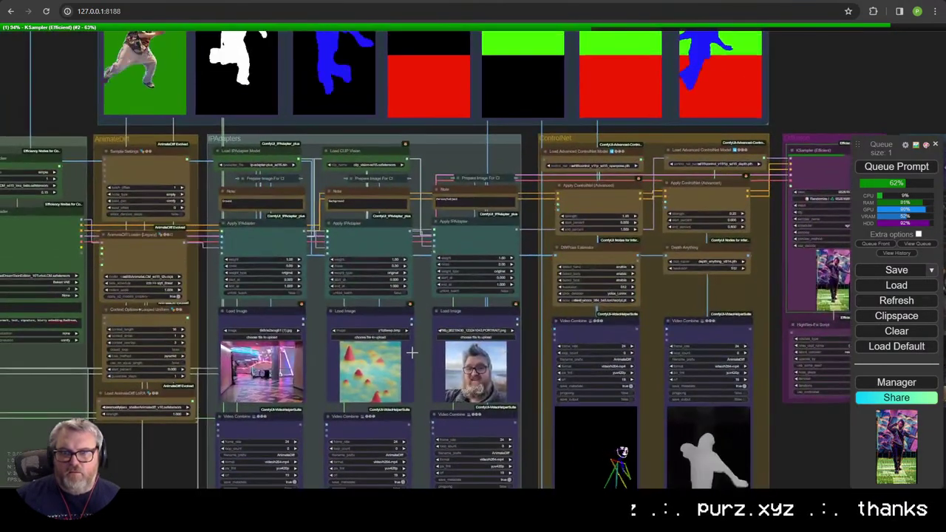
pyautogui.scroll(5, 425, 232)
pyautogui.moveTo(426, 241); pyautogui.dragTo(496, 127)
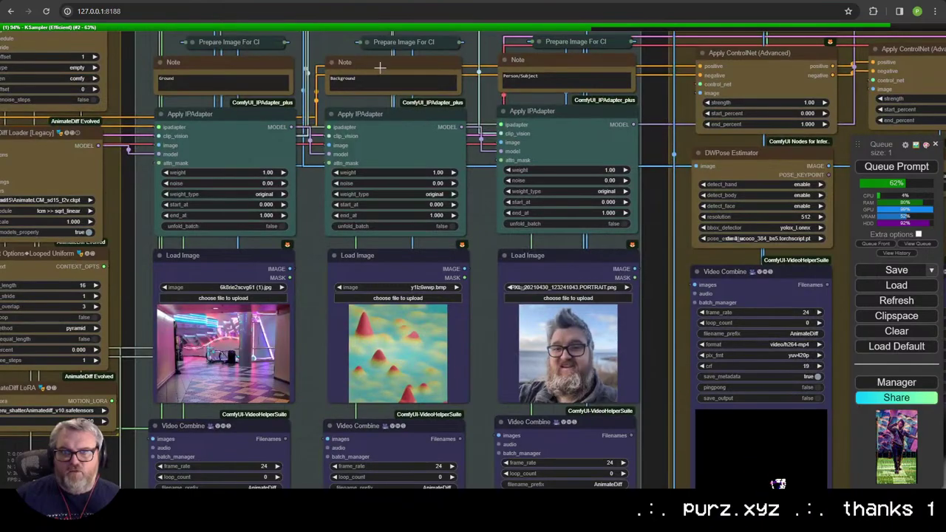
pyautogui.scroll(-5, 399, 453)
pyautogui.moveTo(403, 452); pyautogui.dragTo(368, 168)
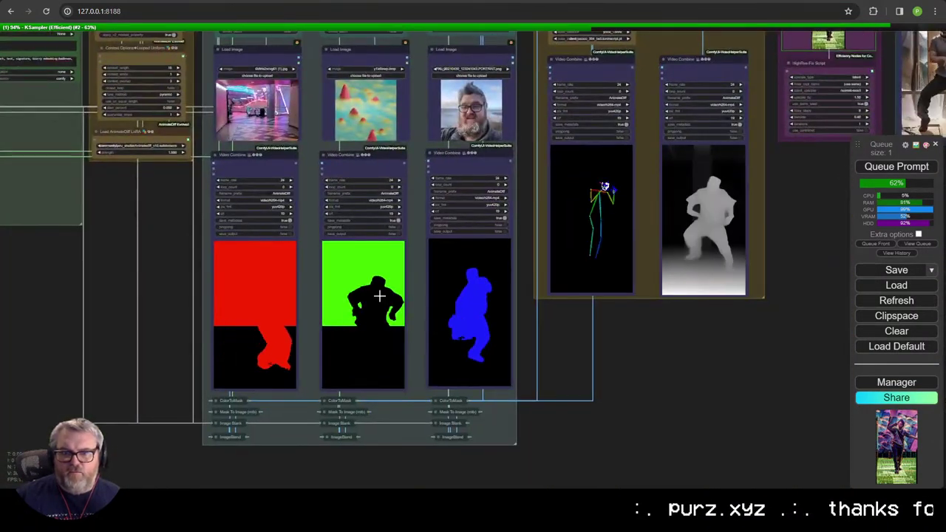
pyautogui.moveTo(602, 310); pyautogui.dragTo(477, 448)
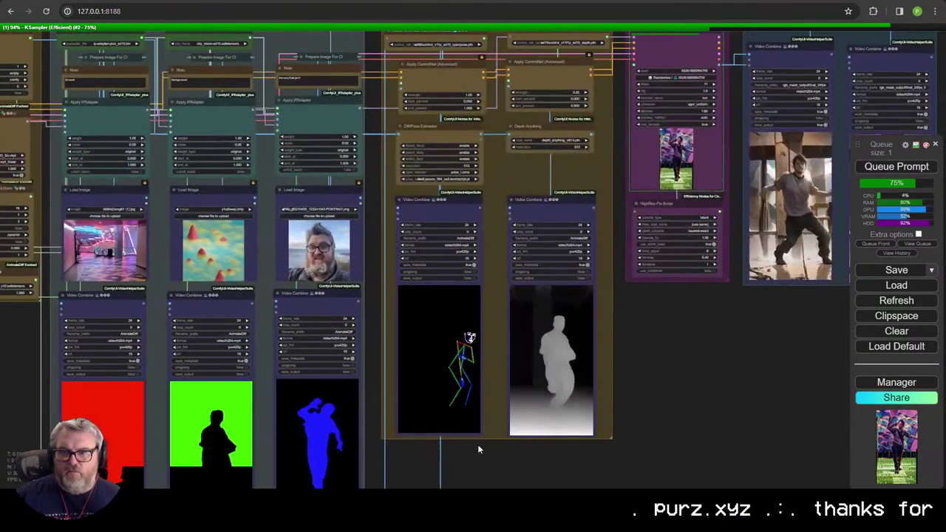
pyautogui.moveTo(486, 260); pyautogui.dragTo(470, 375)
pyautogui.scroll(5, 427, 217)
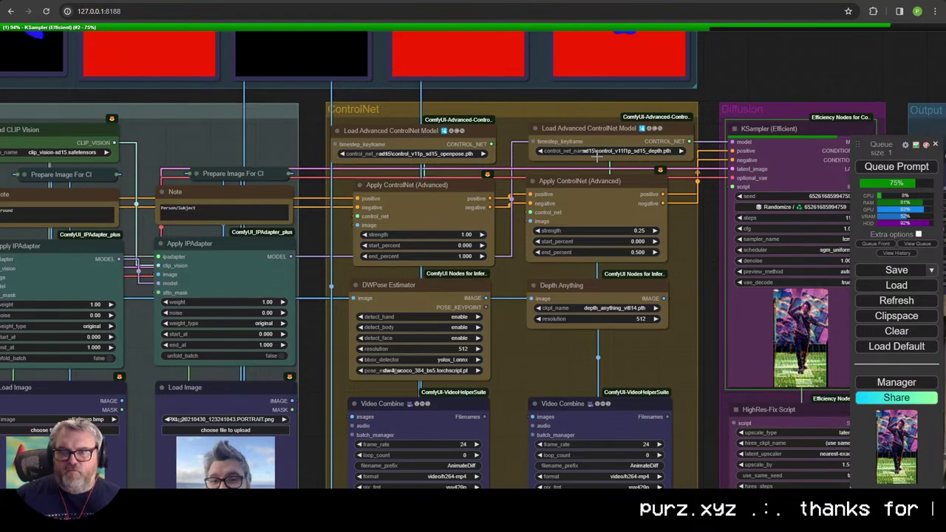
# Step: Shift the Output group and the Diffusion group away from the ControlNet group to make room for another column
pyautogui.moveTo(705, 268); pyautogui.dragTo(341, 203)
pyautogui.scroll(-3, 248, 264)
pyautogui.scroll(-4, 347, 207)
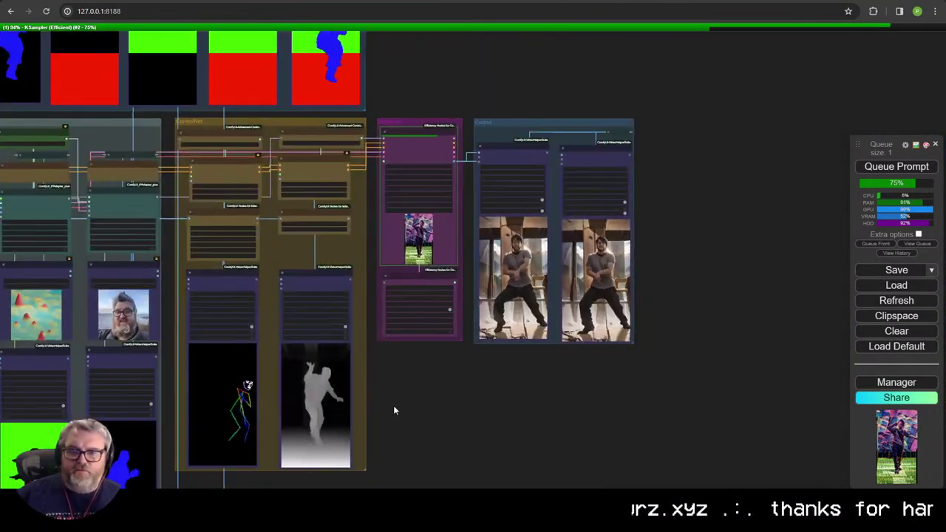
pyautogui.moveTo(543, 128); pyautogui.dragTo(670, 123)
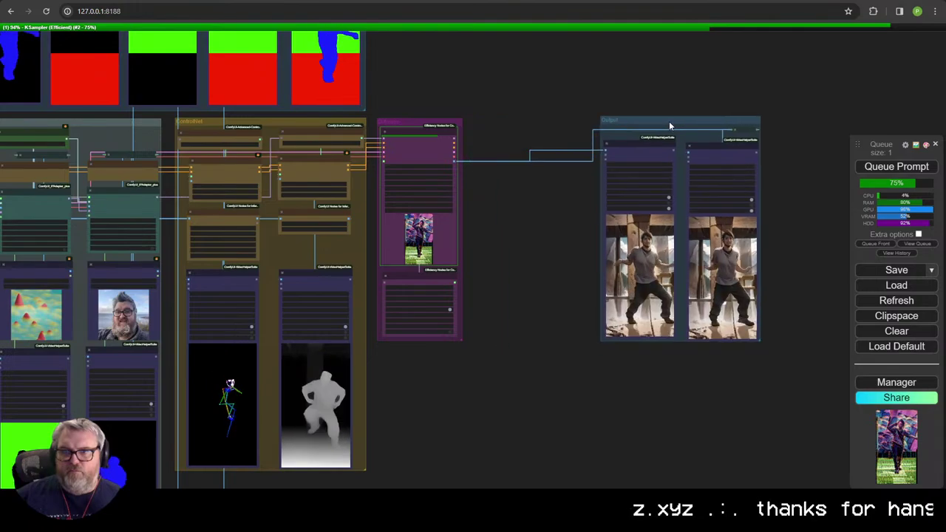
pyautogui.moveTo(441, 123); pyautogui.dragTo(558, 123)
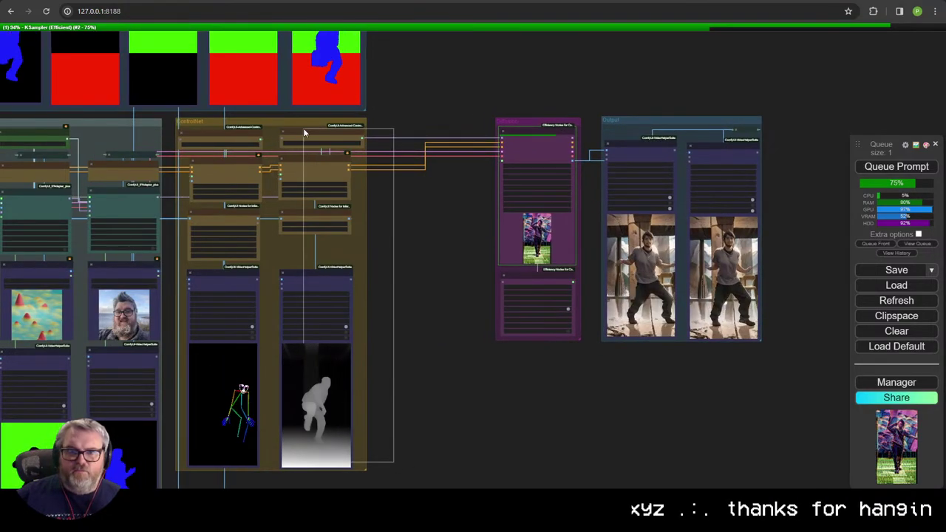
# Step: Duplicate the four nodes of the depth ControlNet column and place the copy between the ControlNet and Diffusion groups
pyautogui.moveTo(304, 131); pyautogui.dragTo(303, 130)
pyautogui.hotkey('ctrl', 'c')
pyautogui.hotkey('ctrl', 'v')
pyautogui.moveTo(409, 183); pyautogui.dragTo(403, 168)
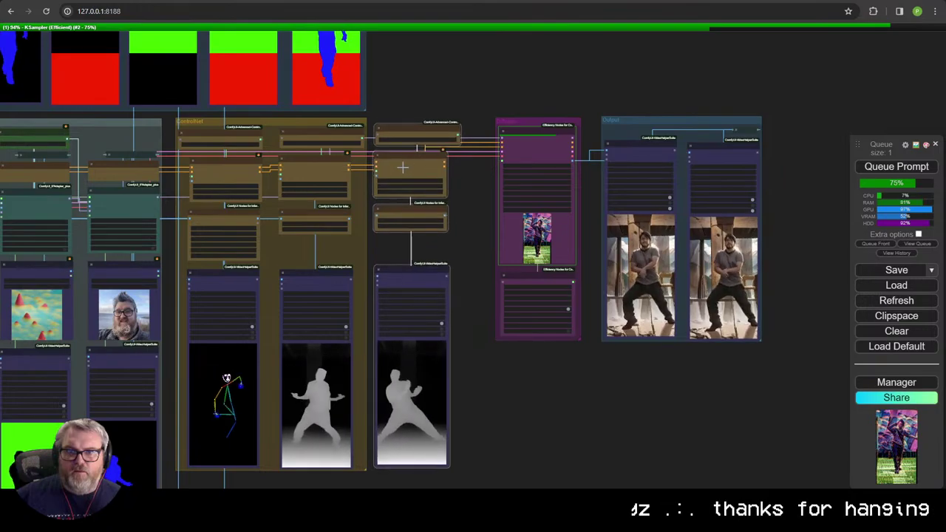
# Step: Widen the ControlNet group so that it encloses the duplicated third column
pyautogui.scroll(6, 403, 168)
pyautogui.scroll(-2, 319, 401)
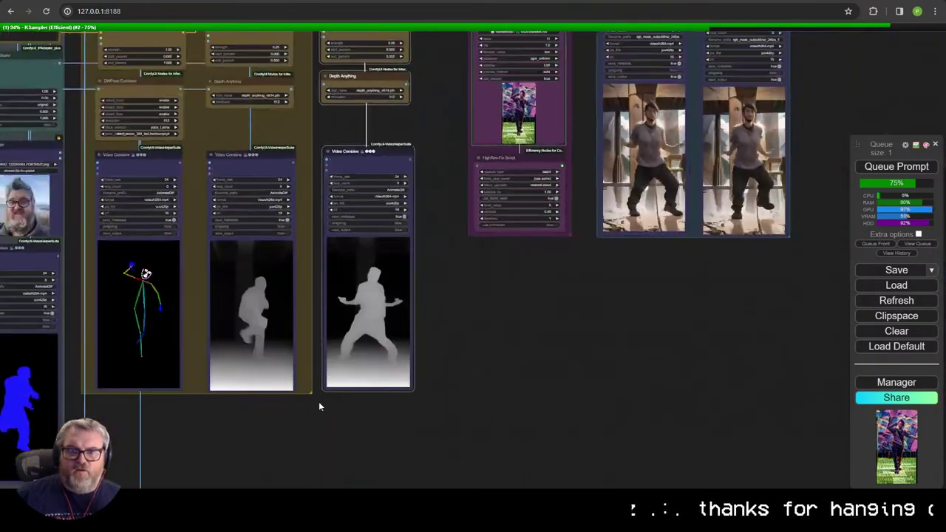
pyautogui.moveTo(311, 391); pyautogui.dragTo(421, 401)
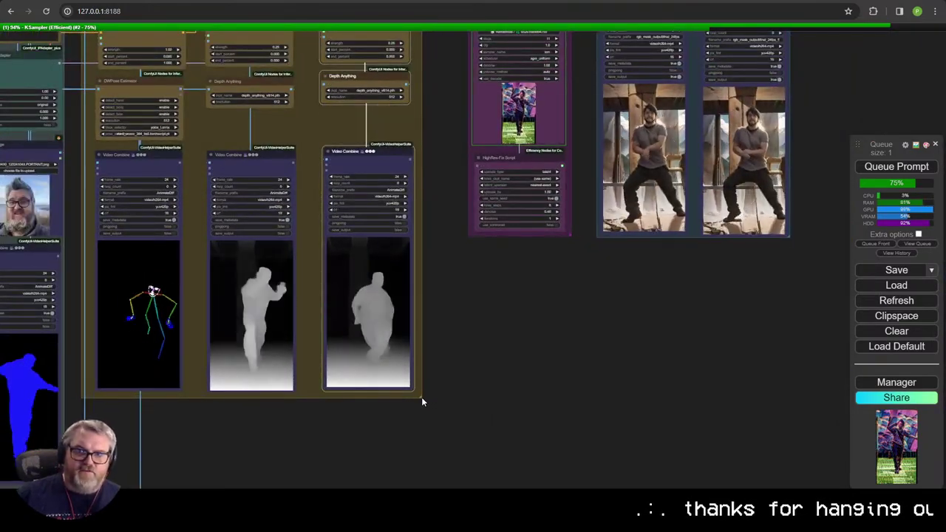
# Step: Replace the duplicated Depth Anything node in the third ControlNet column with a Realistic Lineart node
pyautogui.moveTo(384, 144); pyautogui.dragTo(382, 293)
pyautogui.scroll(10, 350, 217)
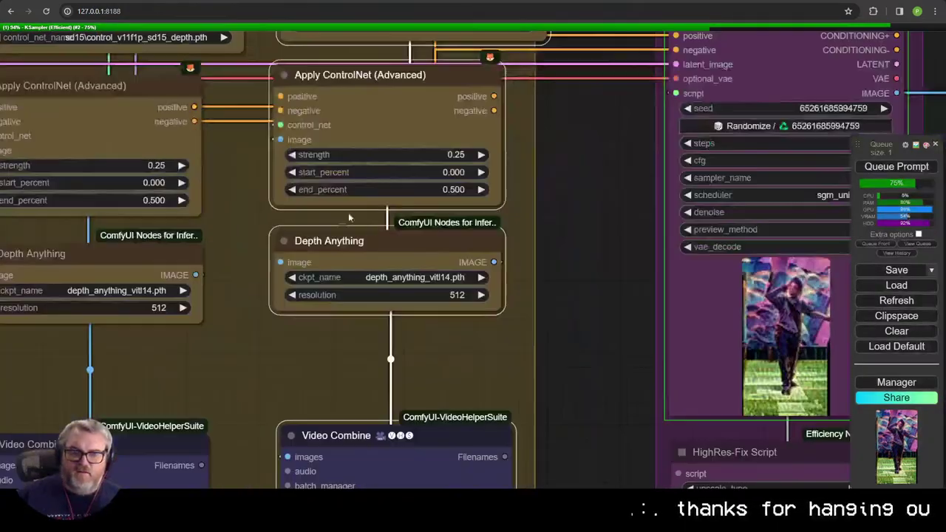
pyautogui.click(385, 249)
pyautogui.doubleClick(341, 265)
pyautogui.write('line')
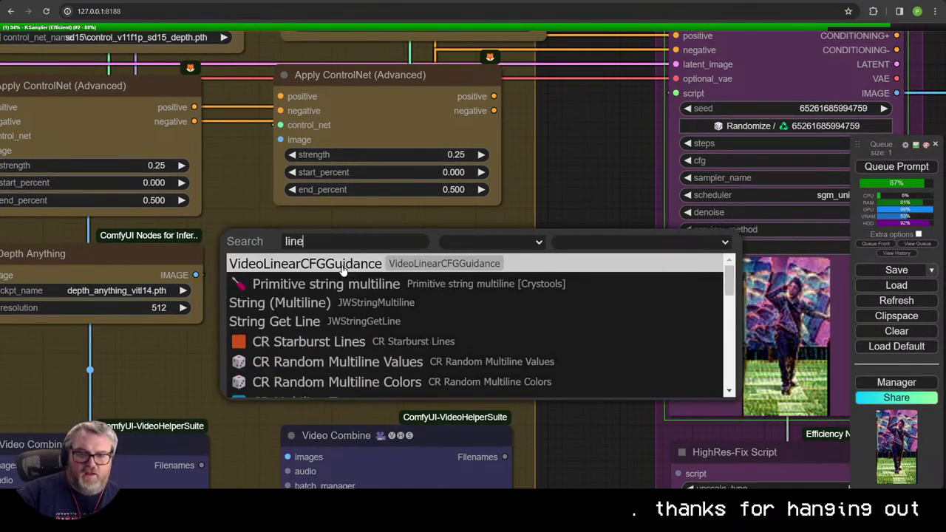
pyautogui.write('art')
pyautogui.click(310, 282)
pyautogui.moveTo(404, 262); pyautogui.dragTo(332, 244)
# Step: Connect the source video's image output from the settings group to the Realistic Lineart node's image input
pyautogui.scroll(-10, 332, 244)
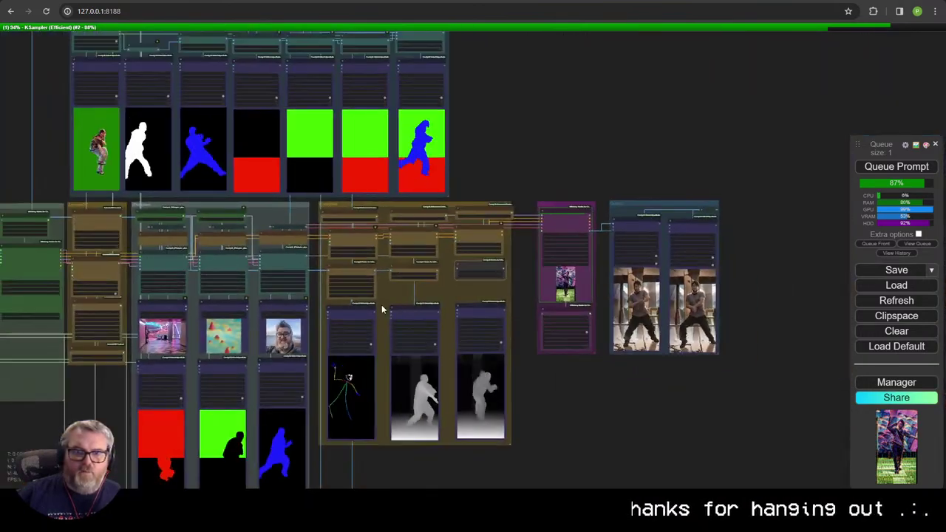
pyautogui.scroll(-2, 383, 310)
pyautogui.moveTo(383, 310); pyautogui.dragTo(470, 297)
pyautogui.scroll(10, 185, 263)
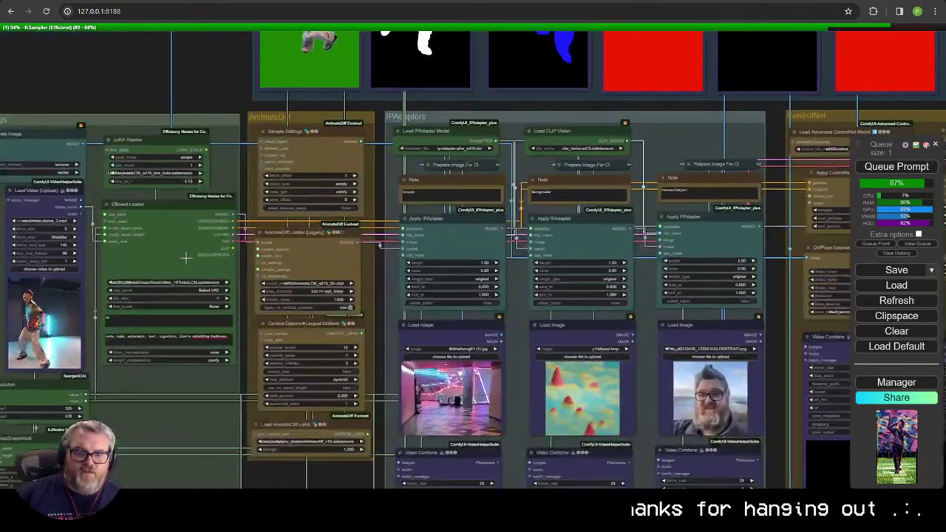
pyautogui.moveTo(198, 128); pyautogui.dragTo(33, 62)
pyautogui.scroll(-1, 11, 74)
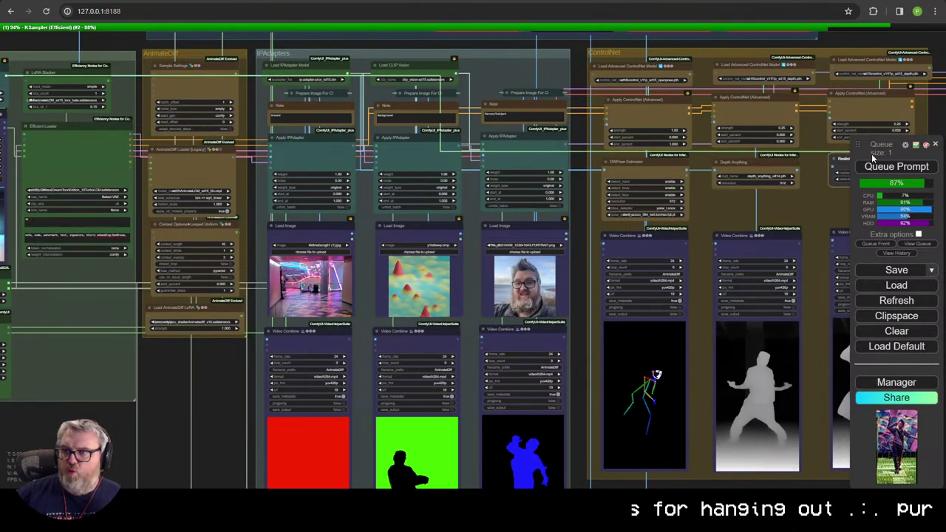
pyautogui.moveTo(834, 164); pyautogui.dragTo(833, 166)
# Step: Connect the Realistic Lineart output to the Video Combine node below it and colour the node to match its neighbours
pyautogui.moveTo(697, 238); pyautogui.dragTo(41, 297)
pyautogui.scroll(10, 122, 273)
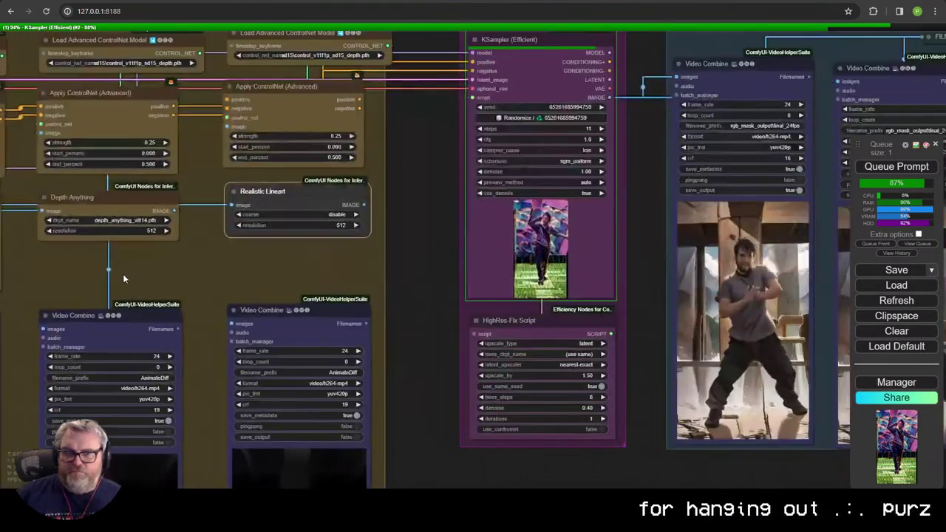
pyautogui.moveTo(219, 235); pyautogui.dragTo(108, 348)
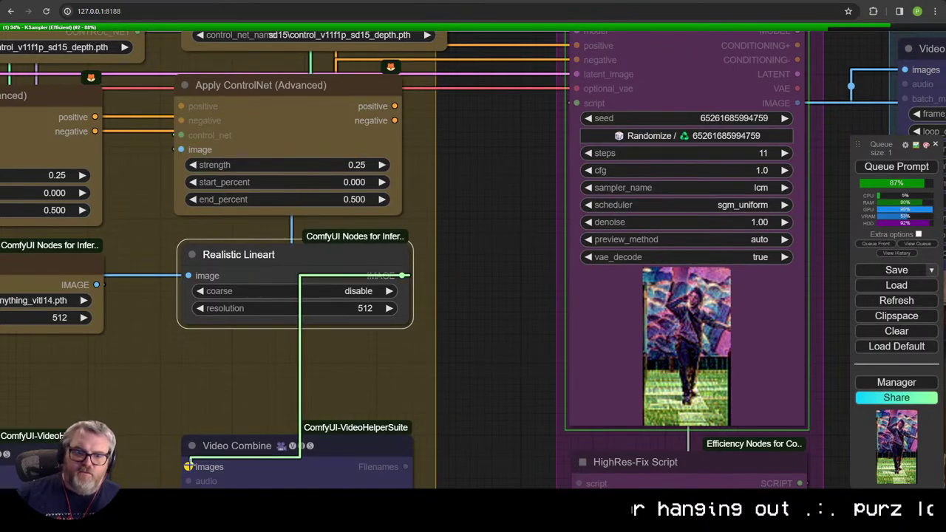
pyautogui.rightClick(297, 261)
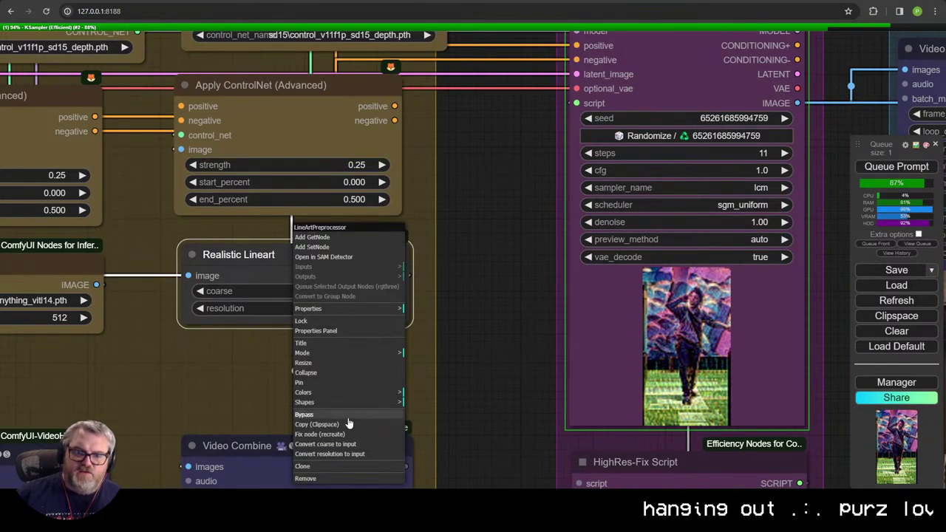
pyautogui.click(425, 469)
# Step: Set the third column's ControlNet model to sd15\control_v11p_sd15_lineart.pth
pyautogui.moveTo(434, 307); pyautogui.dragTo(431, 484)
pyautogui.click(334, 274)
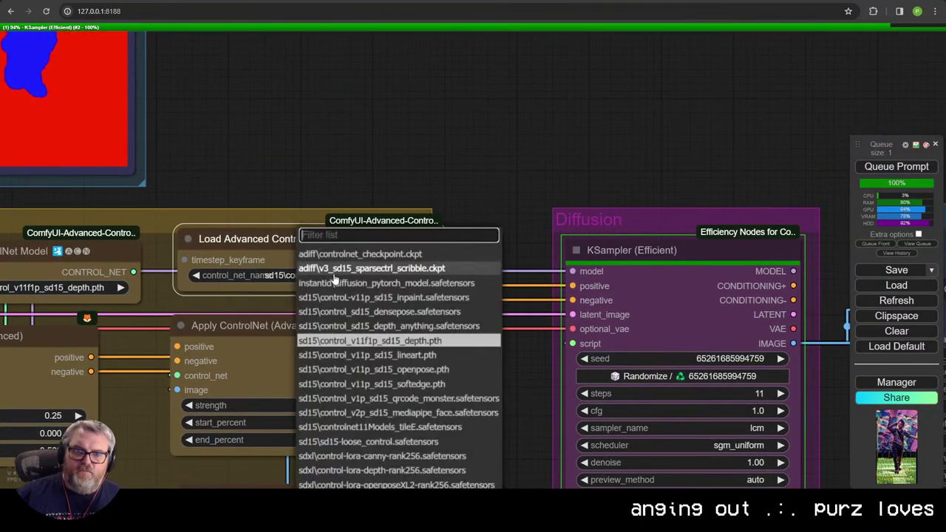
pyautogui.click(368, 354)
# Step: Set strength to 1.00 and end_percent to 1.000 on the lineart column's Apply ControlNet node
pyautogui.click(333, 405)
pyautogui.write('1')
pyautogui.press('Return')
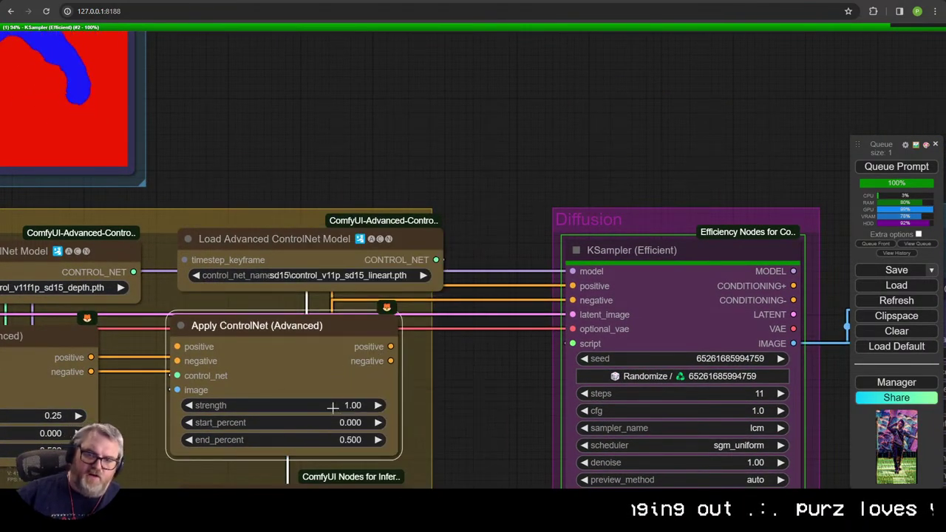
pyautogui.press('Return')
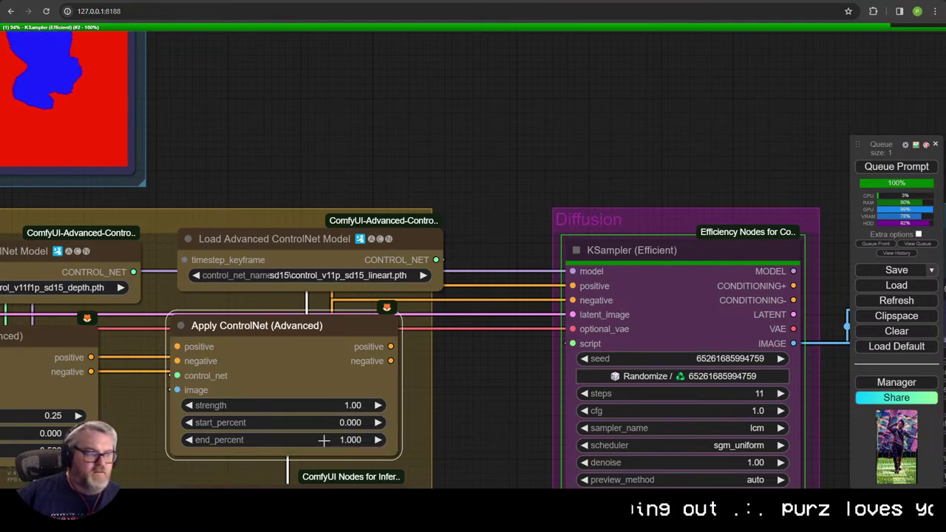
# Step: Trim the ControlNet group's corner slightly and move the Diffusion and Output groups closer beside it
pyautogui.scroll(-5, 315, 458)
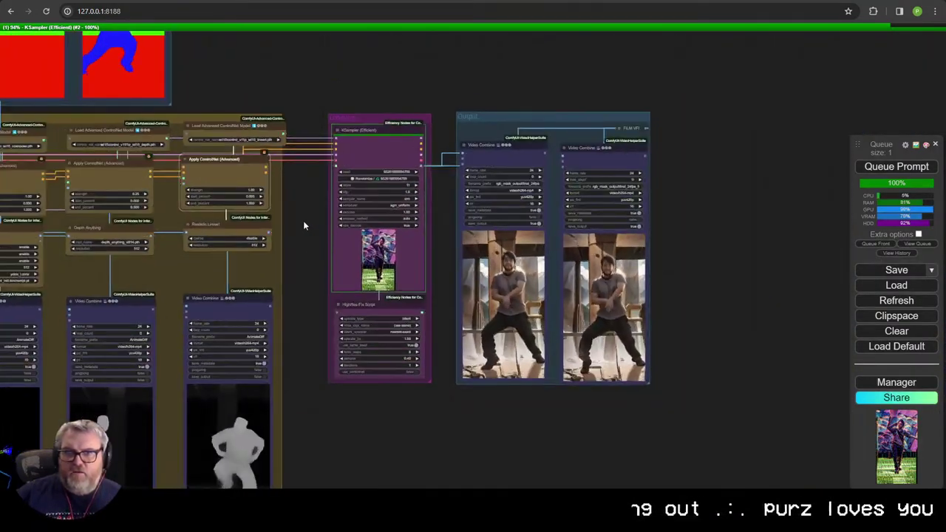
pyautogui.moveTo(303, 220); pyautogui.dragTo(407, 190)
pyautogui.moveTo(399, 464)
pyautogui.mouseDown()
pyautogui.moveTo(392, 387)
pyautogui.moveTo(408, 373)
pyautogui.moveTo(401, 461)
pyautogui.mouseUp()
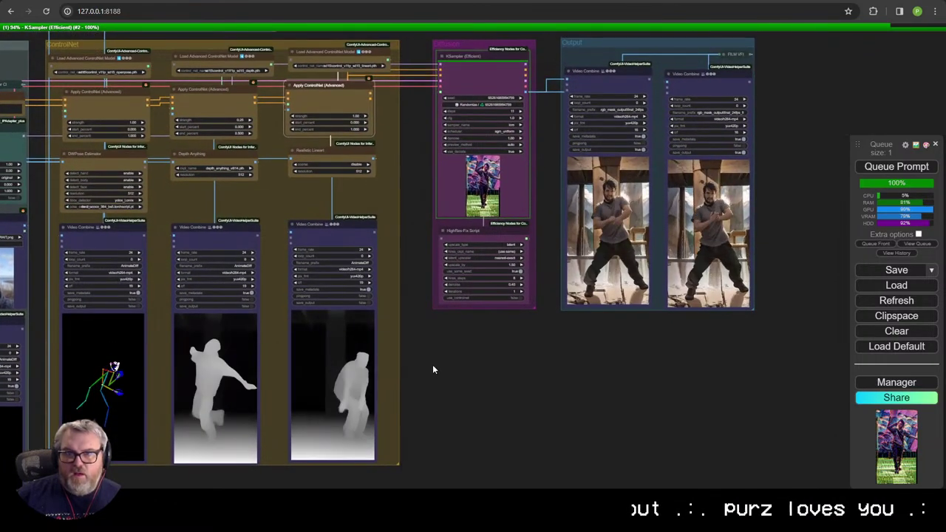
pyautogui.moveTo(501, 142); pyautogui.dragTo(434, 233)
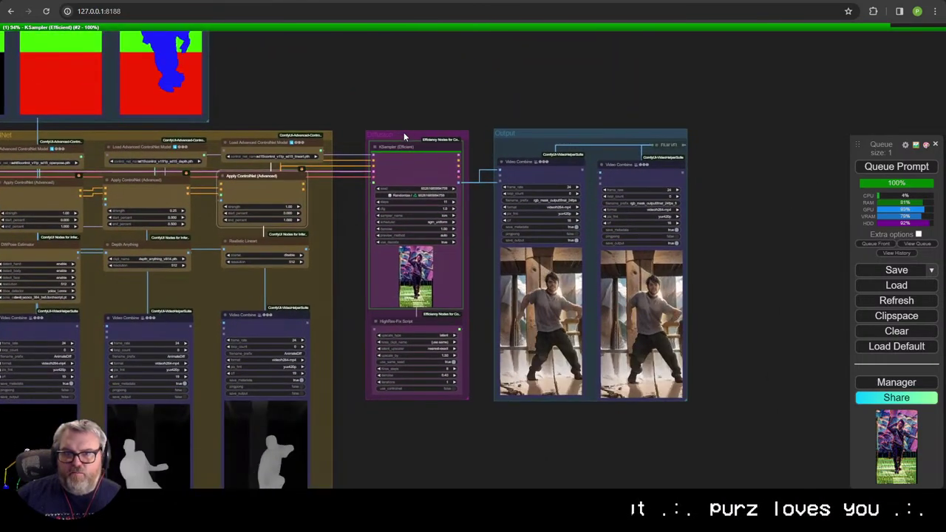
pyautogui.moveTo(404, 136); pyautogui.dragTo(383, 133)
pyautogui.moveTo(541, 135); pyautogui.dragTo(520, 137)
# Step: Examine the newly rendered dance video in the Output group and compare it with the previous result
pyautogui.scroll(4, 596, 362)
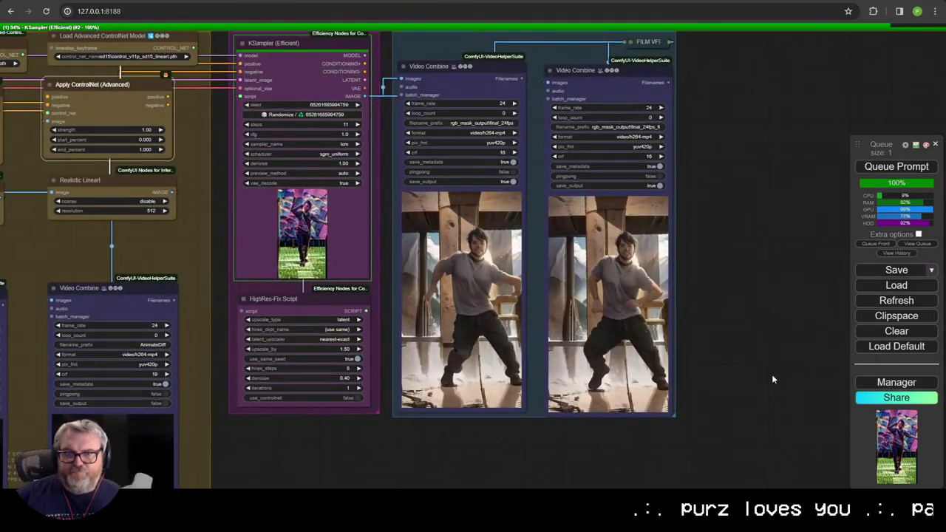
pyautogui.scroll(-1, 745, 292)
pyautogui.moveTo(742, 279); pyautogui.dragTo(745, 305)
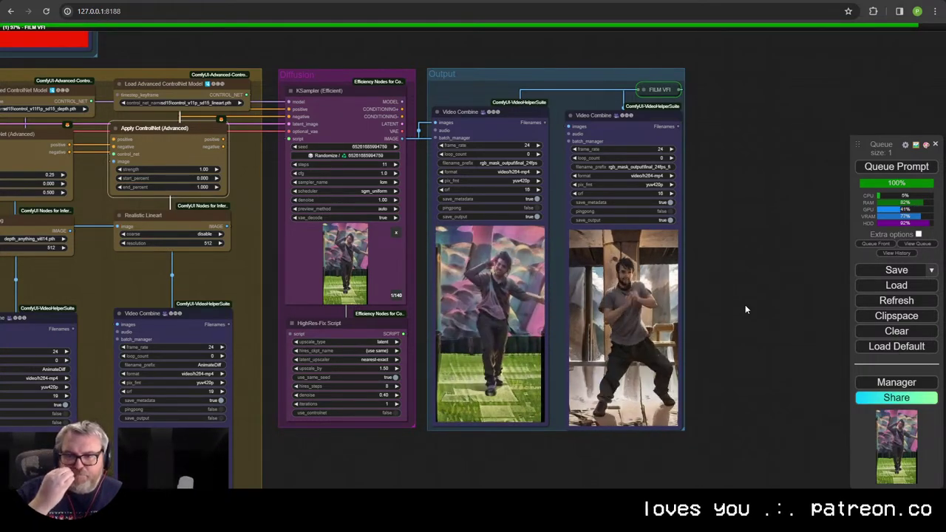
pyautogui.scroll(3, 521, 325)
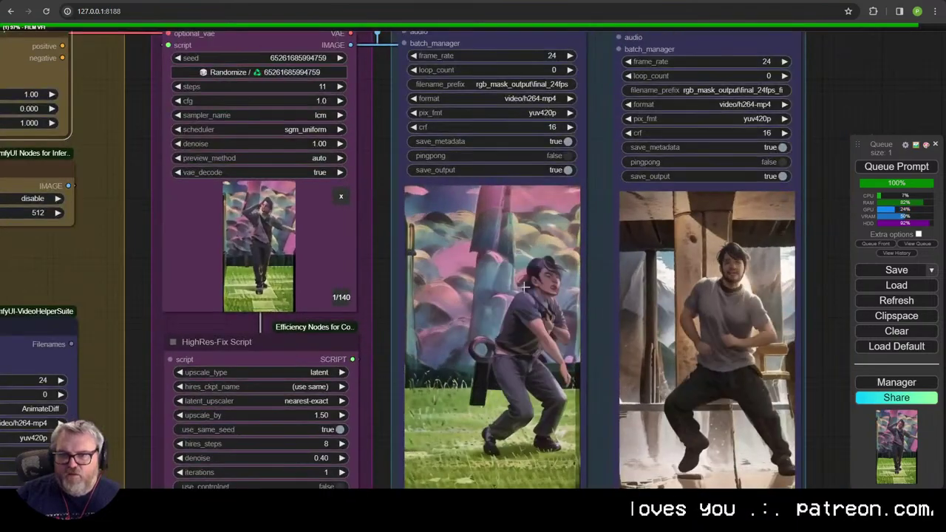
pyautogui.scroll(2, 520, 325)
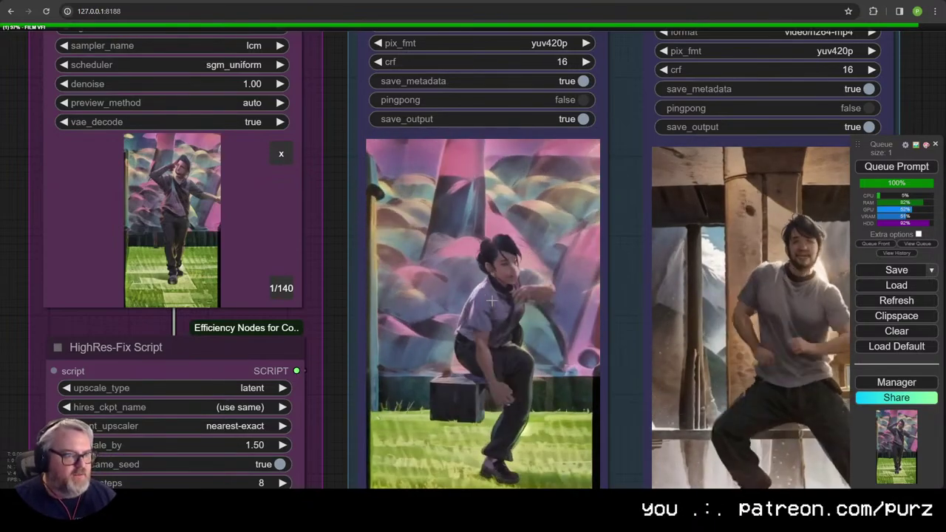
pyautogui.scroll(-7, 471, 318)
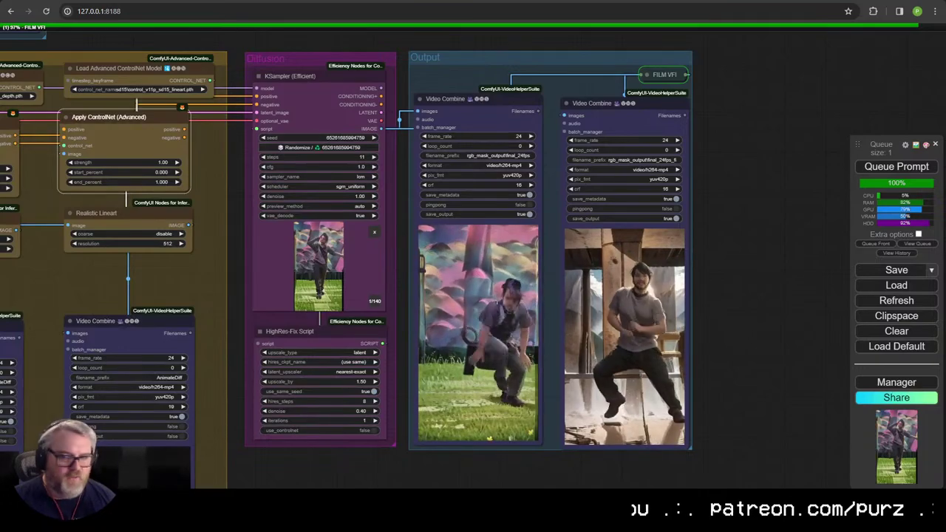
# Step: Set the strength of the depth column's Apply ControlNet node to 0.50
pyautogui.moveTo(153, 166); pyautogui.dragTo(573, 211)
pyautogui.scroll(5, 348, 286)
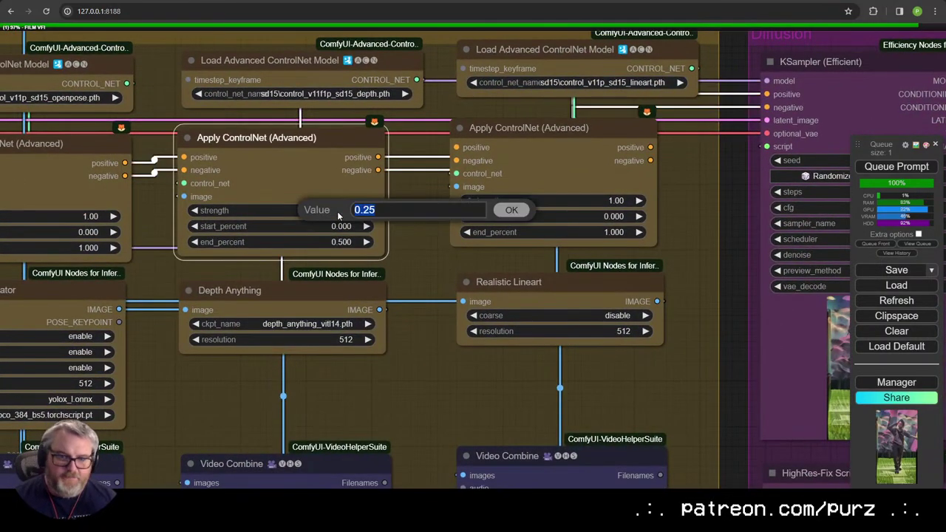
pyautogui.write('0.5')
pyautogui.press('Return')
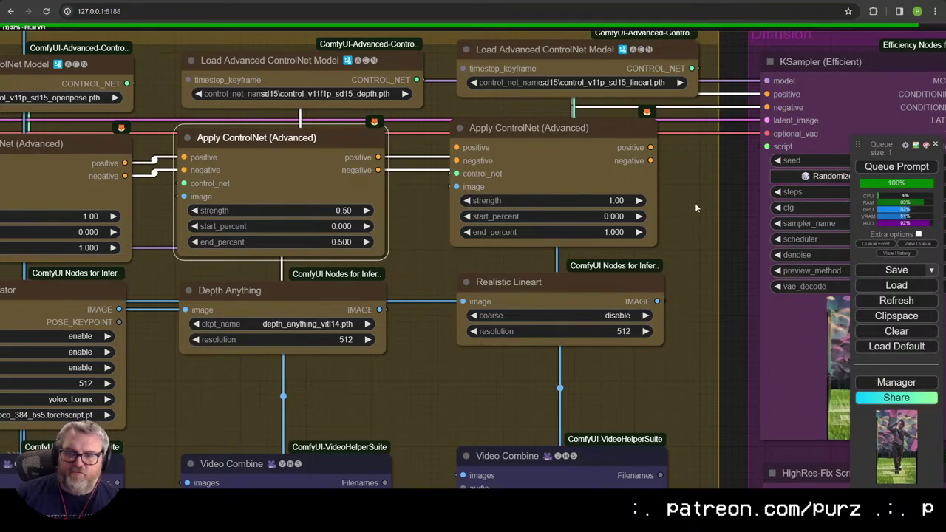
# Step: Review the three ControlNet columns and the rendered video in the Output group again
pyautogui.scroll(-5, 737, 313)
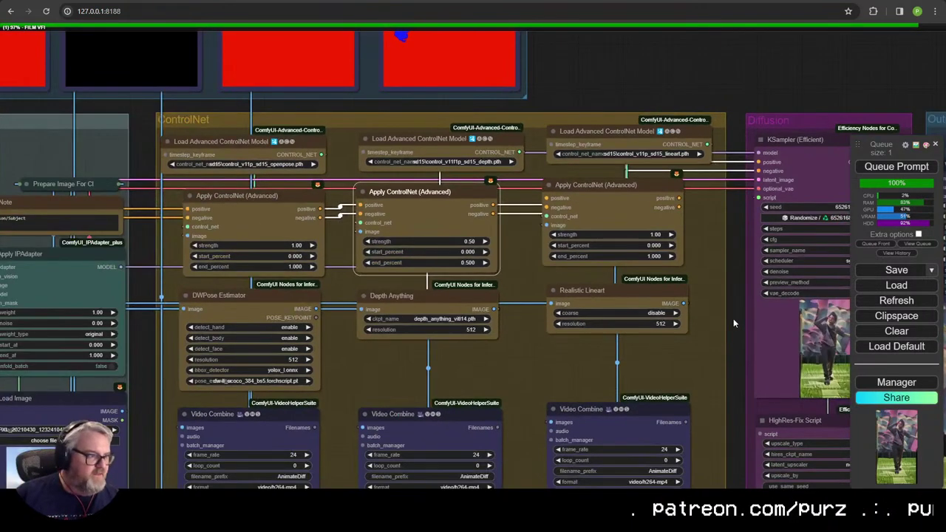
pyautogui.scroll(4, 595, 319)
pyautogui.scroll(1, 539, 389)
pyautogui.moveTo(612, 384); pyautogui.dragTo(369, 310)
pyautogui.scroll(-4, 394, 335)
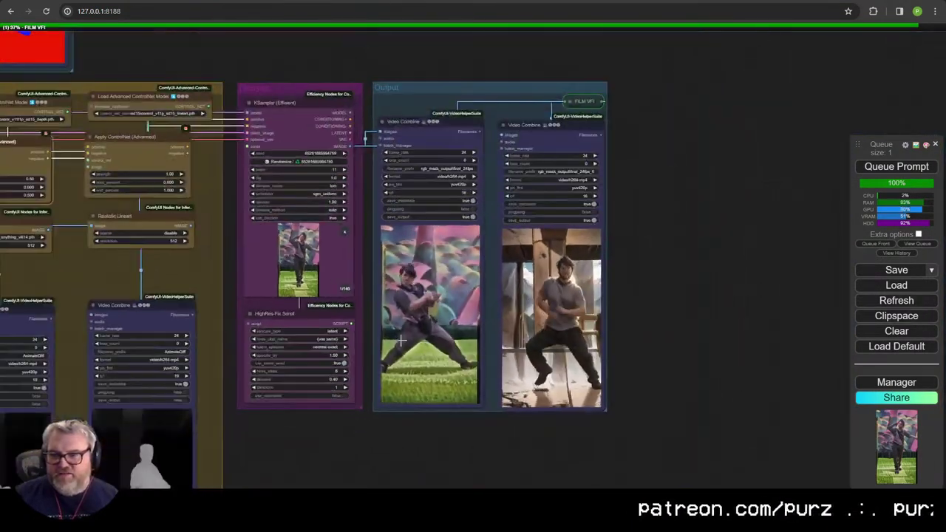
# Step: Set the Load Video node's frame_load_cap to 32 in the Settings group
pyautogui.moveTo(177, 283); pyautogui.dragTo(357, 291)
pyautogui.moveTo(150, 291); pyautogui.dragTo(842, 284)
pyautogui.scroll(1, 842, 284)
pyautogui.scroll(3, 635, 247)
pyautogui.moveTo(340, 236); pyautogui.dragTo(740, 251)
pyautogui.click(214, 264)
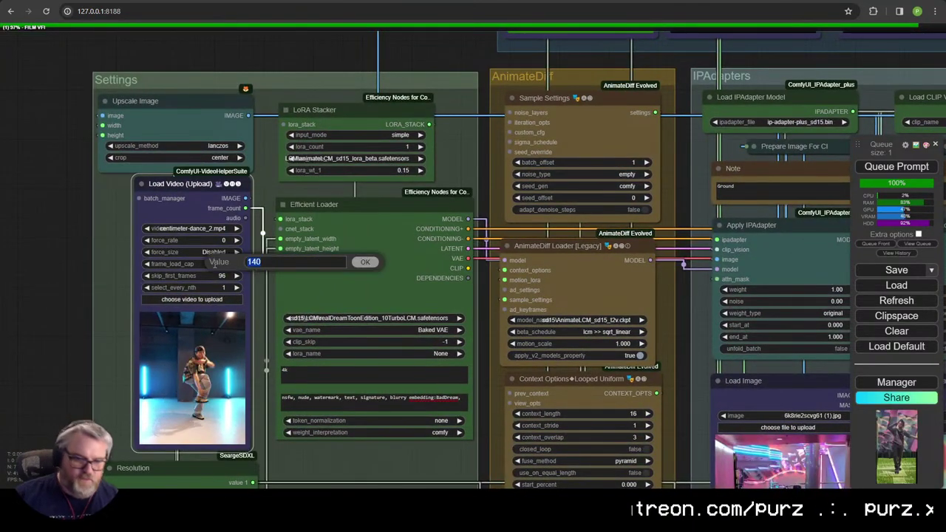
pyautogui.press('Return')
# Step: Move the FILM VFI and second Video Combine nodes closer to the first one and tighten the Output group around them
pyautogui.scroll(-6, 319, 260)
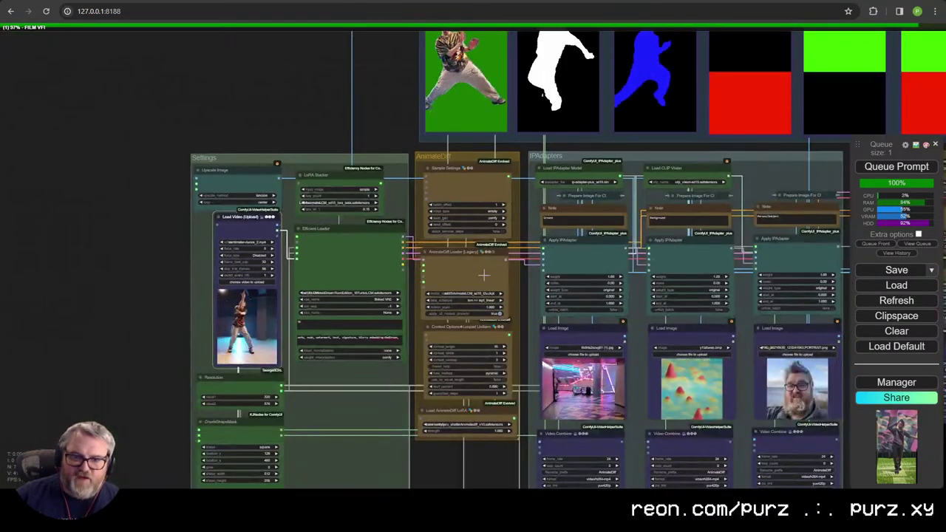
pyautogui.moveTo(640, 277); pyautogui.dragTo(444, 247)
pyautogui.moveTo(710, 273); pyautogui.dragTo(69, 201)
pyautogui.moveTo(496, 201); pyautogui.dragTo(460, 322)
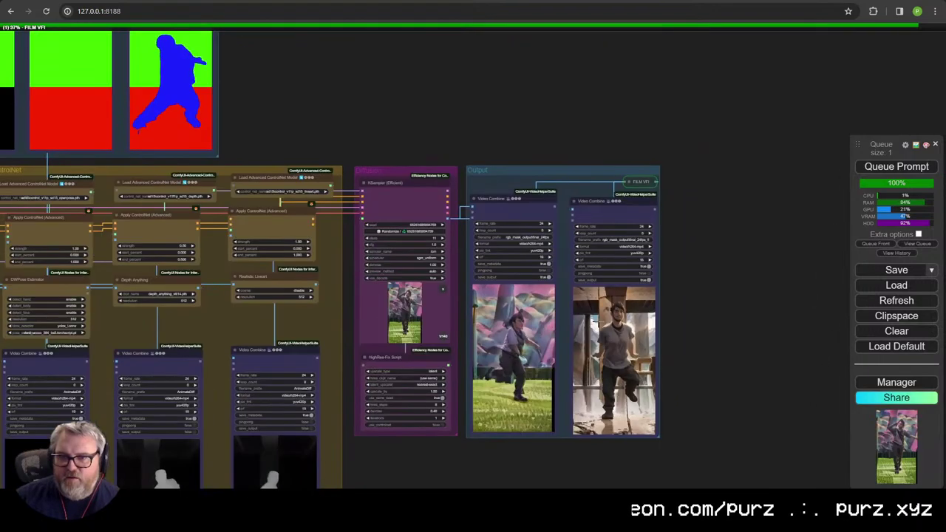
pyautogui.scroll(5, 709, 240)
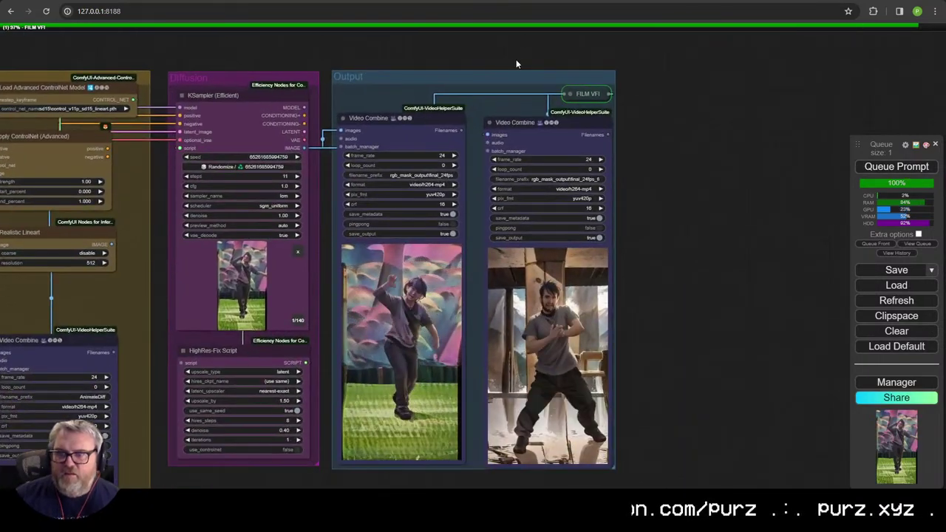
pyautogui.moveTo(517, 62); pyautogui.dragTo(541, 131)
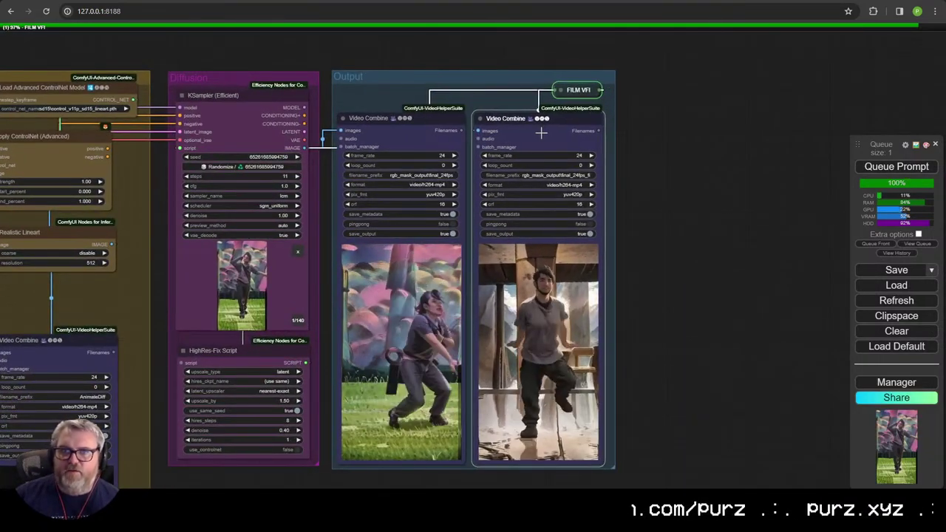
pyautogui.click(691, 144)
pyautogui.moveTo(573, 92); pyautogui.dragTo(576, 97)
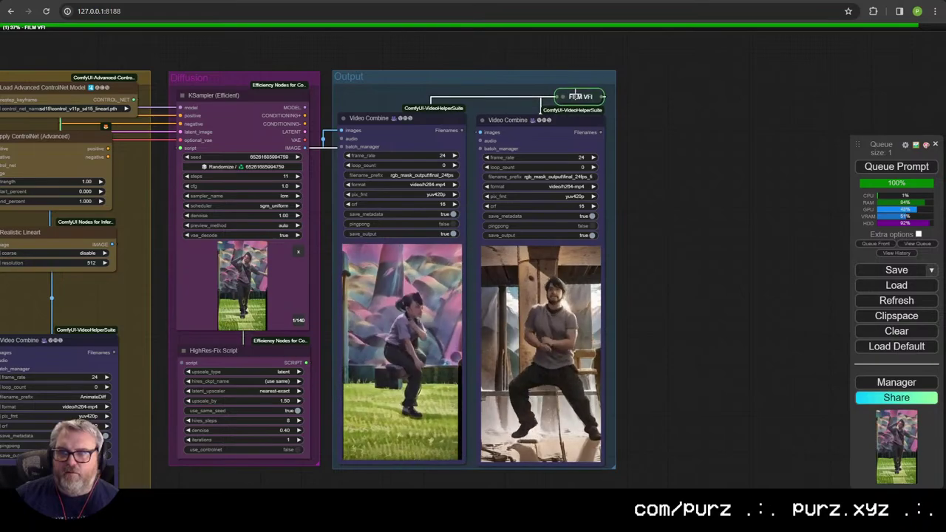
pyautogui.moveTo(625, 462); pyautogui.dragTo(625, 465)
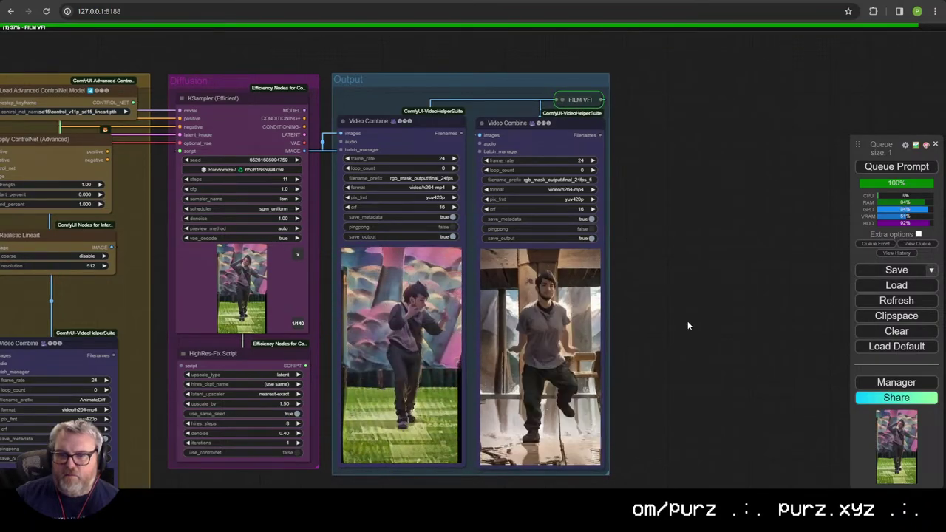
# Step: Look over the ControlNet columns and the two video previews in the Output group
pyautogui.scroll(-5, 764, 291)
pyautogui.moveTo(367, 349); pyautogui.dragTo(546, 264)
pyautogui.scroll(-4, 517, 264)
pyautogui.moveTo(546, 319); pyautogui.dragTo(612, 299)
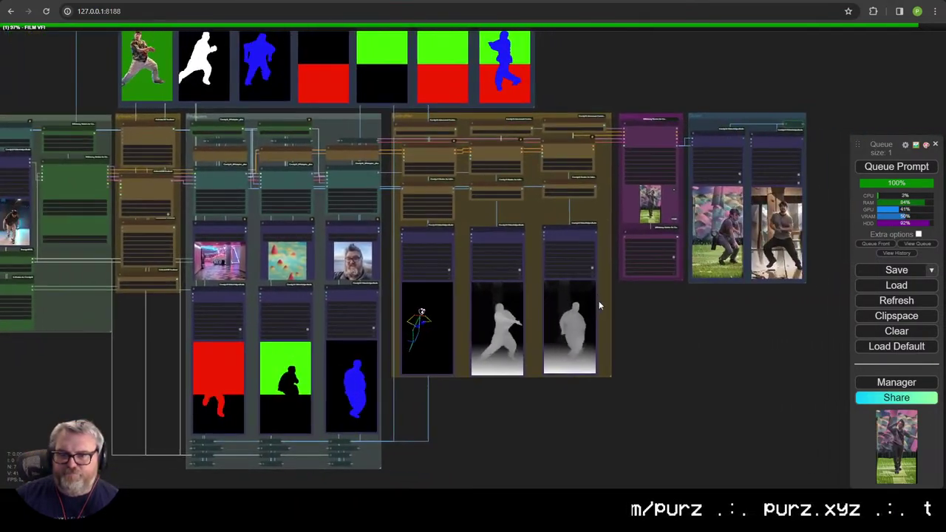
pyautogui.scroll(4, 598, 303)
pyautogui.moveTo(703, 311); pyautogui.dragTo(501, 426)
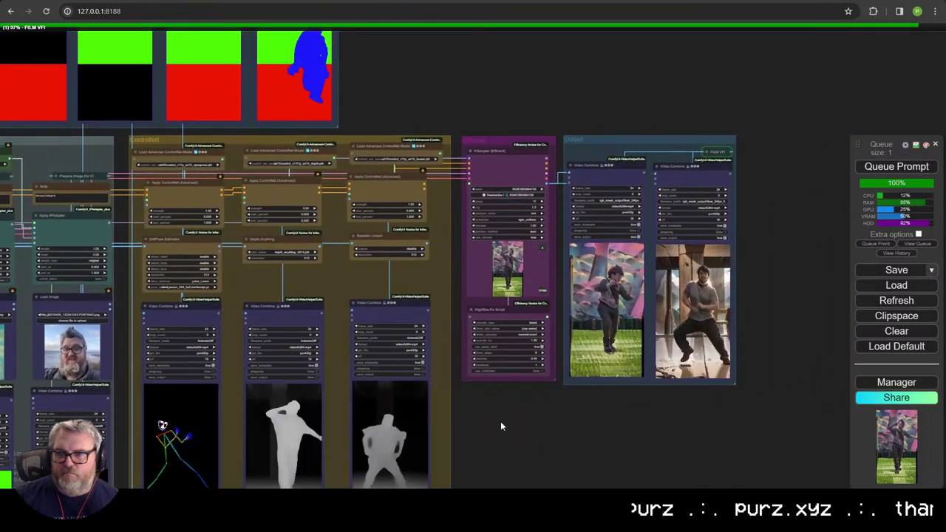
# Step: Check the Load Video settings, the Efficient Loader and AnimateDiff nodes and the three IPAdapter reference images
pyautogui.scroll(-2, 14, 251)
pyautogui.moveTo(14, 251); pyautogui.dragTo(578, 263)
pyautogui.scroll(1, 140, 212)
pyautogui.scroll(8, 320, 272)
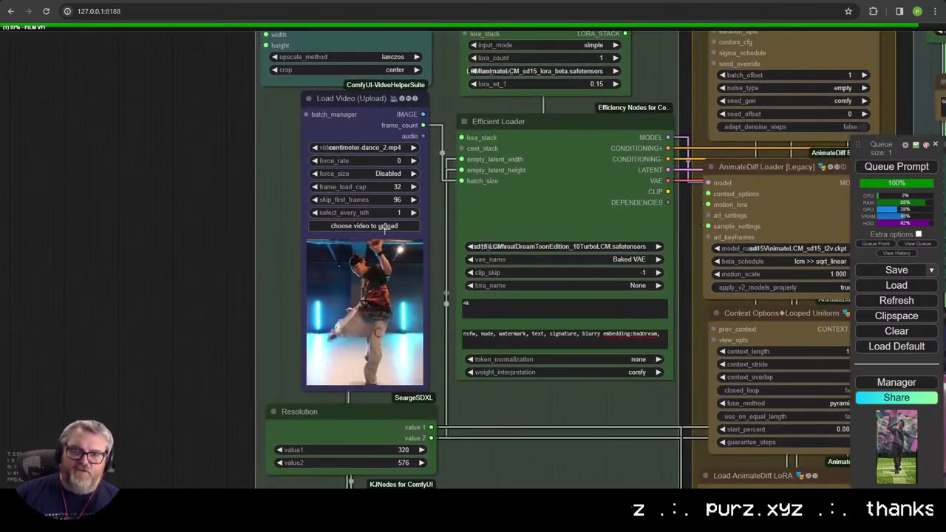
pyautogui.scroll(-1, 393, 231)
pyautogui.moveTo(277, 325); pyautogui.dragTo(0, 200)
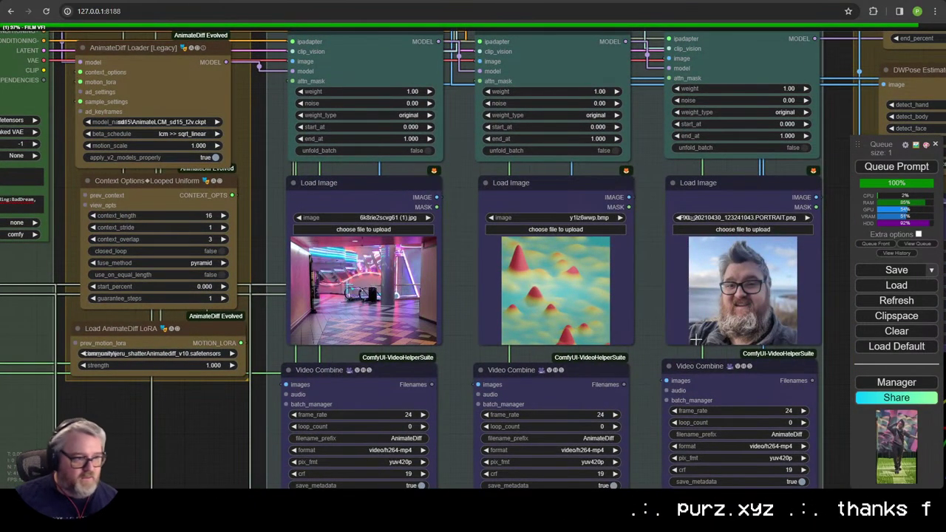
pyautogui.scroll(-2, 564, 248)
pyautogui.moveTo(481, 251); pyautogui.dragTo(945, 346)
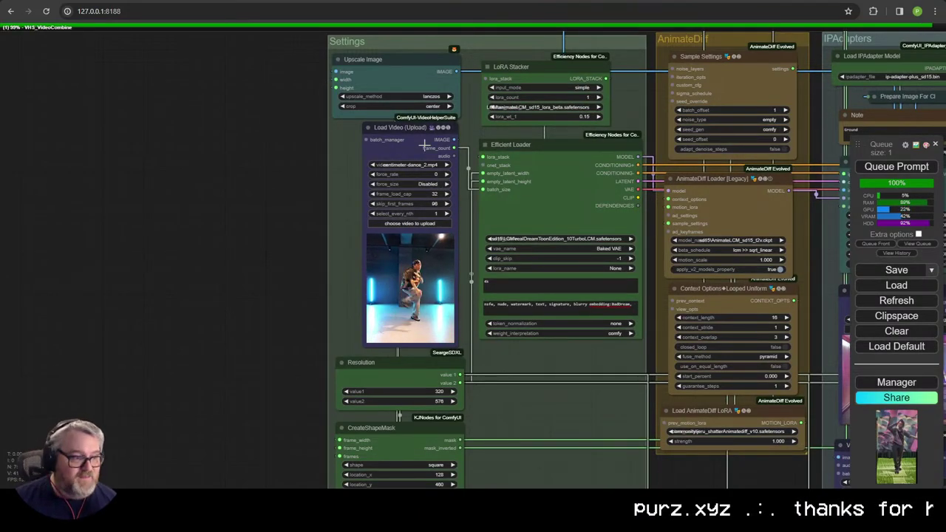
pyautogui.moveTo(613, 406); pyautogui.dragTo(229, 369)
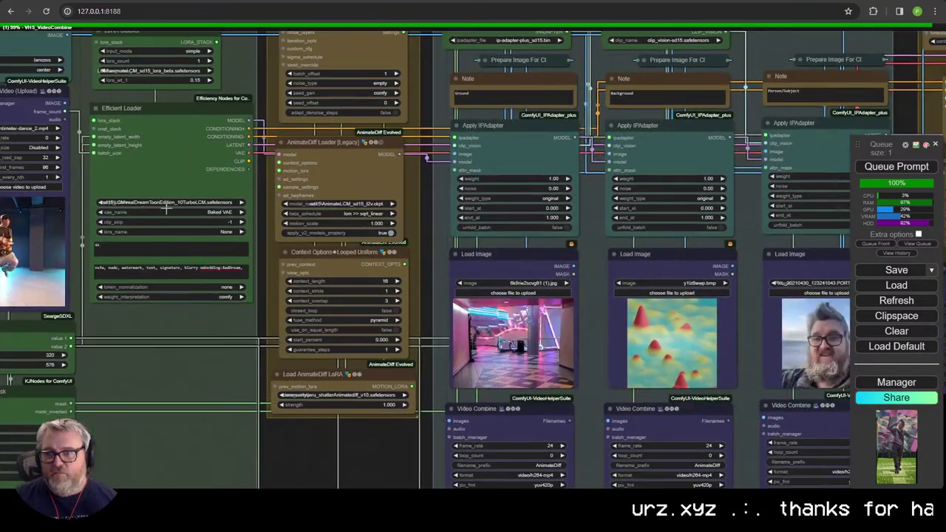
pyautogui.scroll(-4, 377, 296)
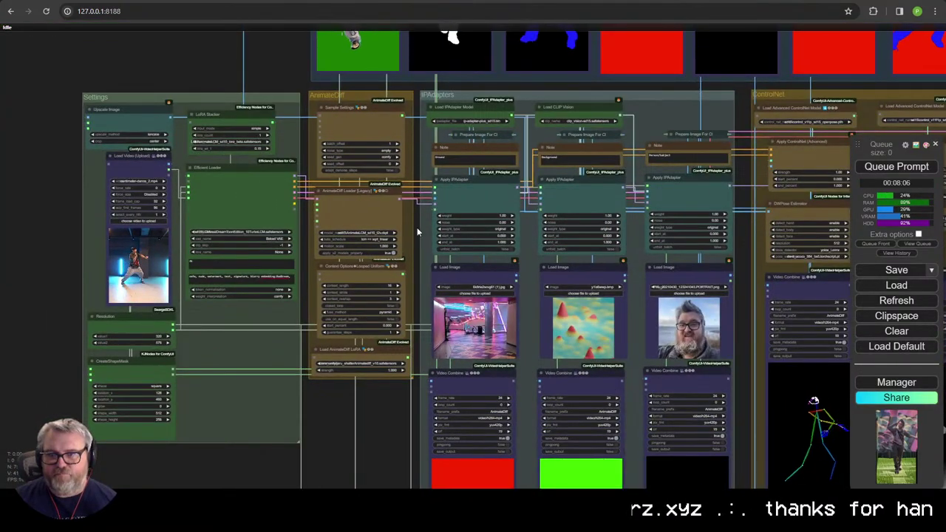
# Step: Examine the finished render in the Output group and compare it with the ControlNet and RGB mask previews
pyautogui.scroll(-1, 526, 319)
pyautogui.moveTo(526, 319); pyautogui.dragTo(177, 274)
pyautogui.scroll(-1, 502, 338)
pyautogui.moveTo(303, 355); pyautogui.dragTo(498, 359)
pyautogui.scroll(-4, 498, 359)
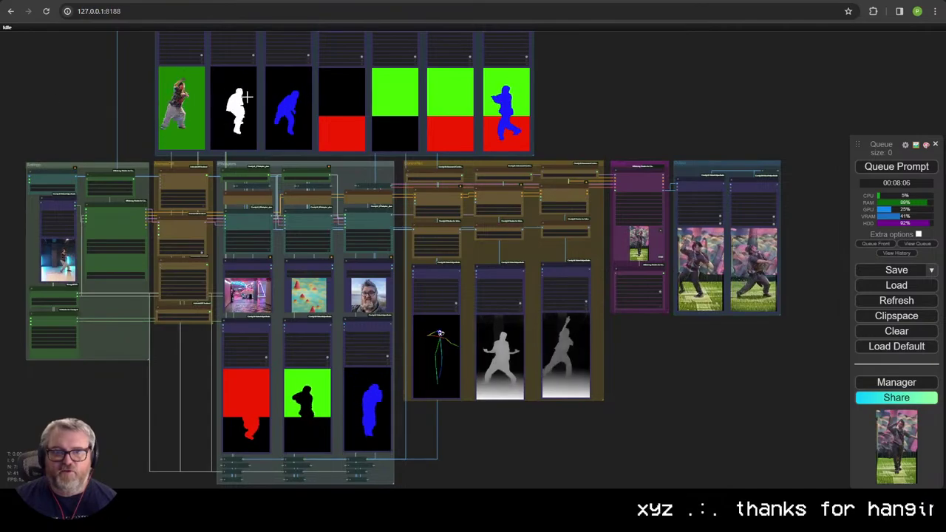
pyautogui.scroll(5, 756, 319)
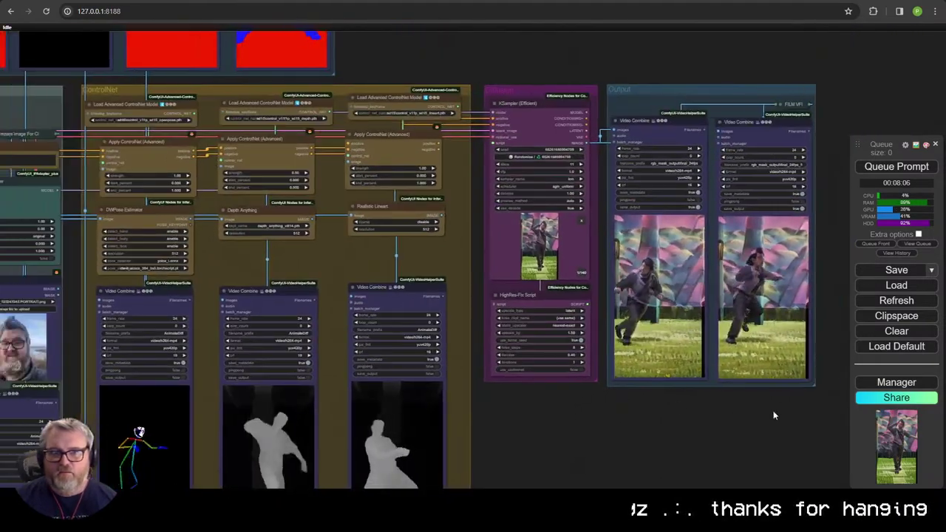
pyautogui.moveTo(623, 399); pyautogui.dragTo(822, 414)
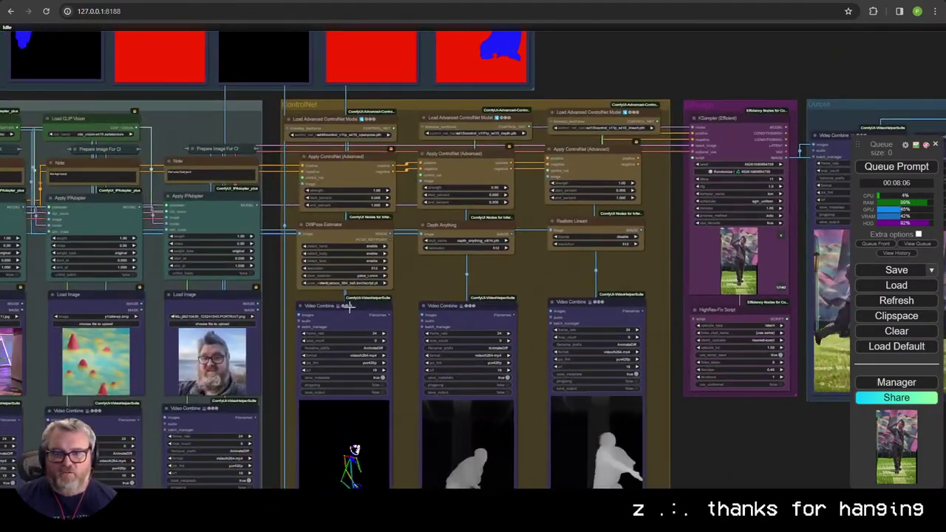
pyautogui.scroll(-3, 379, 308)
pyautogui.moveTo(190, 80); pyautogui.dragTo(191, 200)
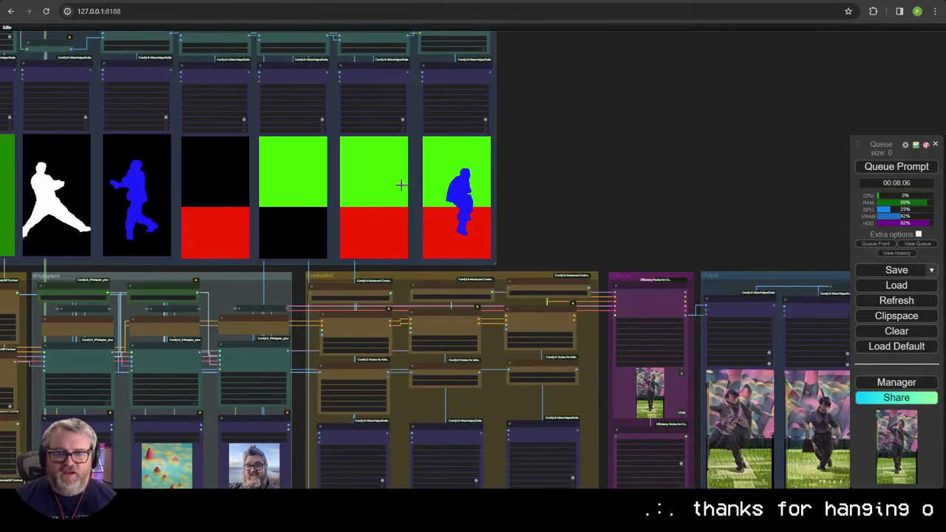
pyautogui.scroll(-3, 414, 185)
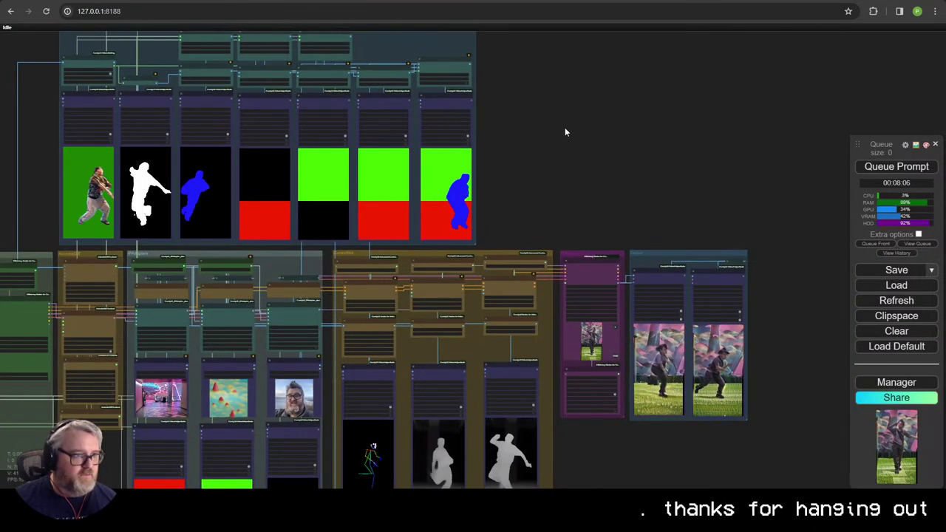
# Step: Inspect the preview options of the composite mask's Video Combine node and select the seven Video Combine nodes in the mask row
pyautogui.scroll(5, 447, 109)
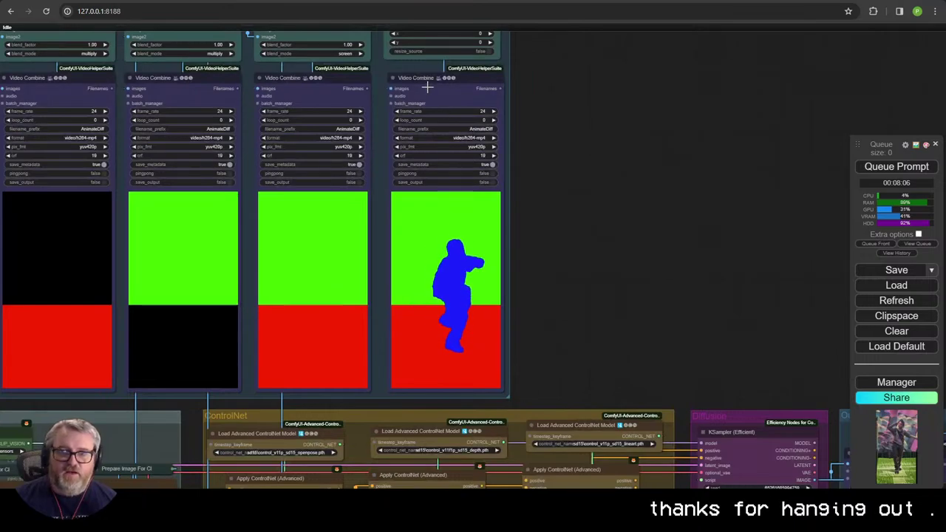
pyautogui.rightClick(426, 87)
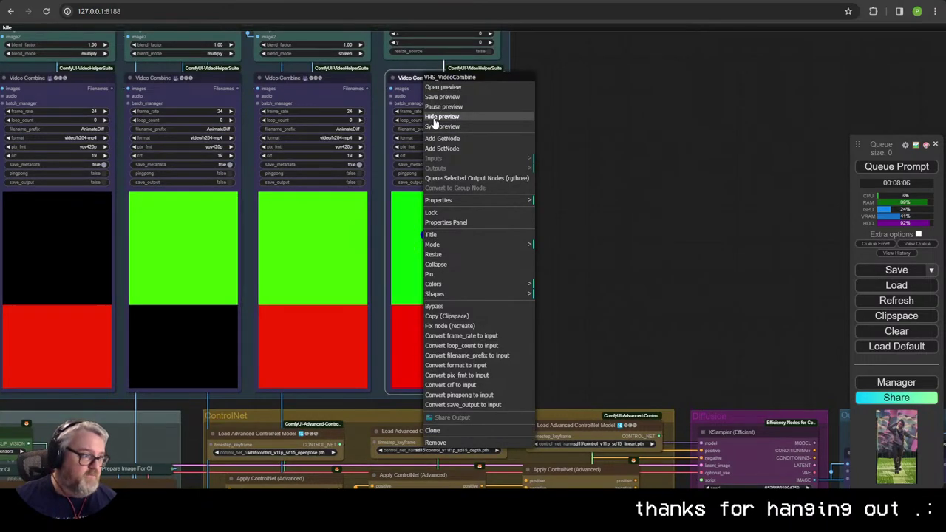
pyautogui.scroll(-1, 535, 165)
pyautogui.moveTo(535, 165); pyautogui.dragTo(809, 182)
pyautogui.scroll(-2, 712, 198)
pyautogui.moveTo(767, 151); pyautogui.dragTo(62, 147)
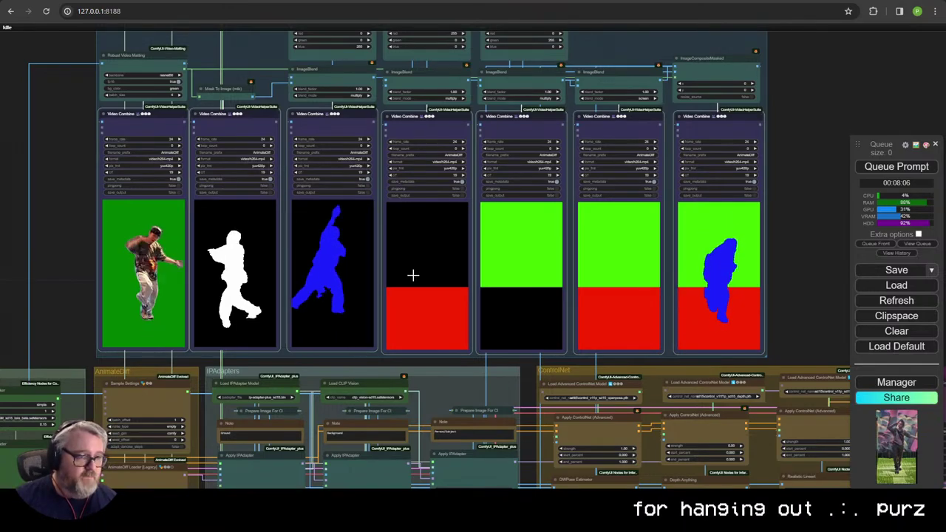
pyautogui.scroll(-6, 394, 281)
pyautogui.moveTo(534, 335); pyautogui.dragTo(515, 232)
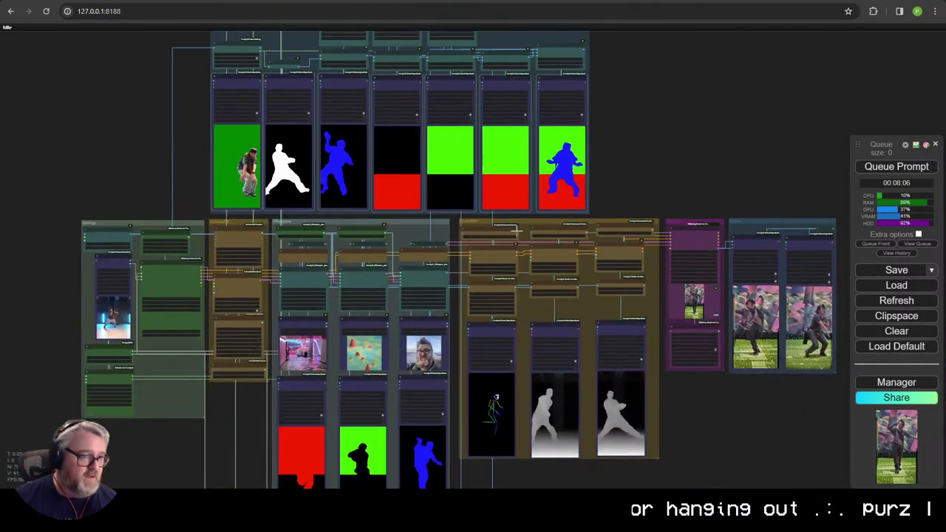
# Step: Expand the red ColorToMask node below the Ground IPAdapter column, inspect its colour and threshold settings, and collapse it again
pyautogui.scroll(6, 375, 347)
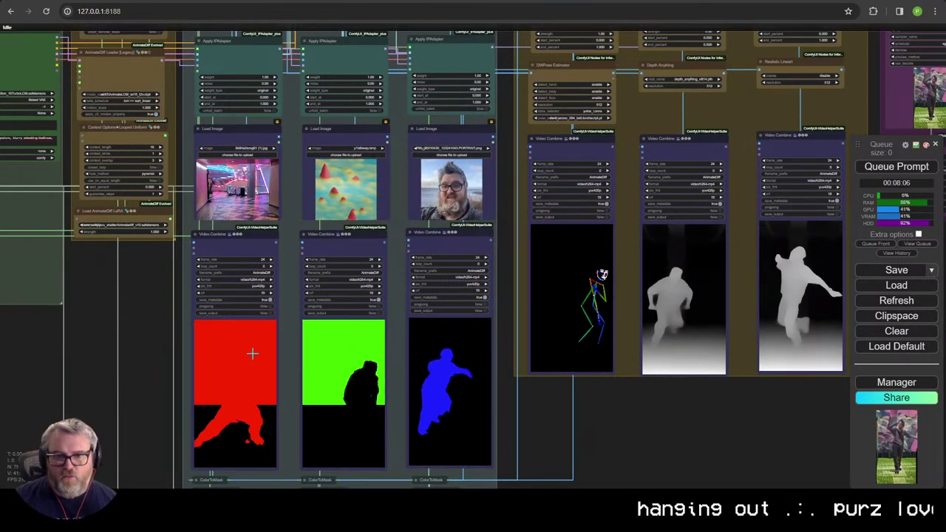
pyautogui.moveTo(287, 120); pyautogui.dragTo(314, 362)
pyautogui.scroll(-1, 314, 362)
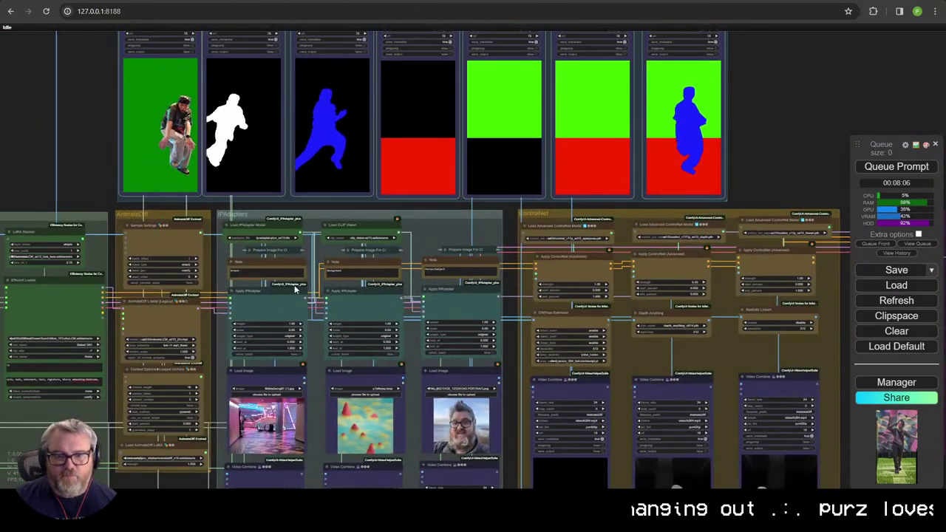
pyautogui.moveTo(296, 315); pyautogui.dragTo(315, 186)
pyautogui.scroll(5, 306, 222)
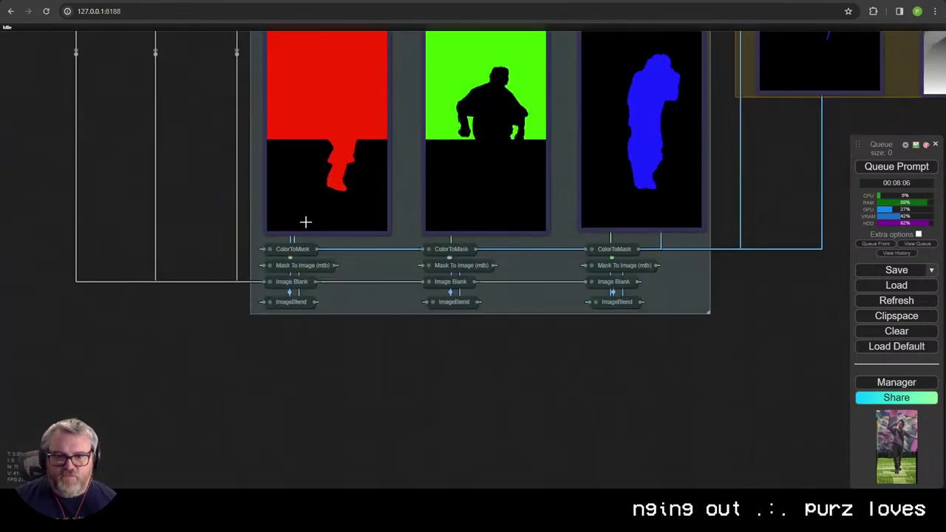
pyautogui.scroll(4, 306, 222)
pyautogui.click(269, 249)
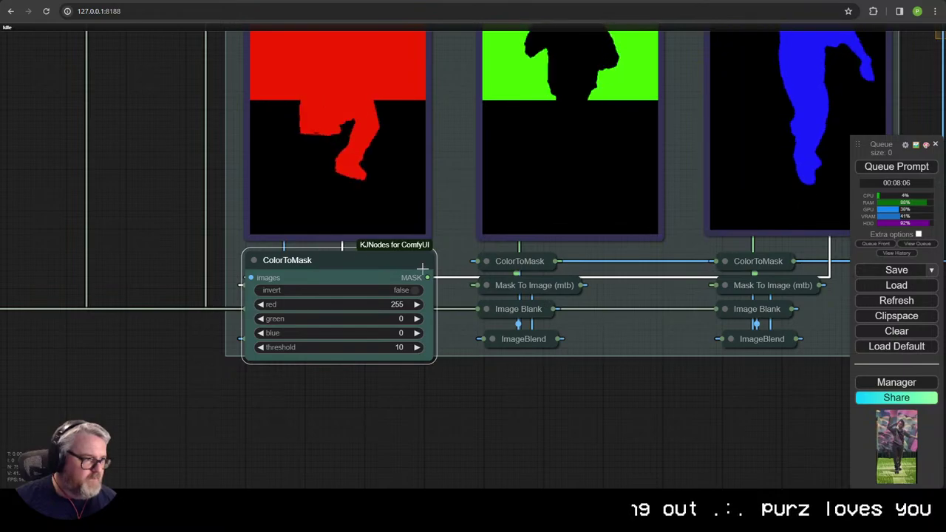
pyautogui.click(252, 261)
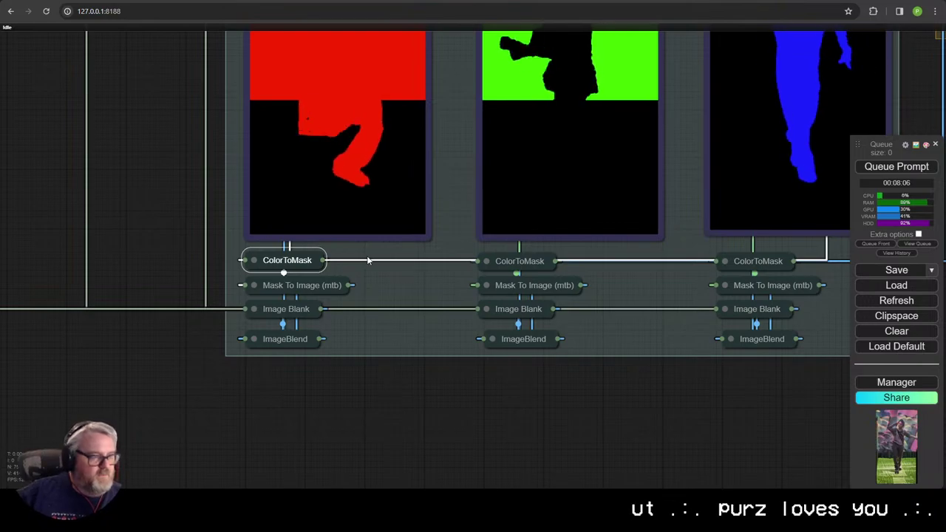
pyautogui.moveTo(354, 264); pyautogui.dragTo(259, 300)
pyautogui.click(158, 296)
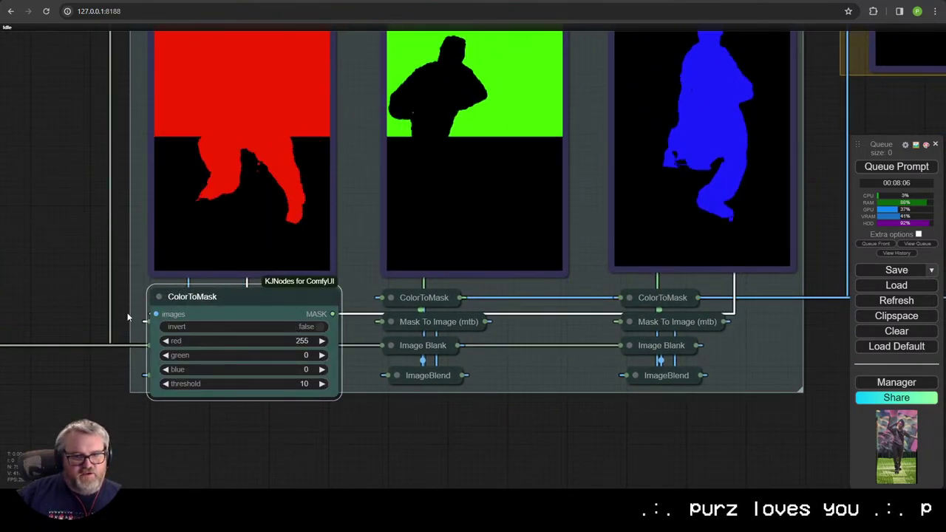
pyautogui.hotkey('alt', 'c')
# Step: Queue the workflow for a new render with the current settings
pyautogui.scroll(-8, 85, 212)
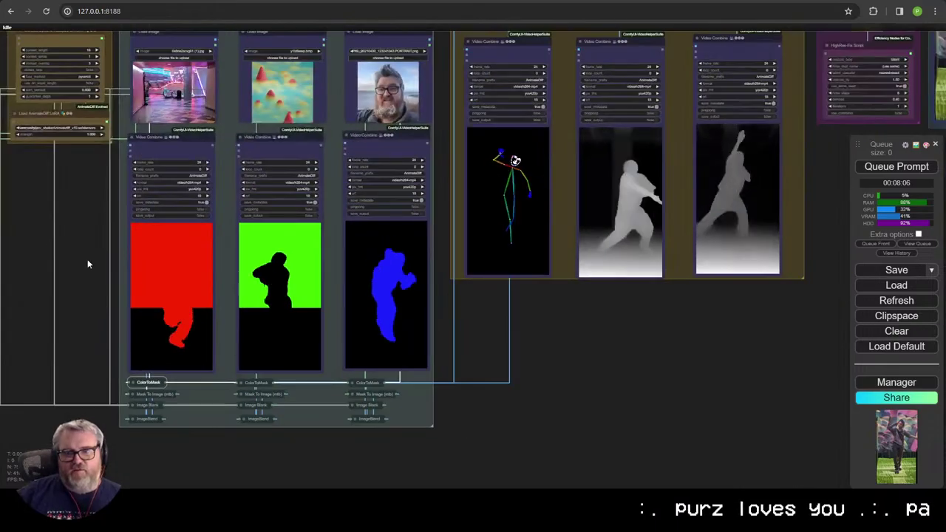
pyautogui.scroll(-1, 87, 264)
pyautogui.moveTo(88, 263); pyautogui.dragTo(94, 393)
pyautogui.scroll(-3, 640, 302)
pyautogui.moveTo(755, 325); pyautogui.dragTo(650, 363)
pyautogui.click(911, 169)
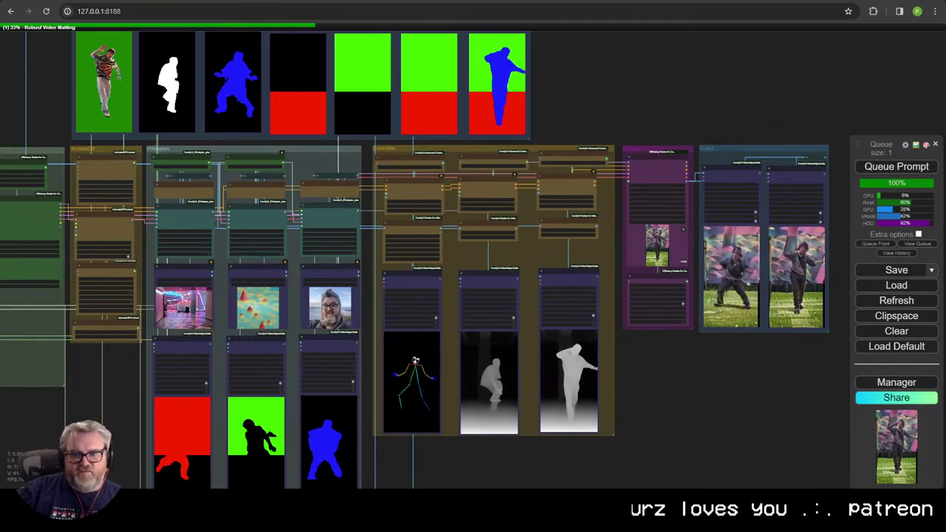
# Step: Watch the render progress and inspect the pose and depth previews in the ControlNet group
pyautogui.scroll(-4, 344, 363)
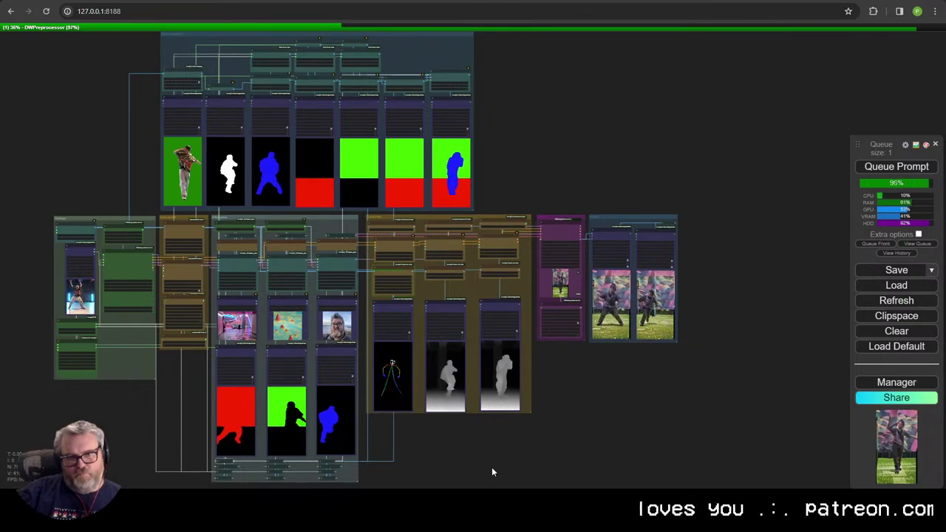
pyautogui.scroll(5, 366, 388)
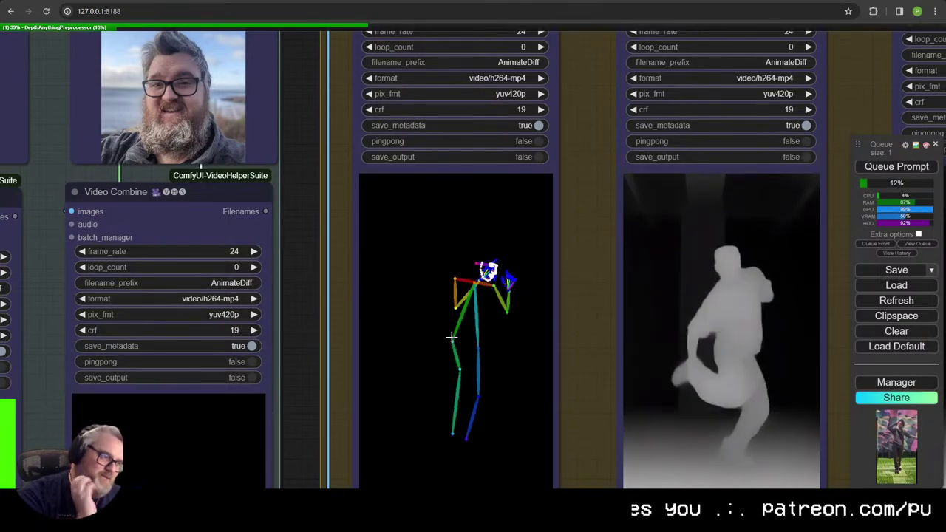
pyautogui.scroll(-3, 450, 337)
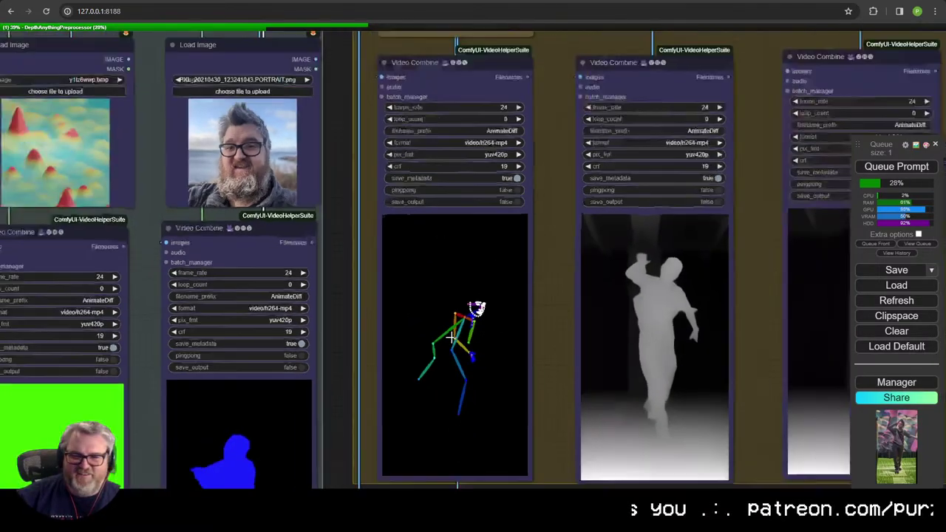
pyautogui.scroll(-8, 451, 337)
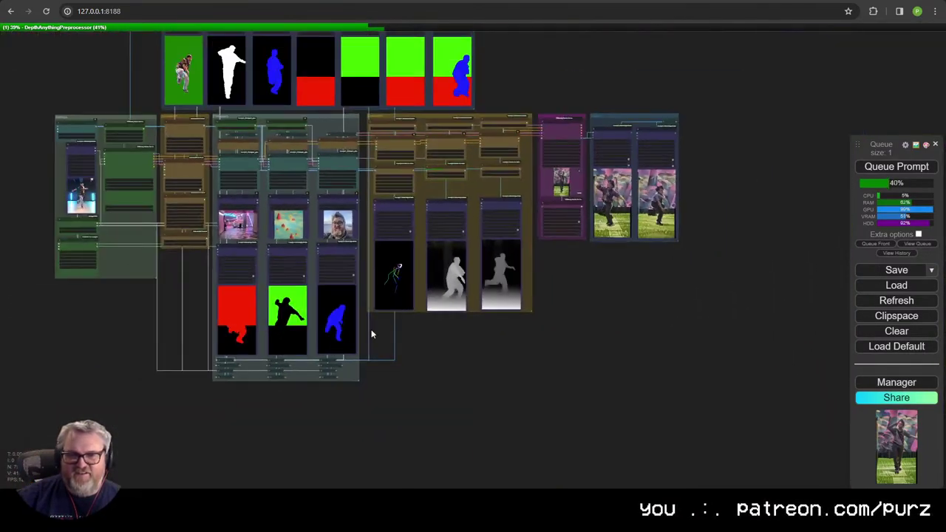
# Step: Watch the render progress and inspect the pose, depth and lineart previews in the ControlNet group, checking the lineart preview's options
pyautogui.moveTo(371, 331); pyautogui.dragTo(406, 394)
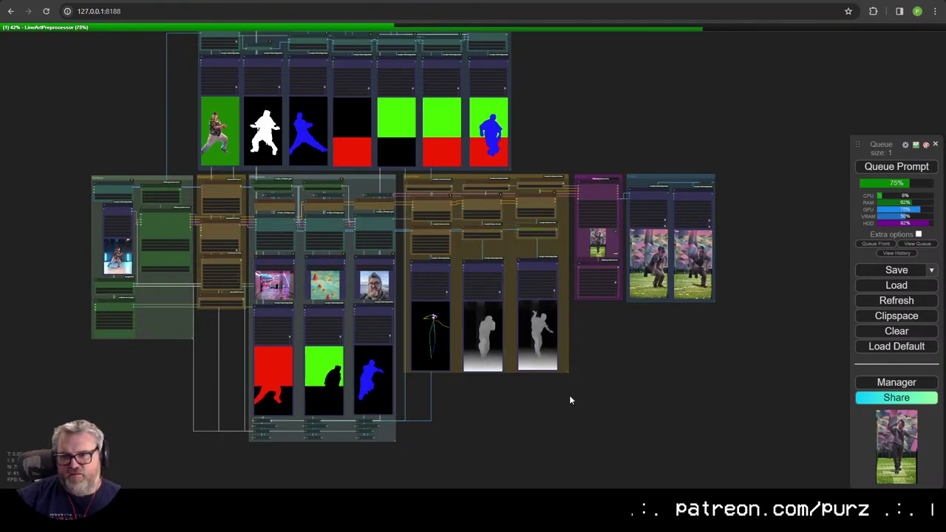
pyautogui.scroll(5, 563, 342)
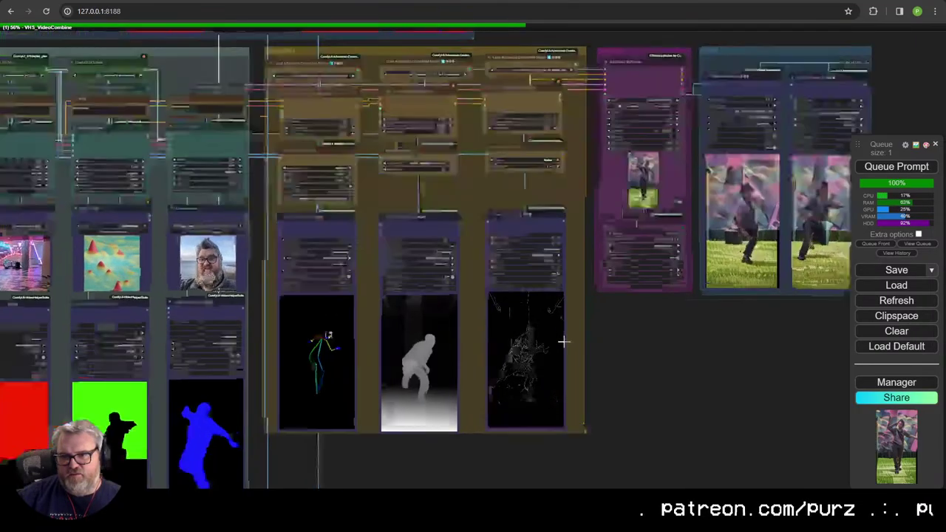
pyautogui.scroll(5, 564, 342)
pyautogui.scroll(-10, 569, 346)
pyautogui.moveTo(161, 382); pyautogui.dragTo(600, 333)
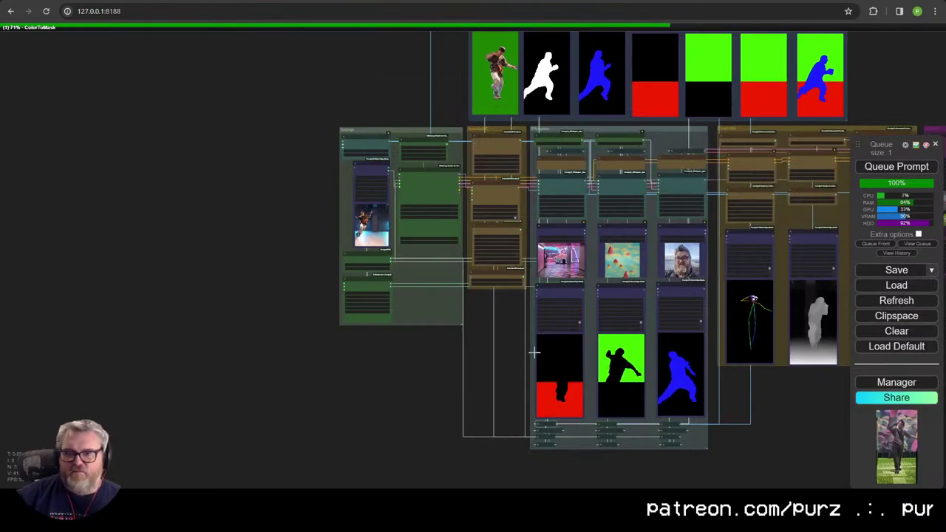
pyautogui.moveTo(565, 386); pyautogui.dragTo(225, 341)
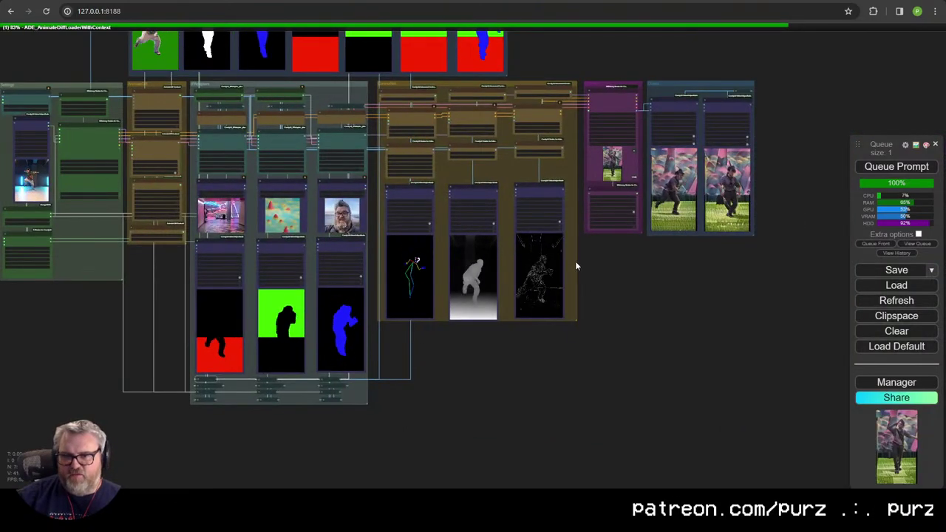
pyautogui.scroll(7, 582, 258)
pyautogui.moveTo(581, 258); pyautogui.dragTo(558, 279)
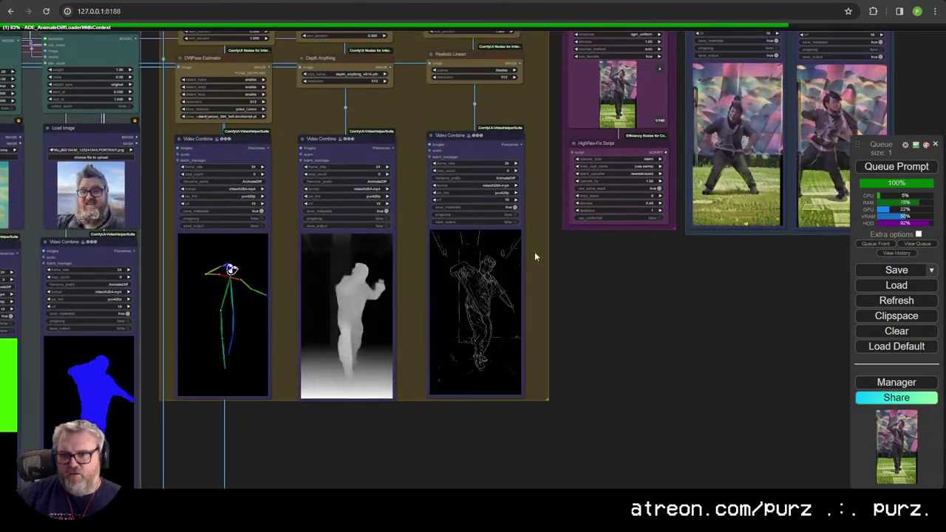
pyautogui.rightClick(472, 152)
pyautogui.click(501, 164)
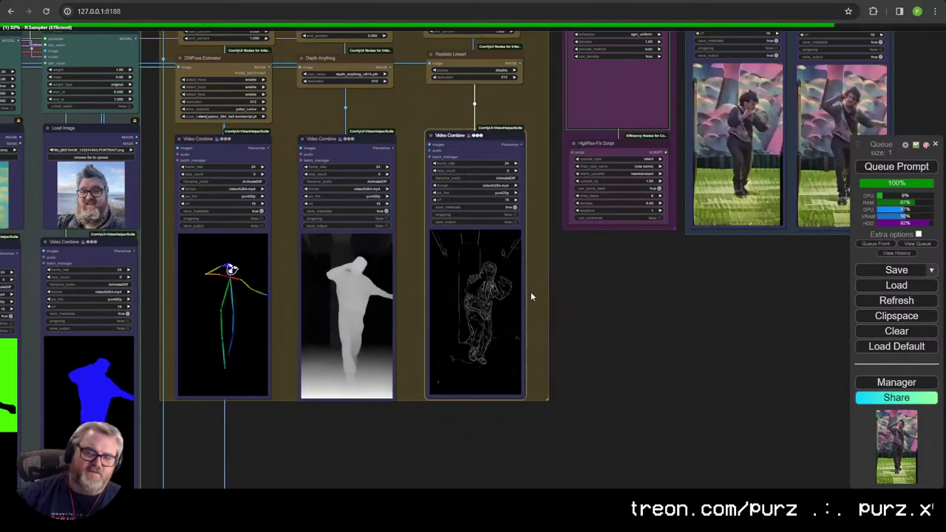
# Step: Check the KSampler preview during the render and examine the Background Apply IPAdapter node's inputs and weight settings
pyautogui.scroll(-7, 370, 436)
pyautogui.moveTo(369, 436); pyautogui.dragTo(389, 477)
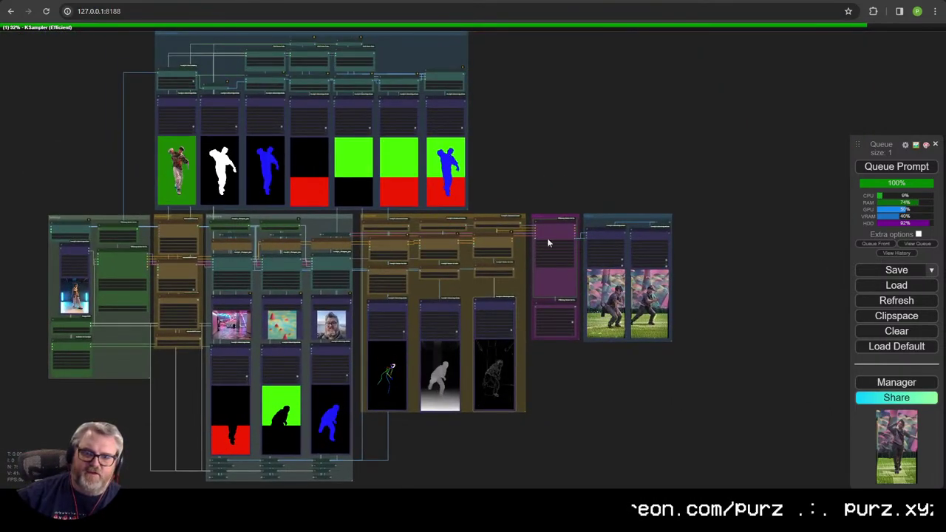
pyautogui.scroll(10, 611, 327)
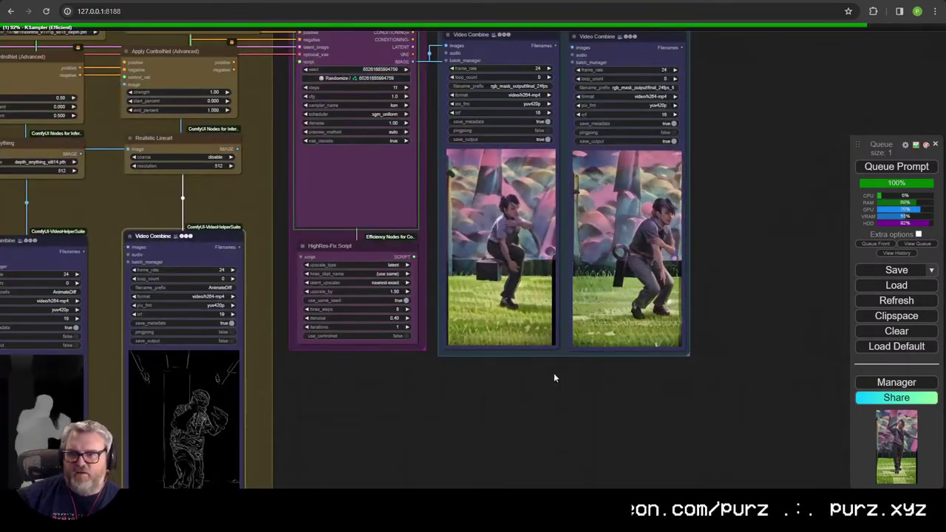
pyautogui.moveTo(554, 376); pyautogui.dragTo(528, 447)
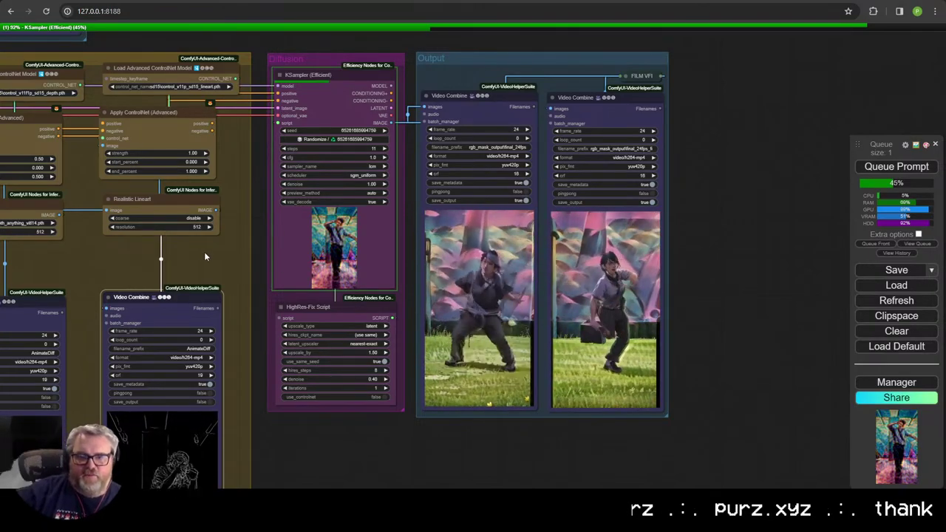
pyautogui.moveTo(204, 255); pyautogui.dragTo(577, 204)
pyautogui.scroll(-4, 479, 235)
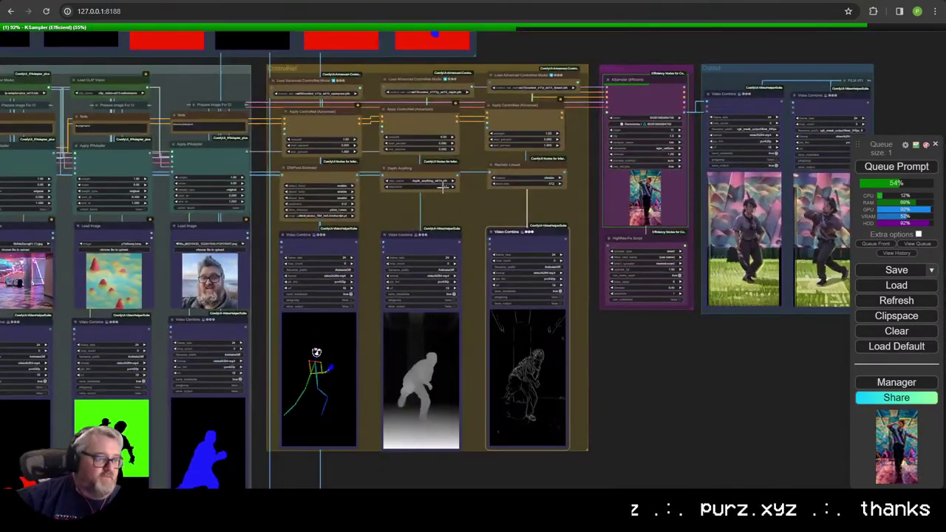
pyautogui.moveTo(419, 248); pyautogui.dragTo(694, 19)
pyautogui.moveTo(513, 191); pyautogui.dragTo(437, 401)
pyautogui.scroll(15, 325, 140)
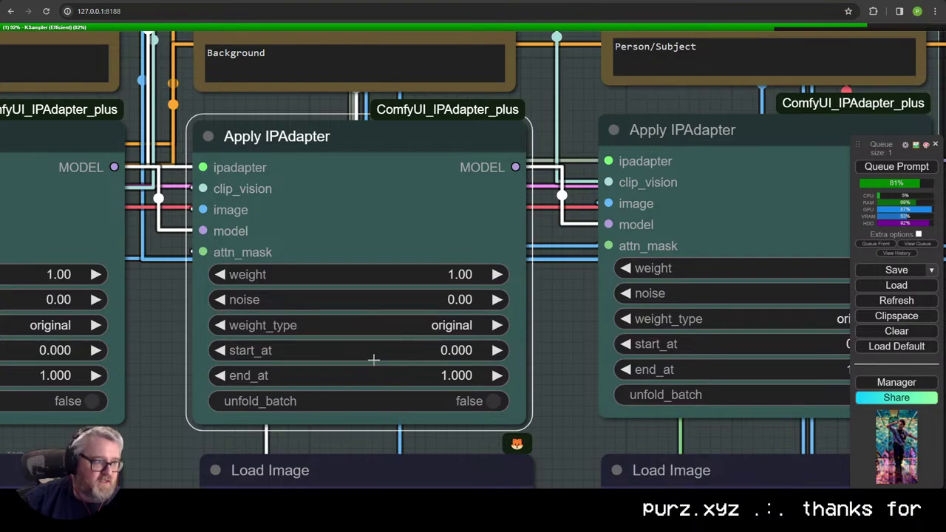
pyautogui.scroll(-5, 369, 362)
pyautogui.scroll(-8, 422, 290)
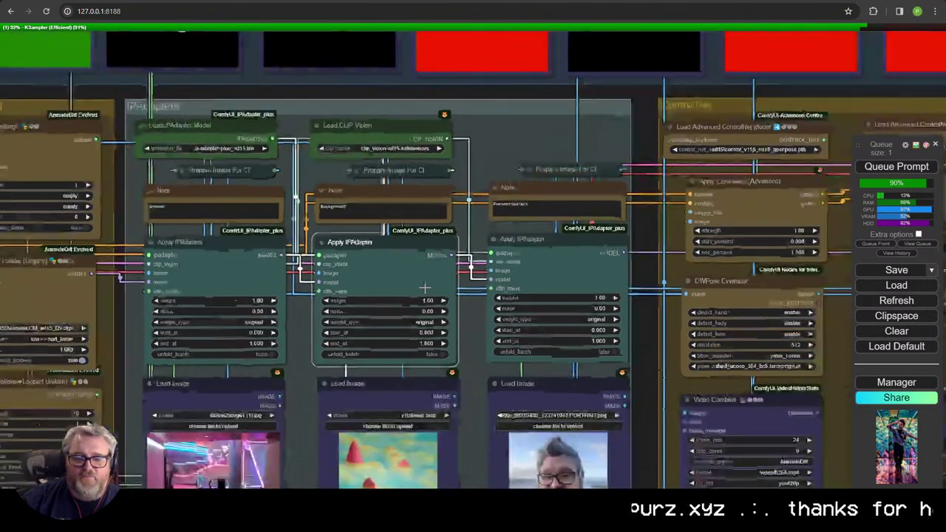
# Step: Add an Encode IPAdapter Image node in the empty area below the IPAdapter group
pyautogui.moveTo(377, 407); pyautogui.dragTo(425, 11)
pyautogui.doubleClick(404, 447)
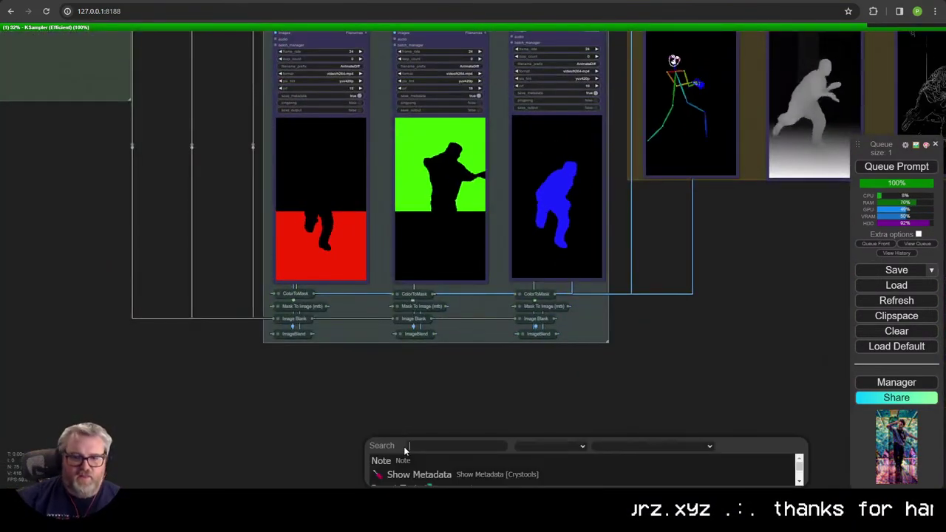
pyautogui.write('encode ip')
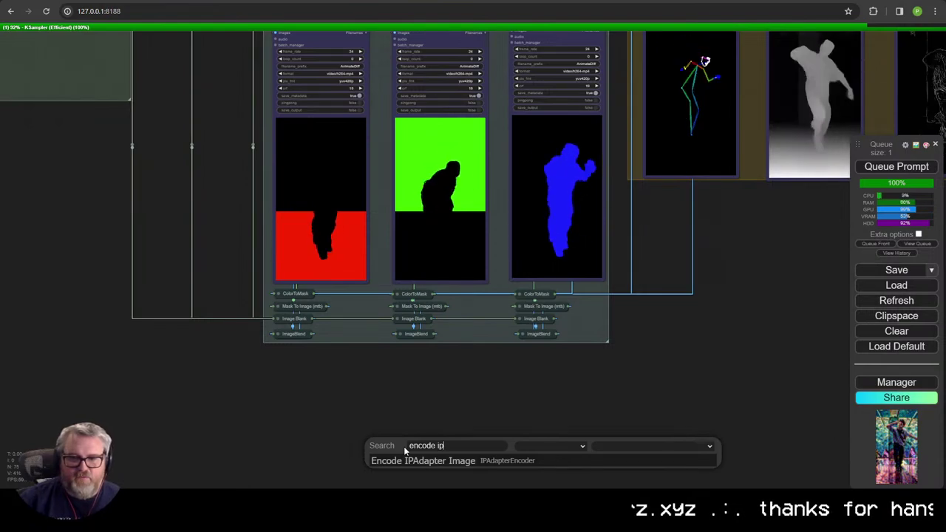
pyautogui.click(407, 460)
pyautogui.moveTo(428, 466); pyautogui.dragTo(377, 292)
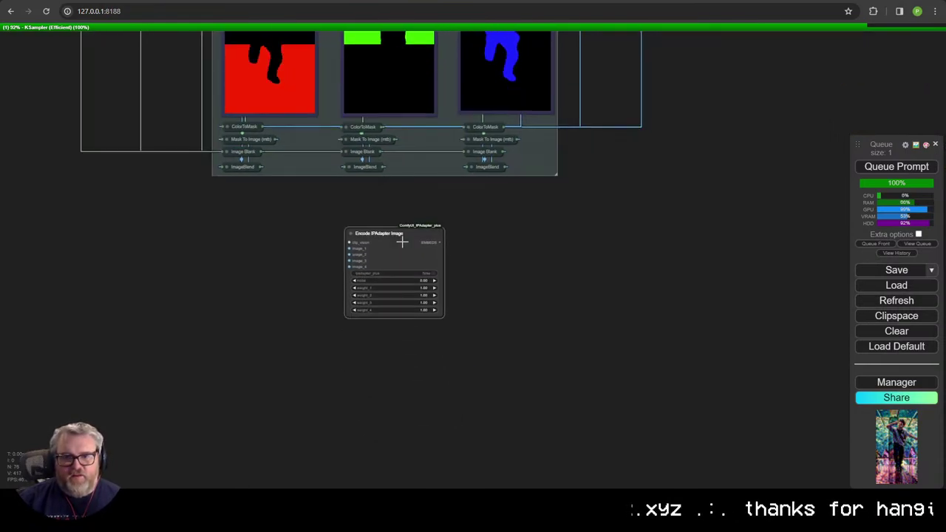
pyautogui.scroll(10, 397, 241)
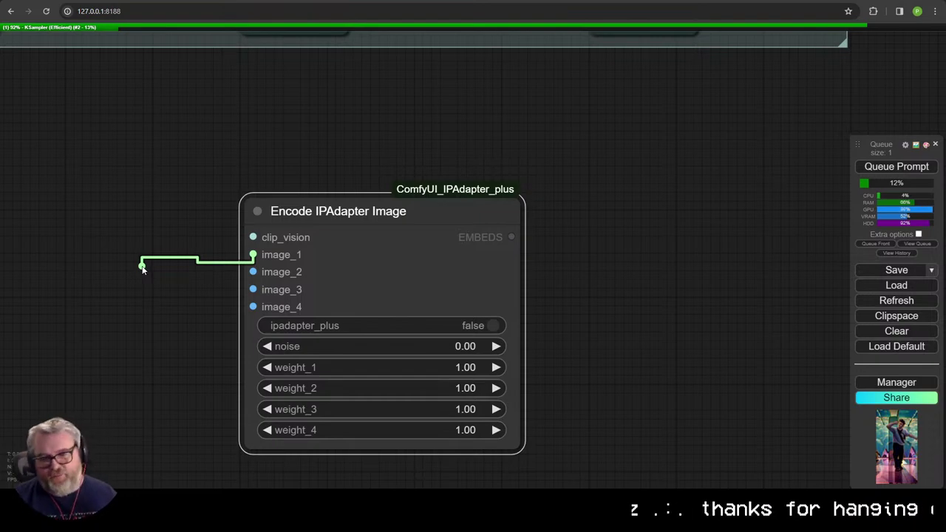
# Step: Examine the Encode IPAdapter Image node's image inputs and the reference images and masks in the IPAdapter group
pyautogui.moveTo(114, 233); pyautogui.dragTo(232, 353)
pyautogui.scroll(-7, 232, 359)
pyautogui.moveTo(256, 224); pyautogui.dragTo(216, 389)
pyautogui.scroll(-4, 216, 388)
pyautogui.scroll(-2, 215, 388)
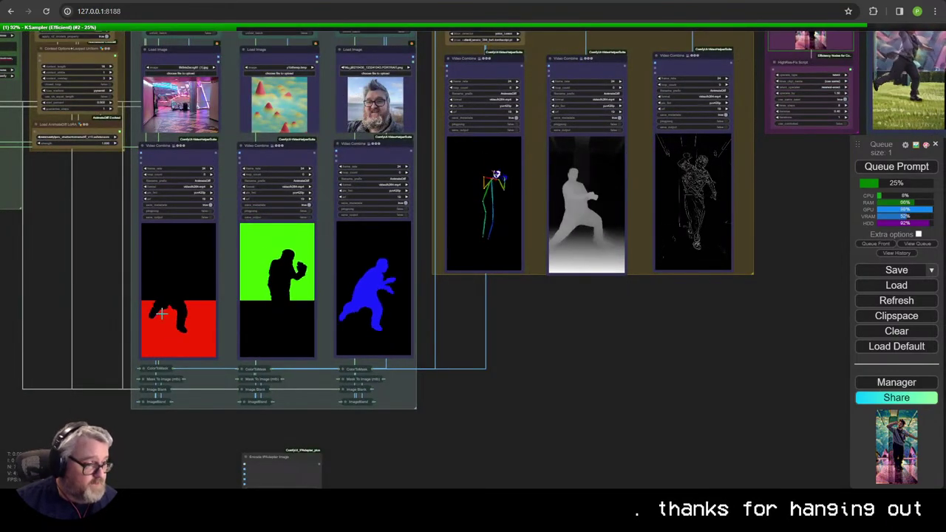
pyautogui.moveTo(189, 486); pyautogui.dragTo(327, 136)
pyautogui.scroll(11, 367, 152)
pyautogui.moveTo(360, 175); pyautogui.dragTo(215, 370)
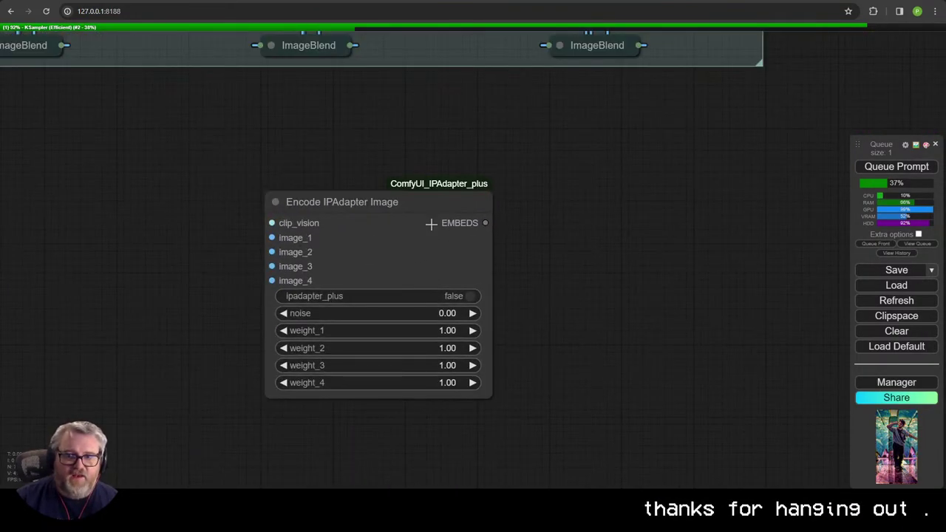
# Step: Add an Apply IPAdapter from Encoded node fed by the Encode IPAdapter Image node's embeds output
pyautogui.click(575, 181)
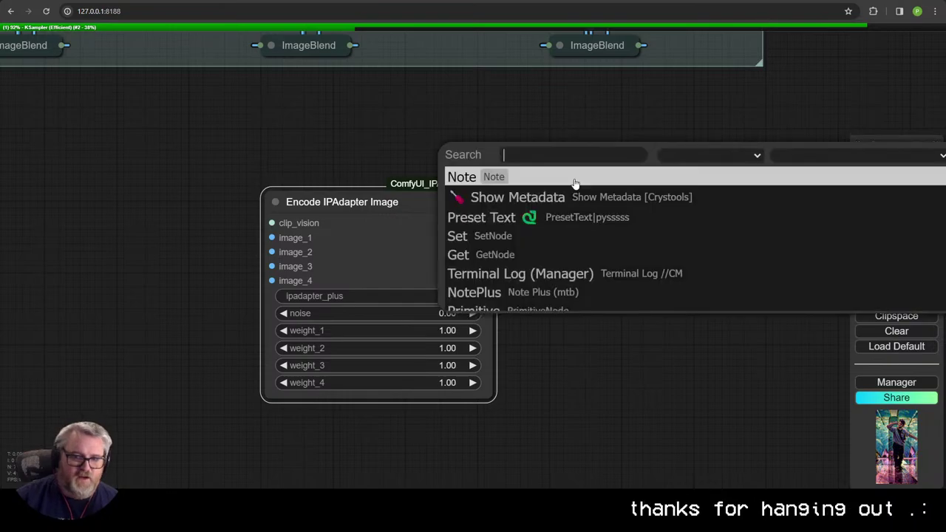
pyautogui.write('ipa')
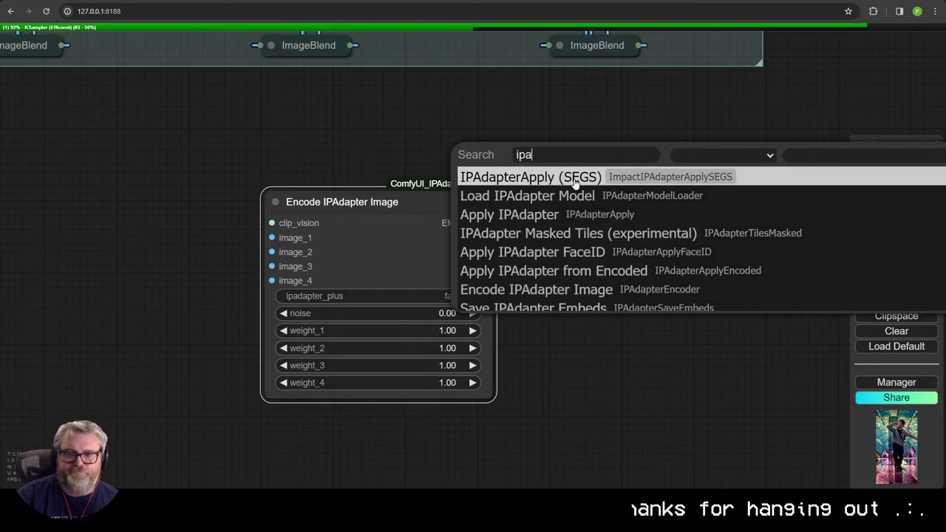
pyautogui.write('dapter')
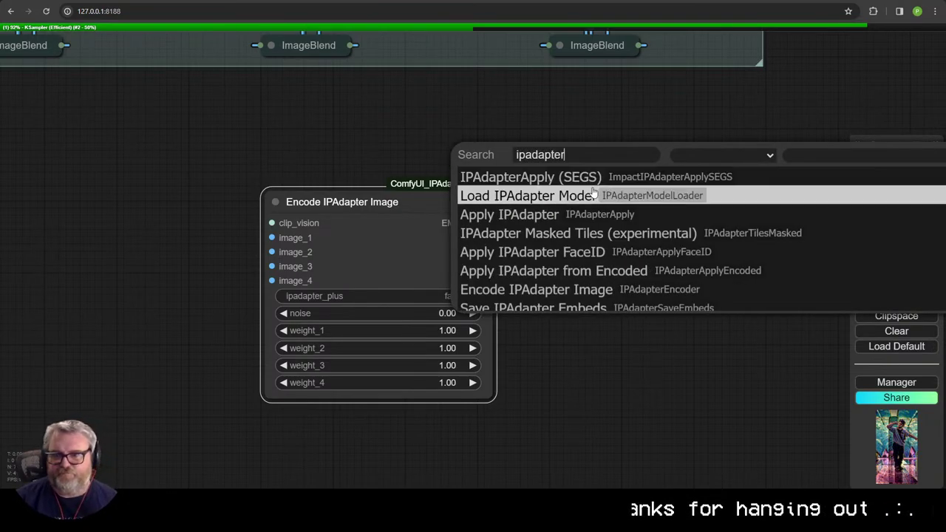
pyautogui.click(575, 271)
pyautogui.moveTo(647, 192); pyautogui.dragTo(600, 216)
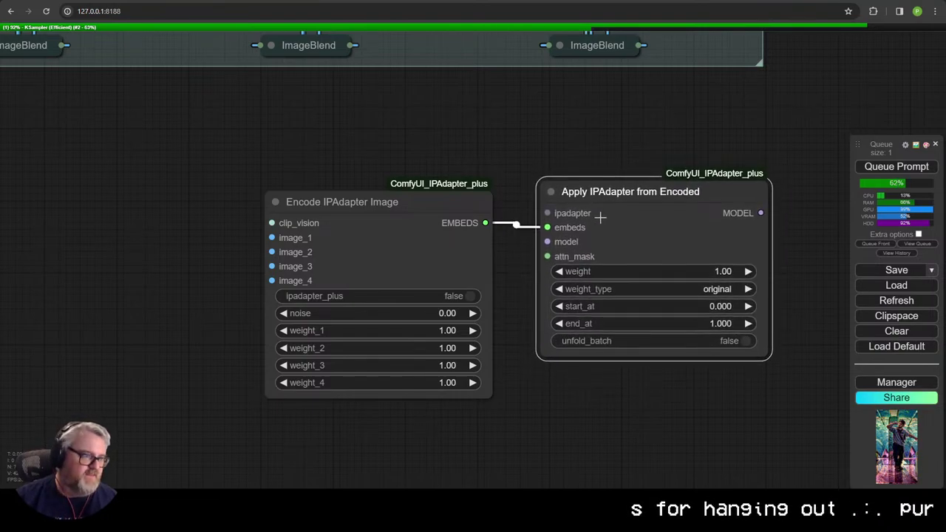
# Step: Place the Encode IPAdapter Image node beneath Apply IPAdapter from Encoded, and delete both nodes
pyautogui.moveTo(433, 209); pyautogui.dragTo(418, 259)
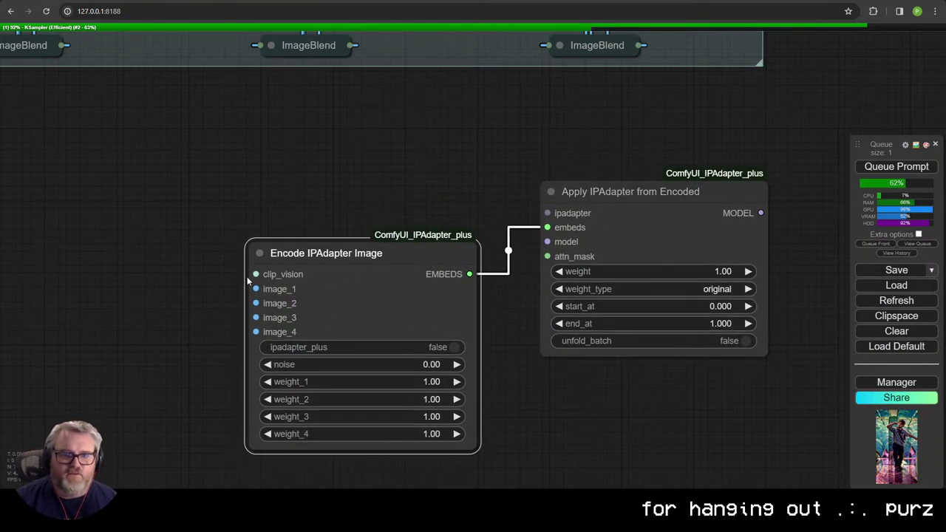
pyautogui.moveTo(336, 222); pyautogui.dragTo(48, 237)
pyautogui.scroll(-4, 52, 236)
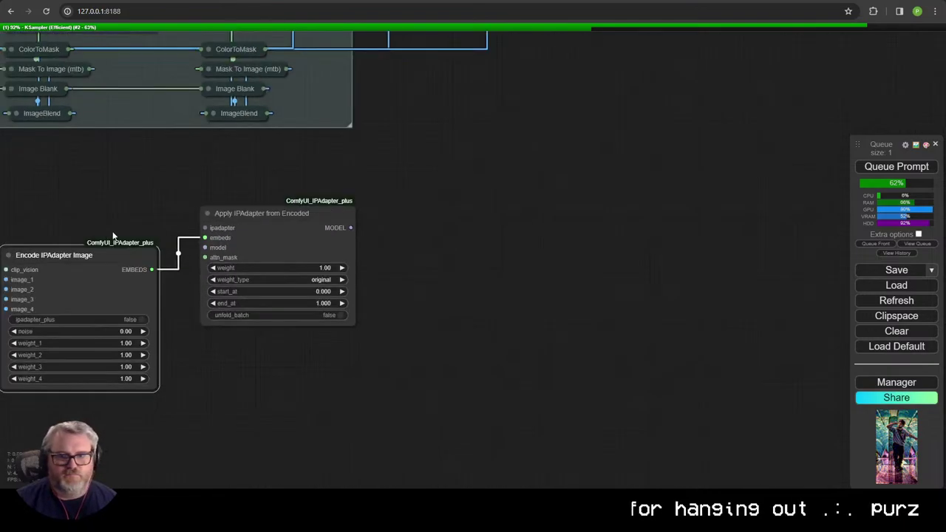
pyautogui.moveTo(116, 225); pyautogui.dragTo(184, 244)
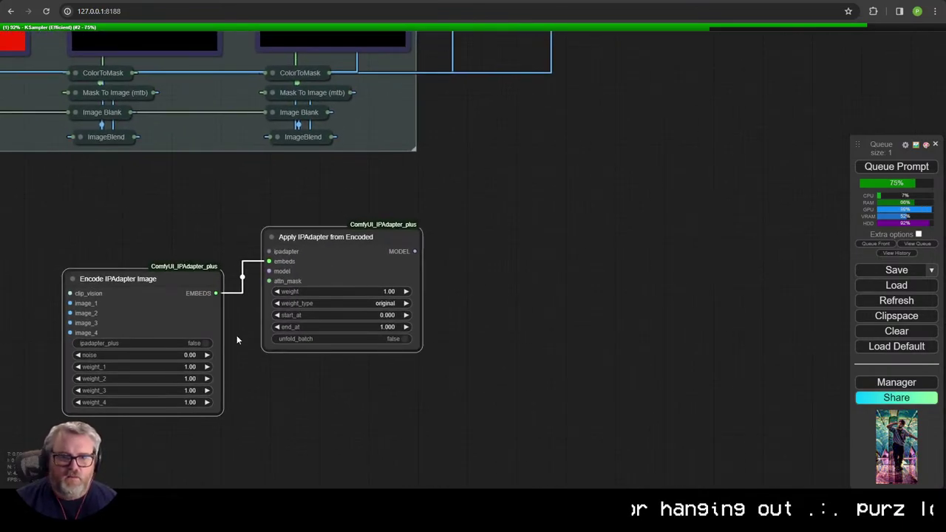
pyautogui.moveTo(79, 303); pyautogui.dragTo(268, 392)
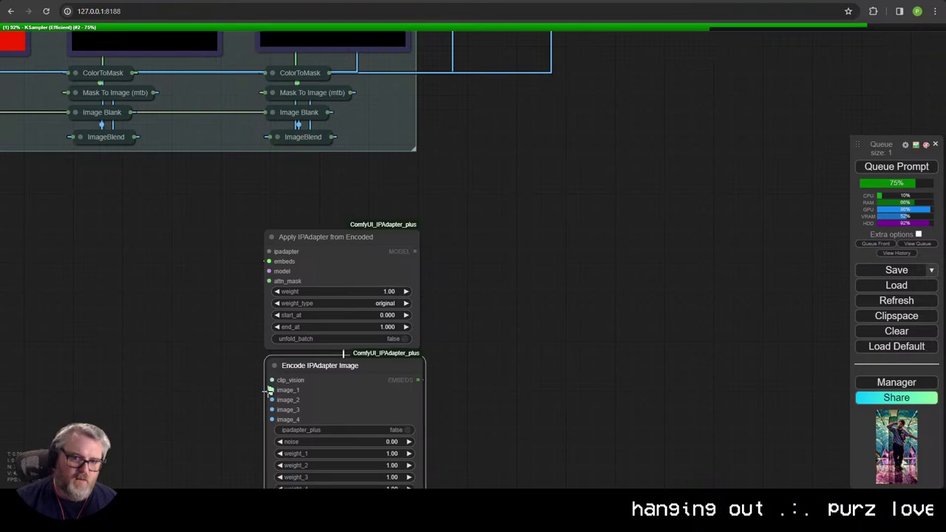
pyautogui.click(175, 408)
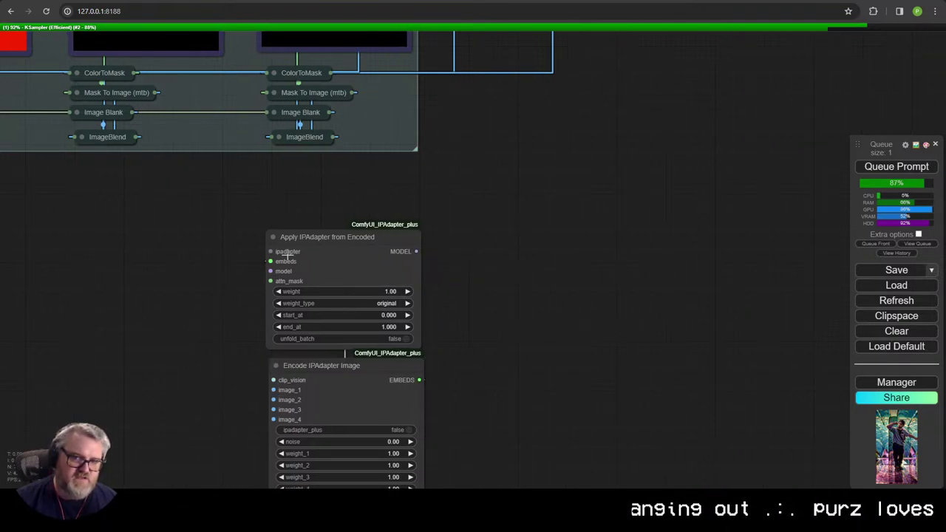
pyautogui.press('Delete')
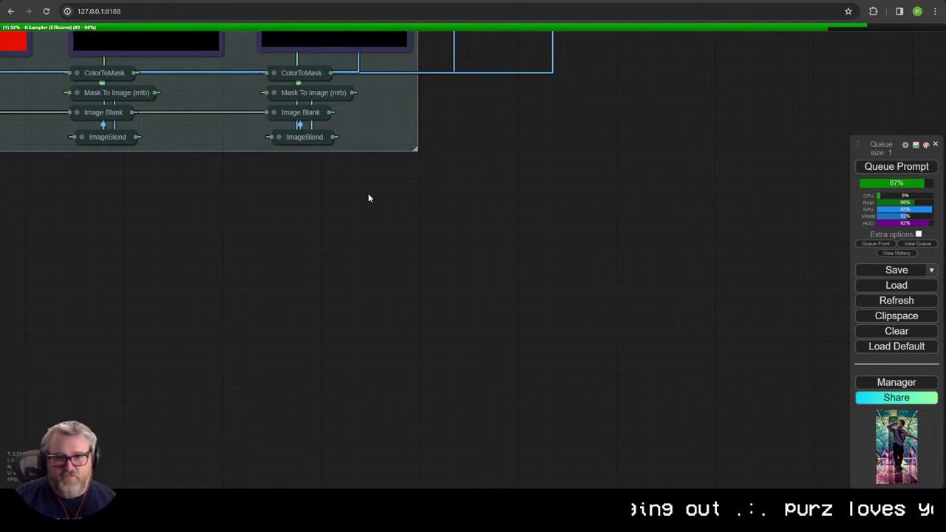
# Step: Examine the newly rendered video in the Output group alongside the KSampler preview
pyautogui.moveTo(554, 70); pyautogui.dragTo(545, 361)
pyautogui.scroll(-6, 555, 259)
pyautogui.moveTo(656, 177); pyautogui.dragTo(448, 402)
pyautogui.scroll(-2, 535, 344)
pyautogui.scroll(-2, 451, 399)
pyautogui.moveTo(660, 333); pyautogui.dragTo(441, 460)
pyautogui.scroll(3, 507, 374)
pyautogui.scroll(1, 441, 462)
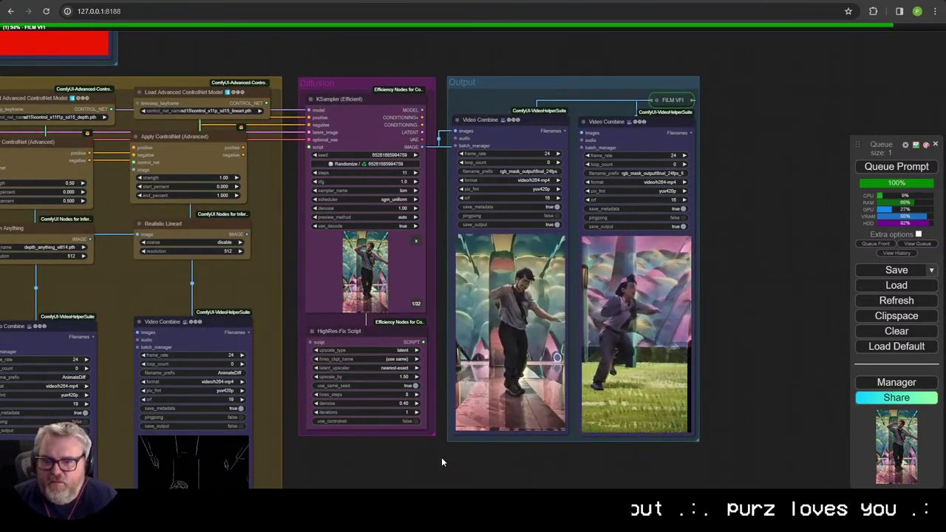
pyautogui.scroll(5, 493, 355)
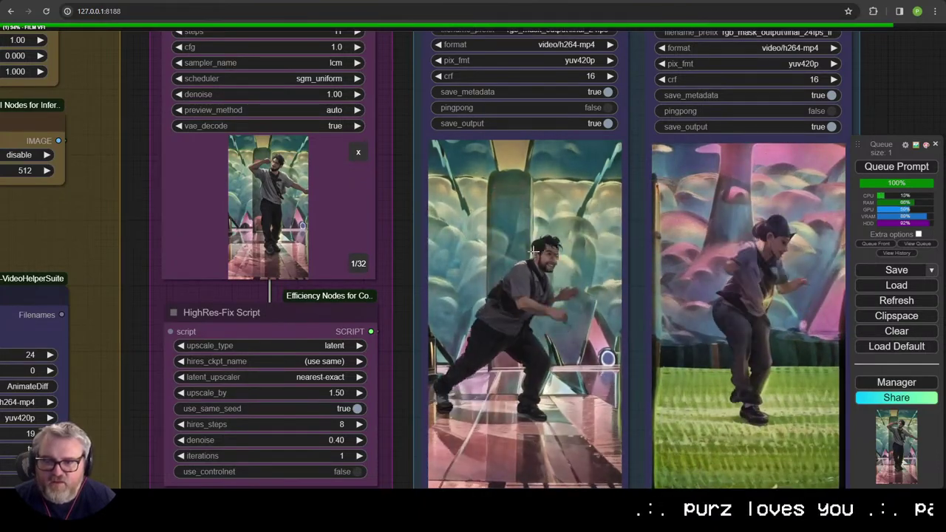
# Step: Set the strength and end_percent of the depth Apply ControlNet node to 1.00
pyautogui.scroll(-3, 533, 252)
pyautogui.moveTo(209, 161); pyautogui.dragTo(433, 318)
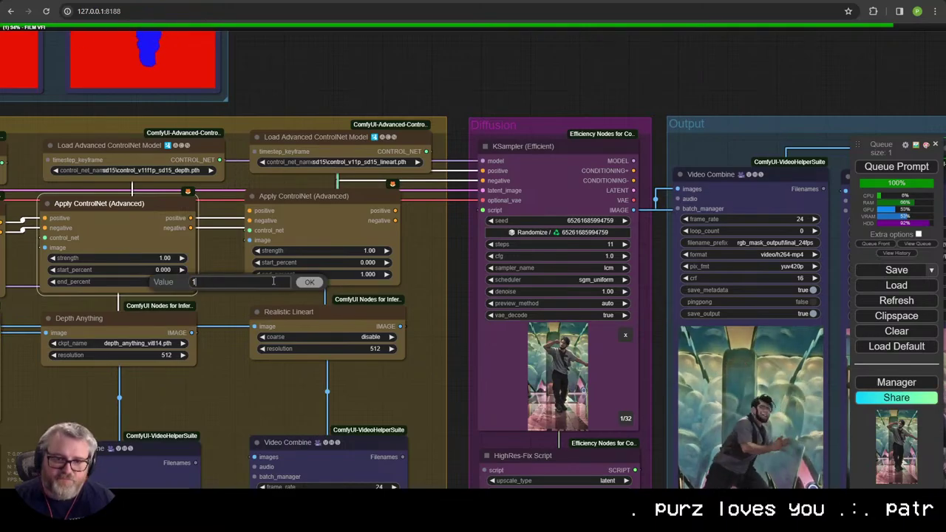
pyautogui.moveTo(237, 399); pyautogui.dragTo(312, 303)
pyautogui.scroll(-7, 328, 325)
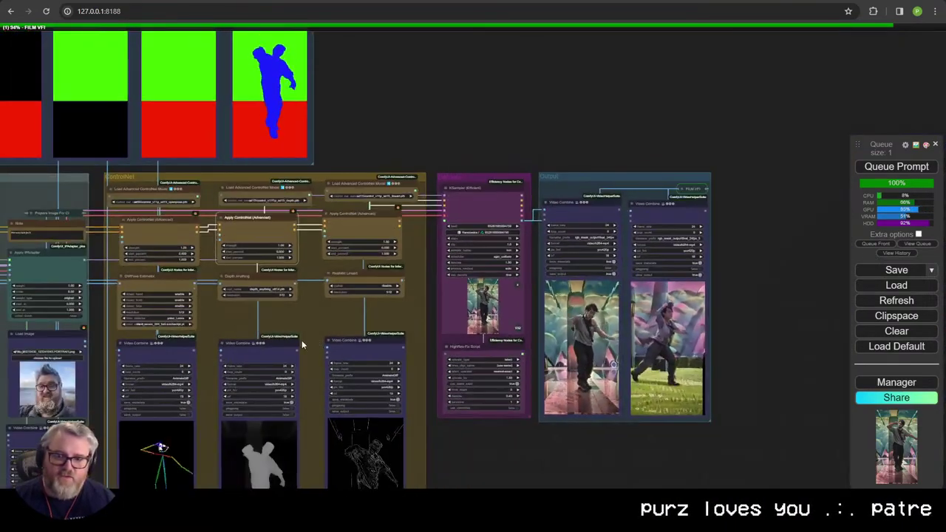
# Step: Review the output videos and follow the new render's progress across the mask, ControlNet and Diffusion groups
pyautogui.moveTo(301, 340); pyautogui.dragTo(95, 179)
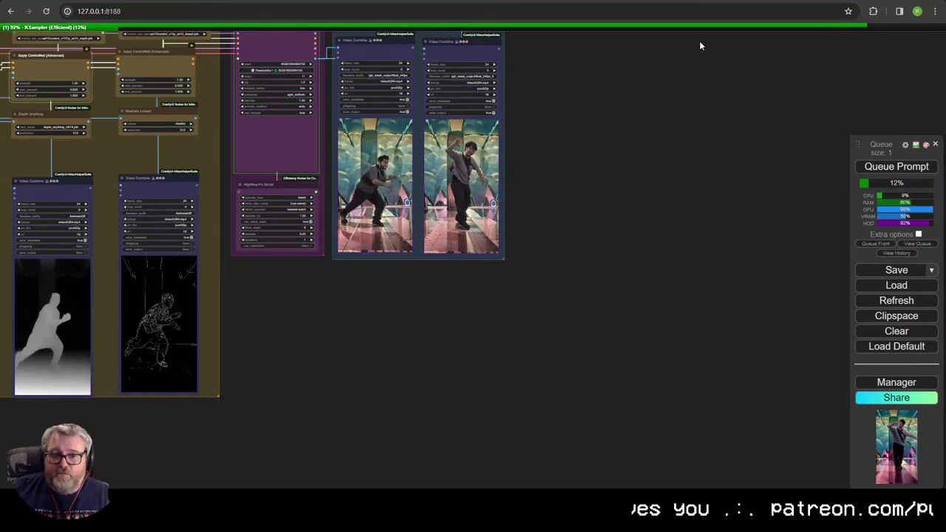
pyautogui.scroll(-5, 619, 185)
pyautogui.moveTo(449, 318); pyautogui.dragTo(908, 477)
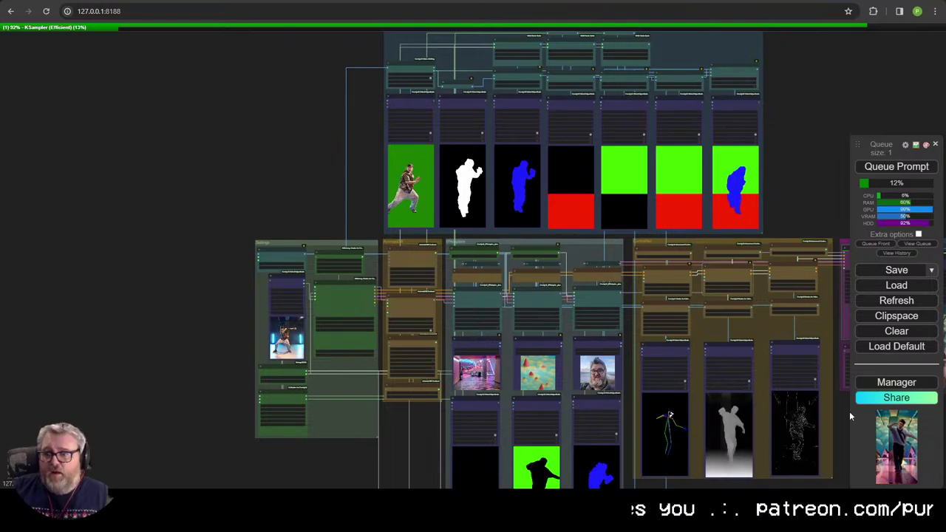
pyautogui.moveTo(844, 412); pyautogui.dragTo(697, 371)
pyautogui.scroll(2, 697, 370)
pyautogui.moveTo(759, 401); pyautogui.dragTo(632, 375)
pyautogui.scroll(1, 629, 371)
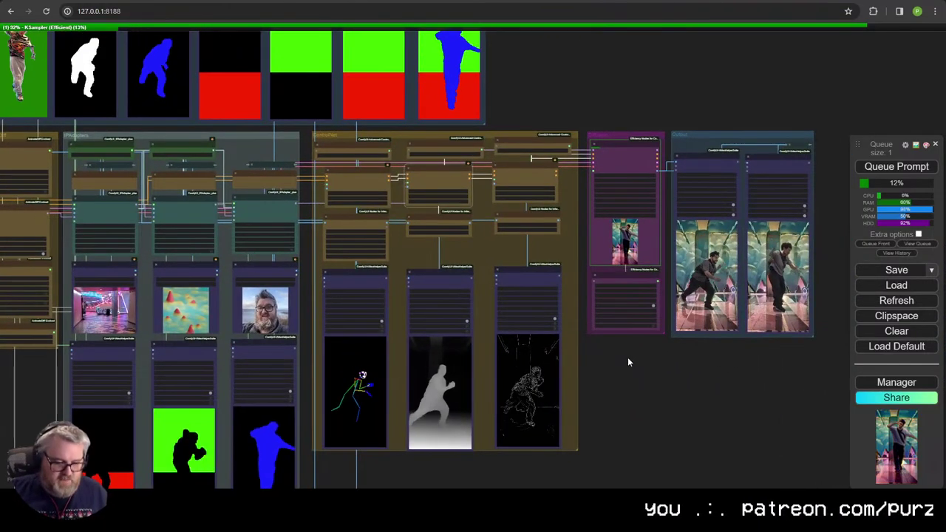
# Step: Open a Command Prompt, run nvitop to monitor GPU usage, and move its window clear of the Output group
pyautogui.press('super')
pyautogui.write('nvi')
pyautogui.press('super')
pyautogui.press('super')
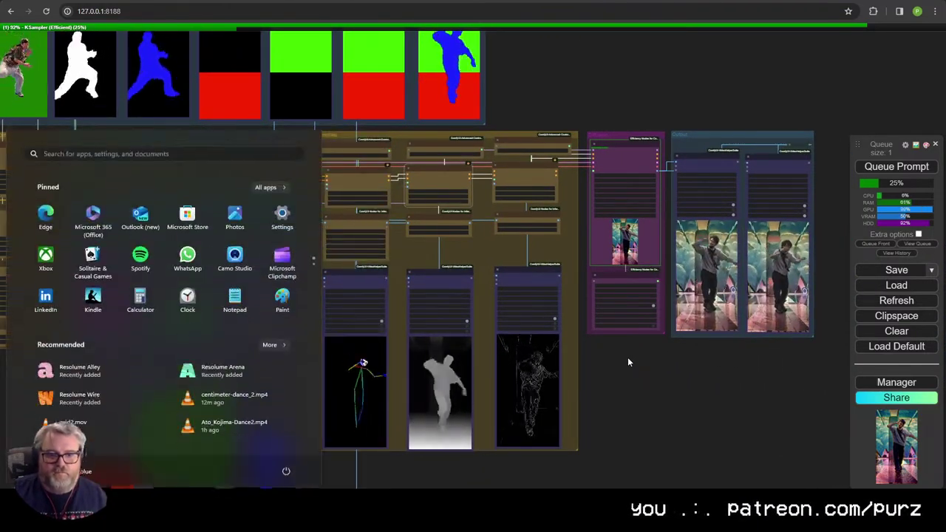
pyautogui.write('cmd')
pyautogui.press('Return')
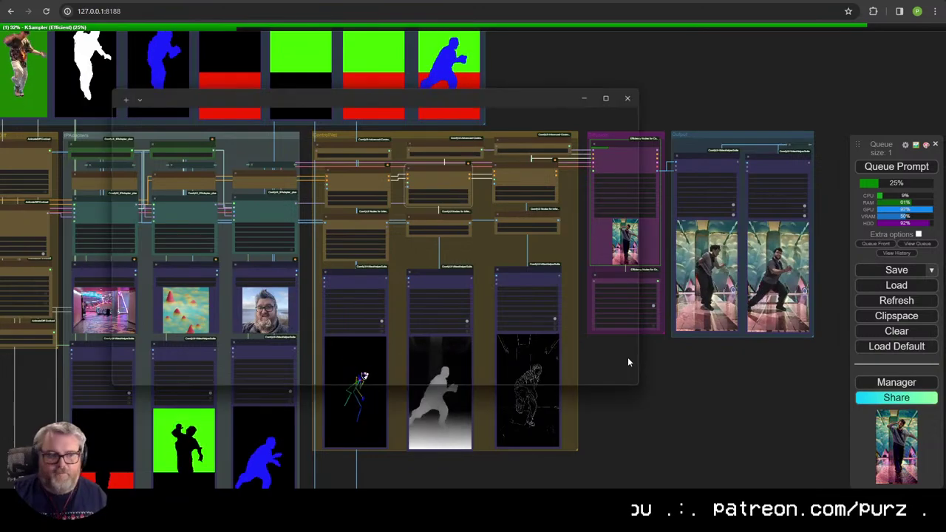
pyautogui.write('nvi')
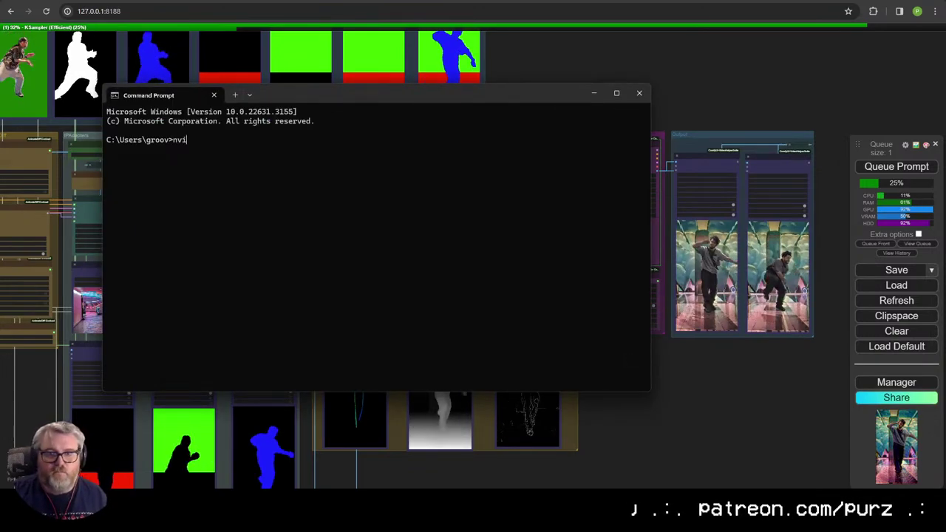
pyautogui.write('top')
pyautogui.press('Return')
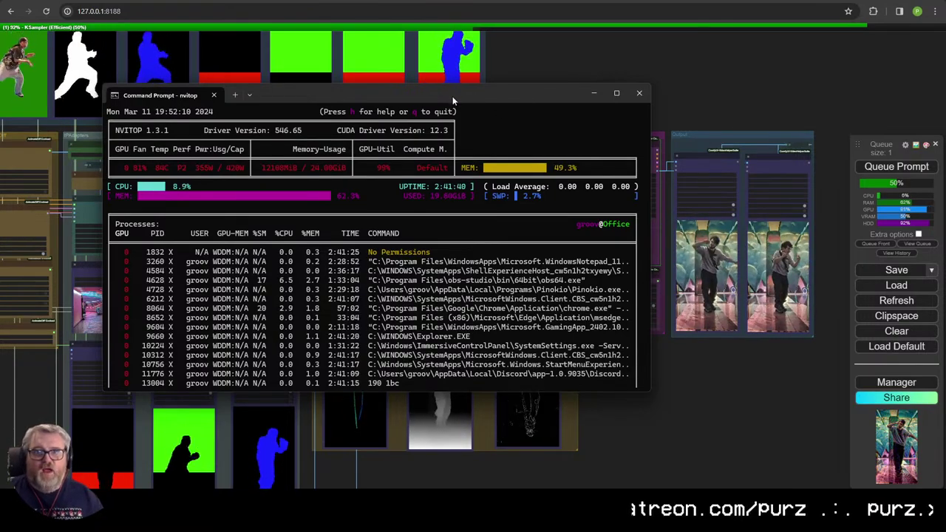
pyautogui.moveTo(452, 96); pyautogui.dragTo(392, 59)
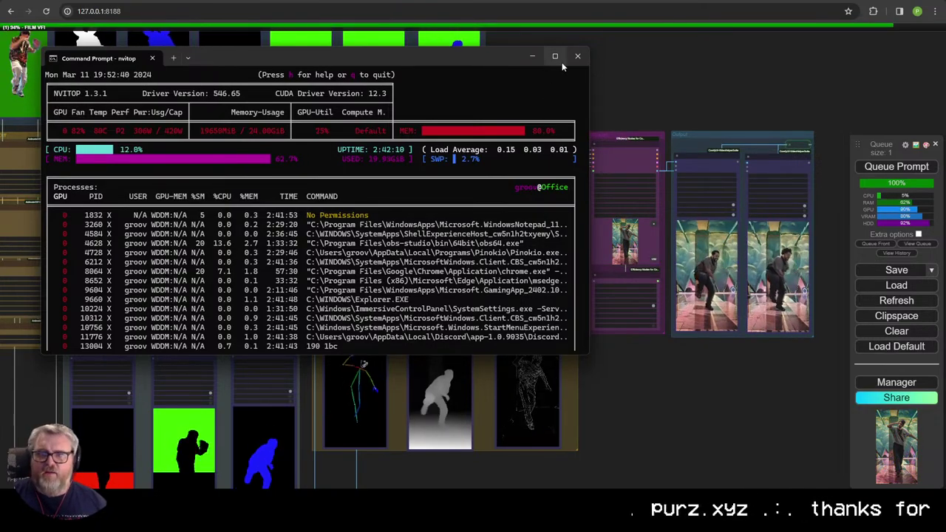
# Step: Return to the ComfyUI graph and examine the two rendered dance videos in the Output group up close
pyautogui.click(687, 114)
pyautogui.moveTo(700, 126); pyautogui.dragTo(367, 143)
pyautogui.scroll(7, 329, 269)
pyautogui.scroll(5, 338, 275)
pyautogui.moveTo(328, 267); pyautogui.dragTo(131, 169)
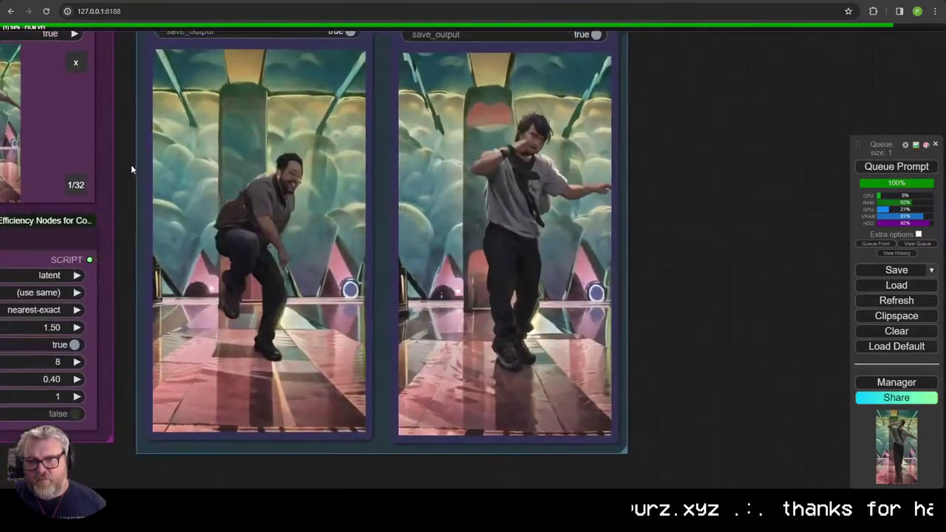
pyautogui.scroll(1, 131, 168)
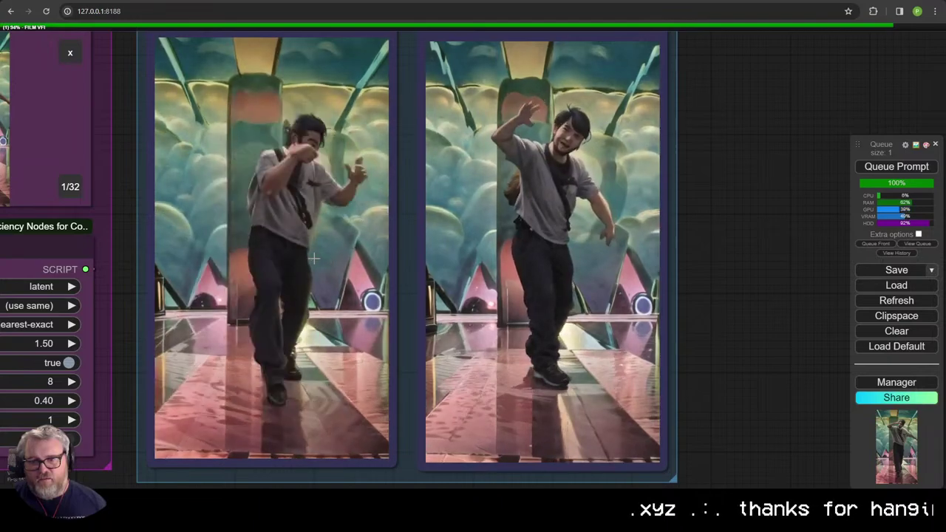
# Step: Set skip_first_frames of the Load Video node to 240 and queue a new render
pyautogui.scroll(-12, 314, 258)
pyautogui.moveTo(335, 263); pyautogui.dragTo(826, 354)
pyautogui.moveTo(386, 293); pyautogui.dragTo(725, 204)
pyautogui.click(197, 243)
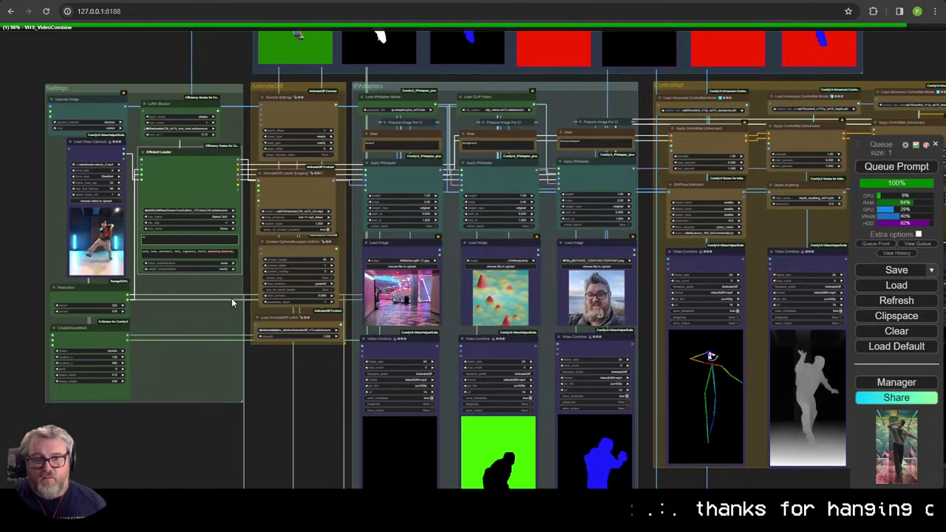
pyautogui.moveTo(343, 369); pyautogui.dragTo(499, 436)
pyautogui.scroll(5, 241, 274)
pyautogui.scroll(2, 241, 273)
pyautogui.click(292, 228)
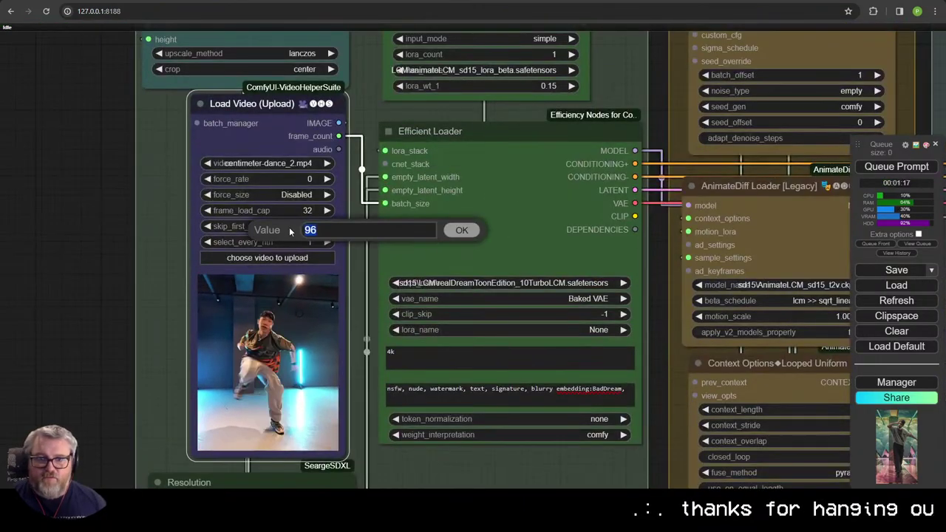
pyautogui.write('240')
pyautogui.press('Return')
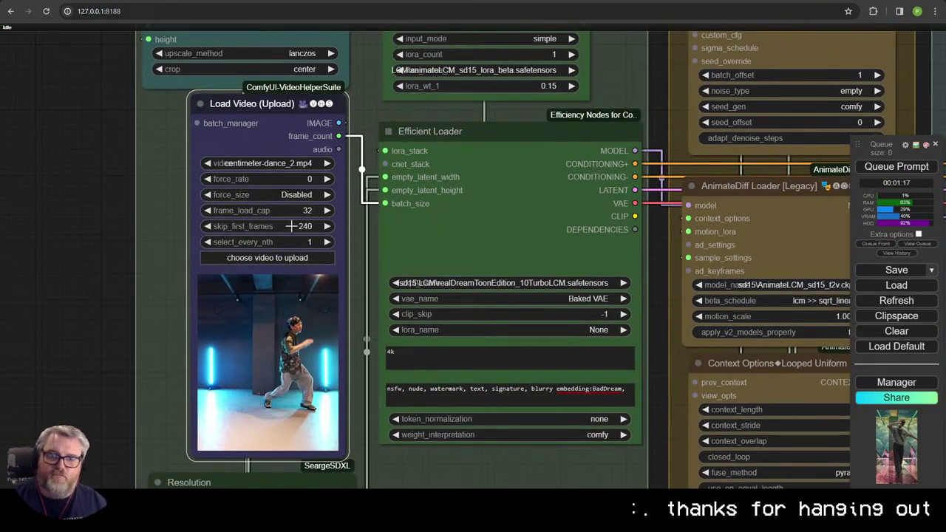
pyautogui.click(895, 173)
# Step: Follow the render through the ControlNet and Output groups and inspect the three Apply IPAdapter nodes' settings
pyautogui.scroll(-7, 799, 253)
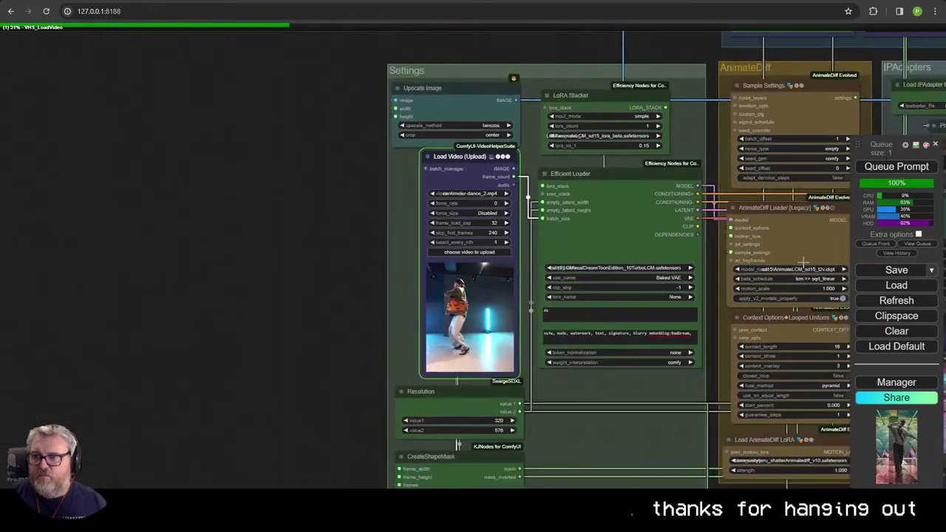
pyautogui.moveTo(839, 251); pyautogui.dragTo(167, 148)
pyautogui.scroll(-3, 426, 202)
pyautogui.moveTo(403, 191); pyautogui.dragTo(297, 212)
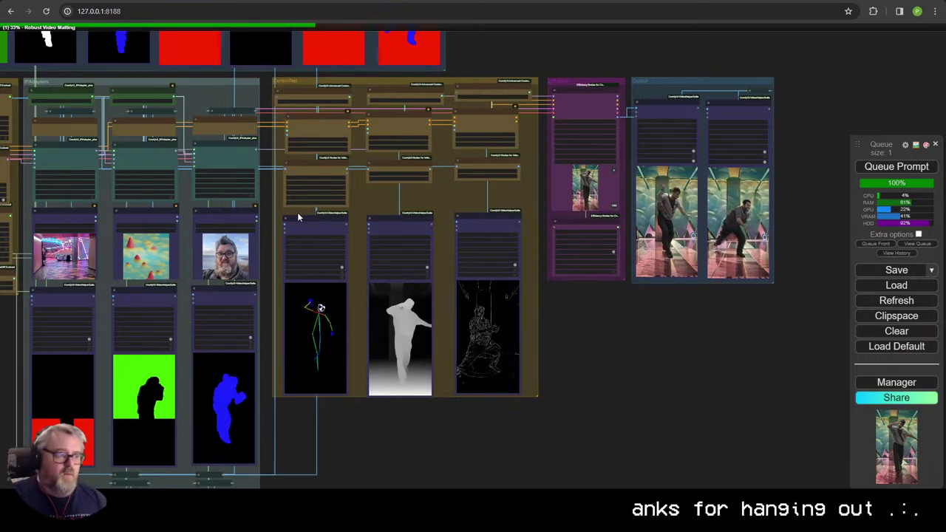
pyautogui.scroll(2, 83, 193)
pyautogui.scroll(7, 83, 193)
pyautogui.moveTo(199, 166); pyautogui.dragTo(278, 282)
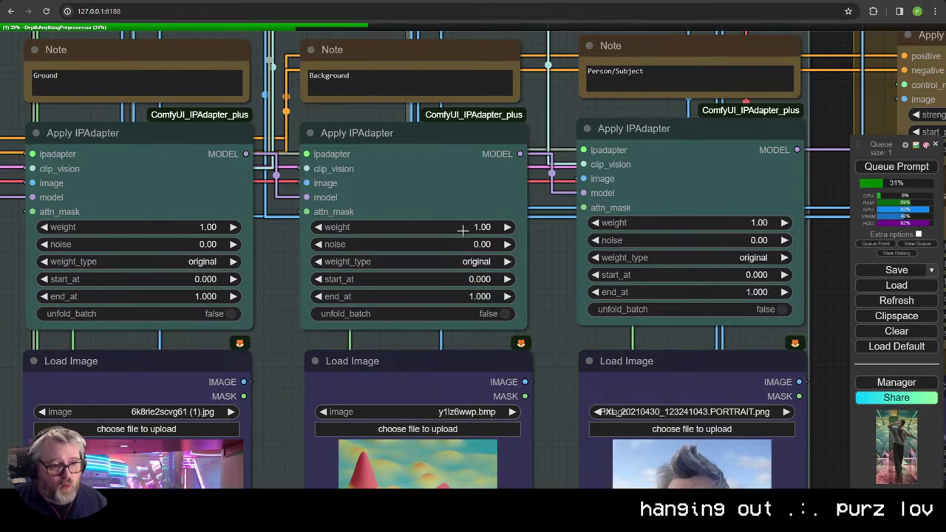
# Step: Inspect the positive prompt in the Efficient Loader node
pyautogui.moveTo(181, 228); pyautogui.dragTo(580, 198)
pyautogui.moveTo(228, 195); pyautogui.dragTo(509, 279)
pyautogui.scroll(-3, 509, 279)
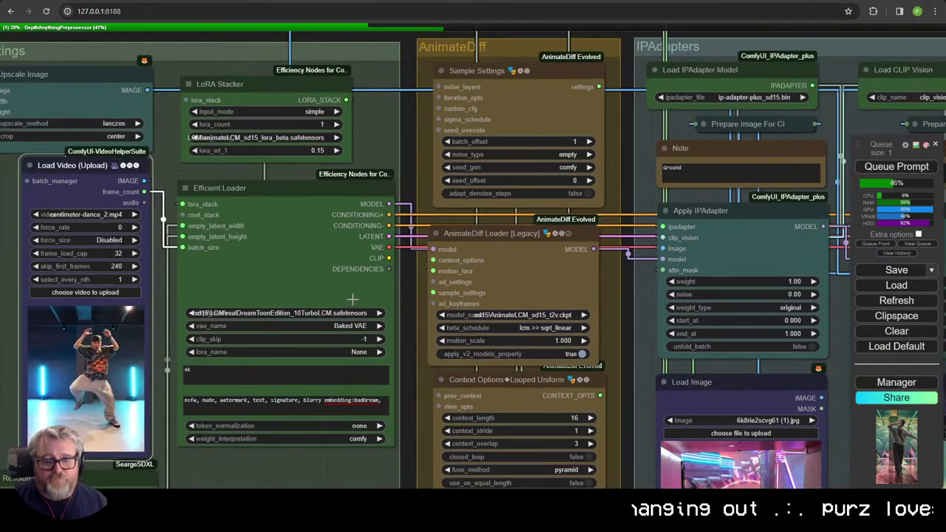
pyautogui.click(260, 375)
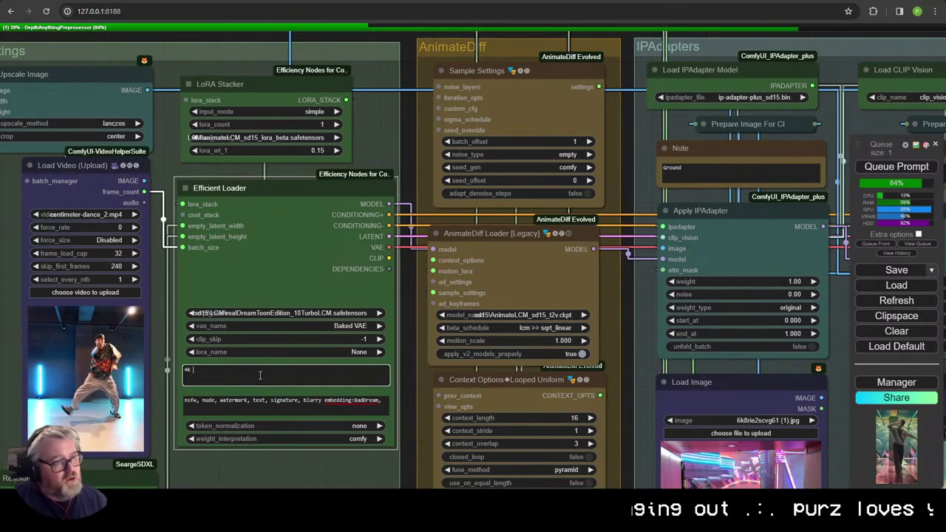
# Step: Review the weight_type options of the Background Apply IPAdapter node, keeping original selected
pyautogui.moveTo(609, 278); pyautogui.dragTo(231, 314)
pyautogui.scroll(4, 427, 295)
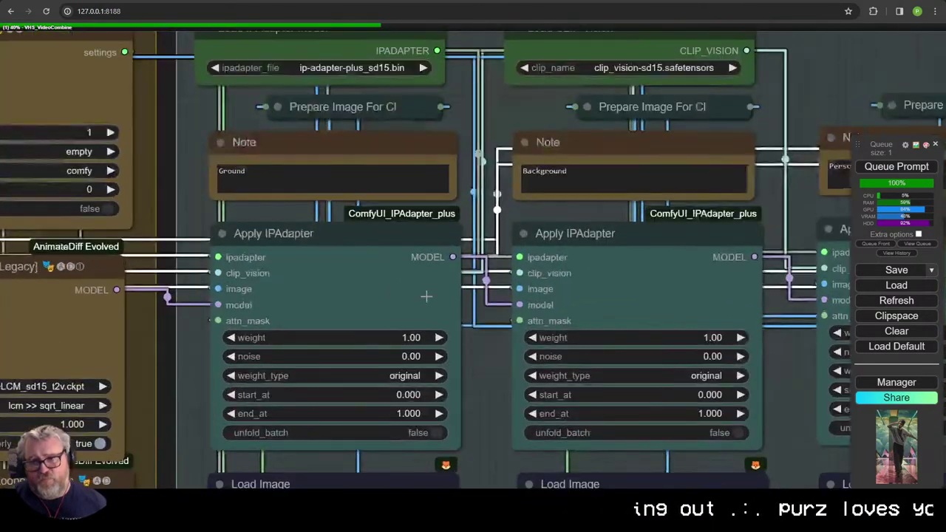
pyautogui.scroll(-2, 457, 289)
pyautogui.scroll(-4, 554, 320)
pyautogui.moveTo(570, 322); pyautogui.dragTo(403, 278)
pyautogui.scroll(5, 403, 279)
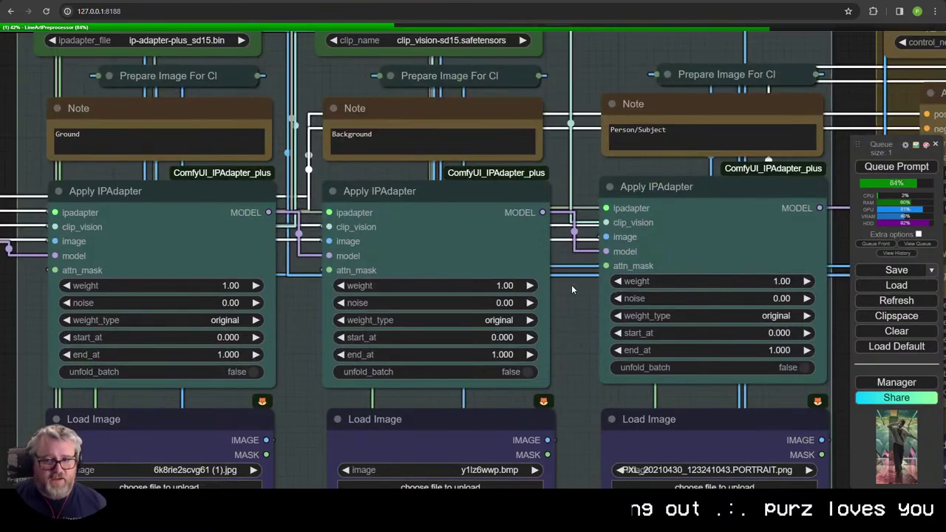
pyautogui.click(427, 318)
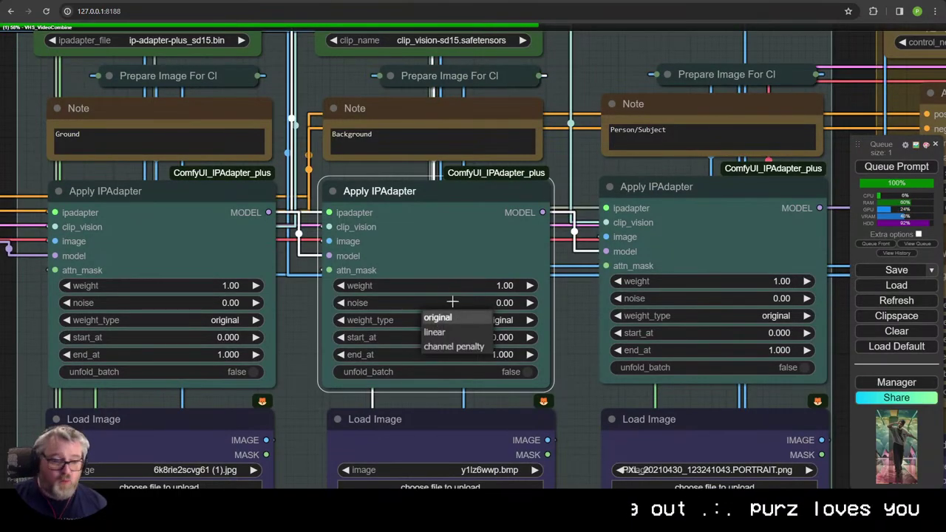
pyautogui.click(451, 315)
# Step: Examine the strength, start_percent and end_percent settings of the Apply ControlNet nodes for pose, depth and lineart
pyautogui.press('4')
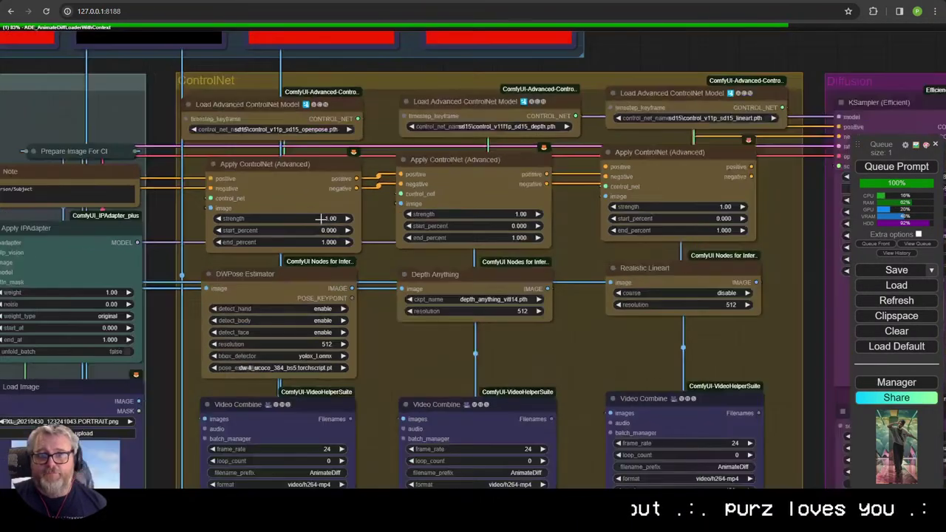
pyautogui.moveTo(320, 218); pyautogui.dragTo(189, 231)
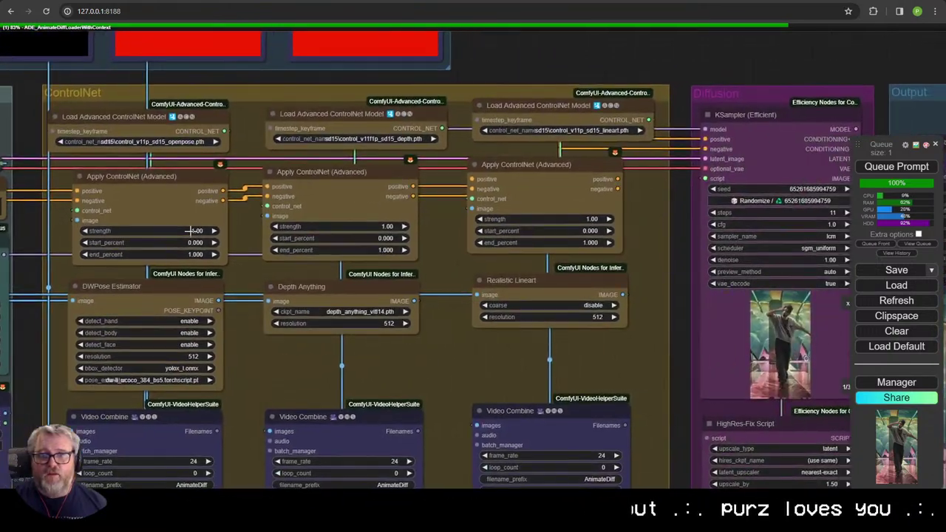
pyautogui.scroll(-1, 187, 231)
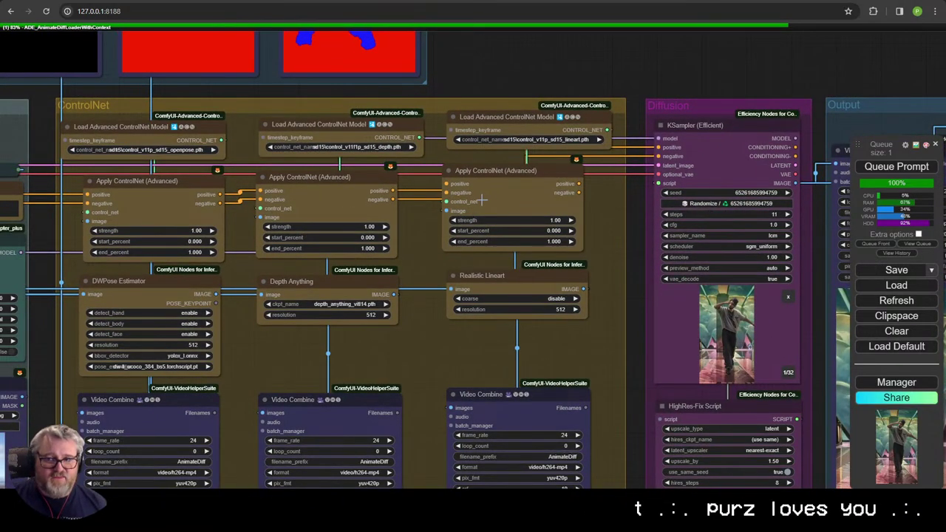
pyautogui.scroll(6, 460, 236)
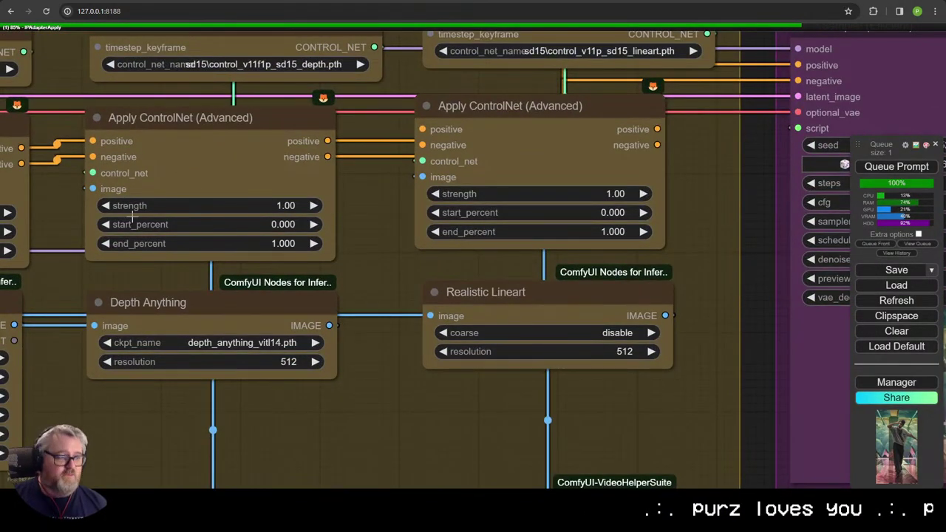
pyautogui.click(227, 184)
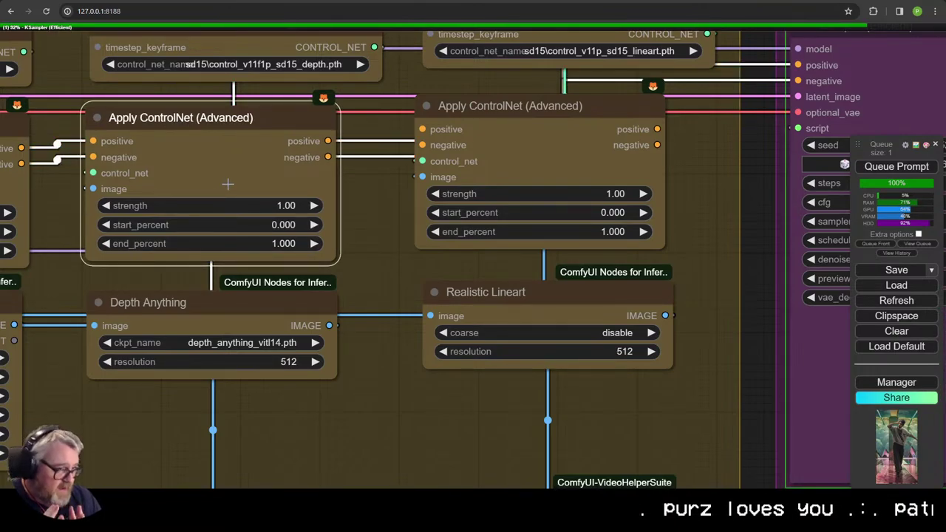